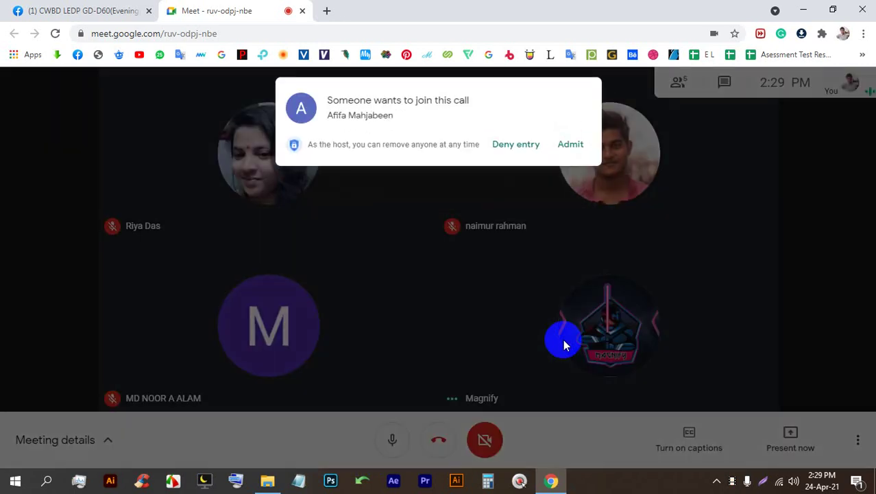
Step: Admit the participants waiting to join the call and present the entire screen to the meeting
click(572, 144)
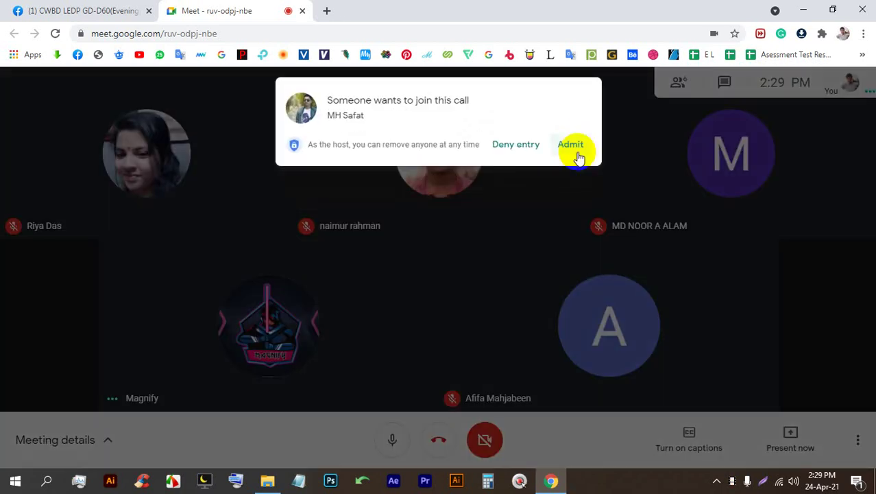
click(570, 150)
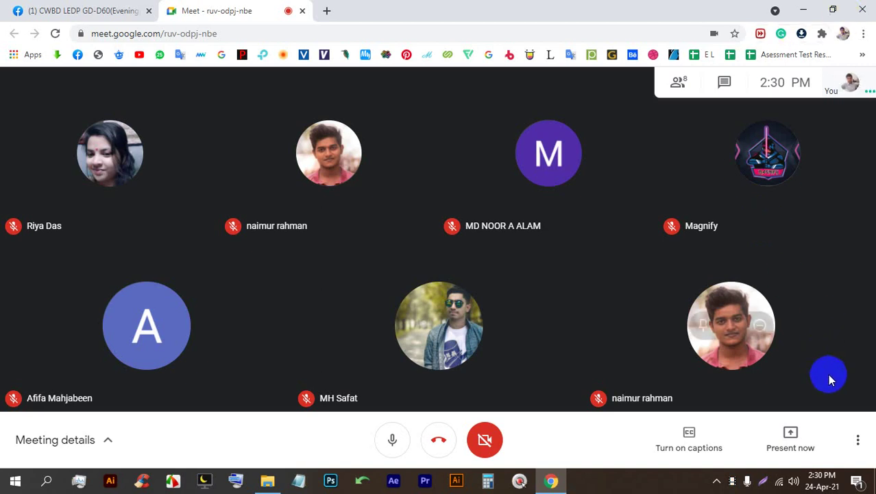
click(795, 437)
click(787, 329)
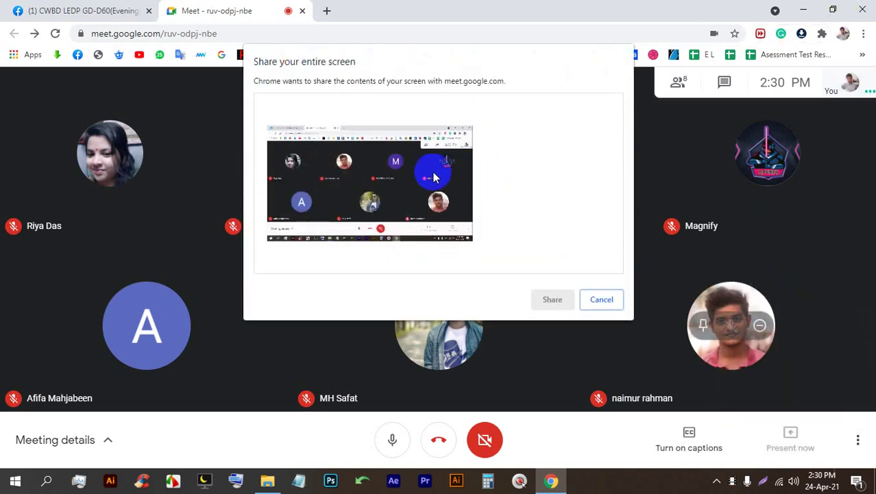
click(548, 302)
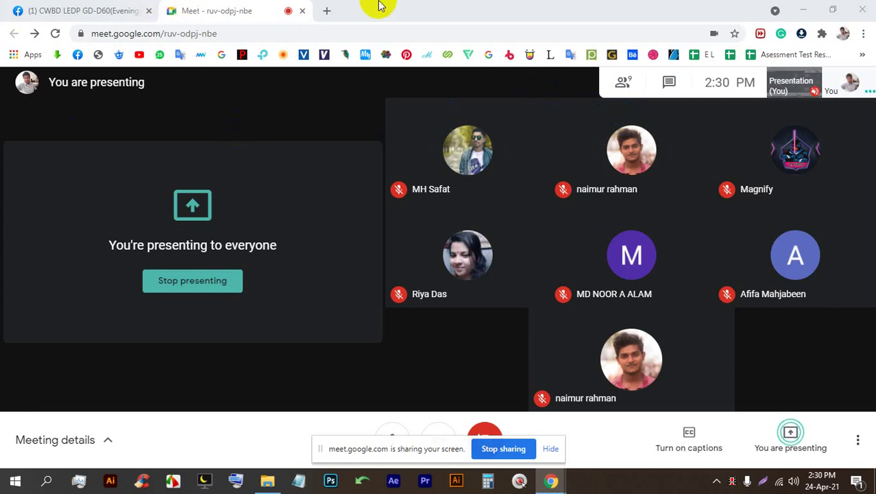
Step: Open the bookmarked Batch-60 spreadsheet in a new browser tab and hide the screen-sharing notice
click(329, 10)
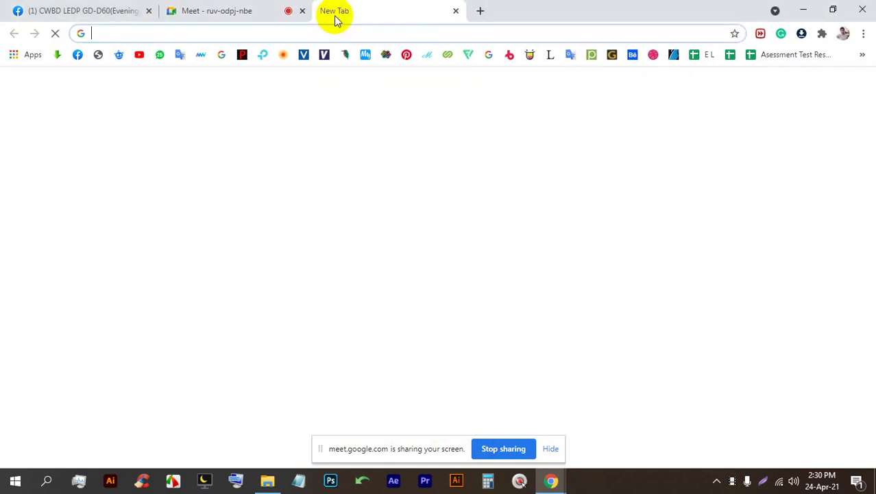
click(865, 58)
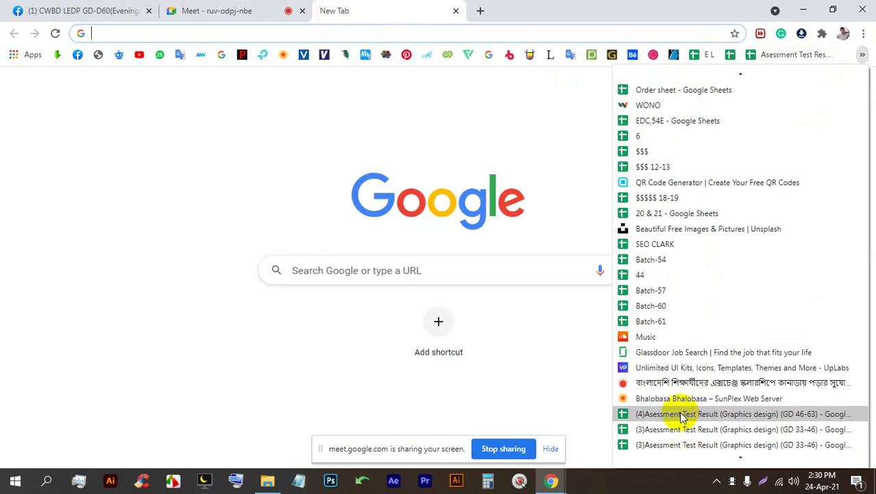
click(686, 303)
click(261, 8)
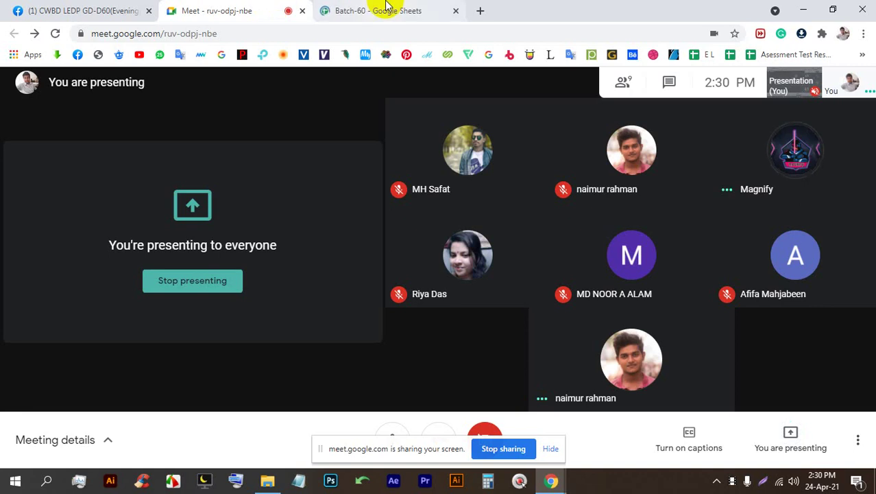
click(385, 8)
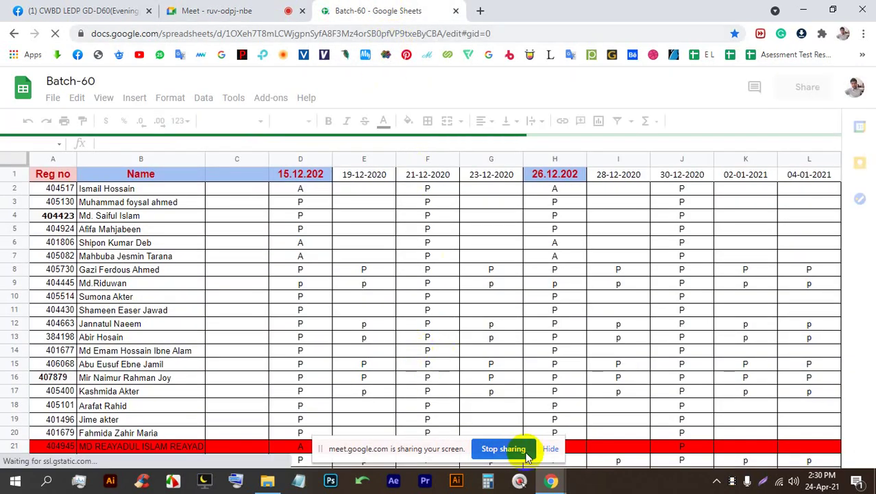
click(554, 448)
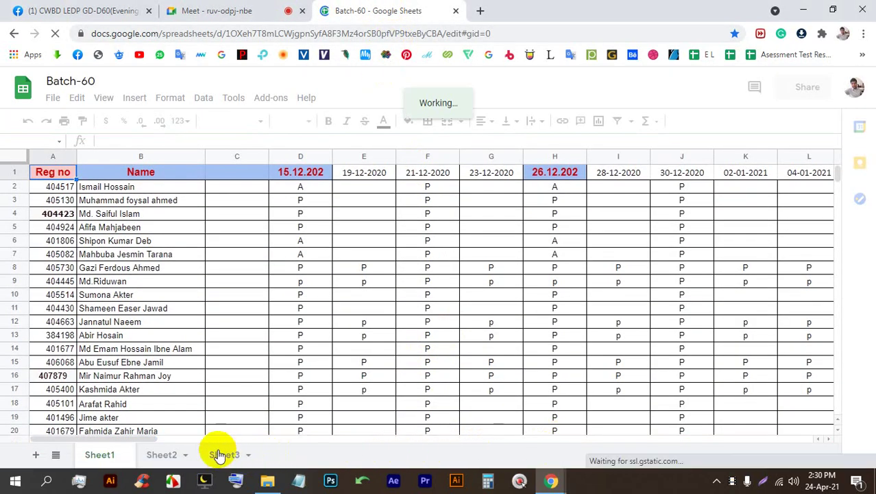
Step: Insert two blank columns to the right of the 17-04-2021 attendance column in Sheet1
drag(130, 442, 544, 420)
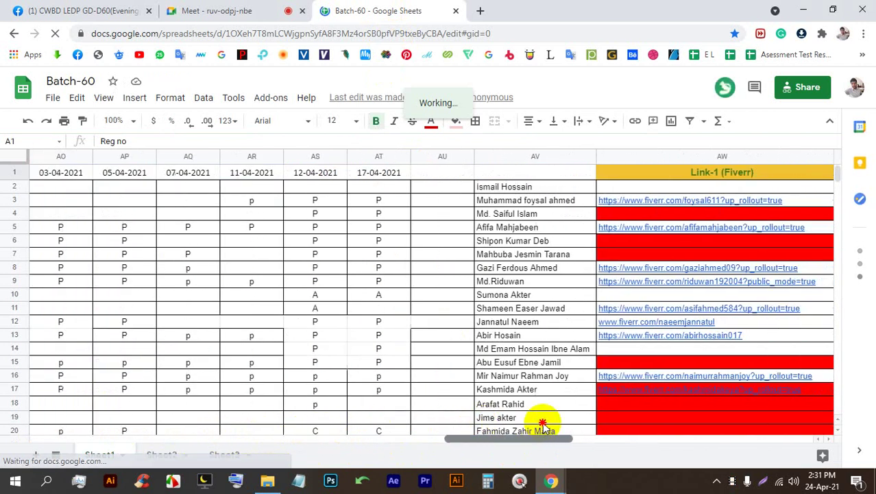
right_click(376, 162)
click(432, 229)
right_click(388, 156)
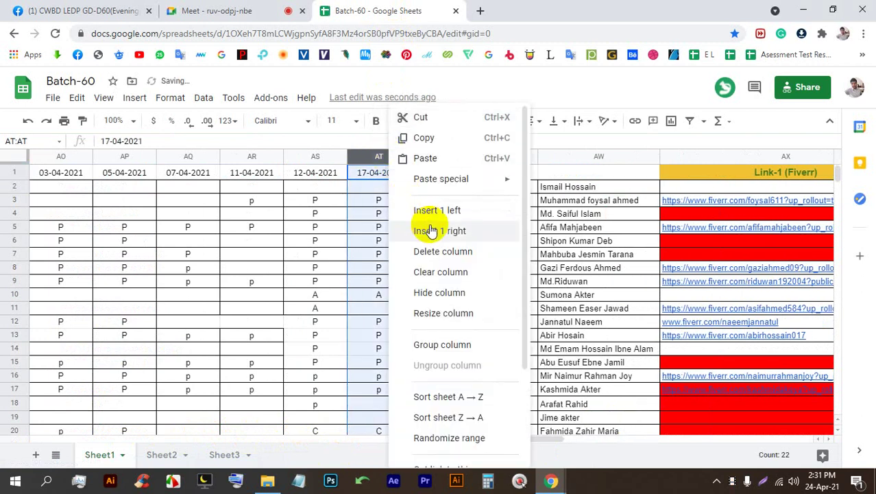
click(432, 229)
Step: Enter the date 24.04.2021 as the header of column AU
click(445, 173)
text(24.)
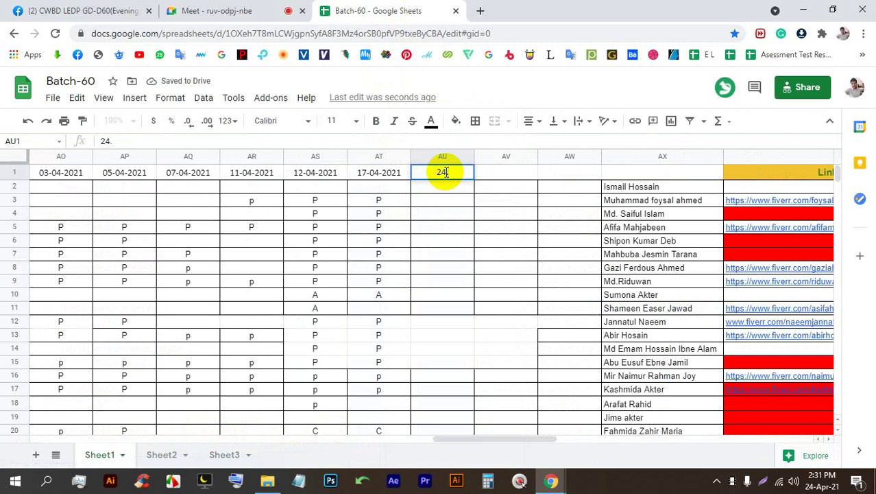
text(04)
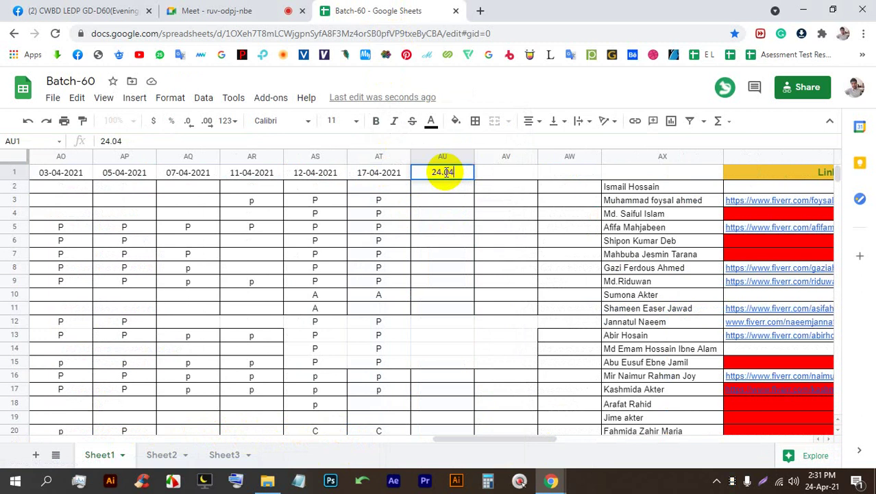
text(.24)
key(BackSpace)
text(021)
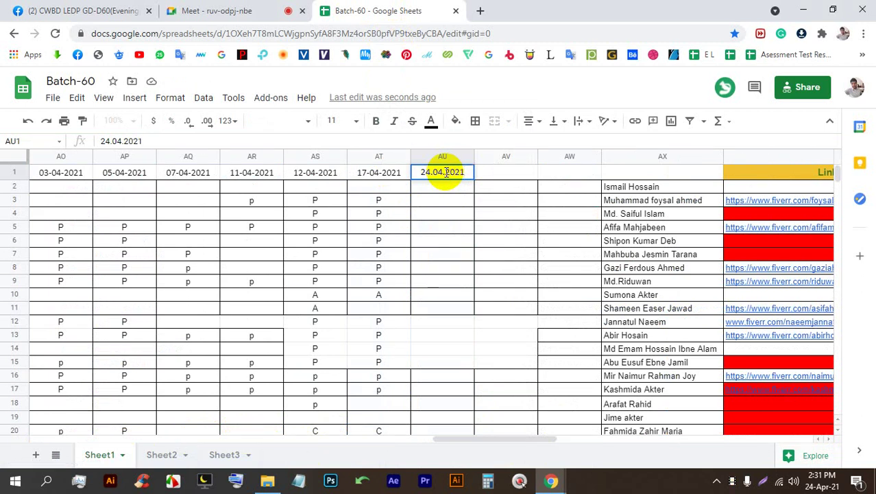
click(431, 187)
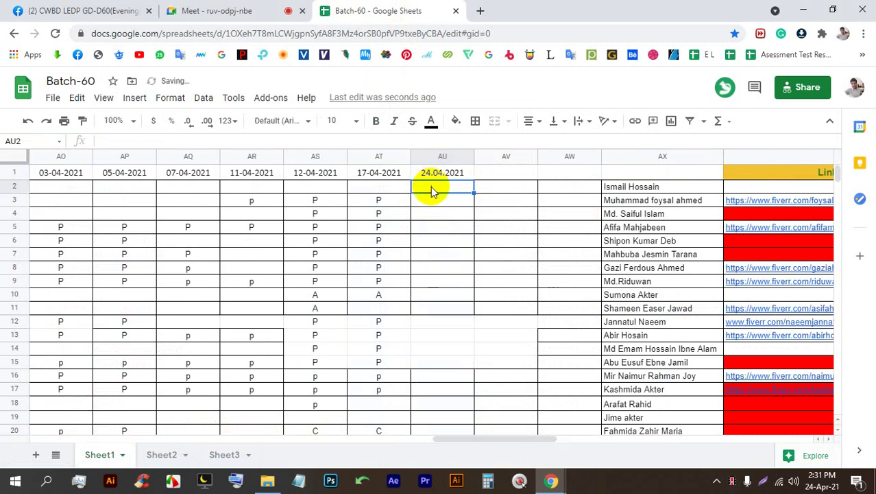
Step: Check the Meet call for join requests, admit the waiting participants, and return to the attendance sheet
click(200, 7)
click(572, 144)
click(420, 10)
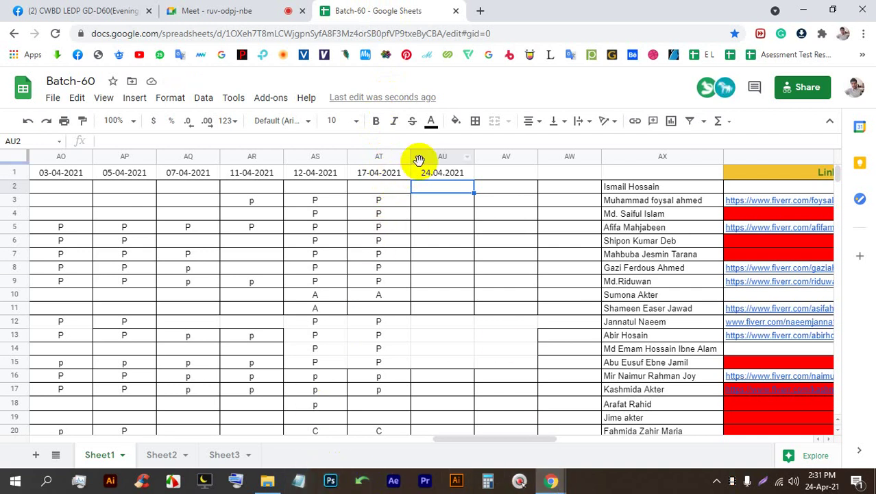
click(283, 10)
click(559, 147)
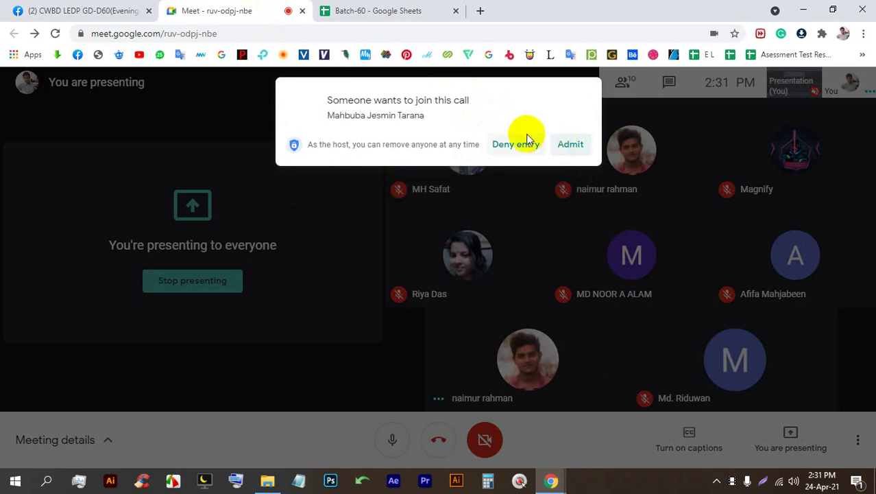
key(ctrl+Tab)
Step: Try inserting a blank column to the right of the 24.04.2021 column, and undo the insertion
click(432, 157)
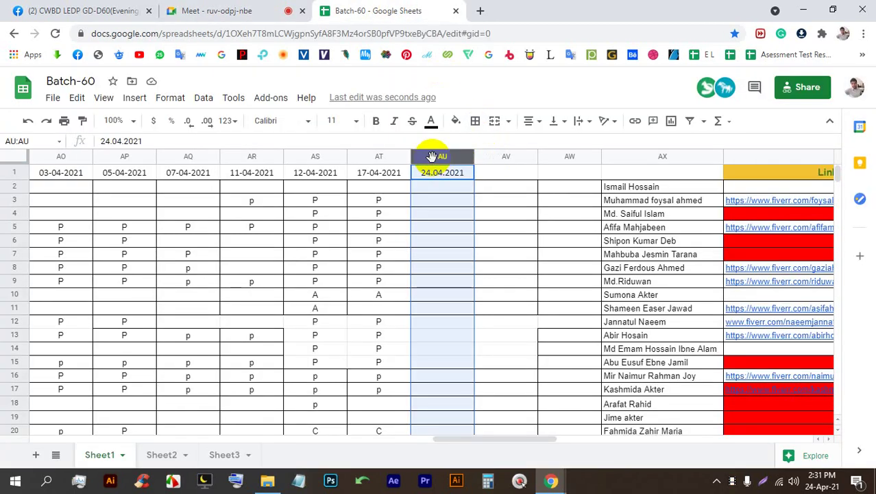
right_click(433, 156)
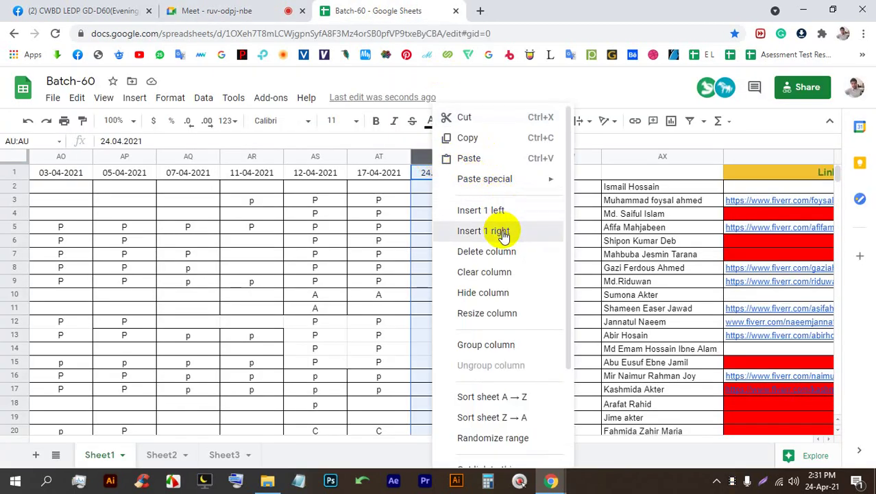
click(503, 232)
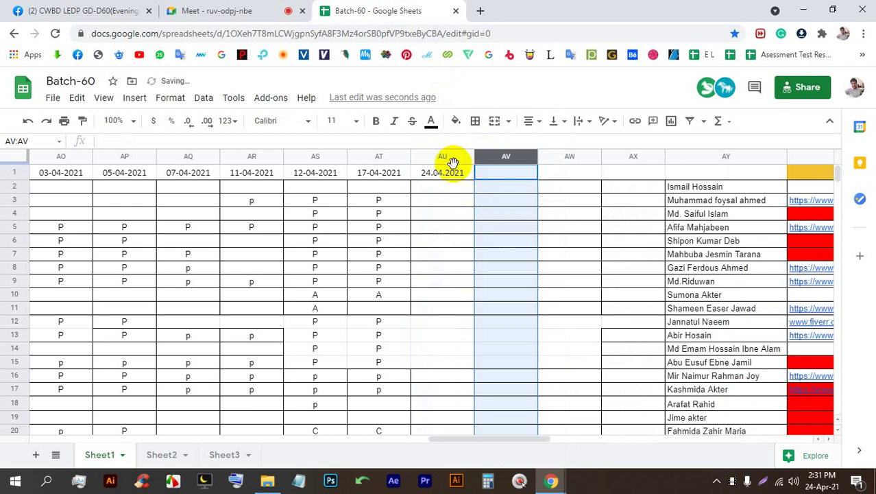
key(ctrl+z)
Step: Insert a column to the left of the 24.04.2021 column and enter 21-04-2021 as its header
right_click(446, 158)
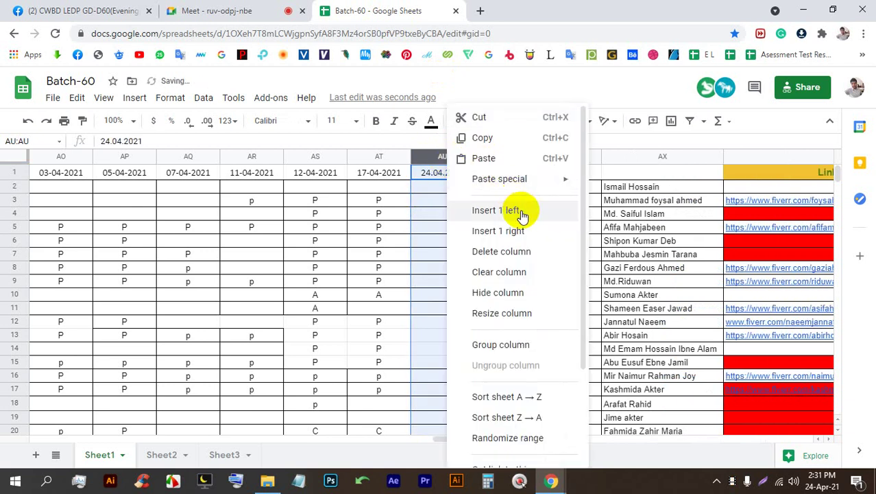
click(500, 207)
click(446, 175)
text(21)
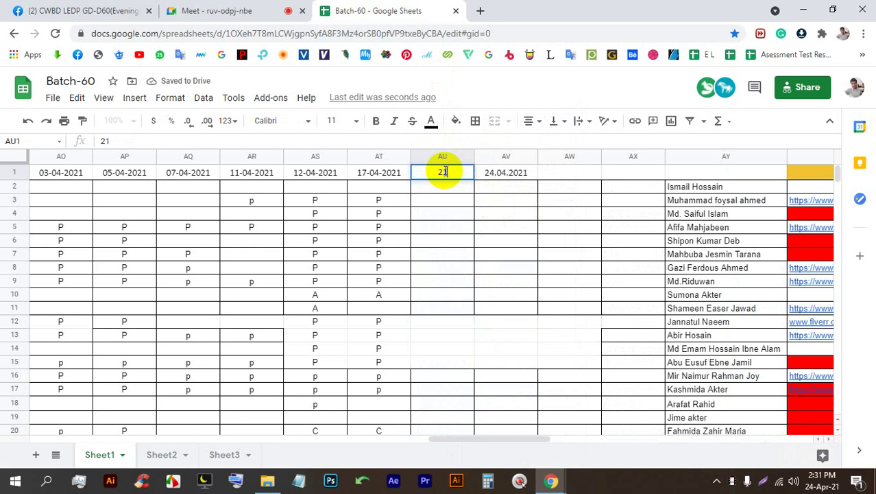
text(-04-)
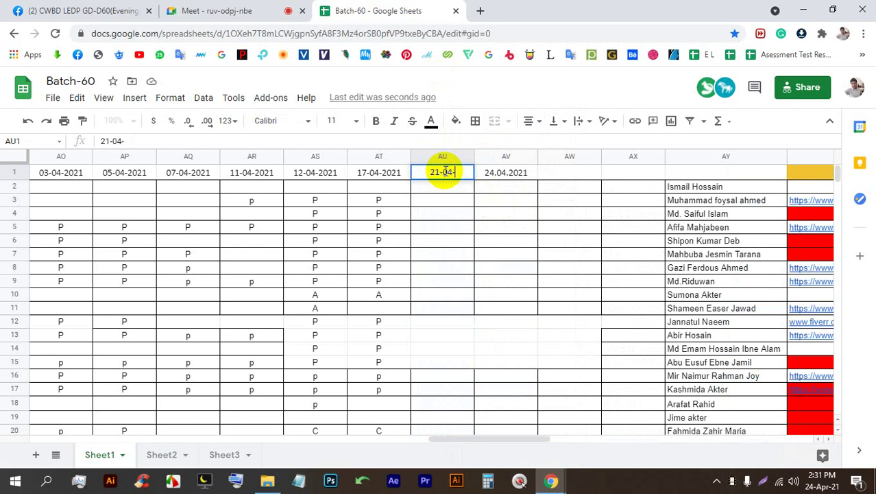
text(2021)
key(ctrl+Return)
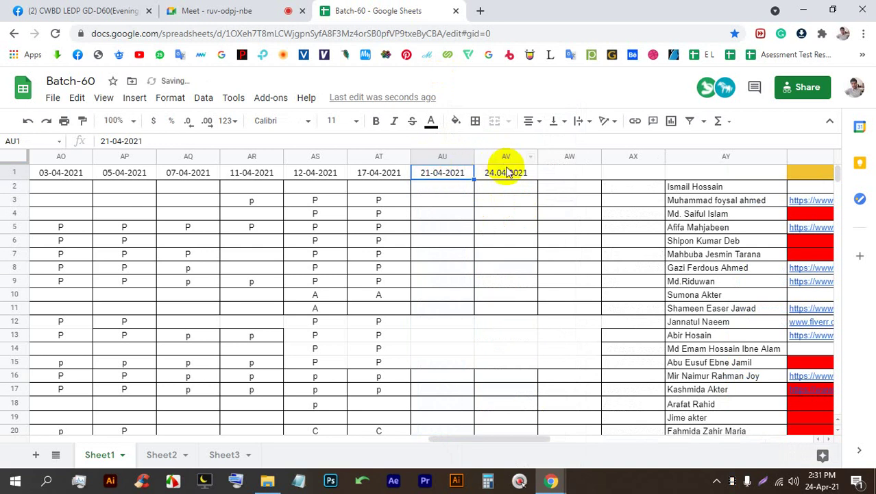
click(482, 187)
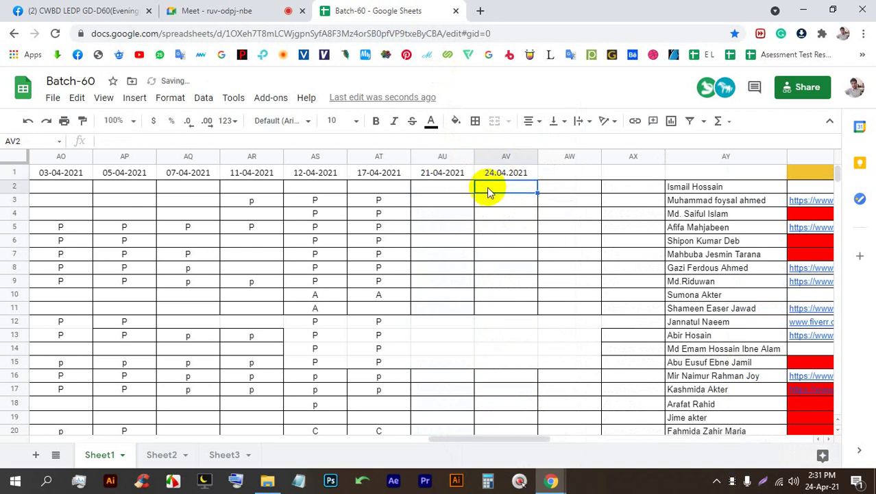
Step: Copy the Batch-60 spreadsheet's web address and admit everyone waiting to join the Meet call
click(490, 32)
key(ctrl+c)
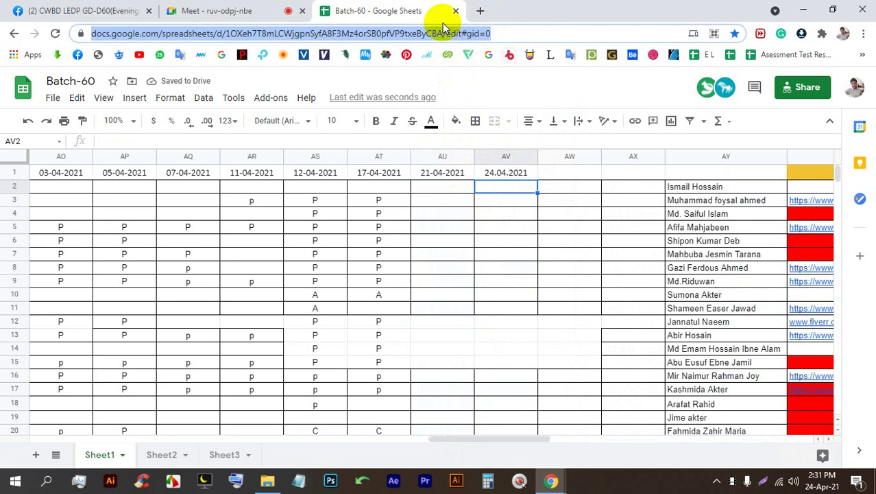
click(306, 11)
click(560, 130)
click(566, 228)
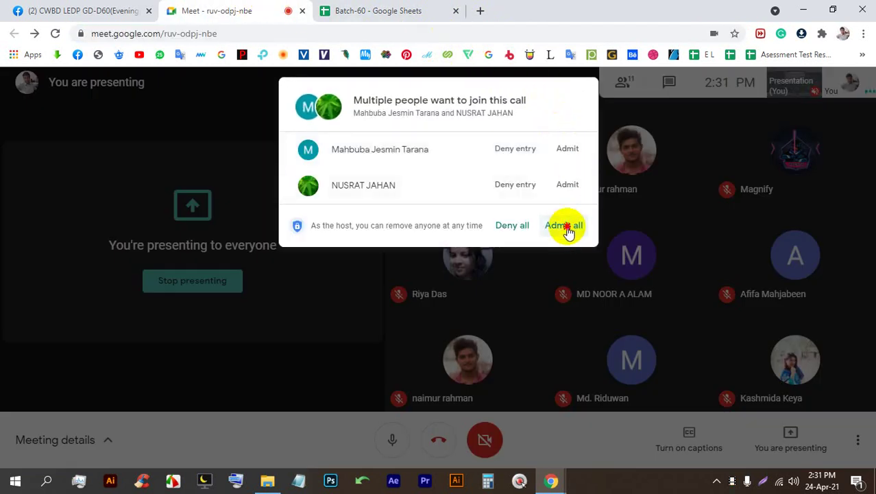
Step: Post the copied spreadsheet link in the meeting chat for everyone
click(671, 86)
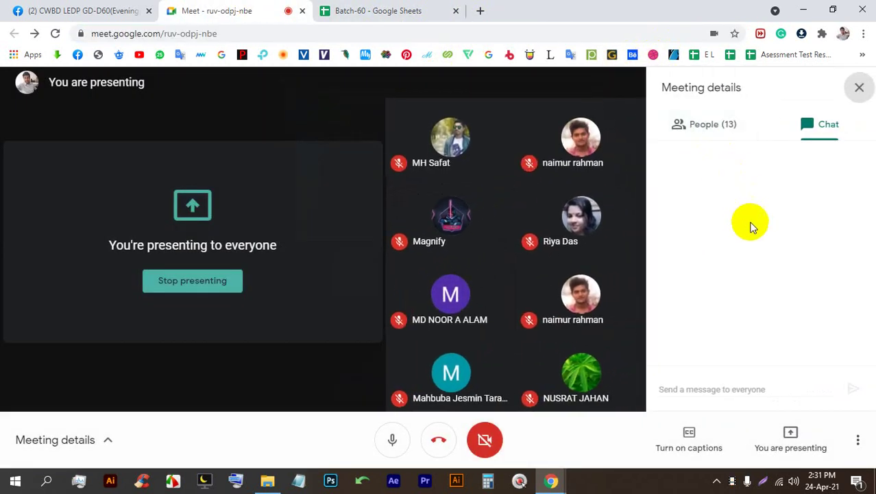
key(ctrl+v)
key(Return)
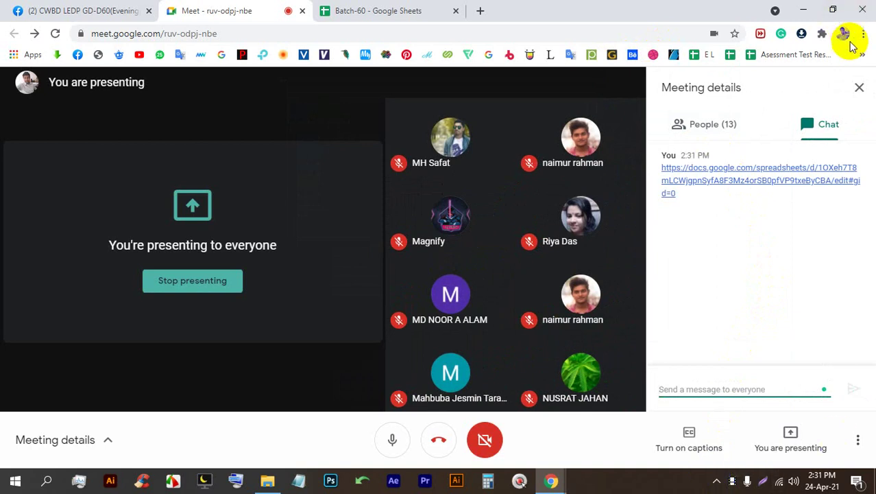
Step: Switch to the CWBD LEDP GD-D60(Evening) Facebook group and open the blue "Look Like Money" T-shirt photo in its feed
click(61, 10)
scroll(480, 292, down, 3)
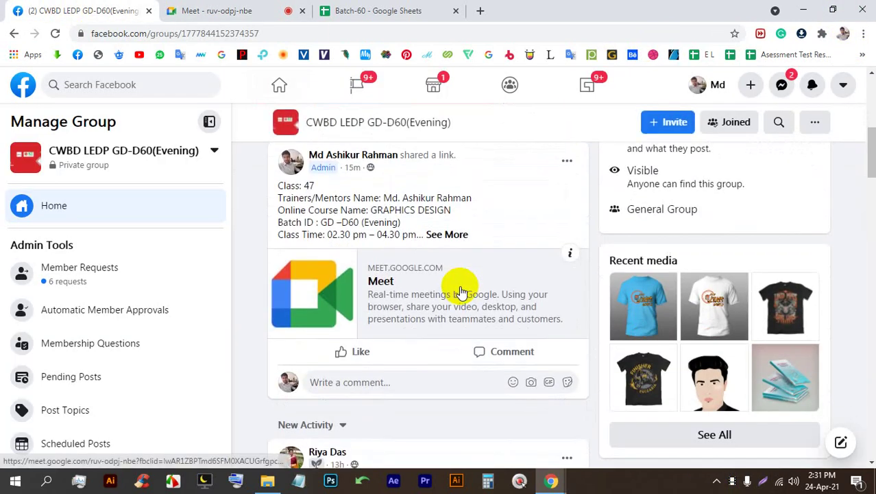
scroll(461, 292, down, 4)
click(349, 272)
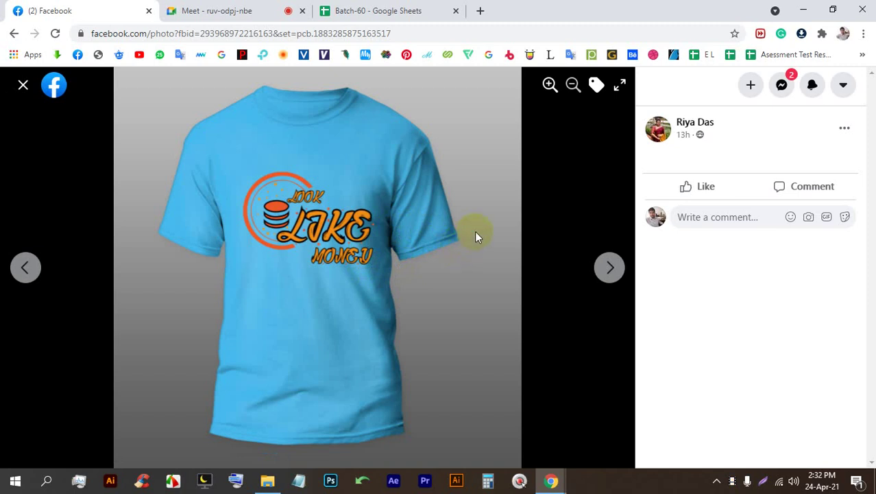
Step: Compare the blue and white T-shirt mockups in the photo viewer, and return to the group feed to view further posts
click(610, 266)
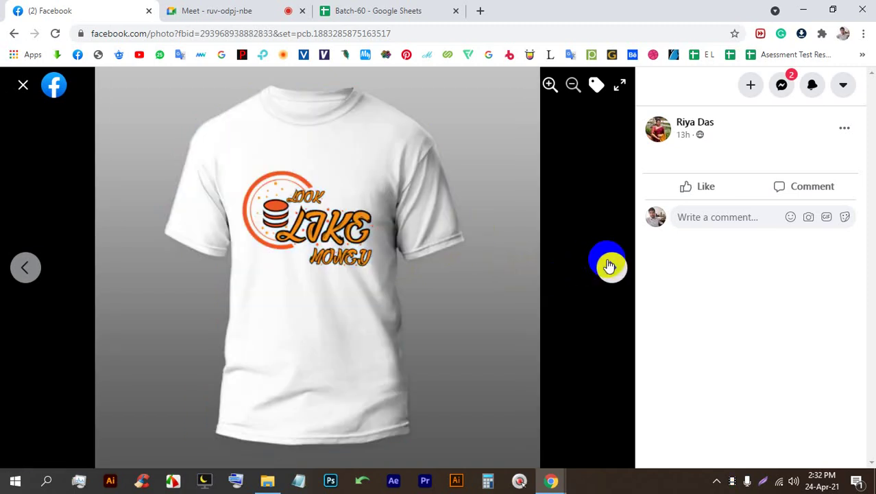
click(609, 267)
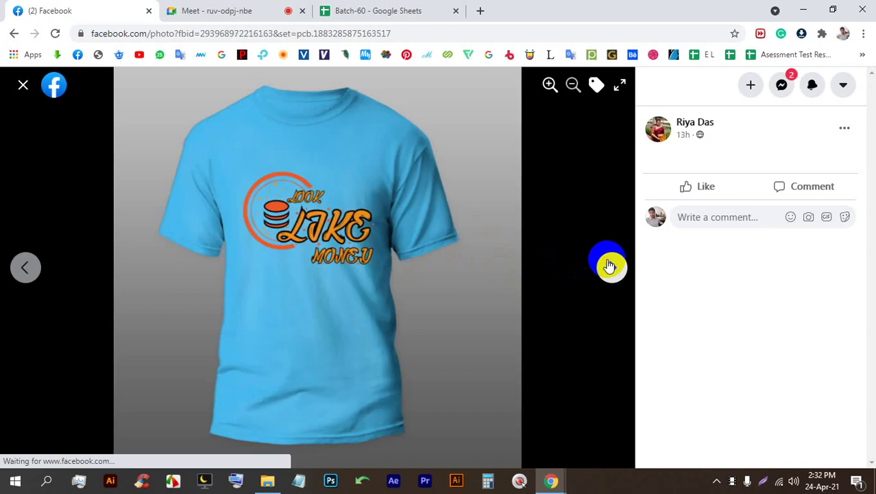
click(610, 267)
click(609, 267)
click(610, 267)
click(610, 267)
click(610, 267)
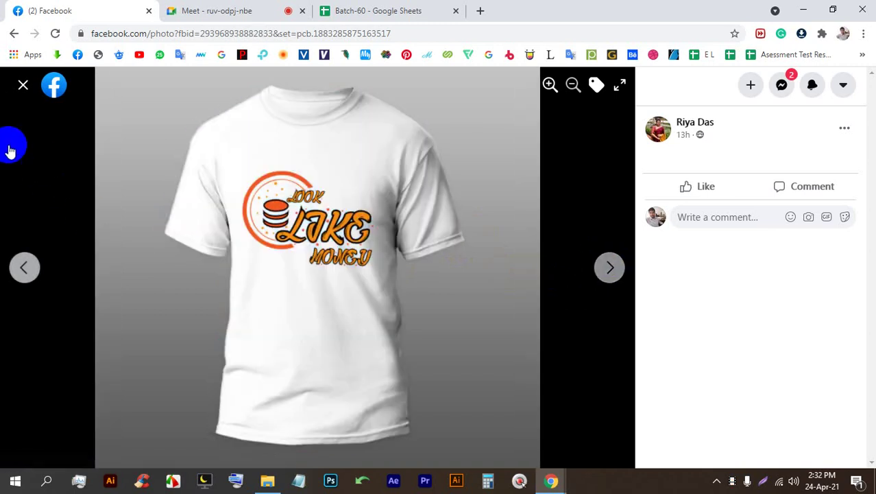
click(23, 84)
scroll(343, 261, down, 5)
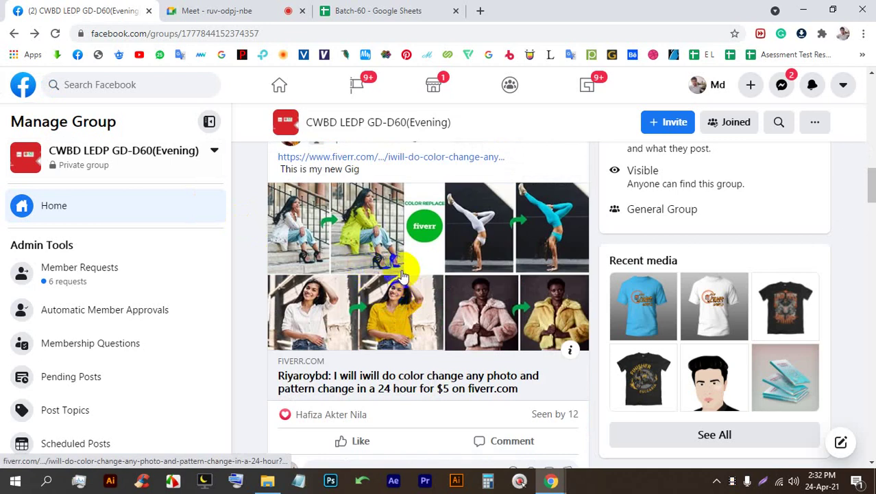
Step: Open the shared Fiverr color-change gig from the group feed in a separate tab and return to the feed
scroll(397, 227, up, 1)
click(397, 219)
click(96, 7)
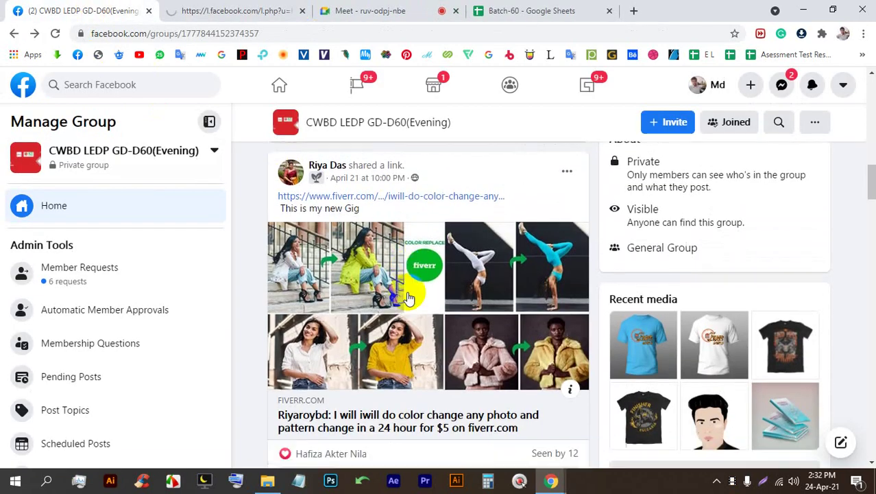
Step: Find the black T-shirt designs in the group feed and open the "Finisher Bulgaria" photo
scroll(398, 291, down, 10)
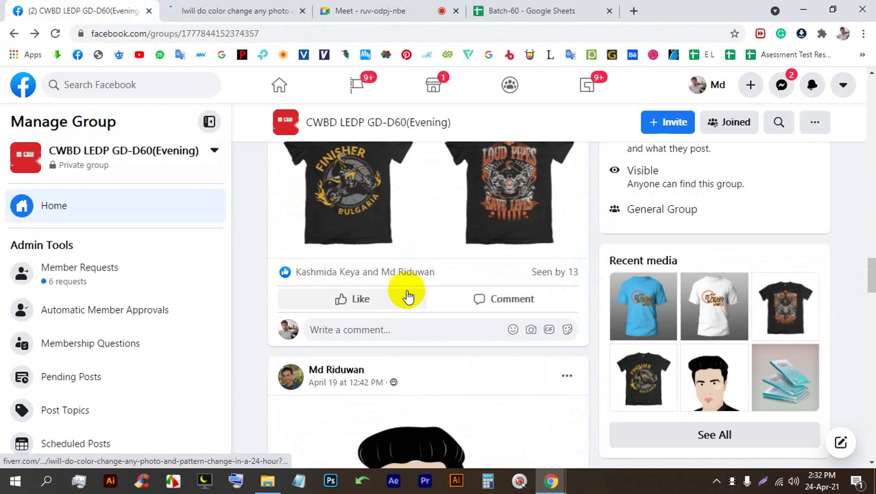
scroll(404, 292, up, 2)
click(391, 237)
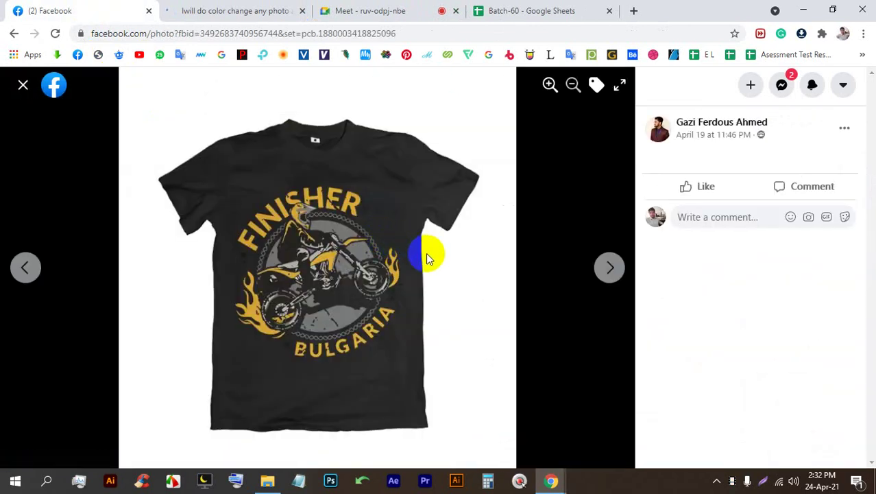
Step: Move on to the "Loud Pipes Save Lives" T-shirt photo in the viewer and like it
click(609, 269)
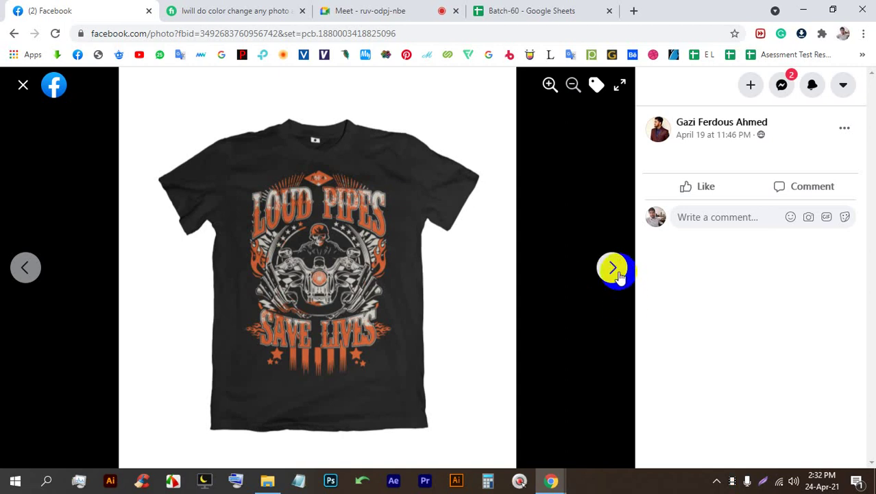
click(613, 268)
click(20, 266)
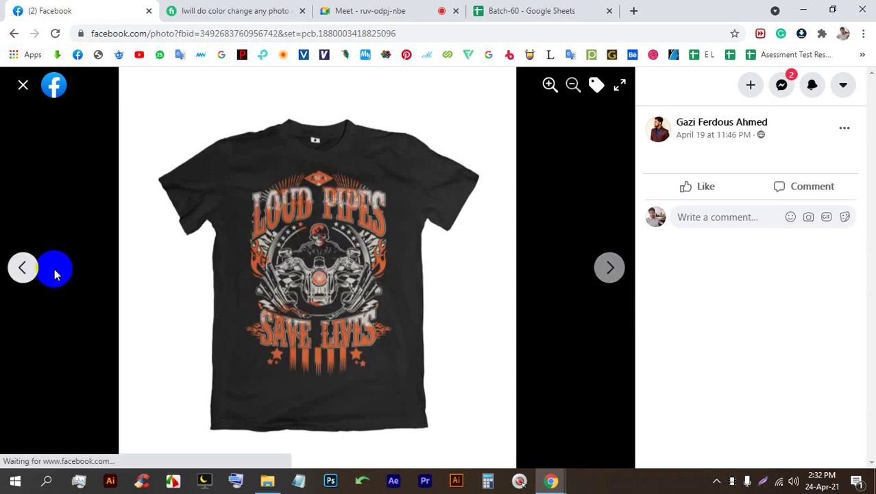
click(684, 185)
click(611, 269)
click(612, 268)
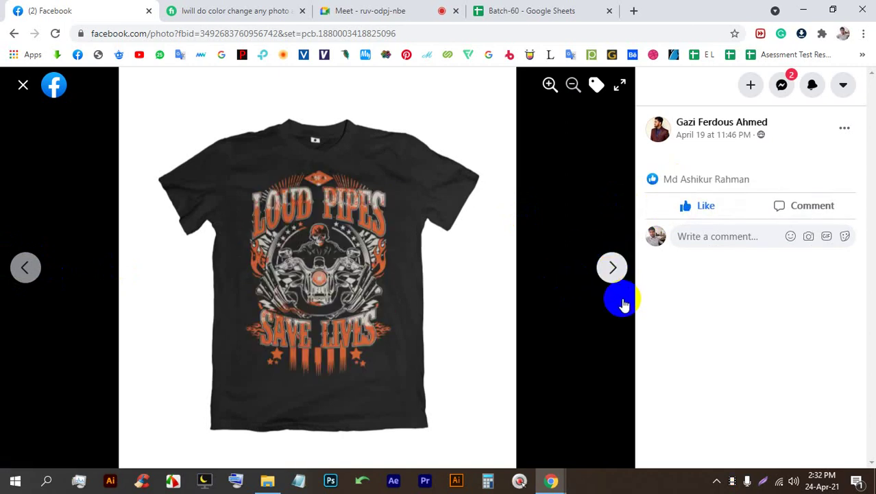
Step: Check the participants in the Meet call and pin the Batch-60 spreadsheet tab in the browser
click(408, 11)
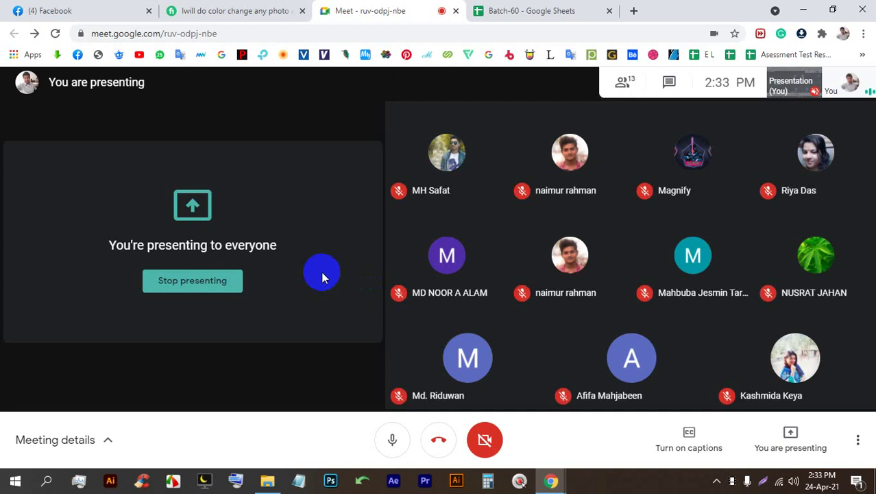
click(542, 8)
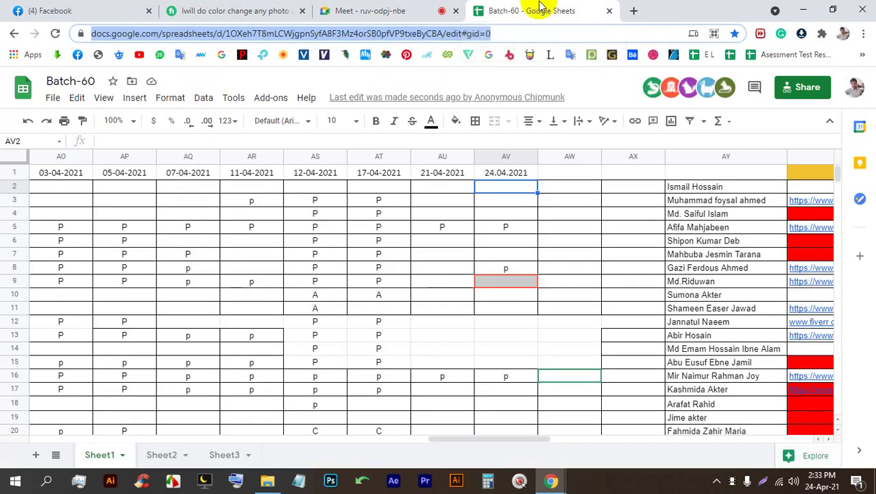
right_click(526, 6)
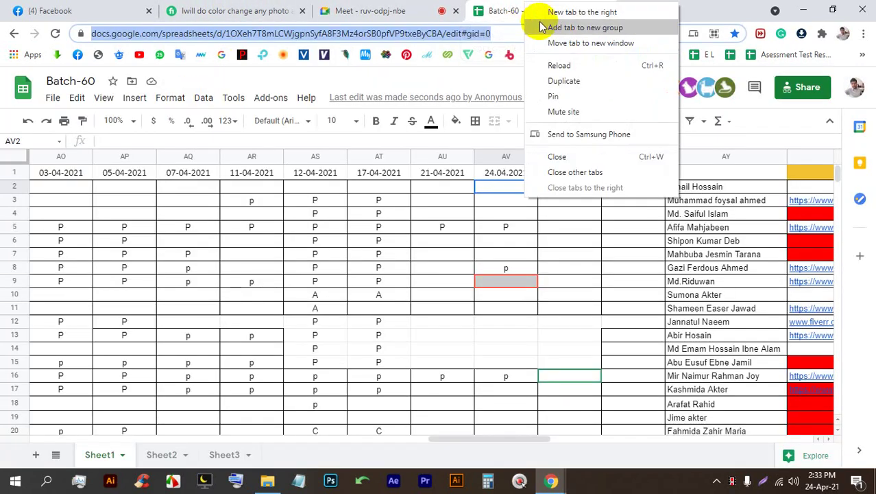
click(553, 98)
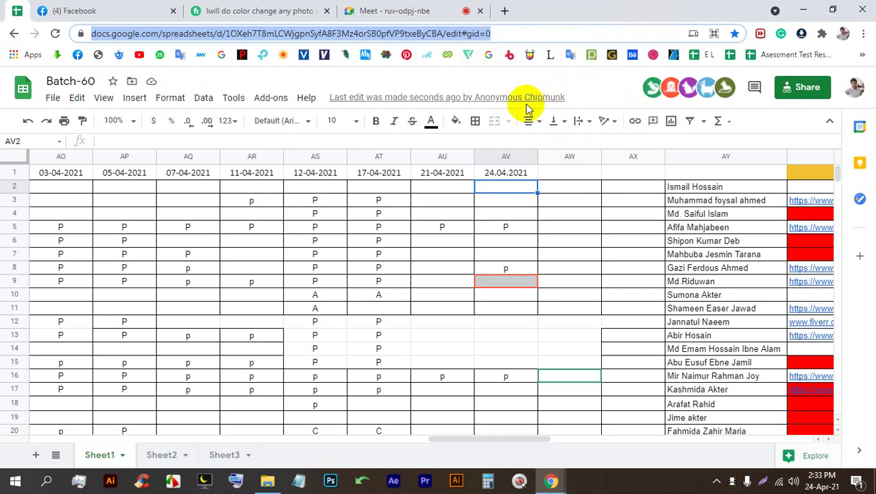
Step: Switch to the Fiverr color-change gig and go through its before-and-after gallery images
click(284, 12)
scroll(400, 251, down, 3)
scroll(416, 254, up, 1)
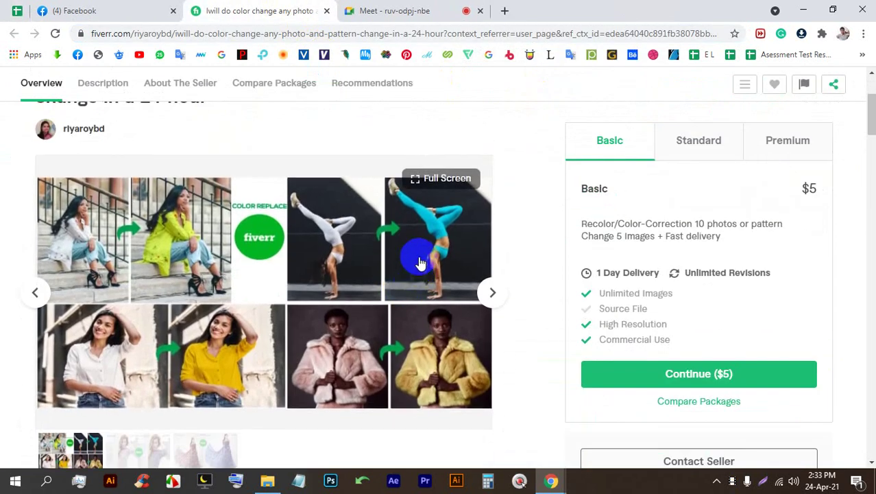
click(494, 324)
click(493, 324)
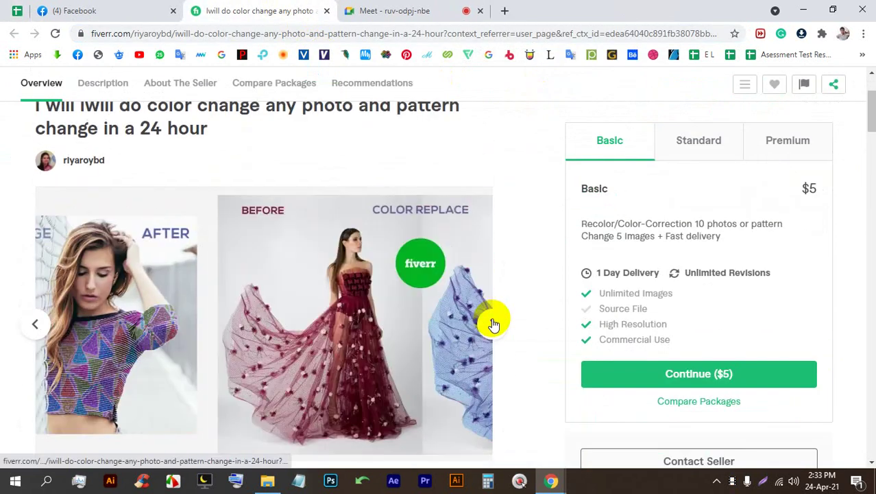
click(494, 324)
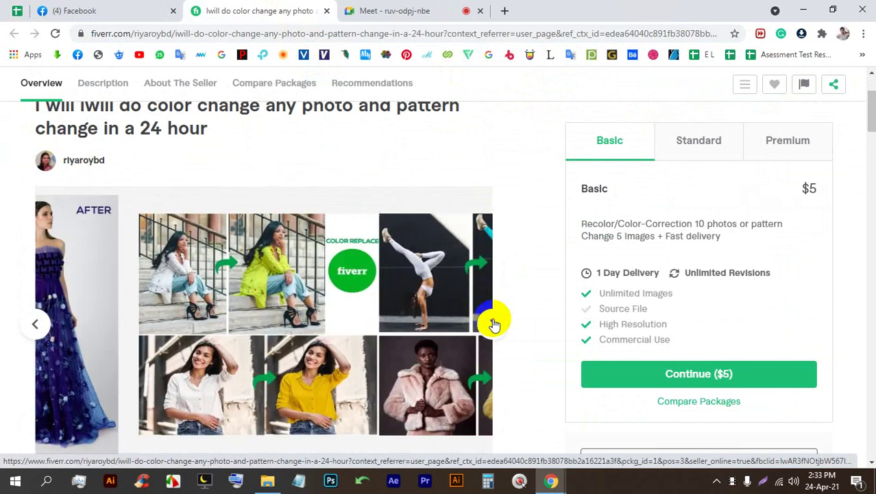
Step: Check the Meet call, return to the Fiverr gig and go through its gallery images again
click(395, 12)
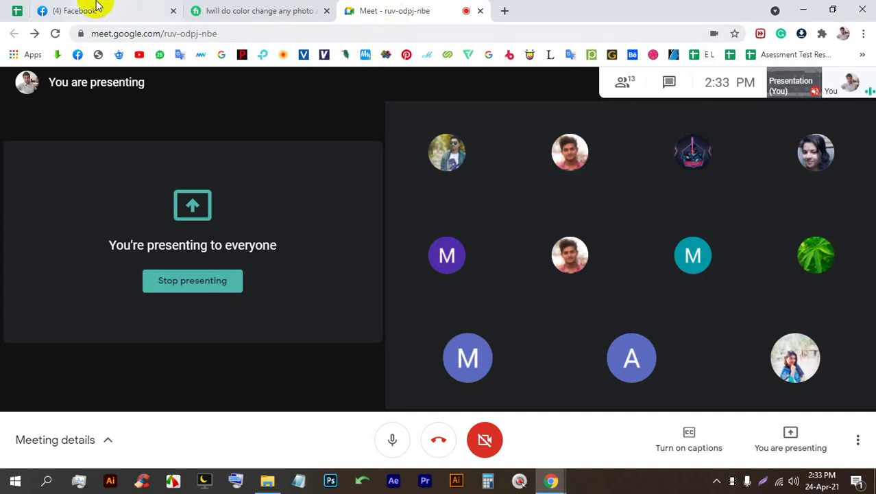
click(259, 10)
scroll(417, 260, down, 1)
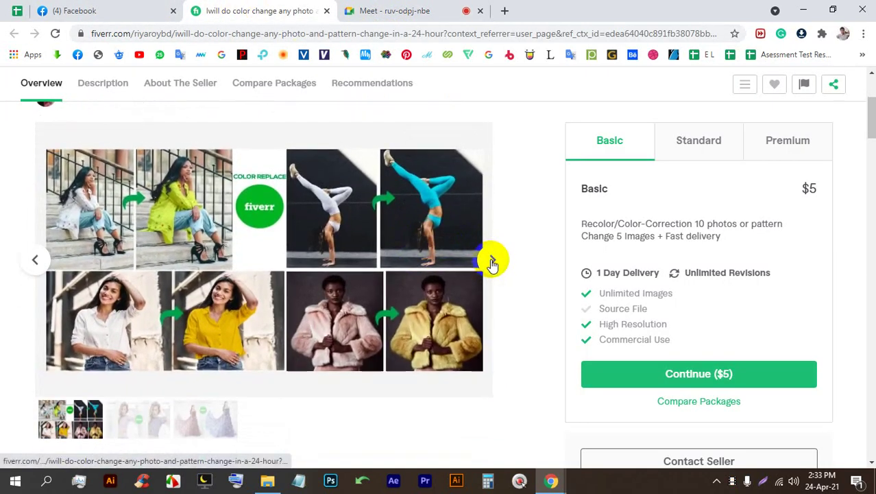
click(494, 261)
click(492, 261)
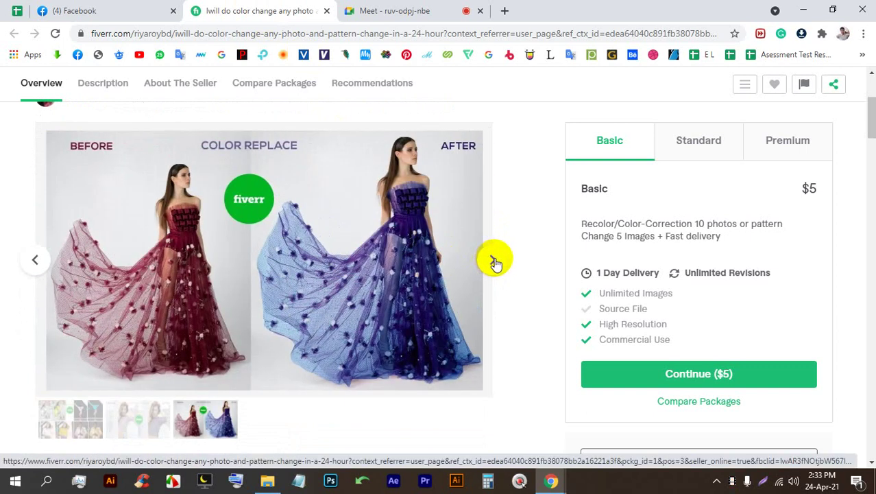
click(495, 262)
Step: Save the color-change gig to favourites and open its seller's Fiverr profile
scroll(607, 210, up, 3)
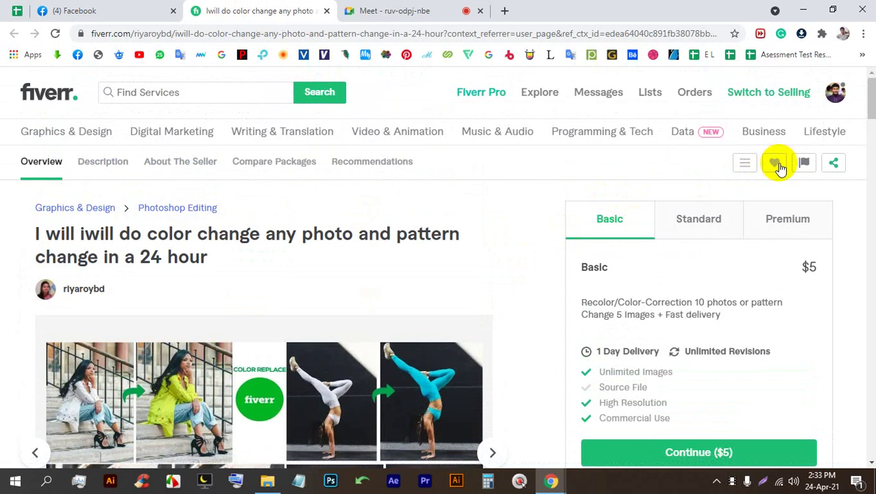
click(103, 288)
click(139, 156)
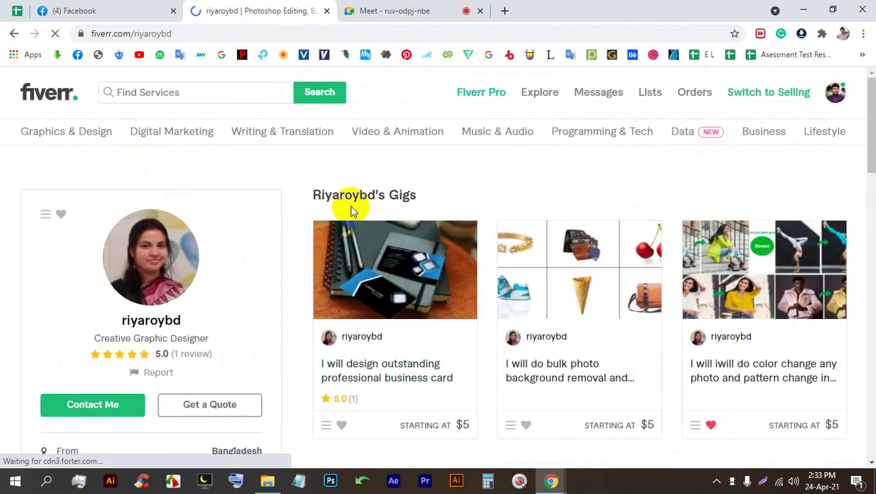
Step: Examine the gig listings and the buyer reviews on the seller's Fiverr profile
click(471, 272)
scroll(573, 273, down, 5)
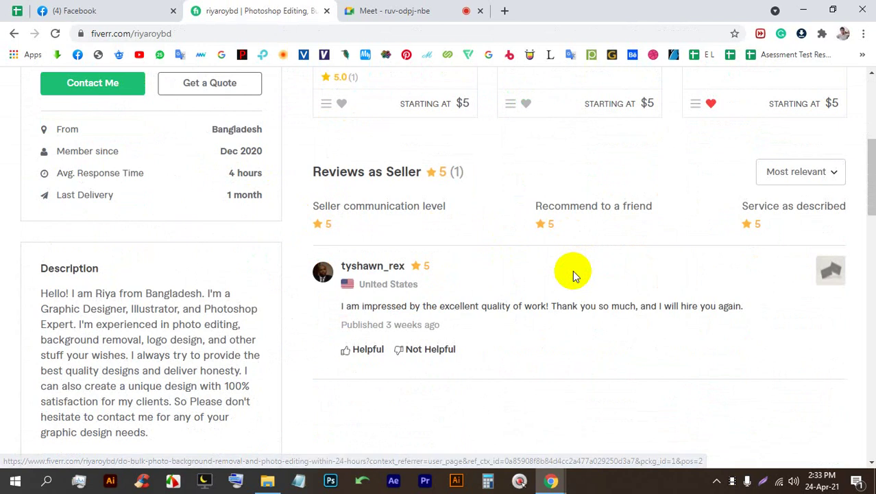
scroll(549, 260, up, 5)
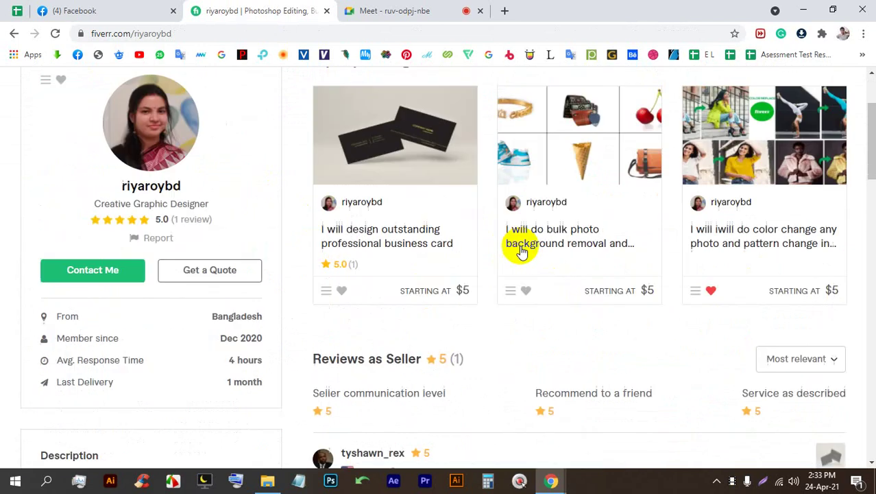
Step: Admit the waiting participant to the Meet call and return to the gigs on the Fiverr seller's profile
click(446, 10)
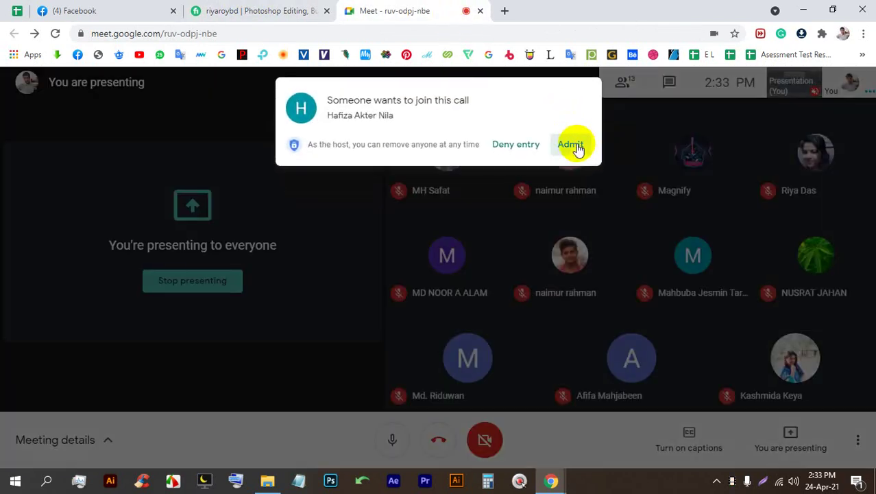
click(573, 144)
click(255, 10)
scroll(475, 225, down, 4)
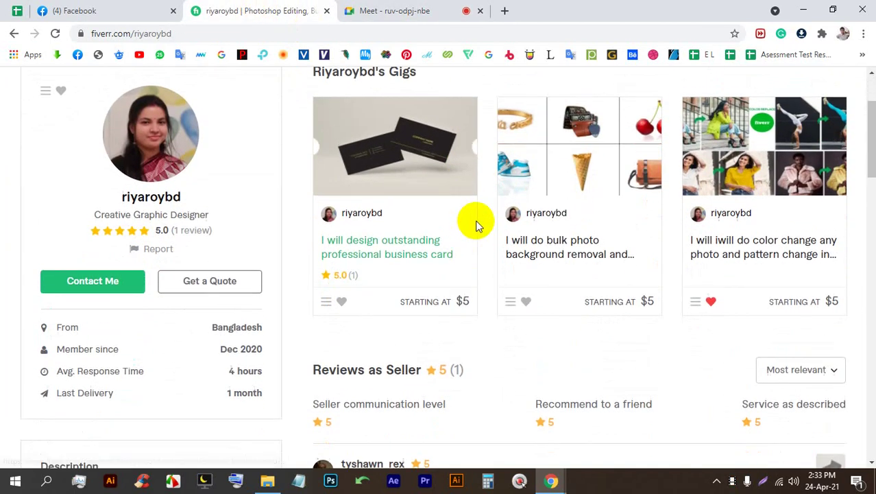
scroll(487, 215, up, 4)
Step: Return to the Facebook photo viewer, compare the "Loud Pipes" and "Finisher Bulgaria" T-shirts, and close the viewer
click(114, 7)
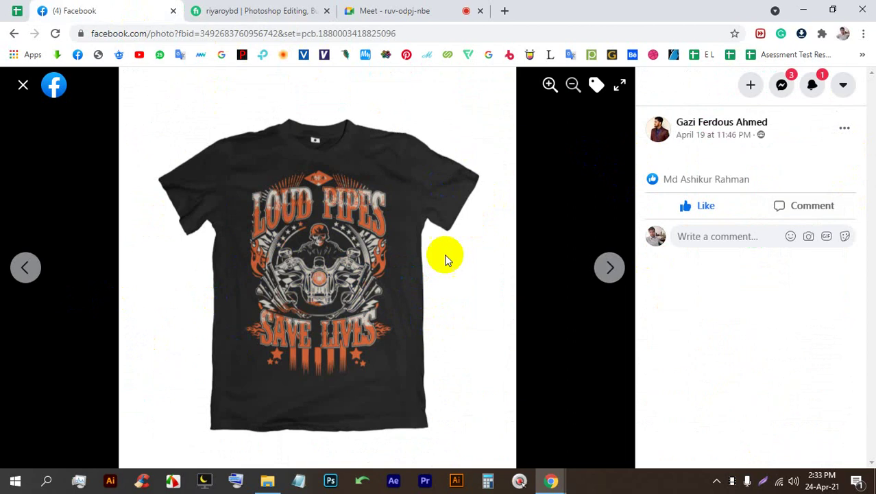
click(620, 268)
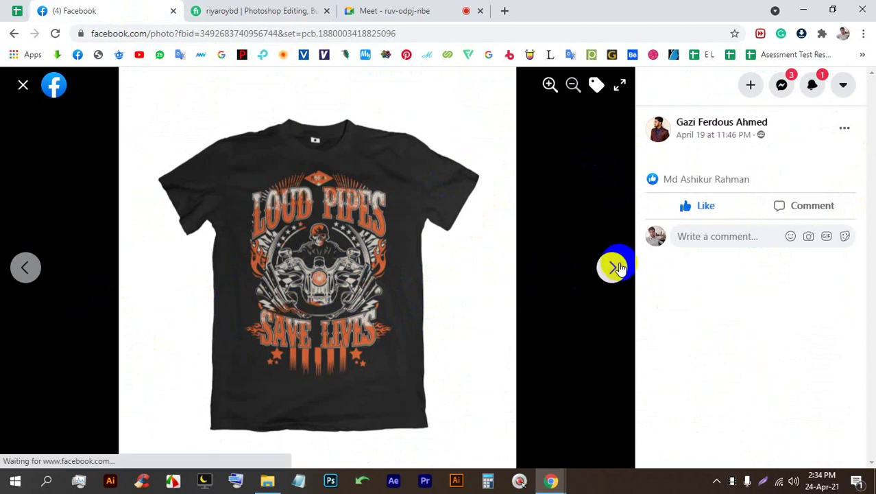
click(619, 268)
click(620, 267)
click(619, 268)
click(26, 268)
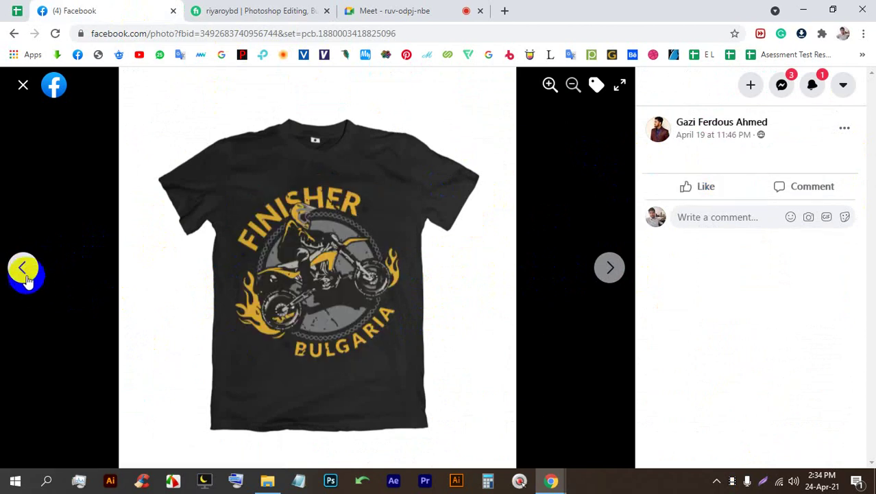
click(22, 85)
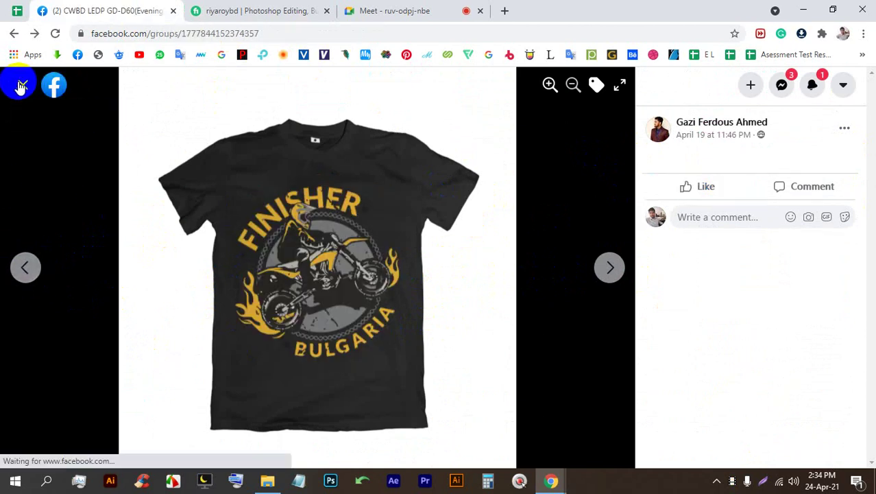
Step: View the posted vector portrait of a black-haired man at full size and go back to the group feed
scroll(343, 271, down, 5)
scroll(415, 264, up, 3)
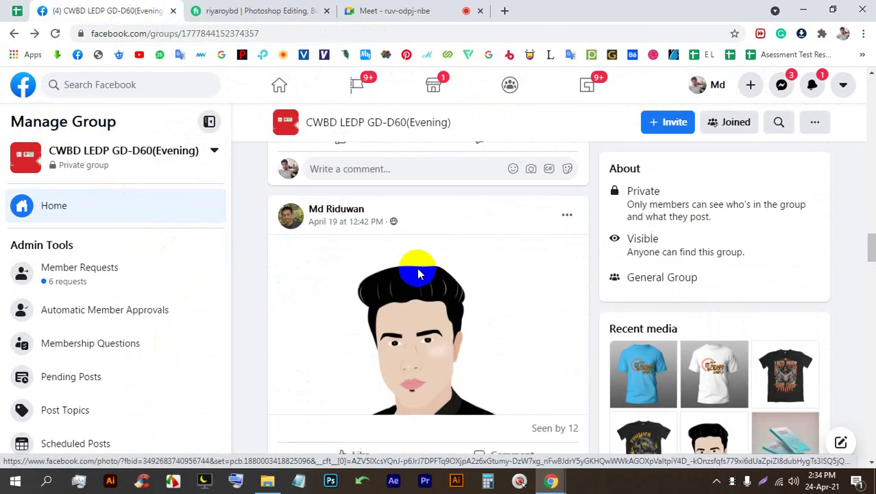
scroll(414, 275, down, 1)
click(410, 301)
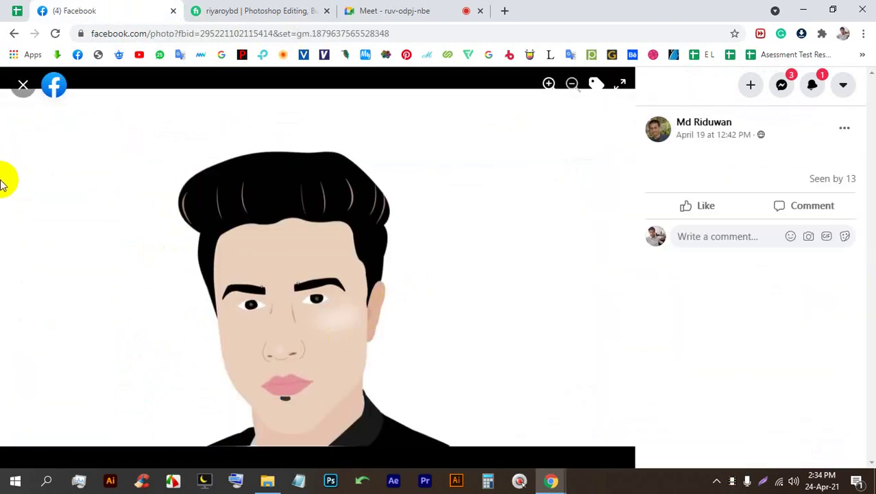
click(22, 86)
Step: Look through the older group posts, including the book mockup, the logo designs and the shared Fiverr gigs
scroll(336, 264, down, 15)
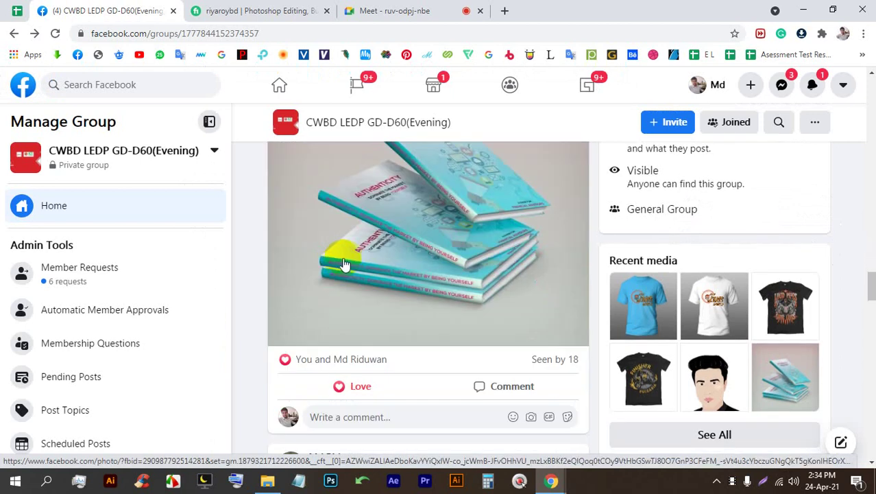
scroll(357, 274, down, 5)
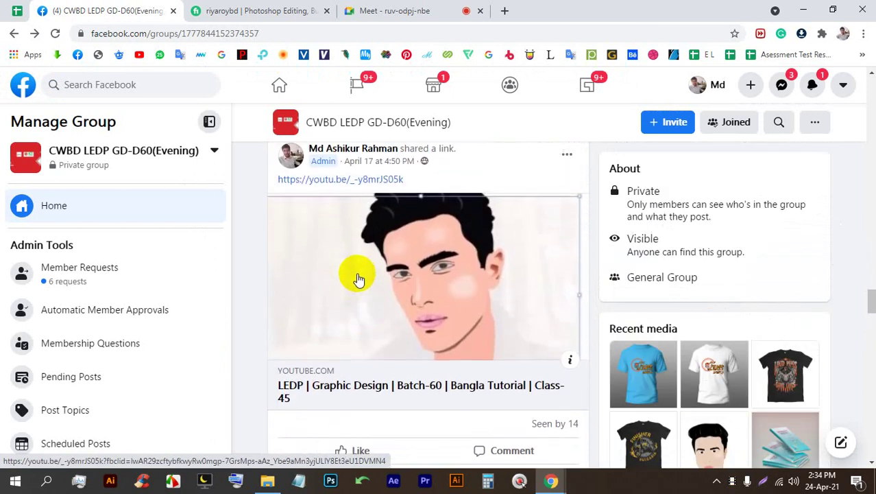
scroll(359, 281, down, 6)
scroll(356, 288, up, 2)
scroll(356, 288, down, 3)
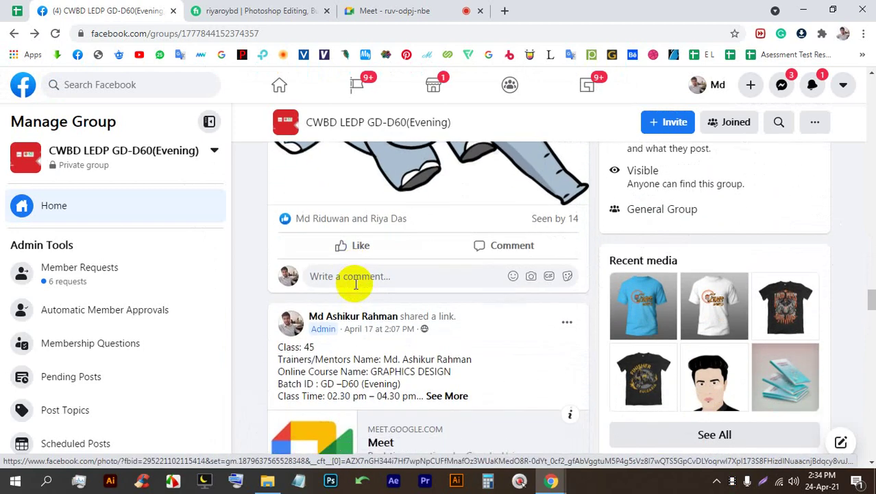
scroll(356, 288, up, 8)
scroll(354, 289, down, 12)
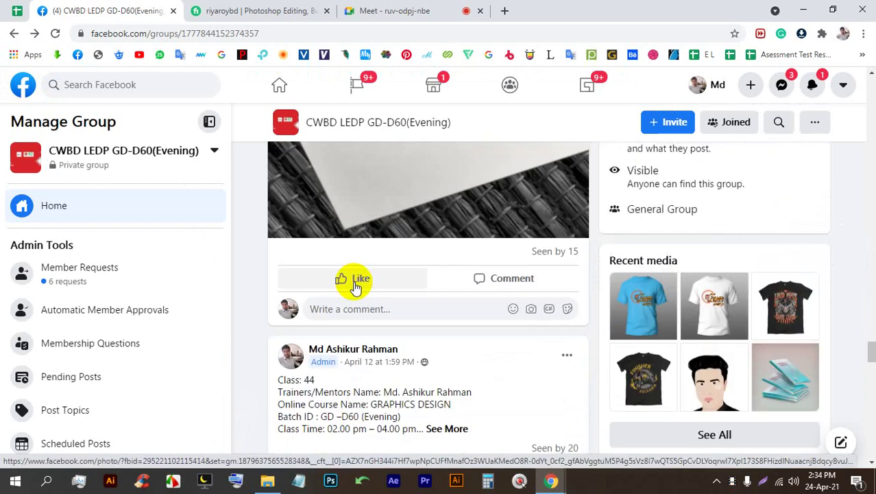
scroll(391, 293, down, 3)
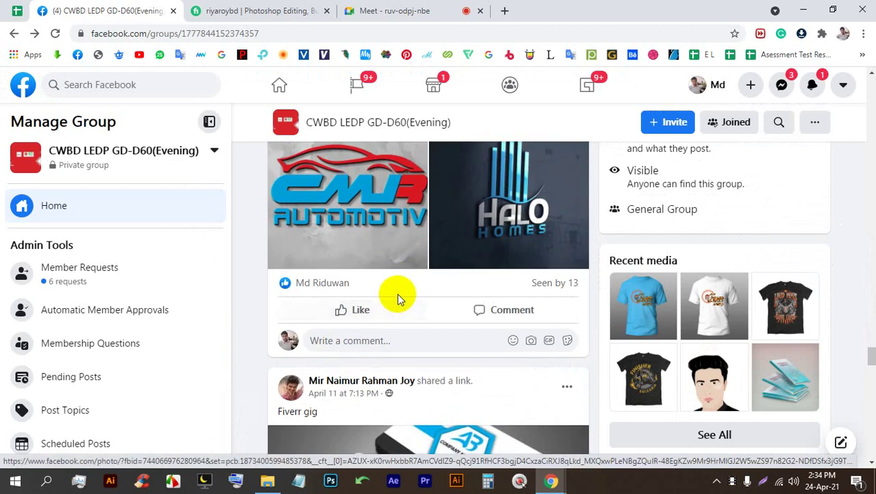
scroll(417, 290, up, 8)
scroll(426, 287, down, 7)
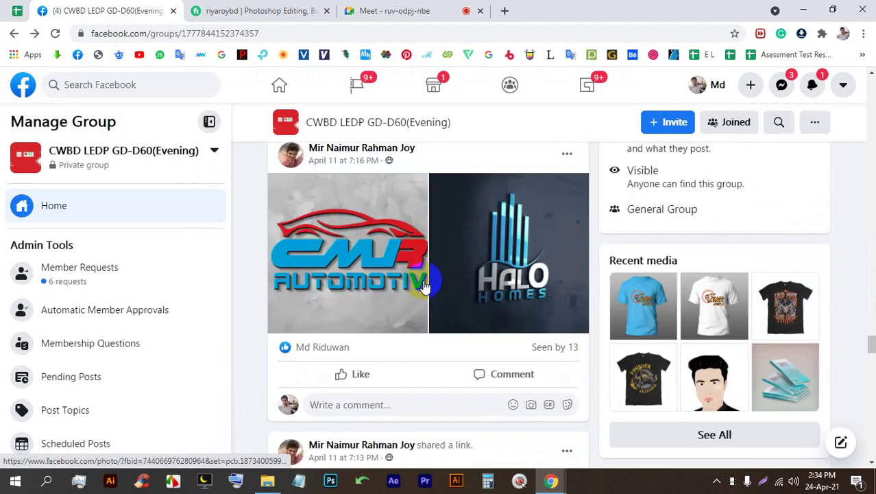
scroll(422, 281, down, 10)
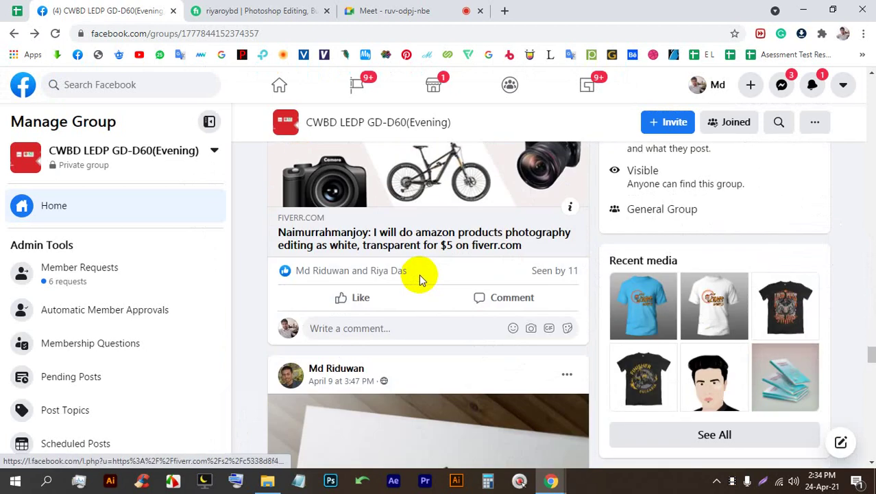
Step: Look through the older group posts down to the cafe logo and router packet designs, and switch to the Meet call
scroll(419, 278, down, 10)
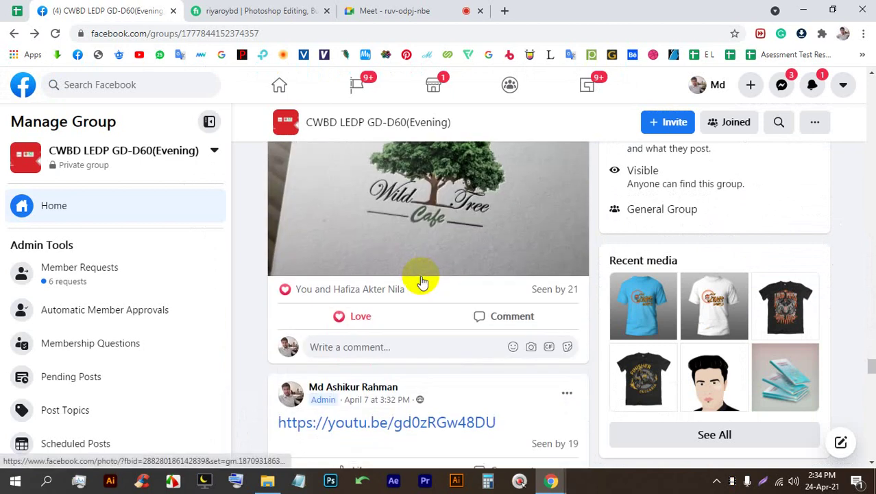
scroll(423, 280, down, 10)
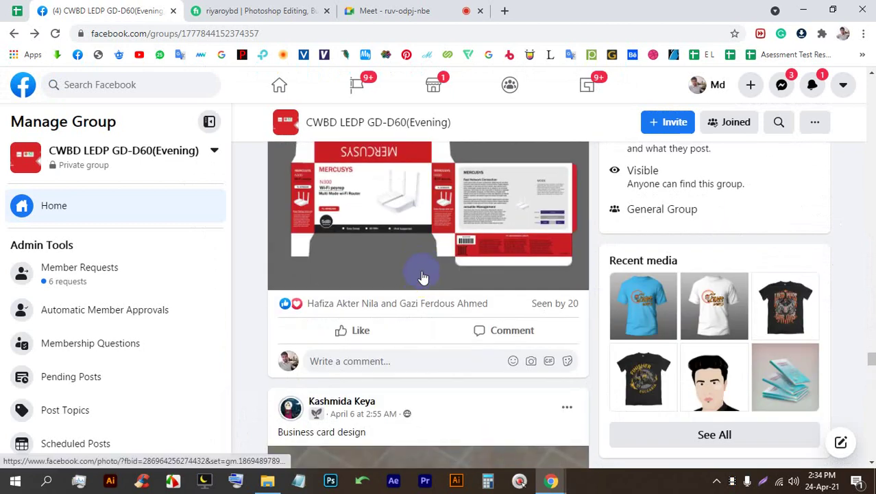
scroll(423, 277, down, 3)
scroll(422, 277, up, 4)
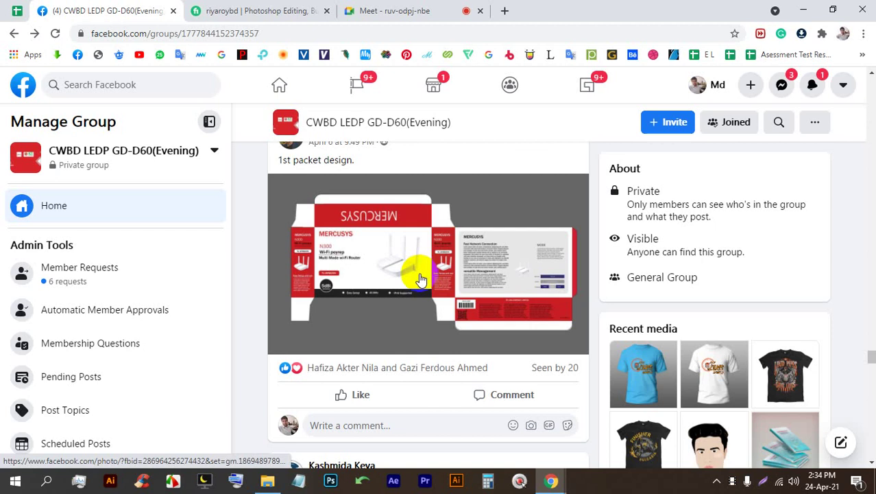
scroll(419, 278, down, 5)
drag(869, 376, 867, 94)
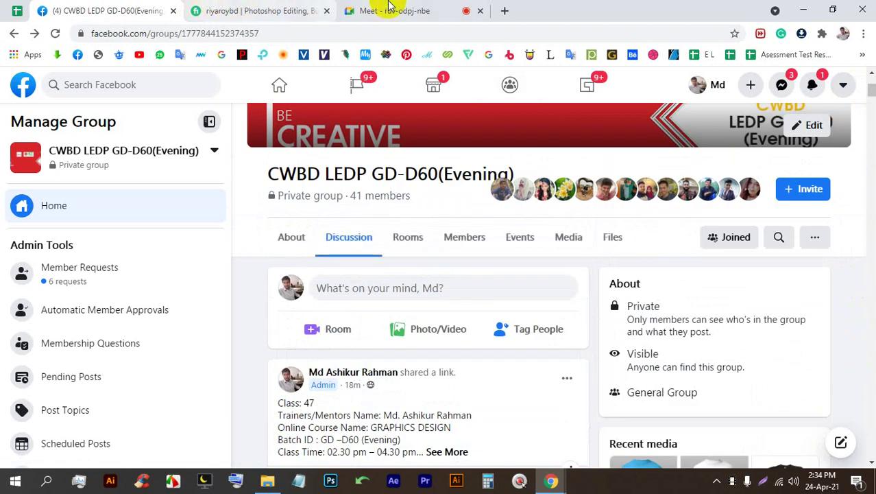
click(388, 8)
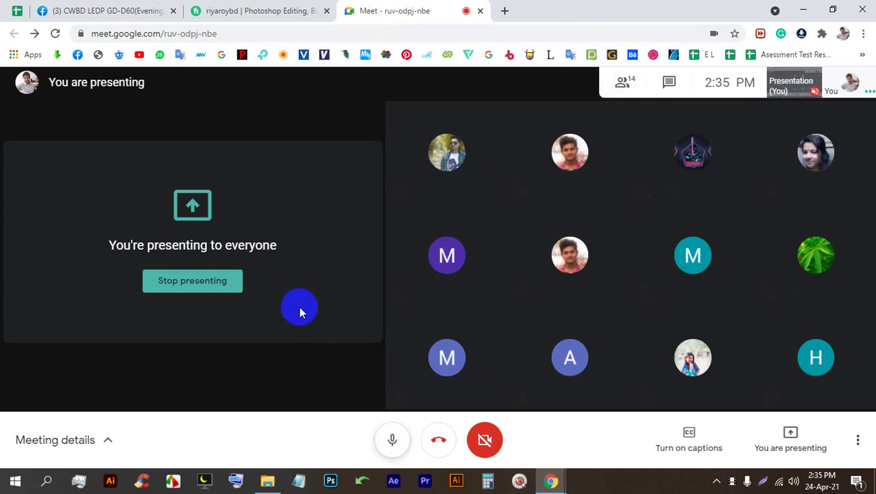
Step: Open freelancer.com in a new browser tab
click(505, 10)
text(fr)
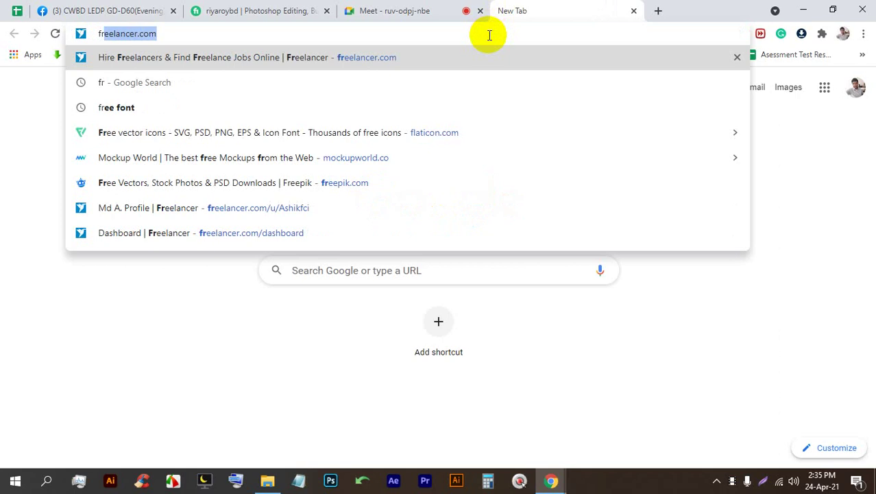
key(Return)
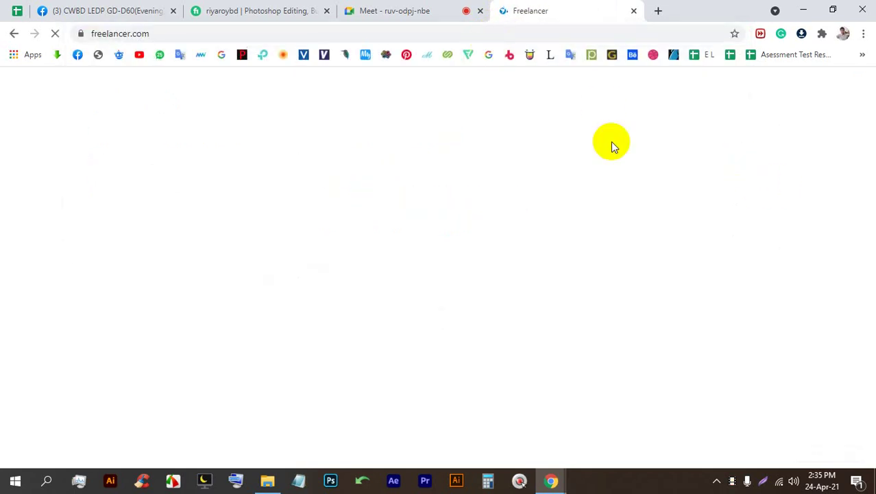
Step: Search Google by voice for "corporate branding" in another new tab and copy the search phrase
click(658, 11)
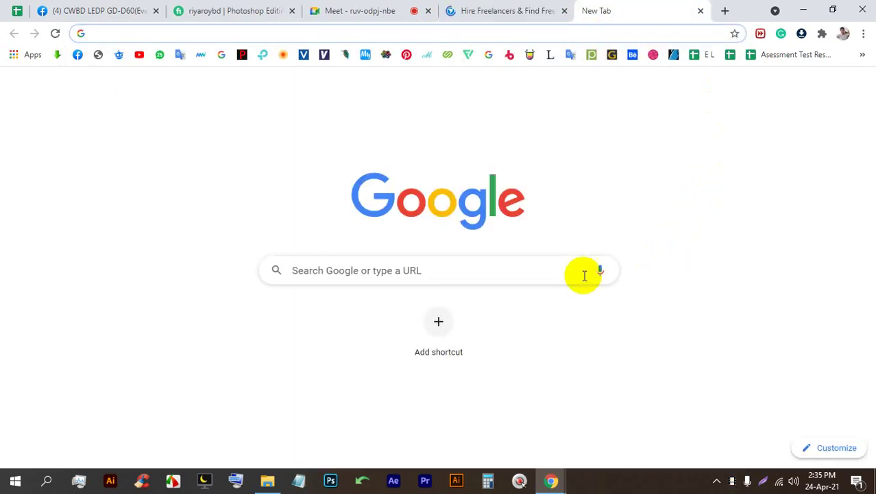
click(599, 270)
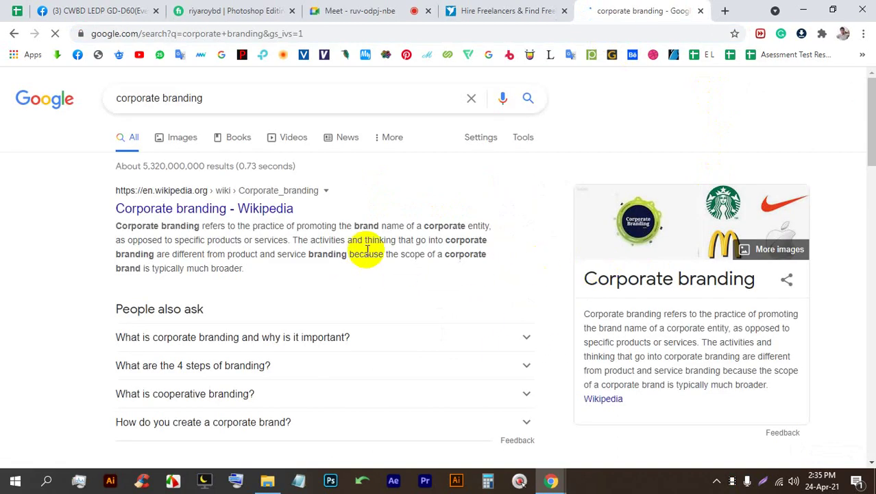
click(259, 90)
triple_click(259, 90)
key(ctrl+c)
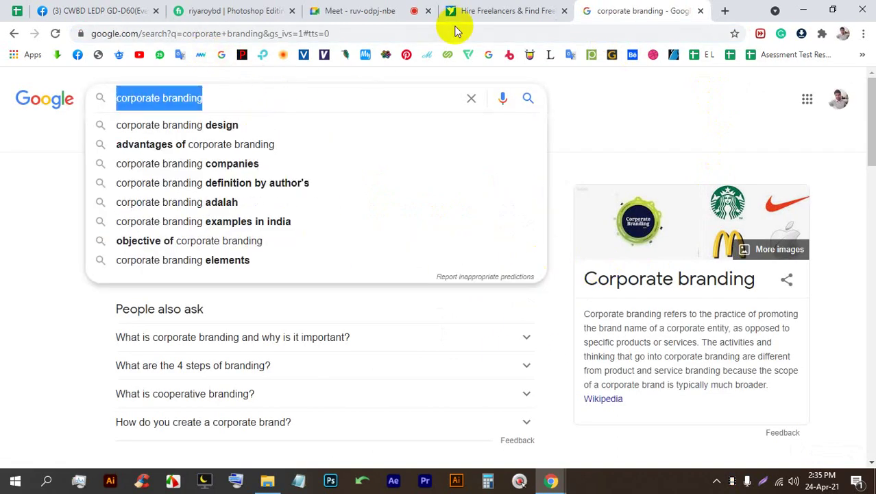
Step: Log in to Freelancer with the Facebook account, leaving the email and password fields empty
click(489, 21)
click(628, 87)
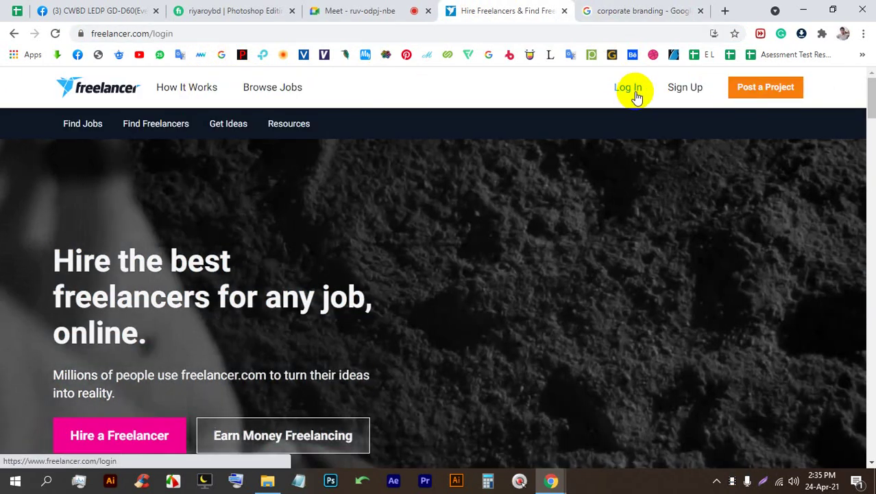
key(ctrl+v)
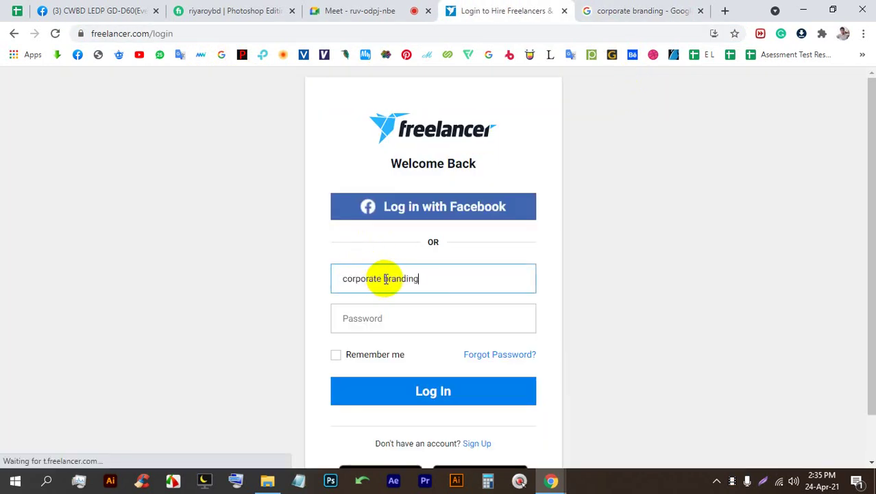
triple_click(371, 277)
key(ctrl+c)
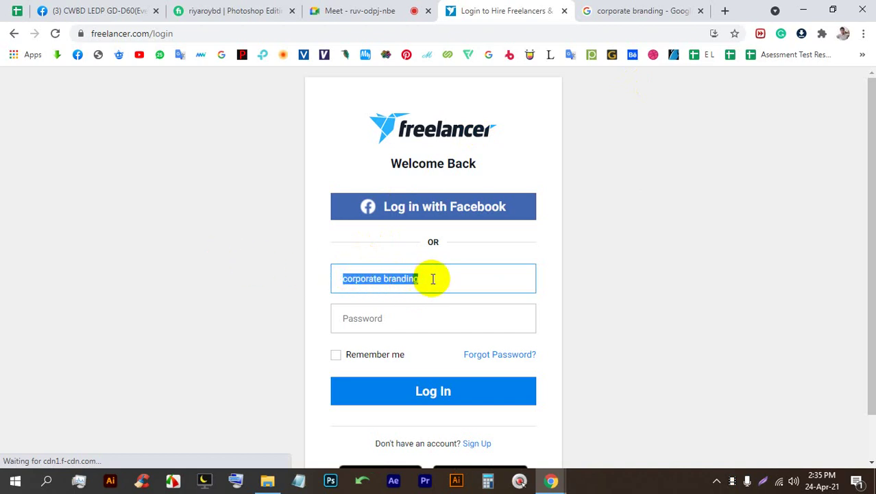
key(BackSpace)
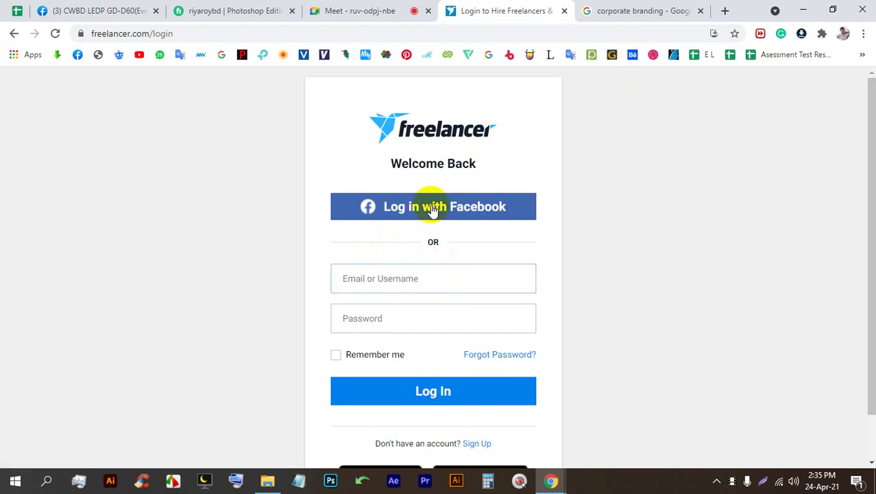
click(432, 210)
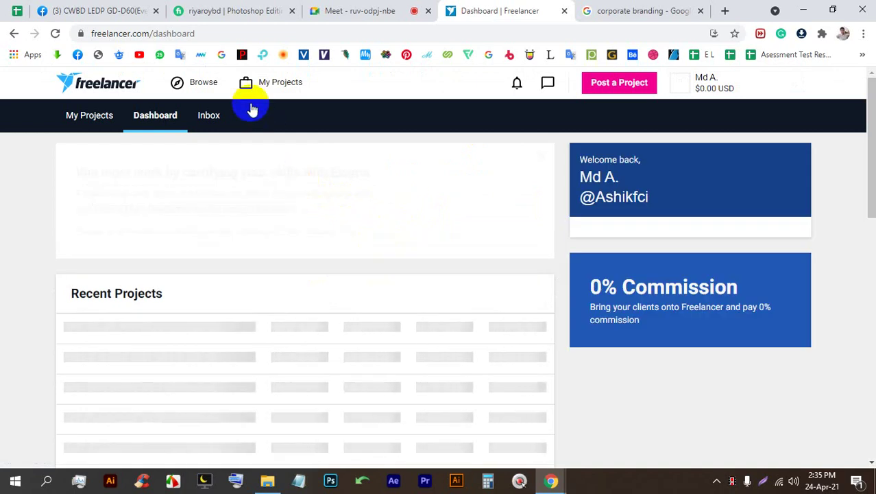
Step: Browse the Freelancer contests and search them for "corporate branding"
click(196, 82)
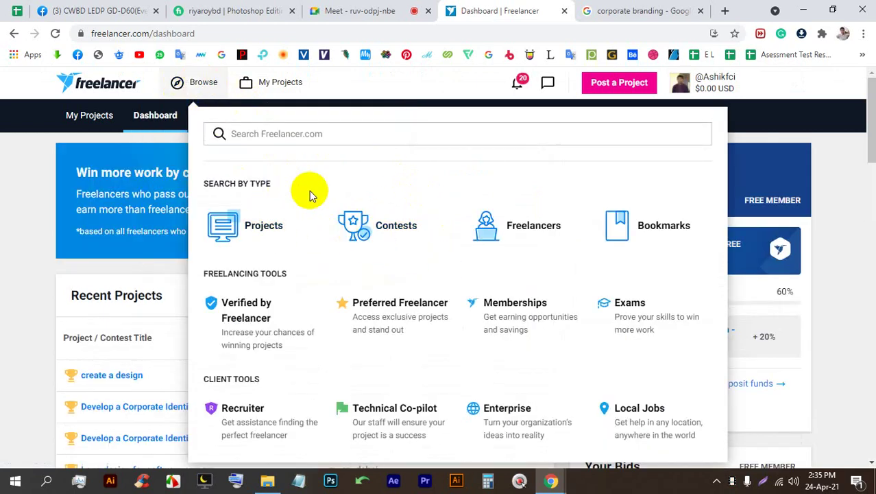
click(386, 227)
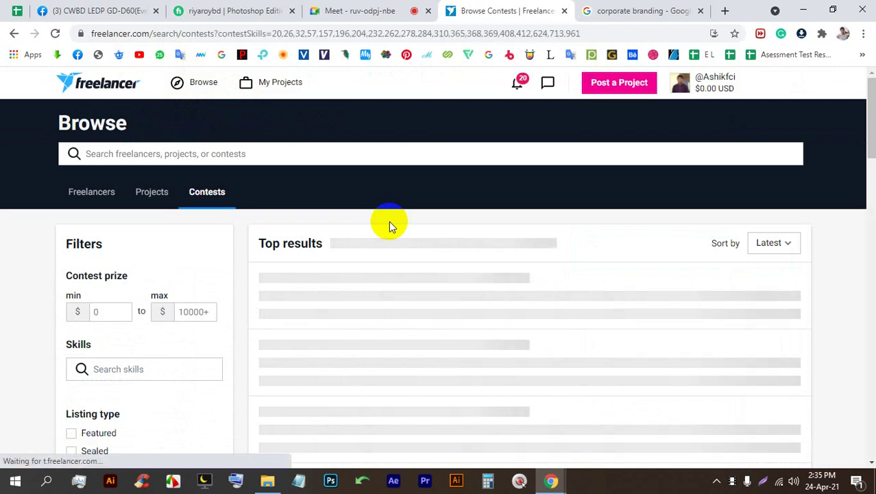
click(257, 151)
key(ctrl+v)
key(Return)
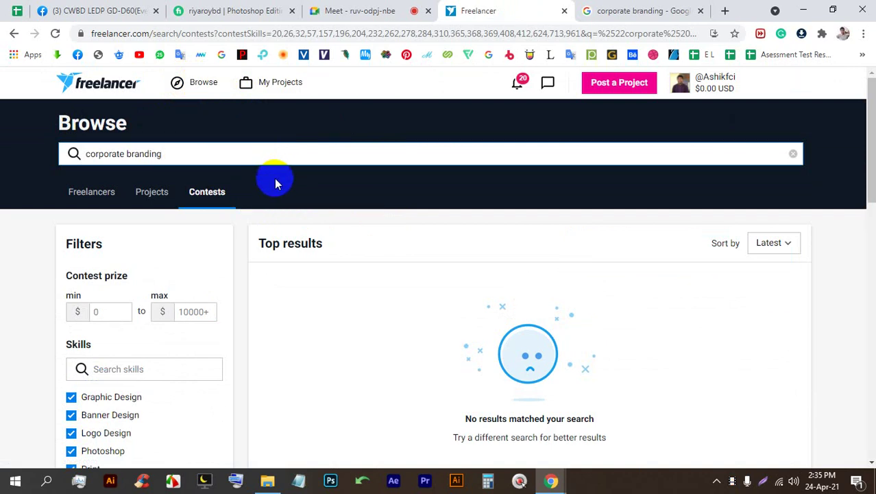
Step: Clear the contest search, reopen the full contest listing, and search it again for "corporate branding"
click(792, 157)
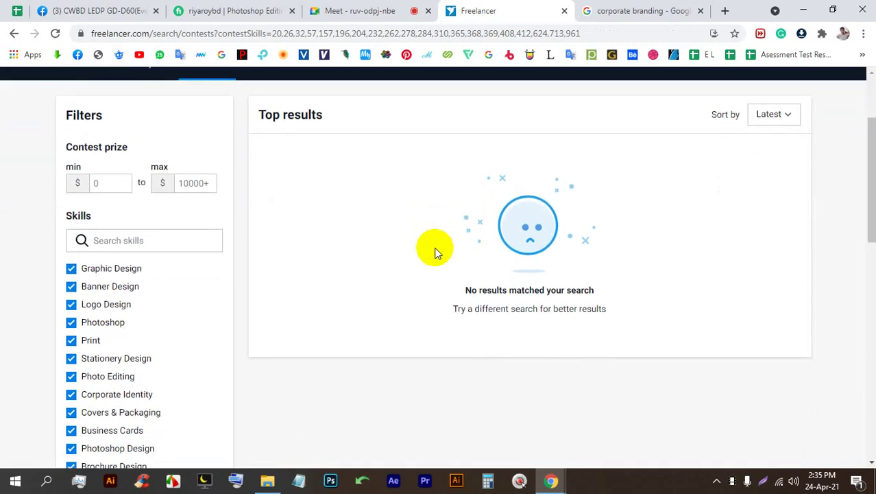
click(198, 82)
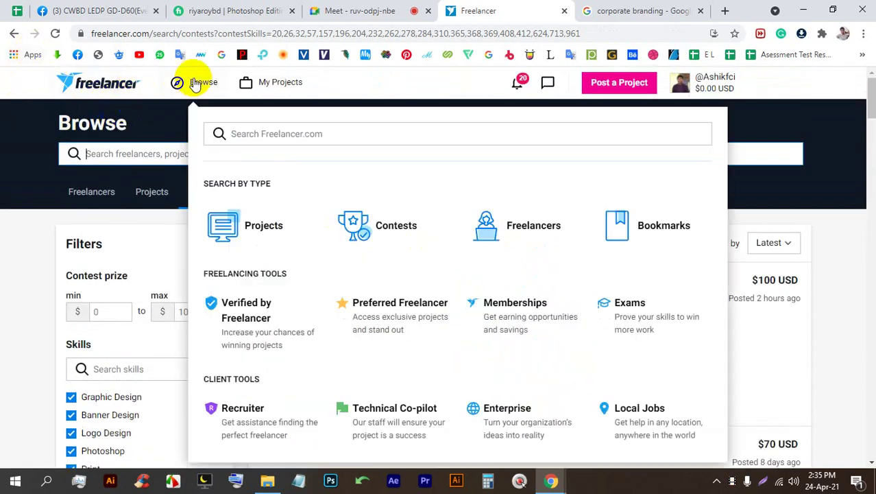
click(398, 226)
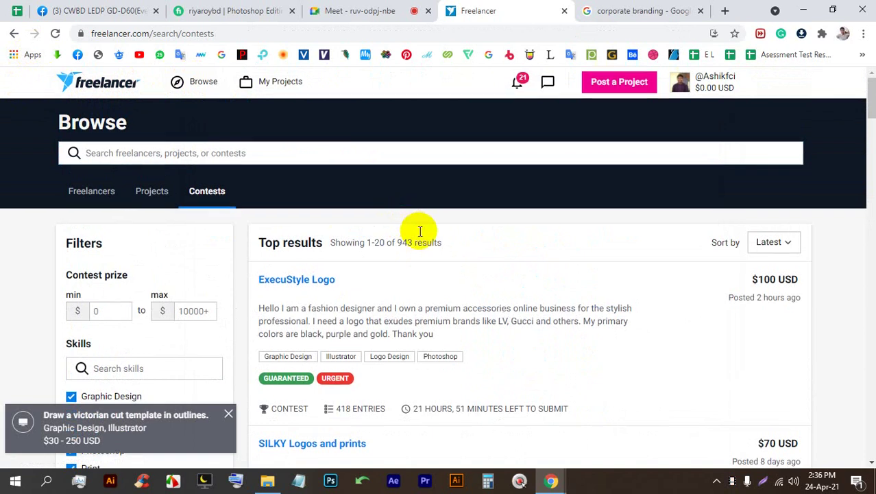
scroll(417, 229, down, 3)
scroll(420, 248, up, 3)
right_click(322, 151)
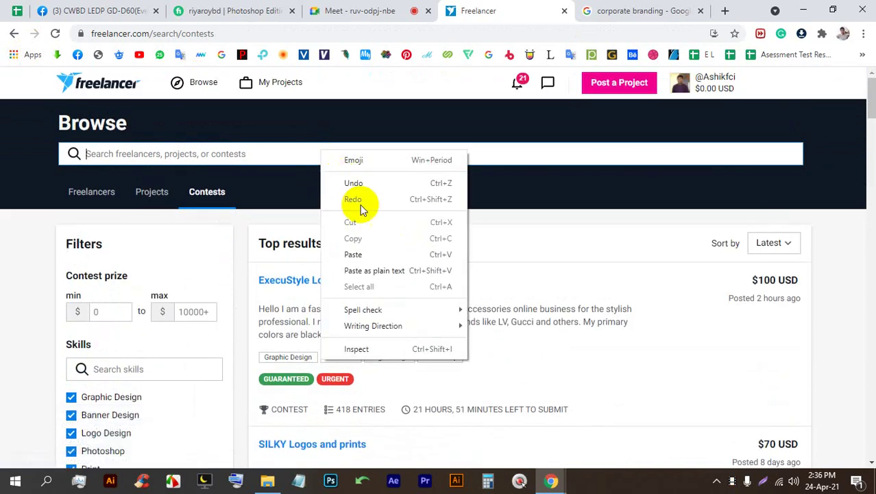
click(380, 253)
click(289, 148)
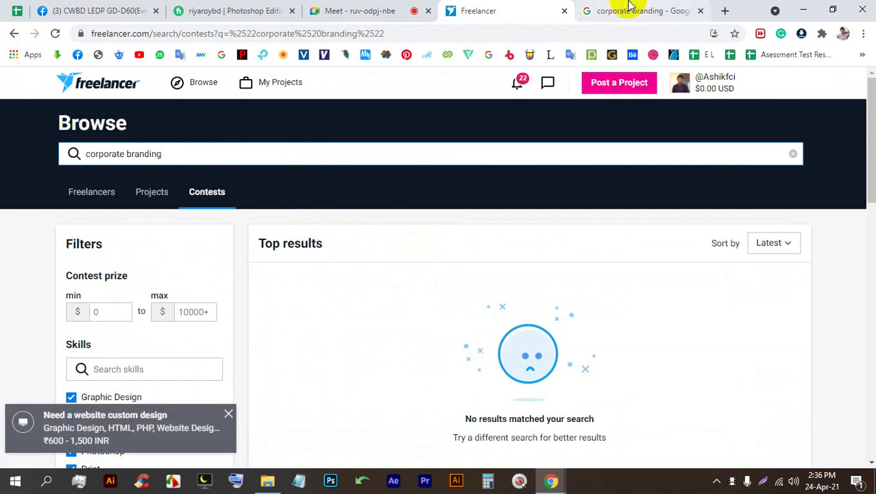
Step: Return to the Google results, search by voice for "corporate identity", and copy that phrase
click(610, 10)
drag(381, 94, 159, 98)
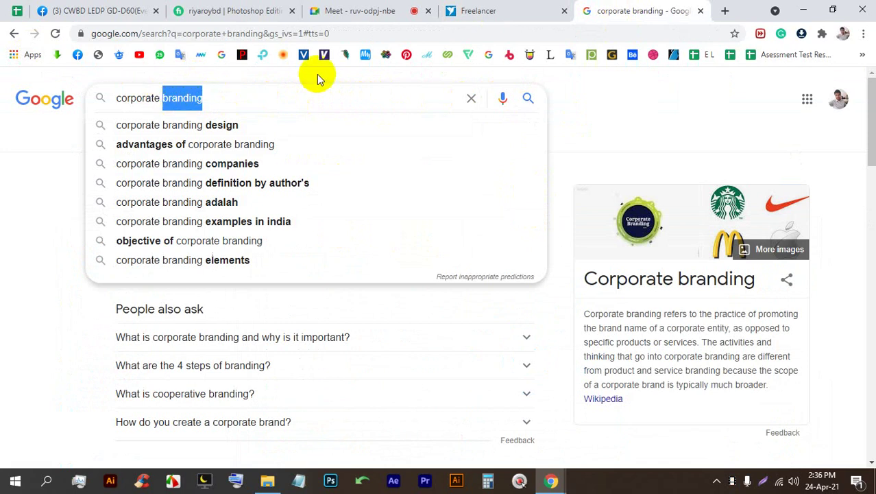
key(BackSpace)
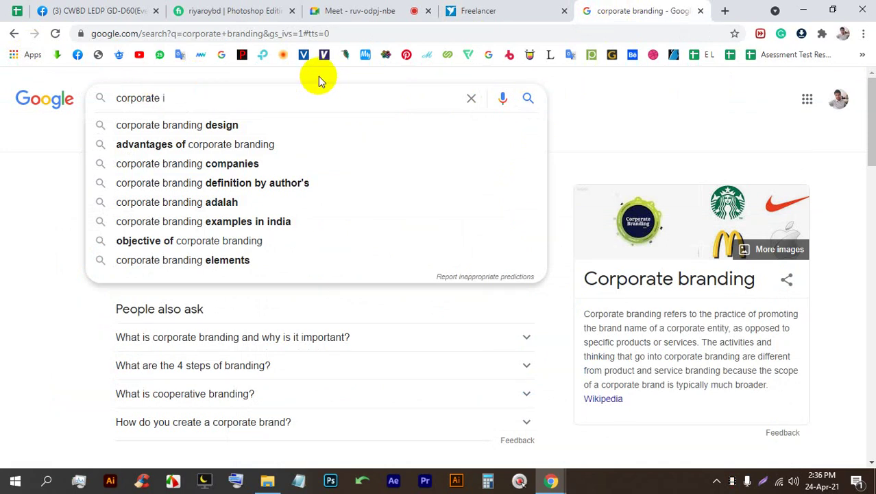
click(502, 98)
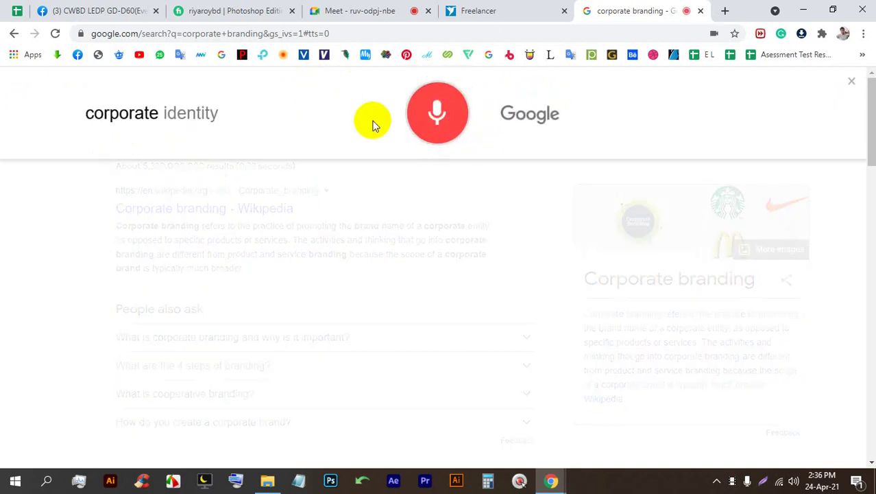
double_click(303, 99)
click(303, 100)
click(303, 100)
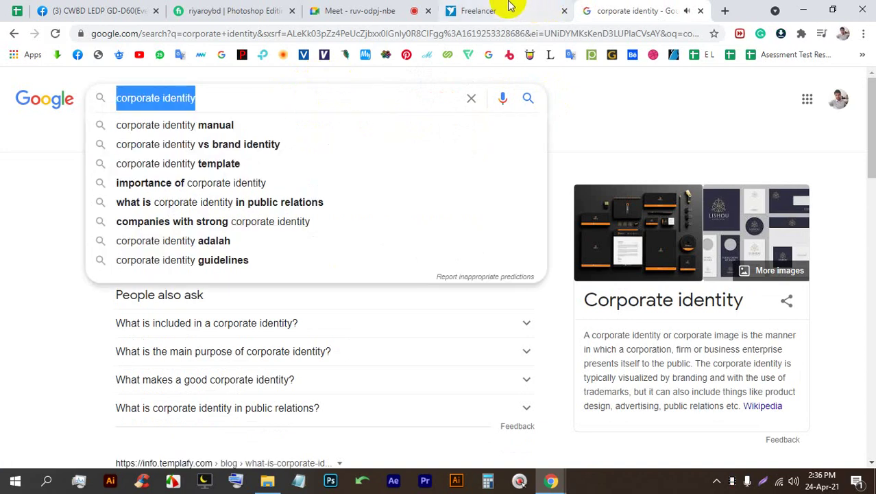
Step: Replace the Freelancer contest search phrase with "corporate identity" and run the search
click(463, 5)
double_click(406, 152)
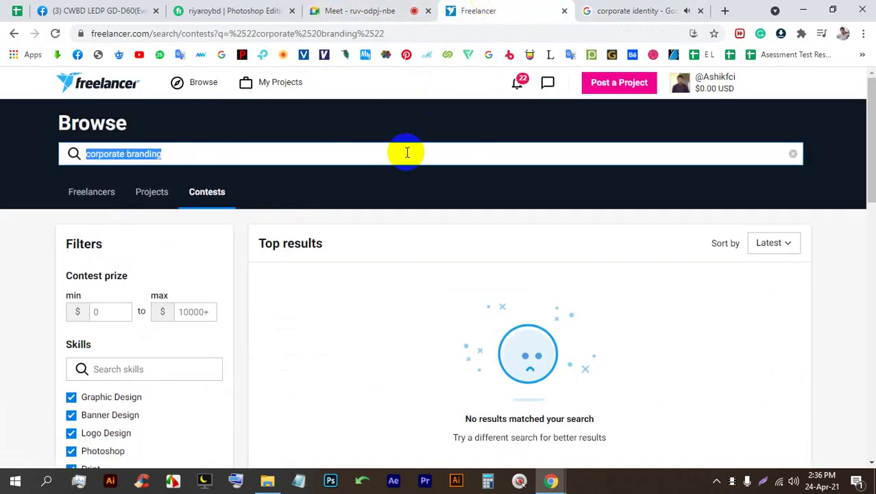
key(Return)
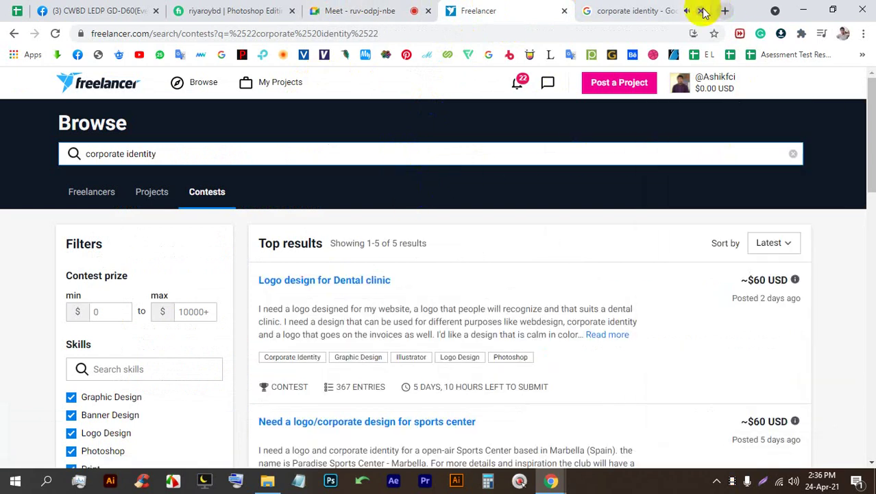
click(661, 11)
click(480, 99)
click(499, 11)
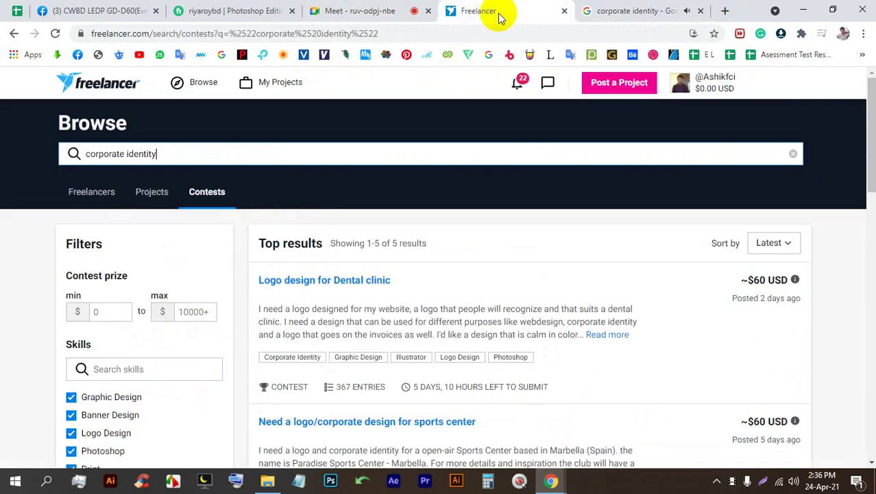
Step: Open the sports center, Cava 51 and All Abilities Swim School contests in separate background tabs
scroll(354, 254, down, 2)
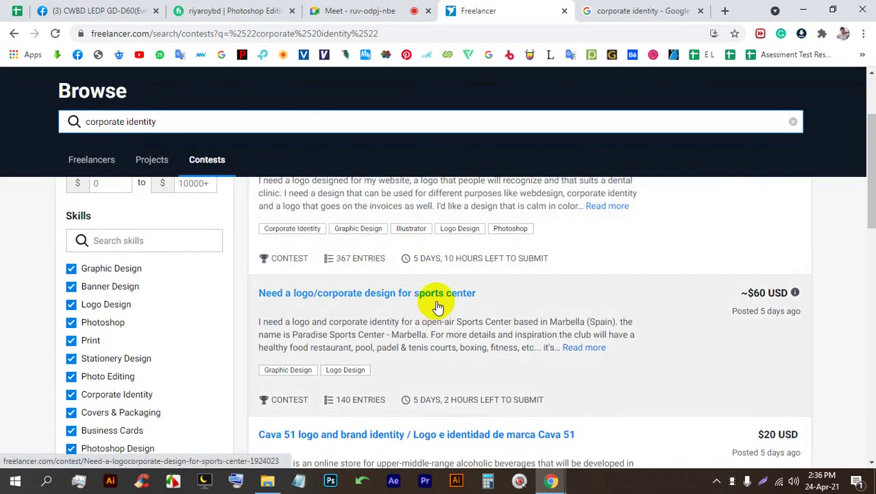
middle_click(380, 297)
scroll(384, 288, down, 2)
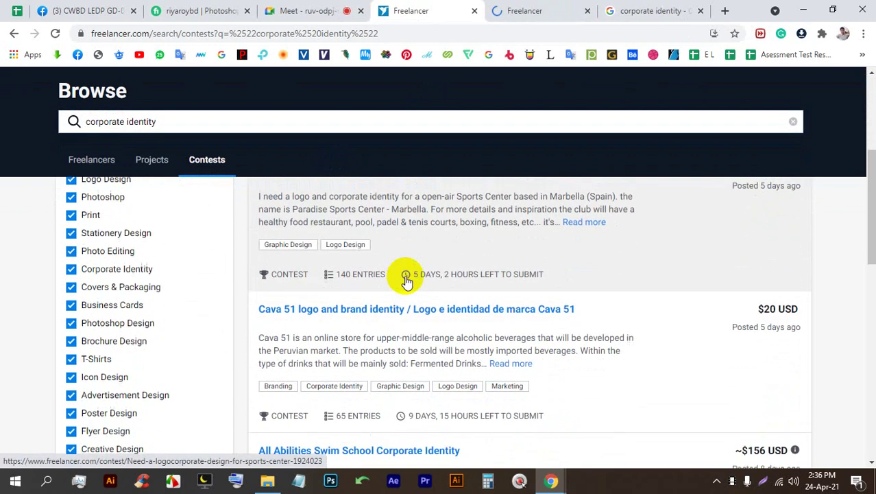
middle_click(418, 306)
scroll(425, 312, down, 3)
middle_click(405, 255)
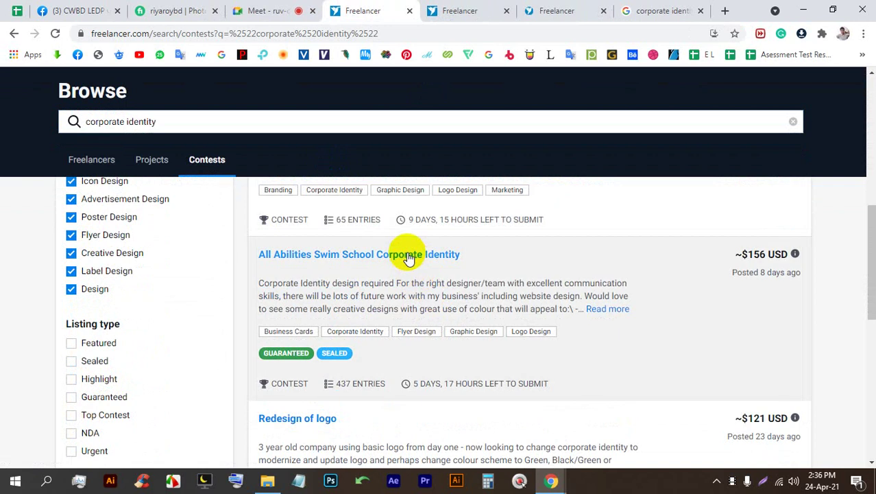
Step: Open the sports center logo/corporate design contest and look over its description
click(390, 6)
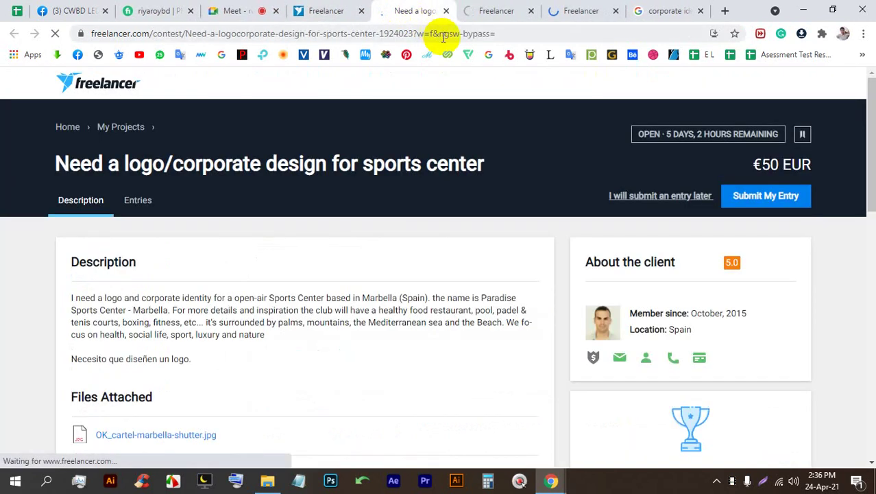
scroll(329, 188, down, 2)
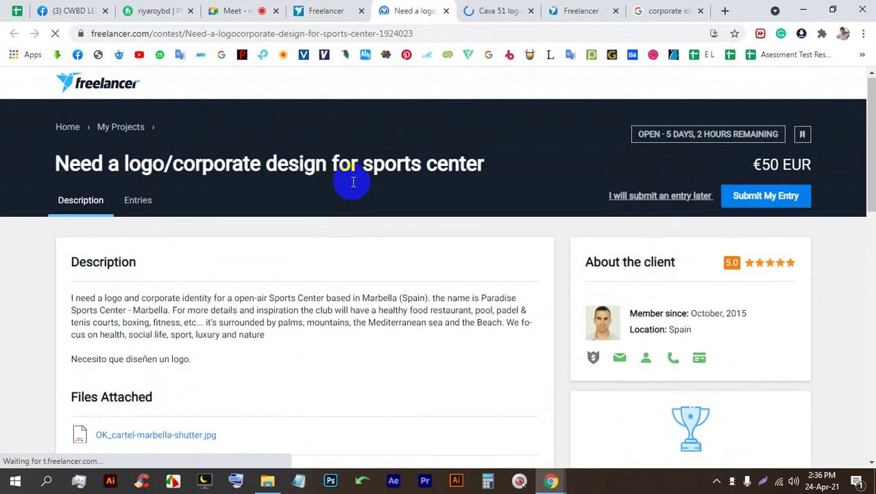
scroll(360, 166, down, 1)
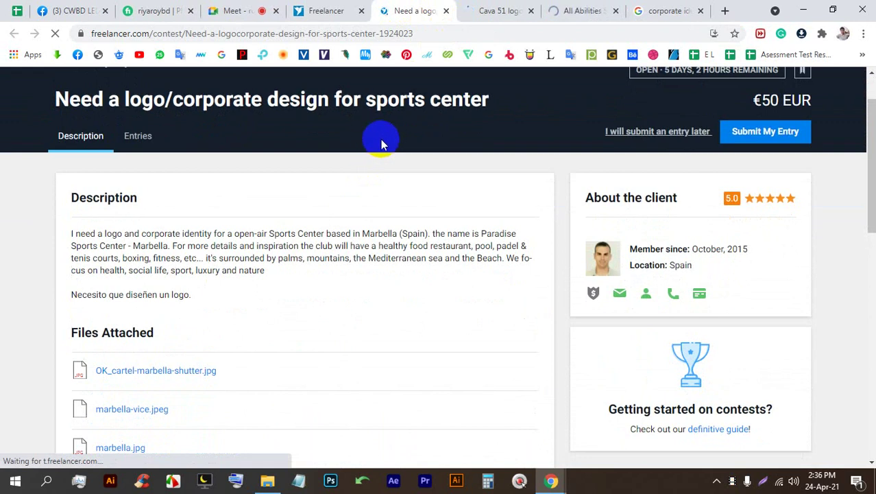
Step: Switch to the Cava 51 contest, highlight the brand name in its title and view the description
click(498, 10)
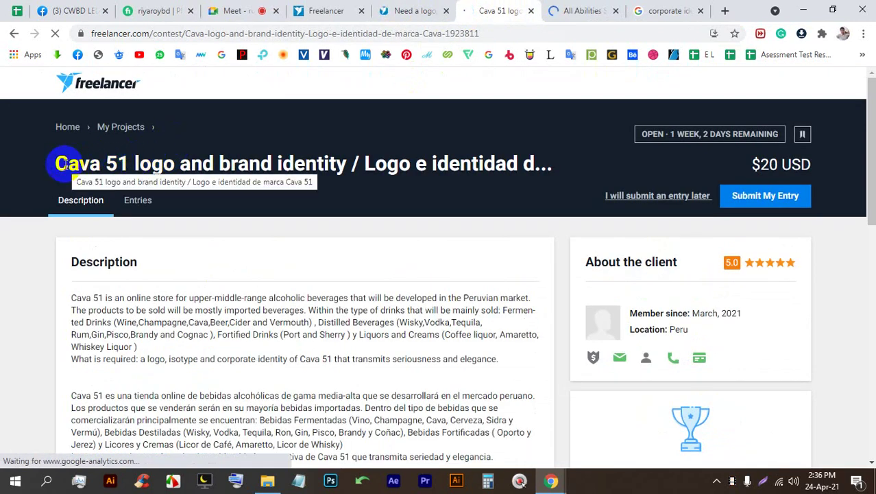
drag(41, 160, 144, 159)
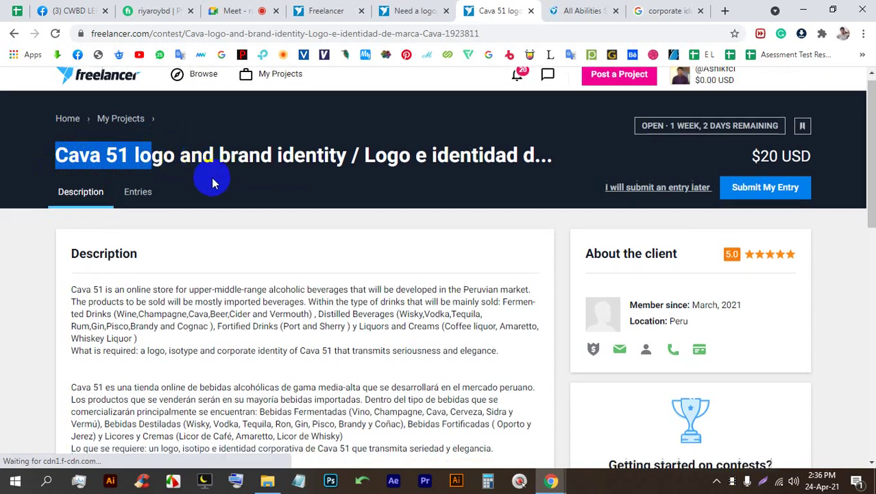
scroll(212, 178, down, 1)
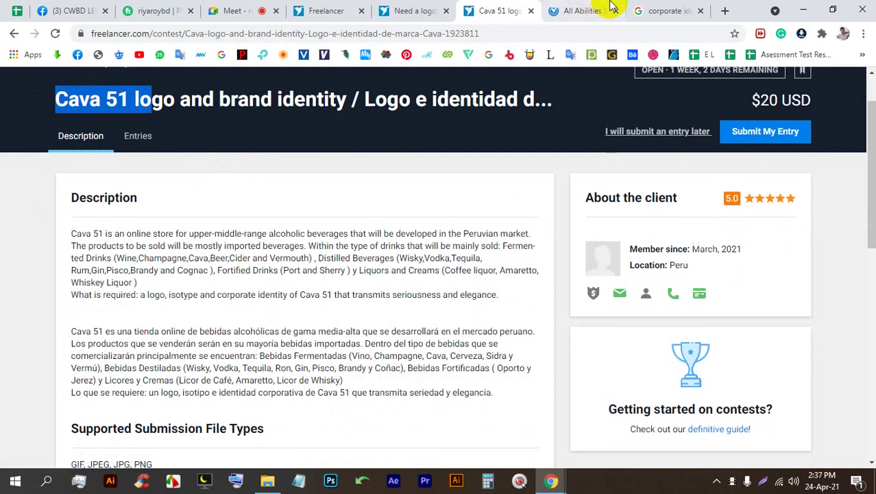
Step: Switch to the All Abilities Swim School contest and highlight the school name in its title and the prize amount
click(584, 11)
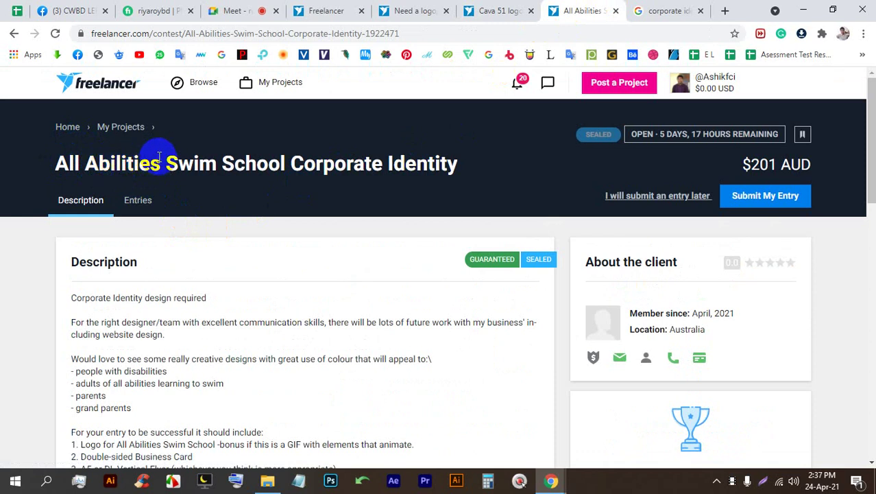
drag(168, 164, 193, 164)
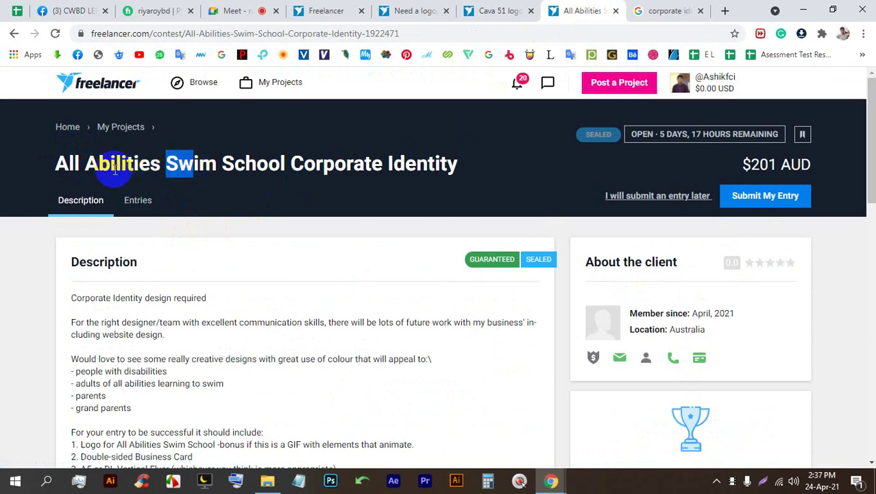
drag(59, 164, 171, 165)
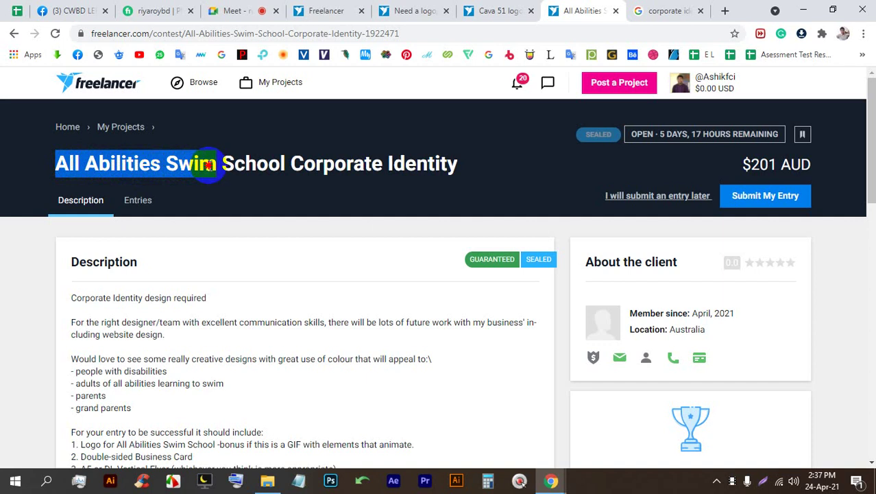
drag(231, 163, 275, 161)
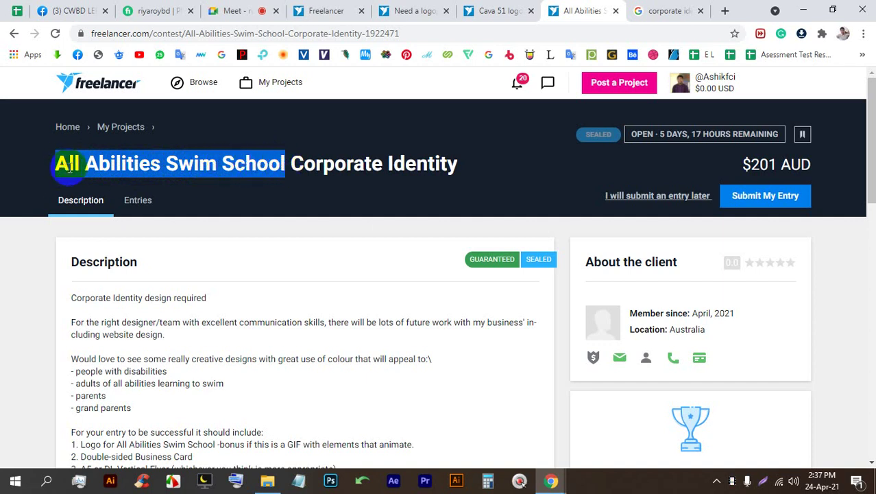
click(123, 171)
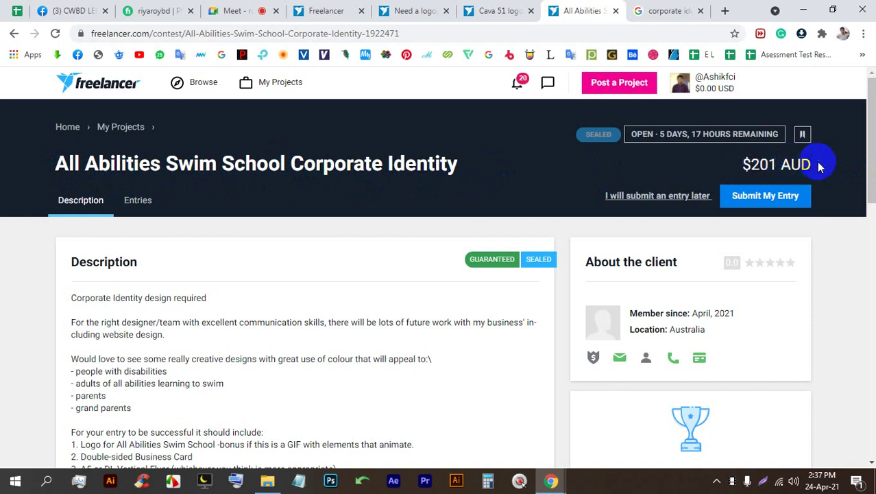
drag(818, 167, 734, 166)
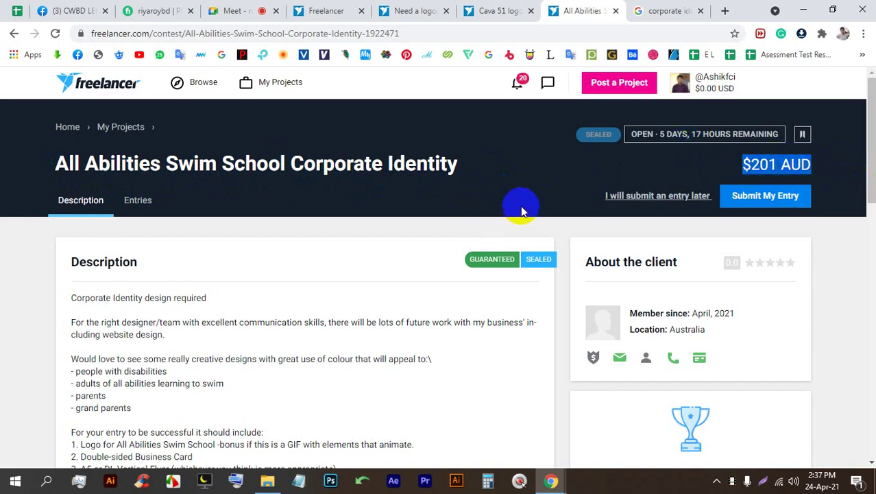
Step: Read through the swim school contest description, highlighting the A5 or DL Vertical Flyer among the required deliverables
scroll(494, 195, down, 1)
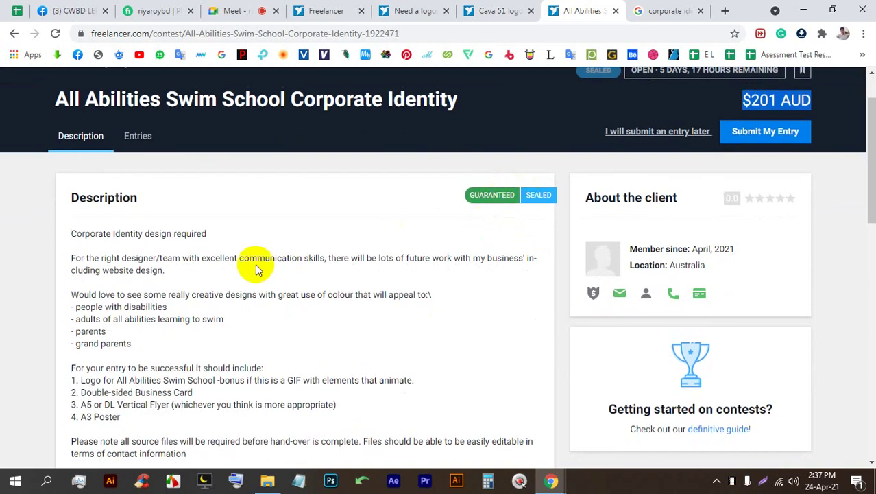
scroll(147, 226, down, 1)
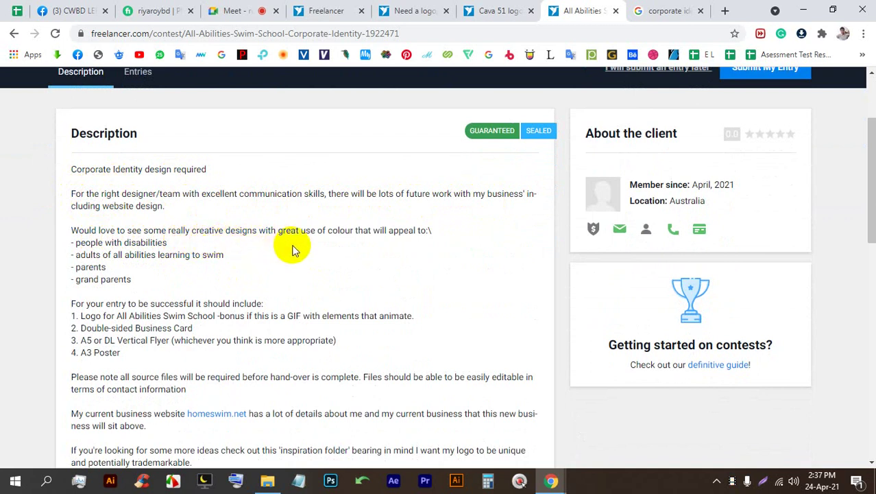
scroll(287, 244, down, 1)
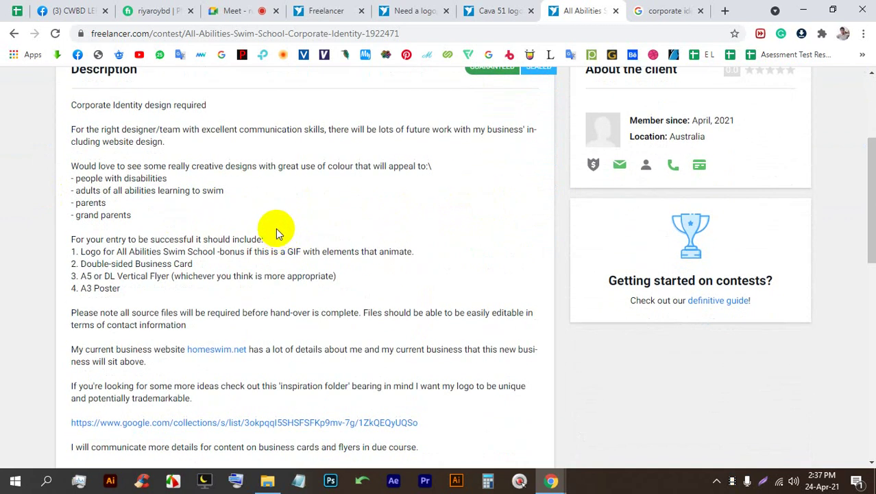
scroll(274, 227, down, 1)
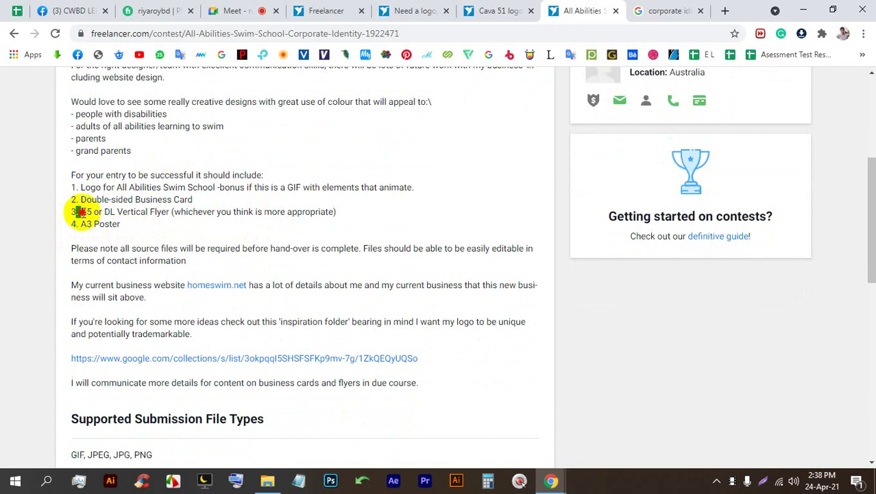
drag(80, 212, 110, 212)
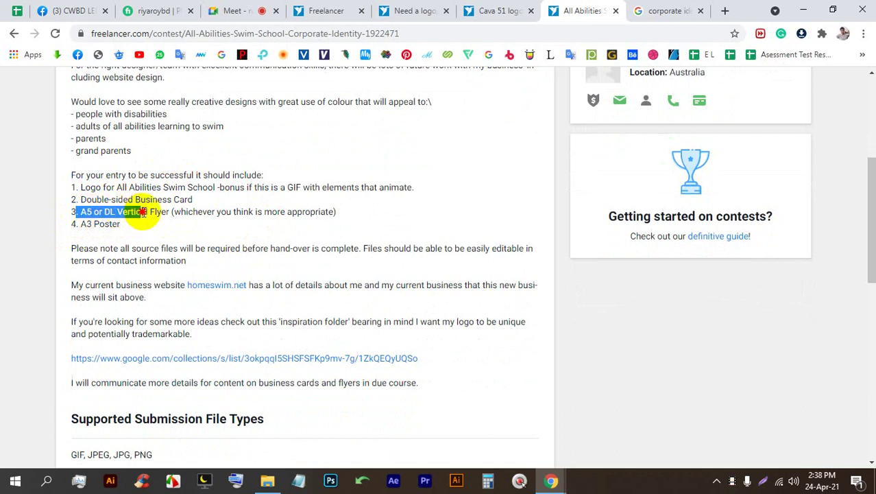
click(144, 211)
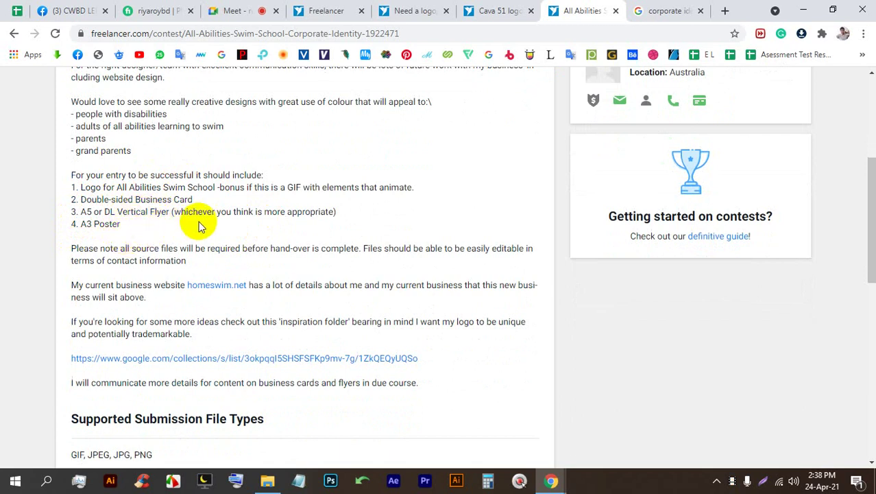
scroll(116, 227, down, 1)
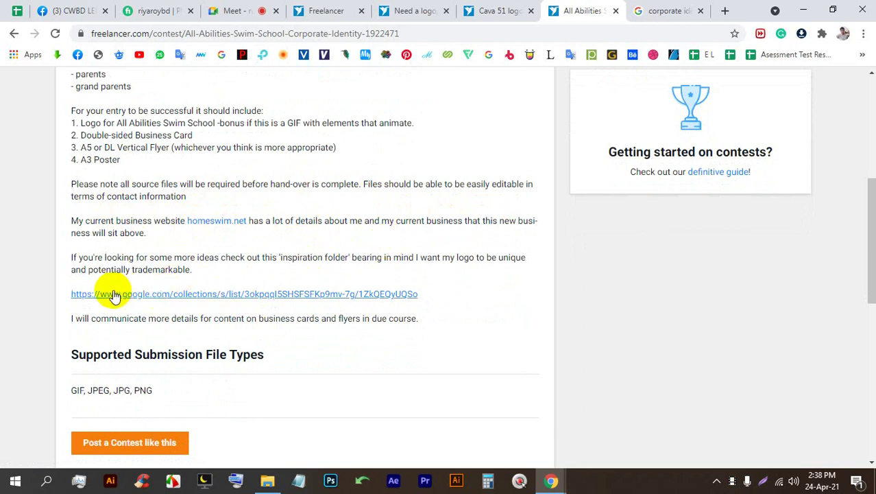
Step: Return to the client details of the swim school contest and highlight the client's membership date
scroll(134, 284, up, 4)
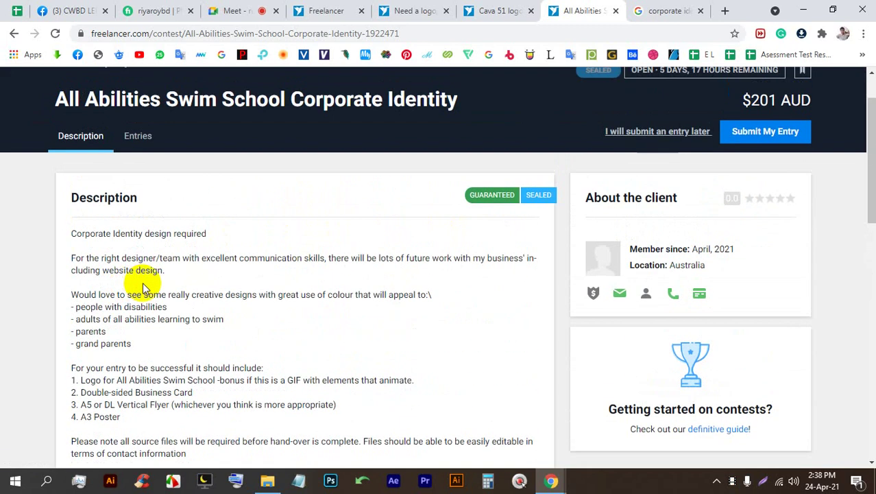
drag(758, 253, 642, 246)
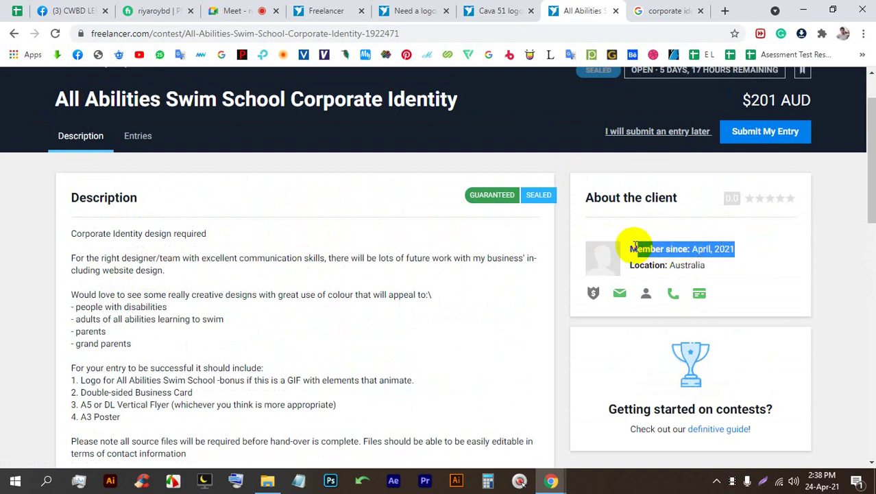
click(683, 248)
drag(734, 249, 624, 250)
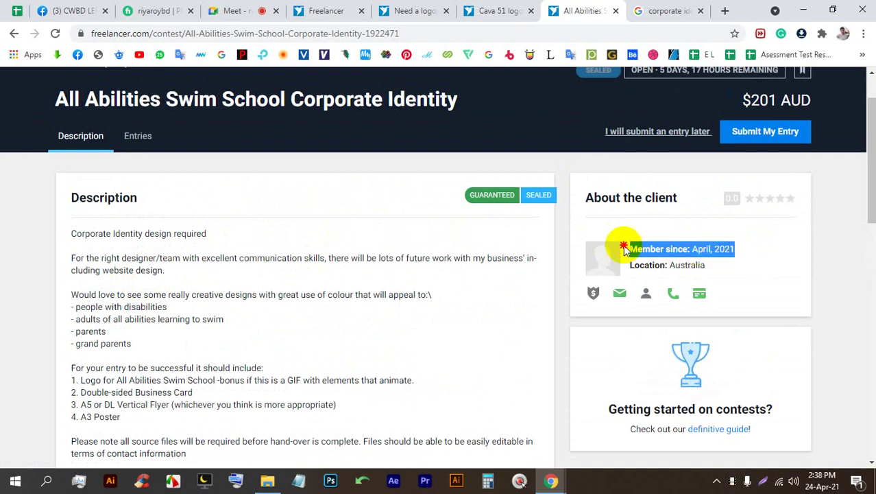
Step: Browse the submitted entries of the swim school contest and return to its description
click(136, 140)
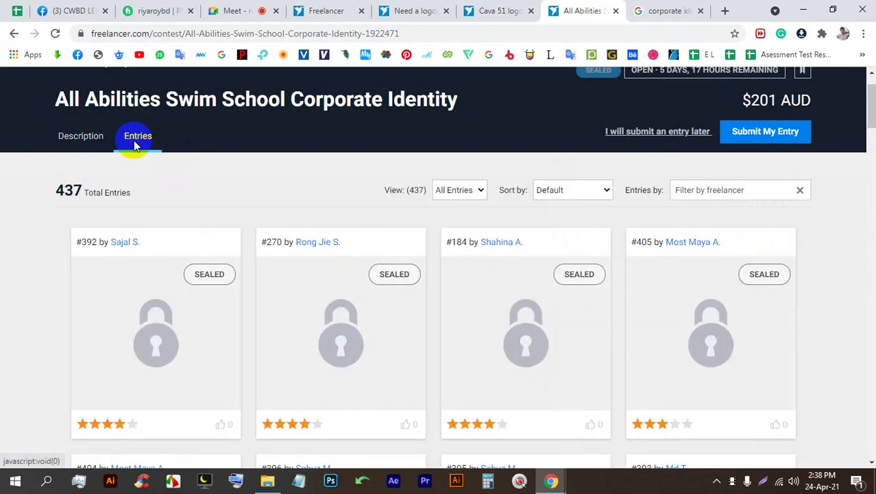
scroll(133, 155, down, 15)
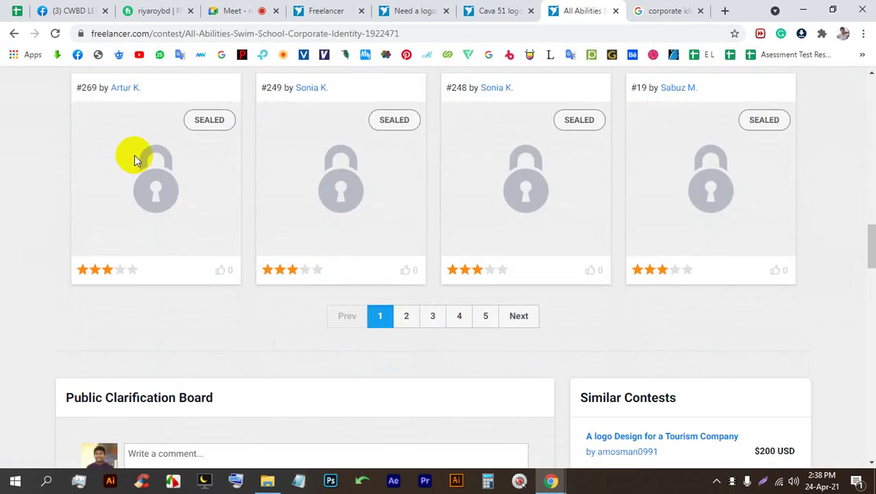
scroll(137, 154, up, 15)
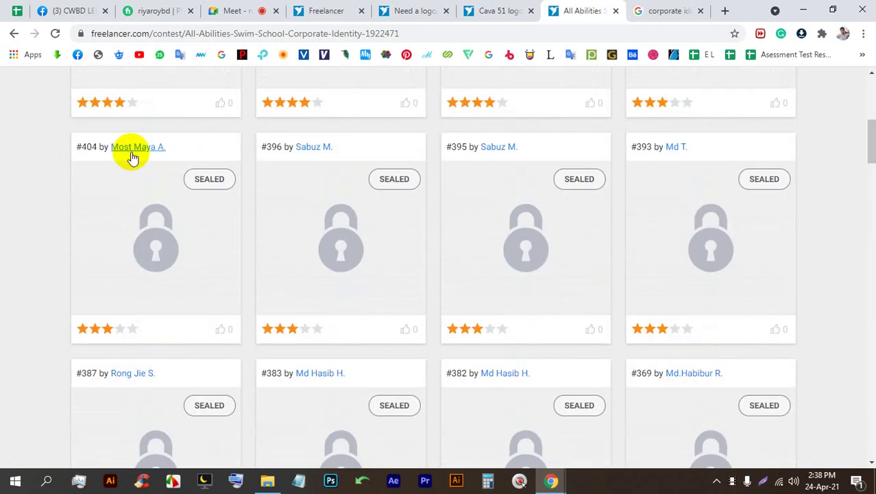
scroll(124, 157, up, 3)
click(89, 203)
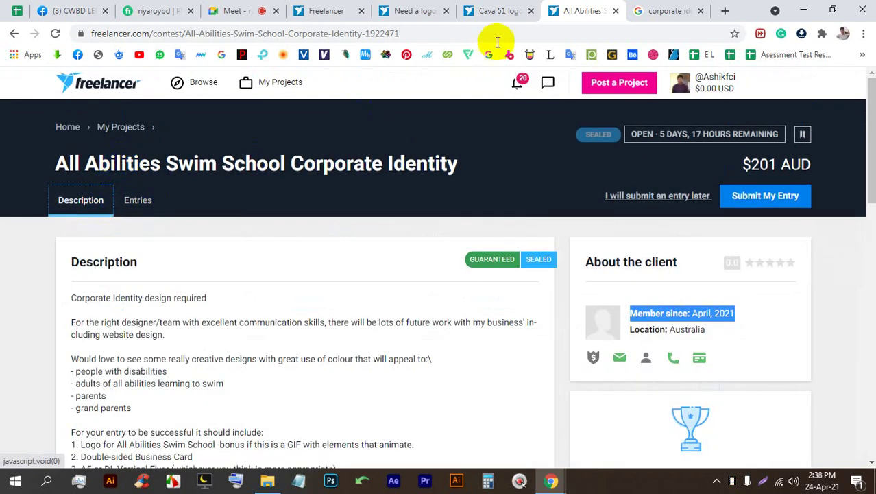
Step: Switch to the Cava 51 contest and browse its submitted entries
click(501, 10)
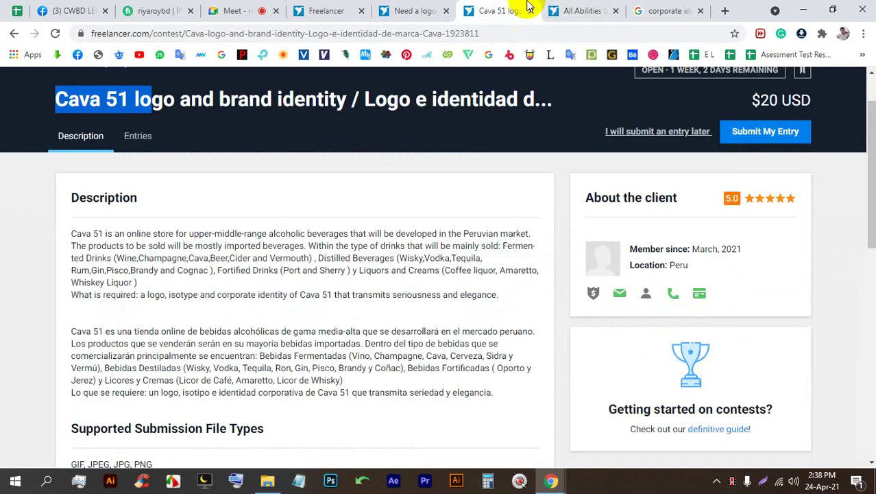
click(129, 147)
scroll(380, 263, down, 5)
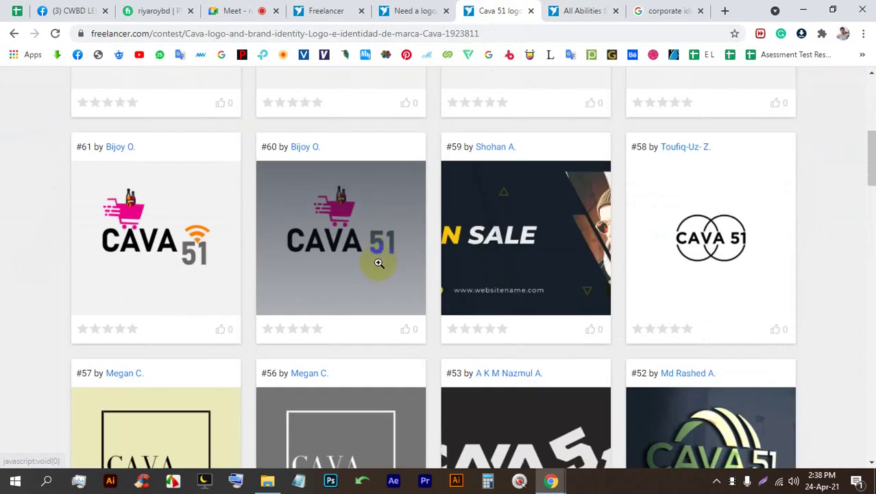
scroll(357, 253, up, 5)
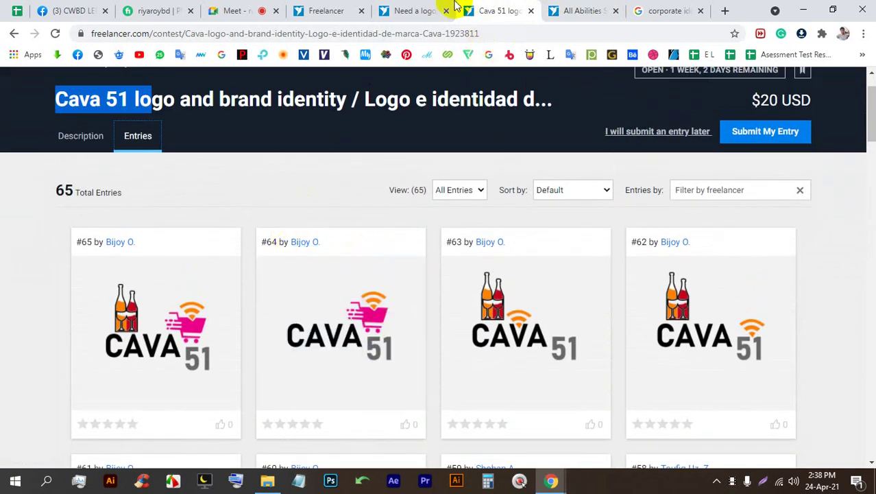
Step: Switch to the sports center contest and browse its submitted logo entries
click(439, 10)
click(153, 136)
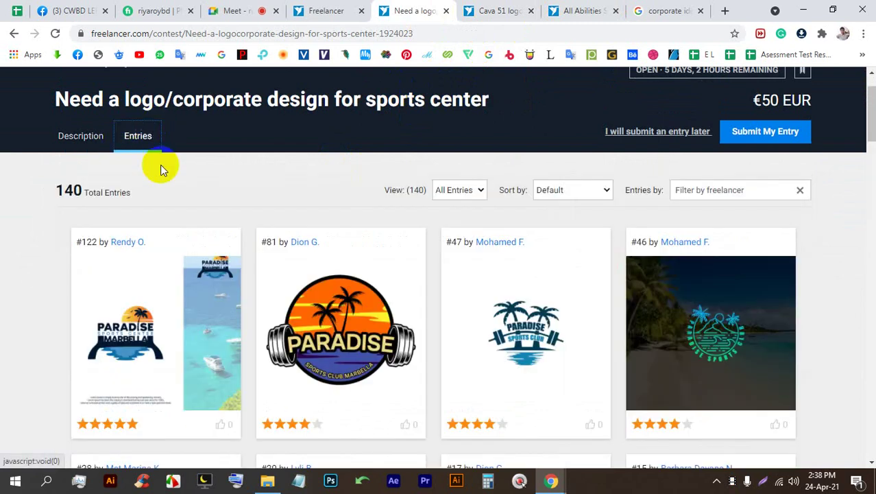
scroll(197, 211, down, 3)
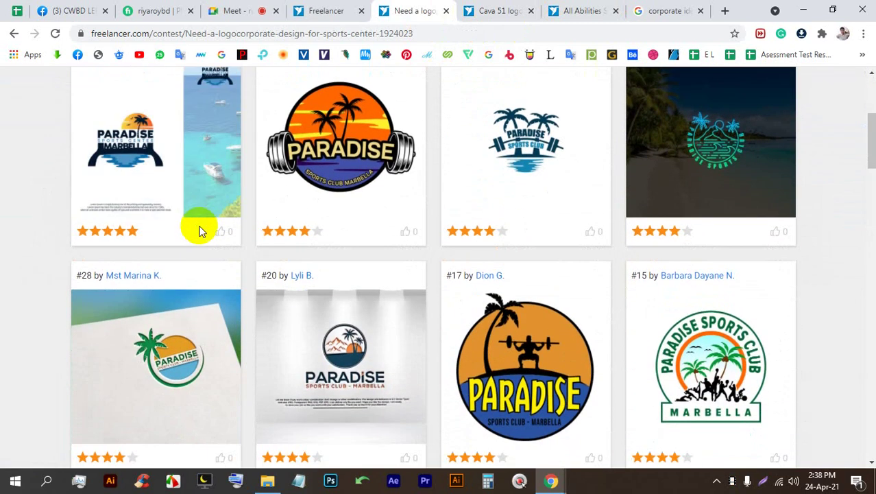
scroll(199, 232, down, 2)
scroll(200, 224, up, 5)
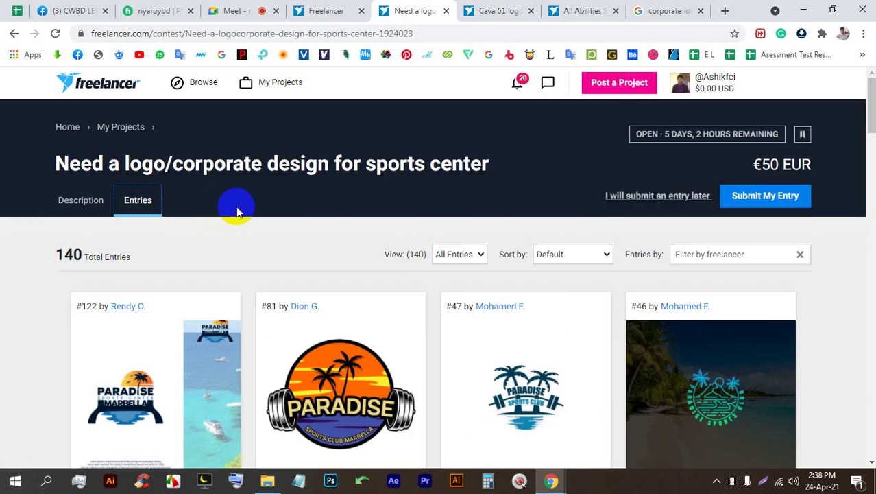
Step: Return to the "corporate identity" contest search results and look through the listed contests down to Redesign of logo
click(325, 10)
scroll(296, 264, up, 3)
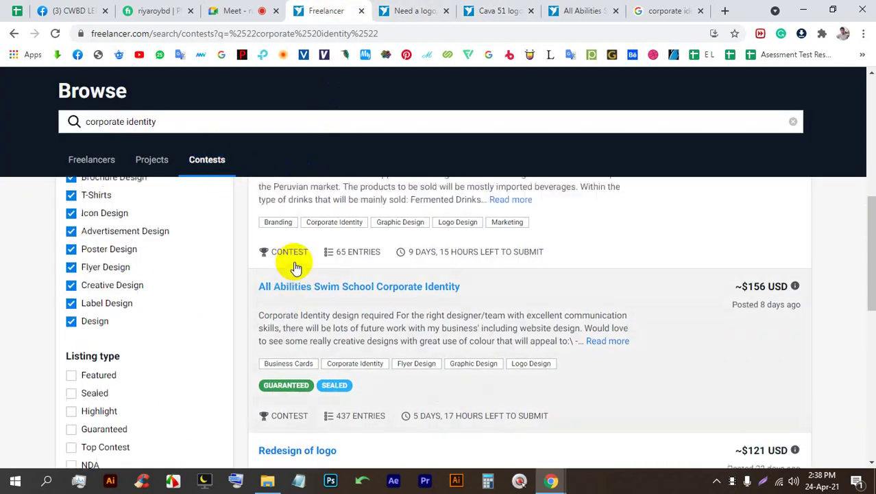
scroll(298, 257, down, 5)
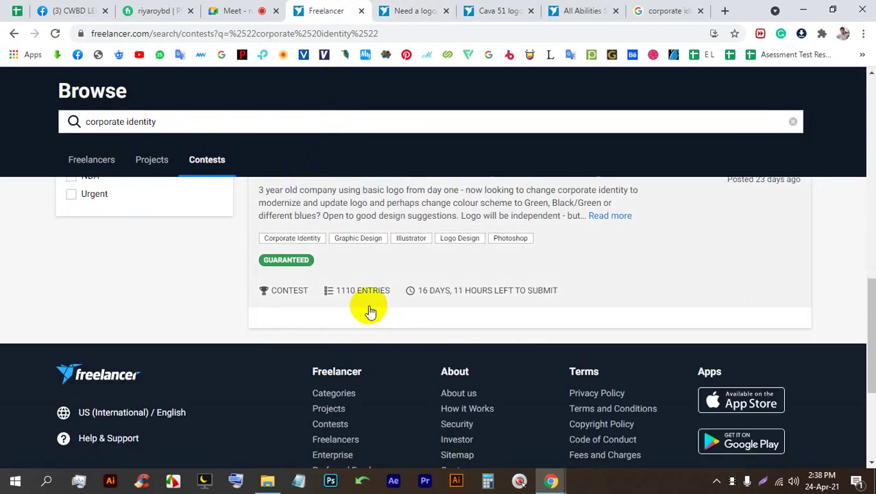
scroll(405, 312, up, 5)
scroll(418, 310, up, 5)
scroll(421, 302, down, 10)
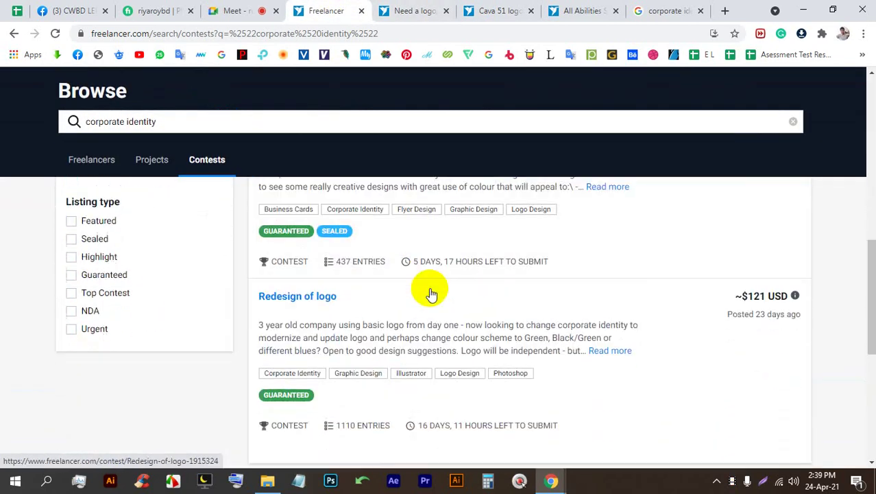
Step: Open the Redesign of logo contest separately and preview its attached files, starting with logo.png
scroll(438, 312, down, 1)
middle_click(313, 226)
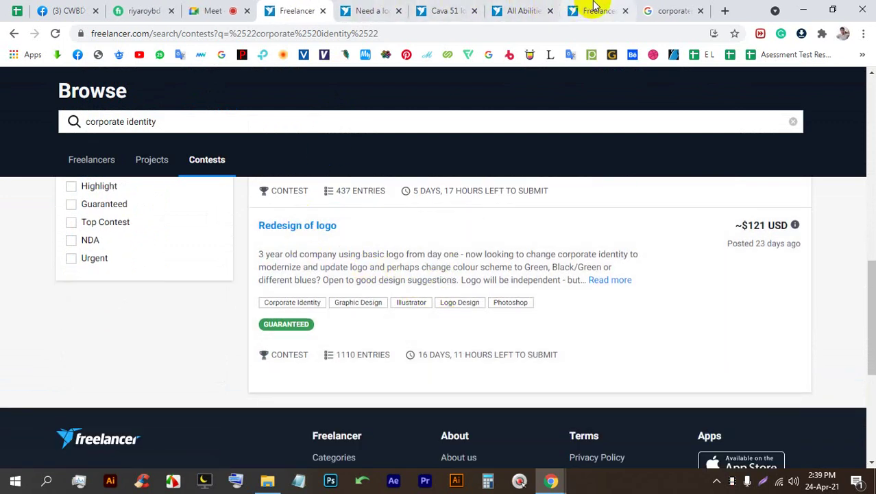
click(595, 10)
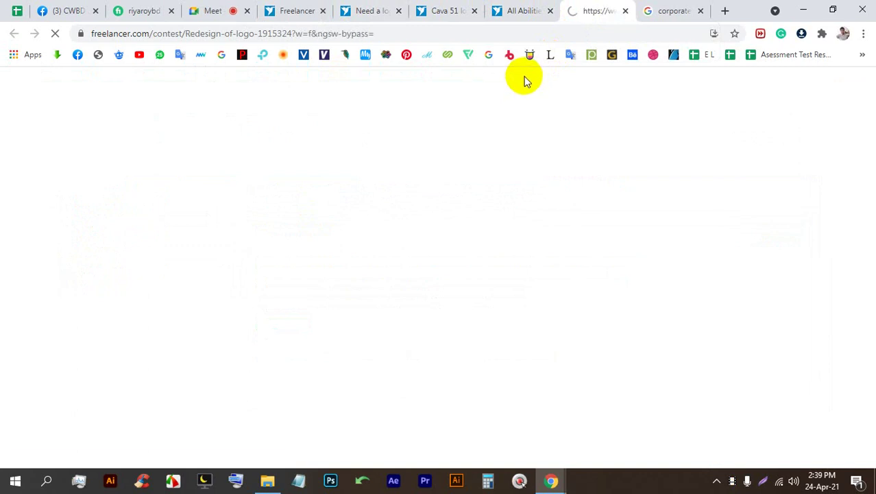
scroll(137, 301, down, 2)
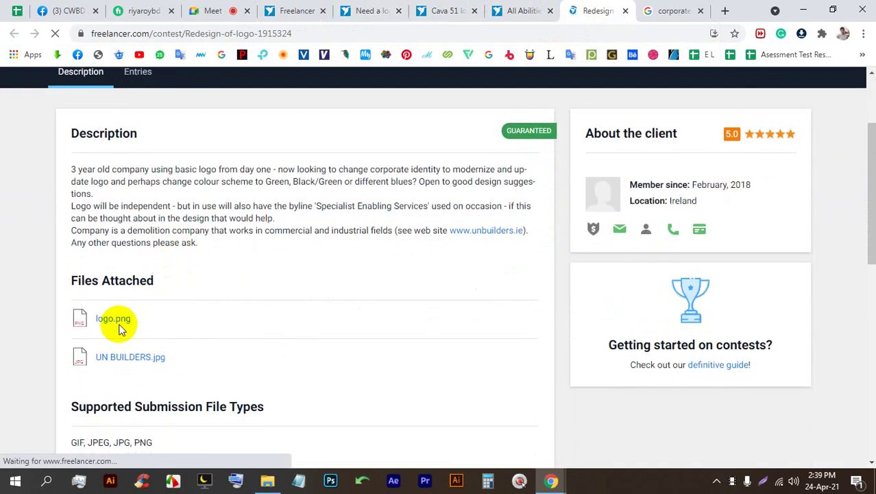
click(118, 321)
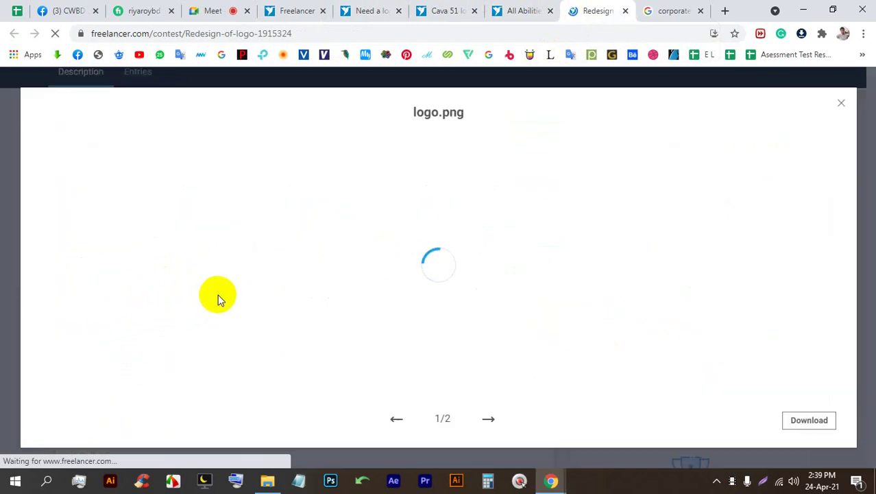
click(490, 423)
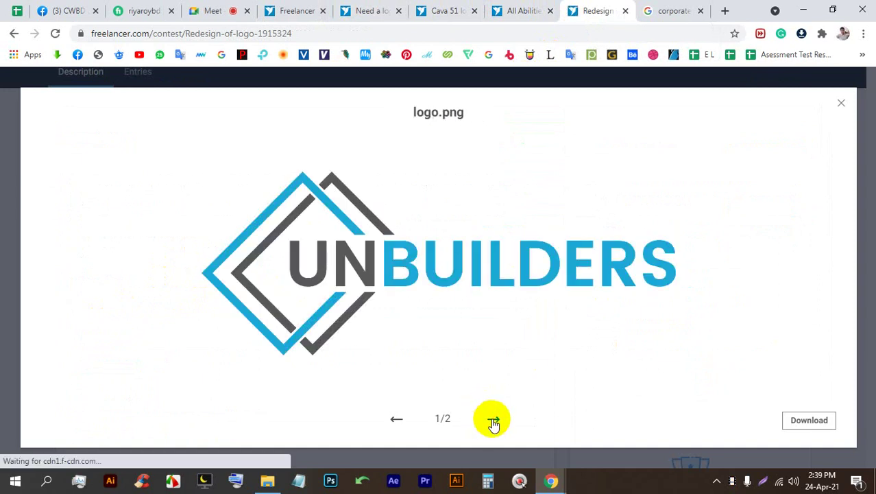
click(3, 243)
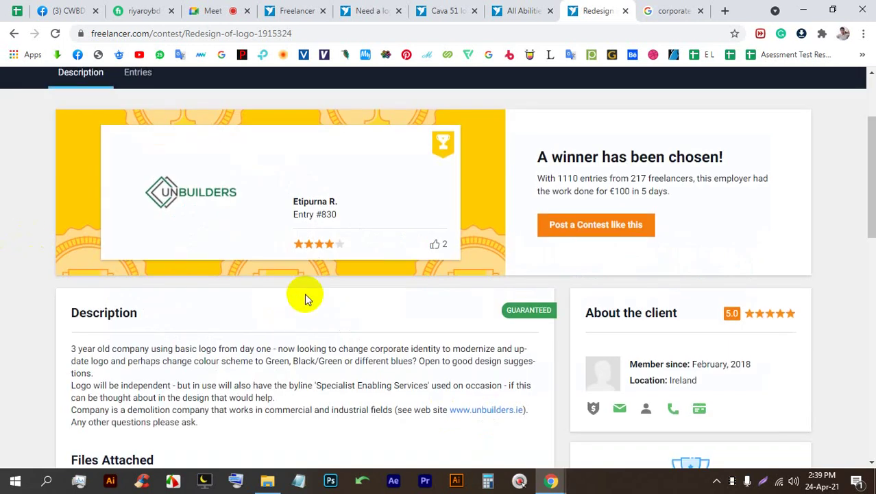
Step: Review the winning UNBUILDERS entry and the contest description, then download the attached logo.png
scroll(305, 299, up, 1)
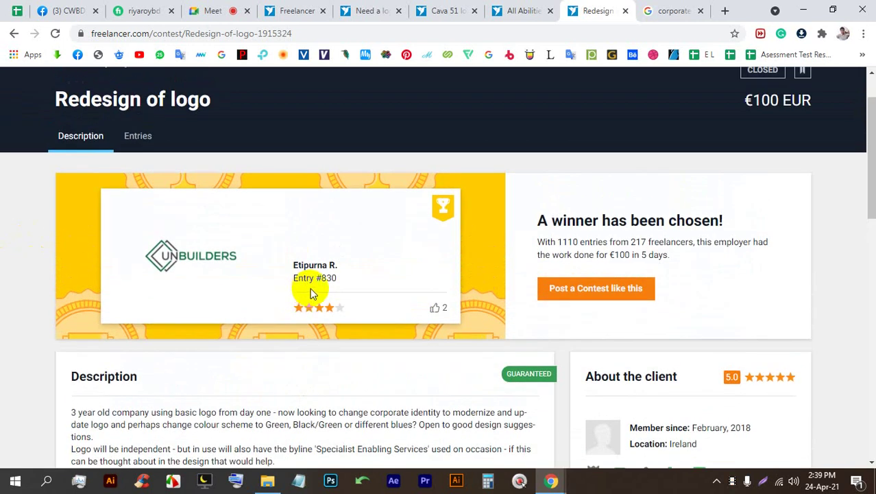
scroll(310, 293, down, 3)
scroll(312, 294, up, 3)
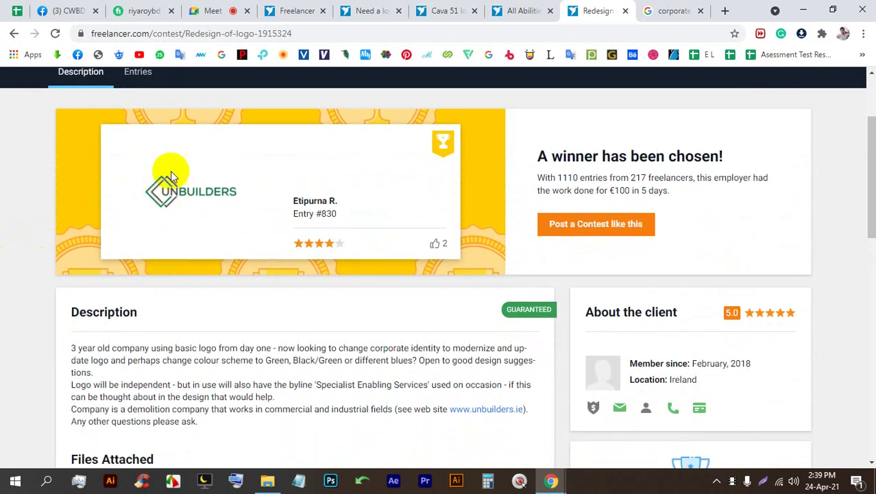
scroll(162, 176, down, 3)
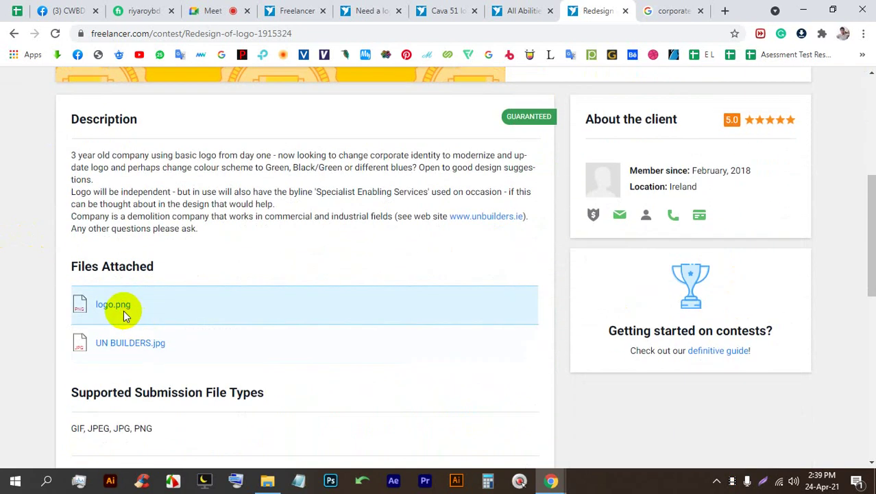
click(117, 304)
right_click(452, 217)
click(483, 246)
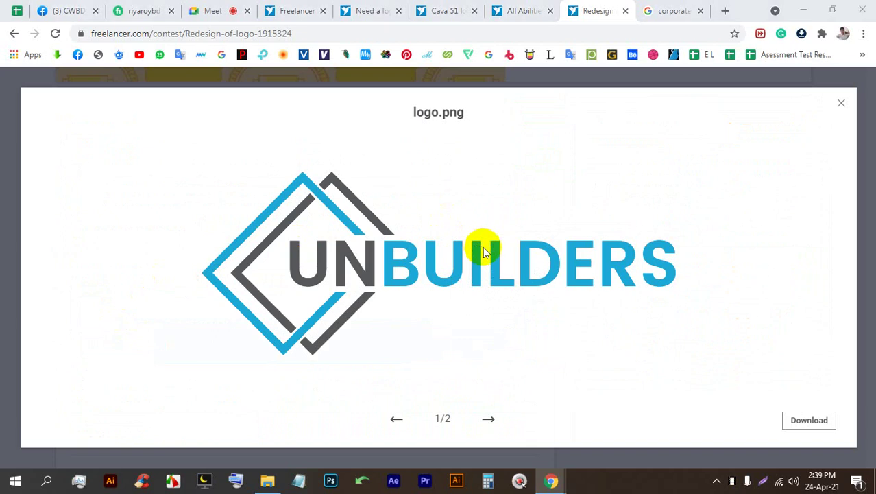
click(761, 443)
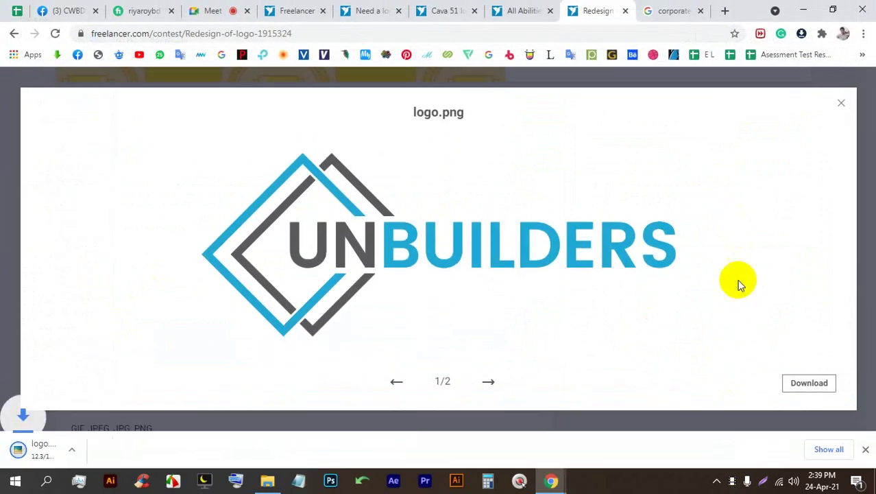
click(841, 102)
Step: Highlight the contest's €100 EUR prize amount
scroll(754, 168, up, 2)
scroll(754, 167, up, 2)
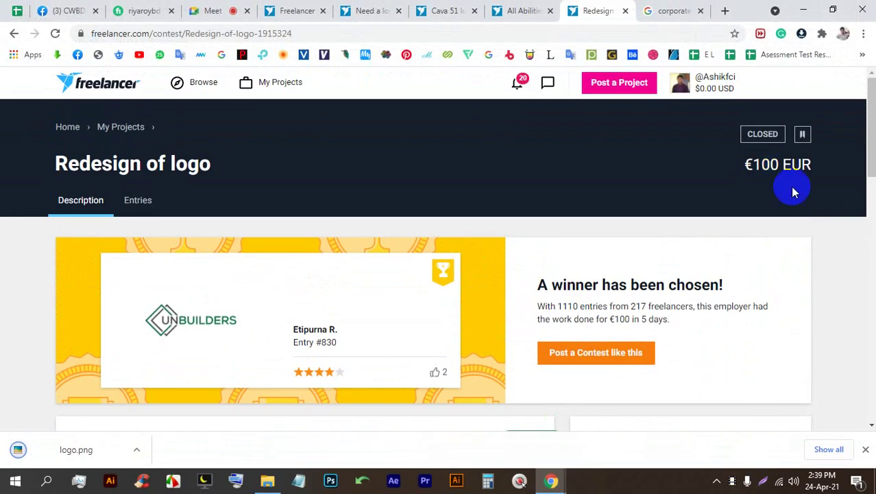
drag(812, 165, 743, 164)
Step: Open the downloaded logo.png in Picasa Photo Viewer and place it beside the winning entry for comparison
click(77, 446)
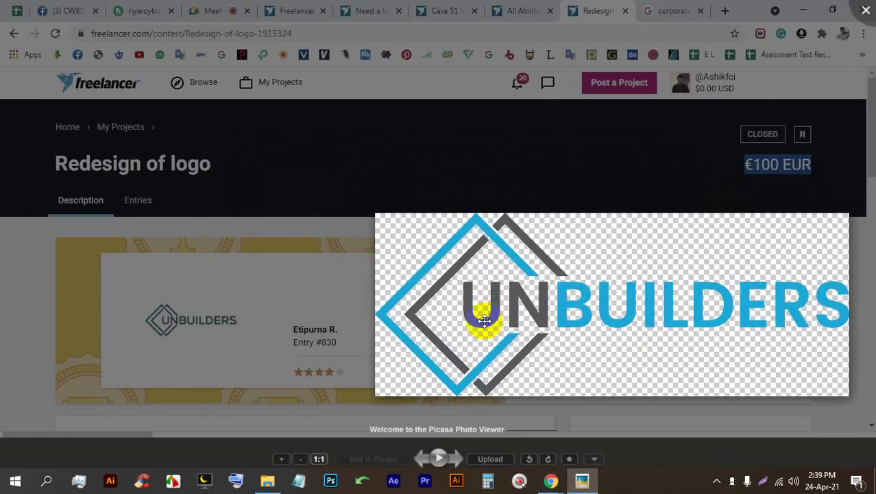
scroll(160, 337, up, 2)
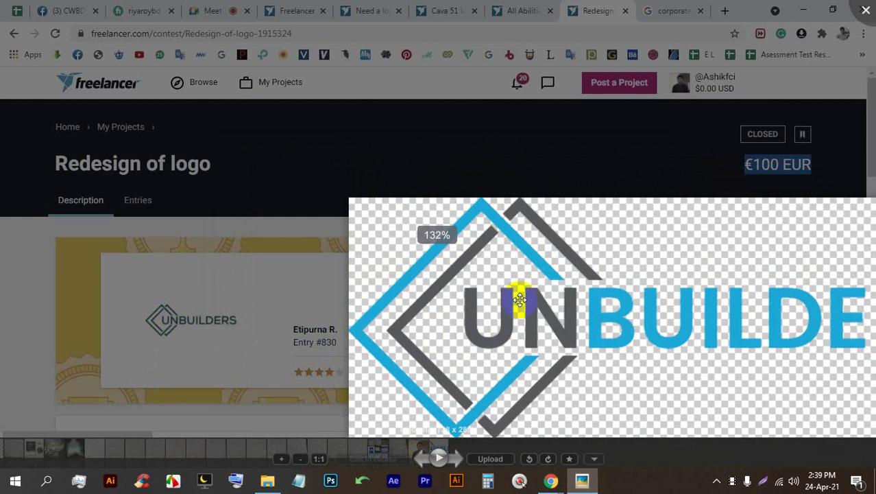
click(288, 327)
scroll(485, 310, down, 2)
drag(571, 317, 550, 297)
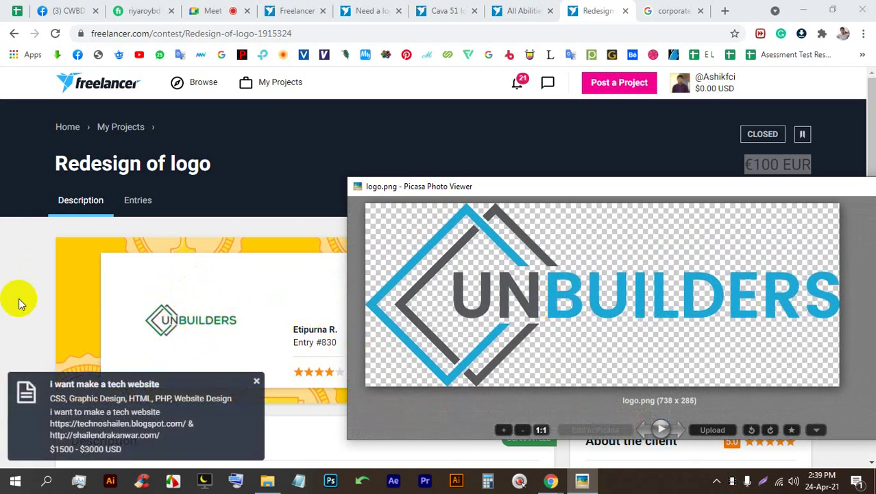
Step: Return to the Redesign of logo contest, dismiss the two project notifications, and look through the full contest page
click(22, 255)
scroll(307, 318, down, 4)
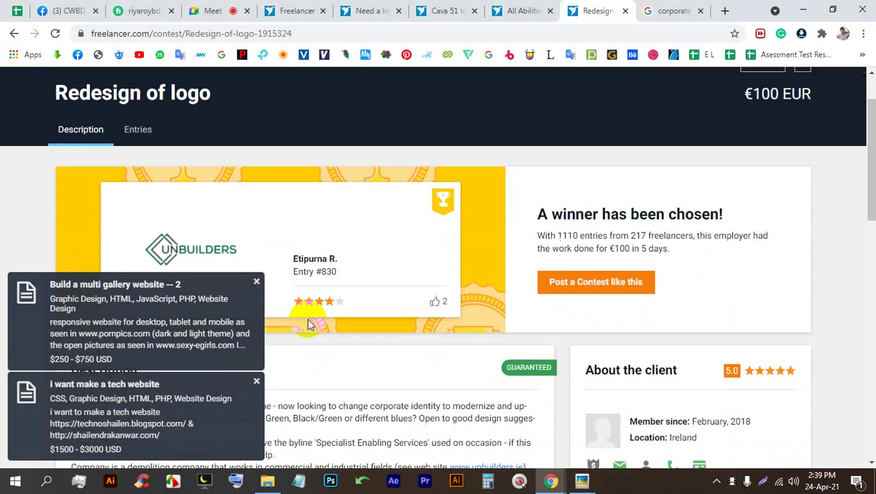
click(256, 282)
click(255, 381)
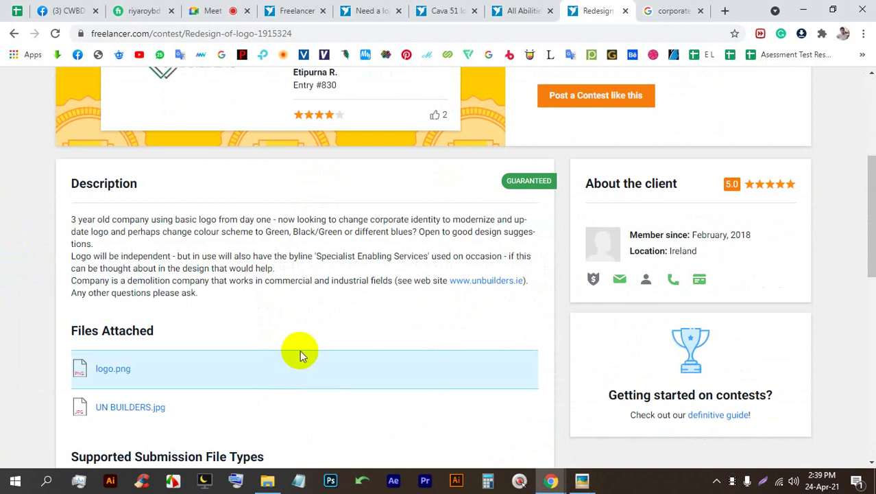
scroll(300, 346, down, 3)
scroll(308, 336, down, 4)
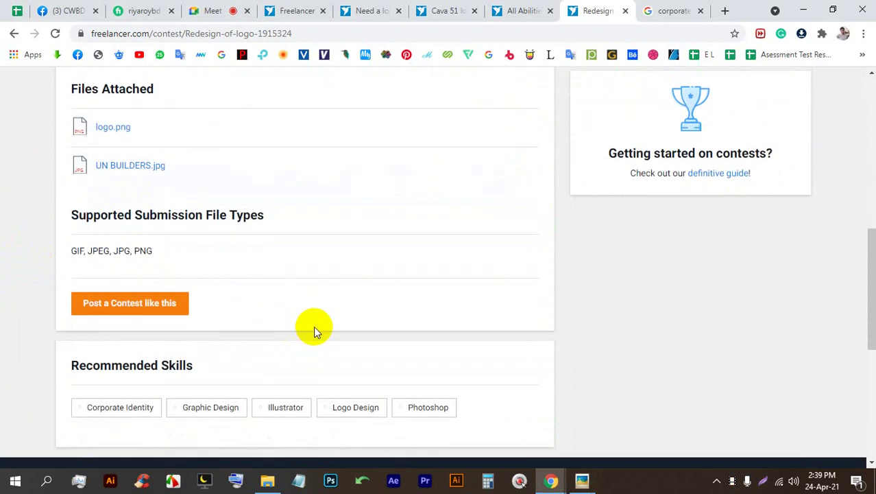
scroll(327, 380, up, 10)
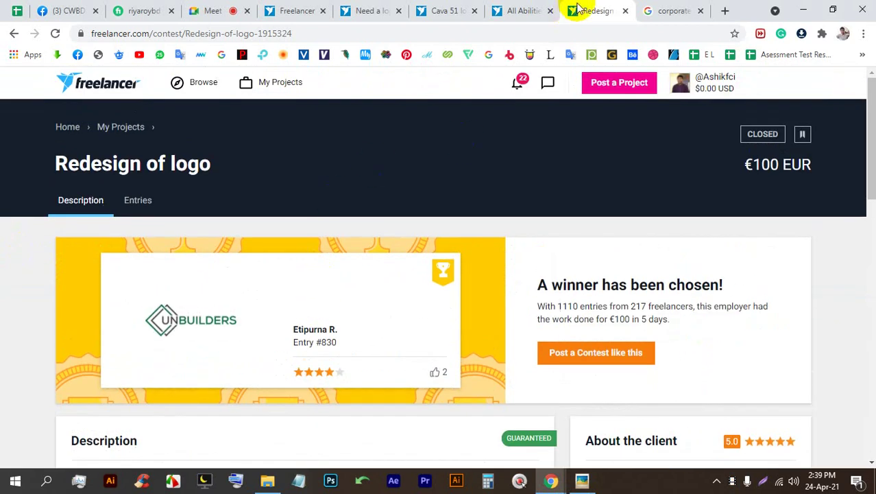
Step: Close the Redesign of logo and swim school contests and look through the Cava 51 entries
click(625, 11)
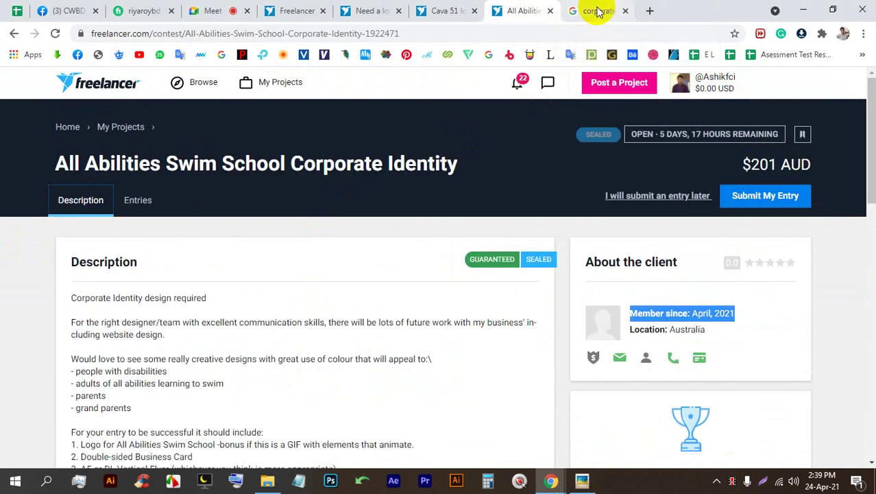
click(550, 10)
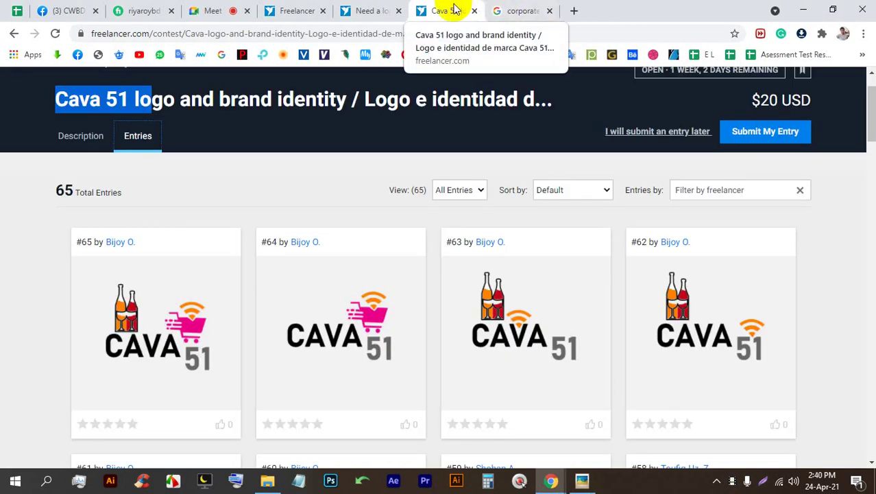
scroll(412, 220, down, 3)
scroll(413, 213, down, 3)
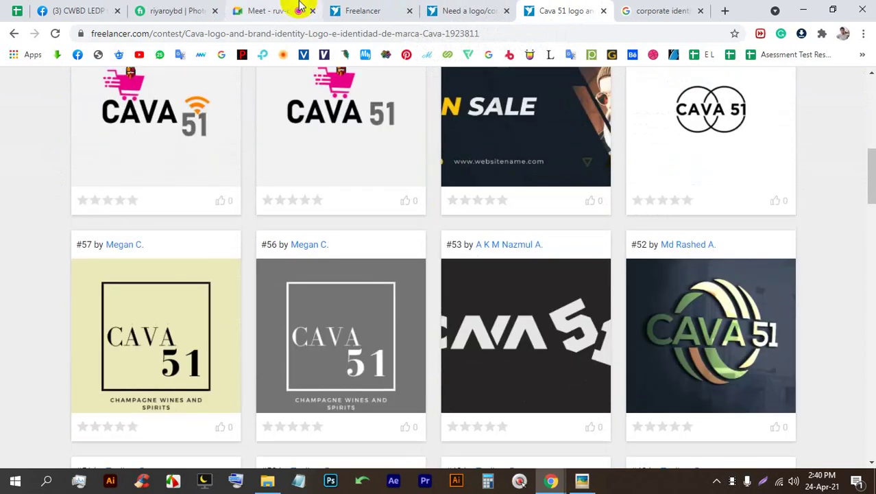
Step: Switch to the Google Meet call and watch the participant's shared screen
click(298, 10)
click(172, 281)
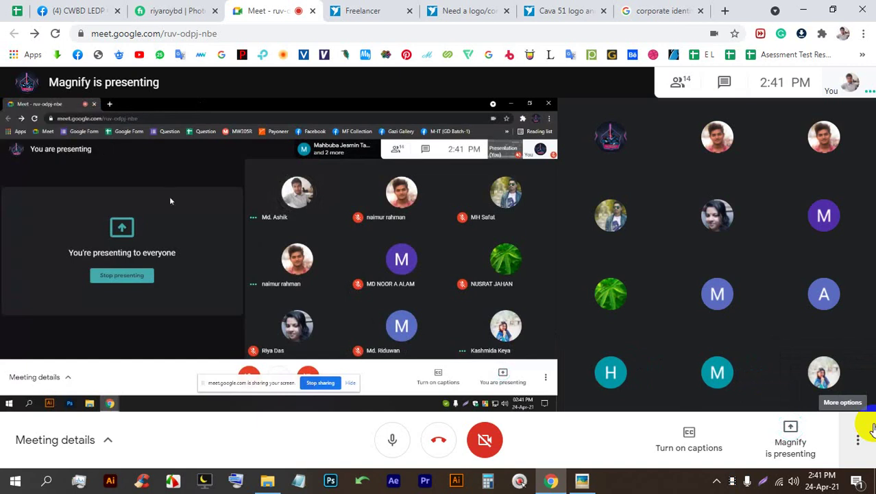
double_click(106, 351)
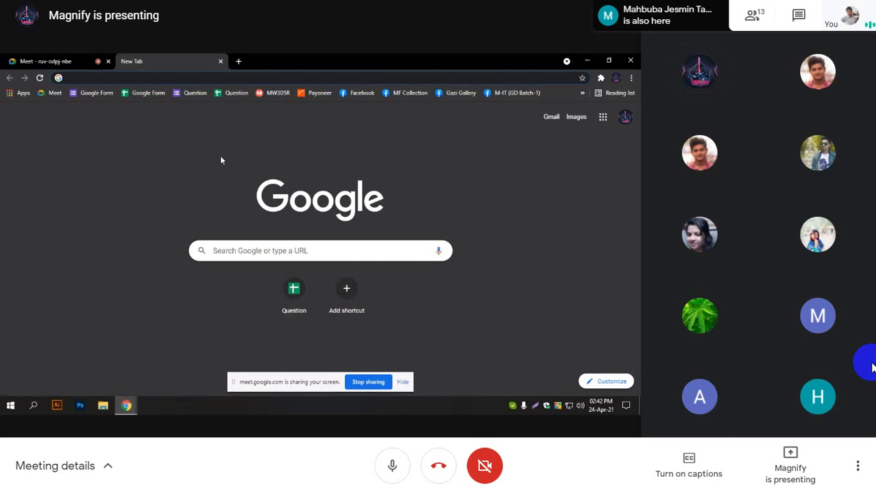
Step: Search Google for "graphics design trends 2021" in the shared browser
click(256, 249)
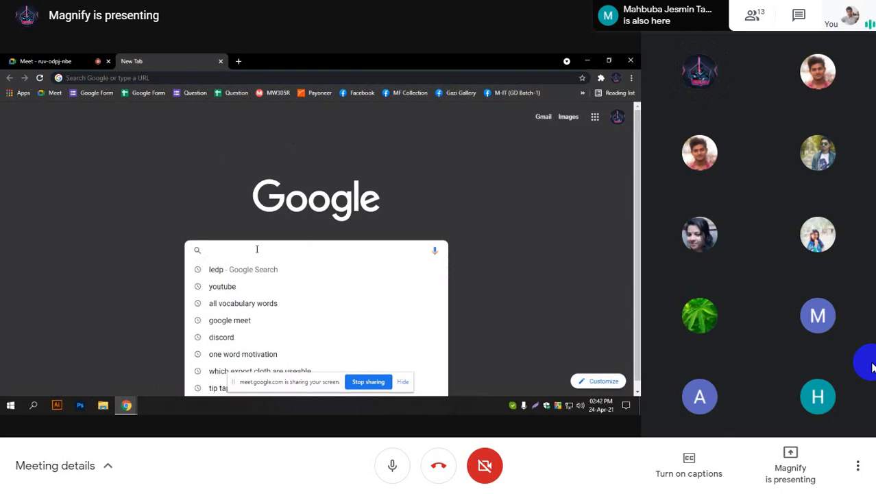
text(graphics design trends 2-0)
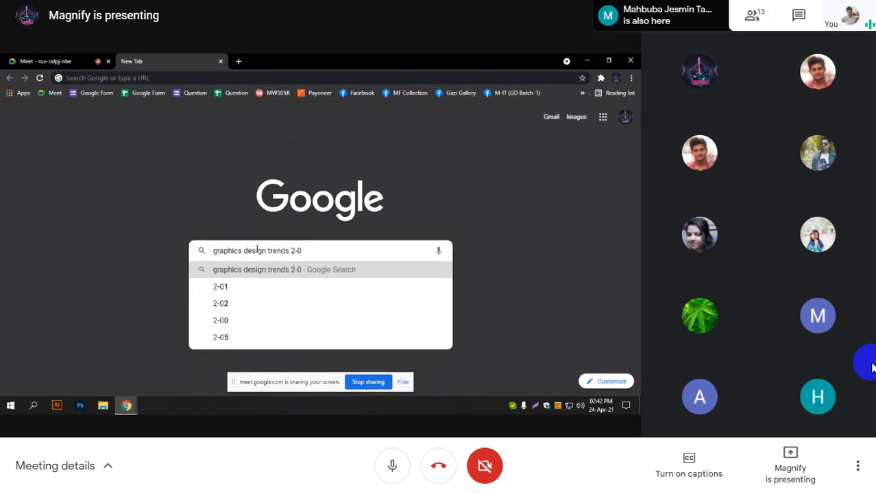
key(BackSpace)
key(BackSpace)
text(021)
key(Return)
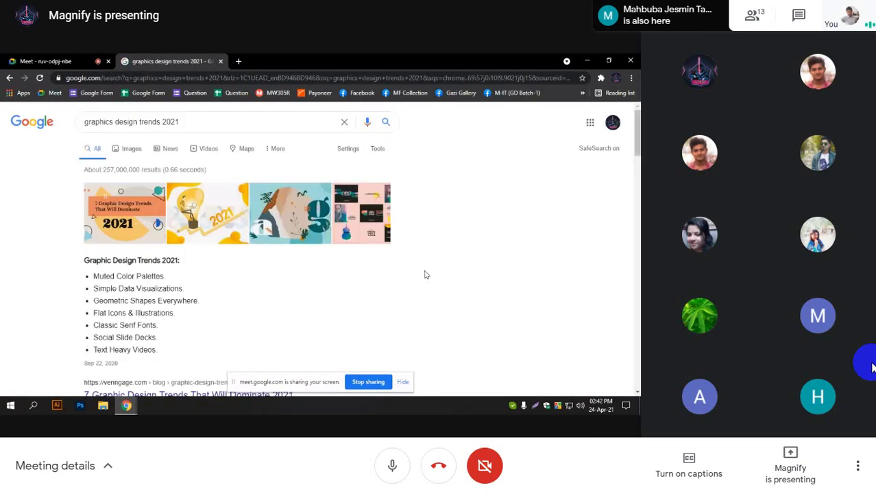
Step: Show the image results, preview "7 Graphic Design Trends That Will Dominate 2021", and browse the other trend images
click(130, 148)
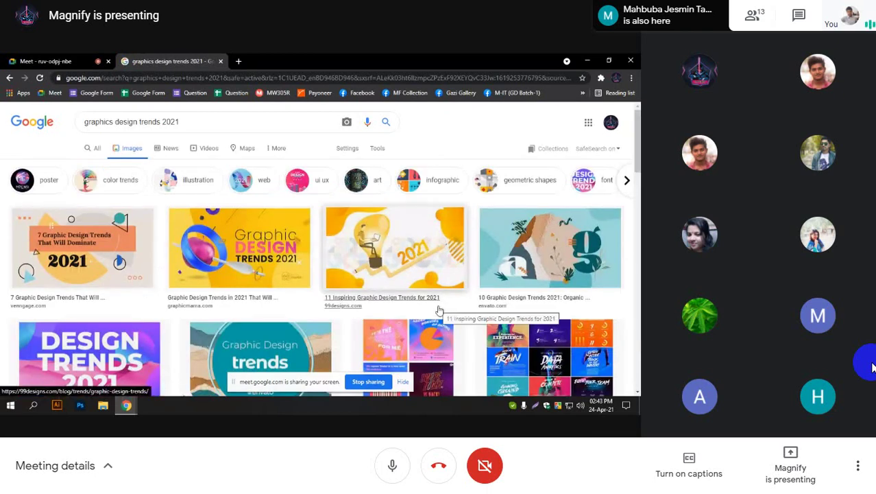
scroll(439, 311, down, 1)
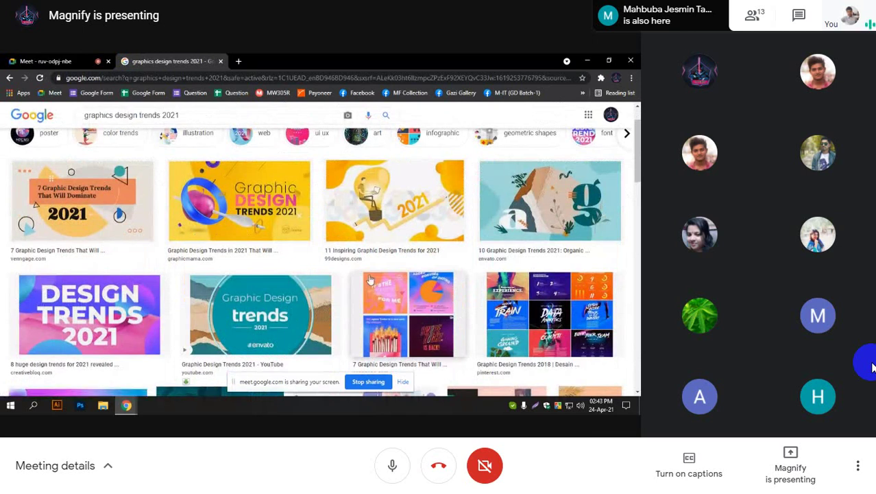
click(127, 210)
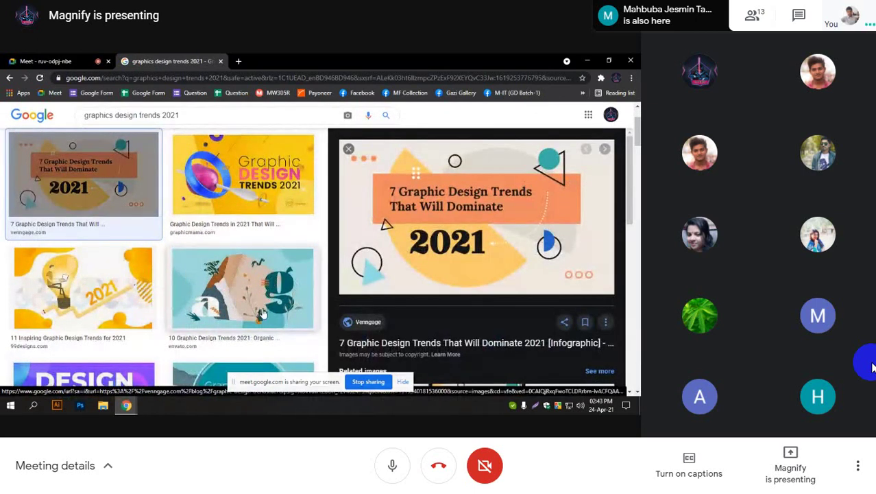
scroll(262, 313, down, 8)
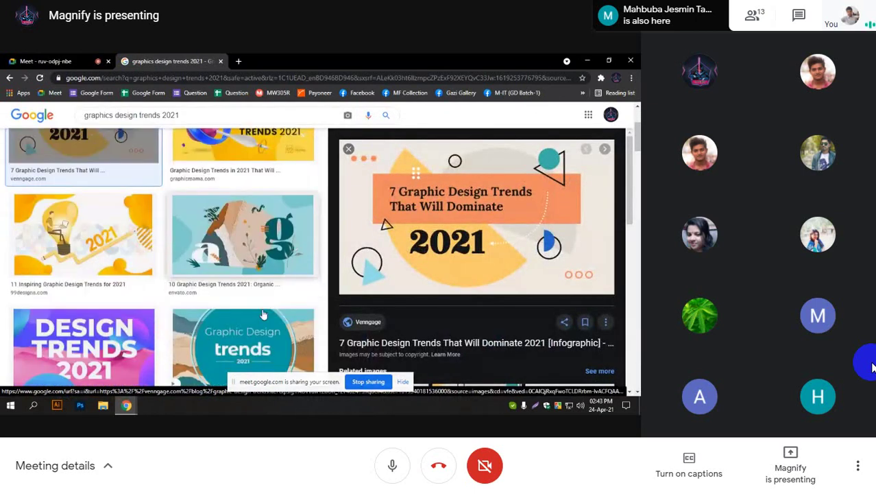
scroll(262, 313, down, 6)
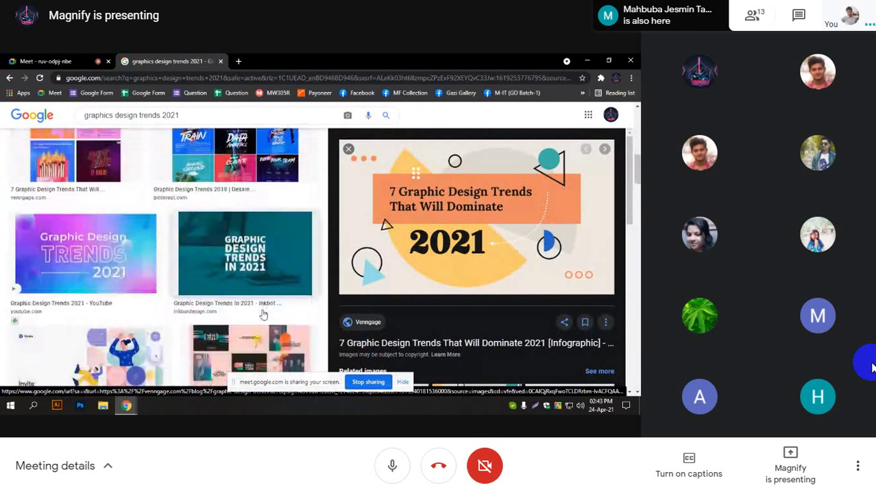
scroll(262, 313, down, 1)
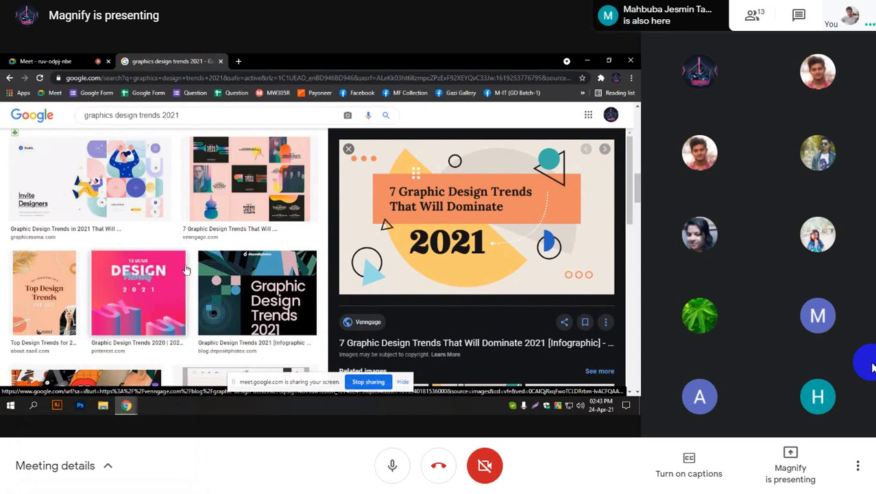
Step: Return to the Meet call in the shared browser and mute the presenter's microphone
click(61, 59)
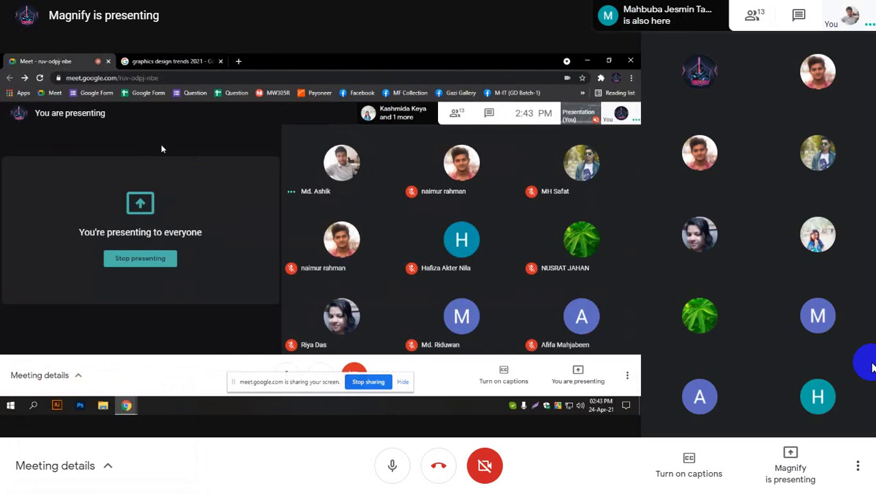
click(286, 371)
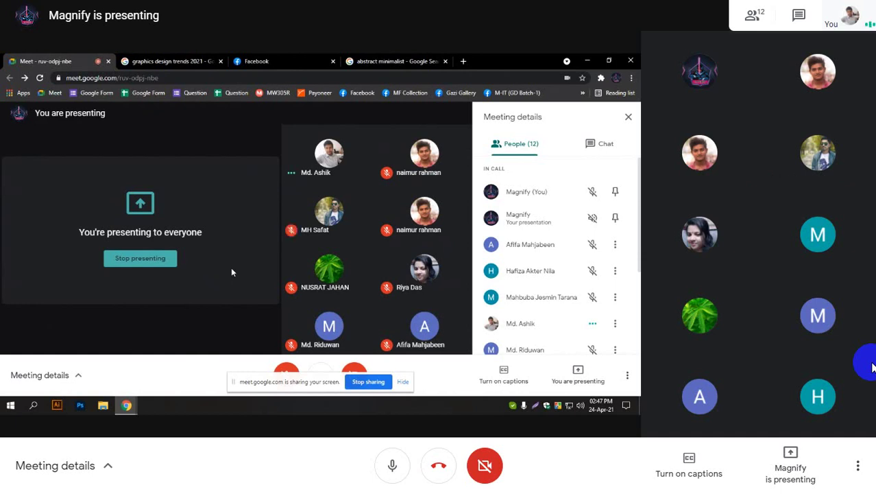
Step: Close the meeting details panel in the shared browser and admit the waiting participant to the call
click(628, 117)
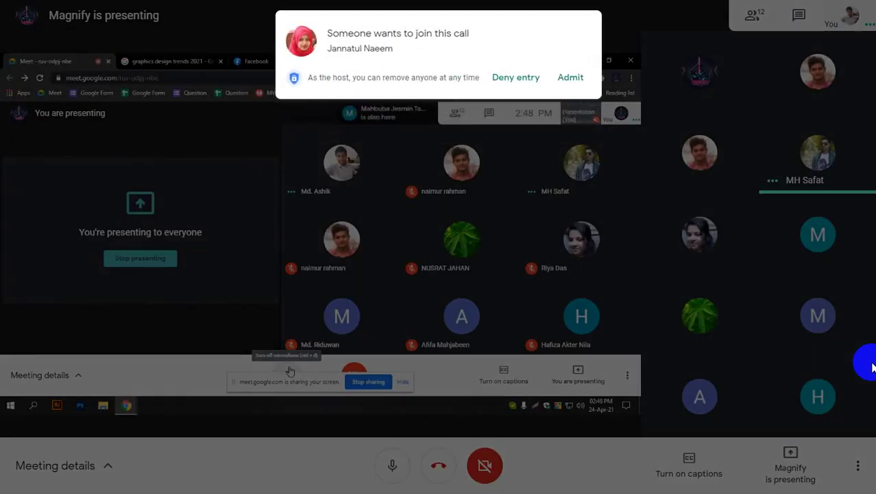
click(570, 77)
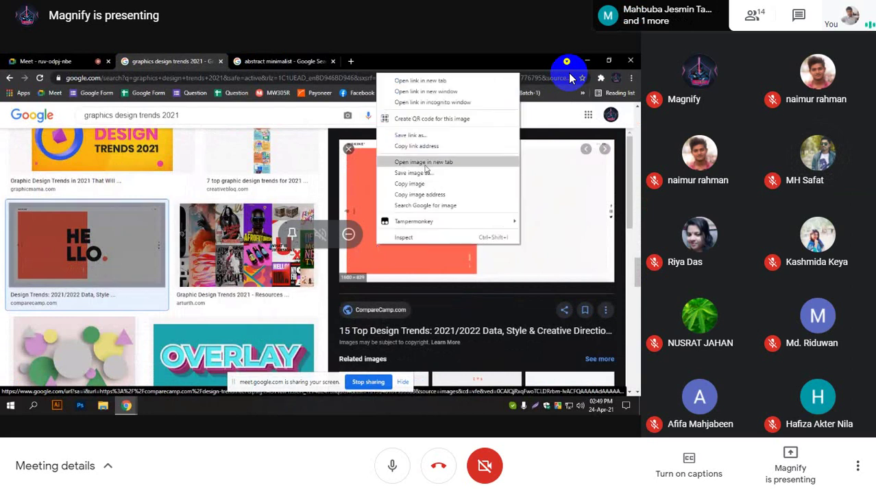
Step: Save the HELLO design image as minimalism.png from the trend results and close the finished design trends tabs in the shared browser
click(424, 162)
click(257, 61)
right_click(331, 166)
click(357, 180)
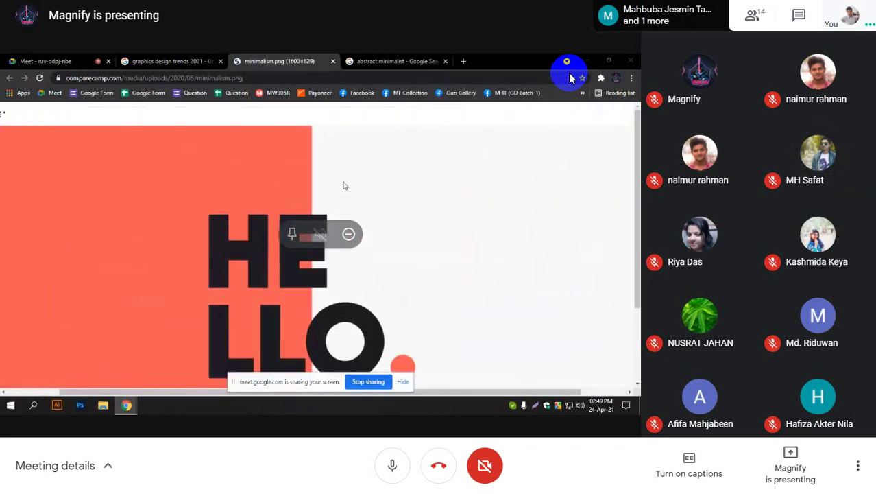
key(Return)
click(334, 61)
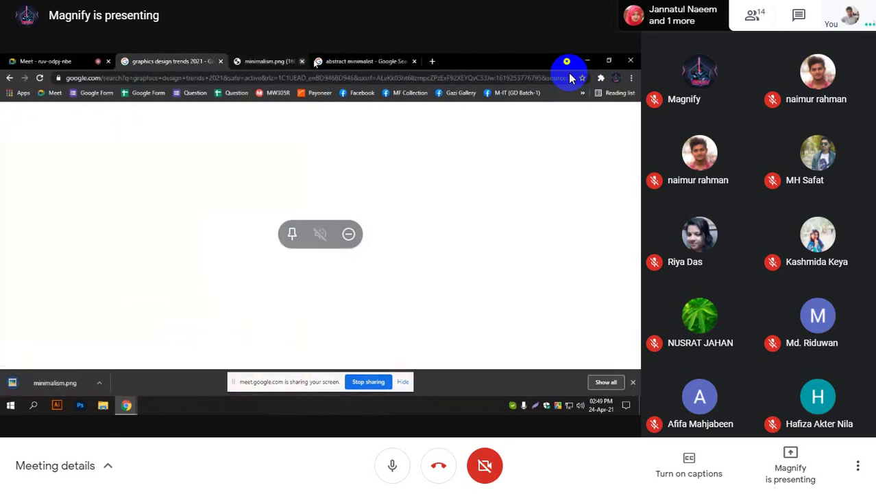
click(220, 61)
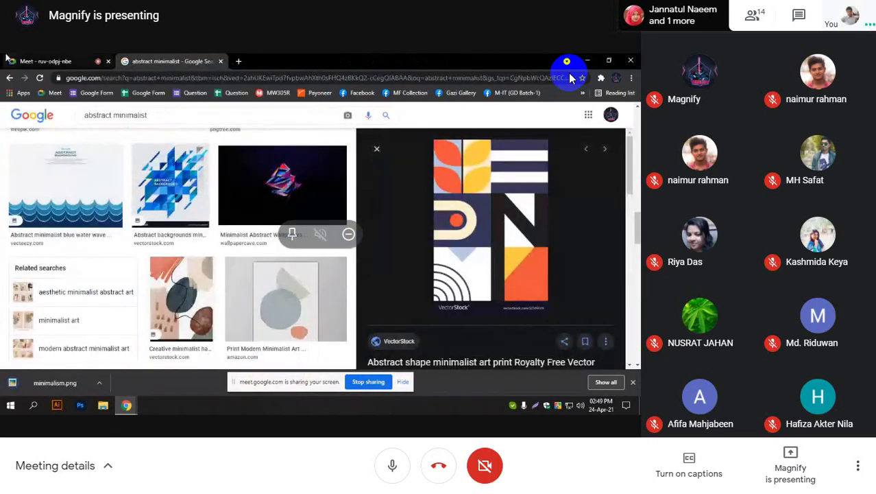
Step: Return to the Meet call in the shared browser, unmute the presenter's microphone and mute it again
click(50, 61)
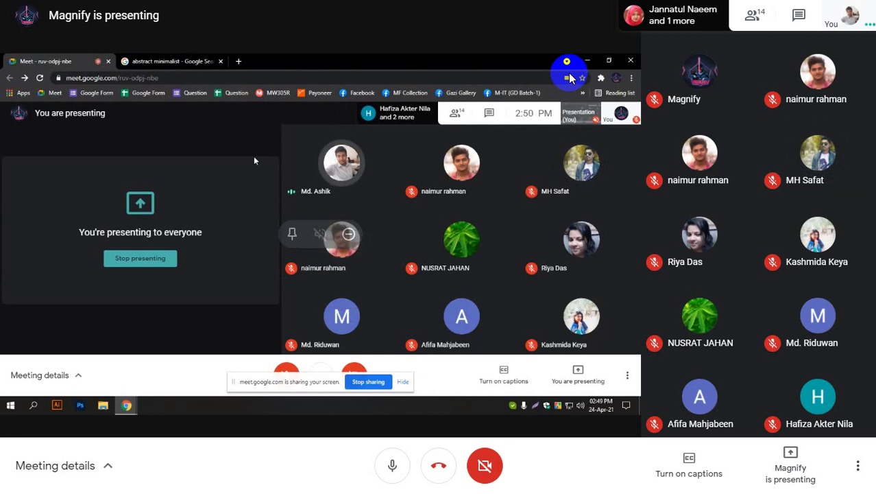
click(285, 371)
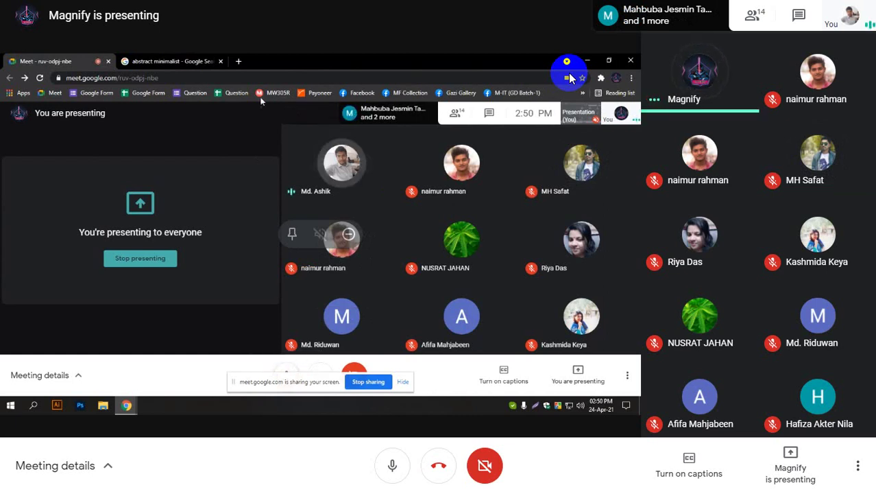
click(284, 371)
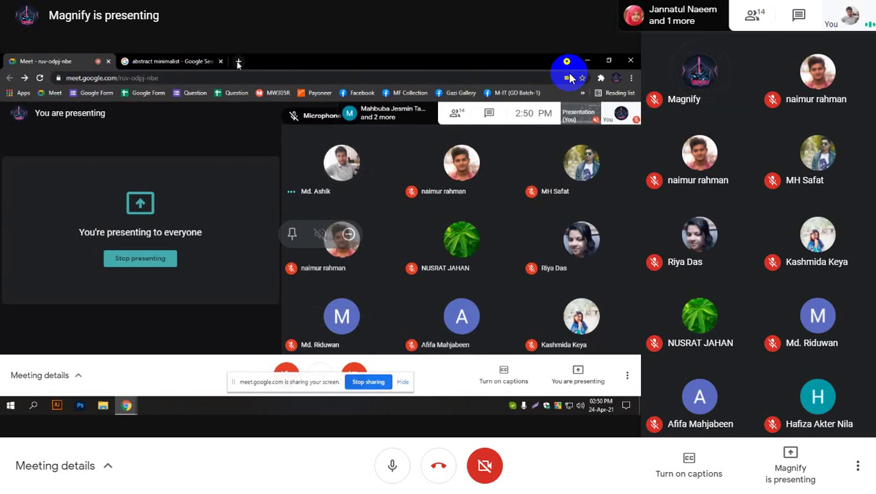
Step: Open Freelancer in a new tab of the shared browser and unmute the presenter's microphone in the Meet call
click(238, 62)
click(583, 93)
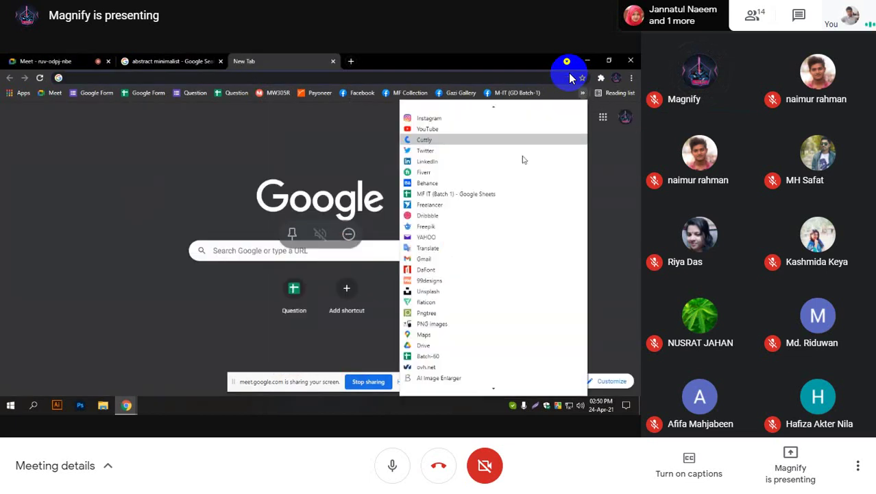
click(443, 208)
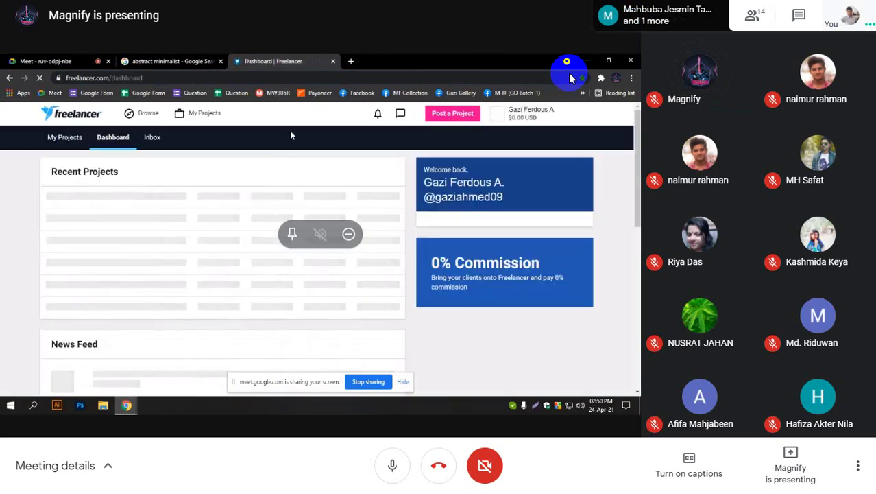
click(45, 61)
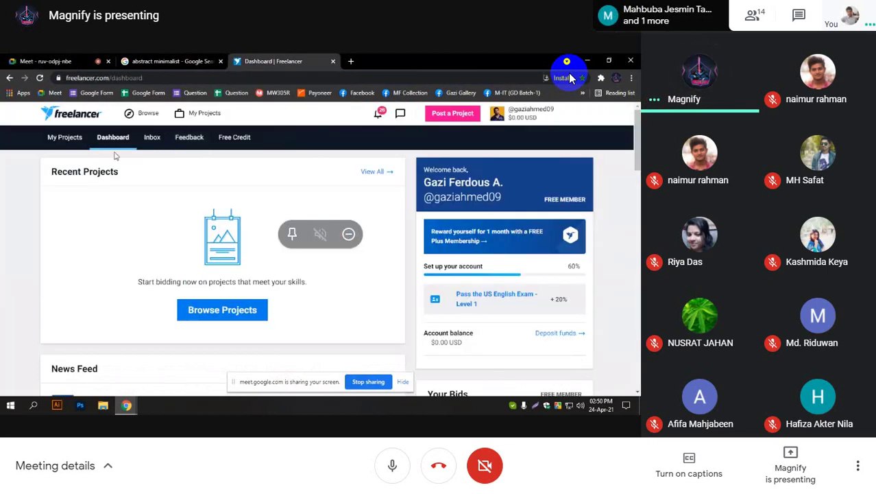
click(270, 61)
Step: Search Freelancer contests for "social media" and open "Design Logo and Social Media Images for E-Commerce Website" in a new tab
mouse_move(144, 113)
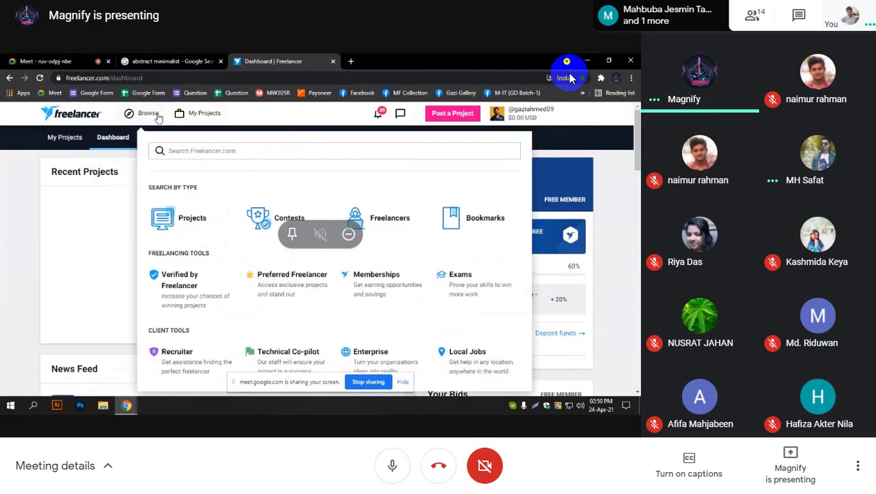
click(271, 218)
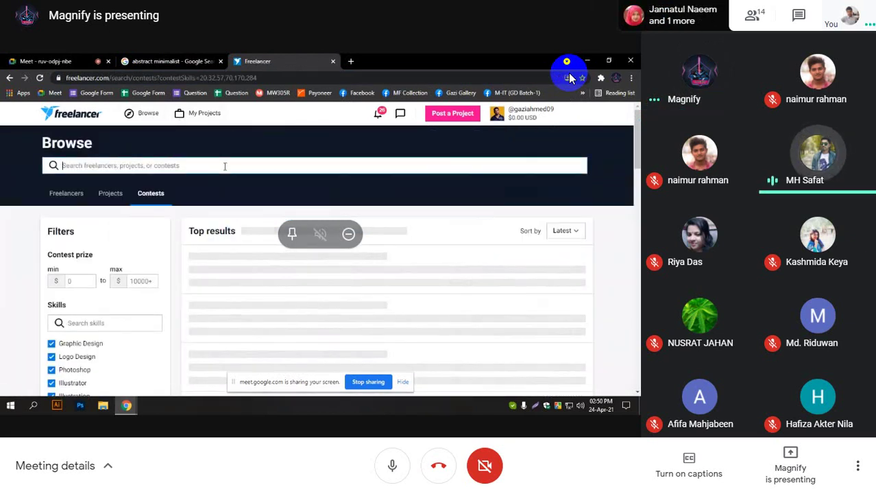
text("social media")
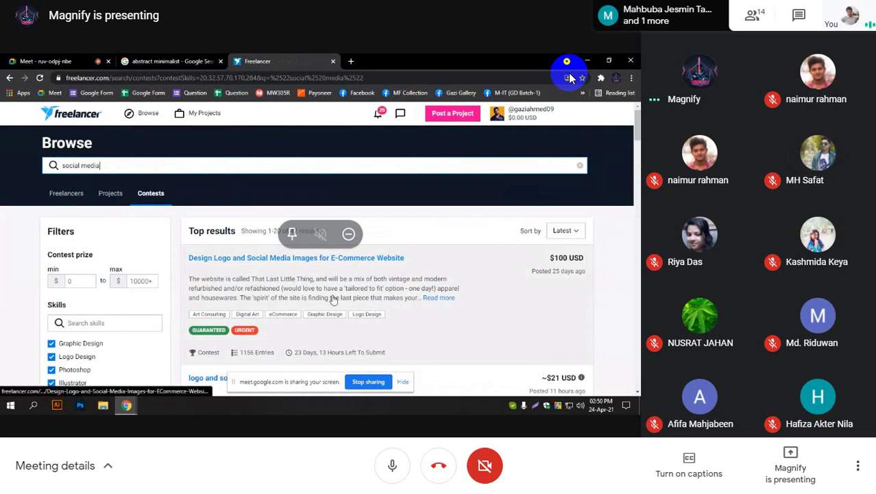
scroll(423, 310, down, 1)
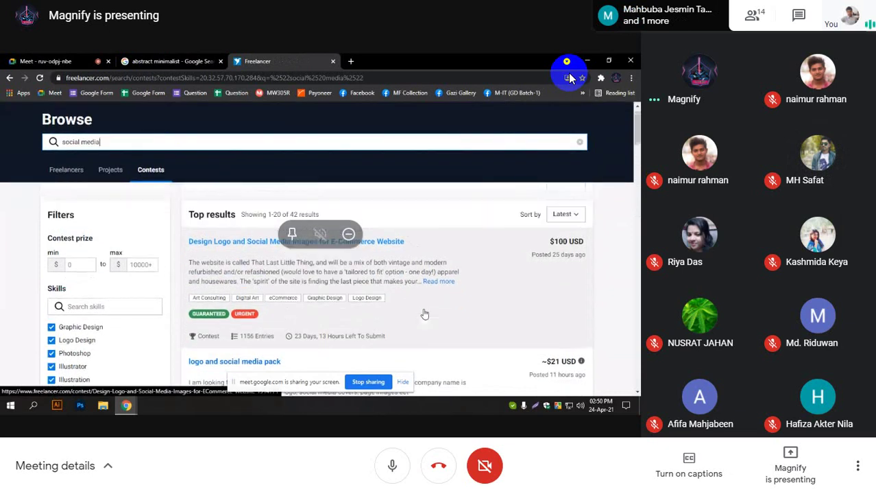
scroll(342, 259, up, 1)
middle_click(342, 259)
Step: Examine the social media contest listings on Freelancer, including their briefs, prizes and deadlines
scroll(412, 308, down, 4)
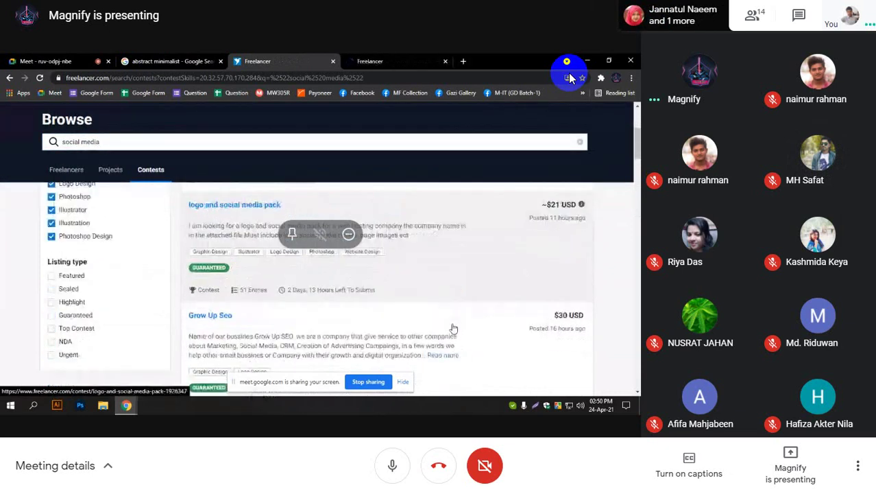
scroll(453, 328, down, 3)
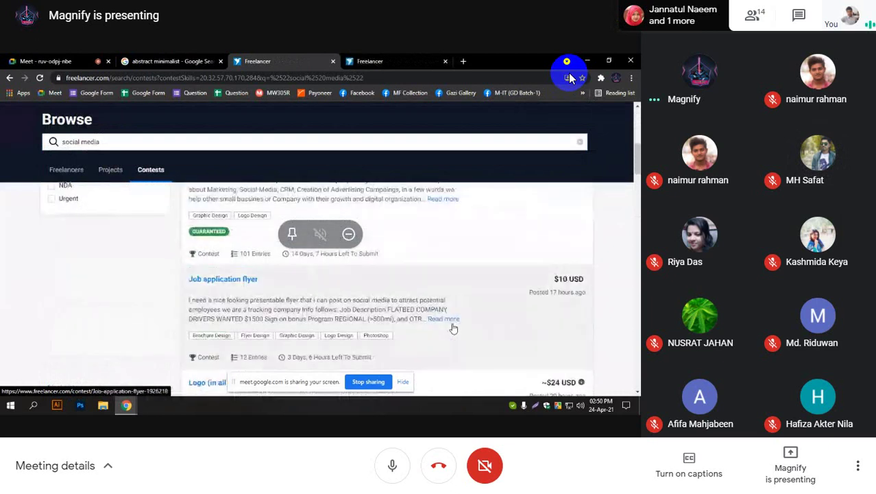
scroll(453, 328, down, 5)
scroll(454, 328, down, 4)
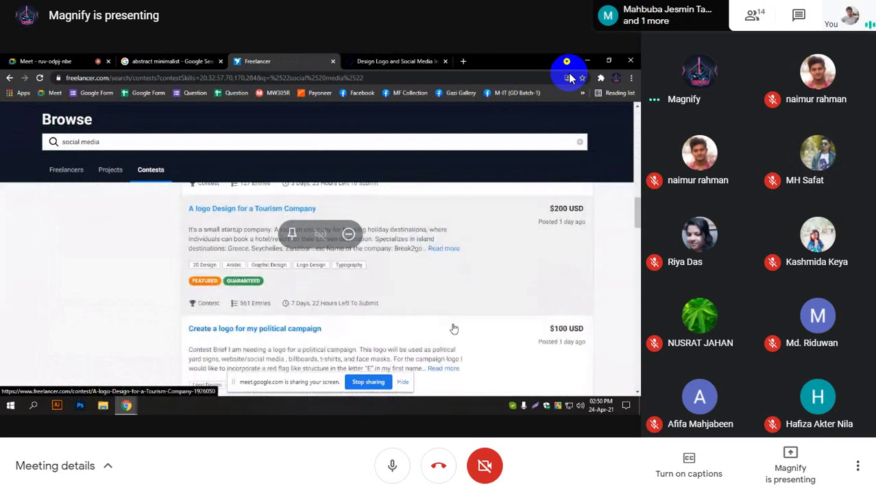
scroll(453, 328, down, 3)
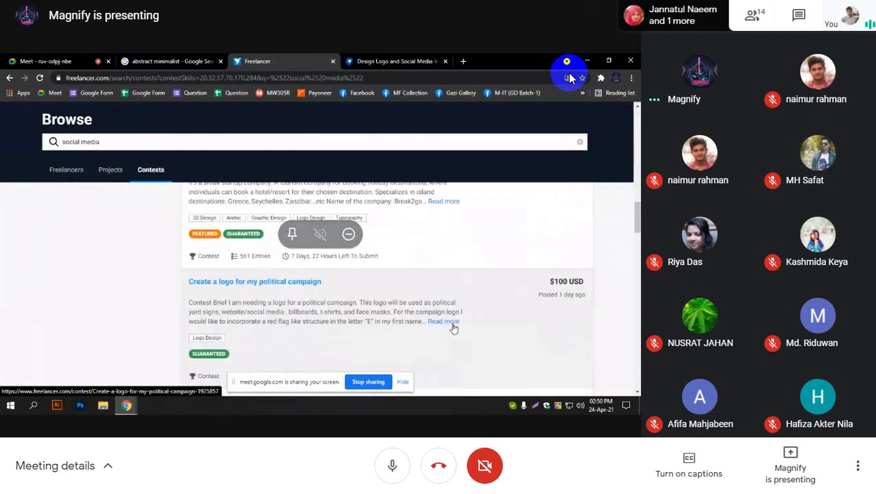
scroll(454, 328, down, 2)
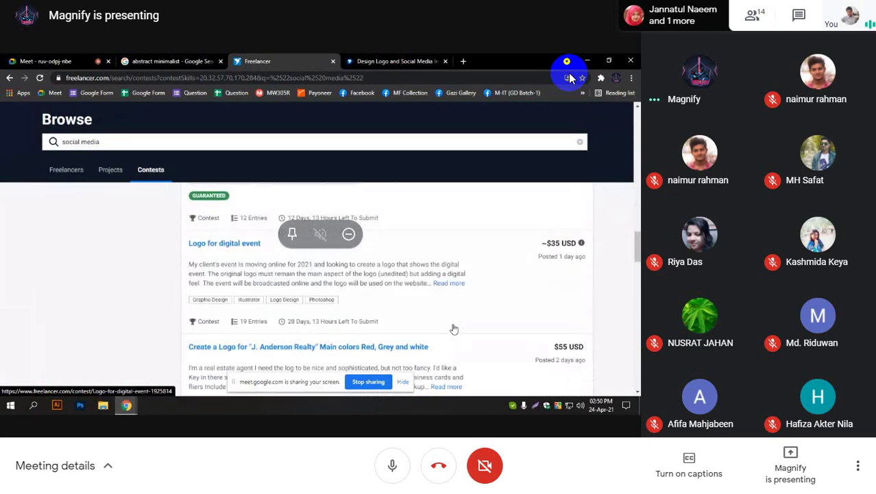
scroll(453, 328, down, 1)
scroll(453, 329, down, 1)
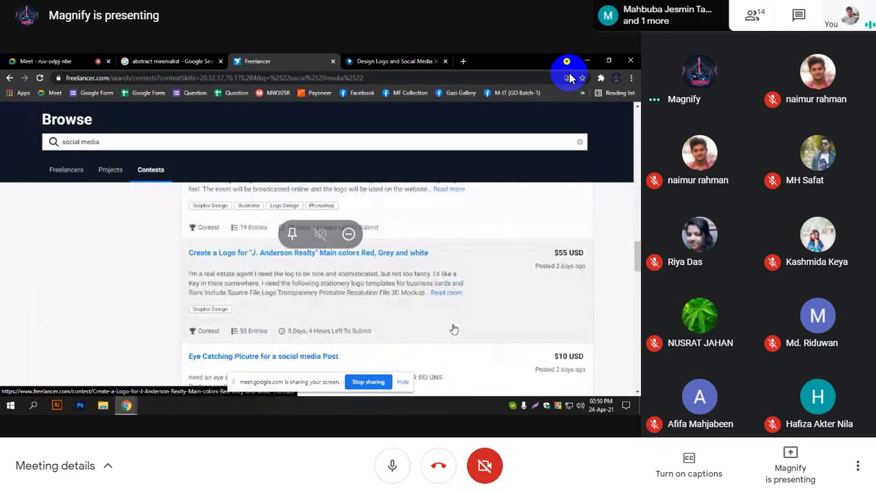
scroll(454, 329, down, 3)
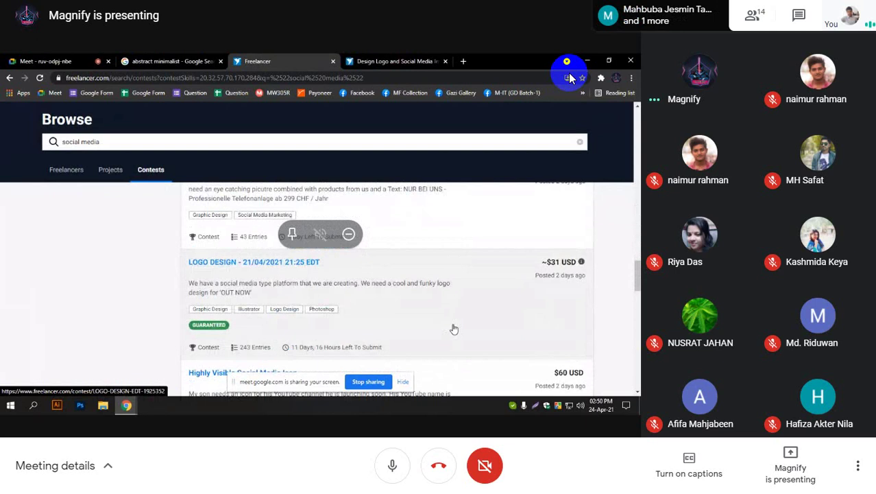
scroll(453, 329, down, 2)
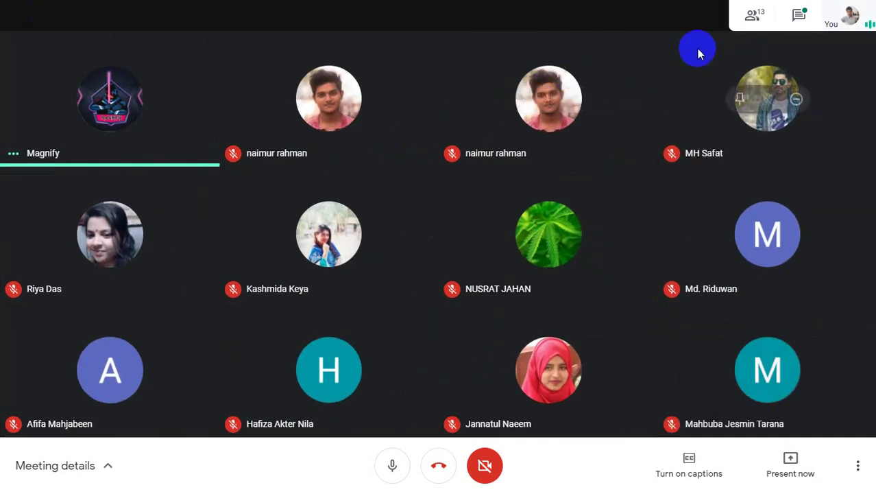
Step: Leave the full-screen view of the Meet call and close the logo.png picture viewer
mouse_move(352, 6)
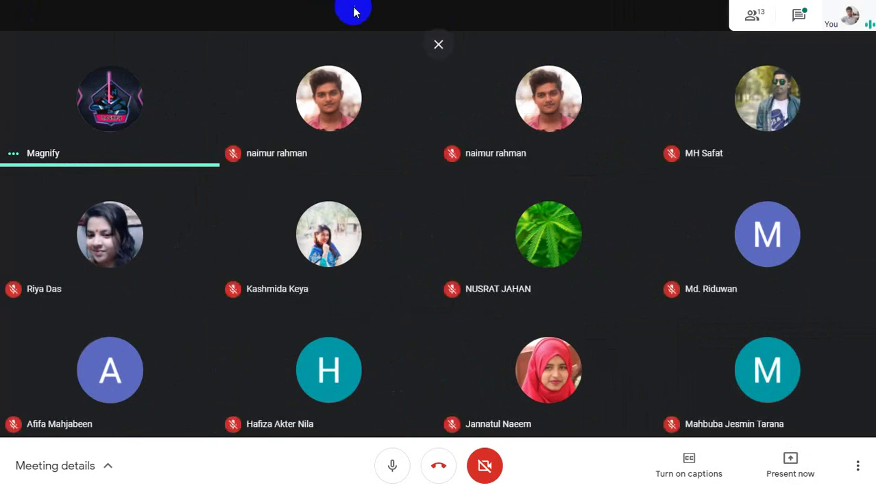
click(438, 43)
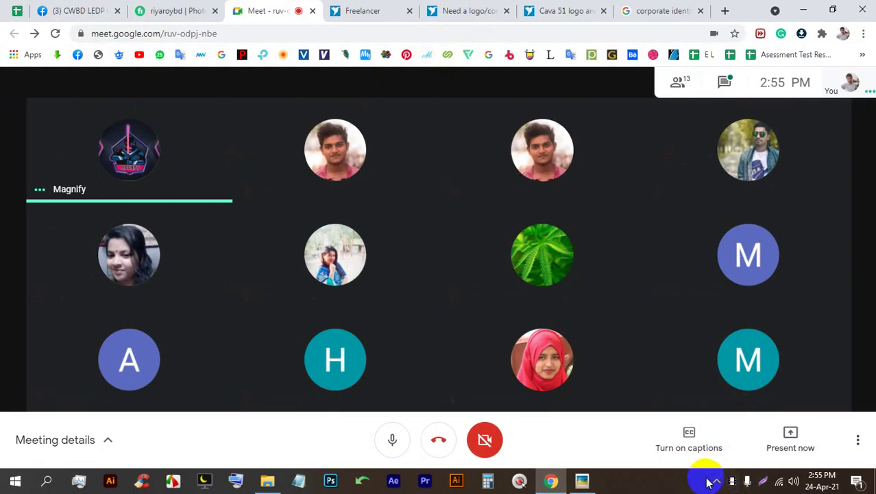
click(594, 479)
drag(763, 186, 587, 199)
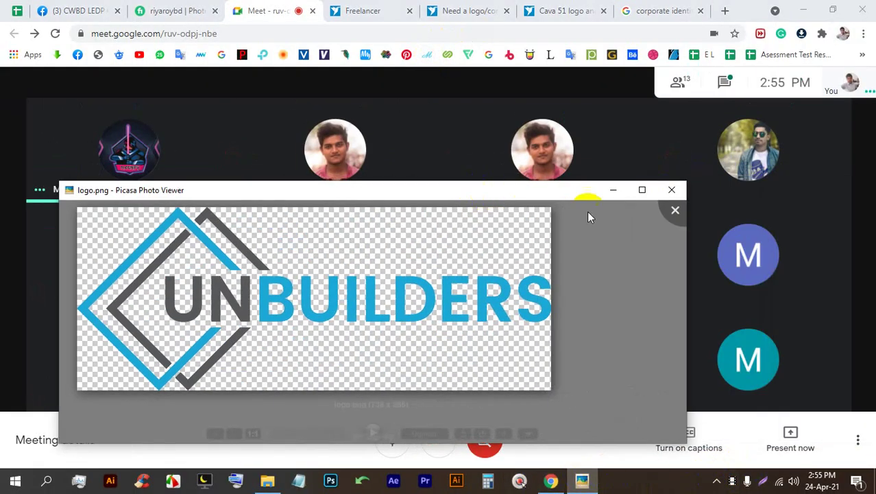
click(669, 188)
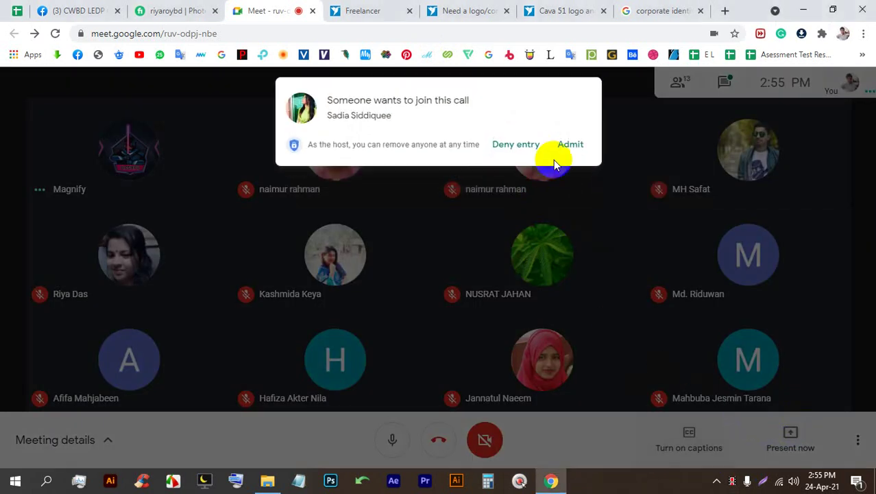
Step: Admit the waiting participant, present the entire screen to the call, and hide the screen-sharing notice
click(571, 147)
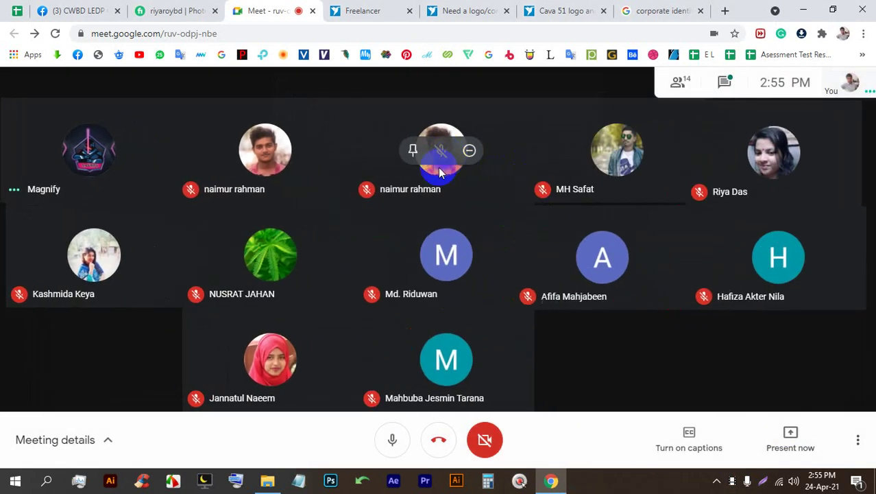
click(768, 428)
click(743, 326)
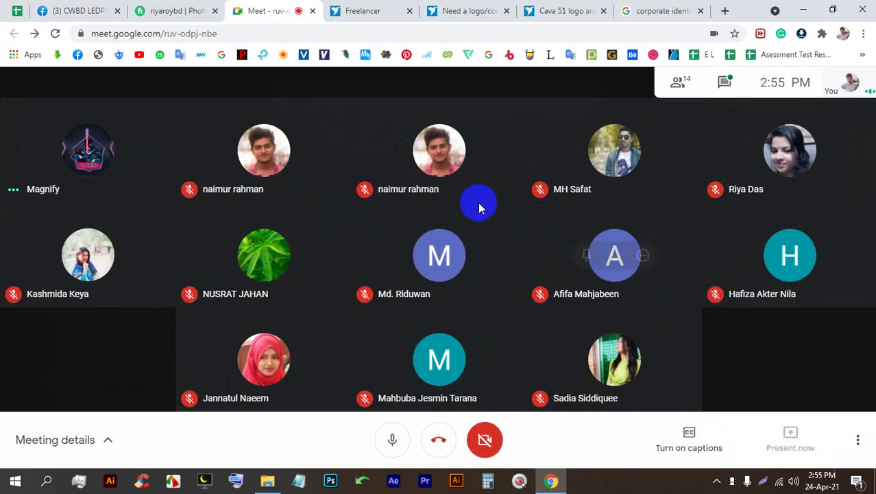
click(552, 300)
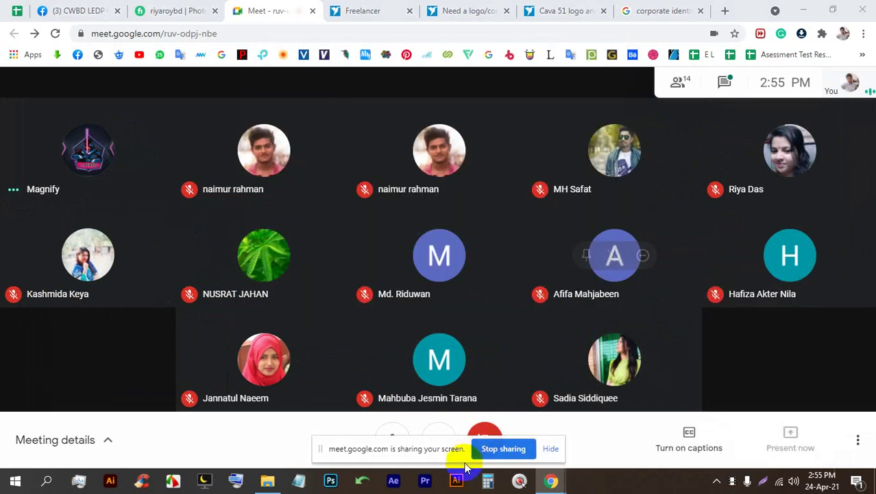
click(552, 449)
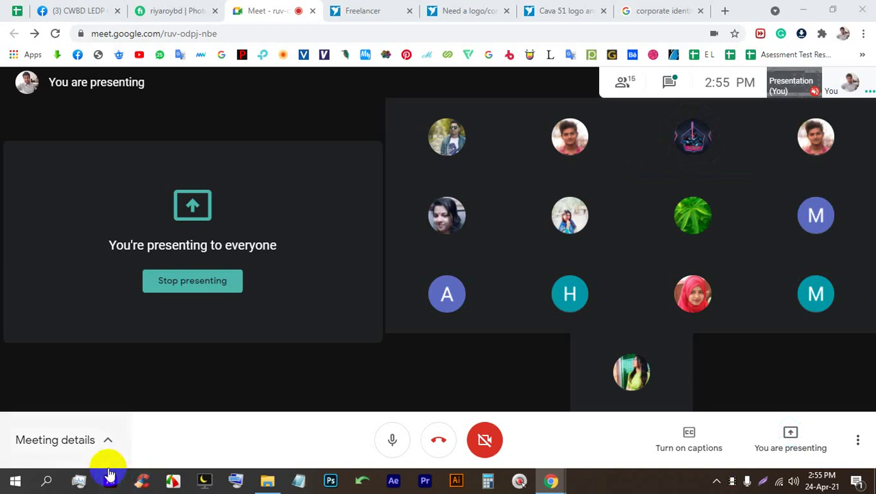
Step: Launch Adobe Illustrator, admit another waiting participant to the Meet call, and switch to Illustrator's home screen
click(110, 481)
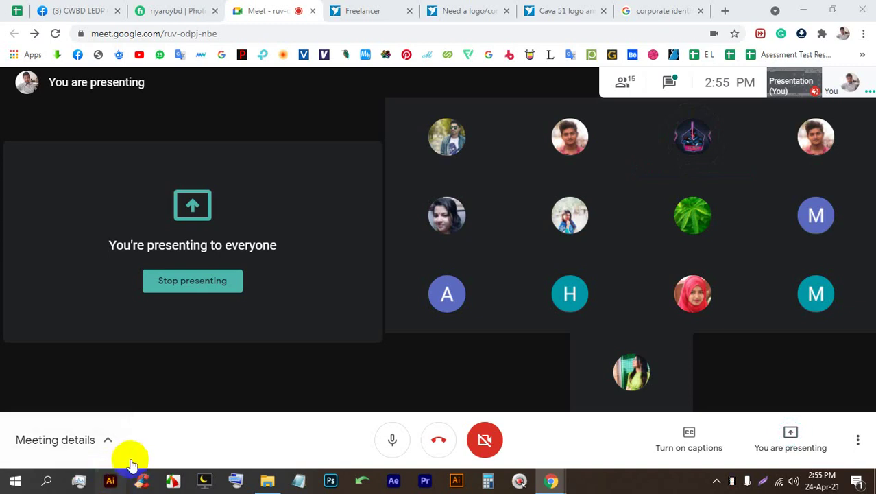
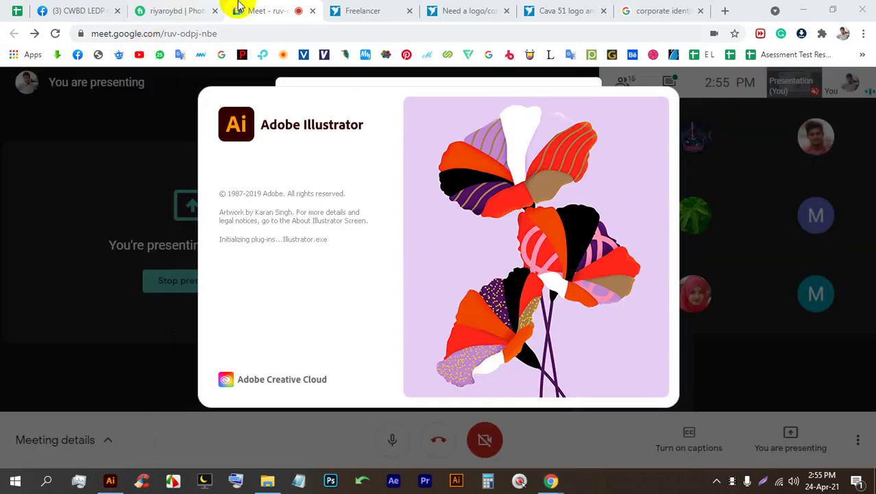
click(257, 11)
click(575, 146)
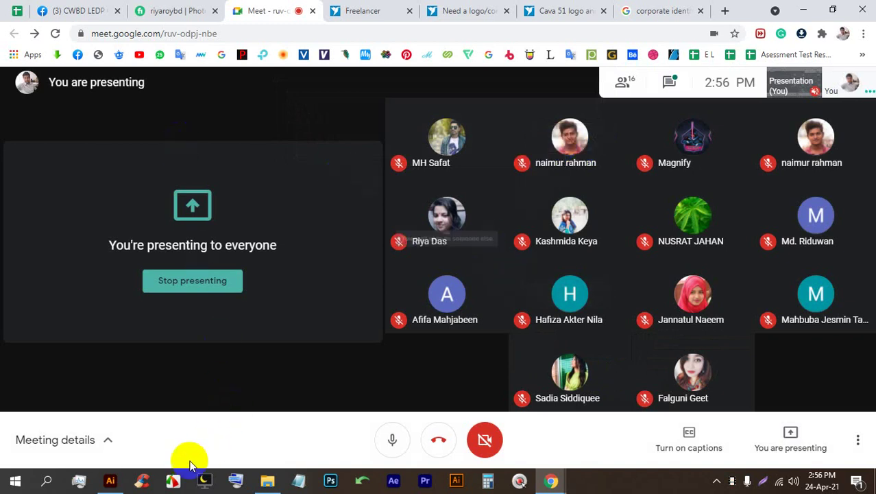
mouse_move(115, 484)
click(115, 420)
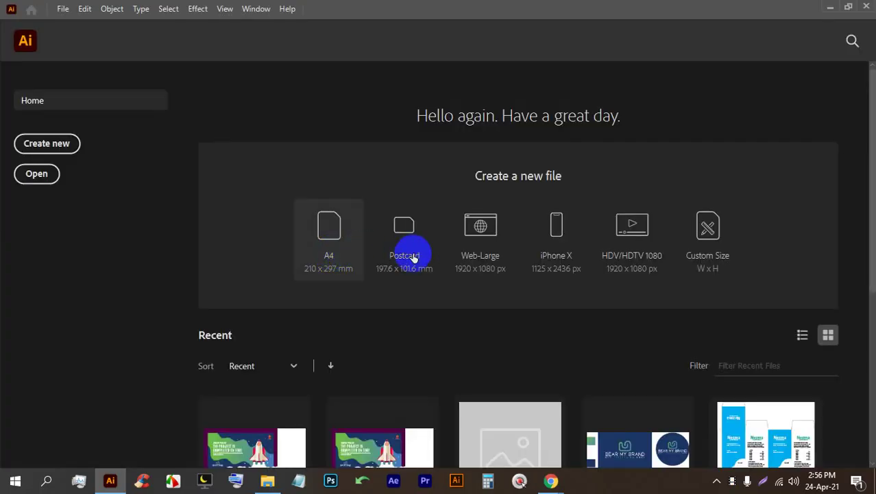
Step: Create a Web-Large 1920 x 1080 px document and close the duplicate untitled document
click(479, 232)
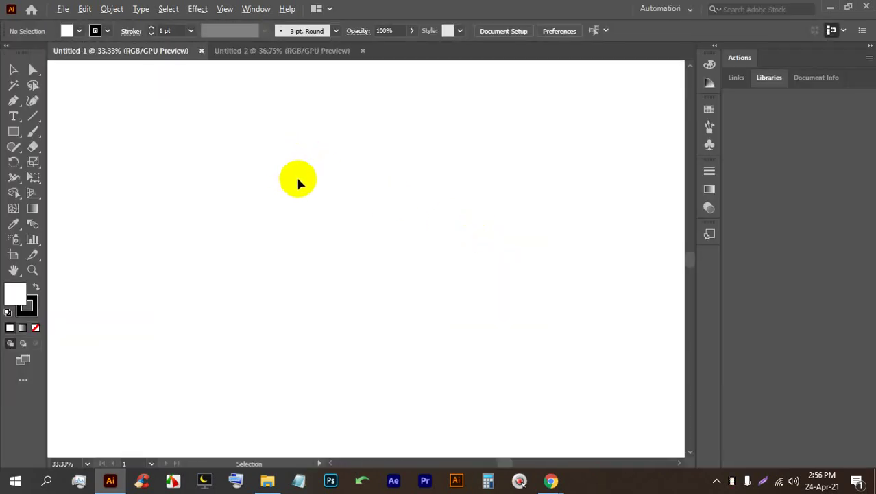
click(325, 55)
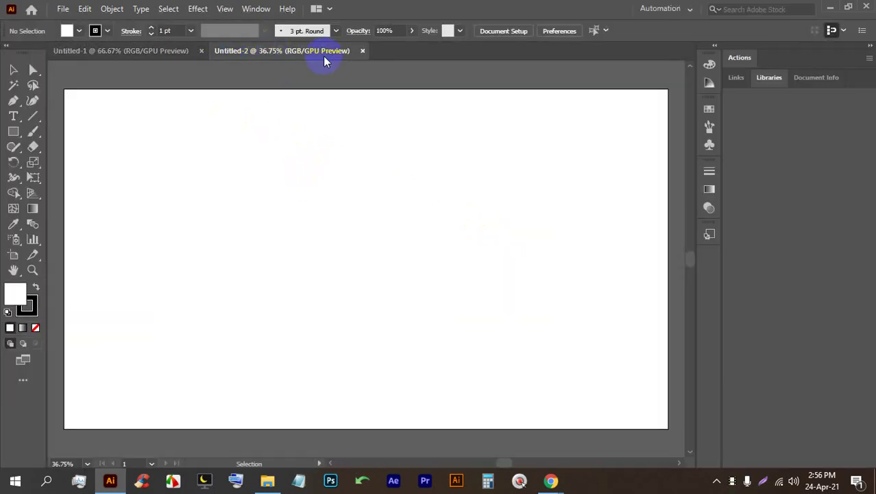
click(361, 52)
key(ctrl+minus)
drag(11, 137, 50, 174)
drag(179, 185, 225, 245)
key(ctrl+z)
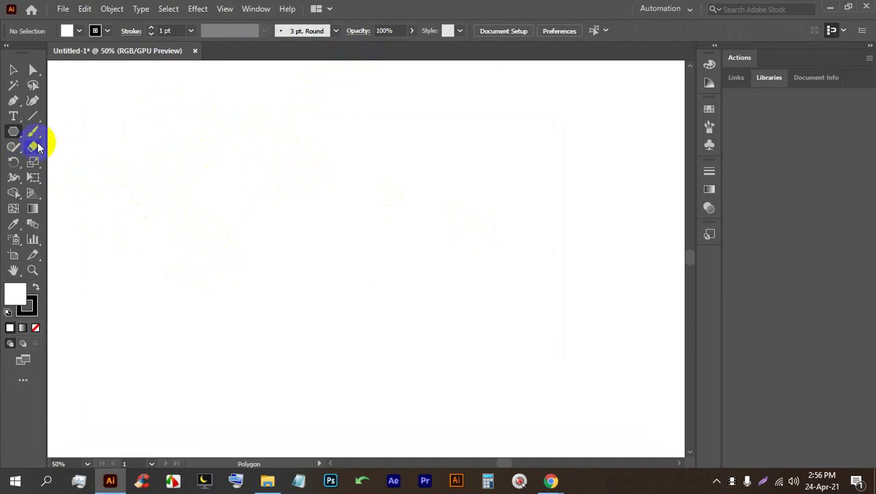
Step: Draw a five-pointed star and give it a light blue fill with no stroke
drag(18, 135, 71, 191)
drag(258, 206, 324, 288)
click(114, 31)
click(78, 31)
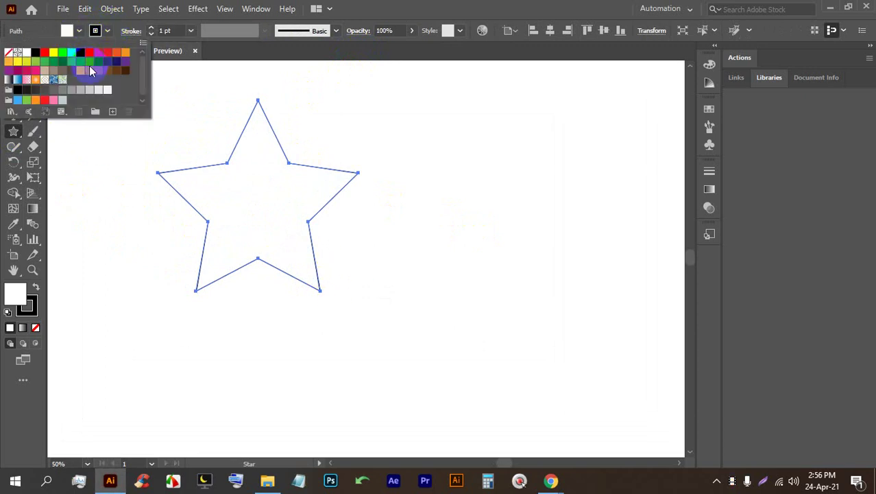
click(89, 65)
click(108, 32)
click(94, 31)
click(8, 52)
click(13, 70)
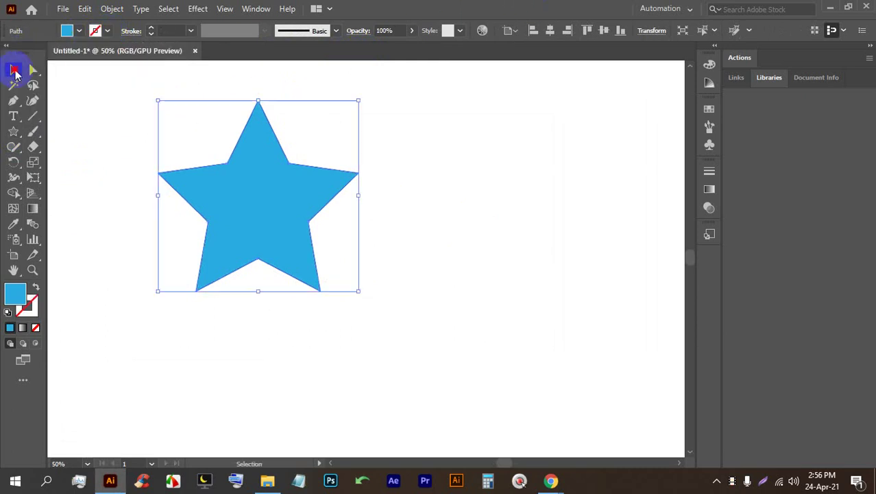
Step: Move the light blue star closer to the middle of the artboard
drag(209, 190, 307, 214)
scroll(354, 190, up, 2)
scroll(362, 192, down, 1)
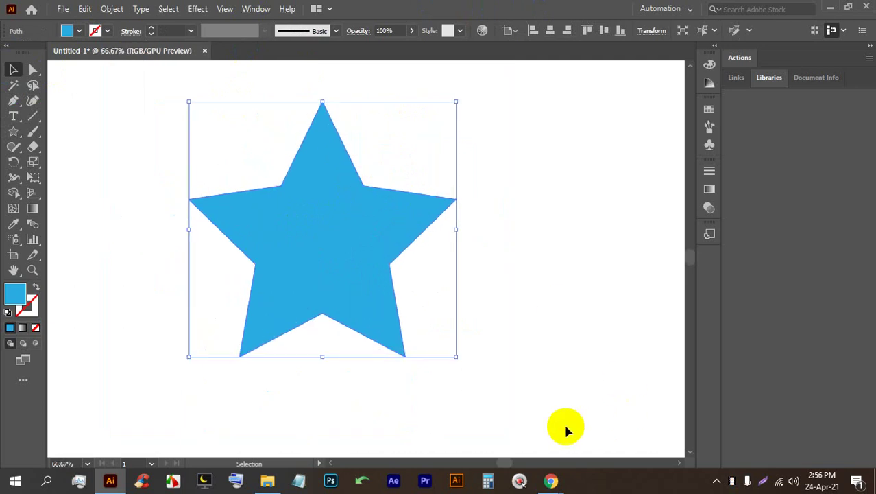
click(635, 112)
click(471, 225)
click(309, 220)
scroll(356, 195, down, 2)
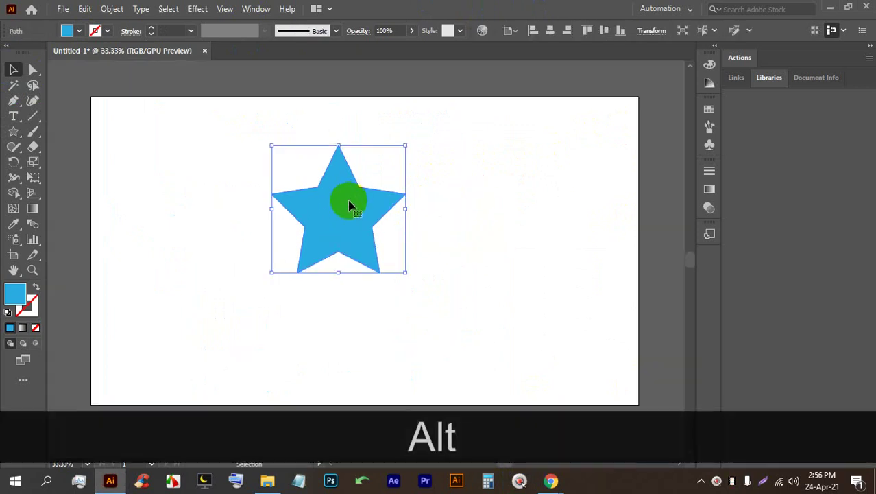
Step: Duplicate the star to both sides, then scale the two copies down together and position them beside the centre star
drag(342, 205, 262, 203)
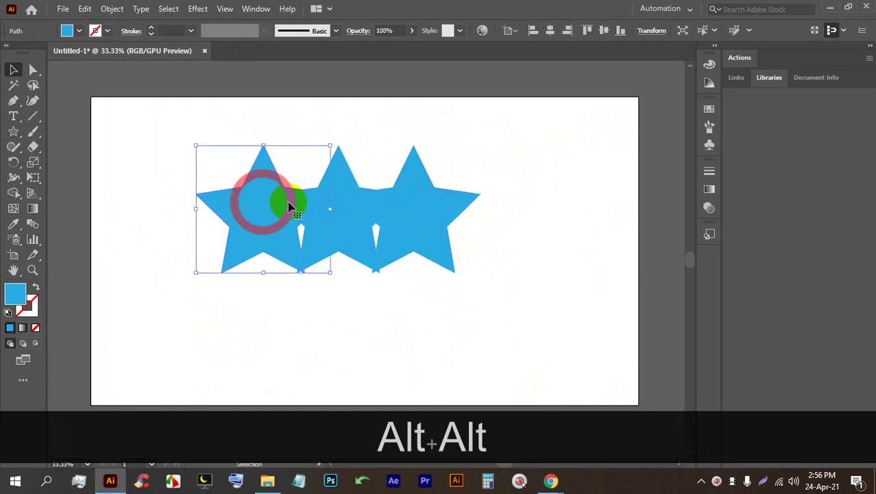
shift+click(410, 192)
drag(338, 144, 336, 175)
drag(353, 229, 350, 203)
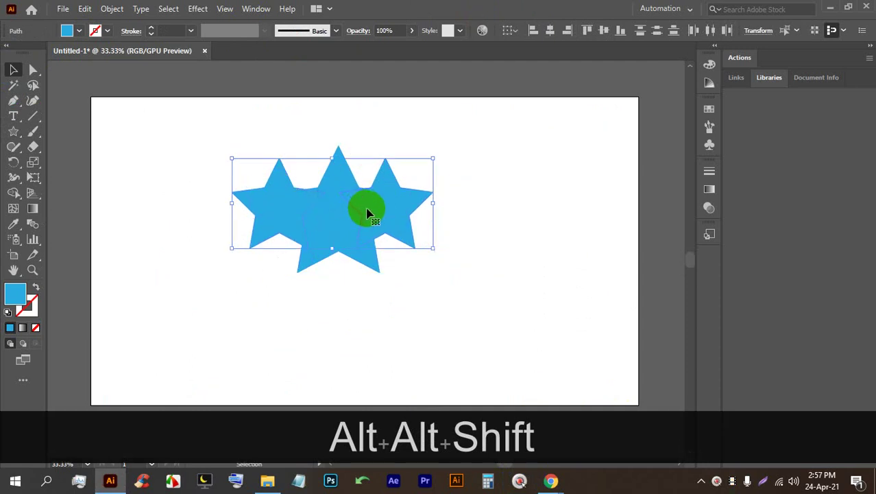
alt+click(371, 217)
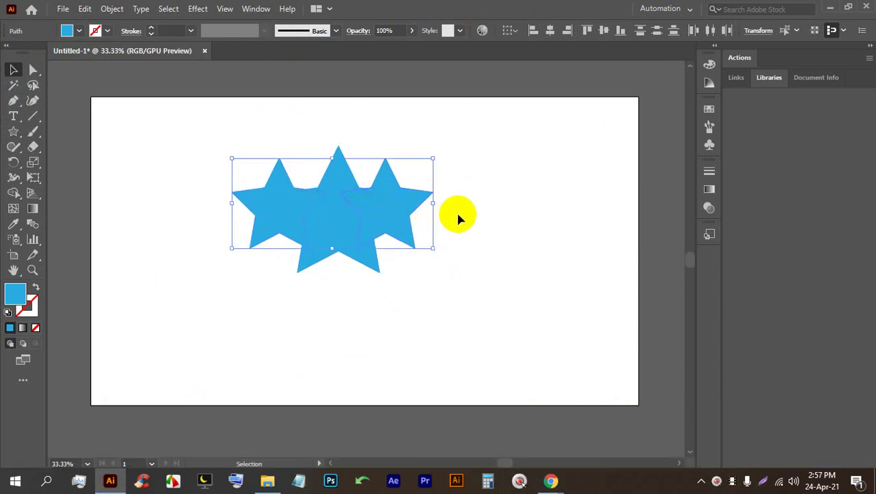
click(460, 215)
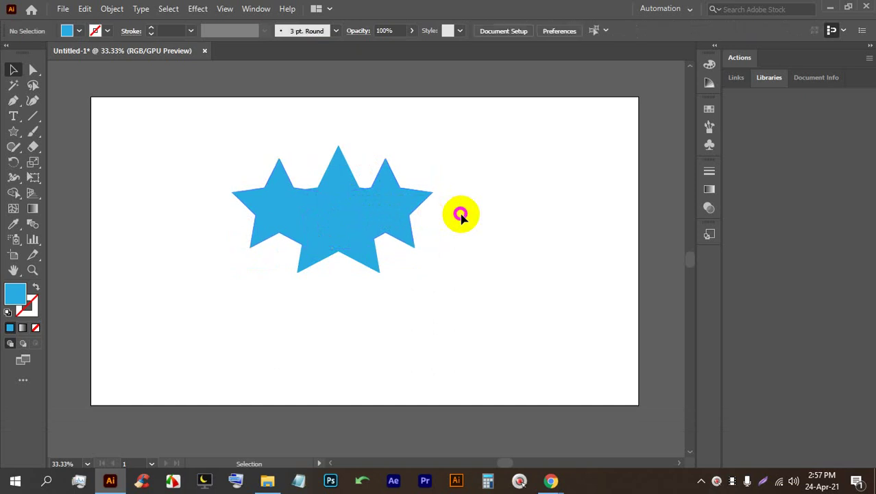
Step: Change the centre star's fill to dark blue so it contrasts with the side stars
click(343, 249)
click(371, 336)
click(338, 245)
click(381, 291)
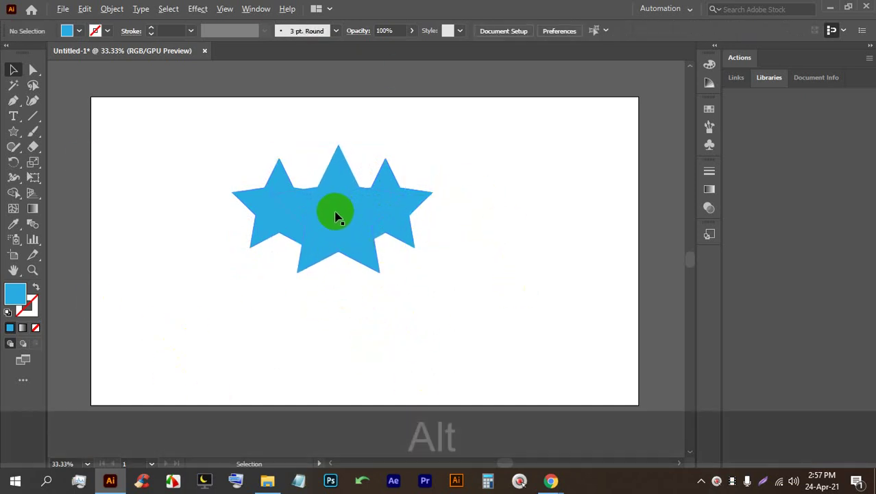
scroll(339, 212, up, 1)
click(340, 214)
click(80, 31)
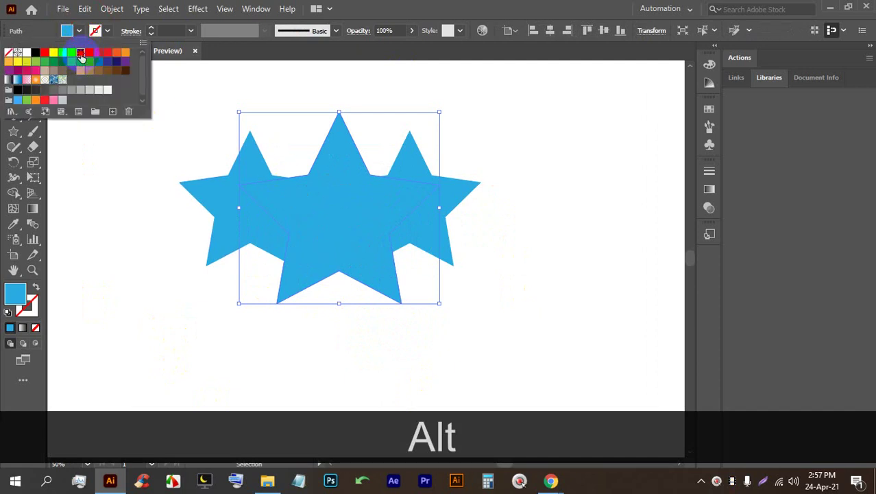
click(81, 58)
click(542, 135)
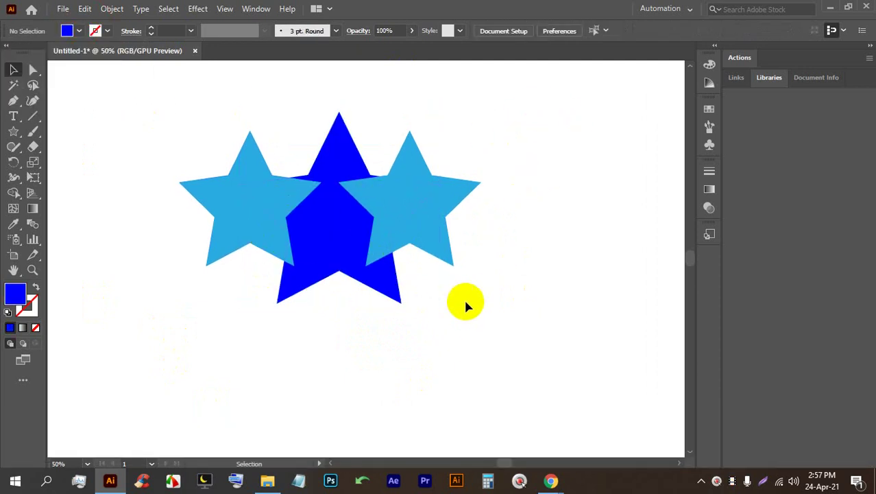
Step: Bring the dark blue star in front of both light blue stars
click(367, 259)
key(ctrl+bracketright)
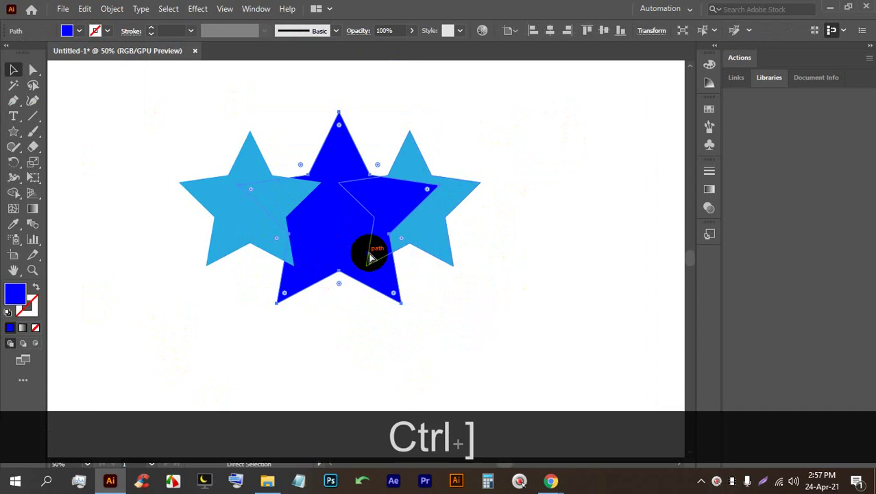
key(ctrl+bracketright)
click(519, 337)
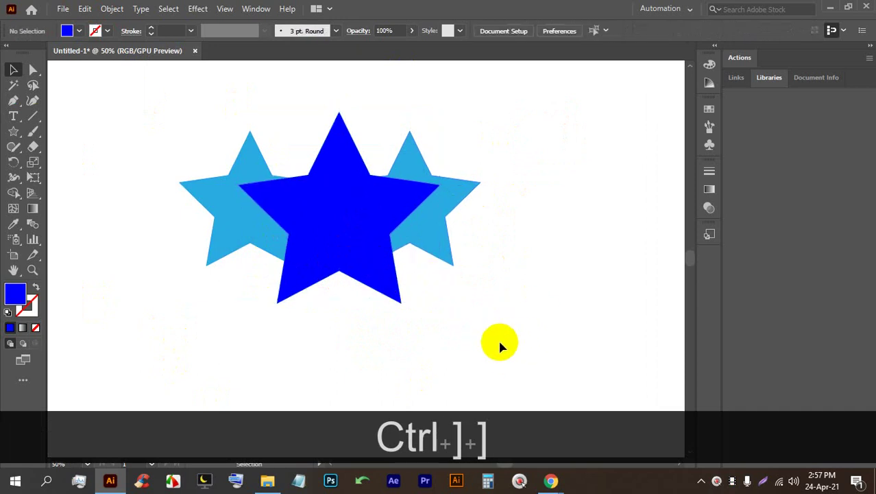
Step: Scale the dark blue star down slightly in proportion and nudge it up between the side stars
click(351, 219)
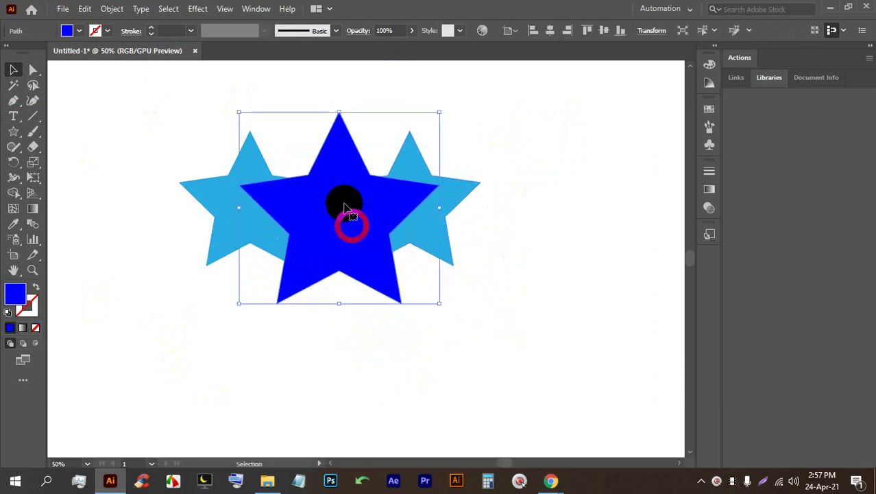
drag(336, 110, 339, 122)
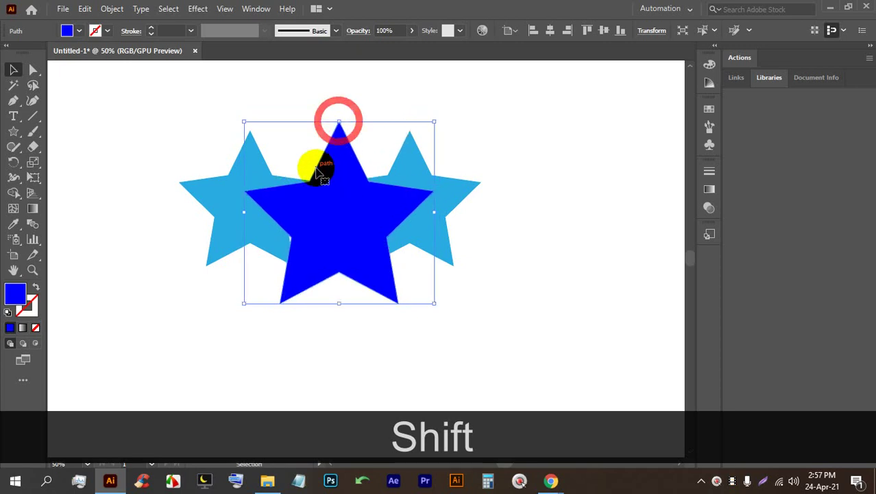
drag(315, 214, 317, 207)
click(583, 238)
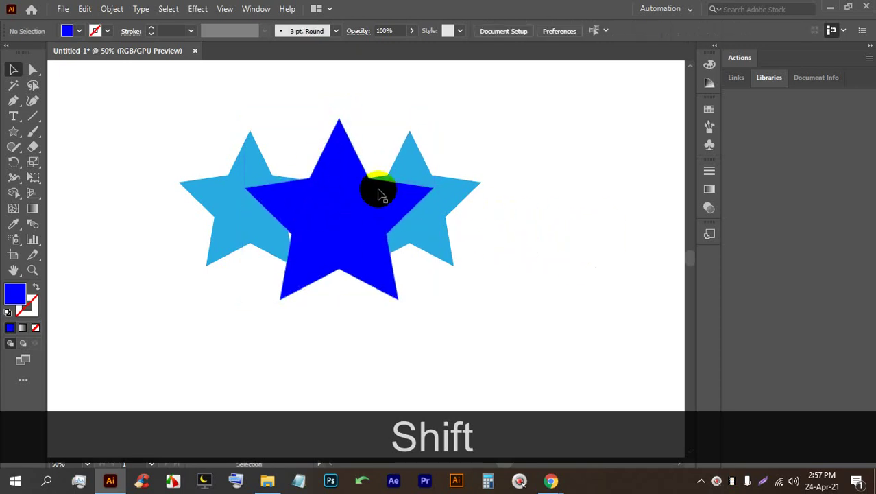
Step: Offset the dark blue star's path outward by 20 px with miter joins
scroll(381, 194, down, 1)
click(353, 197)
click(112, 9)
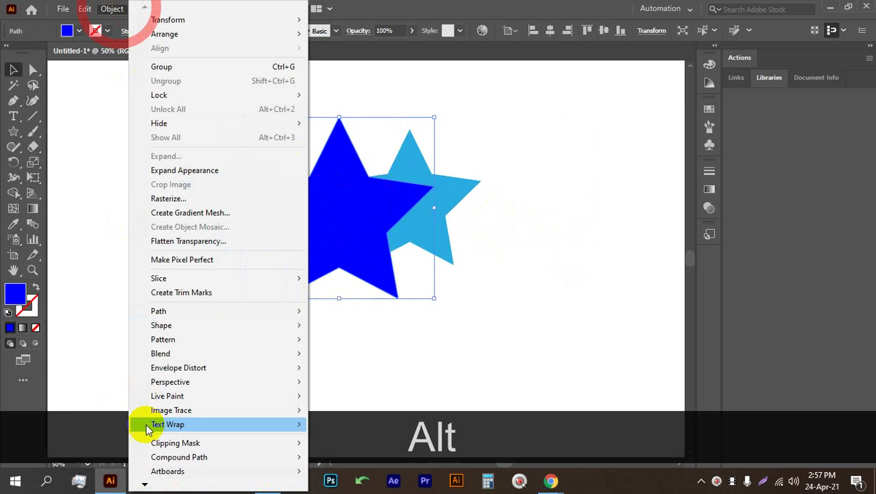
mouse_move(172, 310)
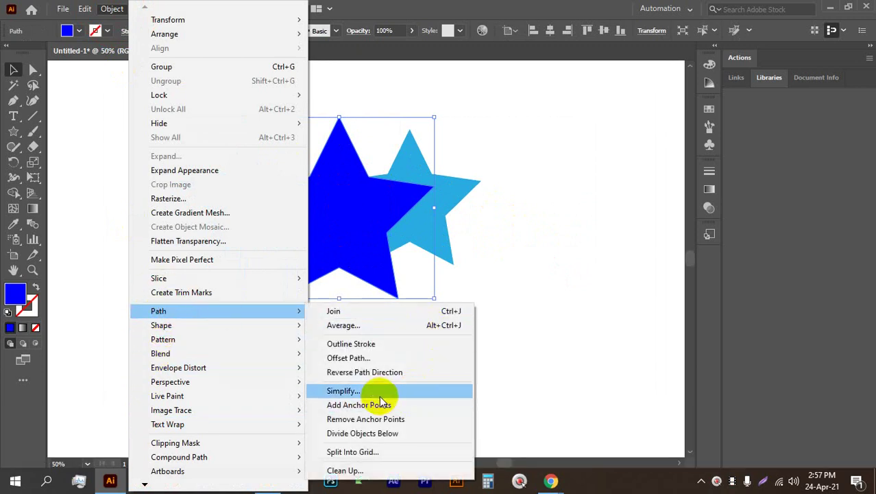
click(346, 357)
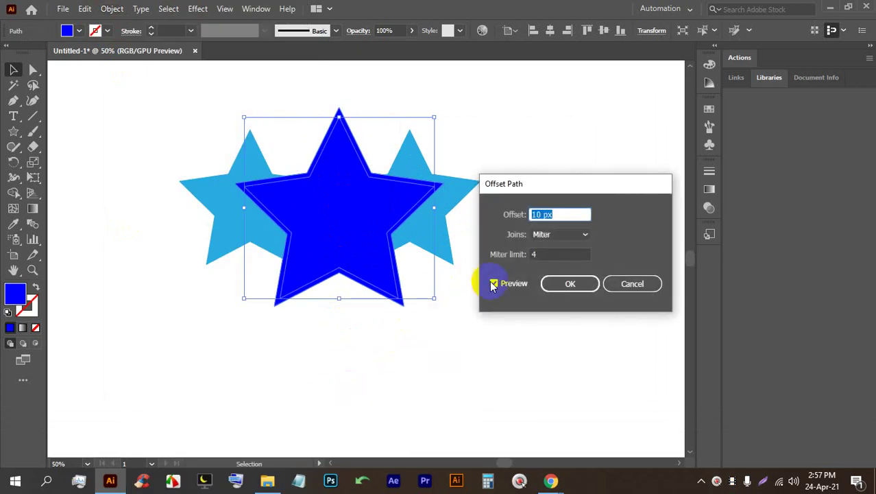
key(Up)
key(Up)
key(Up)
key(Up)
key(Up)
key(Up)
key(Up)
key(Up)
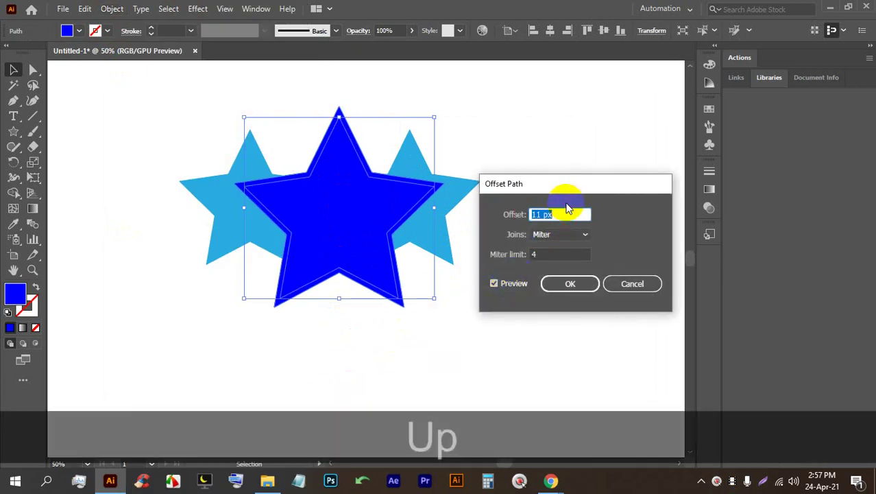
key(Up)
key(Up)
key(Up)
key(Up)
key(Up)
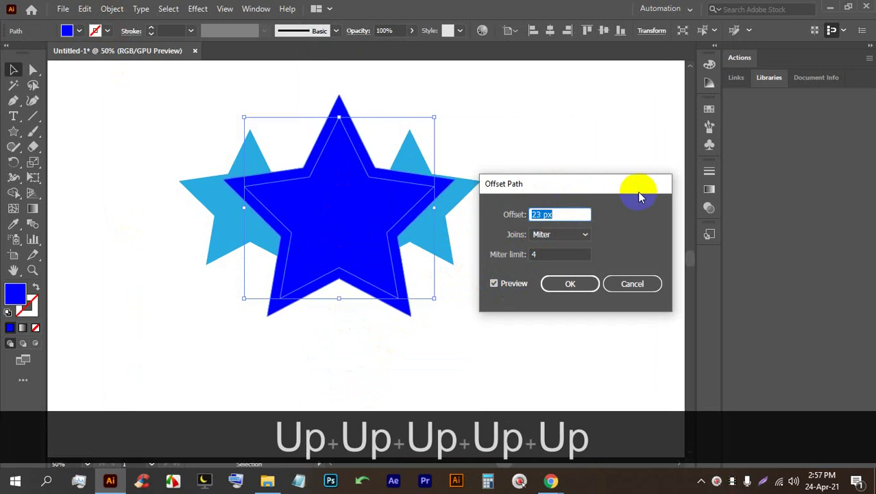
key(Down)
key(Down)
key(Down)
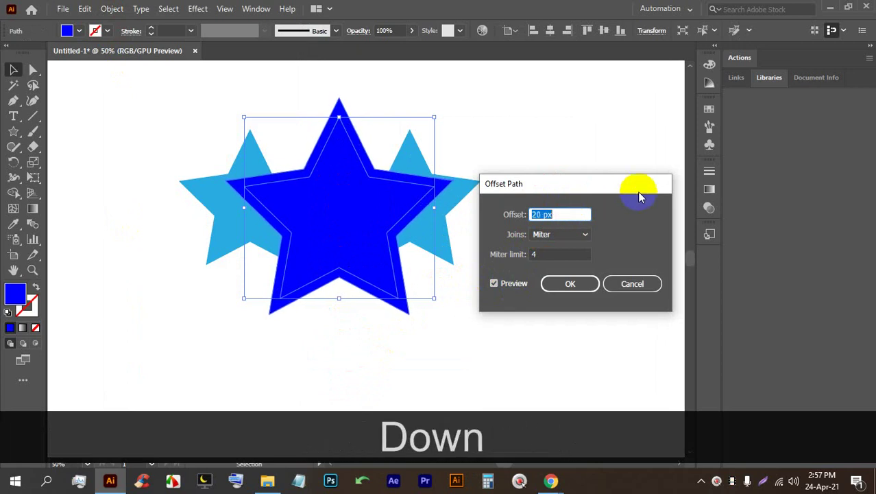
click(579, 283)
click(561, 283)
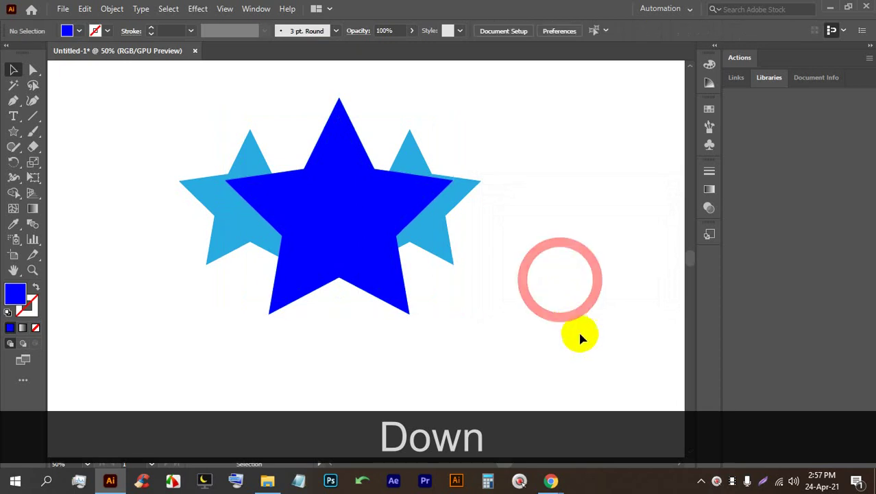
Step: Select all the stars and split them at their overlaps with the Pathfinder Divide operation
drag(261, 91, 210, 106)
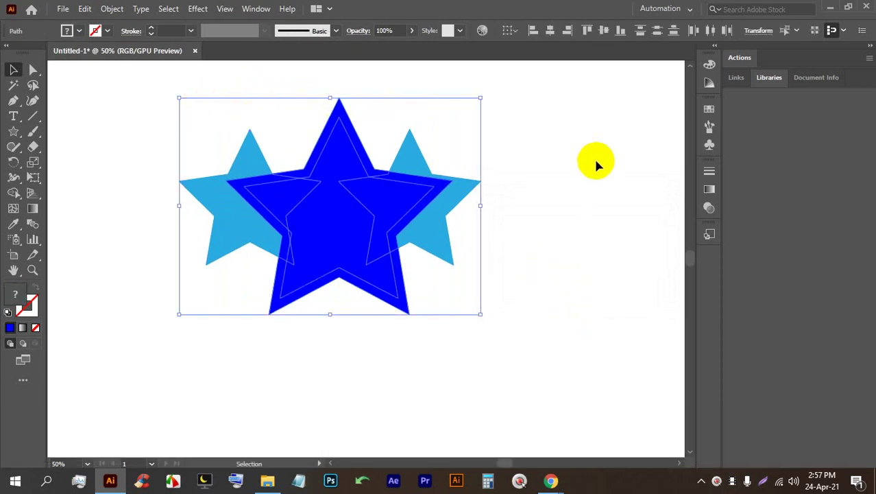
click(247, 10)
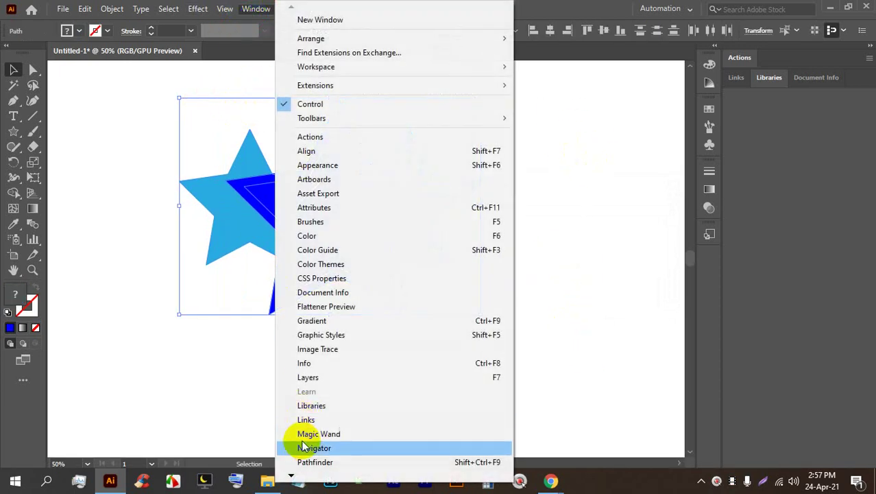
click(313, 462)
click(577, 155)
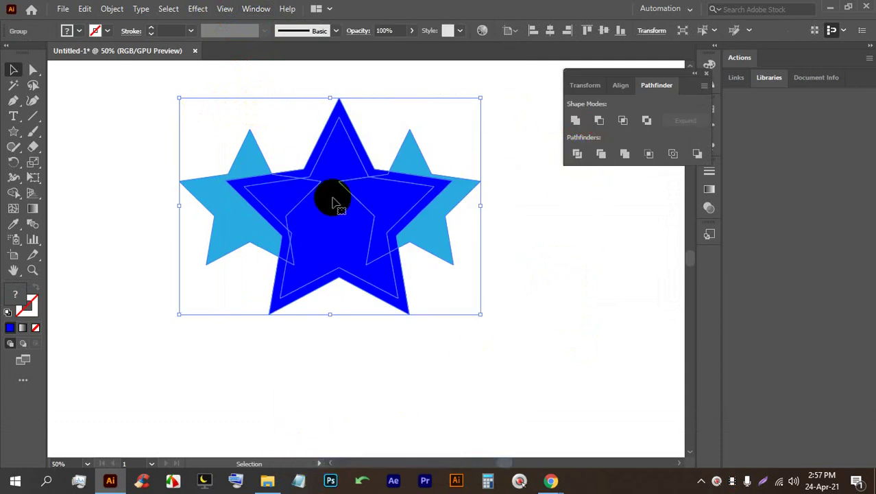
Step: Ungroup the divided shapes and delete the outer offset band around the centre star's lower part
right_click(326, 195)
click(403, 304)
click(525, 292)
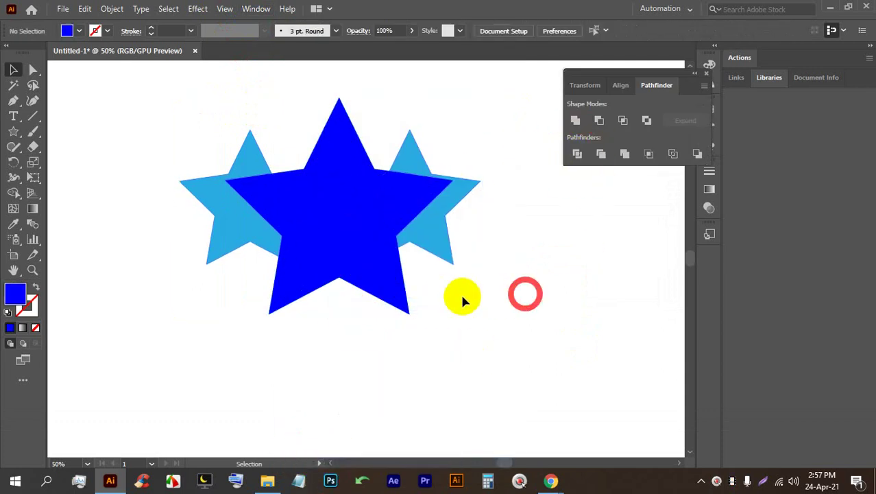
click(404, 281)
key(BackSpace)
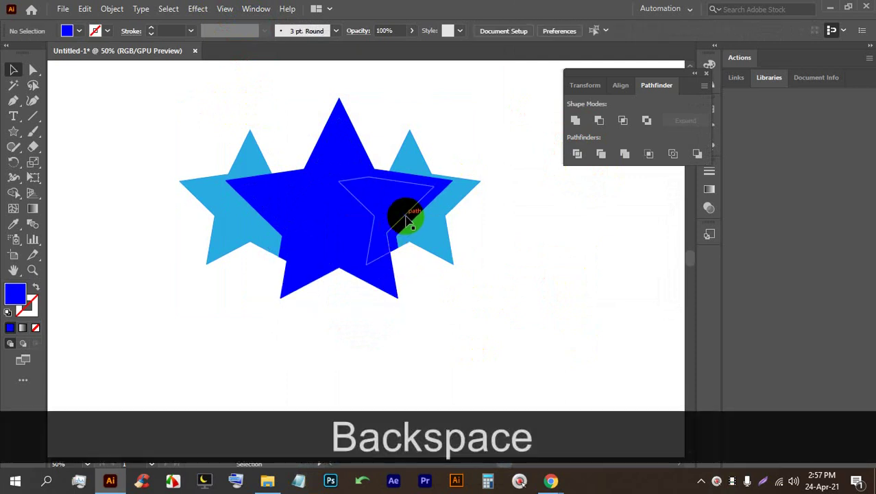
click(408, 218)
key(BackSpace)
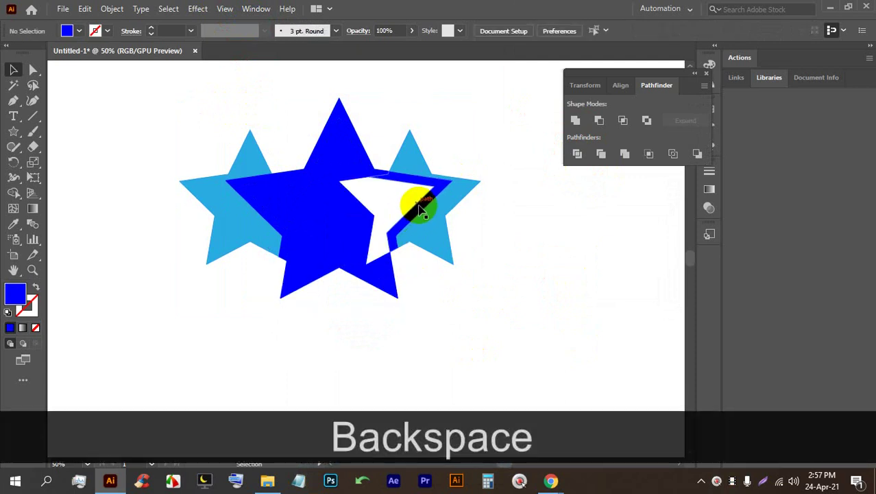
key(ctrl+z)
key(ctrl+z)
key(ctrl+z)
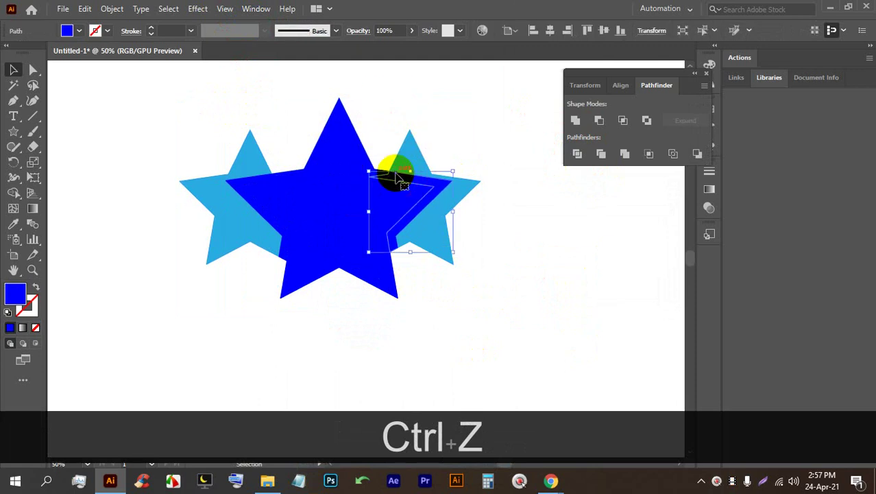
Step: Delete the remaining offset bands on both sides and above the centre star to leave an even gap around it
key(BackSpace)
click(379, 173)
key(BackSpace)
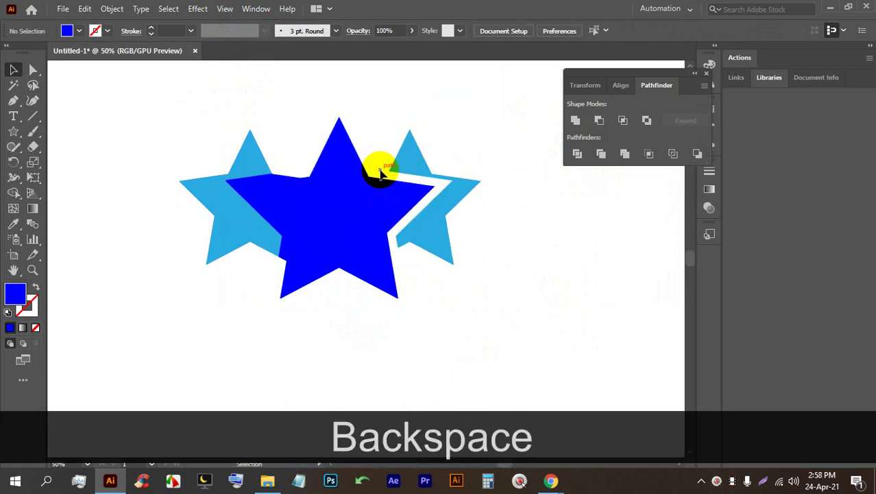
click(260, 182)
key(BackSpace)
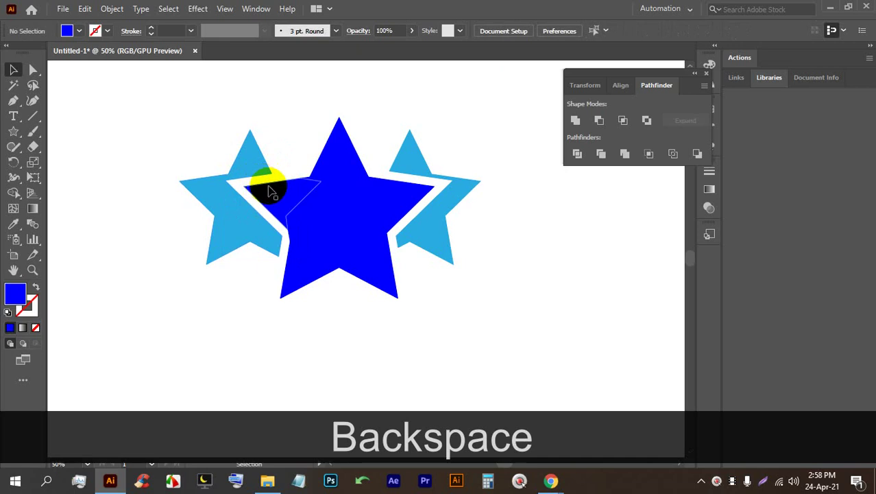
Step: Select all the star shapes and fill them with the default white-to-black linear gradient
scroll(445, 237, down, 1)
scroll(445, 238, up, 1)
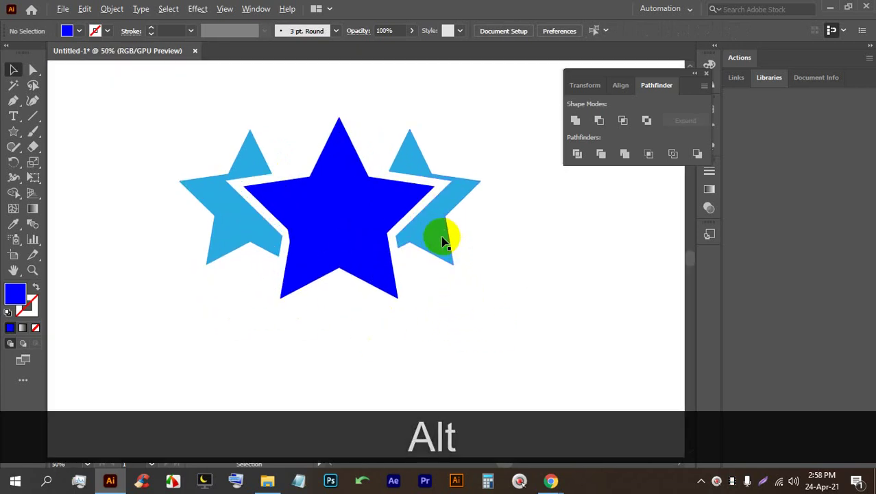
drag(445, 239, 374, 250)
drag(470, 269, 212, 144)
click(31, 209)
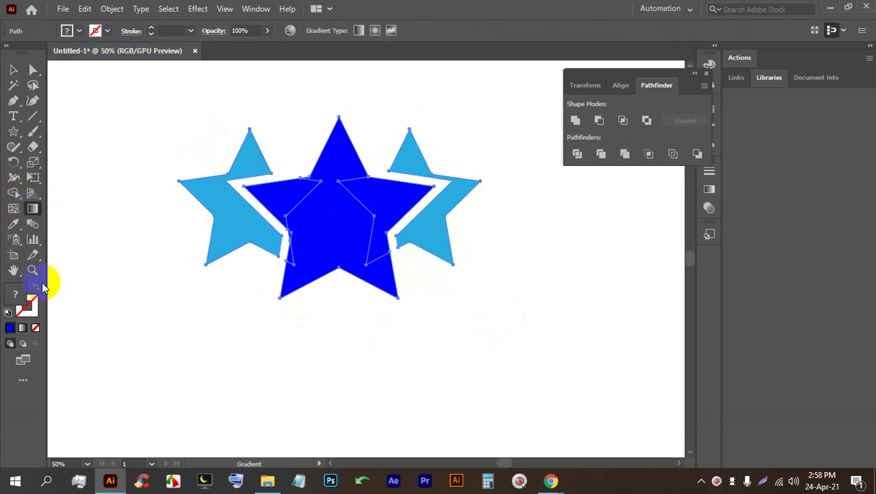
click(23, 328)
click(559, 270)
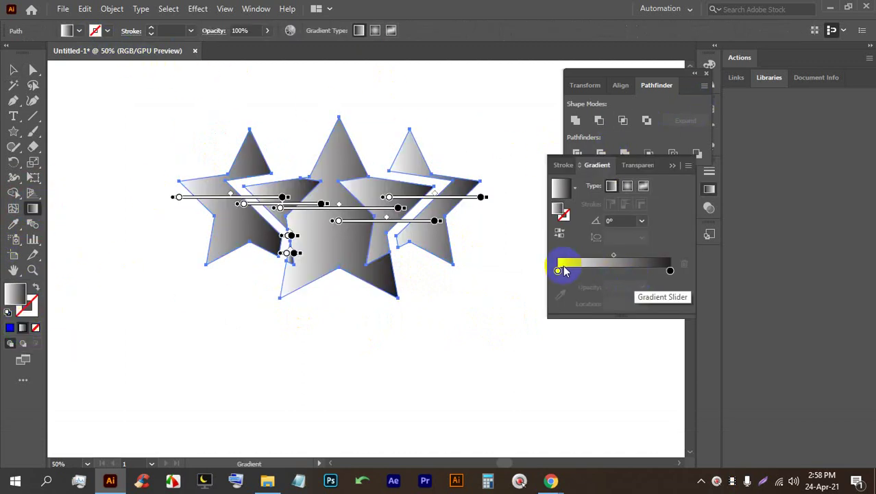
Step: Try recolouring the gradient's white stop to blue 0084E9 in RGB mode
double_click(559, 271)
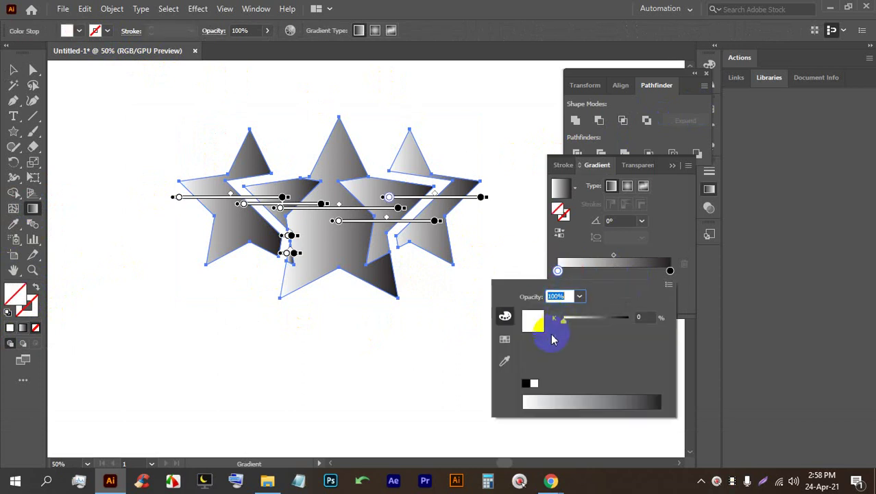
click(669, 284)
click(700, 299)
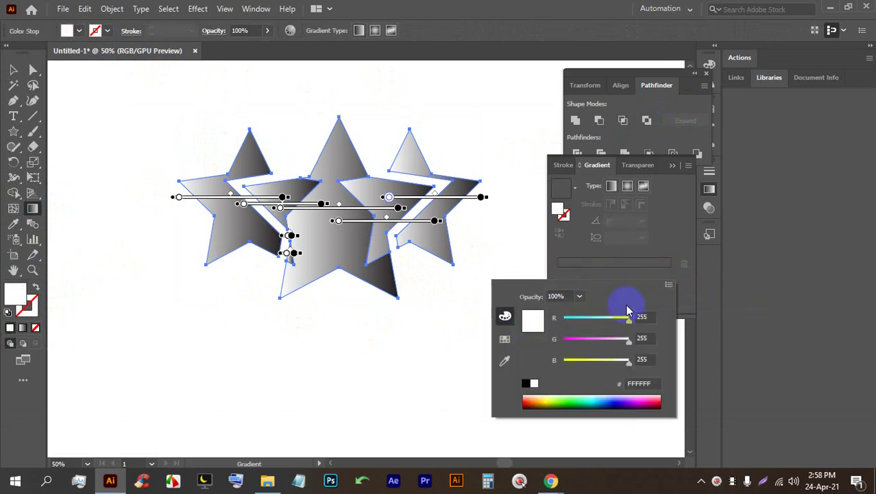
click(607, 398)
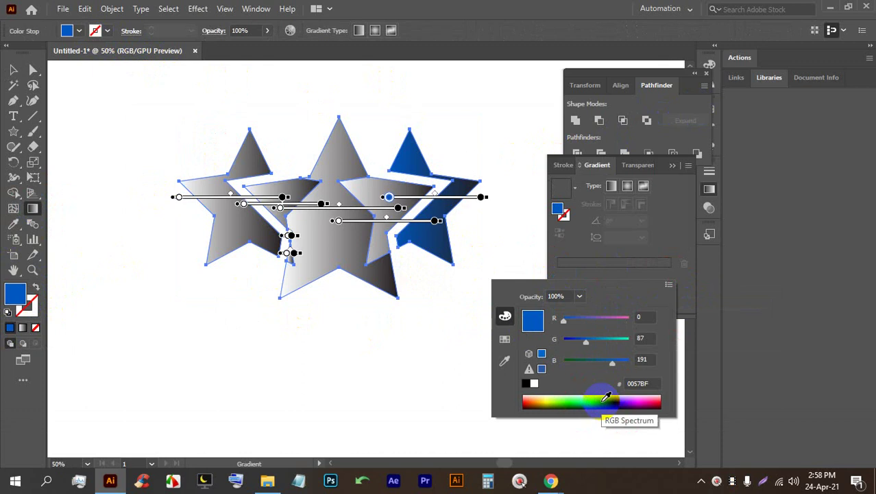
click(606, 397)
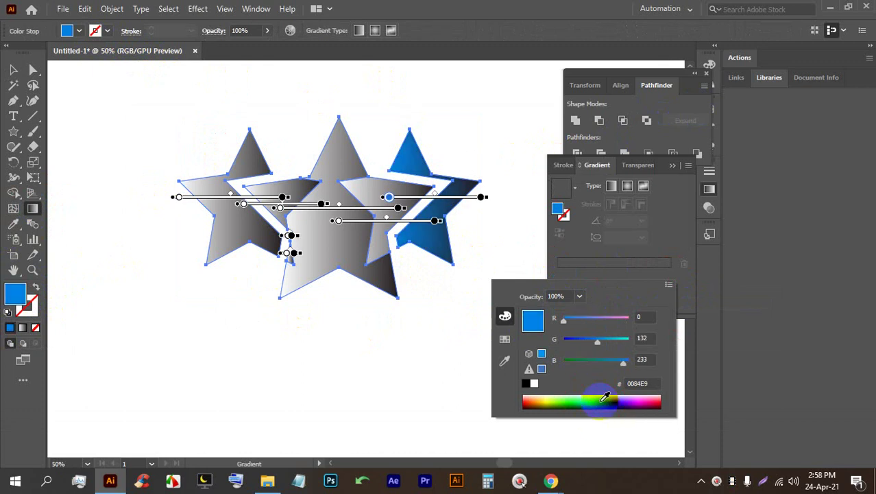
click(670, 220)
click(670, 168)
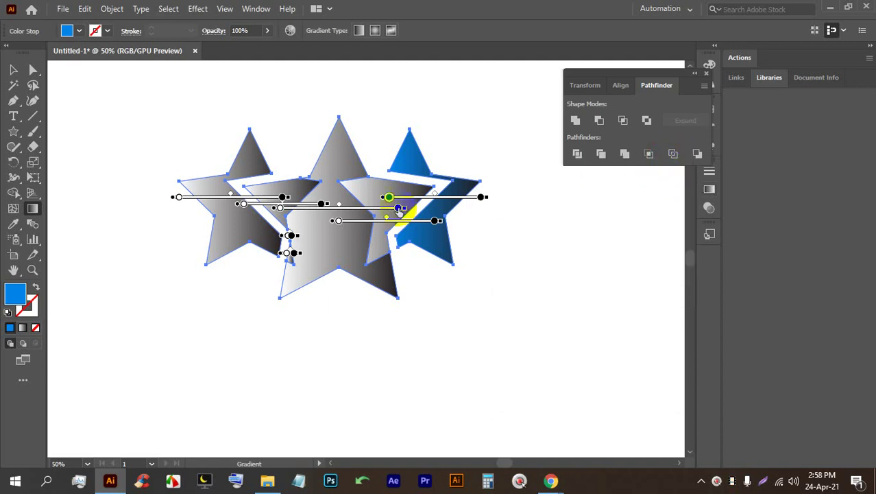
Step: Reapply the default white-to-black gradient to the stars and recolour its black stop with the light blue swatch
click(23, 327)
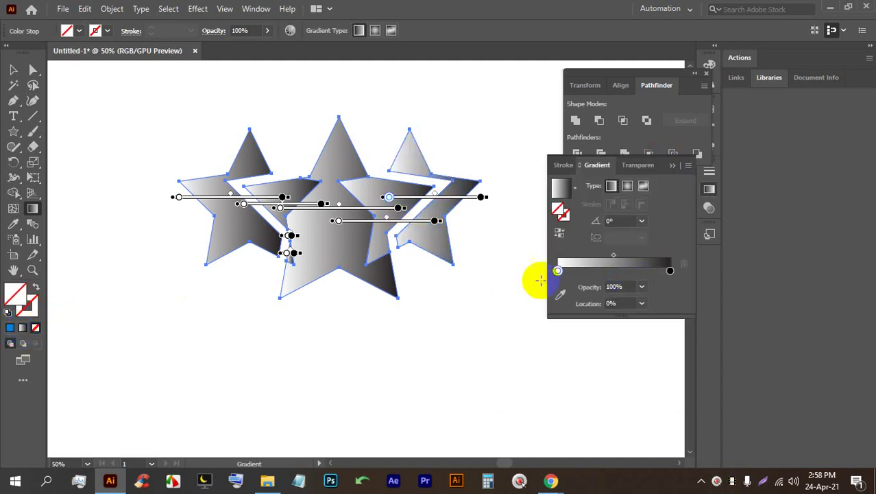
click(558, 271)
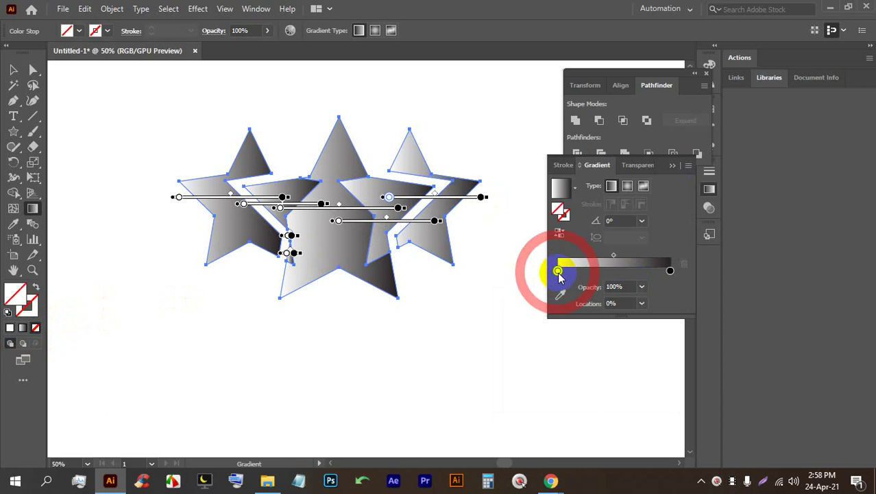
double_click(671, 272)
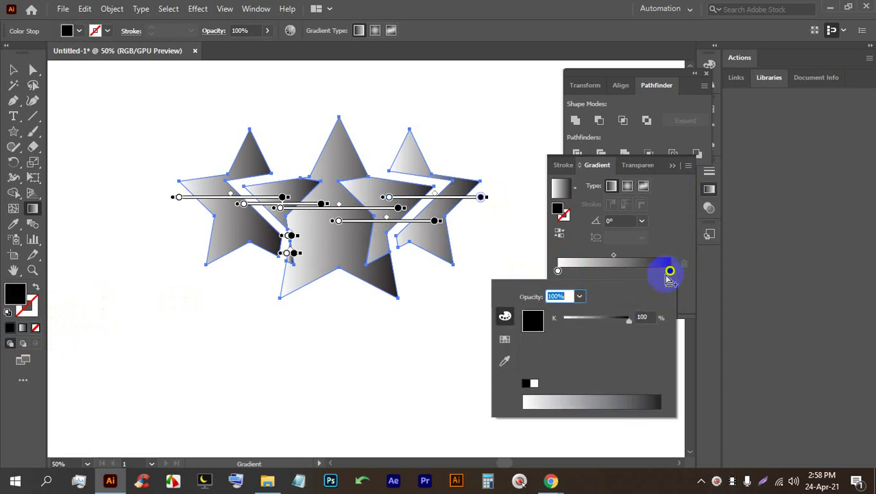
click(668, 284)
click(710, 304)
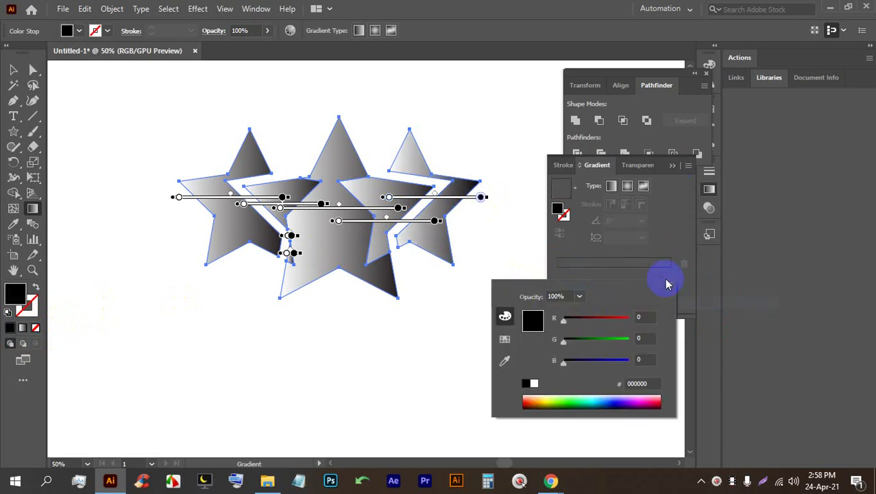
click(591, 398)
click(505, 339)
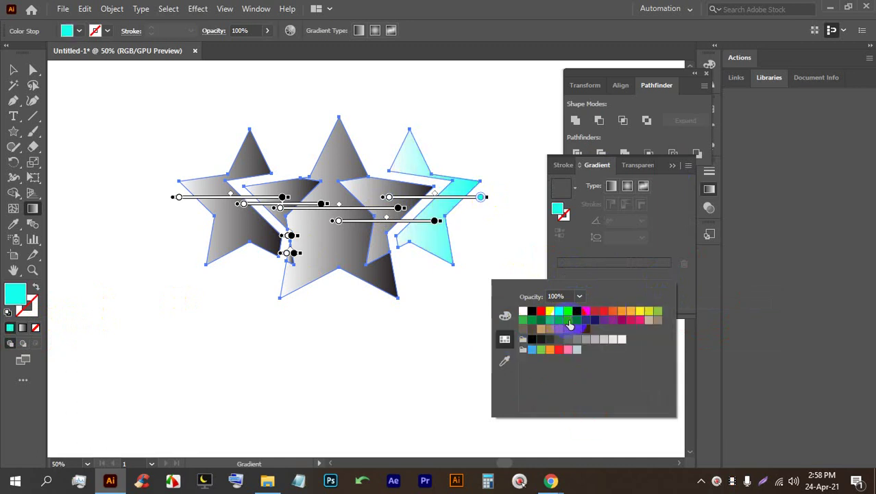
click(533, 350)
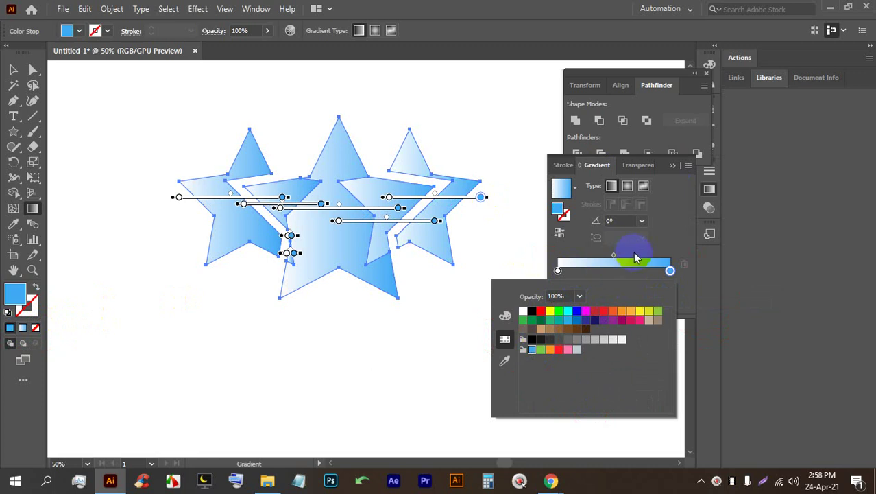
click(632, 248)
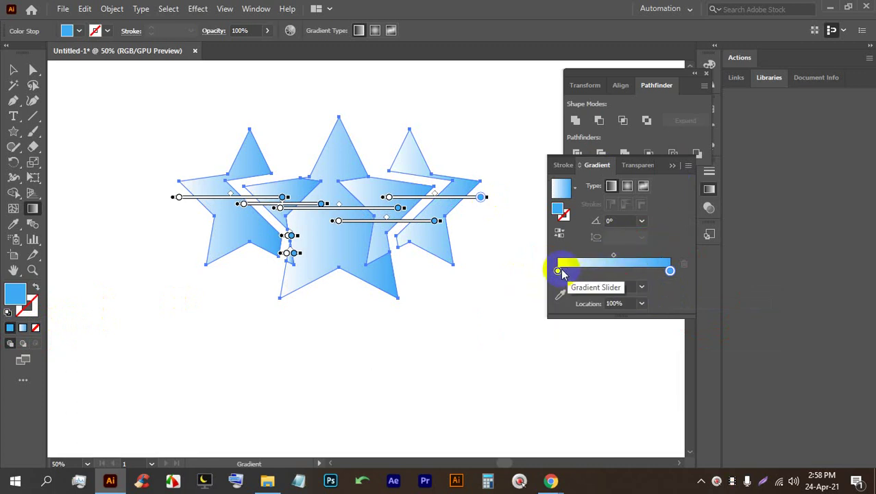
Step: Shift the gradient midpoint to 13.1285% and run the gradient downward across all the stars at about -101.8°
drag(616, 260, 573, 261)
click(10, 68)
drag(117, 87, 461, 238)
click(31, 209)
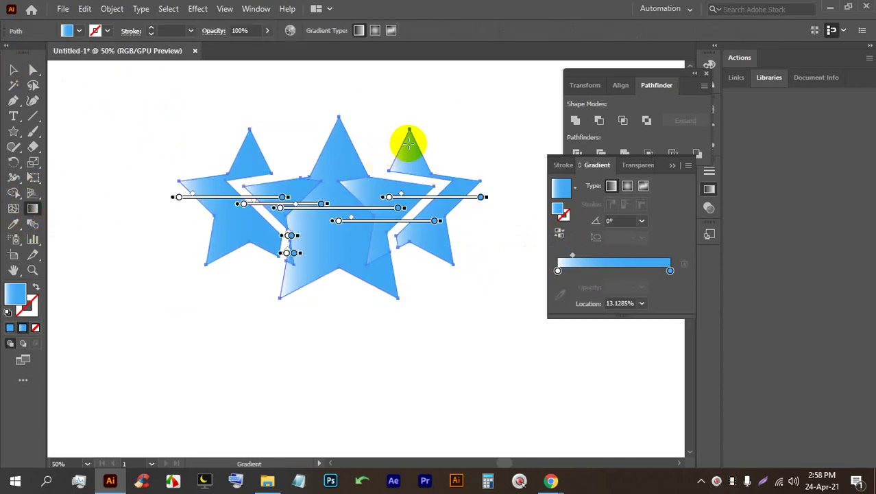
mouse_move(409, 135)
mouse_down()
mouse_move(254, 274)
mouse_move(292, 324)
mouse_up()
mouse_move(376, 67)
mouse_down()
mouse_move(274, 287)
mouse_move(284, 366)
mouse_move(307, 386)
mouse_up()
click(12, 69)
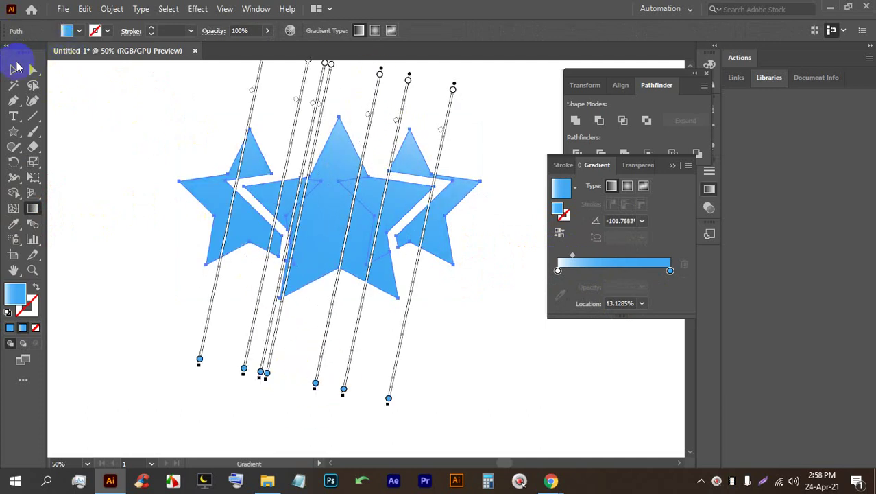
click(172, 118)
Step: Examine the gradient fill across the three stars and the centre star's separate pieces
scroll(299, 156, down, 2)
scroll(397, 198, up, 2)
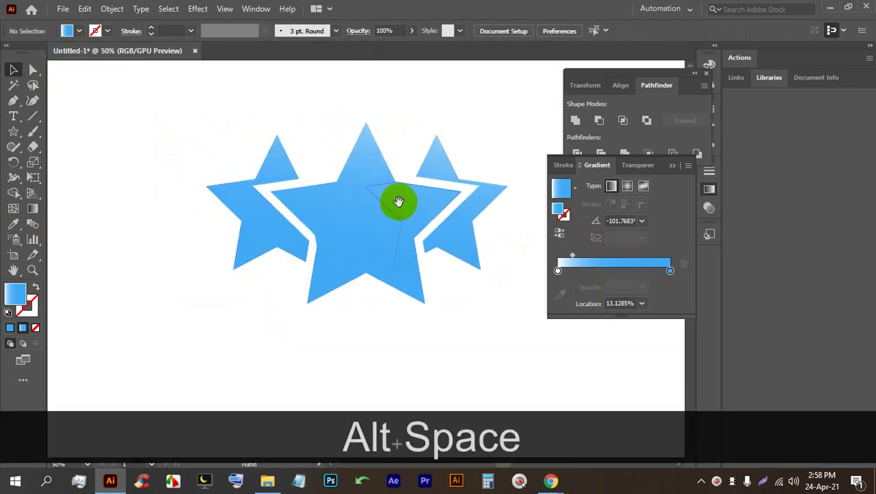
drag(397, 198, 304, 194)
click(438, 225)
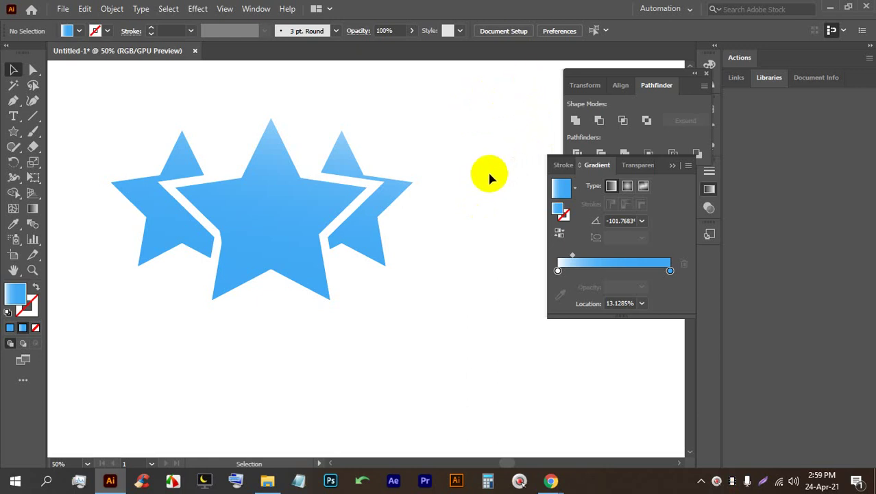
alt+scroll(319, 231, down, 2)
alt+scroll(342, 281, up, 2)
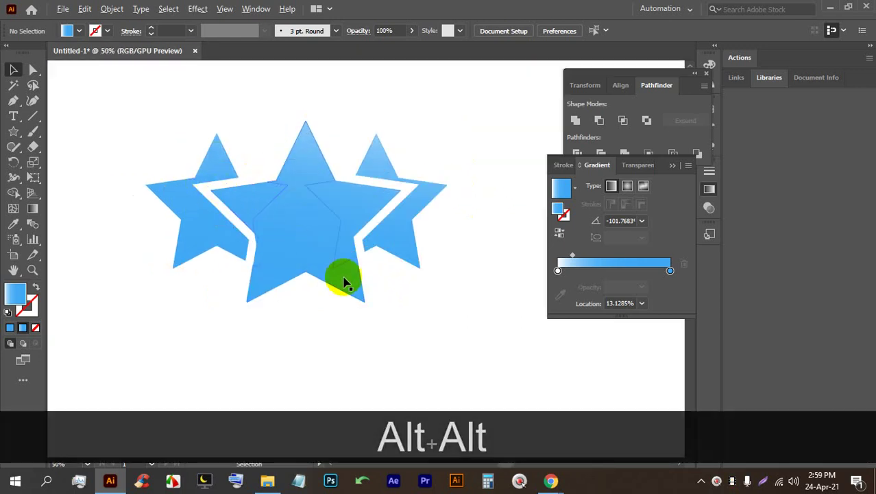
click(168, 172)
drag(295, 124, 275, 208)
alt+scroll(312, 201, down, 1)
alt+scroll(362, 190, up, 1)
click(362, 190)
alt+scroll(300, 292, up, 1)
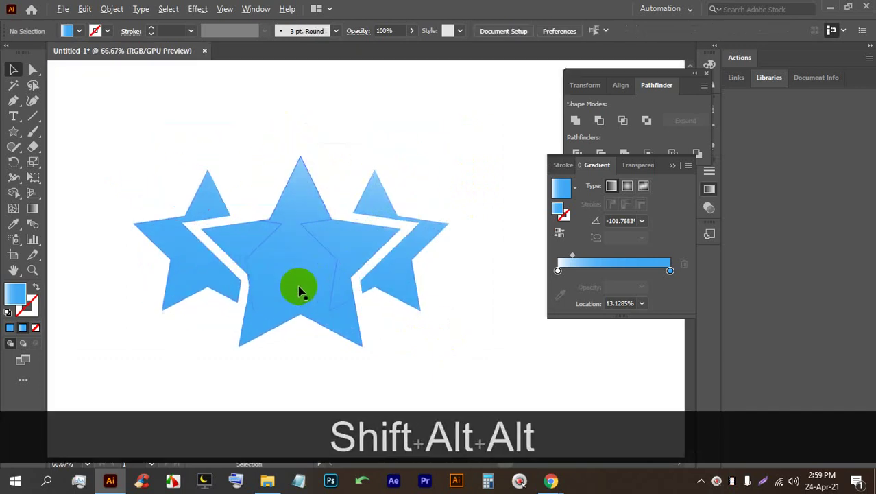
Step: Select all the star pieces and merge them with the Pathfinder Unite operation
drag(367, 345, 343, 293)
drag(428, 329, 131, 113)
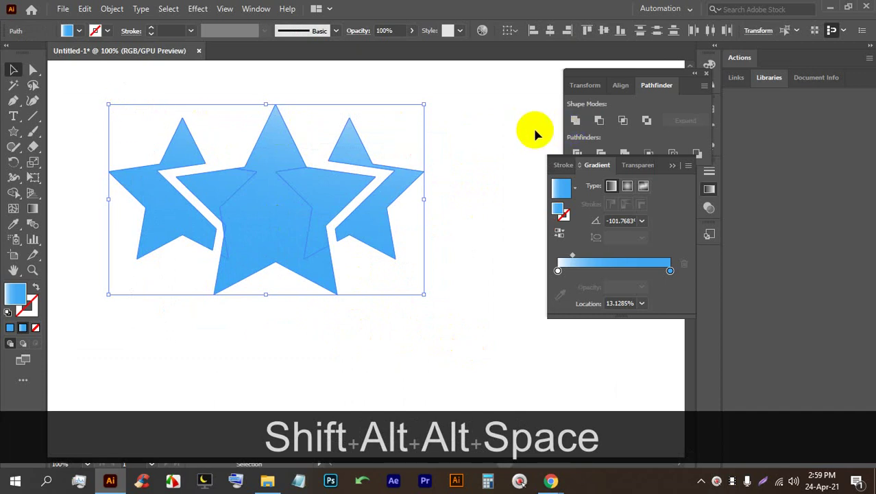
click(577, 120)
click(479, 125)
Step: Redraw the blue gradient on the united star logo from its upper tip downward at about -85°
click(134, 171)
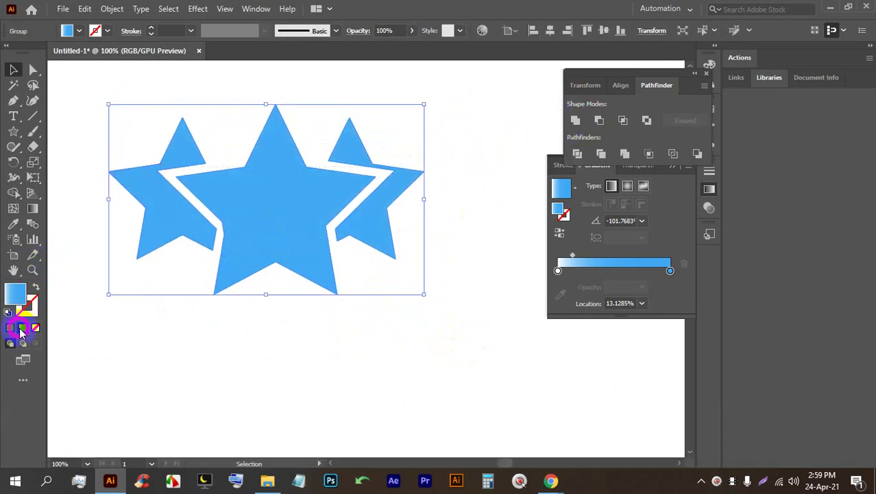
click(32, 208)
drag(292, 118, 231, 307)
drag(256, 170, 279, 297)
click(13, 69)
click(456, 152)
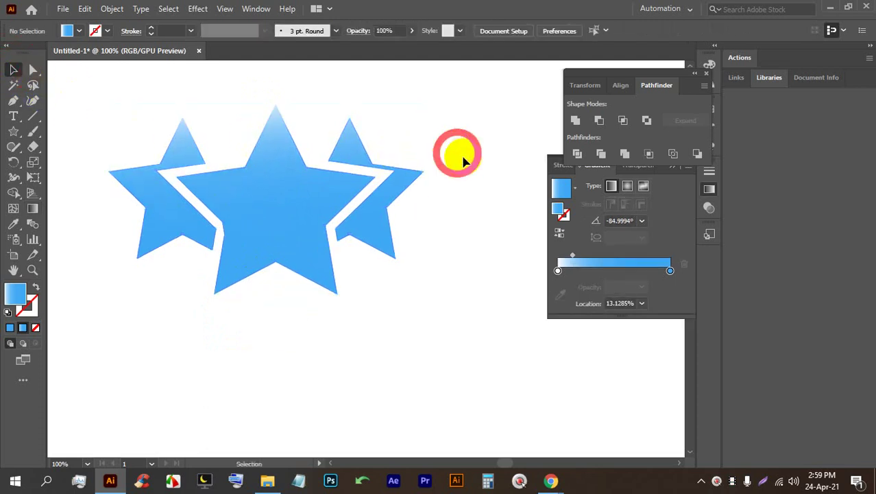
Step: Draw a tall rectangle with the blue gradient fill on the empty artboard area beside the star logo
scroll(489, 221, down, 1)
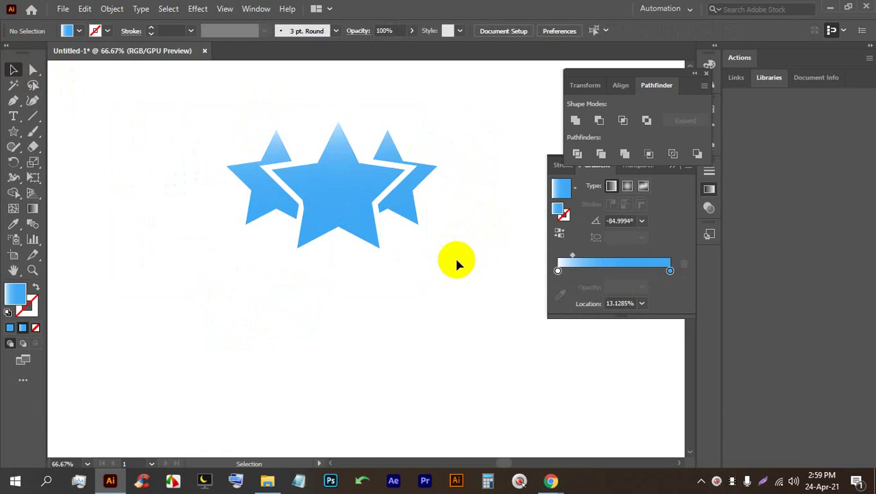
scroll(369, 160, down, 1)
scroll(371, 177, down, 3)
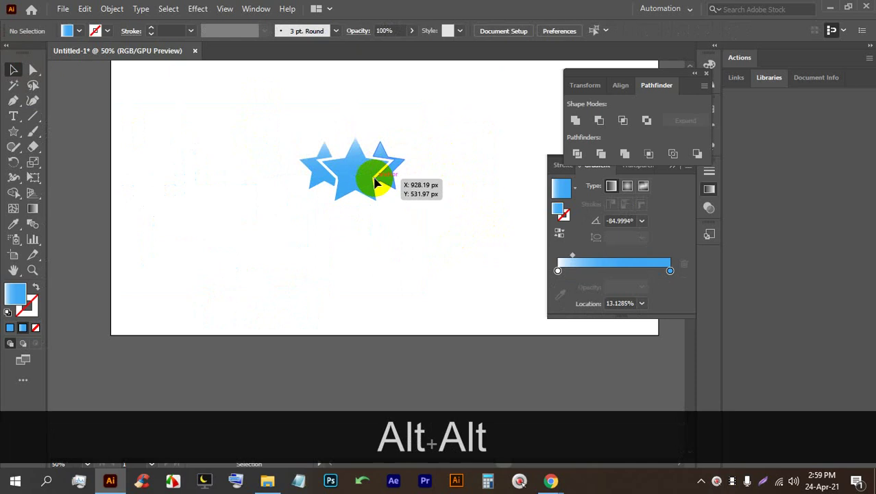
scroll(373, 206, up, 3)
drag(370, 233, 156, 138)
key(space)
drag(441, 215, 209, 194)
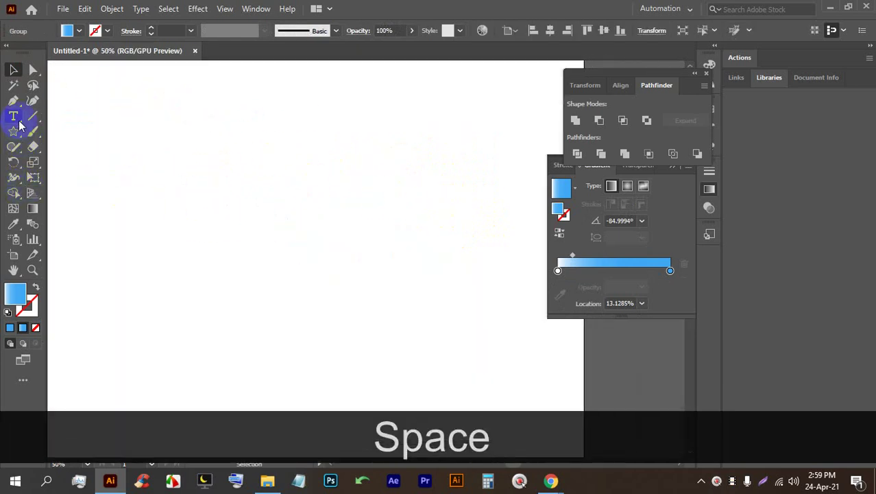
drag(19, 131, 68, 130)
drag(200, 129, 377, 360)
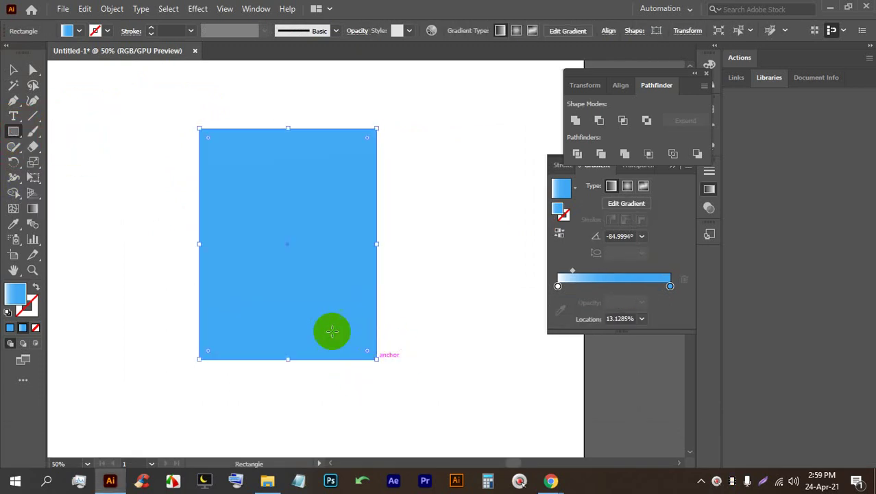
Step: Round all four corners of the tall blue rectangle slightly
scroll(292, 133, up, 1)
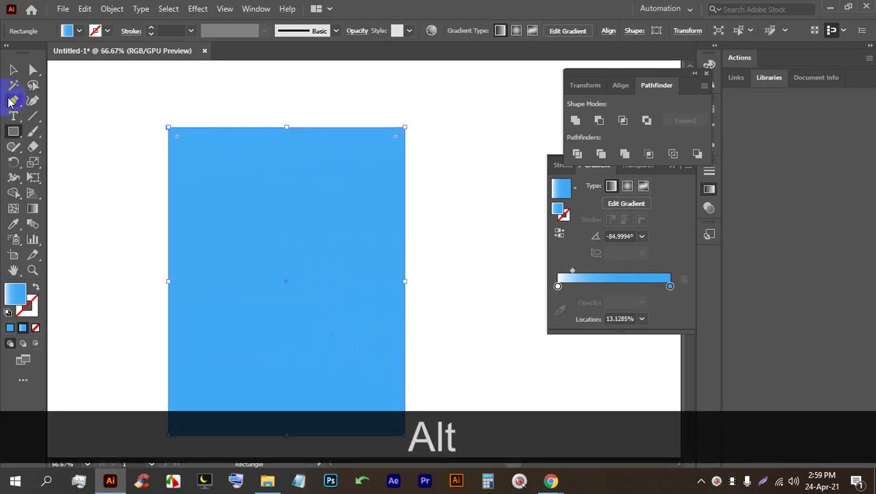
click(33, 70)
drag(177, 137, 181, 147)
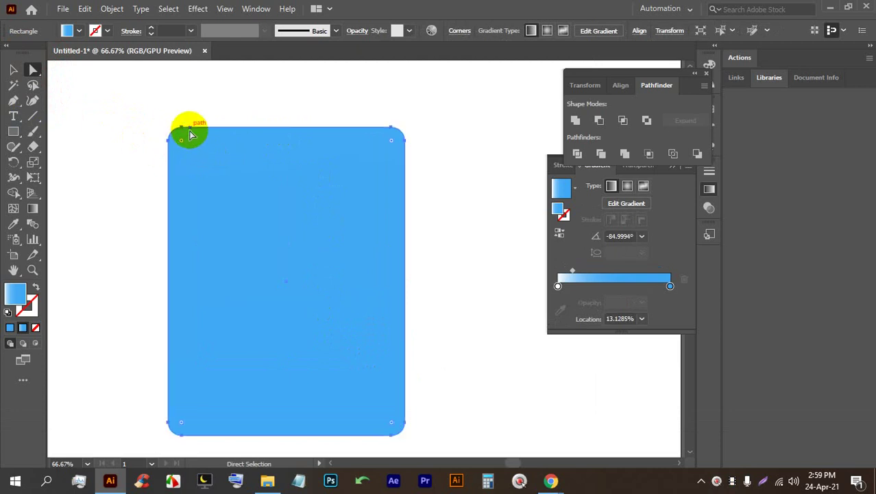
click(209, 110)
Step: Draw a narrow upright rounded rectangle across the blue page's upper edge near its left corner, with a 1 pt black stroke
scroll(287, 114, up, 1)
drag(13, 131, 44, 147)
drag(138, 124, 147, 156)
click(77, 31)
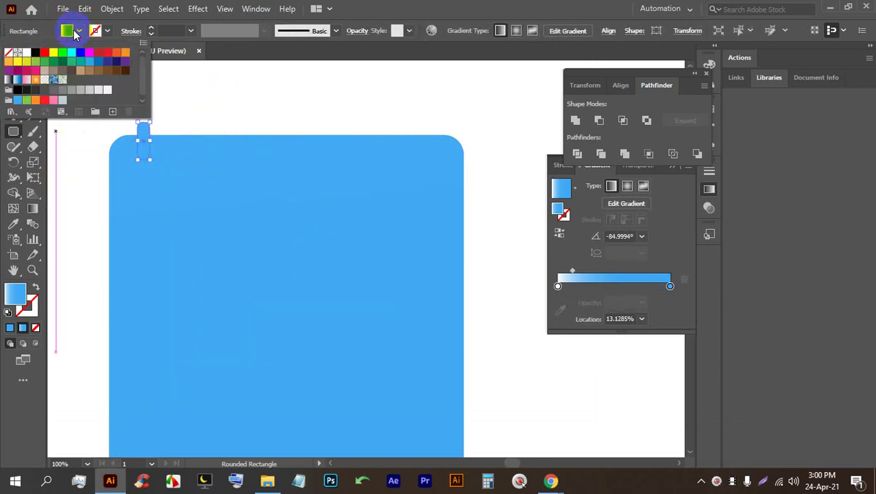
click(152, 31)
click(152, 31)
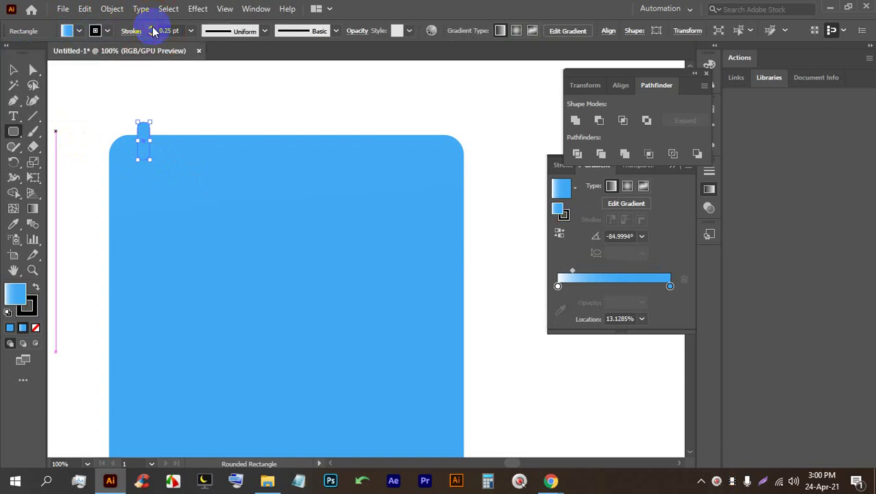
Step: Duplicate the small rounded rectangle horizontally to its right along the page's upper edge
click(13, 70)
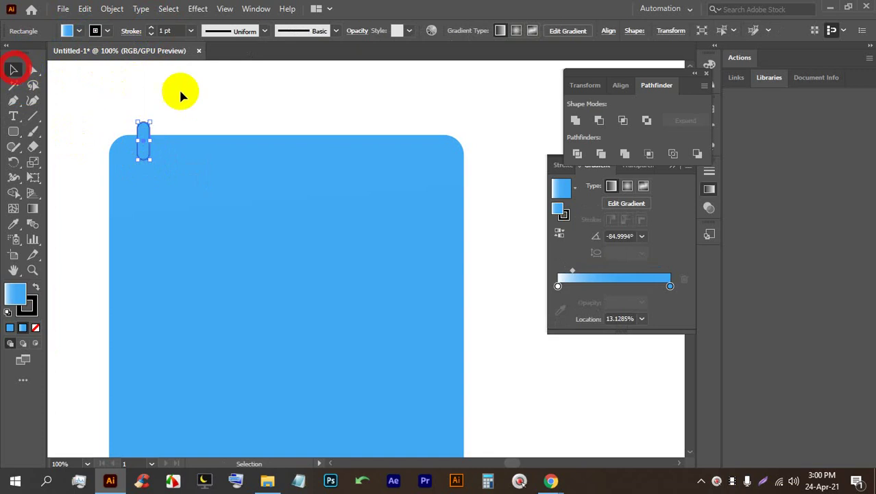
click(166, 130)
click(146, 135)
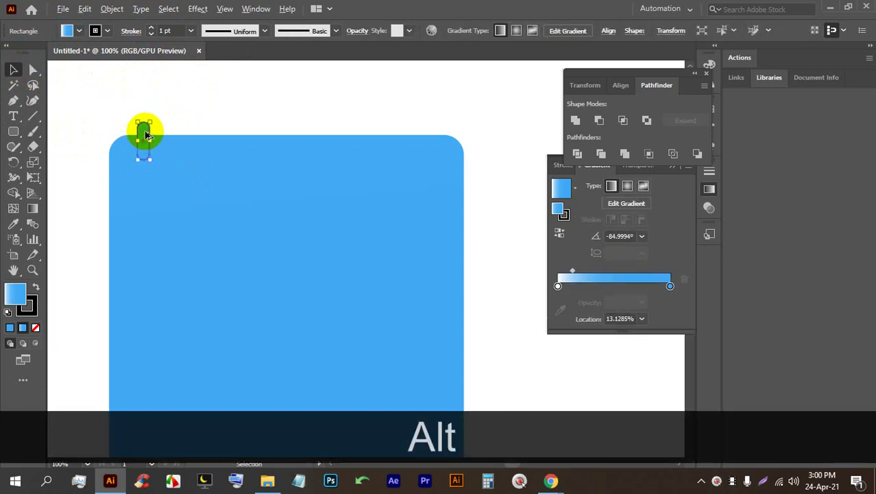
drag(145, 135, 190, 131)
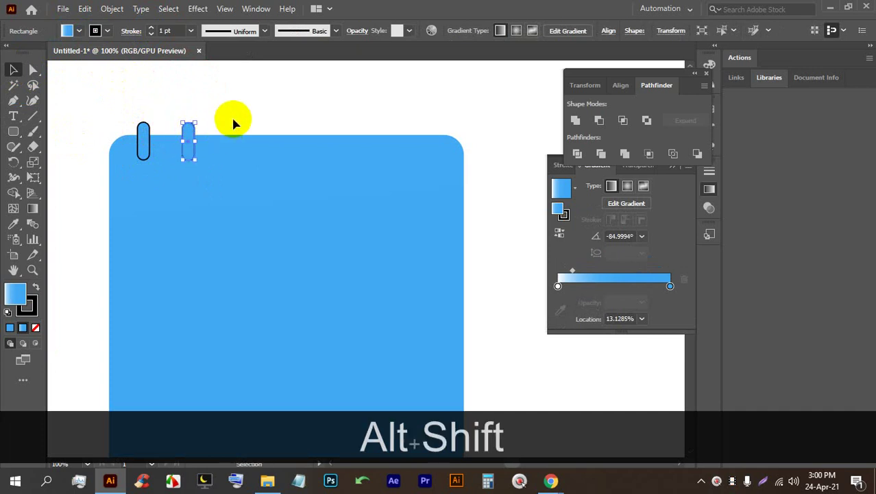
Step: Repeat the horizontal duplication of the small rounded rectangle until five evenly spaced slots line the page's upper edge
key(ctrl+alt+shift+d)
key(ctrl+d)
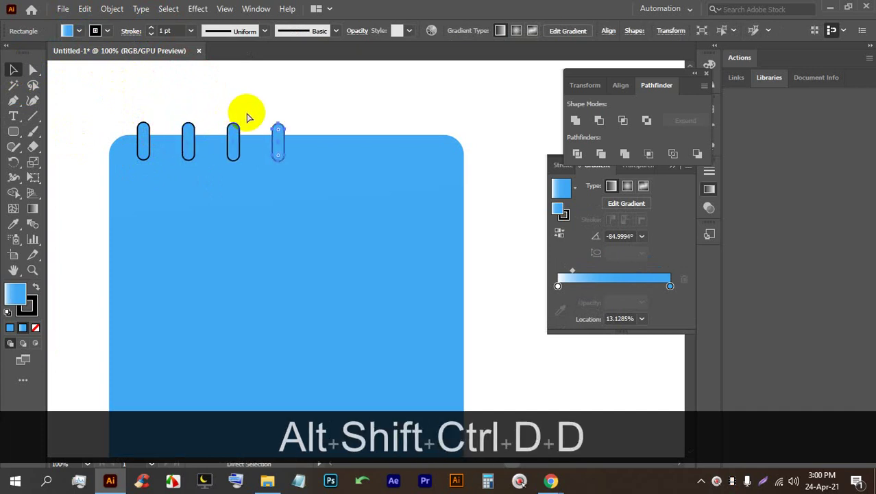
key(ctrl+d)
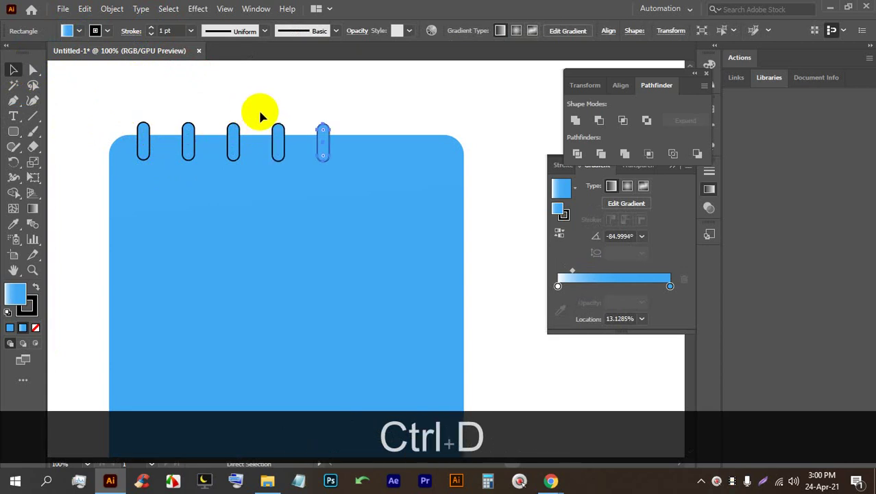
click(354, 103)
Step: Narrow the blue page so it ends just past the fifth slot, and shorten it from its lower edge
scroll(282, 98, down, 2)
click(274, 204)
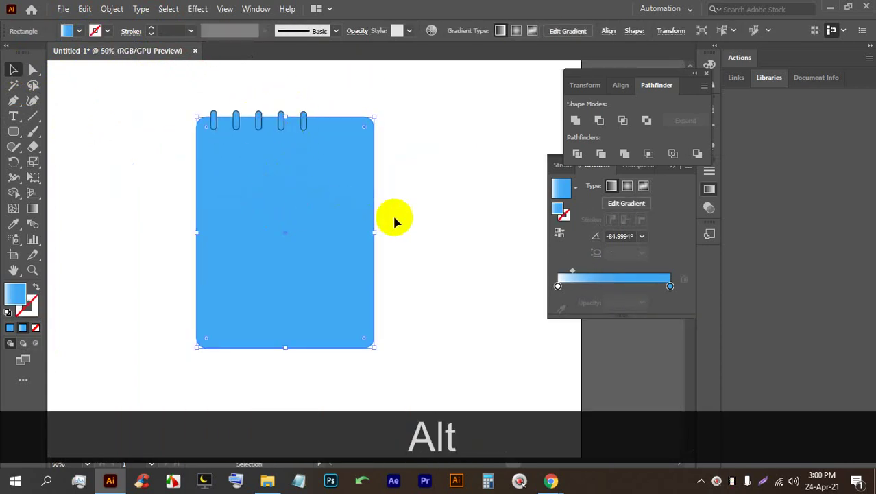
drag(376, 232, 324, 225)
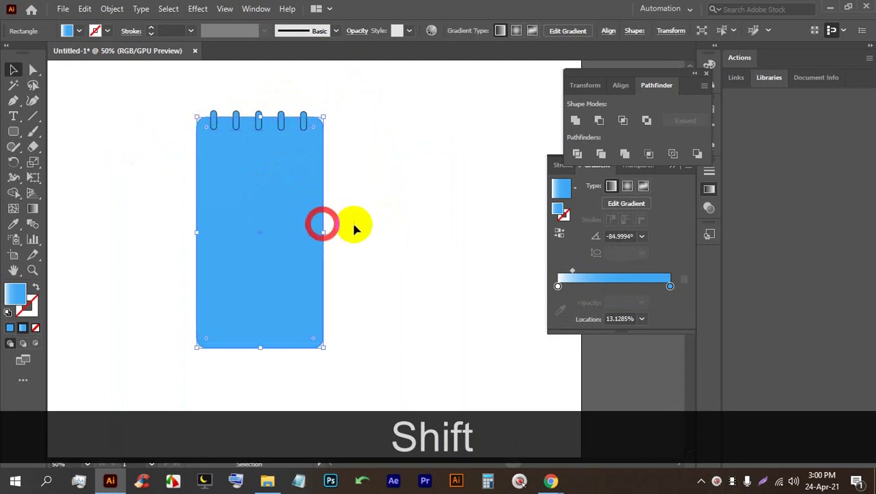
click(384, 218)
click(313, 221)
click(244, 226)
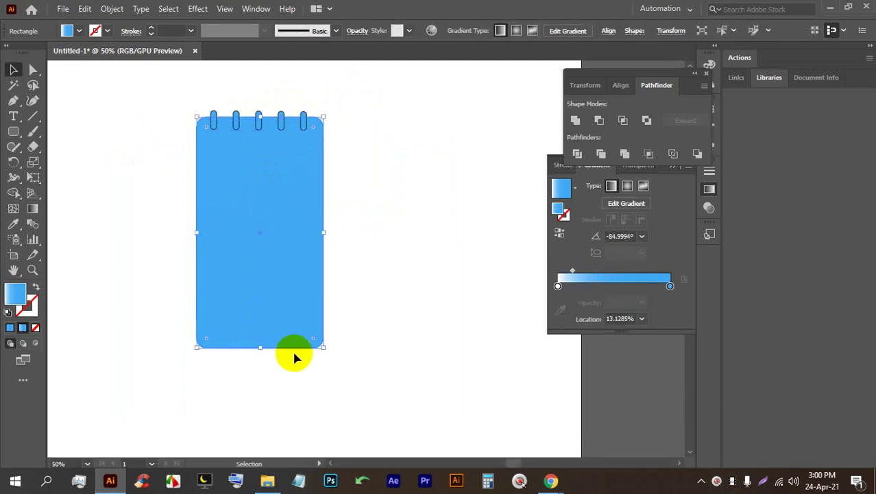
drag(261, 352, 256, 295)
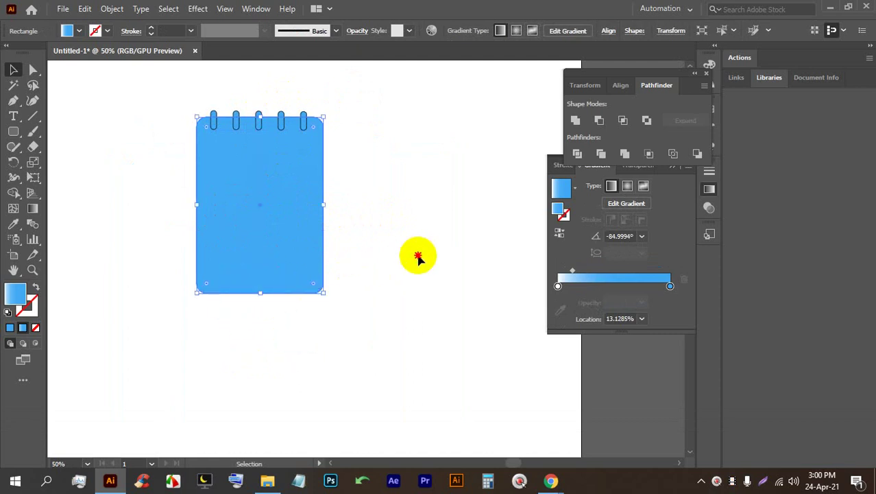
click(417, 255)
Step: Change the blue end stop of the gradient to red for the page and all five slots
scroll(241, 117, up, 1)
drag(240, 117, 395, 244)
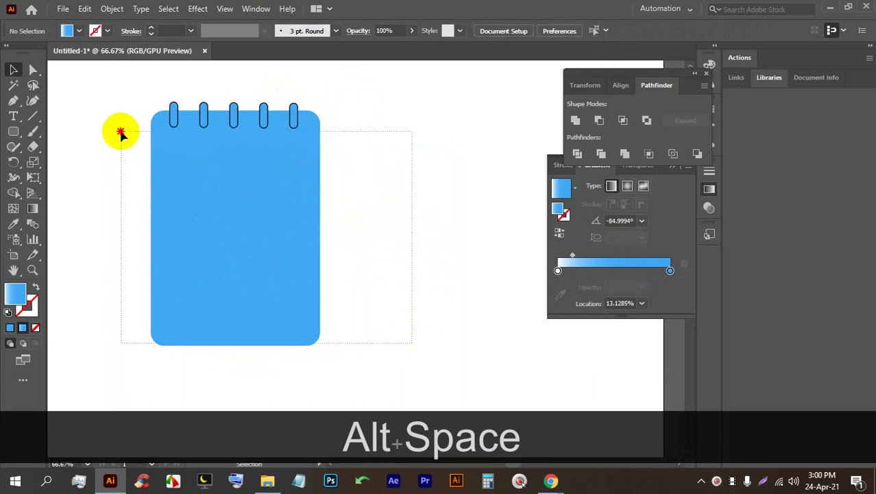
drag(122, 134, 158, 120)
click(32, 208)
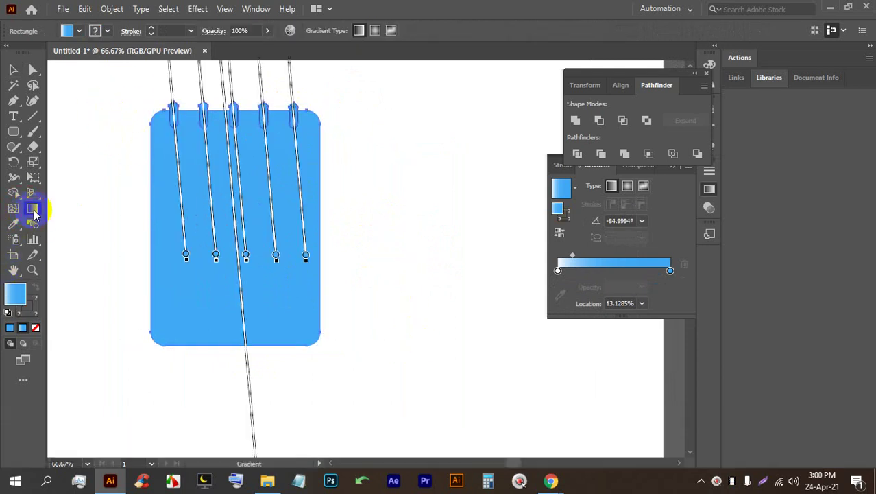
click(670, 271)
double_click(670, 271)
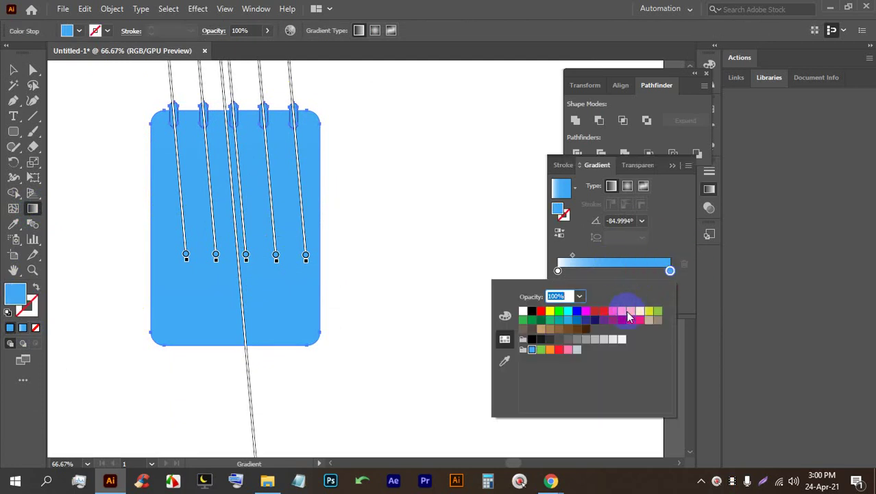
click(604, 311)
Step: Change the gradient's white start stop to yellow and move the midpoint to about 52%
click(557, 271)
double_click(558, 271)
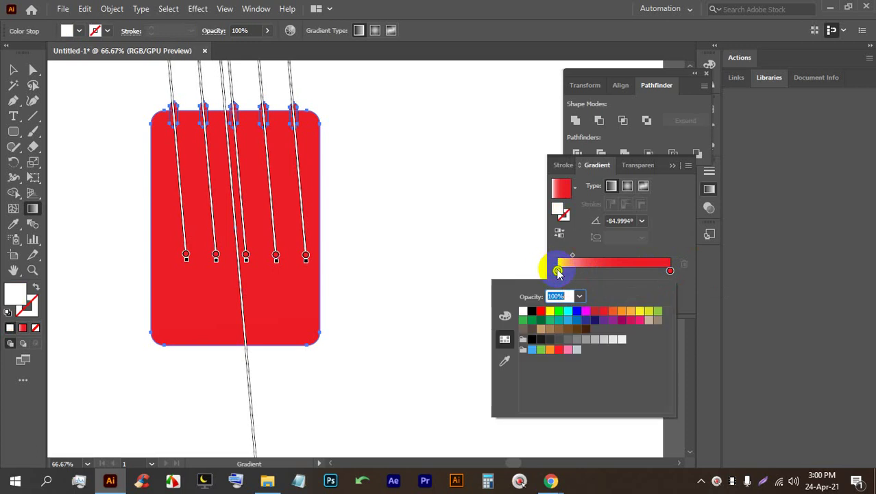
click(639, 312)
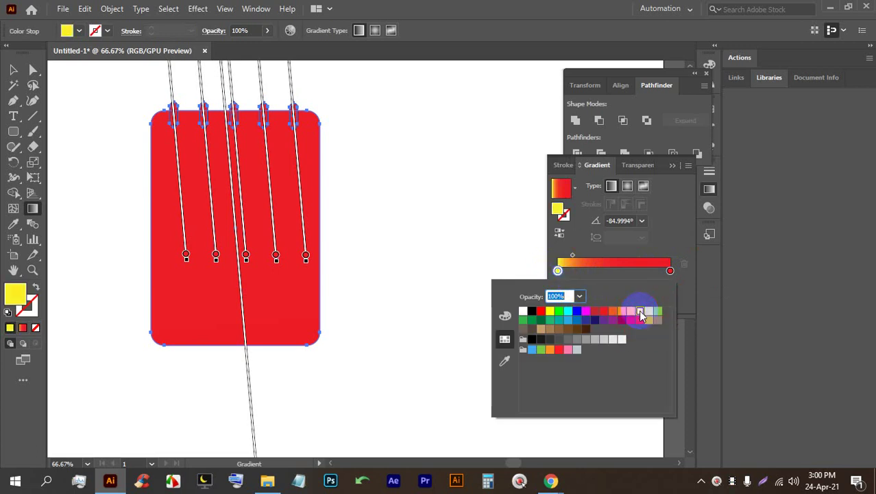
drag(573, 258, 616, 255)
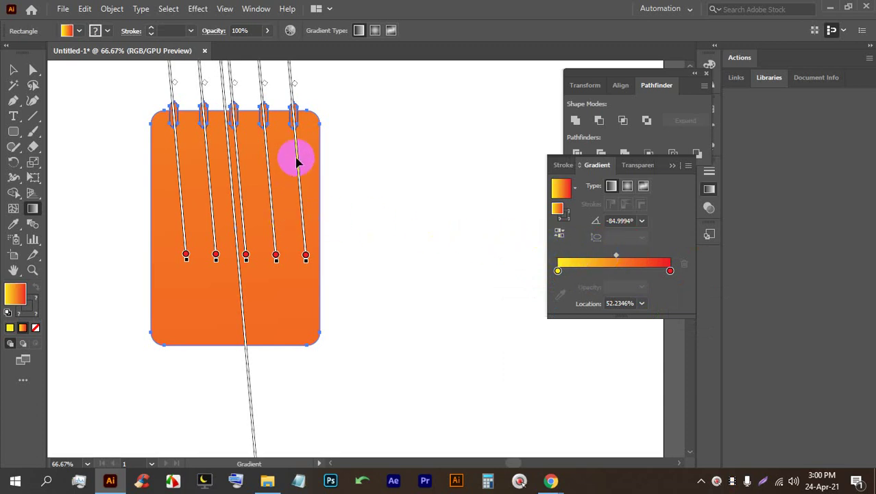
Step: Redraw the gradient almost vertically at about -88° across the page and slots, running from yellow above to red below
drag(317, 88, 186, 454)
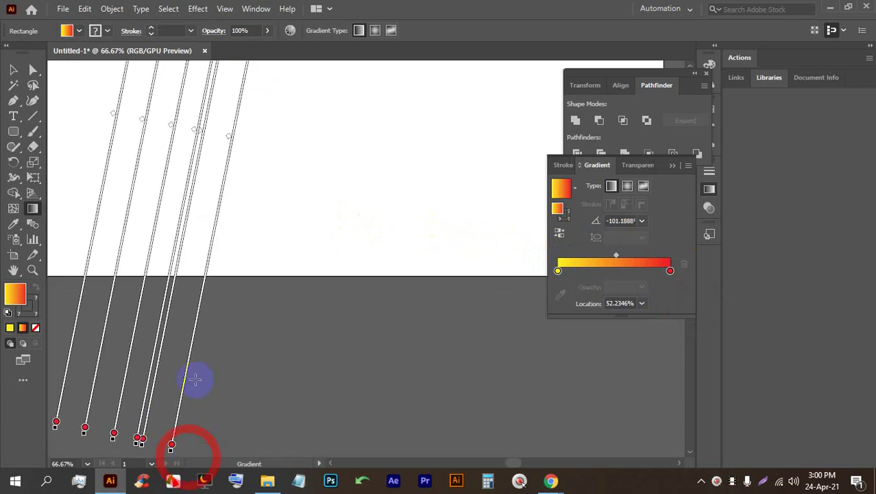
alt+scroll(235, 206, down, 3)
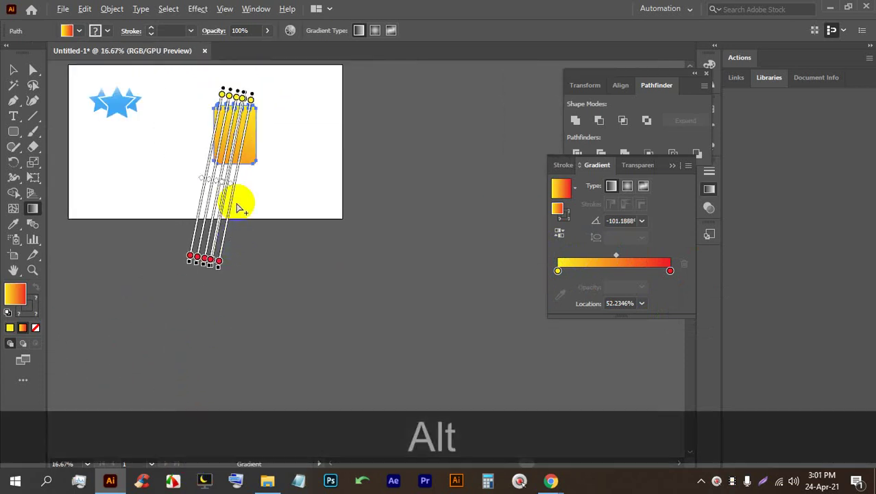
alt+scroll(215, 108, up, 3)
alt+scroll(273, 192, down, 3)
drag(270, 122, 273, 325)
click(13, 69)
click(213, 128)
Step: Draw a long, thin horizontal rounded rectangle across the page just below the binding slots
alt+scroll(284, 157, up, 3)
key(alt+space)
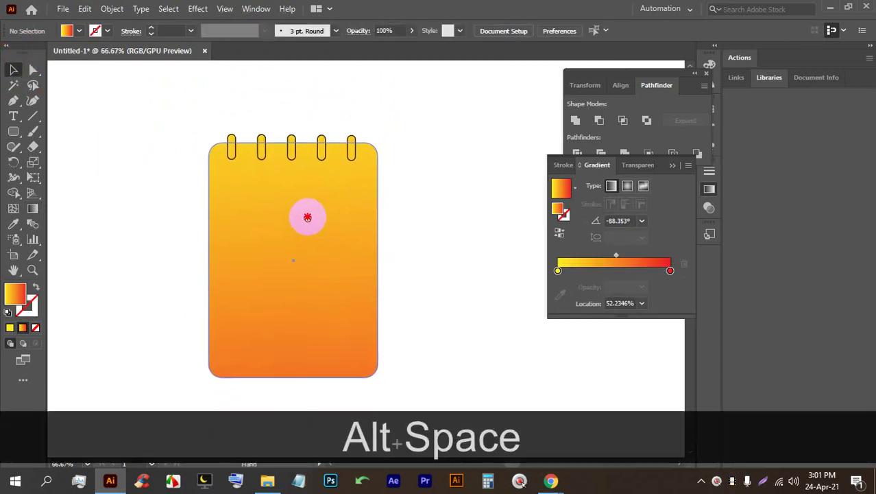
alt+scroll(327, 170, up, 1)
alt+scroll(326, 170, down, 1)
key(alt+space)
drag(387, 200, 318, 173)
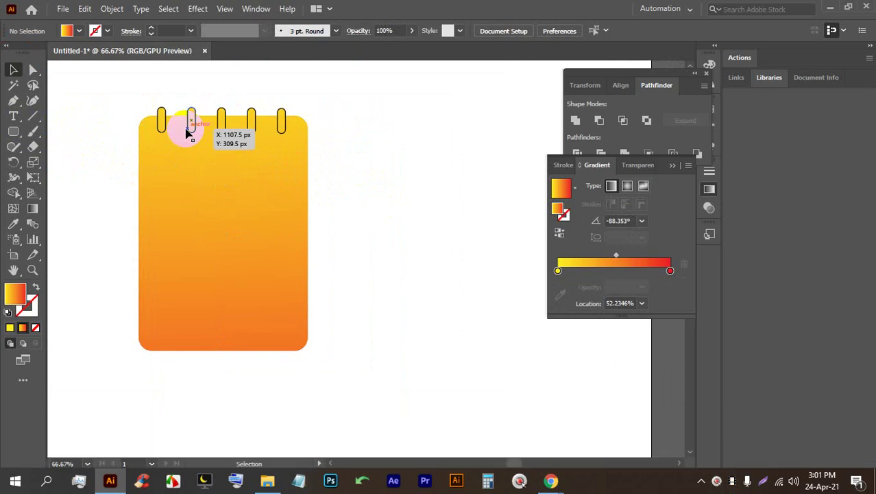
drag(13, 131, 69, 140)
drag(155, 156, 285, 169)
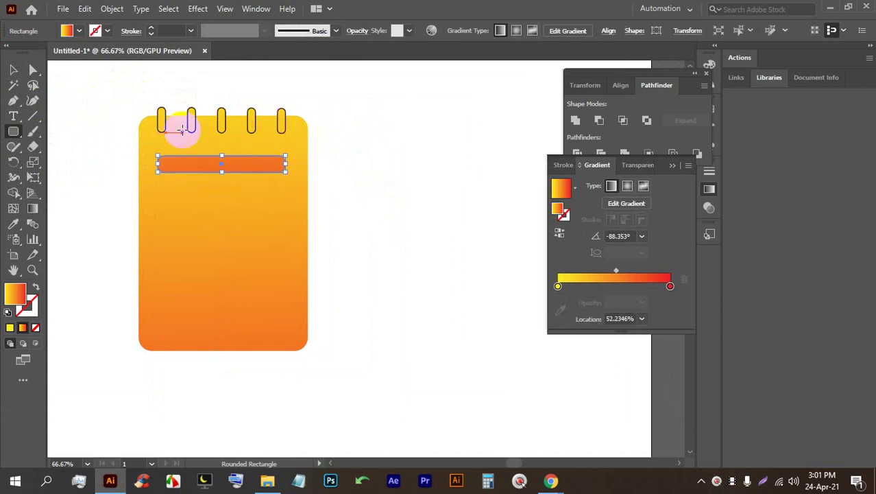
click(12, 69)
click(352, 195)
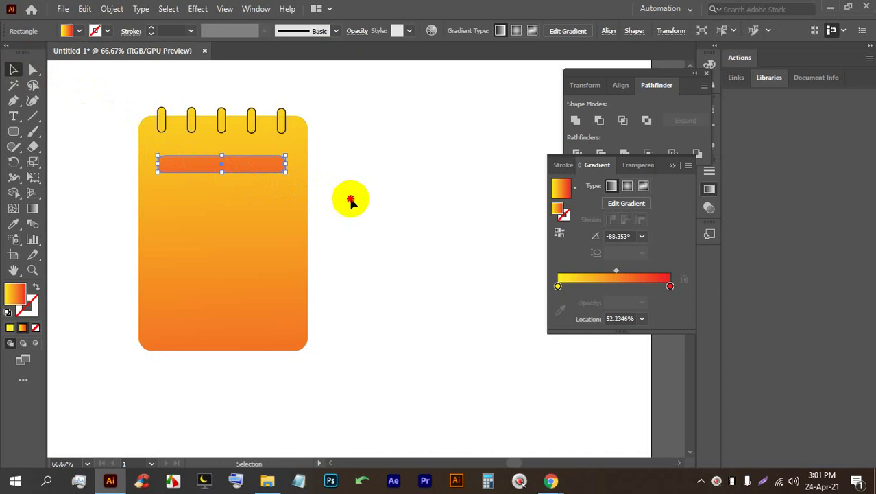
Step: Fill the horizontal bar with white sampled from the empty artboard using the Eyedropper
click(255, 166)
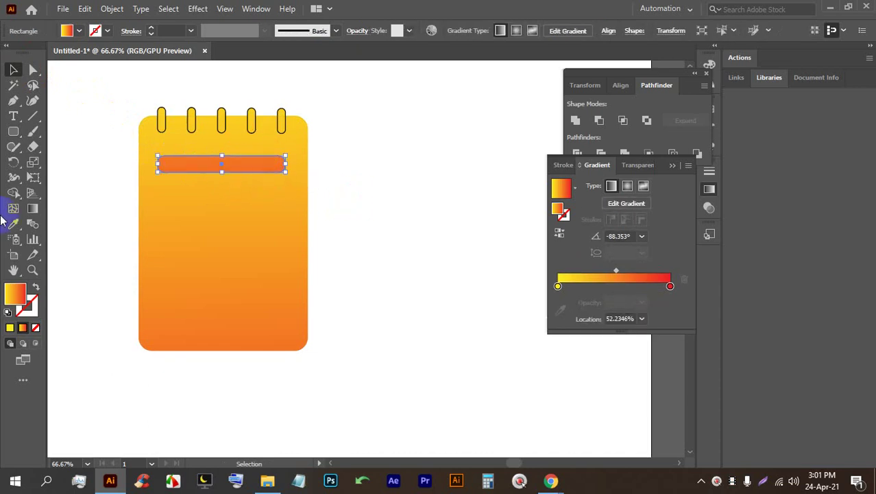
click(14, 226)
click(349, 201)
click(12, 69)
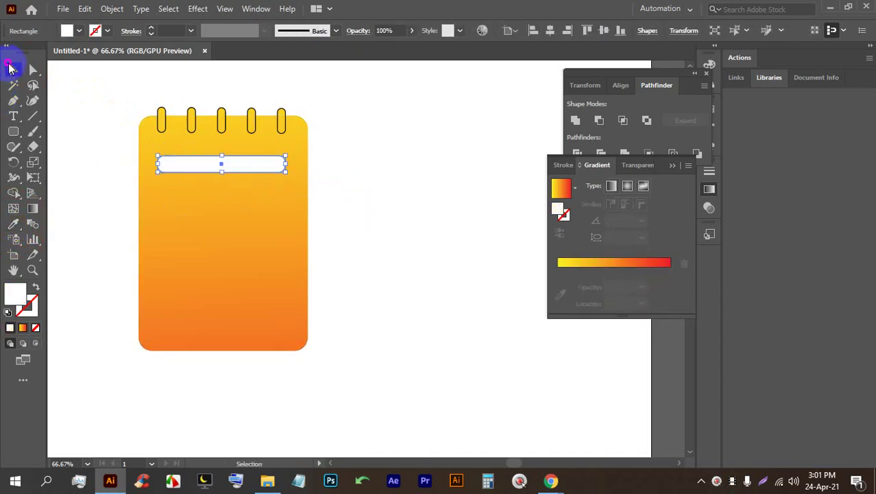
click(414, 196)
Step: Duplicate the white bar straight down and repeat the copy until the page holds four evenly spaced bars
drag(255, 165, 253, 200)
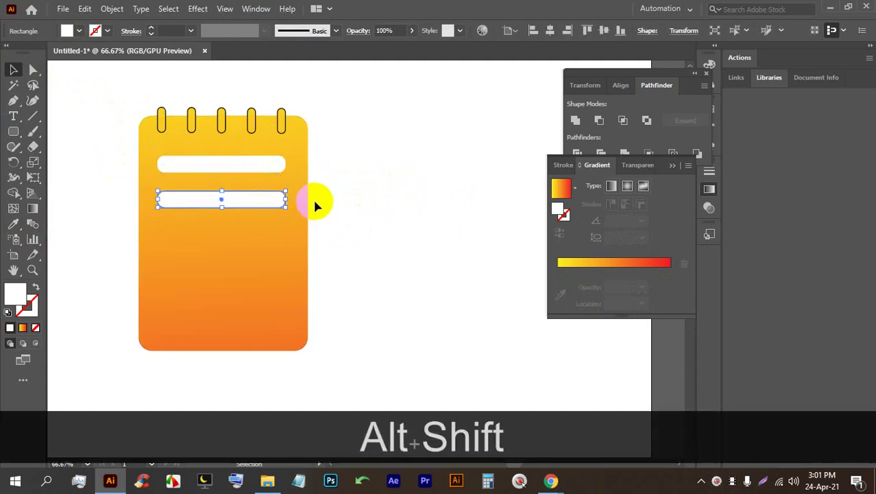
key(ctrl+d)
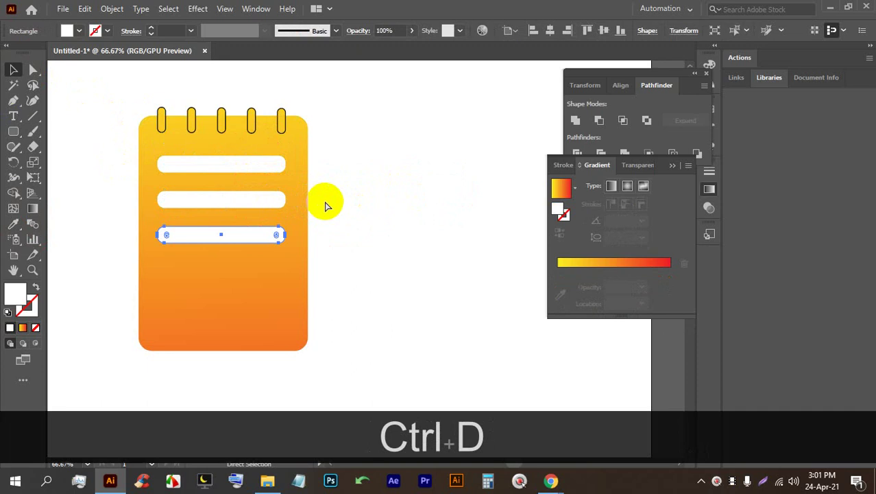
key(ctrl+d)
click(346, 200)
Step: Shorten the orange page from its lower edge so it ends a little below the fourth white bar
click(235, 309)
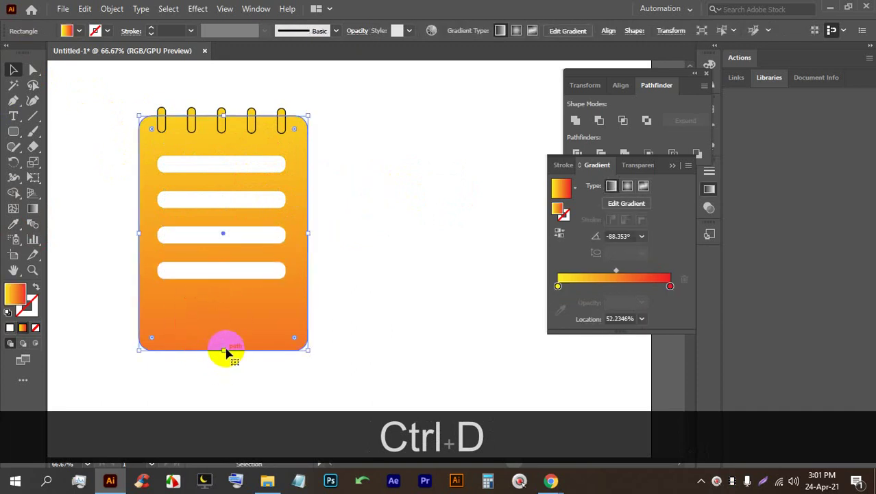
drag(223, 352, 224, 308)
click(342, 244)
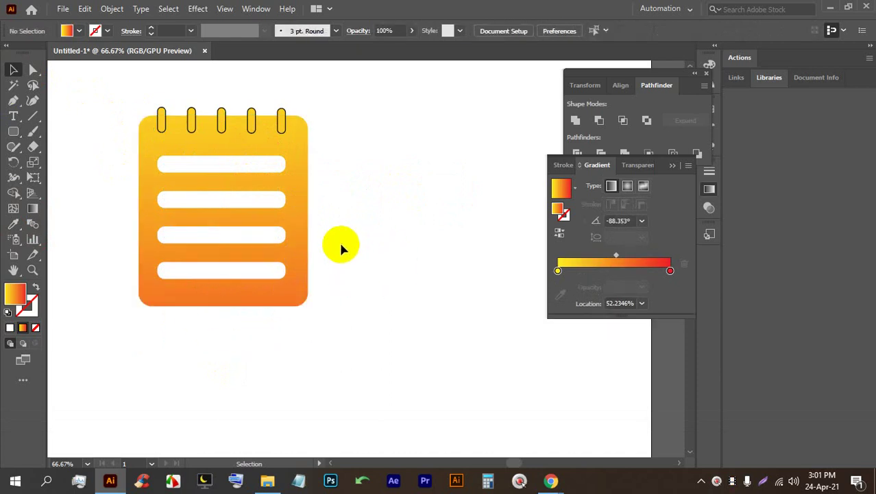
Step: Examine the orange notepad icon up close and its placement on the artboard
alt+scroll(255, 118, up, 1)
key(alt+space)
drag(255, 166, 282, 167)
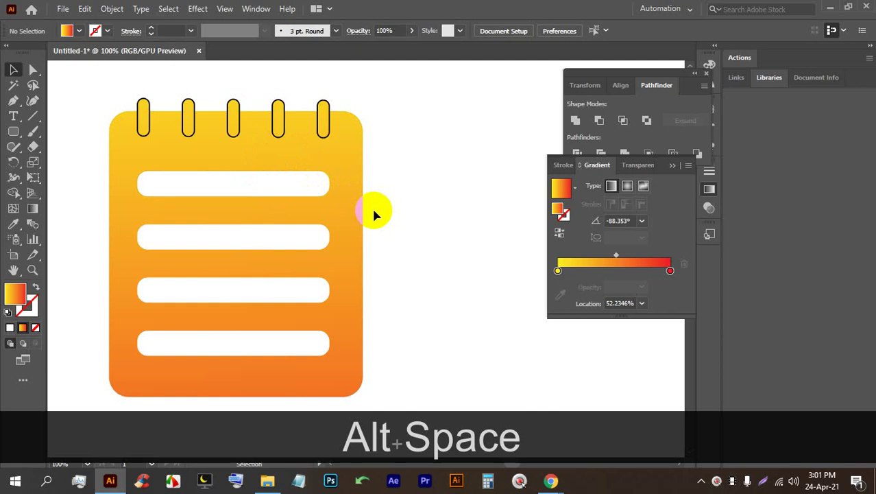
click(364, 140)
alt+scroll(376, 227, down, 1)
drag(390, 294, 329, 225)
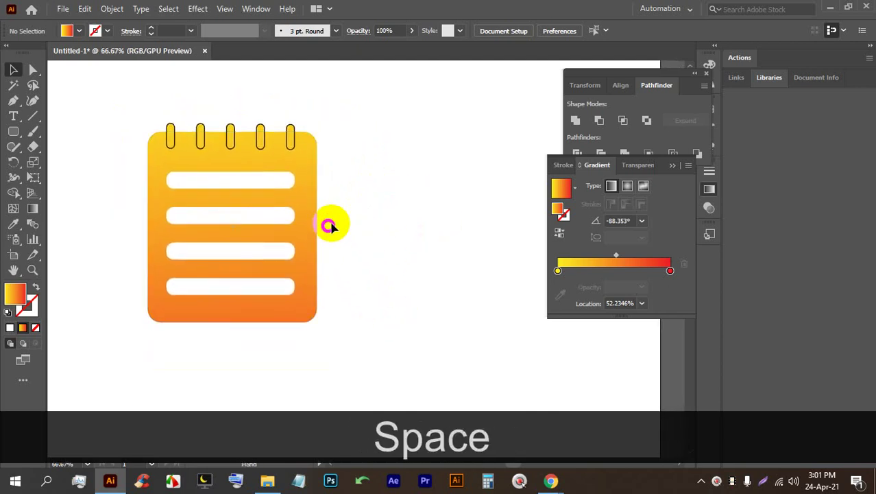
scroll(353, 137, down, 2)
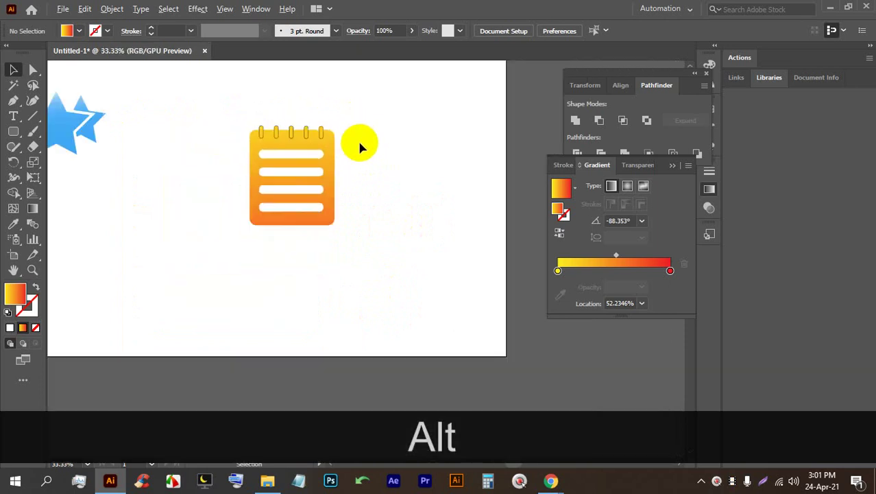
scroll(323, 151, down, 2)
scroll(323, 151, up, 2)
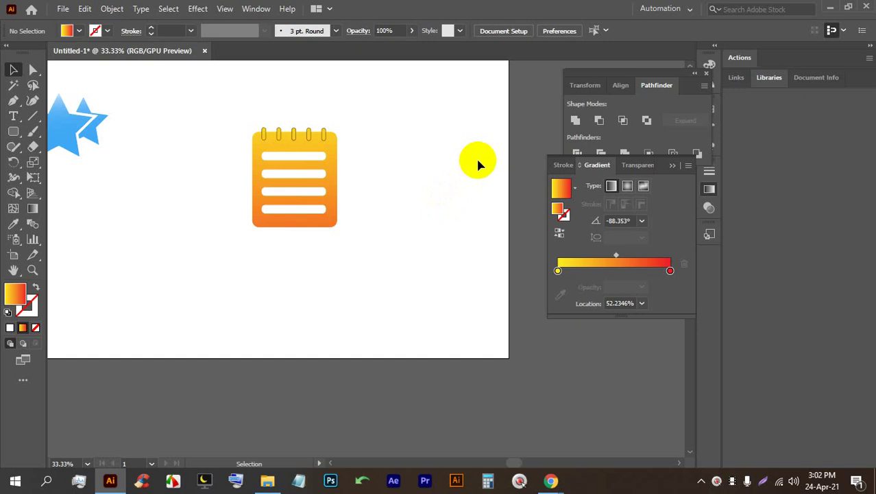
click(528, 155)
scroll(358, 172, down, 2)
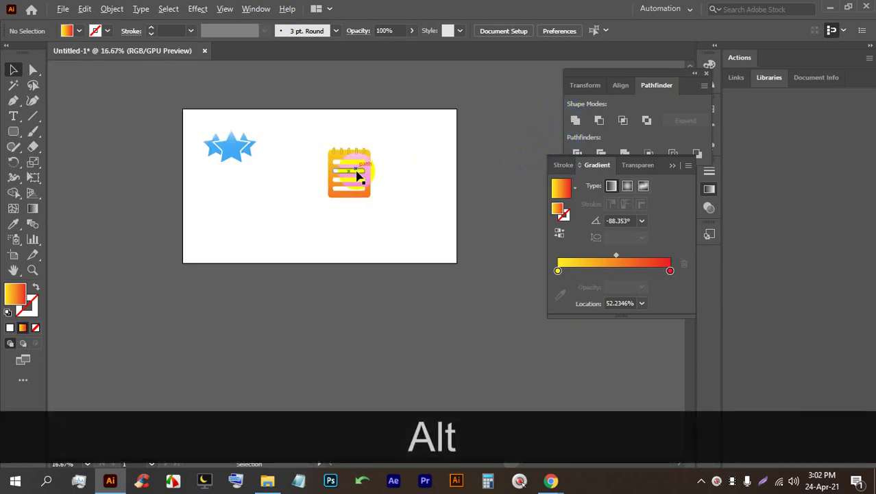
Step: Draw a large circle in the empty artboard area beside the notepad icon
scroll(434, 265, up, 4)
drag(285, 120, 220, 93)
scroll(372, 149, up, 2)
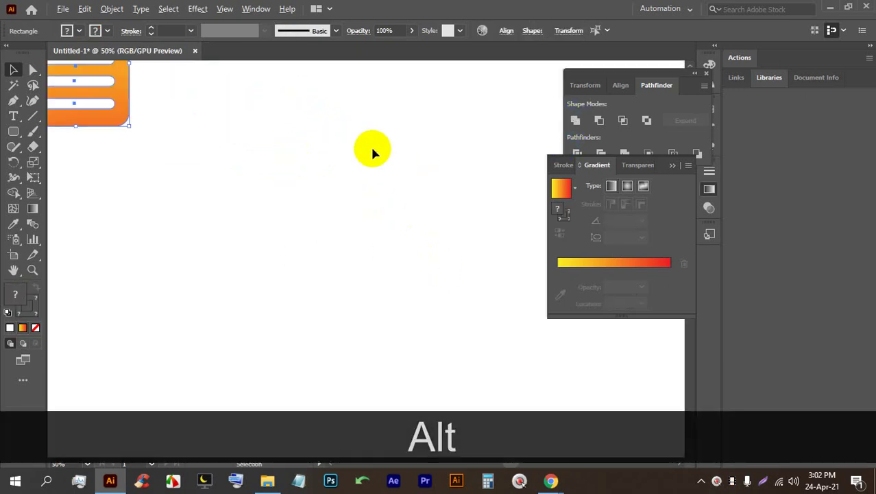
alt+click(294, 213)
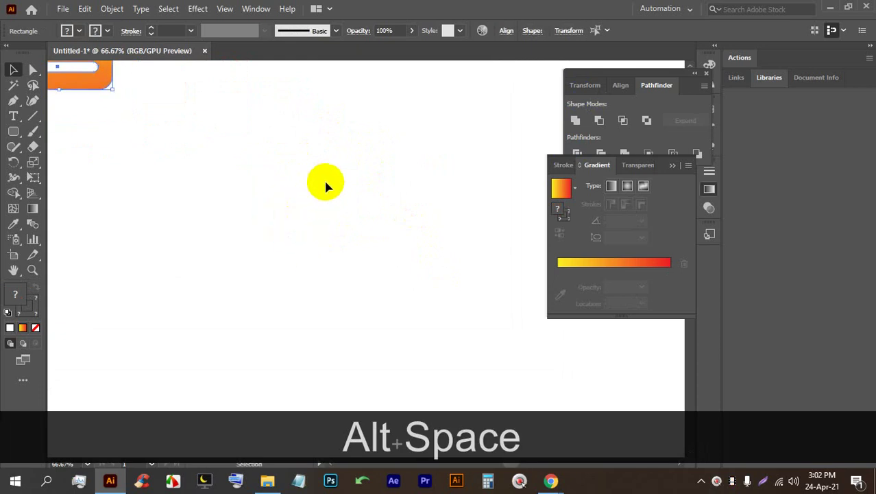
click(18, 136)
click(59, 160)
drag(181, 165, 374, 376)
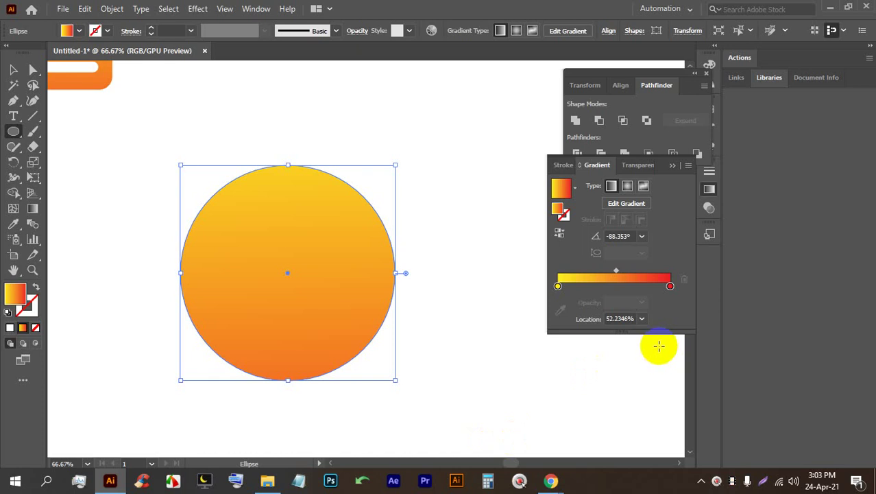
alt+scroll(339, 197, down, 2)
alt+scroll(352, 248, up, 2)
drag(352, 248, 360, 202)
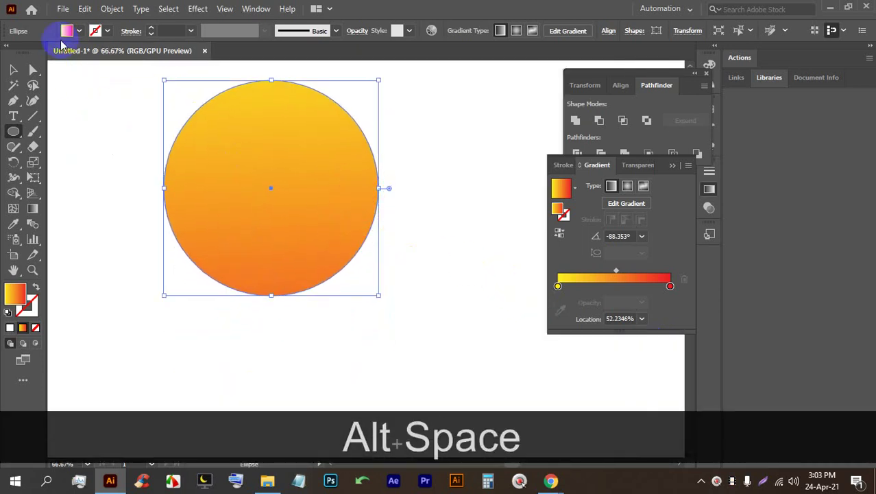
Step: Fill the large circle with solid blue
click(67, 31)
click(89, 61)
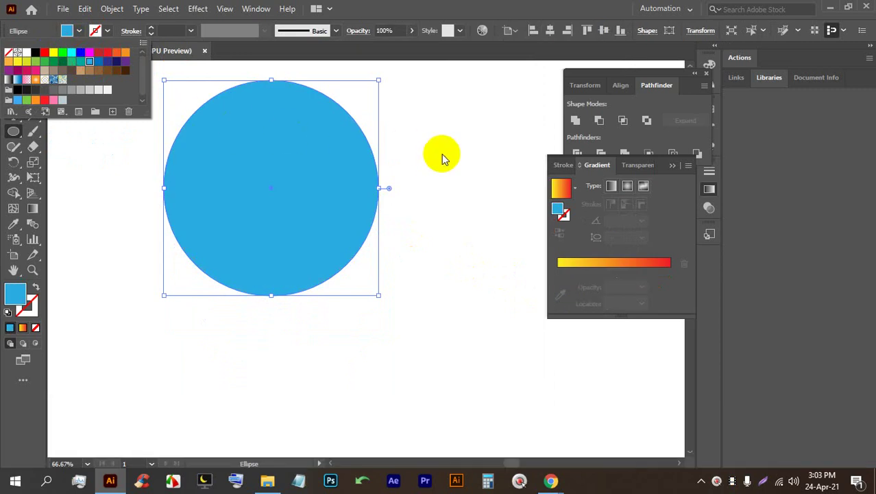
click(443, 158)
alt+scroll(342, 172, down, 2)
alt+scroll(346, 168, up, 2)
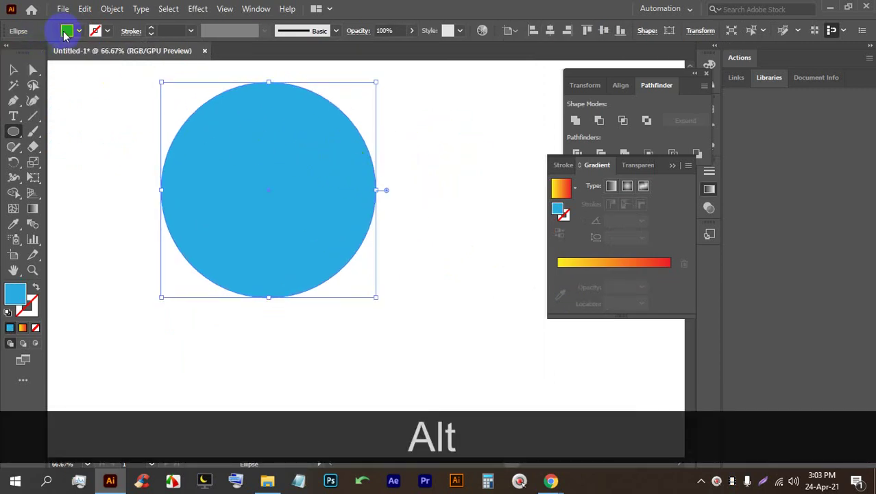
Step: Remove the circle's fill and give it a 1 pt black stroke
click(66, 30)
click(9, 52)
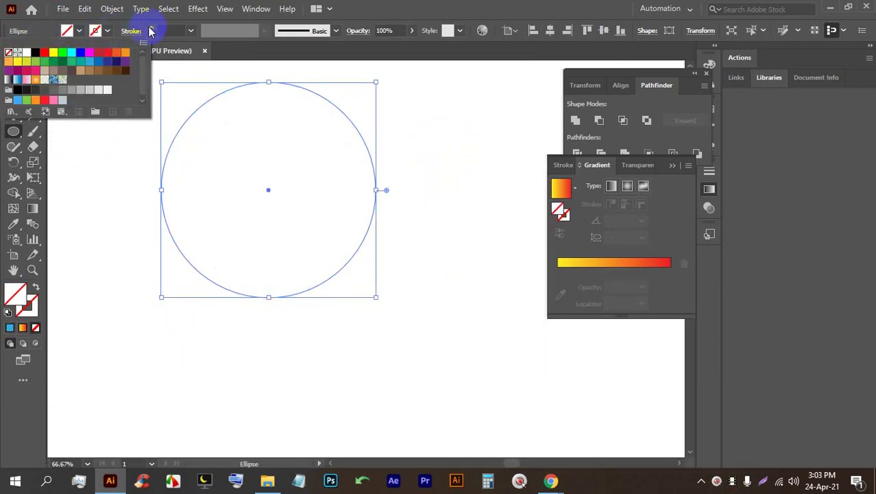
click(151, 27)
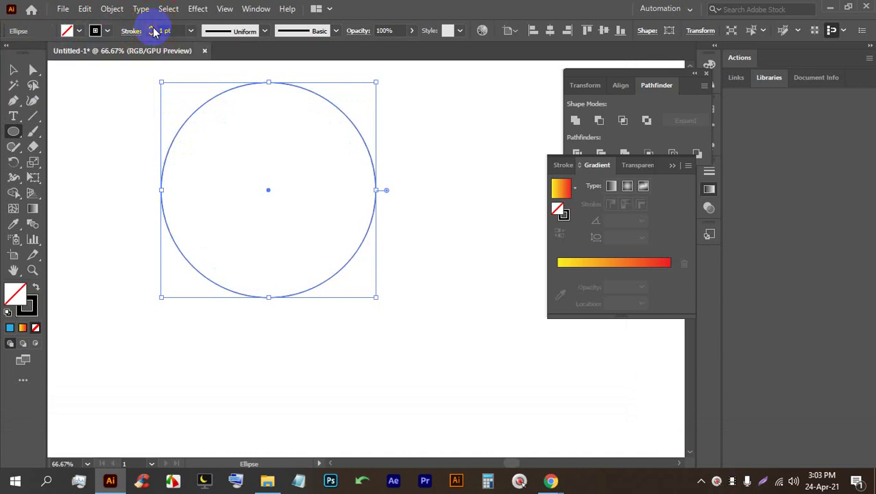
alt+scroll(371, 248, down, 2)
alt+scroll(386, 235, up, 2)
key(alt+space)
drag(165, 149, 221, 190)
Step: Paste a copy of the circle in front and shrink it around its centre to about a quarter of the diameter
click(13, 70)
click(369, 130)
click(369, 130)
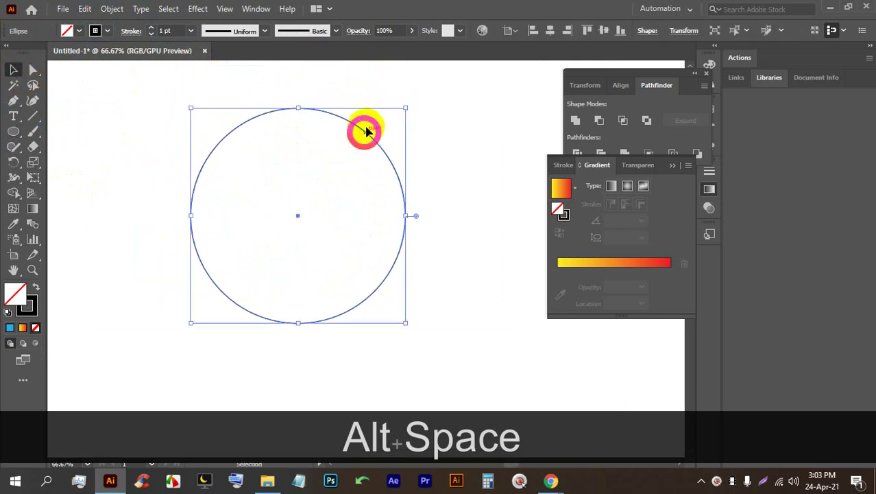
key(ctrl+c)
key(ctrl+f)
click(432, 129)
click(371, 138)
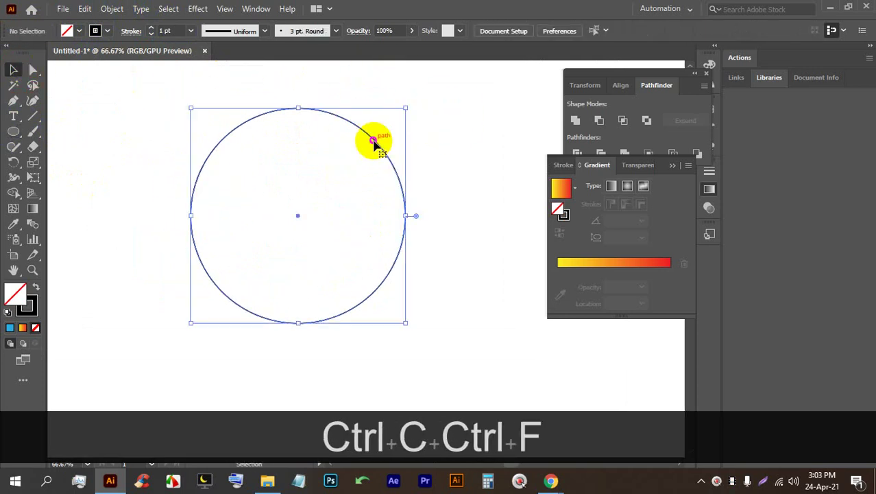
drag(296, 109, 291, 192)
click(452, 156)
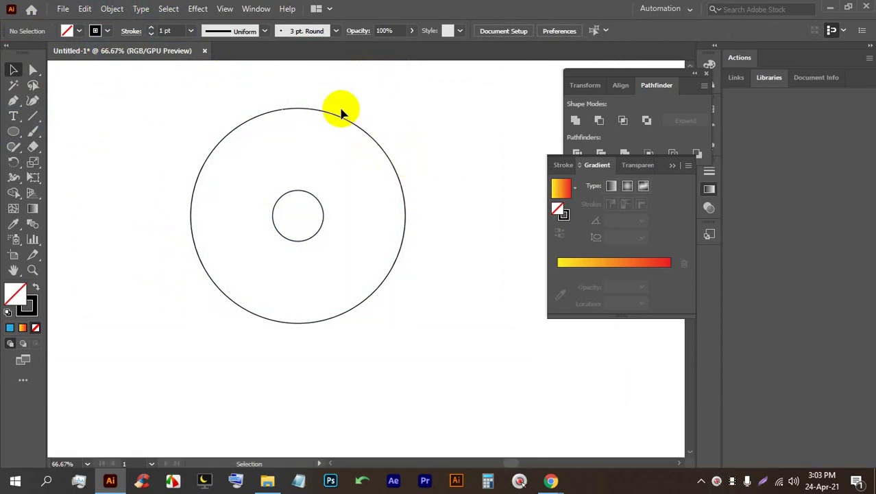
Step: Draw a small upright ellipse across the top edge of the large circle
scroll(298, 98, up, 1)
drag(14, 131, 65, 164)
drag(270, 87, 332, 177)
click(13, 69)
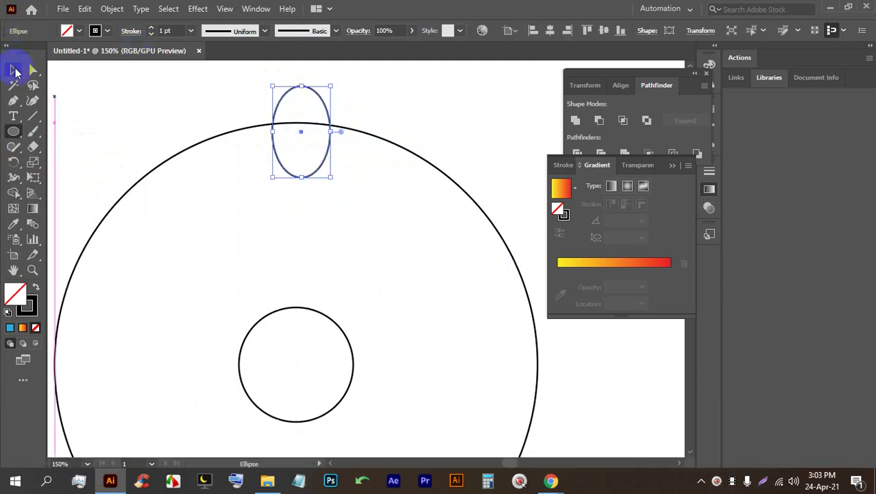
Step: Move the small ellipse up so its centre sits on the large circle's outline
click(450, 113)
mouse_move(327, 114)
mouse_down()
mouse_move(319, 99)
mouse_move(328, 96)
mouse_up()
key(space)
scroll(328, 98, down, 1)
scroll(346, 111, down, 1)
key(space)
drag(355, 192, 343, 166)
scroll(329, 192, down, 1)
drag(446, 273, 337, 221)
click(461, 240)
Step: Select both circles and the small ellipse and align their horizontal centres
drag(427, 304, 223, 110)
click(507, 32)
click(399, 67)
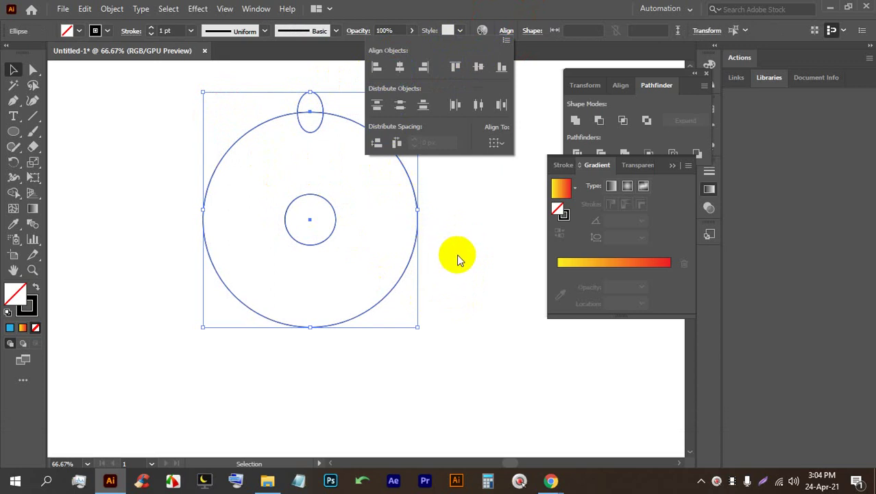
click(313, 245)
Step: Show the rulers and place a horizontal and a vertical guide through the circles' common centre
scroll(300, 236, up, 4)
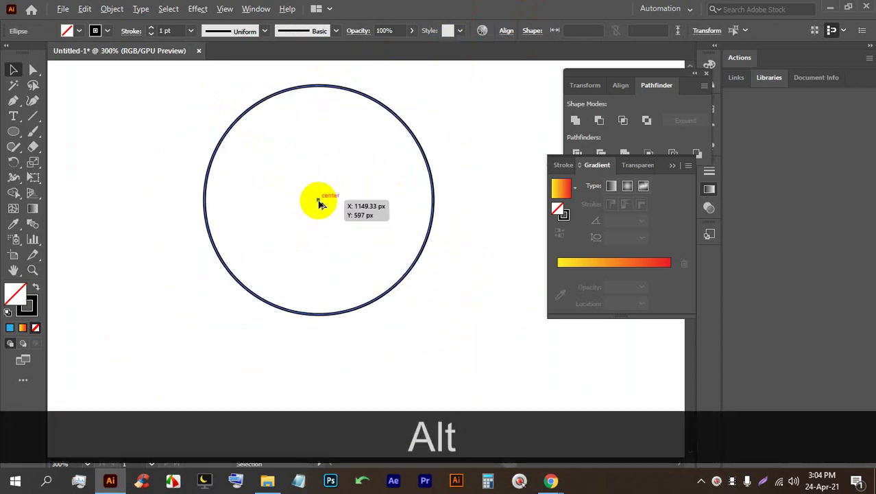
scroll(313, 201, down, 4)
scroll(332, 186, up, 1)
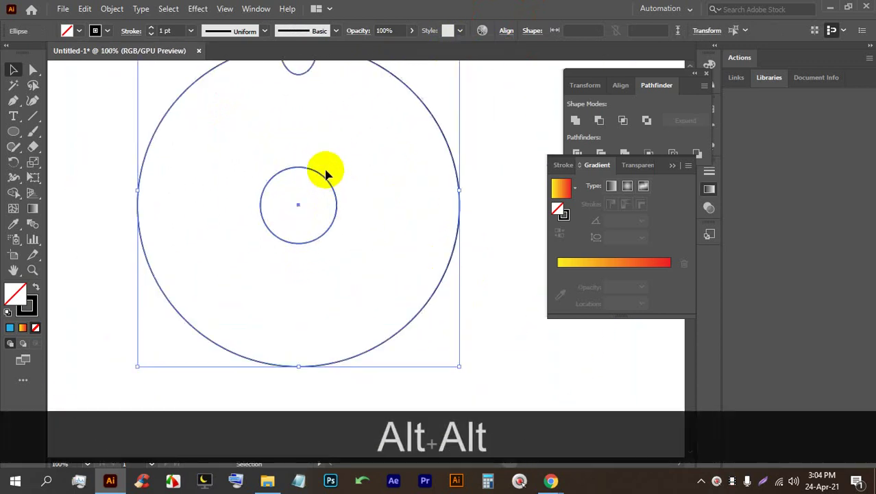
scroll(329, 174, down, 1)
key(ctrl+r)
drag(333, 67, 306, 192)
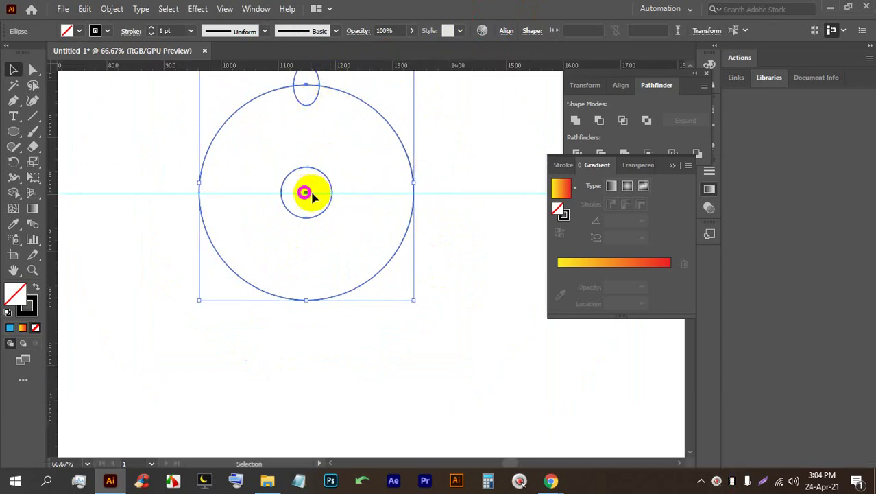
drag(338, 71, 307, 193)
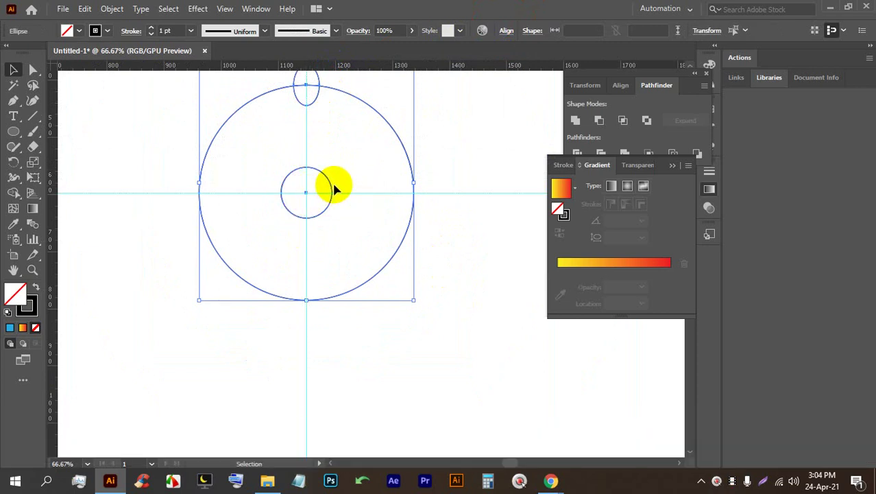
Step: With the small ellipse as key object, make a copy of the selected shapes rotated by 360/8 degrees around the circles' centre
scroll(336, 182, down, 1)
scroll(333, 164, up, 1)
alt+click(319, 99)
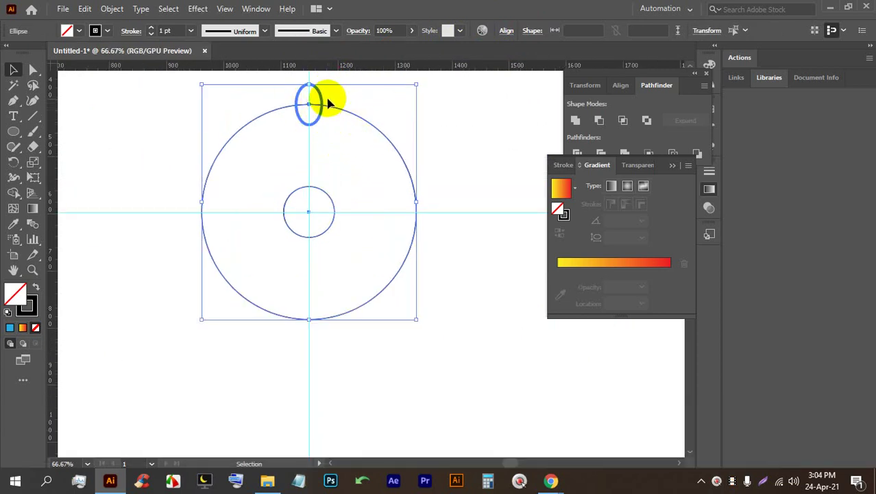
click(14, 164)
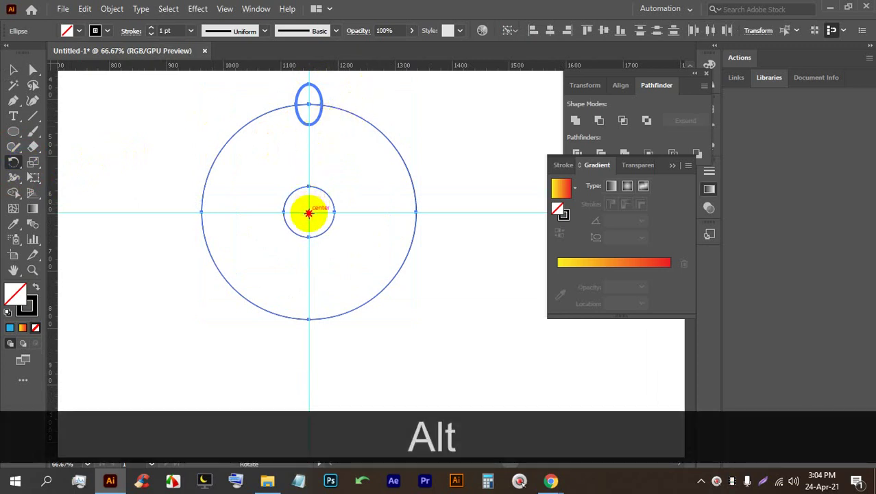
alt+click(308, 211)
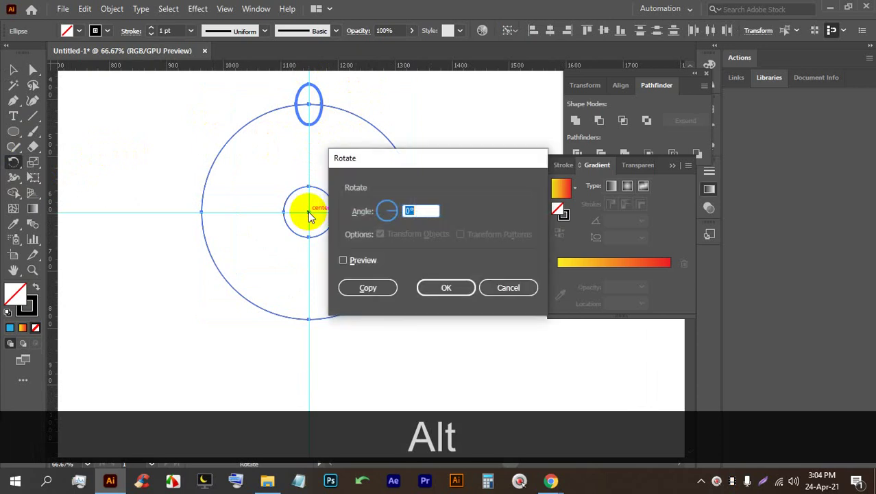
click(356, 261)
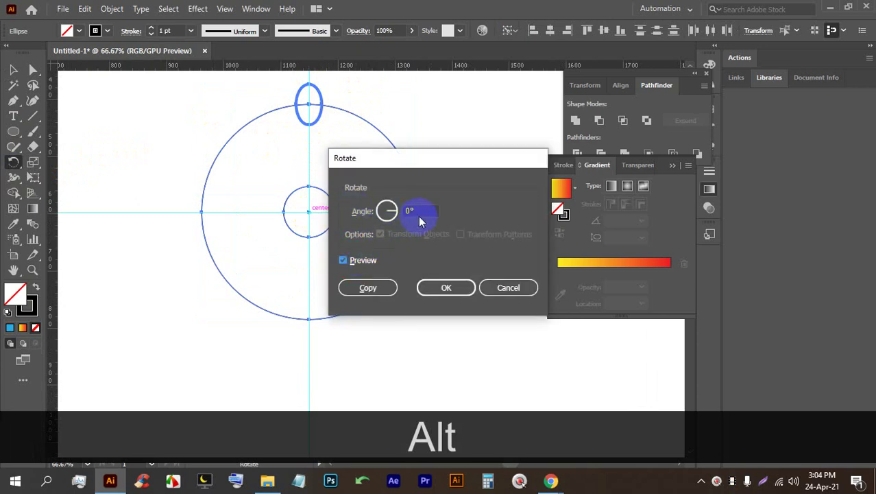
double_click(409, 211)
text(360)
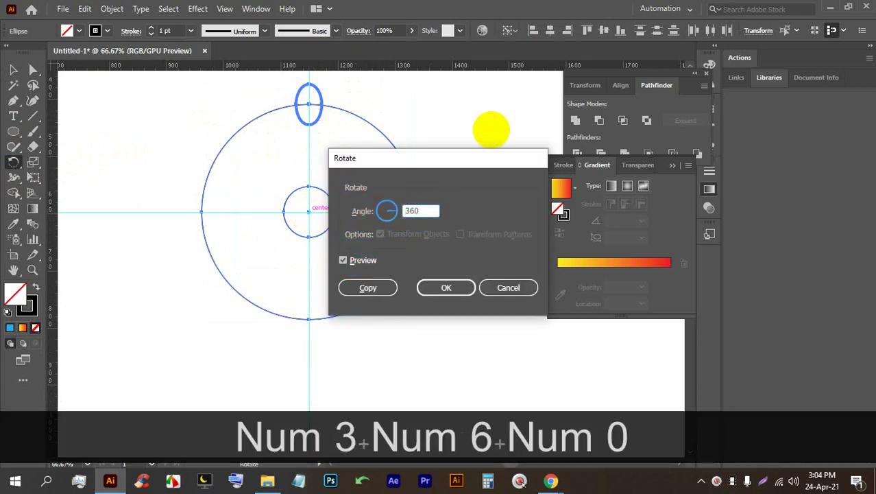
text(/)
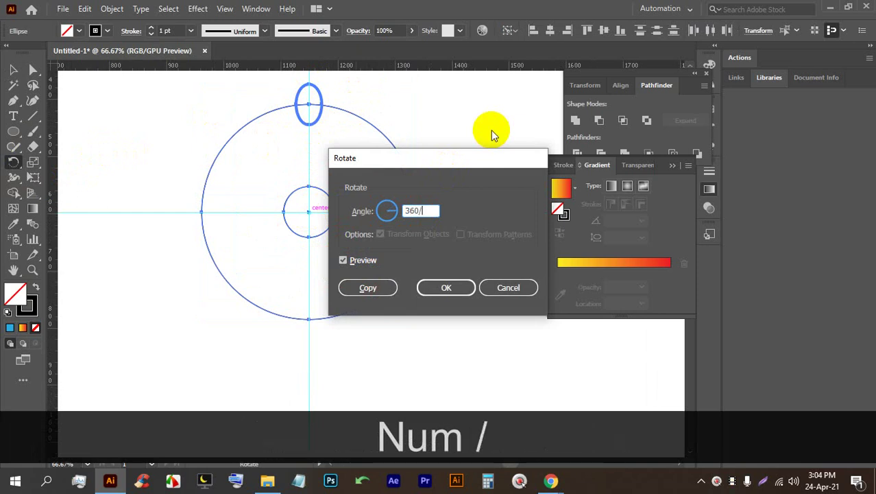
text(8)
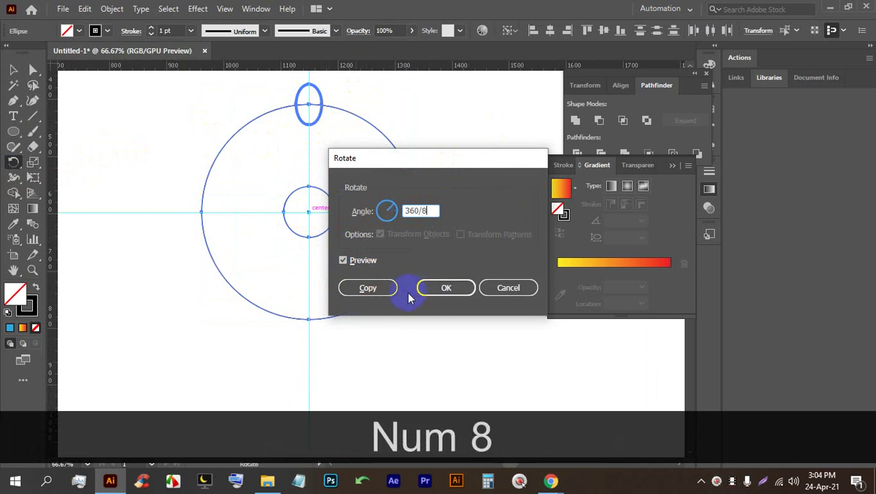
click(368, 288)
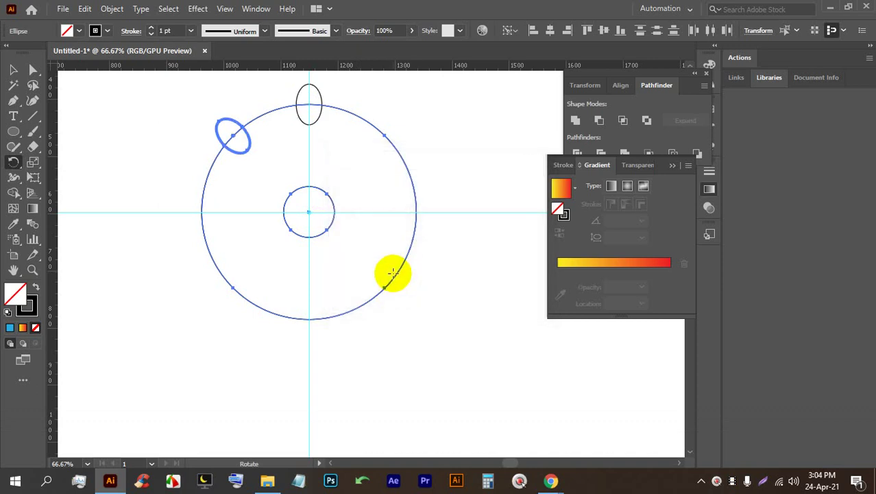
Step: Repeat the rotated copy six more times to complete a ring of eight ellipses around the large circle
key(ctrl)
key(ctrl+d)
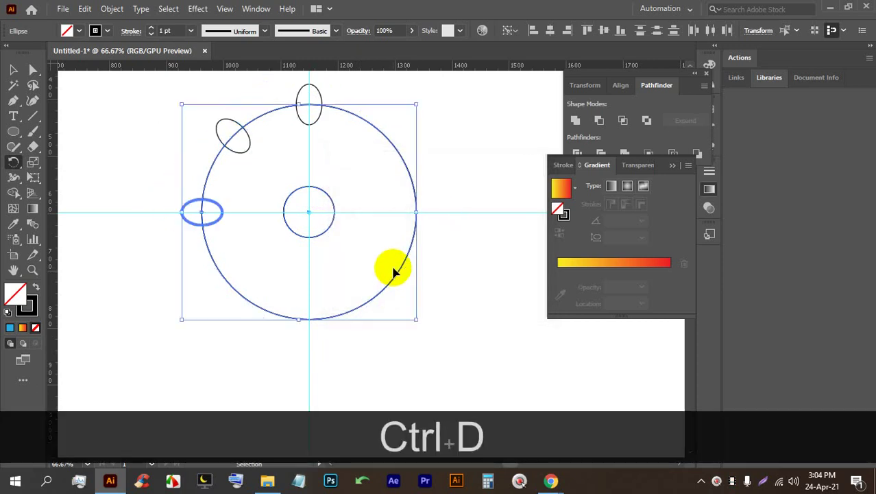
key(ctrl+d)
key(ctrl+d)
key(ctrl+d)
key(ctrl+d)
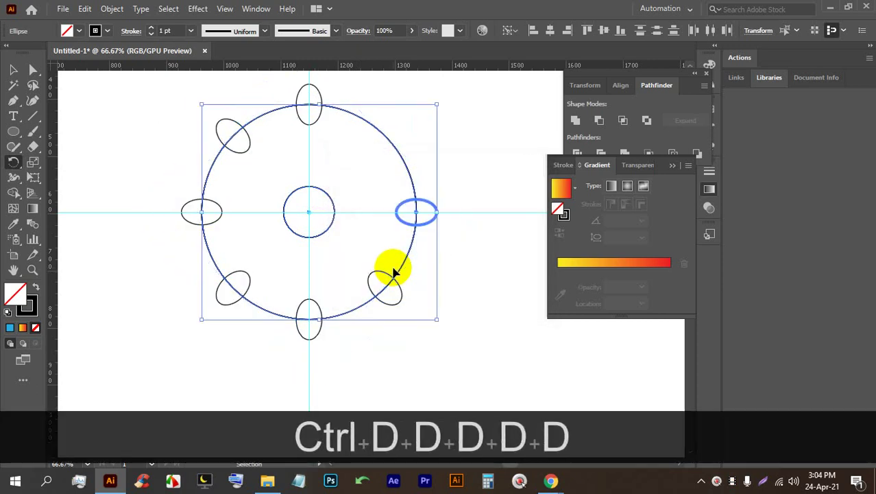
key(ctrl+d)
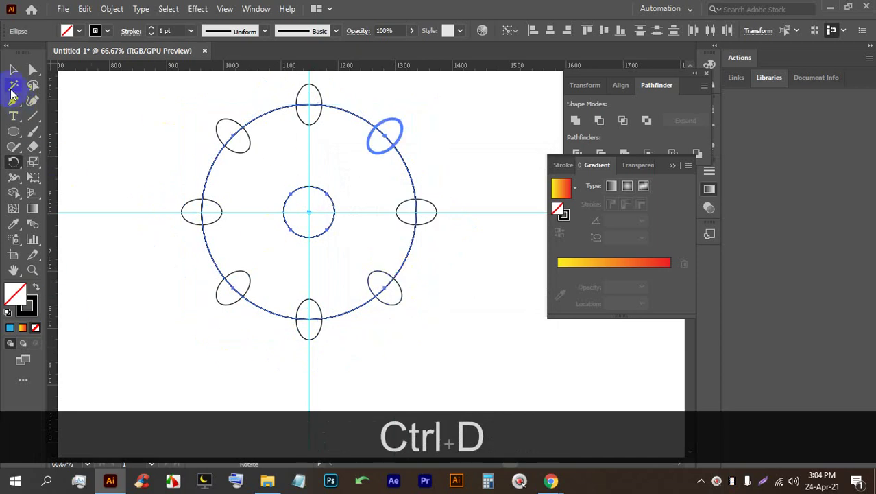
Step: Clear the selection and hide the rulers and the guides
click(13, 70)
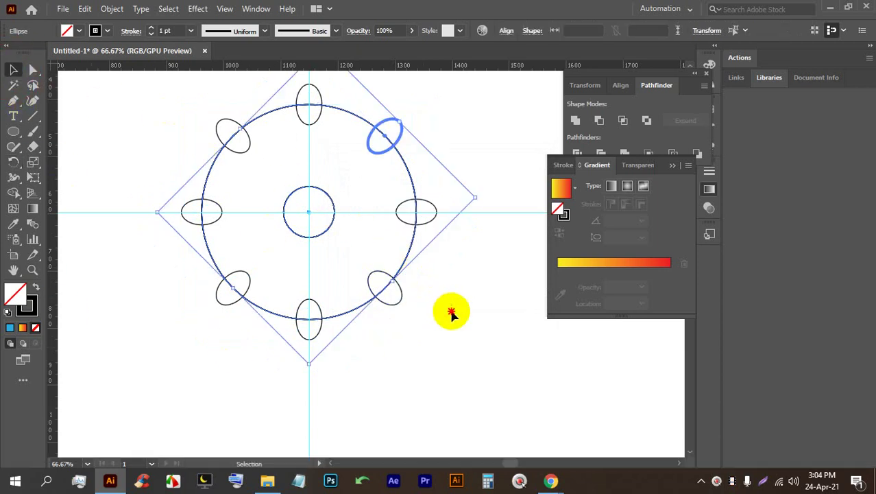
click(484, 322)
right_click(476, 221)
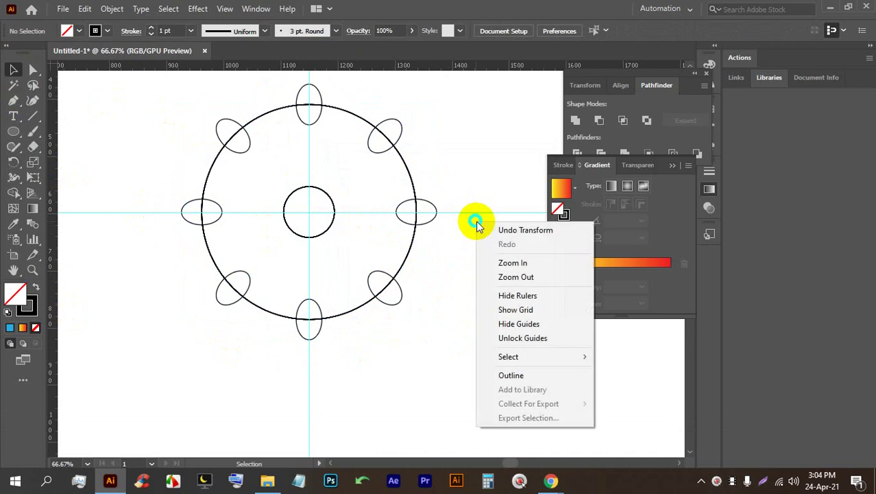
click(515, 296)
right_click(480, 267)
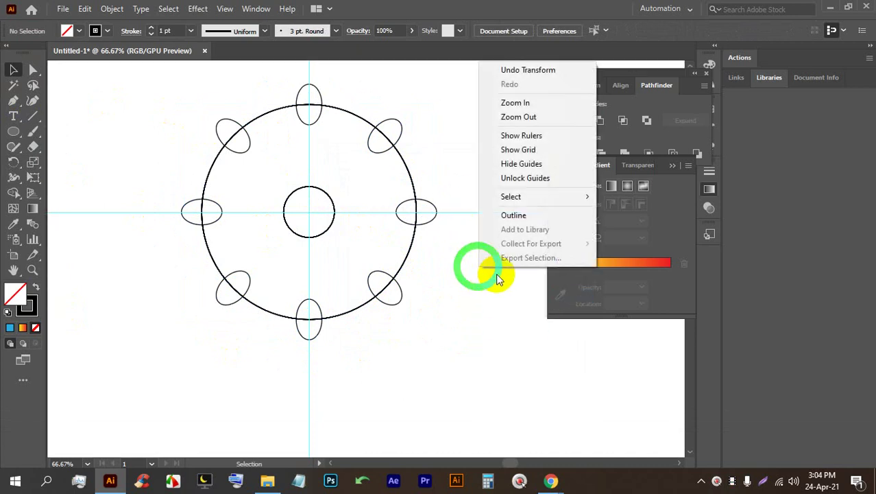
click(519, 168)
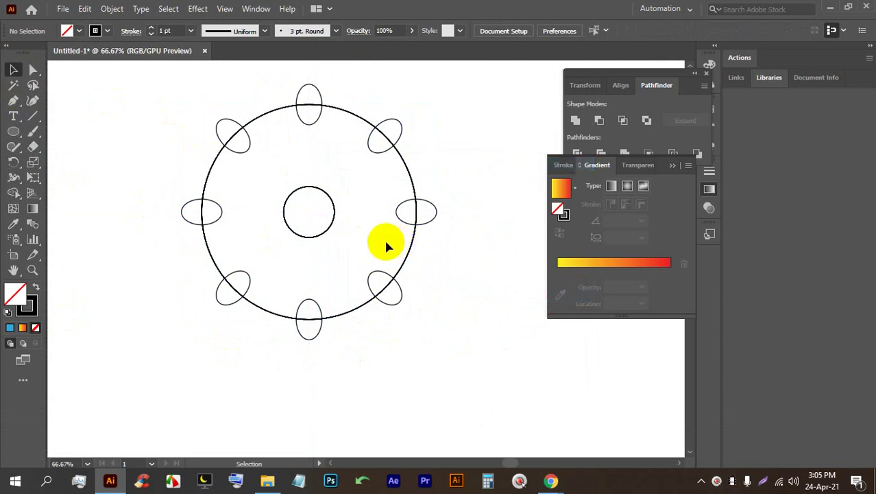
Step: Select all the circles and ellipses and cut the eight ellipses out of the large circle's rim with the Shape Builder
scroll(319, 159, down, 1)
scroll(325, 161, up, 1)
key(alt+space)
drag(409, 299, 403, 299)
drag(479, 382, 174, 99)
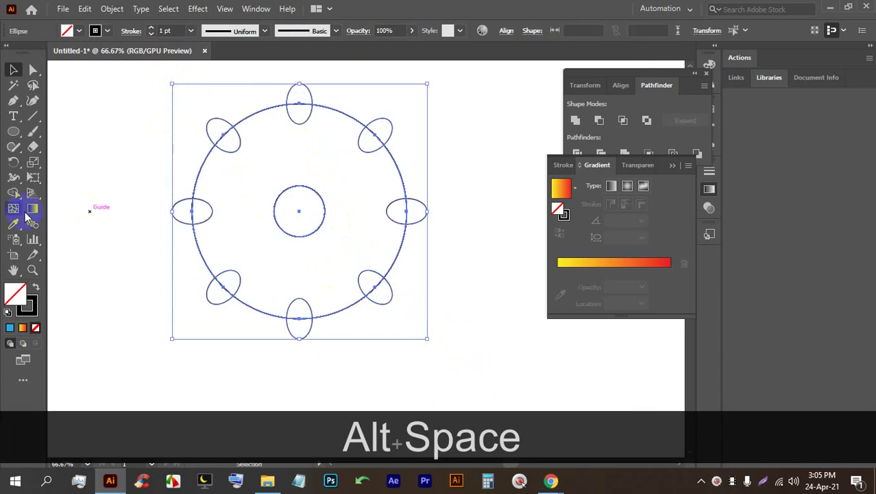
click(14, 193)
key(alt)
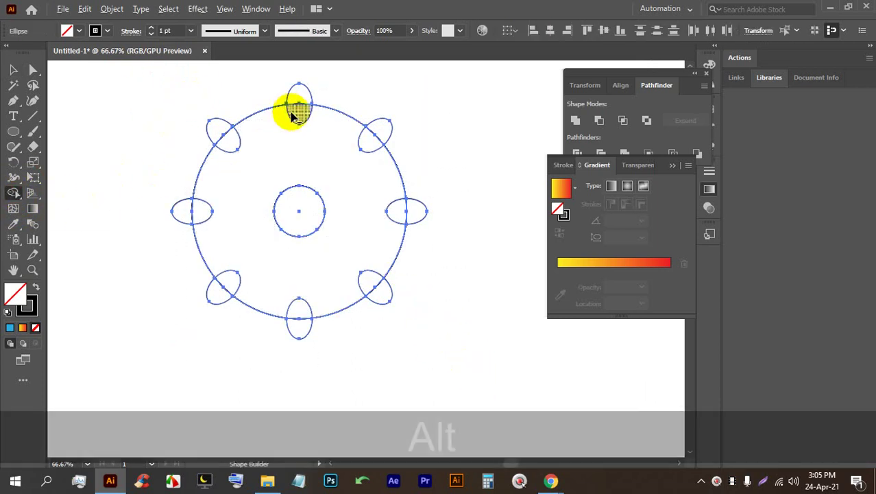
alt+click(298, 95)
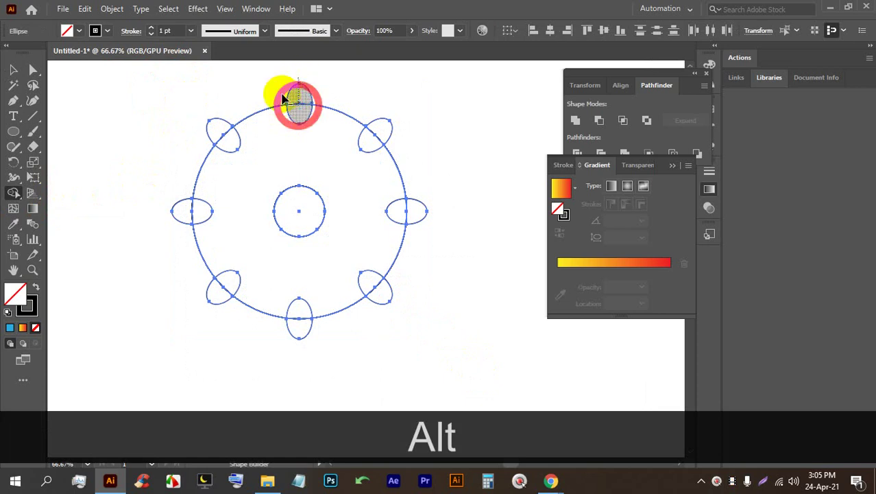
mouse_move(203, 115)
mouse_down()
mouse_move(226, 140)
mouse_move(177, 162)
mouse_up()
mouse_move(144, 215)
mouse_down()
mouse_move(191, 203)
mouse_move(172, 289)
mouse_move(180, 297)
mouse_move(229, 286)
mouse_move(237, 295)
mouse_up()
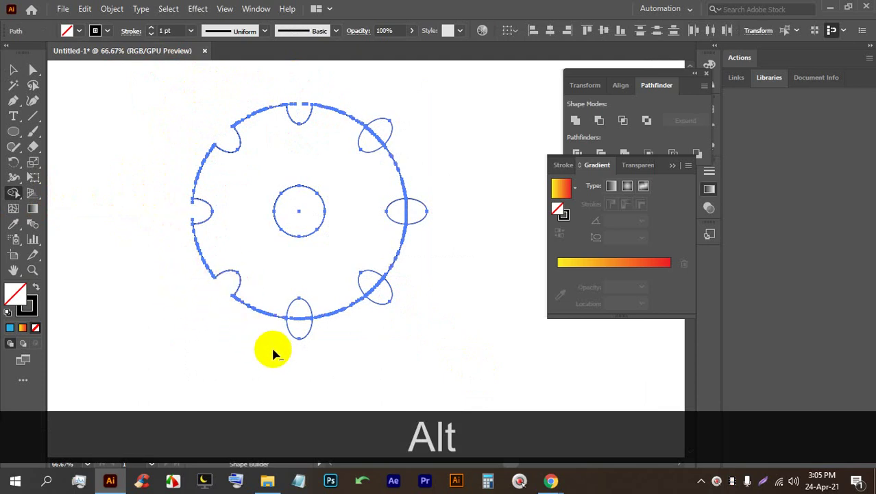
drag(297, 349, 300, 310)
mouse_move(396, 310)
mouse_down()
mouse_move(371, 278)
mouse_move(441, 219)
mouse_move(432, 214)
mouse_up()
drag(420, 210, 405, 210)
drag(391, 122, 374, 139)
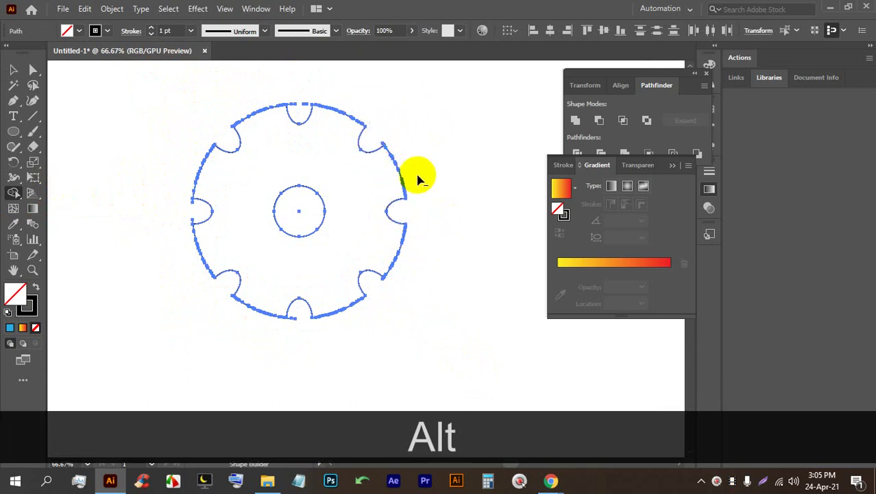
Step: Set a black fill and merge the notched area around the centre hole with the Shape Builder
click(79, 31)
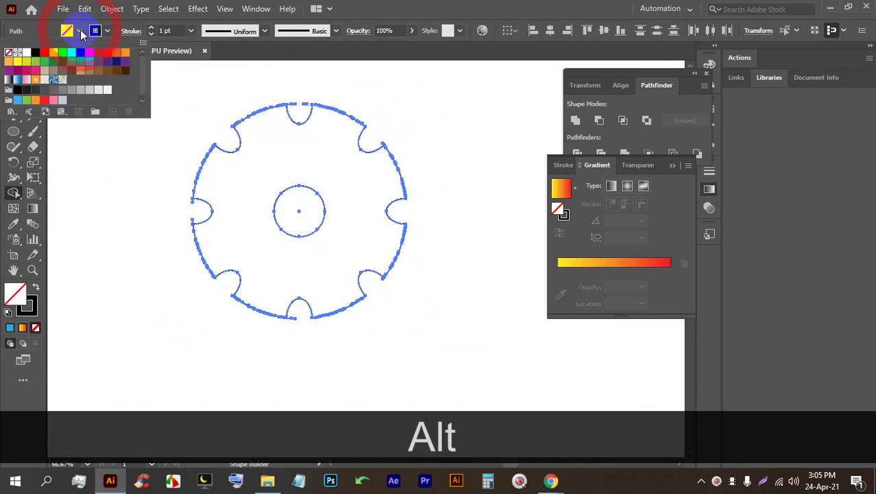
click(35, 51)
click(329, 177)
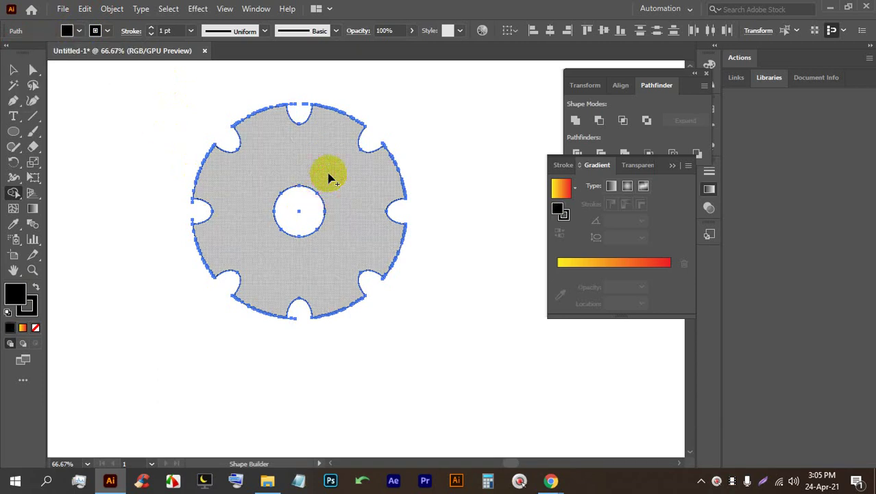
click(329, 174)
click(15, 87)
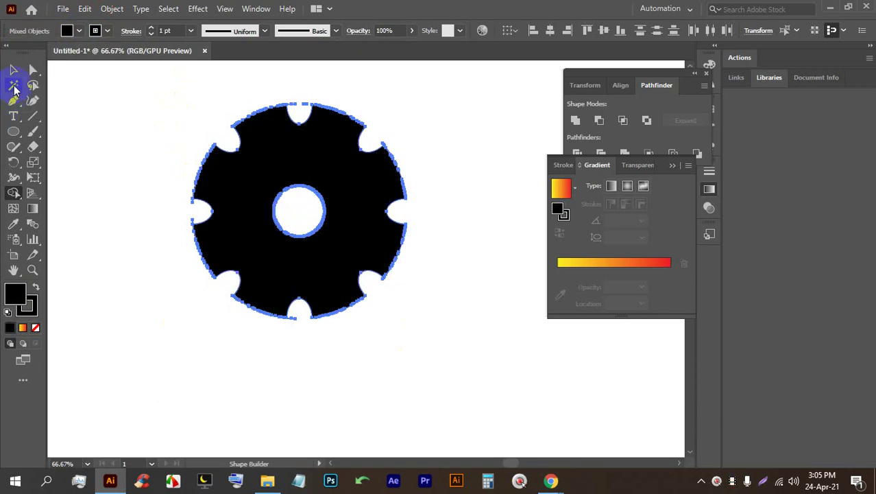
click(100, 126)
Step: Undo the black fill and the merge of the notched shape
scroll(206, 120, up, 5)
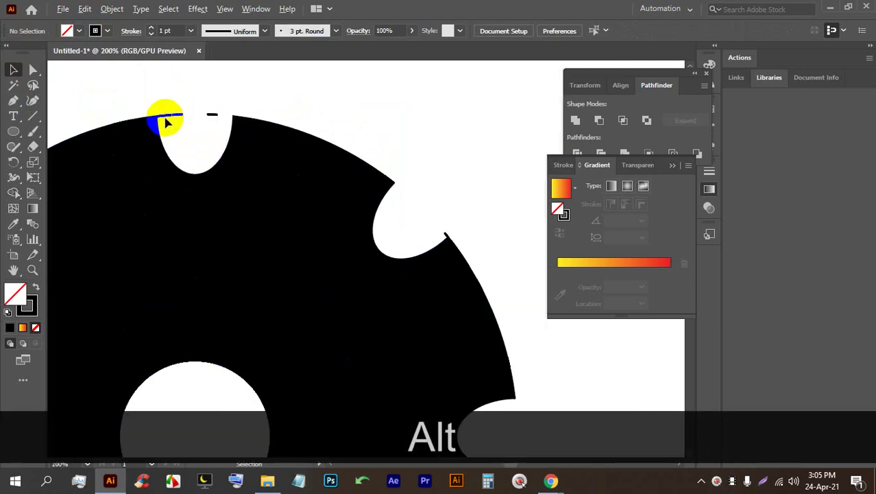
scroll(165, 122, down, 3)
key(space)
drag(294, 165, 340, 170)
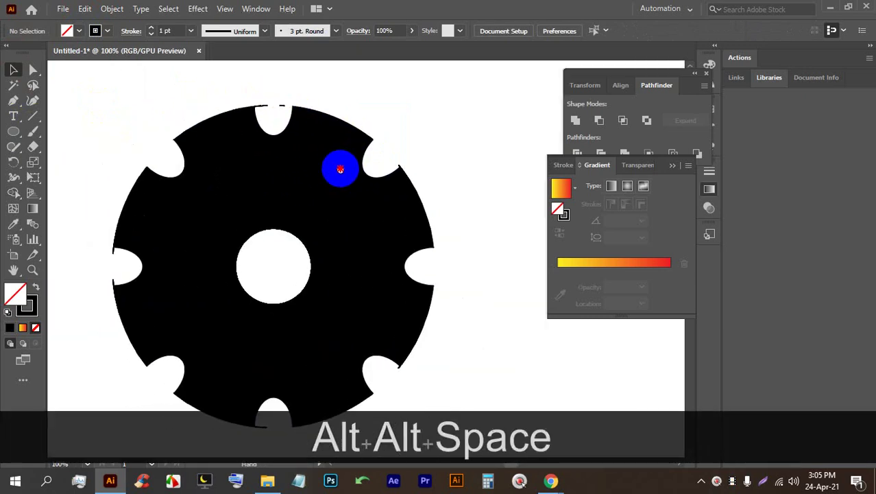
scroll(340, 170, down, 2)
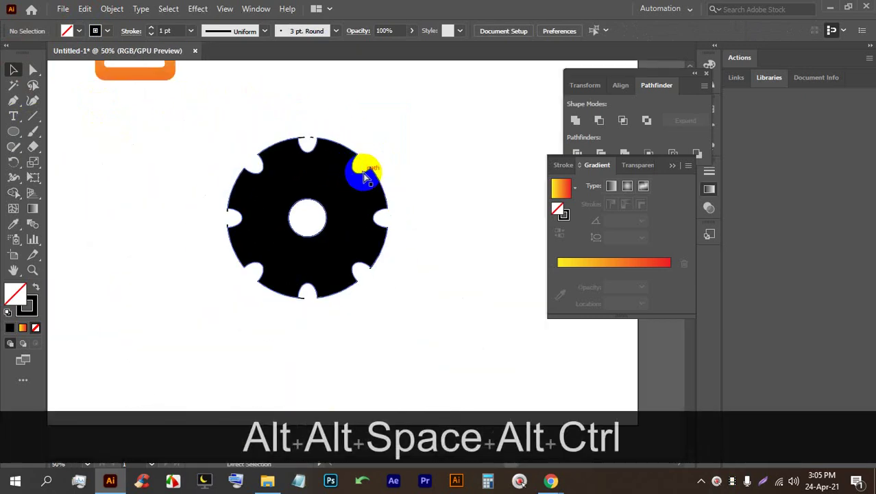
key(ctrl+z)
key(ctrl+z)
click(313, 302)
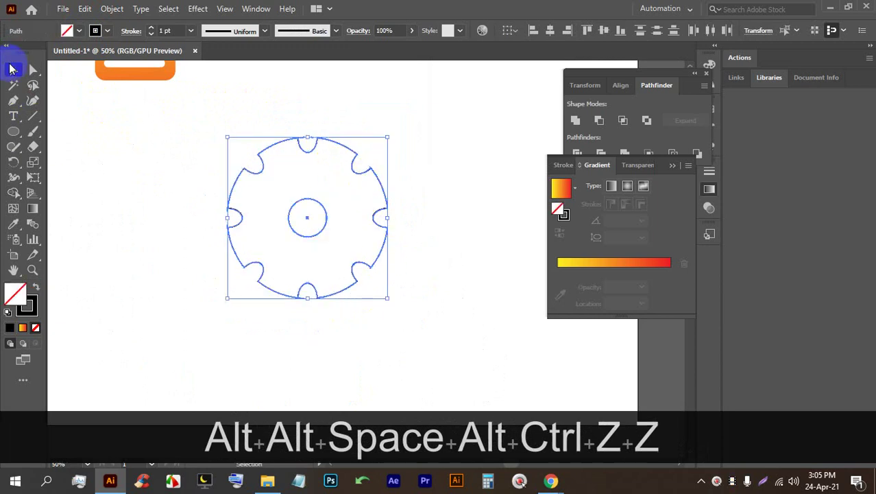
Step: Enlarge one of the stacked inner circles about its centre to roughly twice its diameter
click(153, 151)
click(323, 195)
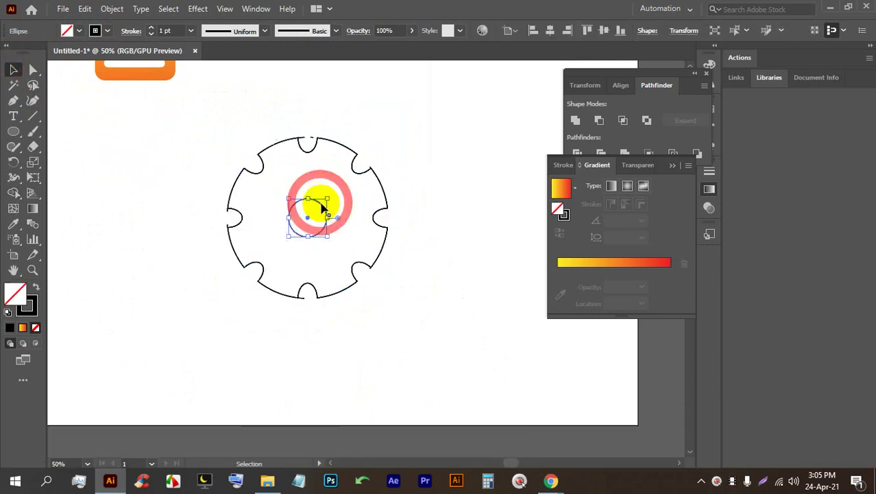
drag(325, 197, 342, 180)
click(427, 201)
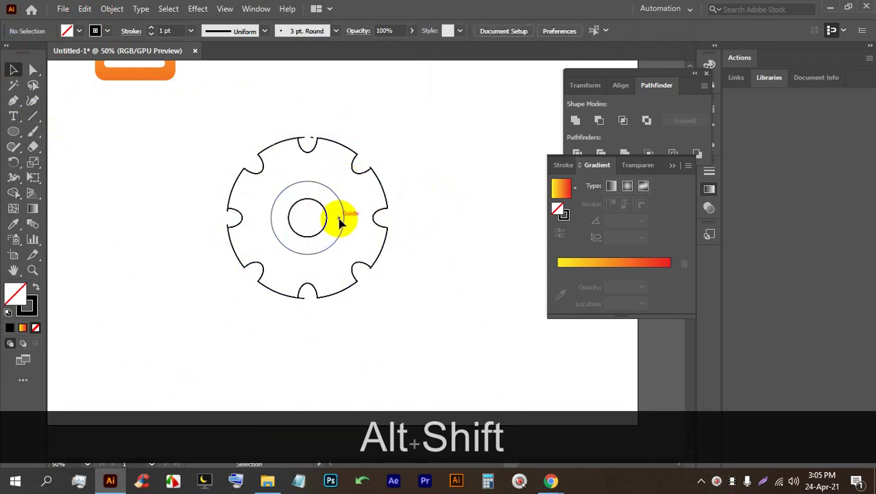
Step: Delete the stacked small circles inside the enlarged circle and select the remaining figure
click(328, 218)
key(BackSpace)
click(328, 218)
key(BackSpace)
key(BackSpace)
click(326, 218)
key(BackSpace)
click(319, 219)
key(BackSpace)
drag(428, 301, 221, 155)
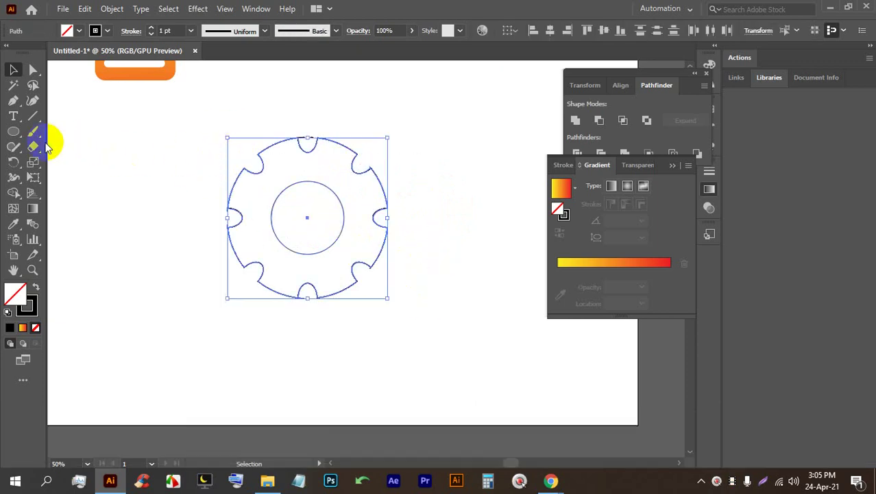
Step: Undo the deletions of the small centre circles
key(ctrl+z)
key(ctrl+z)
key(ctrl+z)
key(ctrl+z)
key(ctrl+z)
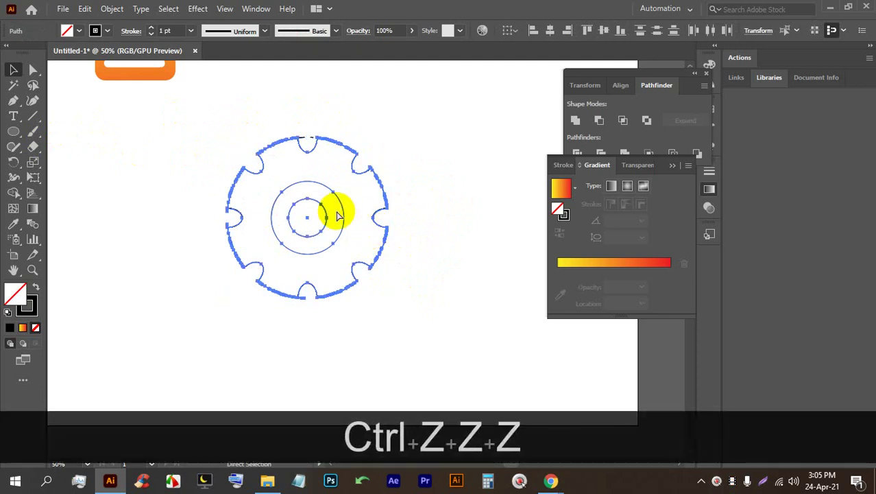
Step: Delete the notched figure with its inner circles and the leftover rim fragments
drag(454, 330, 206, 177)
key(BackSpace)
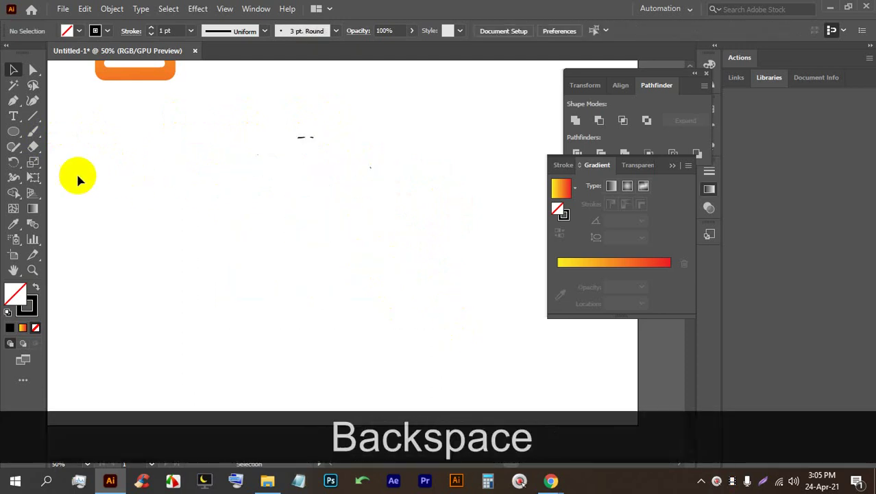
key(BackSpace)
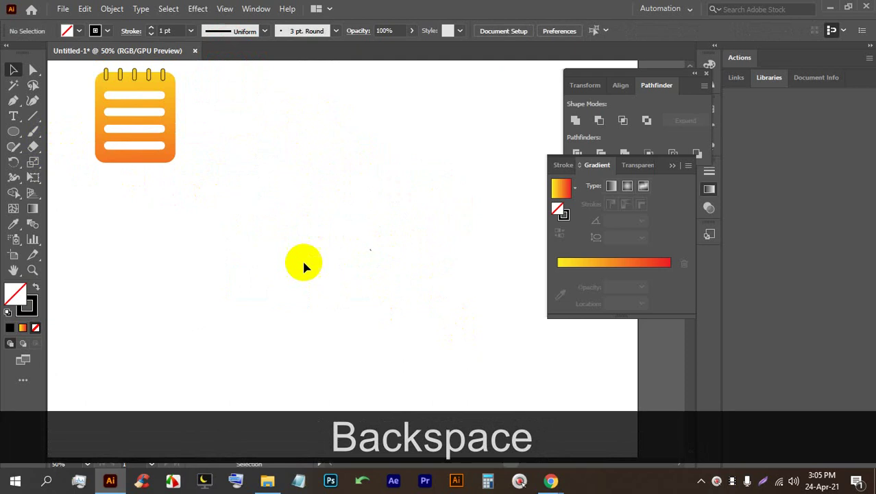
Step: Show the guides again and draw a circle centred on their intersection
scroll(310, 252, down, 2)
right_click(335, 238)
click(371, 339)
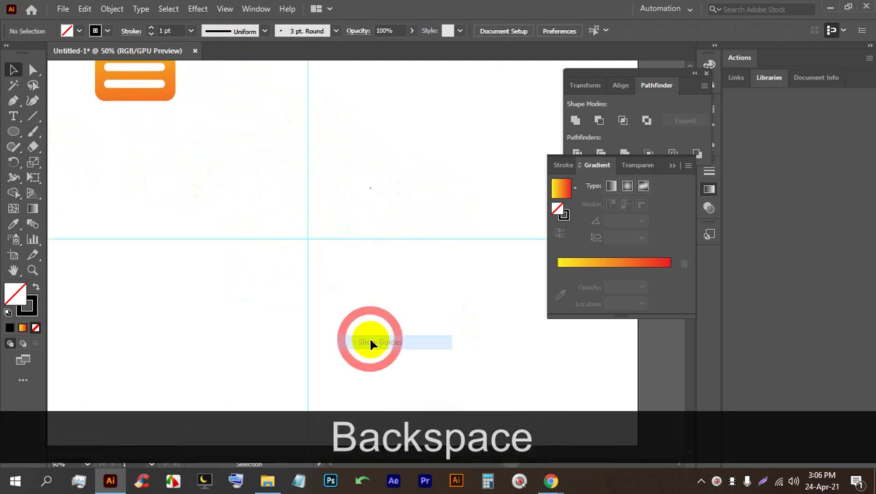
scroll(286, 236, up, 1)
click(14, 132)
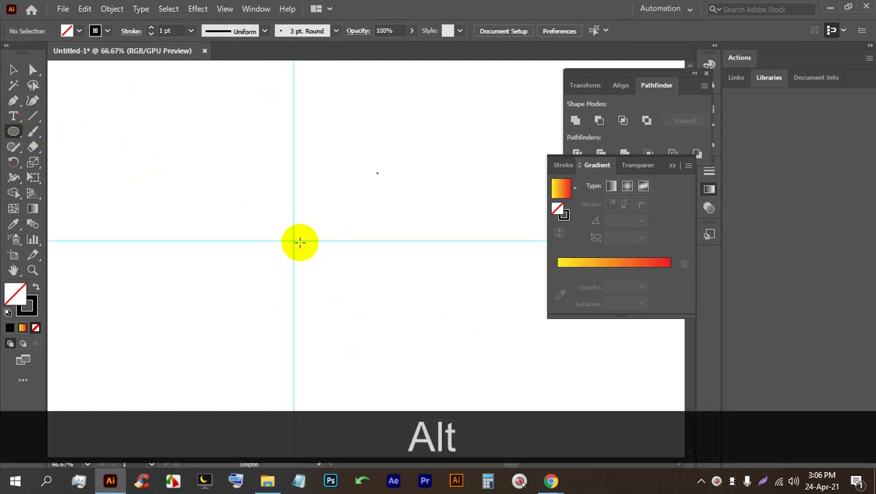
drag(293, 238, 326, 287)
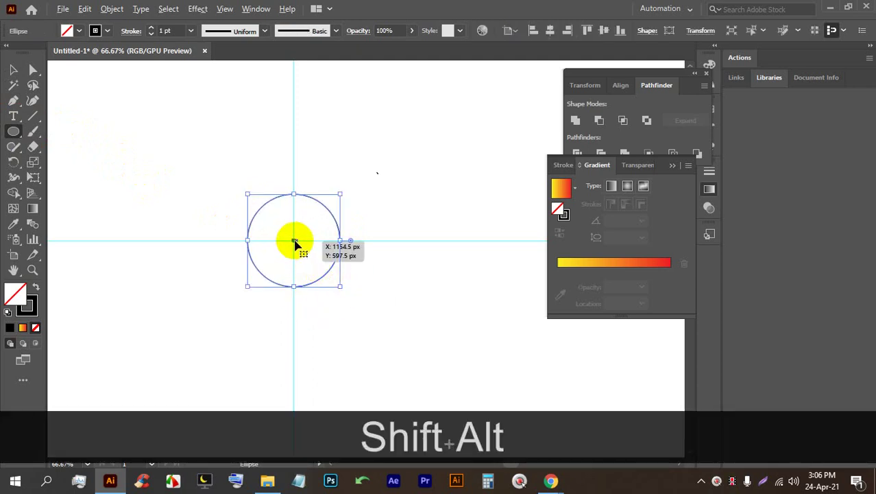
click(367, 213)
click(464, 263)
Step: Draw a second circle about twice as wide as the first, centred on the same guide intersection
click(13, 71)
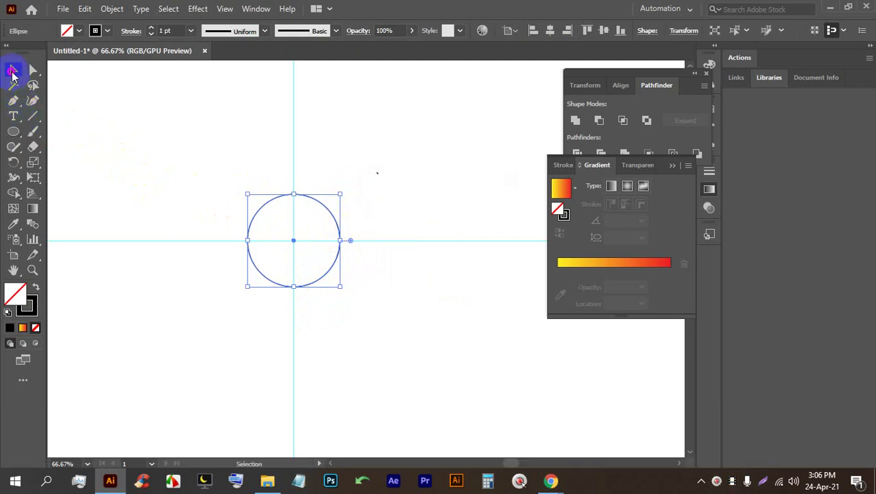
click(289, 227)
click(13, 131)
click(302, 235)
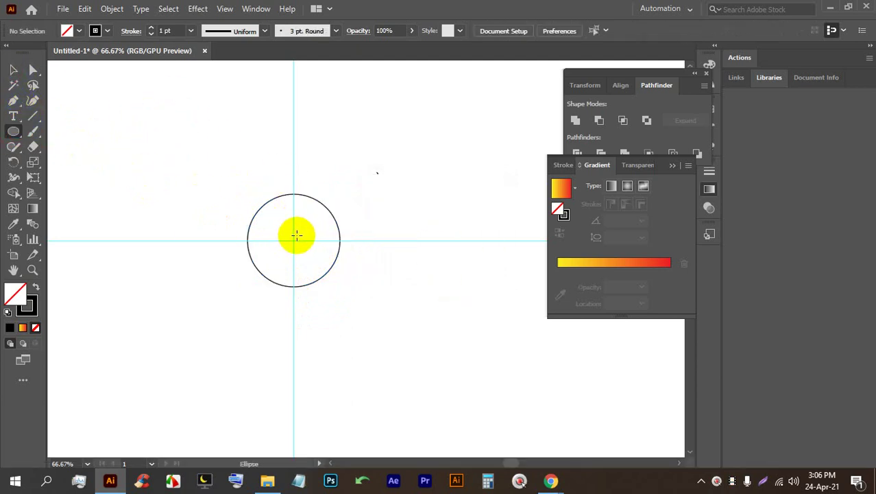
drag(293, 239, 350, 330)
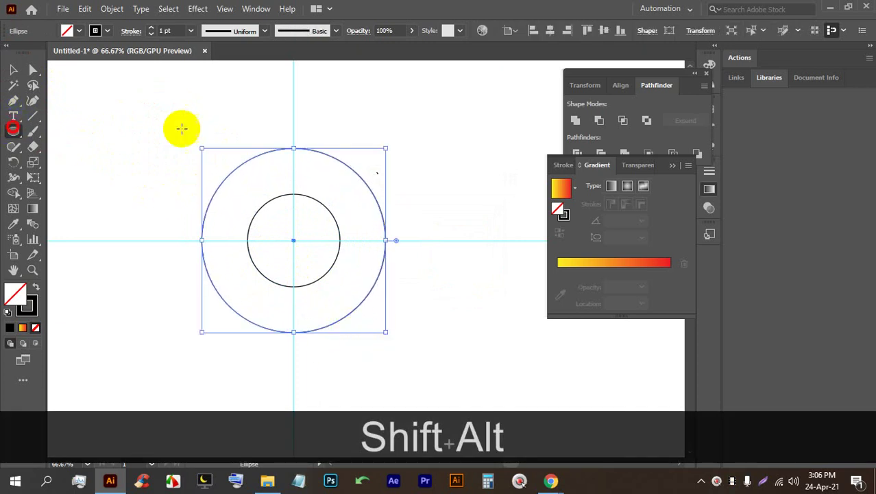
Step: Draw a small upright ellipse centred on the vertical guide and straddling the top of the large circle
drag(281, 124, 308, 173)
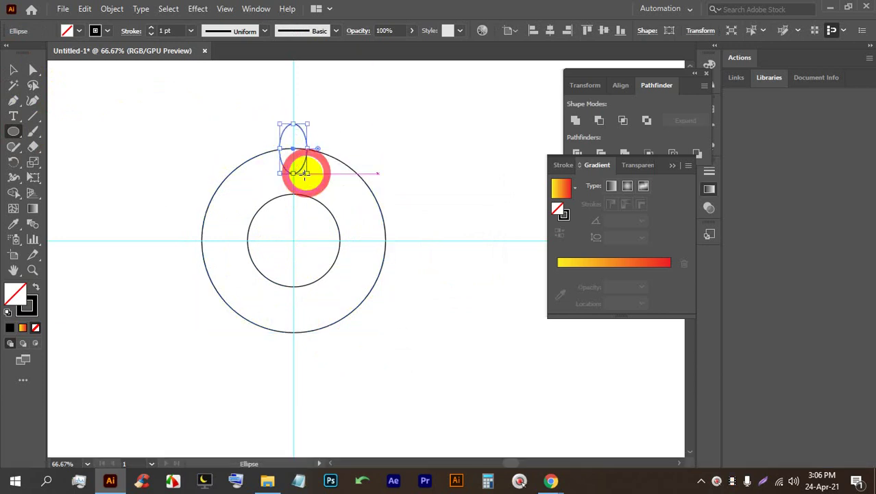
click(13, 69)
scroll(281, 68, down, 1)
click(284, 150)
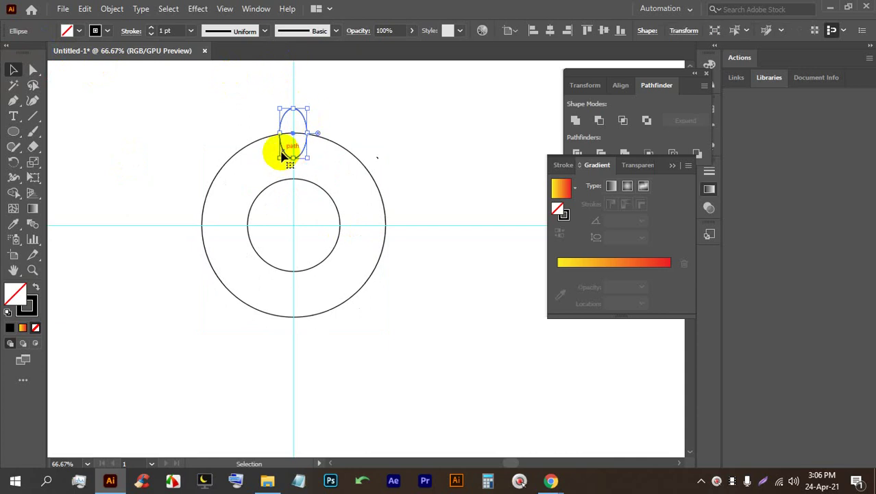
Step: Copy the small ellipse by rotation around the guide intersection and repeat the copy to form a ring of eight evenly spaced ellipses
click(13, 162)
drag(305, 130, 293, 224)
click(367, 288)
key(ctrl+d)
key(ctrl+d)
key(ctrl+d)
key(ctrl+d)
key(ctrl+d)
key(ctrl+d)
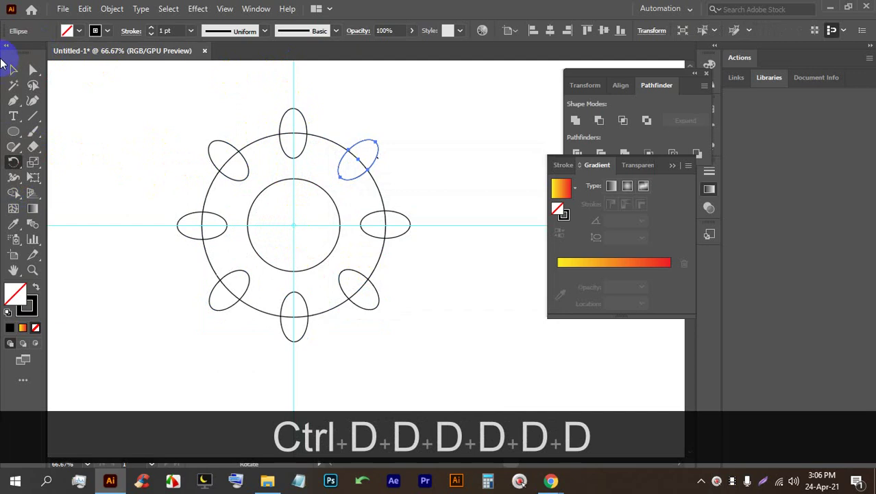
Step: Deselect the last ellipse and hide the guides
click(13, 70)
click(403, 135)
right_click(450, 254)
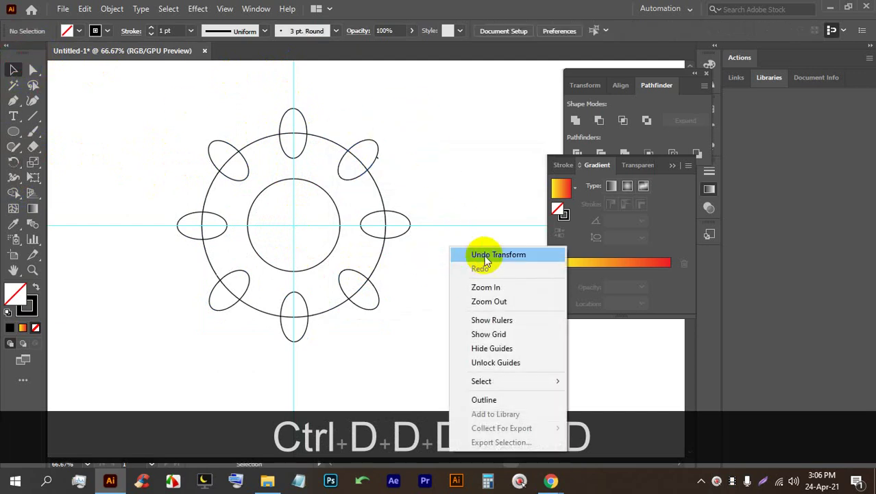
click(478, 350)
drag(480, 381, 180, 127)
click(514, 164)
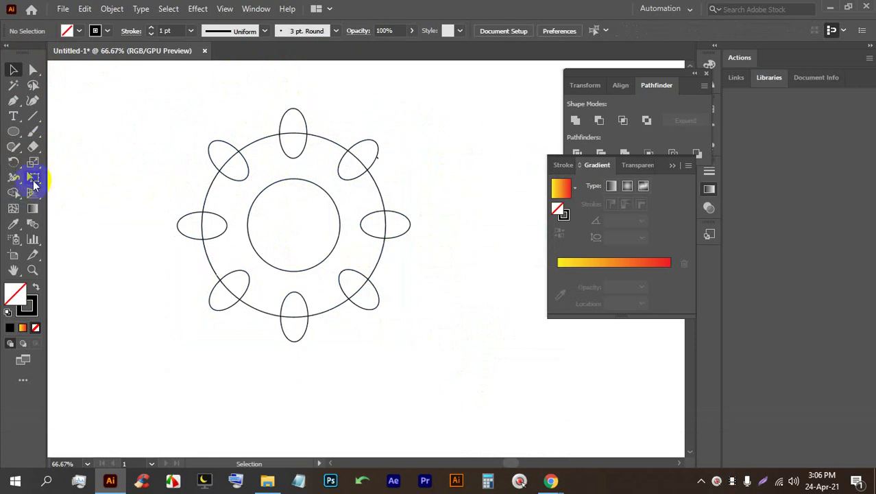
drag(442, 369, 123, 109)
click(479, 201)
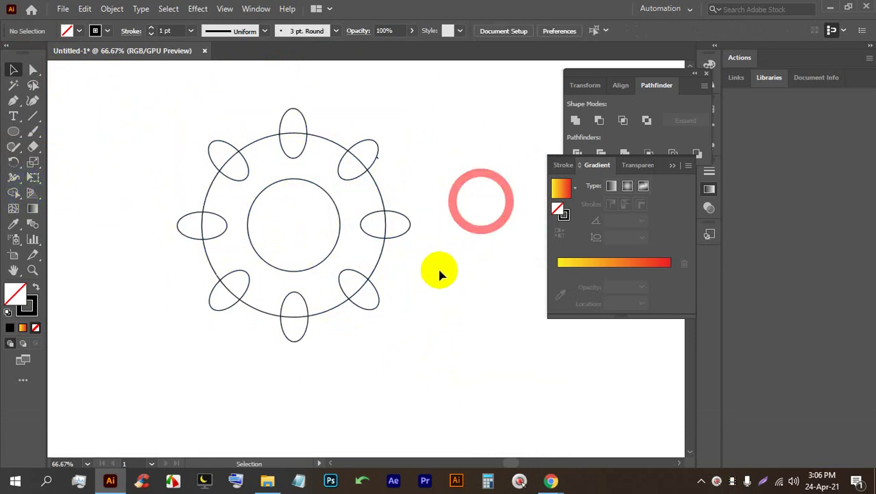
click(375, 260)
click(447, 282)
click(331, 237)
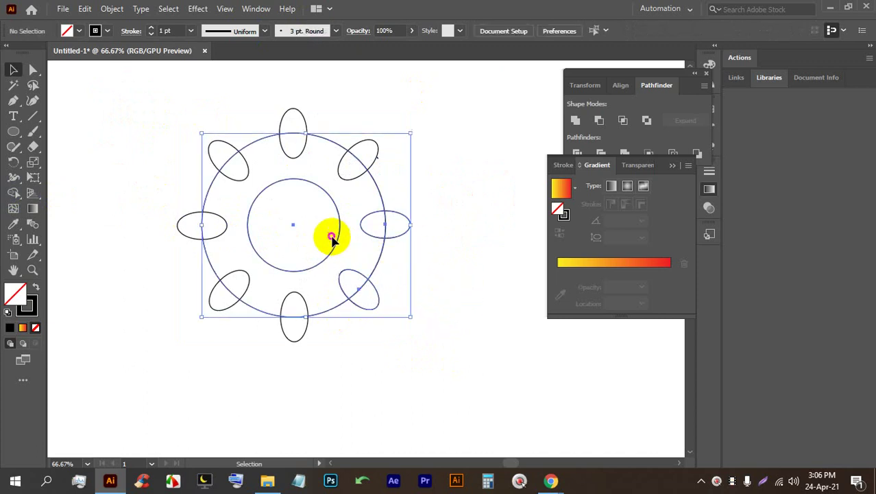
Step: Fill both circles and the two selected ellipses with cyan, leaving nothing selected
click(79, 31)
click(70, 56)
click(449, 157)
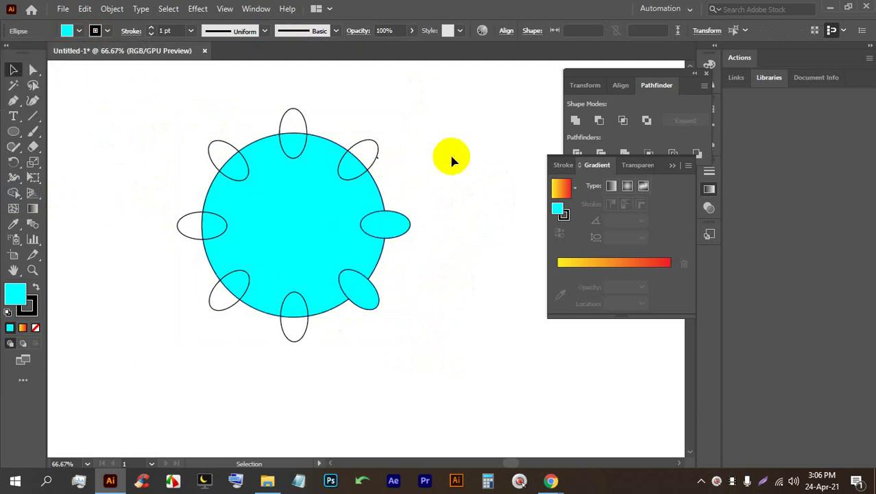
click(445, 280)
Step: Divide all the overlapping circles and ellipses with Pathfinder and ungroup the resulting pieces
drag(427, 350, 168, 157)
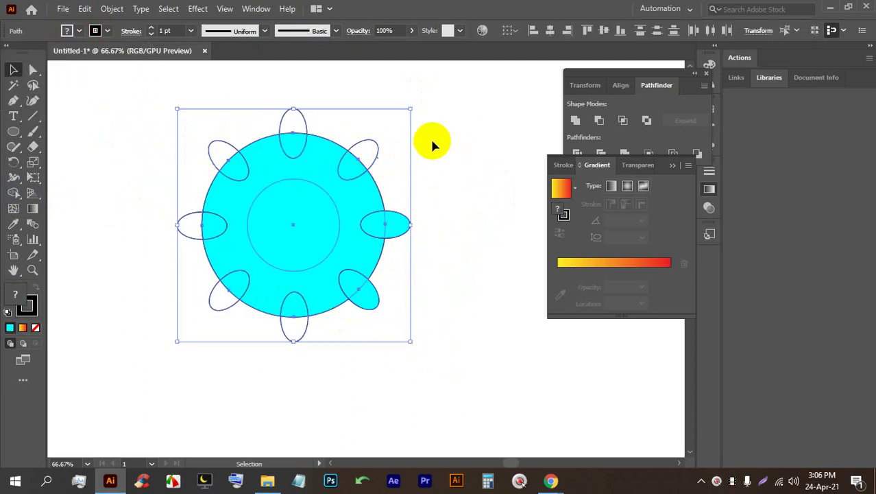
click(576, 154)
right_click(286, 193)
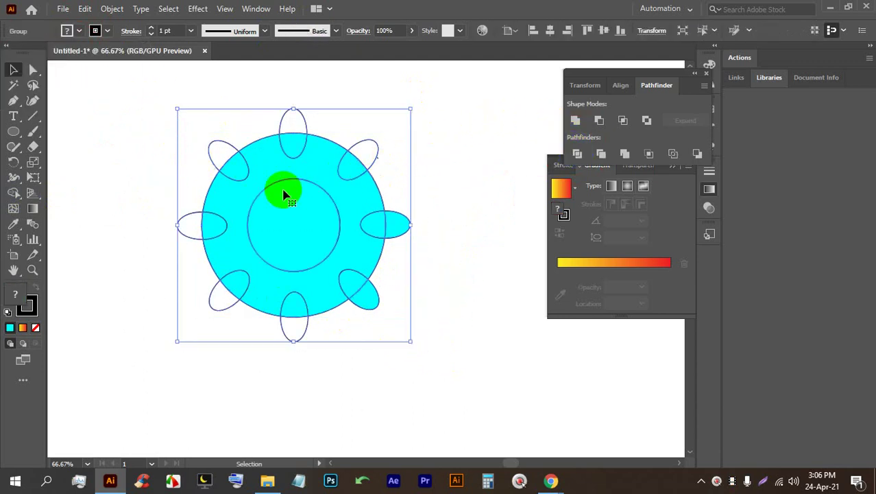
click(310, 296)
click(388, 249)
Step: Delete the inner and outer pieces of the right and upper-right ellipses to cut two notches into the disc
click(378, 222)
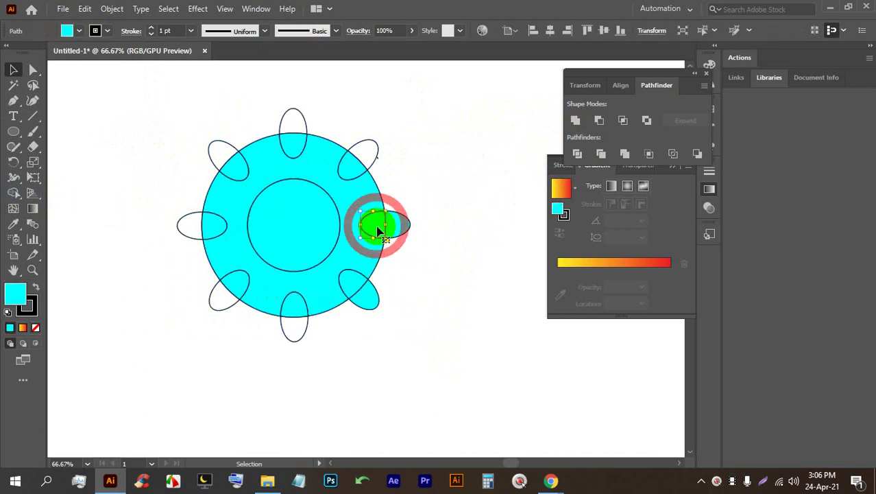
key(BackSpace)
click(398, 224)
key(BackSpace)
click(354, 165)
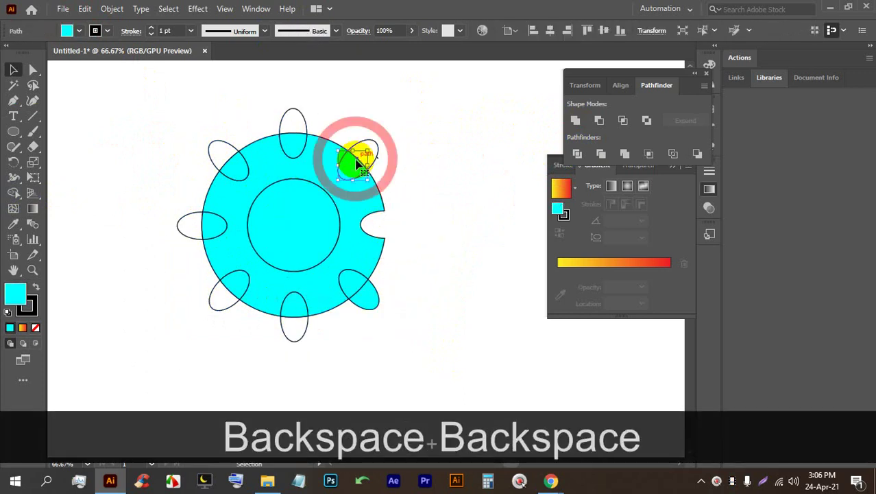
key(BackSpace)
click(370, 152)
key(BackSpace)
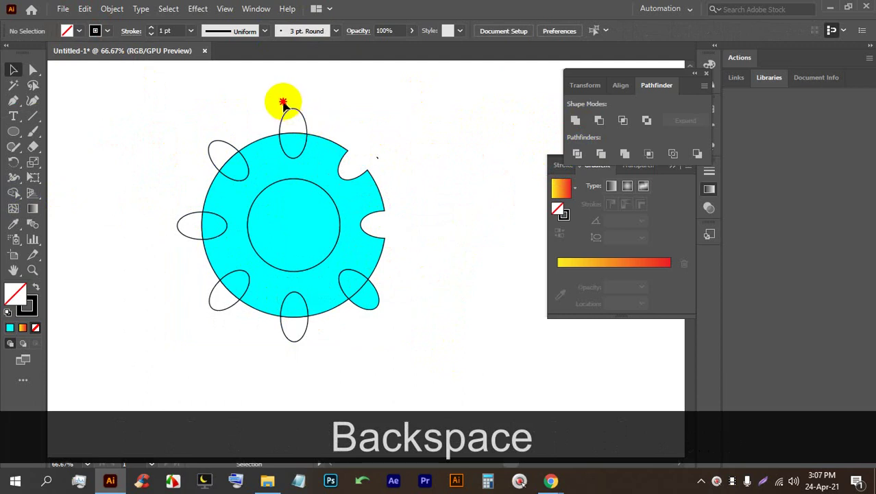
Step: Delete the ellipse pieces at the top, upper left, left and lower left of the disc to cut four more notches
click(291, 137)
key(BackSpace)
drag(189, 131, 235, 160)
key(BackSpace)
drag(174, 227, 207, 232)
key(BackSpace)
drag(208, 310, 231, 288)
key(BackSpace)
Step: Delete the bottom and lower-right ellipse pieces and the inner circle to finish the notches and open the centre hole
click(294, 312)
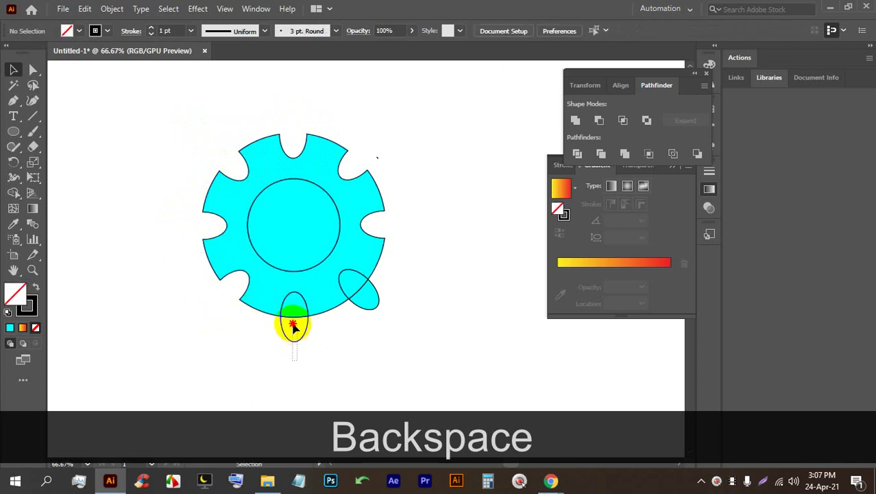
key(BackSpace)
drag(376, 320, 354, 289)
key(BackSpace)
click(287, 271)
key(BackSpace)
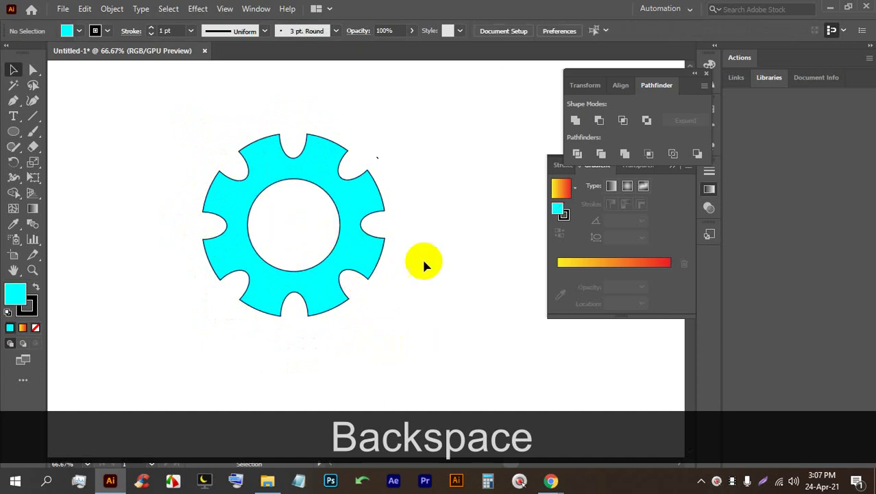
Step: Remove the gear's stroke and fill it with black
click(364, 259)
click(107, 30)
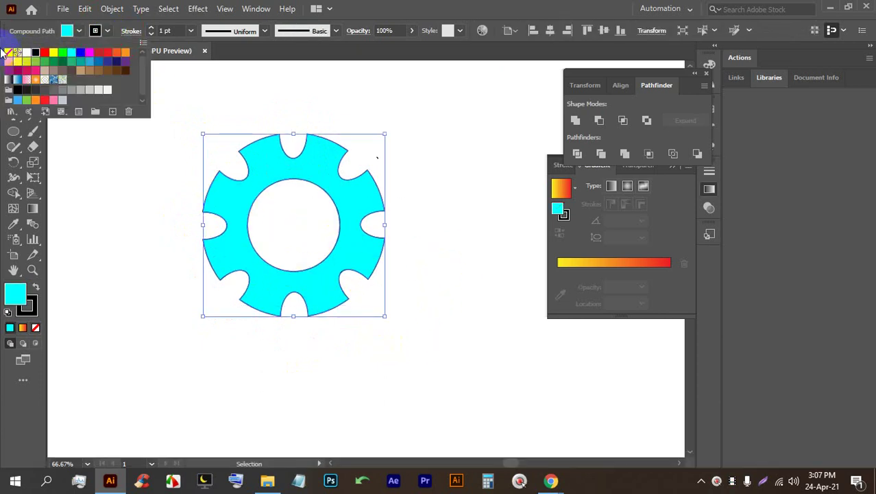
click(10, 56)
click(69, 31)
click(79, 31)
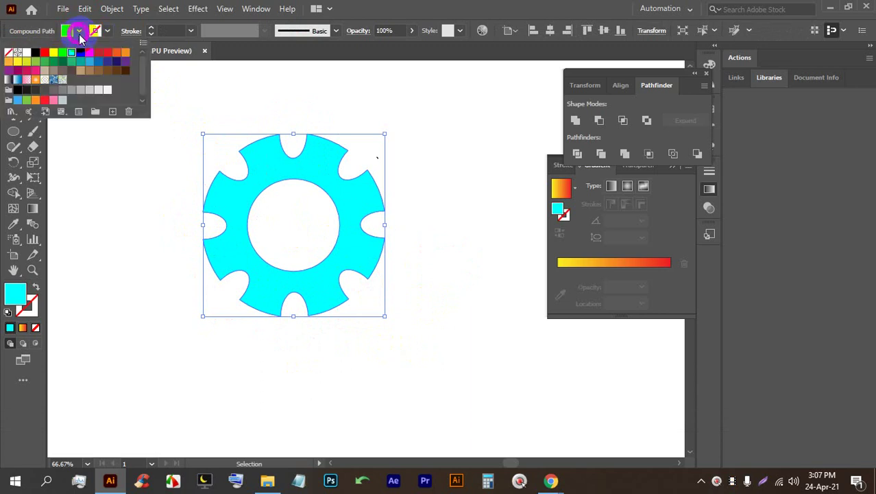
click(37, 59)
click(369, 116)
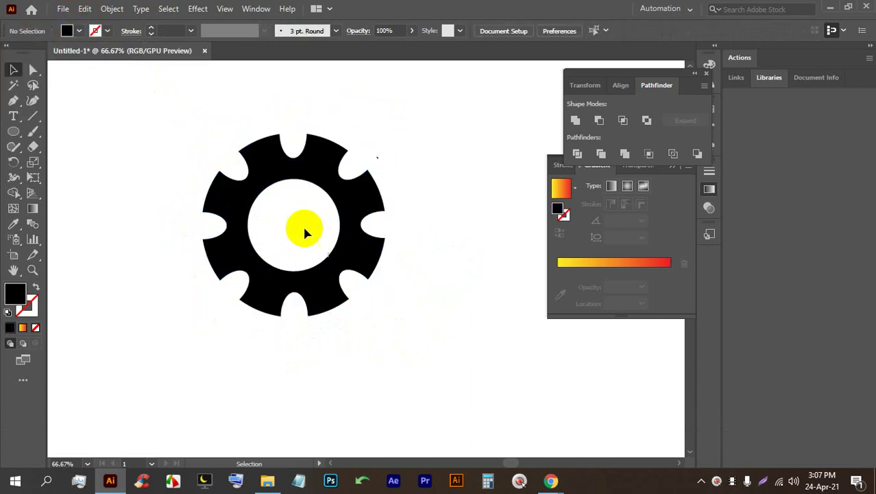
Step: Delete the stray speck outside the gear's upper-right notch
scroll(384, 156, up, 2)
drag(388, 157, 406, 176)
key(BackSpace)
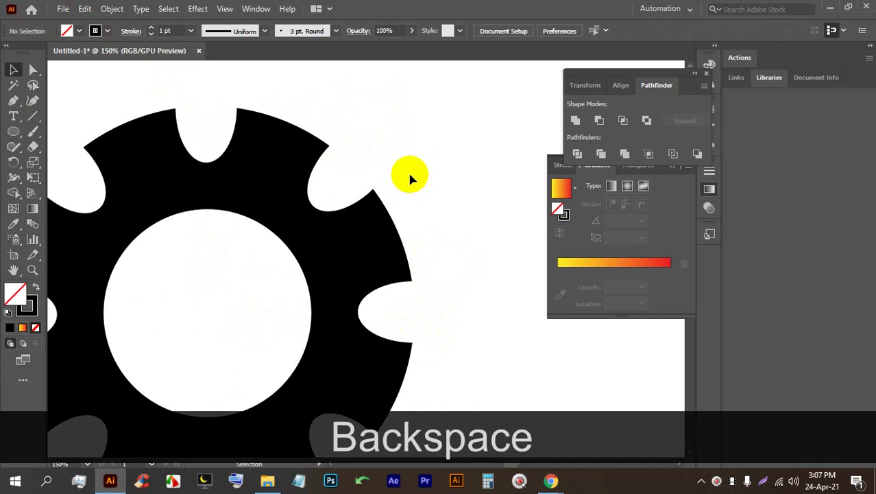
scroll(353, 135, down, 2)
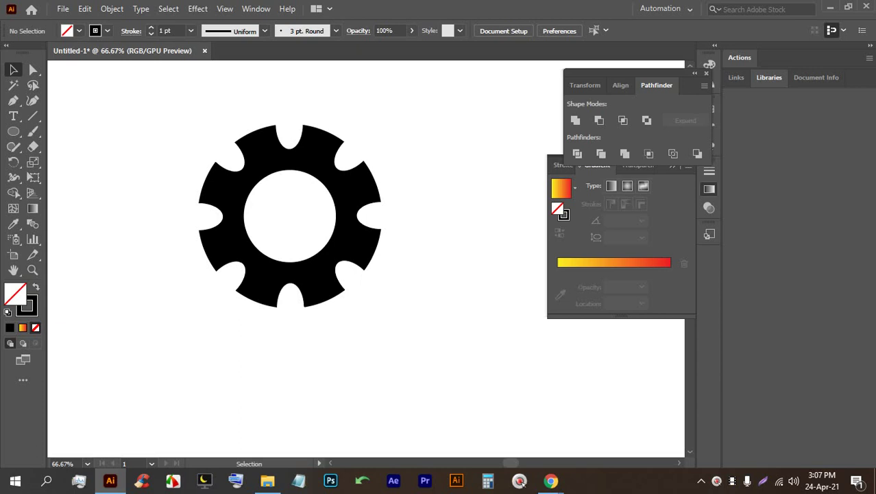
Step: Draw a circle about as wide as the gear in an empty area of the artboard
scroll(312, 219, down, 3)
drag(322, 205, 408, 122)
scroll(316, 227, up, 2)
click(13, 131)
drag(221, 166, 318, 297)
scroll(366, 252, up, 1)
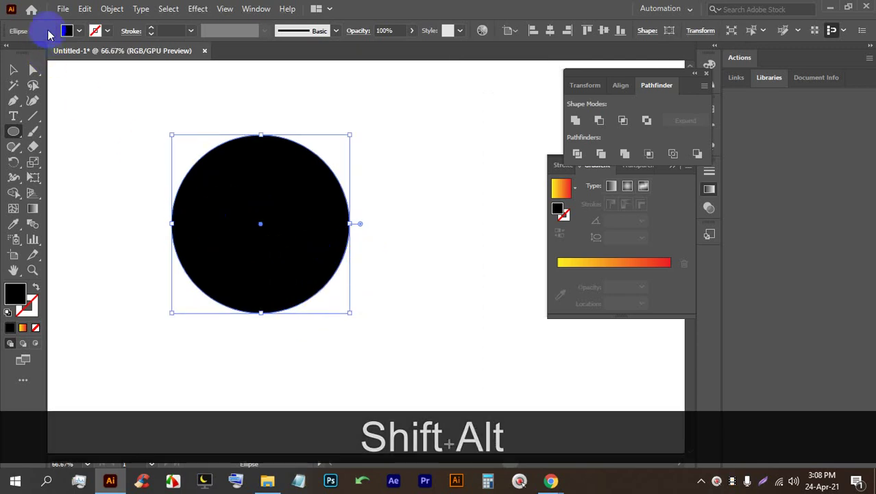
Step: Fill the new circle with a linear yellow-to-red gradient at -88.353°, running from yellow at the top to red at the bottom
click(33, 208)
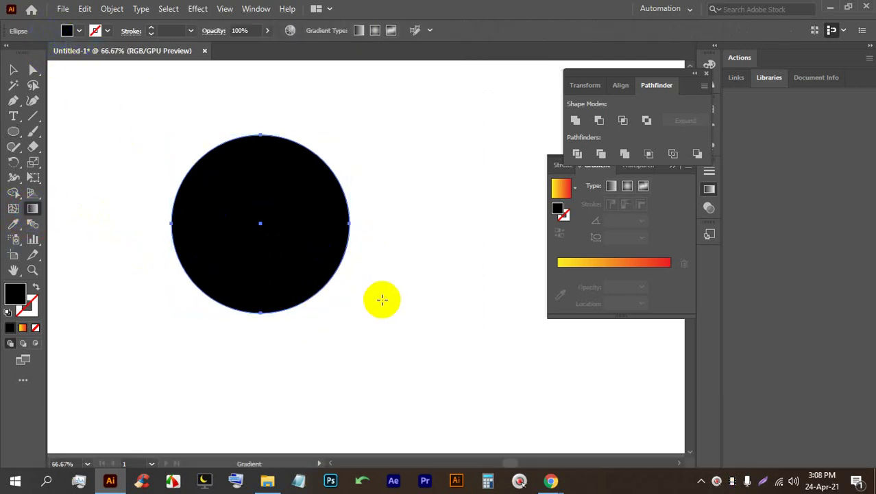
click(22, 327)
click(11, 71)
click(294, 114)
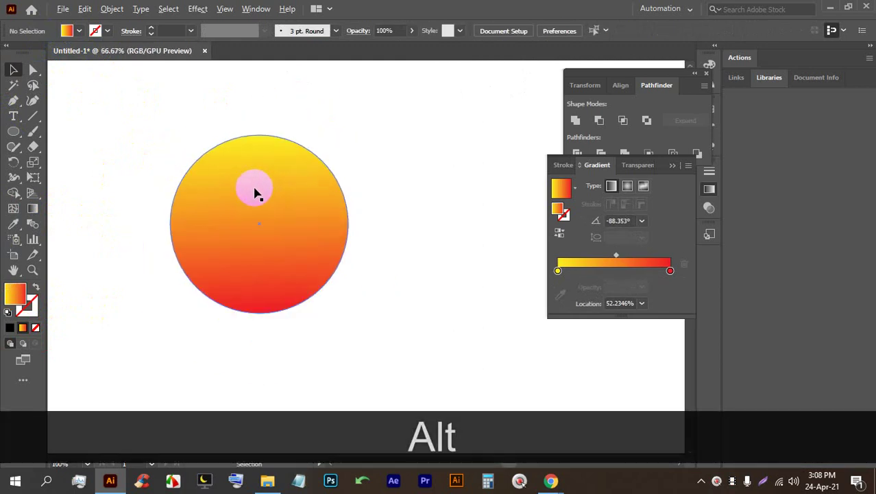
Step: Examine the finished black gear alongside the other icons and the gradient circle
scroll(254, 190, down, 2)
scroll(412, 127, up, 4)
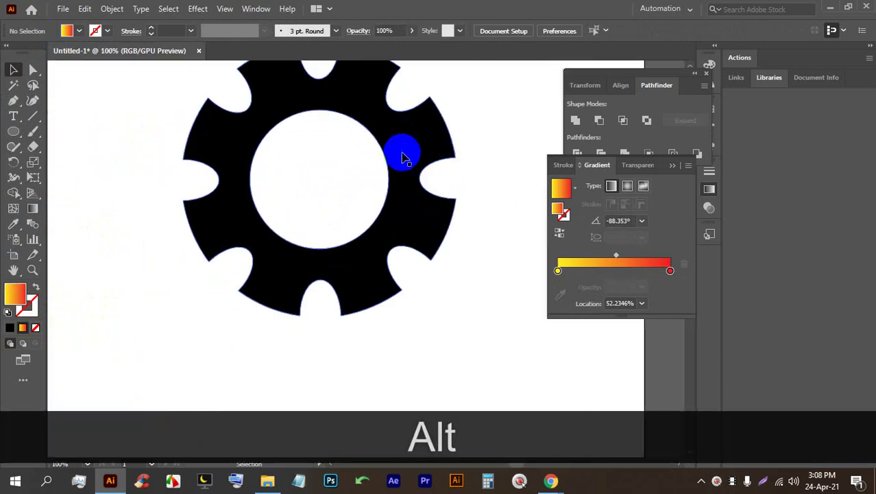
scroll(380, 180, down, 1)
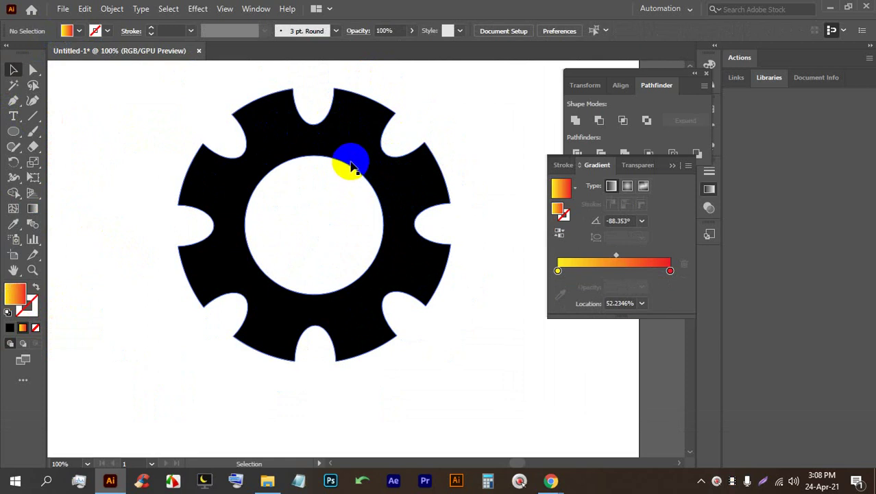
scroll(352, 166, down, 3)
drag(192, 285, 371, 221)
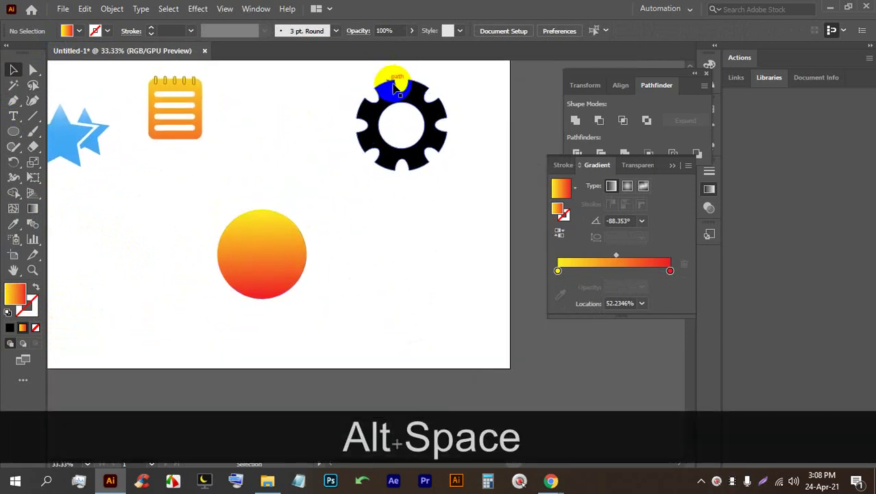
scroll(384, 113, up, 1)
scroll(244, 284, down, 1)
scroll(209, 398, up, 2)
drag(209, 401, 235, 290)
scroll(245, 254, up, 1)
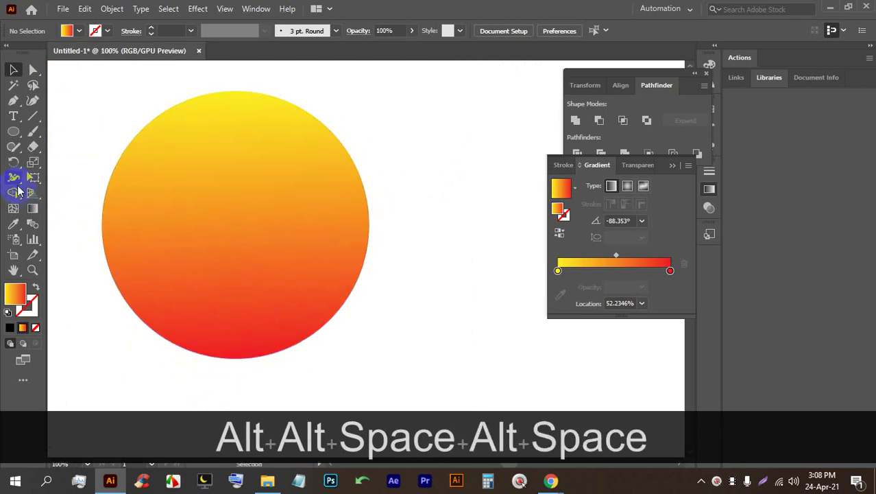
Step: Cut the gradient circle into two pieces with the Knife along a wavy line from top to bottom
click(11, 148)
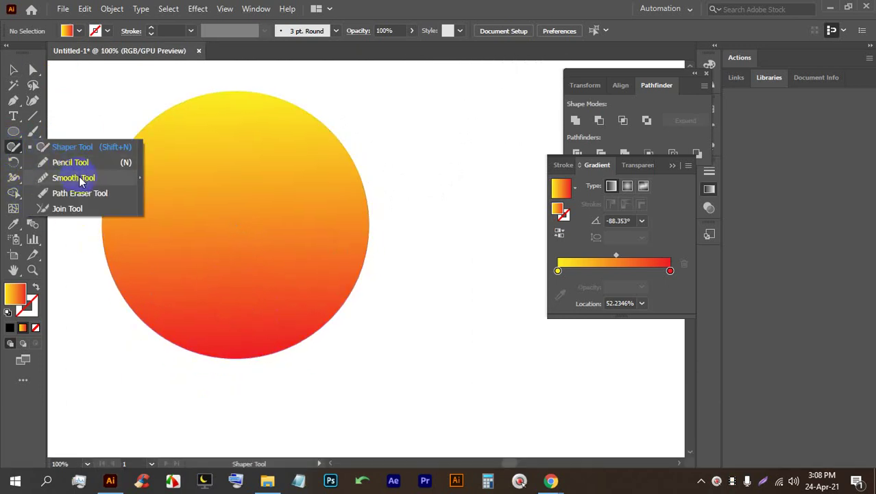
click(13, 134)
mouse_move(13, 135)
mouse_down()
mouse_move(27, 147)
mouse_move(17, 148)
mouse_move(78, 173)
mouse_move(88, 189)
mouse_move(91, 181)
mouse_up()
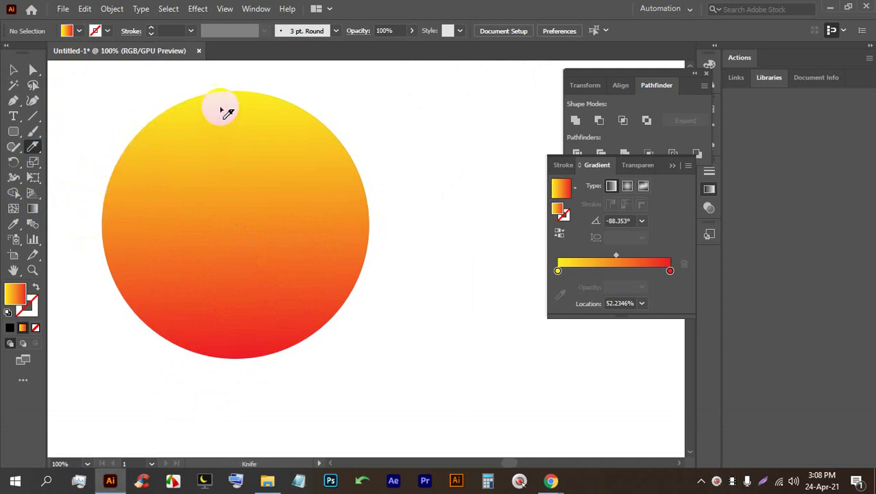
mouse_move(233, 74)
mouse_down()
mouse_move(201, 225)
mouse_move(252, 314)
mouse_move(225, 386)
mouse_up()
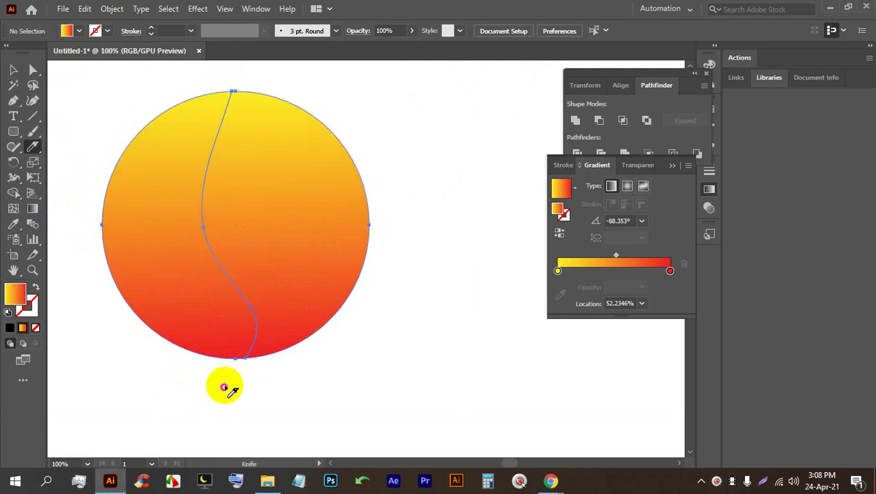
Step: Move the right half of the cut circle slightly sideways to open a narrow gap between the halves
click(13, 70)
click(405, 90)
click(343, 162)
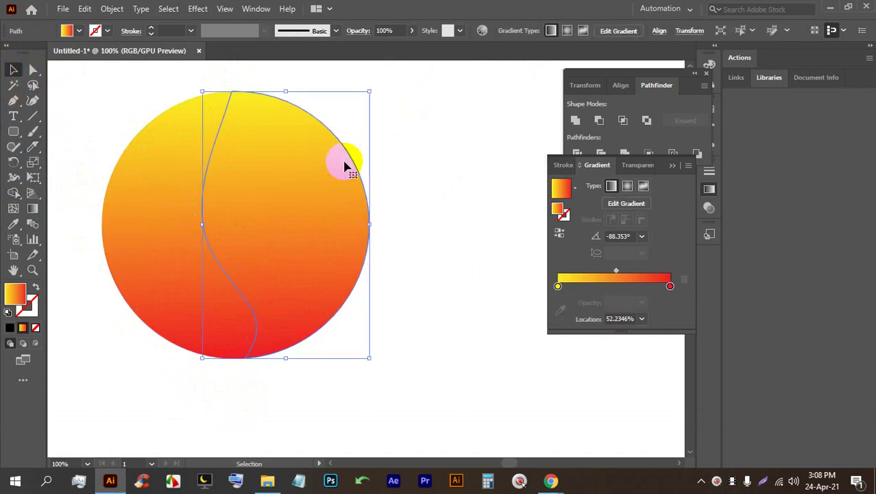
drag(300, 170, 313, 170)
click(463, 182)
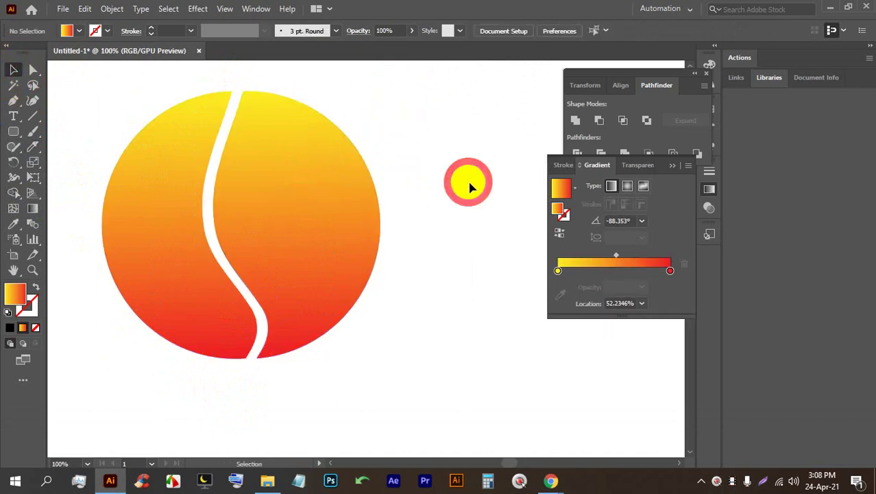
alt+scroll(352, 180, down, 3)
alt+scroll(361, 191, up, 1)
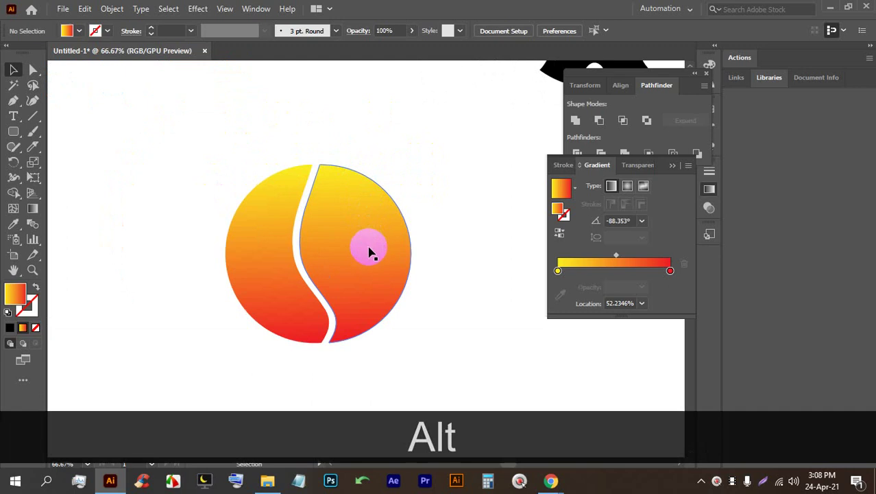
Step: Undo the shift of the right half and the wavy Knife cut
key(ctrl+alt+z)
alt+scroll(413, 249, up, 2)
key(ctrl+alt+z)
Step: Cut the circle into four pieces with the Knife, following a Z shape of upper, diagonal and lower lines
drag(99, 200, 453, 199)
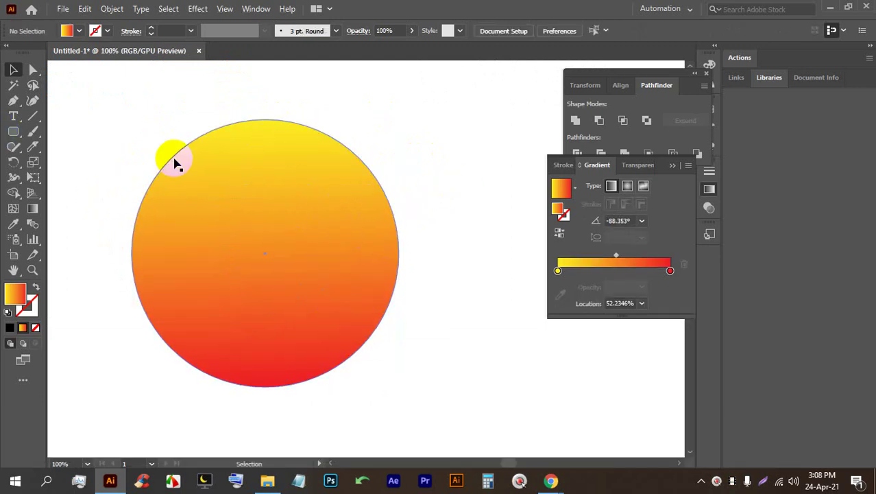
drag(250, 186, 250, 157)
click(30, 146)
mouse_move(98, 166)
mouse_down()
mouse_move(399, 136)
mouse_move(307, 196)
mouse_move(137, 355)
mouse_move(184, 312)
mouse_move(473, 303)
mouse_up()
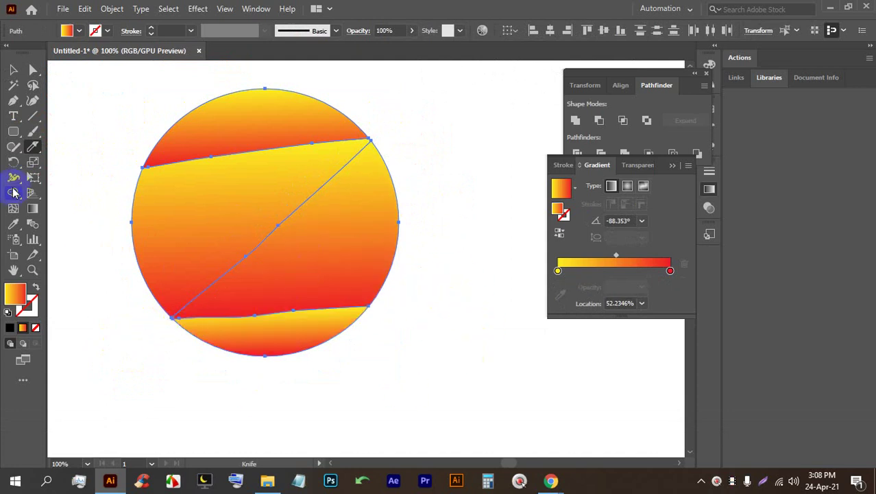
click(16, 71)
Step: Reverse the gradient of the middle piece to the right of the diagonal cut
scroll(371, 186, down, 3)
scroll(415, 219, up, 4)
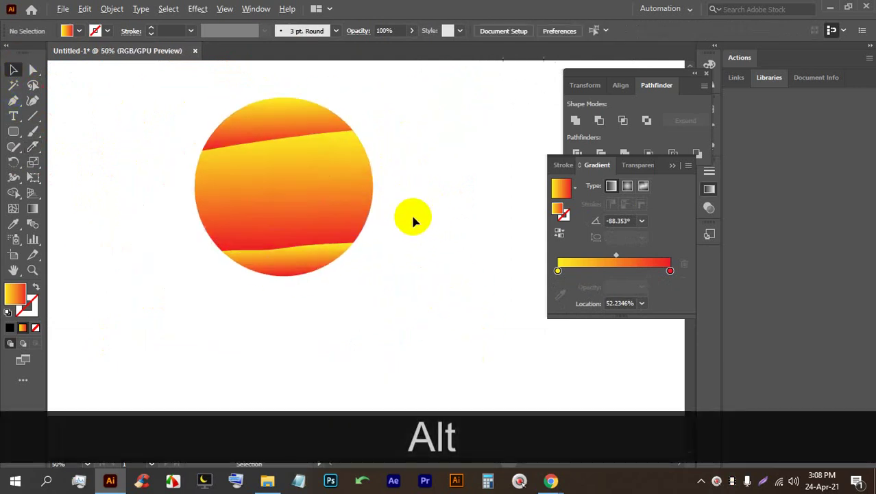
click(327, 194)
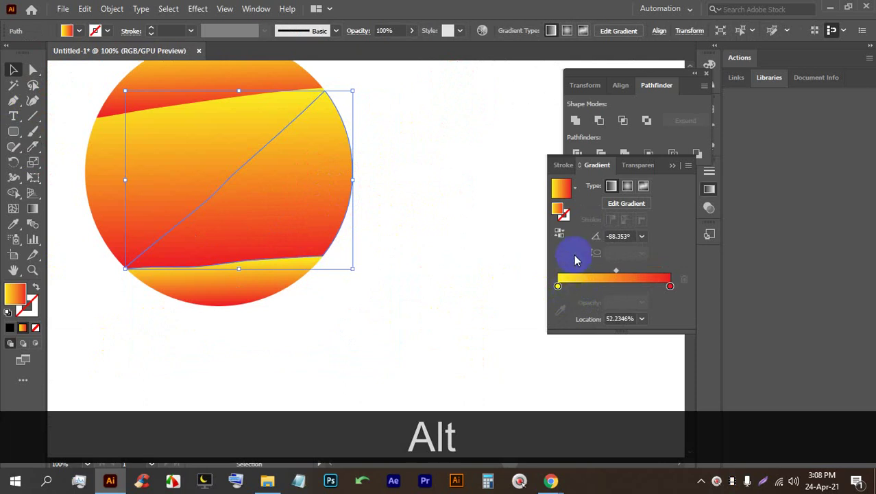
click(560, 233)
click(459, 289)
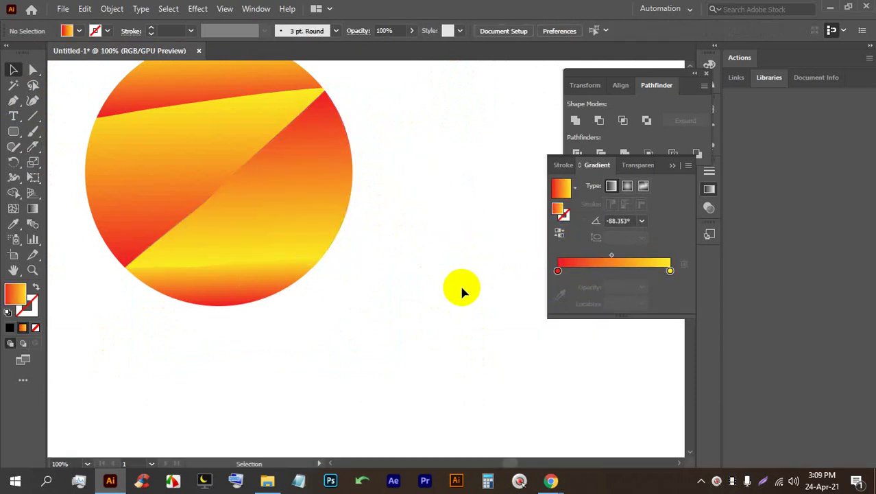
Step: Reverse the gradient of the circle's bottom piece and deselect it
scroll(454, 284, up, 1)
click(235, 308)
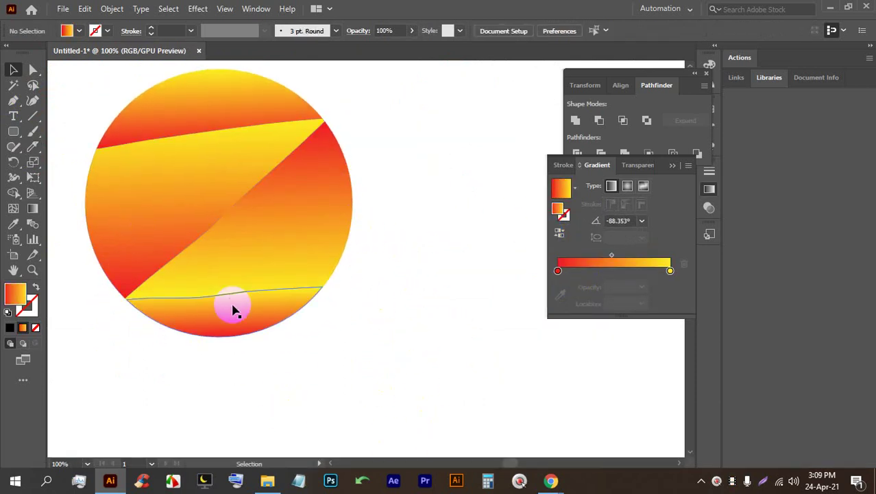
click(557, 235)
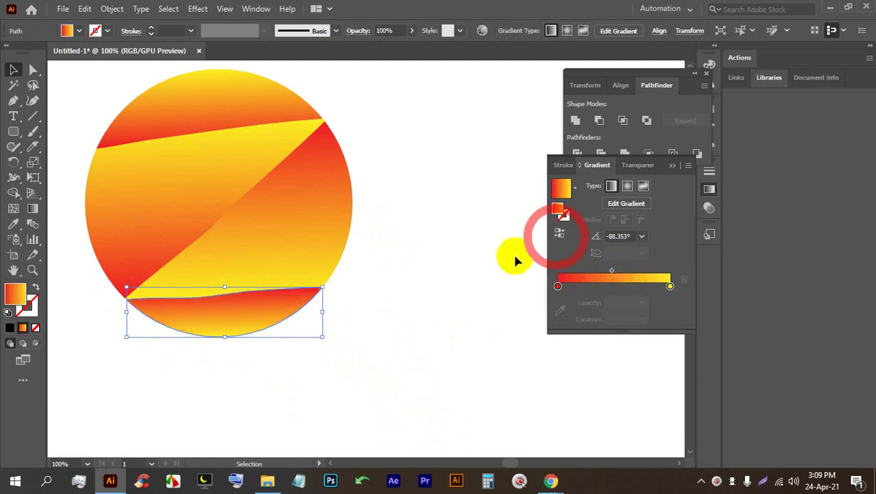
click(458, 270)
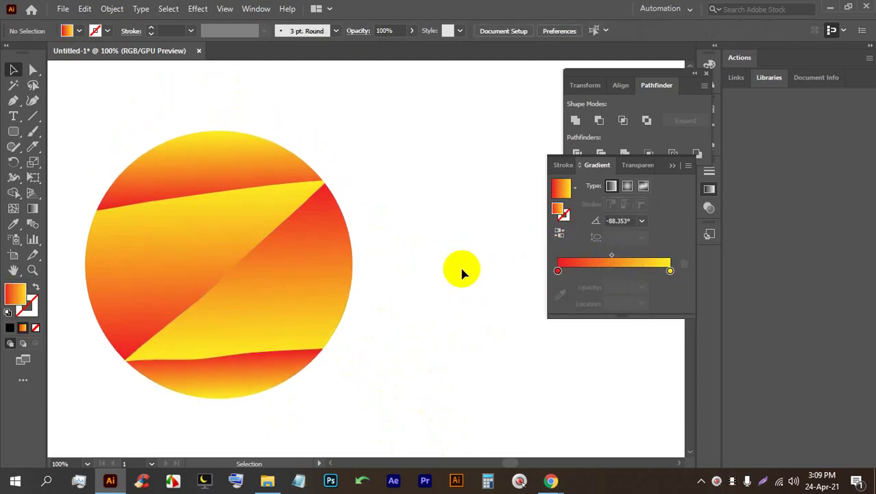
scroll(247, 260, up, 1)
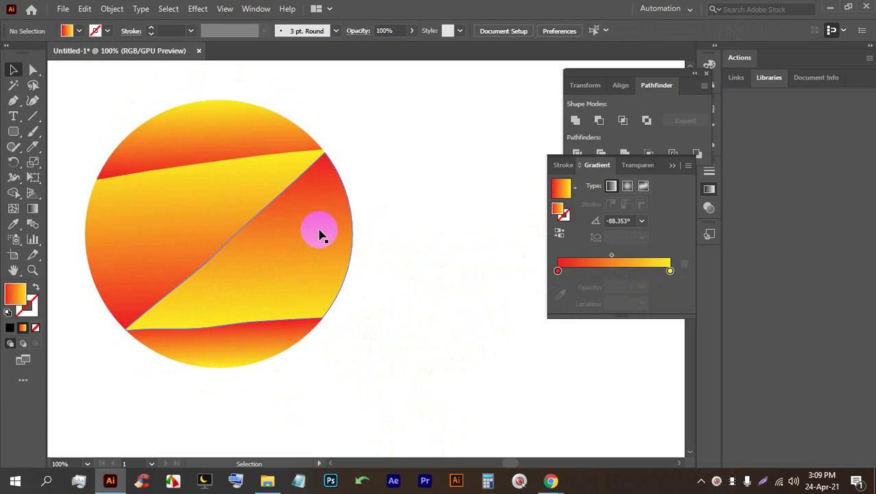
click(150, 216)
click(188, 122)
click(229, 210)
click(307, 245)
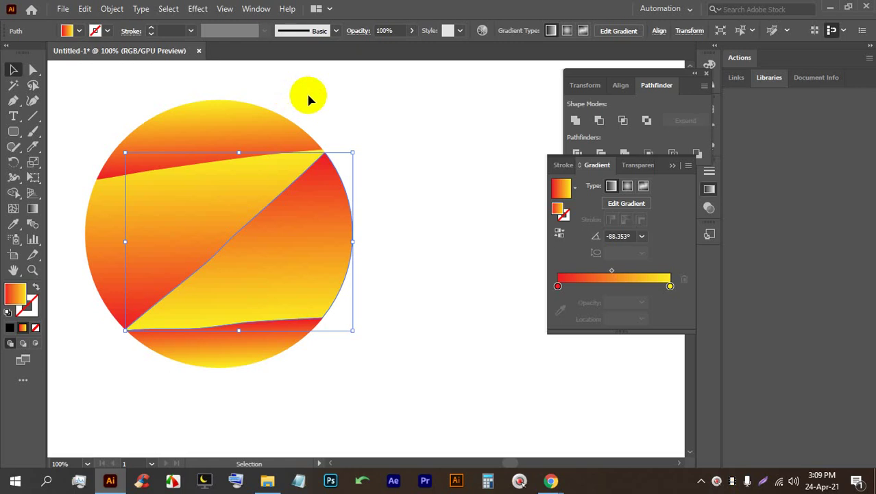
Step: Draw a small circle about 167 px wide beside the Z-cut gradient circle and fill it light green
scroll(176, 141, down, 2)
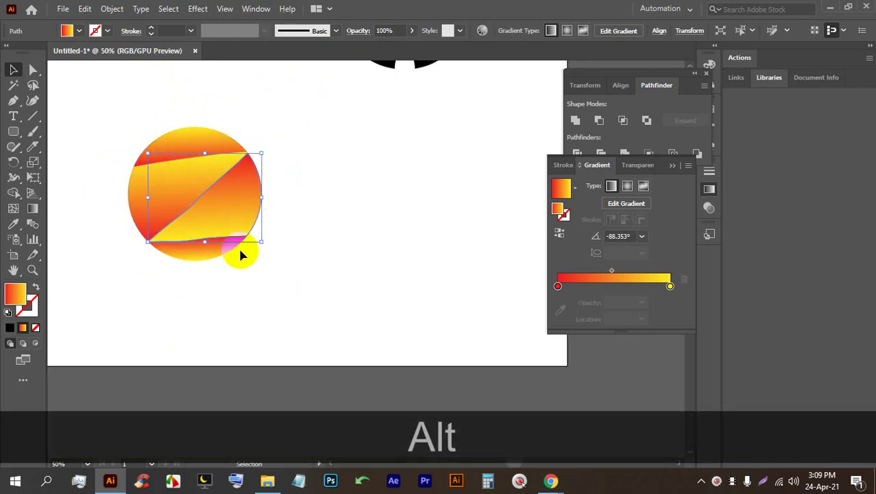
drag(235, 249, 152, 275)
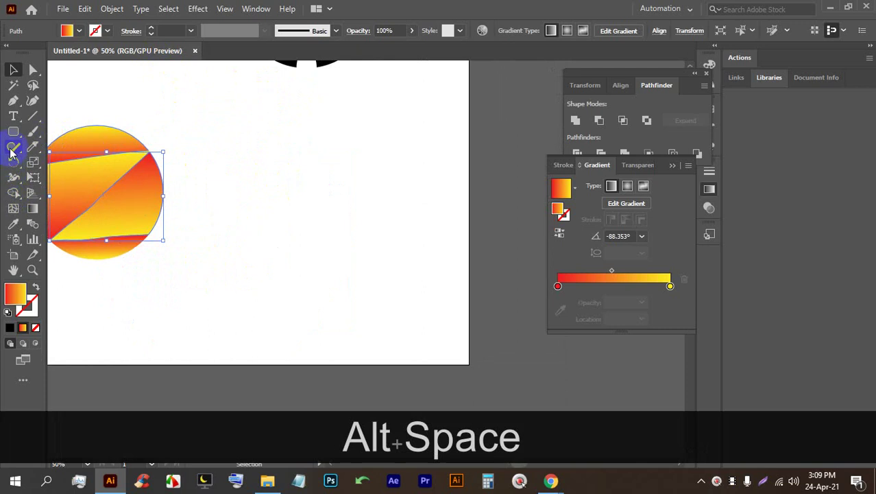
drag(13, 131, 41, 161)
drag(137, 133, 238, 201)
click(79, 31)
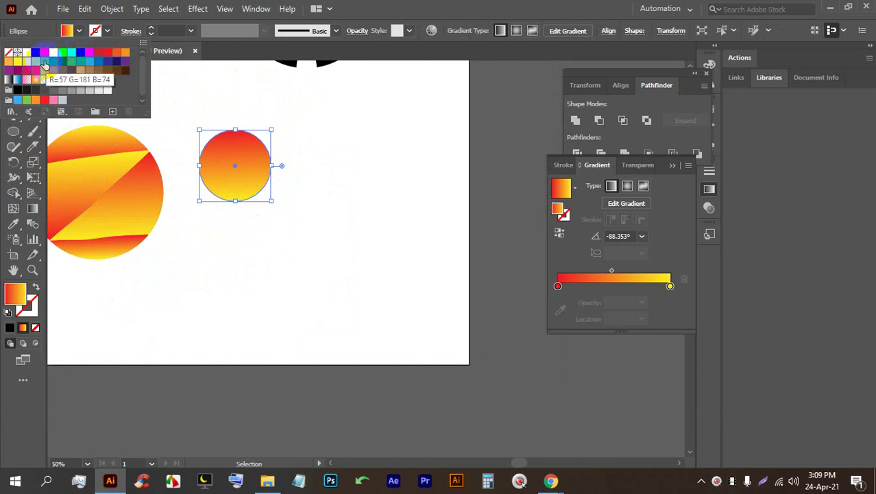
click(63, 52)
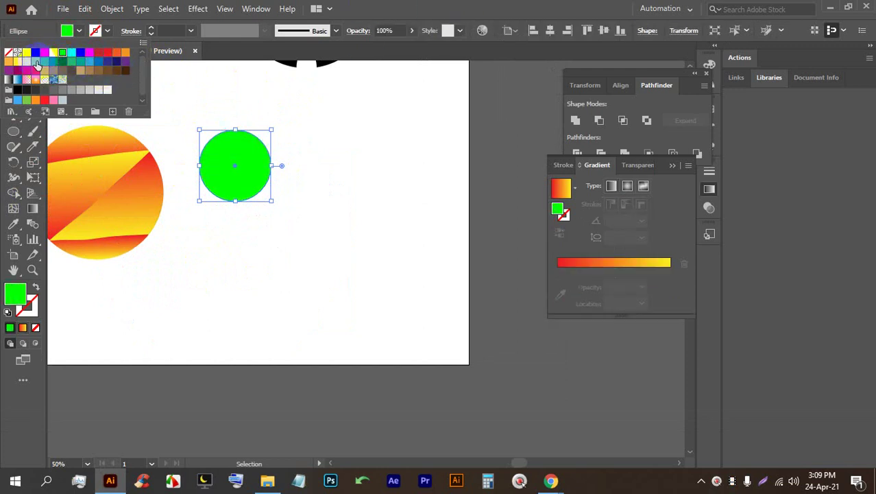
click(37, 64)
Step: Duplicate the green circle into an overlapping cluster of five circles and delete the whole cluster
drag(240, 167, 225, 221)
drag(225, 221, 290, 235)
drag(268, 237, 286, 216)
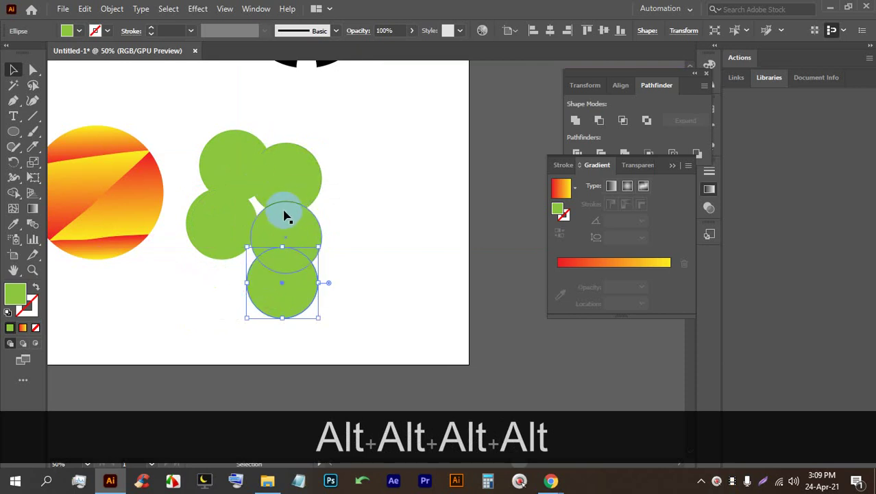
drag(402, 341, 239, 168)
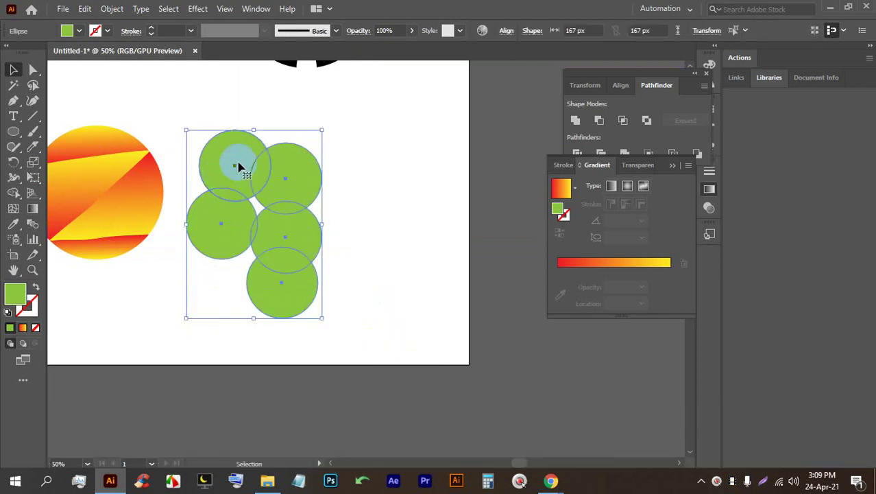
key(BackSpace)
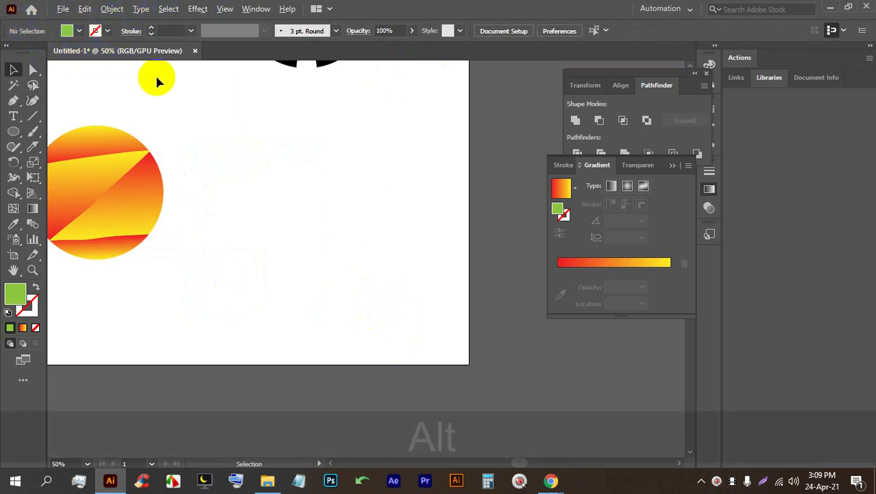
Step: Move all four pieces of the Z-cut gradient circle together to the right, below the gear
scroll(155, 75, down, 4)
key(alt+space)
scroll(288, 277, up, 4)
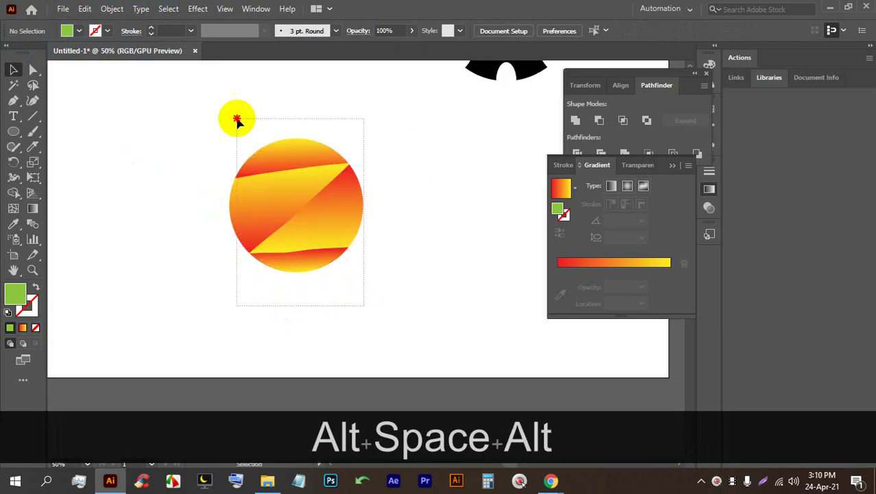
scroll(237, 121, down, 3)
drag(284, 206, 388, 196)
scroll(120, 176, up, 3)
Step: Draw a wide green ellipse in the empty area below the blue stars
drag(13, 137, 72, 162)
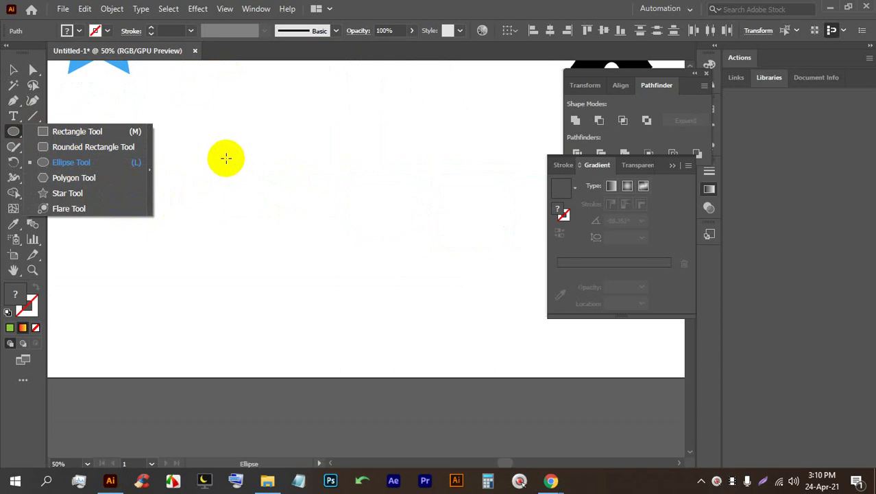
drag(244, 128, 69, 251)
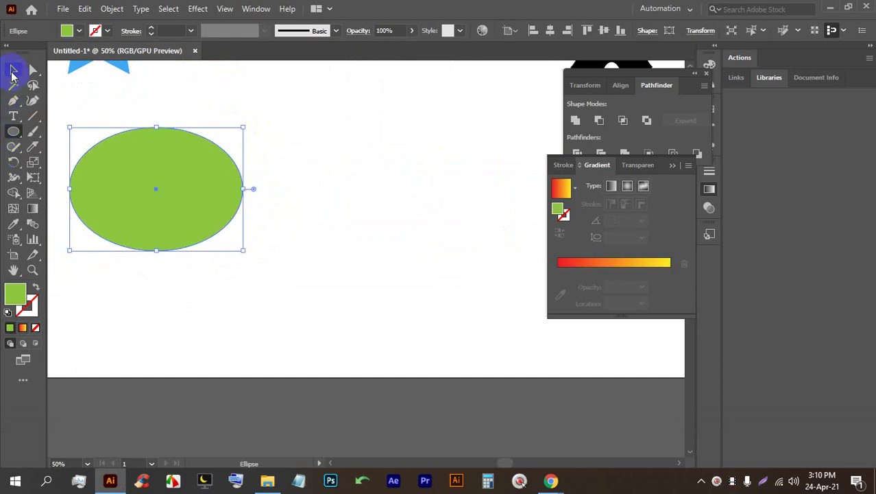
drag(218, 220, 363, 260)
scroll(251, 275, up, 1)
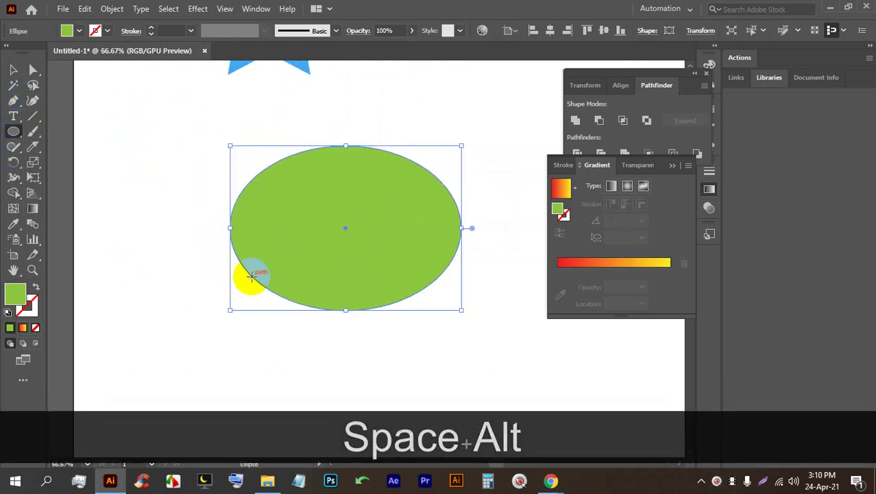
Step: Draw a curved, pointed tail with the Pen tool on the ellipse's lower-left edge and shift it slightly right
click(13, 100)
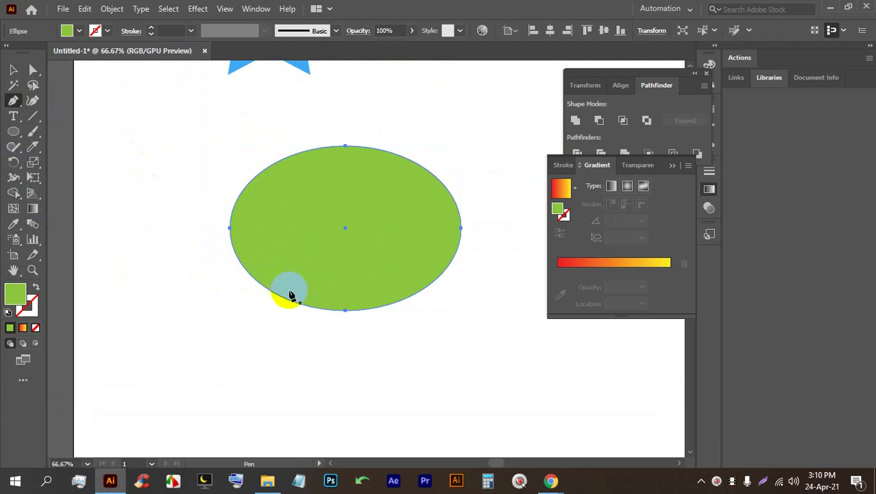
click(289, 291)
drag(218, 321, 323, 308)
key(alt)
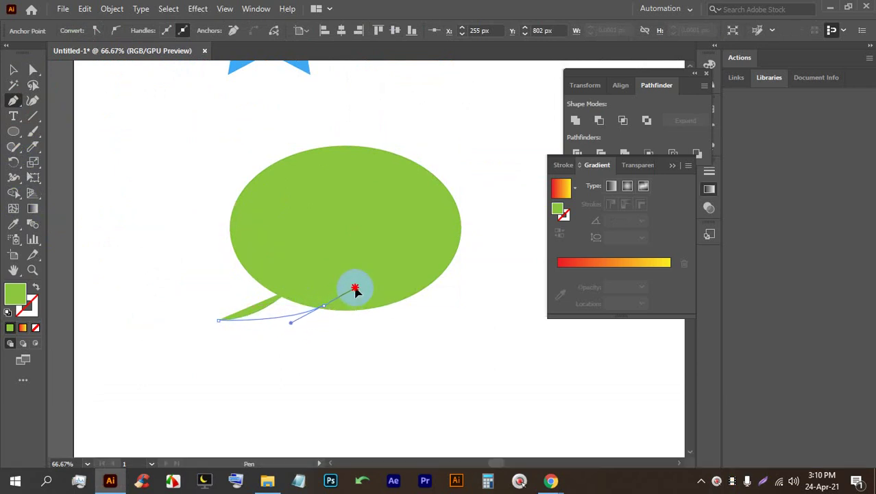
drag(358, 287, 291, 294)
click(13, 70)
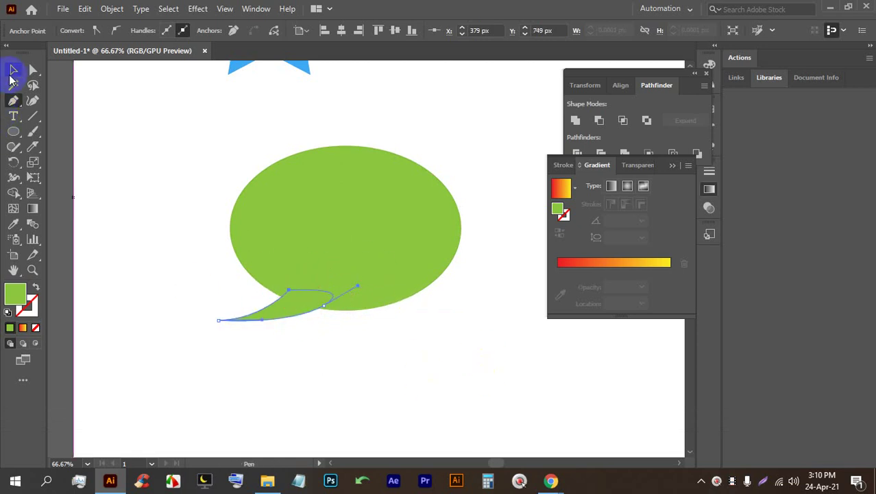
click(202, 179)
drag(289, 310, 289, 309)
Step: Unite the ellipse and its tail into a single speech bubble shape
key(space)
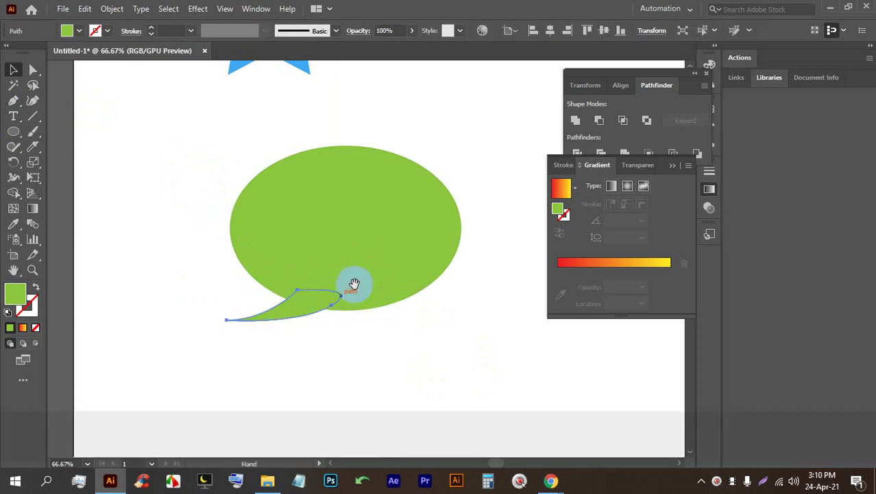
drag(354, 285, 316, 302)
drag(409, 344, 131, 234)
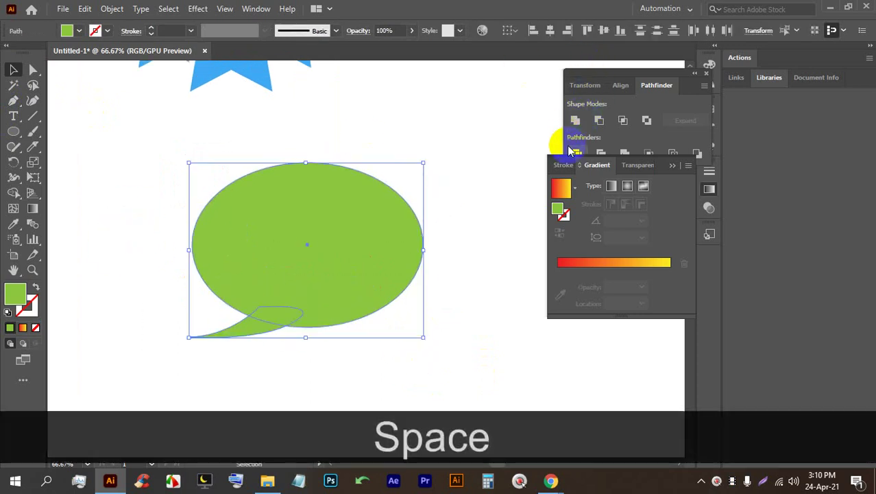
click(573, 151)
click(498, 289)
Step: Fill the speech bubble with the red-to-yellow gradient, running diagonally at about 37° from the tail to the upper right
click(240, 312)
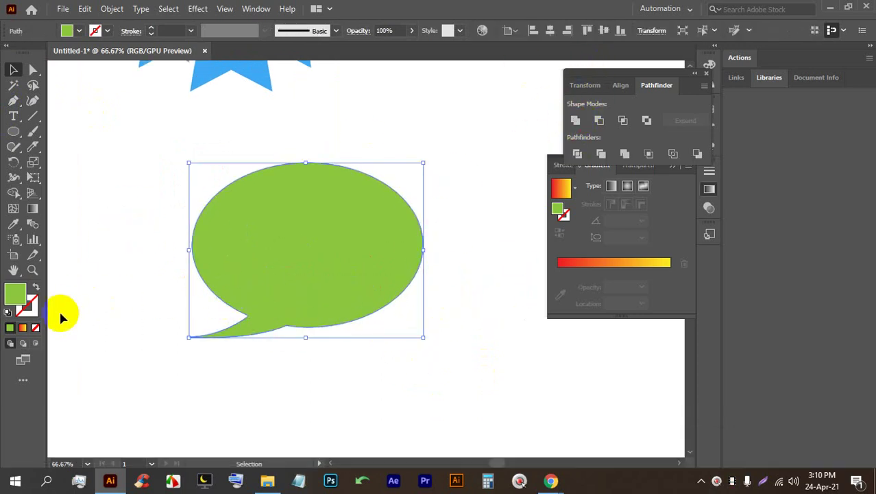
click(23, 328)
click(32, 209)
drag(391, 172, 185, 293)
drag(180, 369, 434, 180)
drag(280, 300, 268, 283)
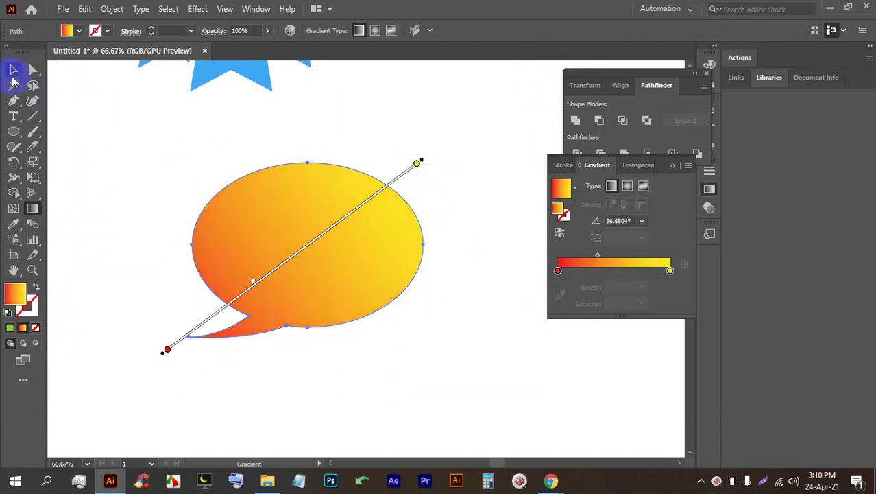
click(12, 69)
Step: Move the speech bubble down to the right and reflect it across the vertical axis
drag(294, 286, 264, 245)
scroll(245, 277, down, 1)
alt+click(249, 232)
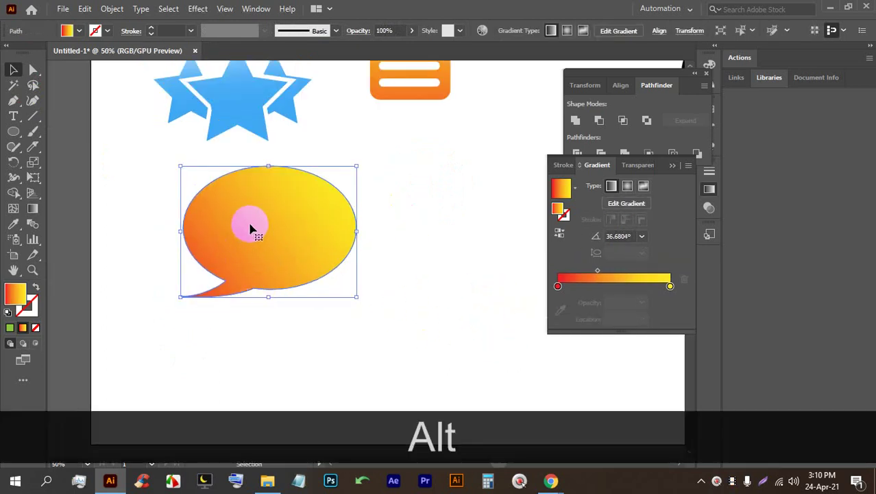
drag(249, 221, 310, 254)
right_click(310, 253)
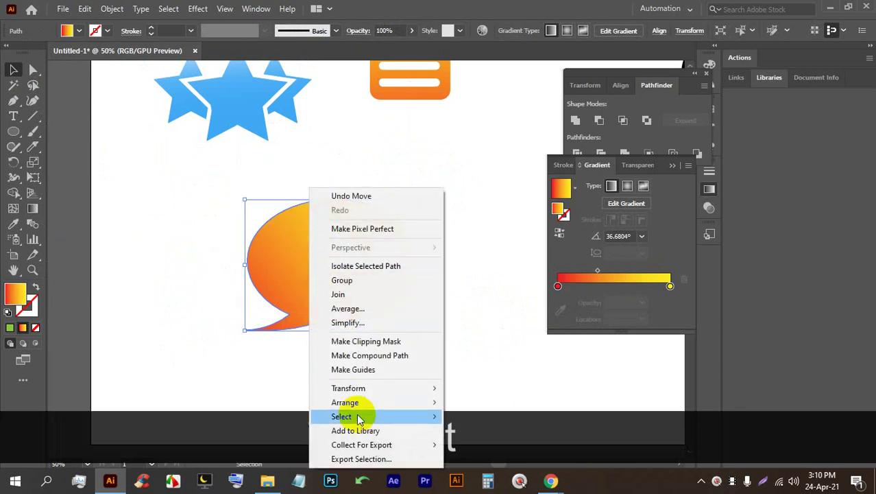
mouse_move(358, 389)
click(472, 324)
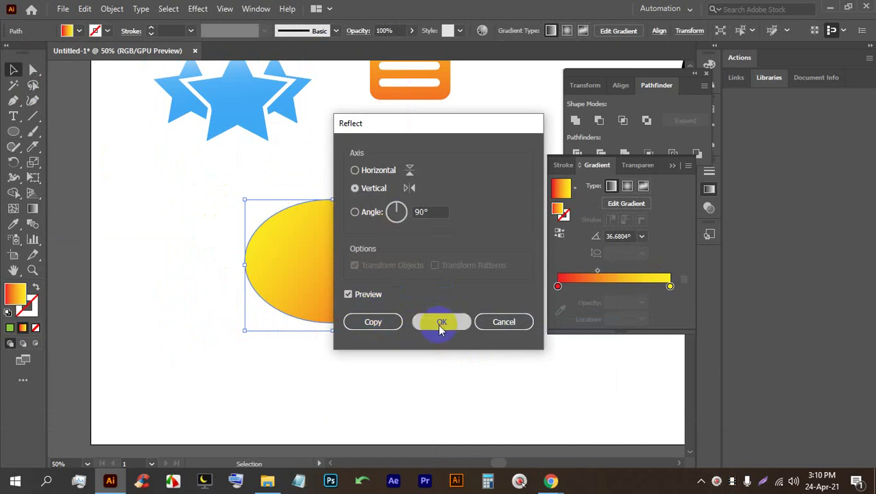
click(441, 322)
alt+scroll(289, 299, down, 1)
drag(289, 299, 278, 284)
alt+scroll(261, 293, down, 3)
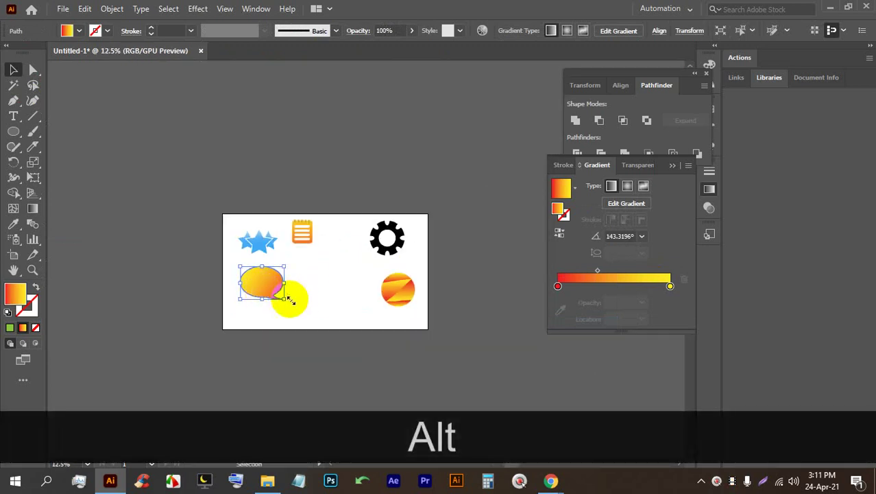
Step: Undo the last two changes and place a copy of the reflected speech bubble to its right
key(ctrl+z)
key(ctrl+z)
alt+scroll(274, 298, up, 3)
drag(334, 295, 287, 289)
scroll(294, 299, down, 1)
alt+scroll(286, 293, up, 2)
right_click(285, 293)
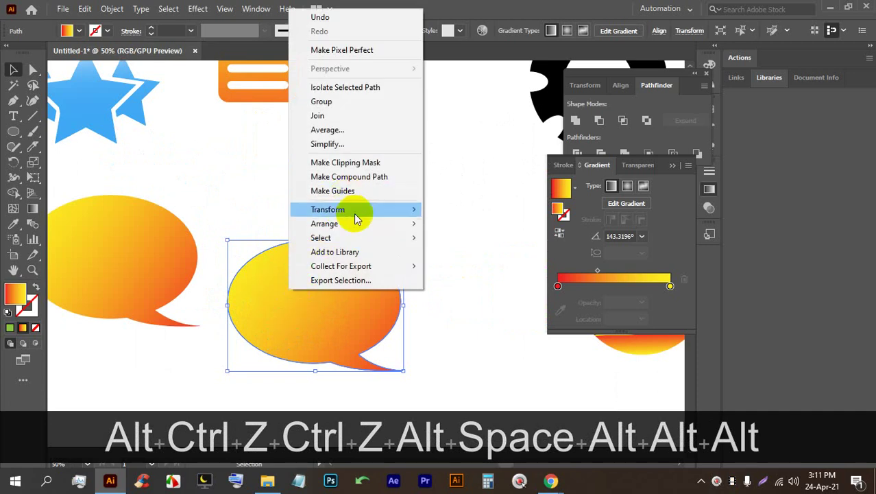
mouse_move(357, 218)
click(470, 255)
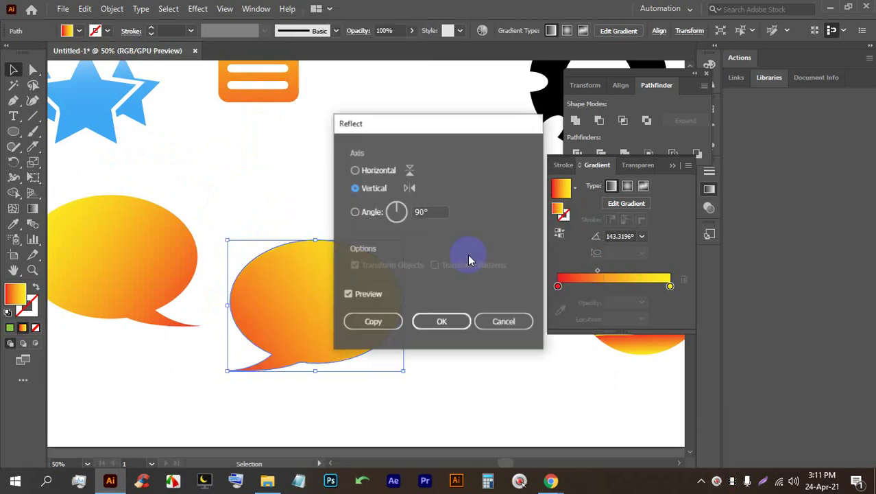
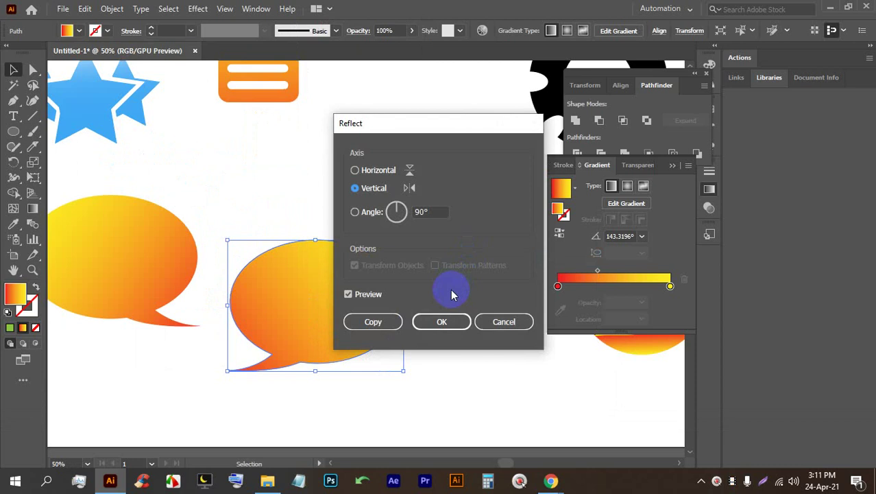
click(505, 323)
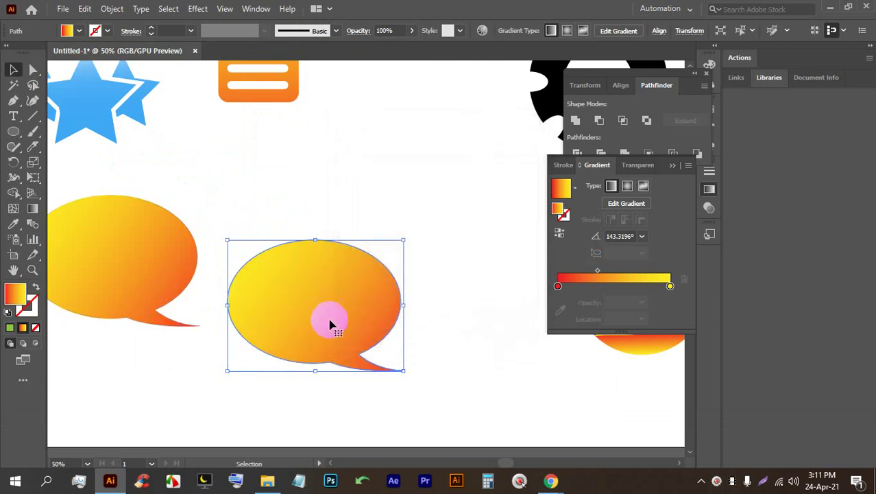
Step: Undo the copy and the reflection of the speech bubble
alt+scroll(333, 316, down, 2)
key(ctrl+z)
key(ctrl+z)
key(ctrl+z)
Step: Duplicate the speech bubble to its right and reflect the copy across the vertical axis
drag(251, 329, 241, 237)
scroll(227, 289, up, 2)
right_click(243, 189)
mouse_move(314, 389)
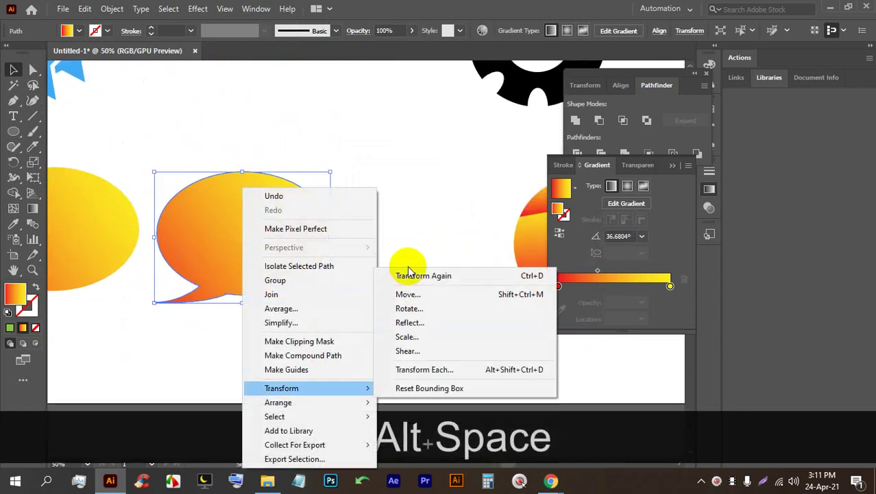
click(408, 322)
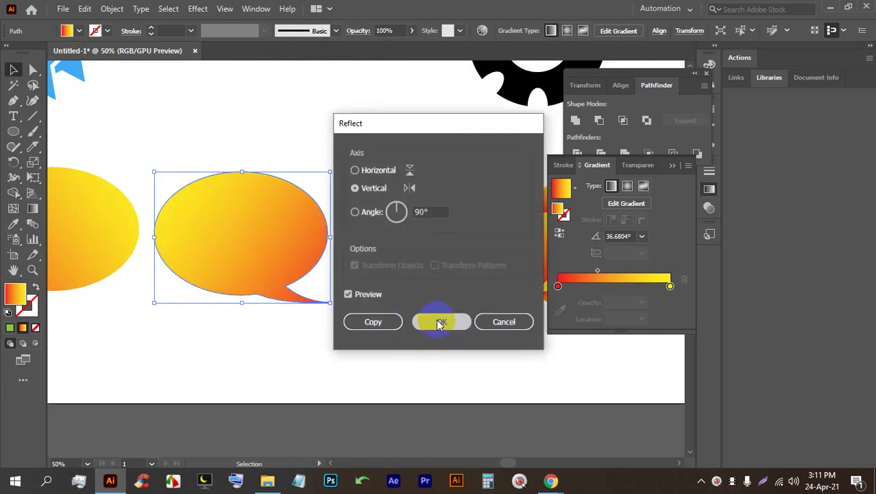
click(441, 324)
scroll(375, 226, down, 2)
scroll(306, 235, up, 1)
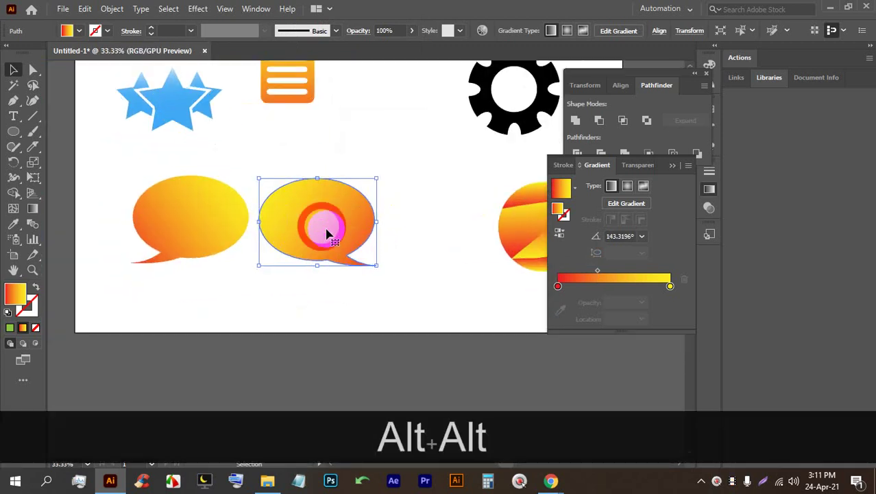
Step: Recolor the reflected bubble's gradient with light blue replacing the red stop and darker blue replacing the yellow stop
double_click(557, 287)
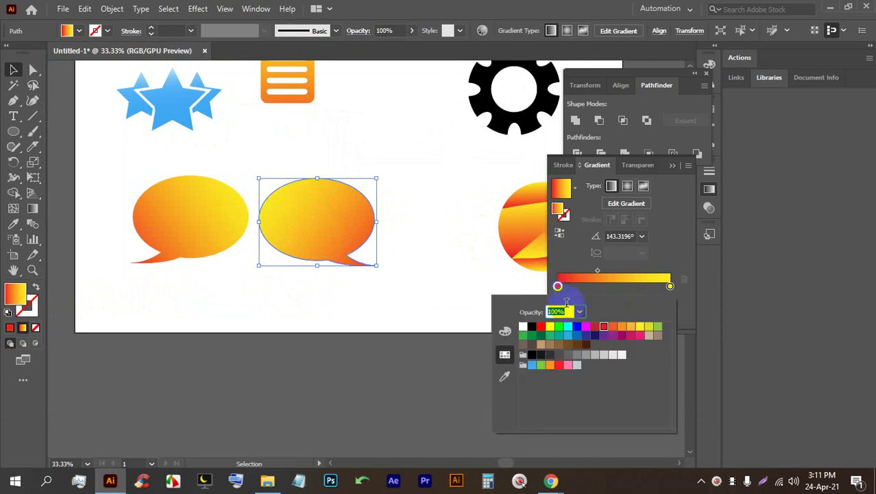
click(569, 336)
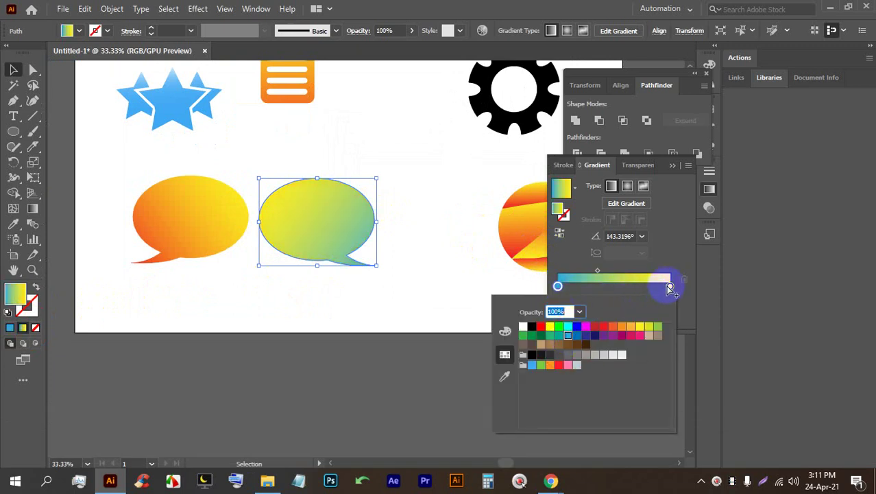
double_click(670, 286)
click(559, 336)
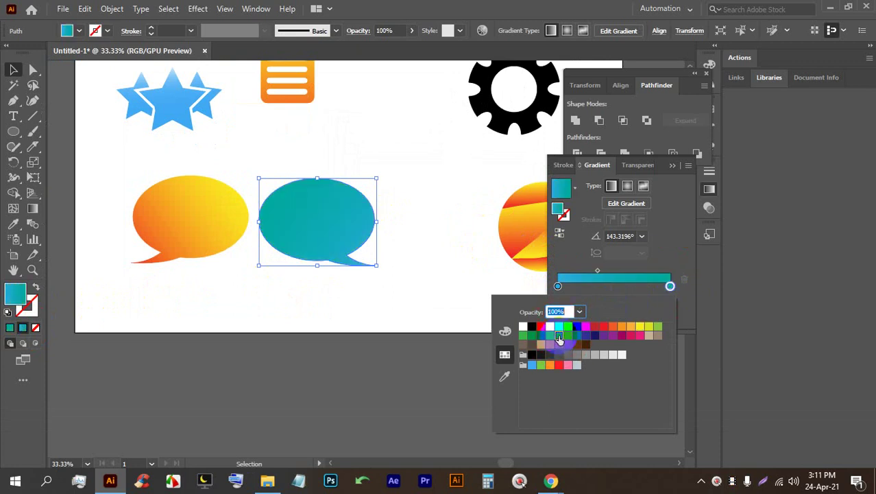
click(577, 336)
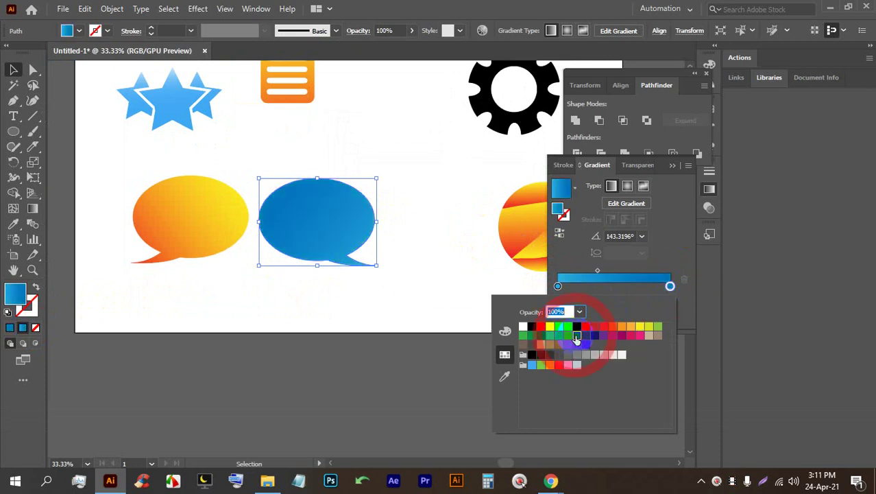
click(328, 230)
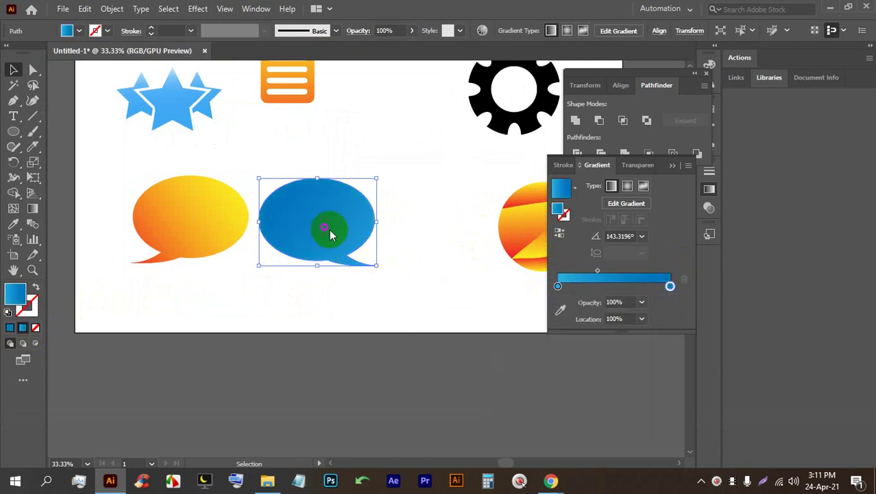
Step: Redirect the blue speech bubble's gradient to run diagonally from its upper-left edge past its lower-right tail
click(31, 209)
drag(279, 174, 412, 280)
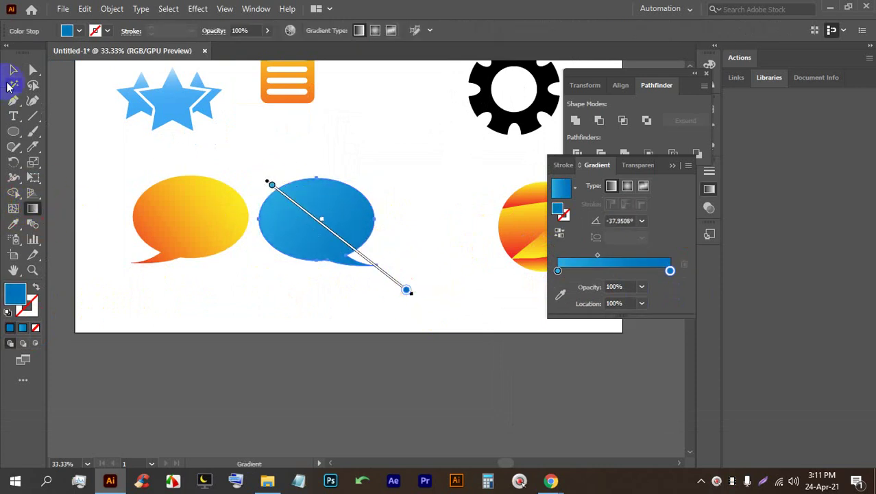
click(13, 69)
click(412, 166)
Step: Scale the blue speech bubble down proportionally and overlap it on the lower-right part of the orange bubble
drag(404, 237, 431, 204)
drag(326, 187, 245, 204)
drag(321, 254, 278, 234)
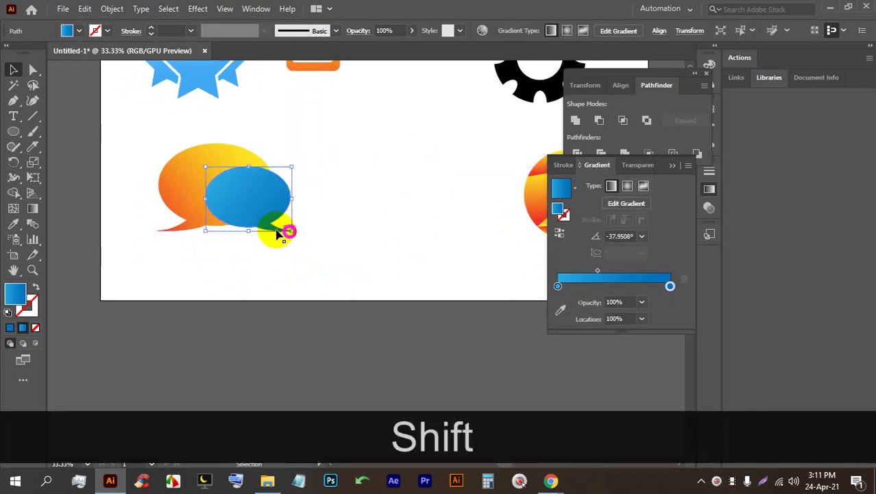
scroll(242, 207, up, 2)
drag(241, 205, 246, 225)
ctrl+alt+click(260, 245)
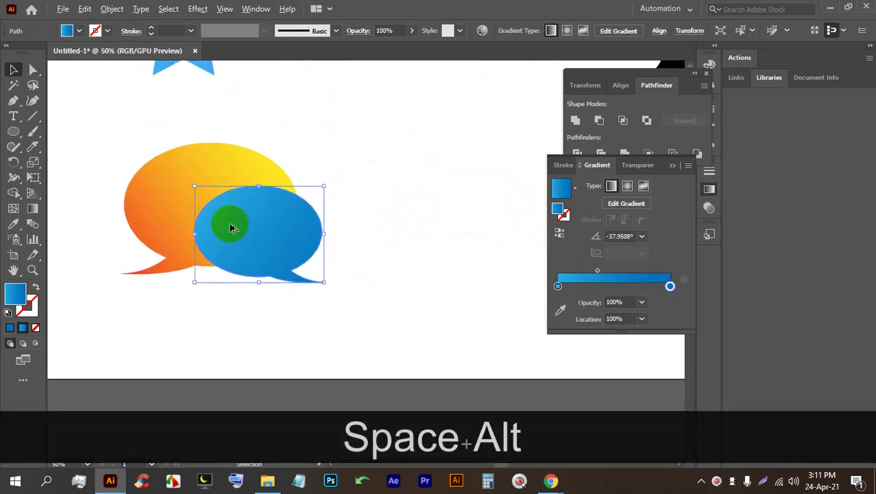
click(361, 277)
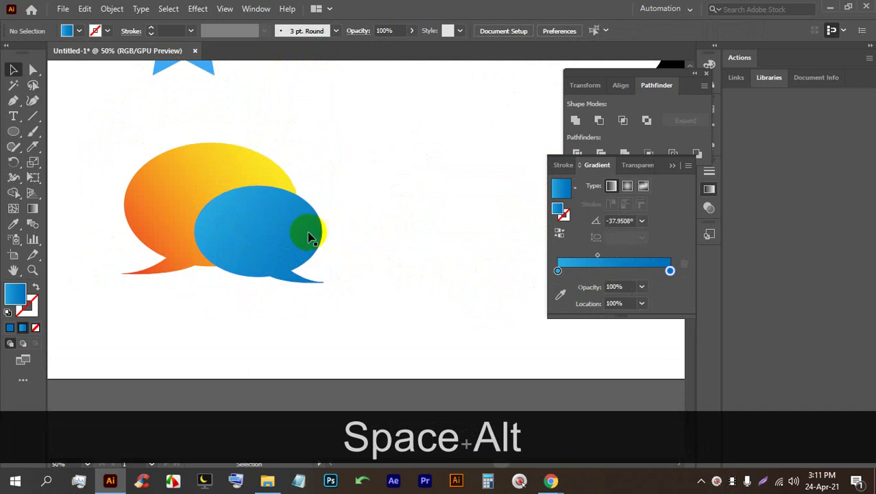
Step: Try a solid swatch fill on the orange speech bubble and undo it
click(164, 146)
click(177, 172)
click(77, 31)
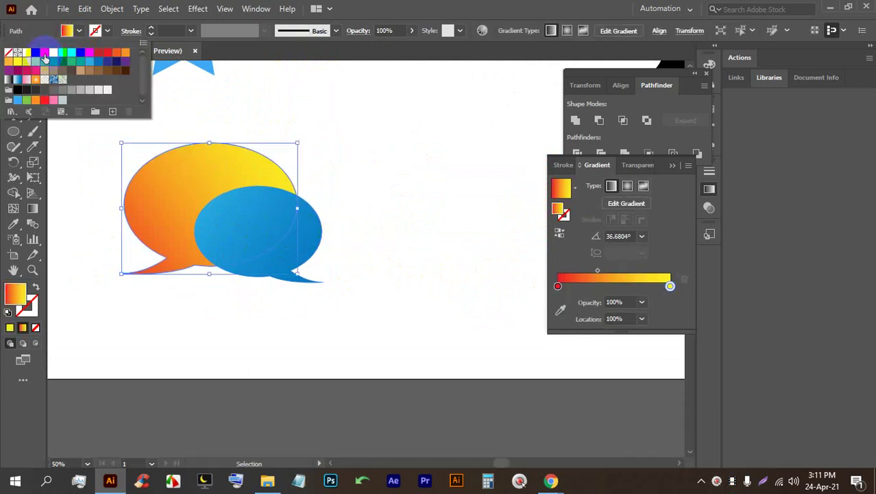
click(17, 61)
click(362, 143)
key(ctrl+z)
scroll(338, 220, down, 3)
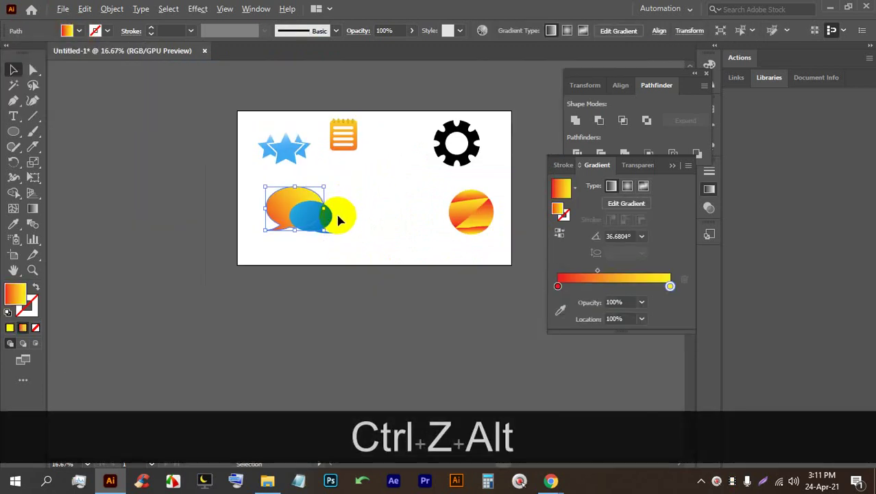
Step: Place a duplicate of both gradient speech bubbles off the left side of the artboard
click(362, 294)
drag(270, 172, 313, 218)
scroll(308, 230, up, 3)
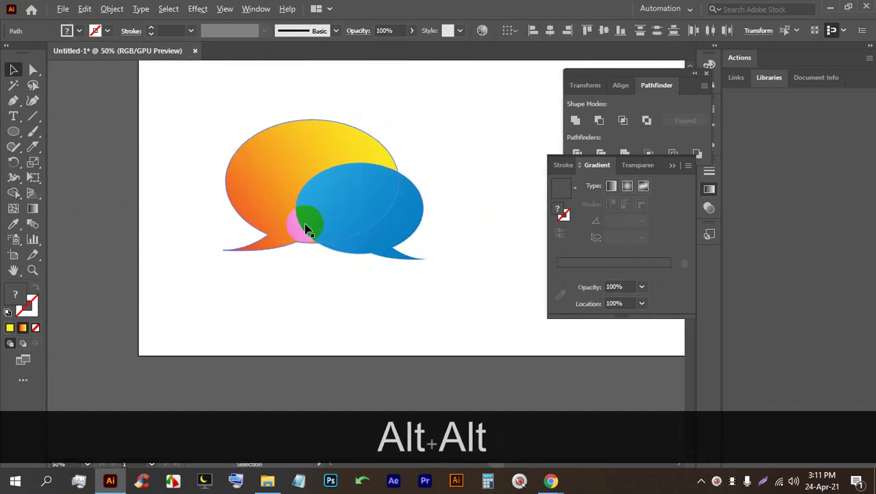
Step: Fill the large orange speech bubble on the artboard with solid yellow
click(236, 190)
click(77, 31)
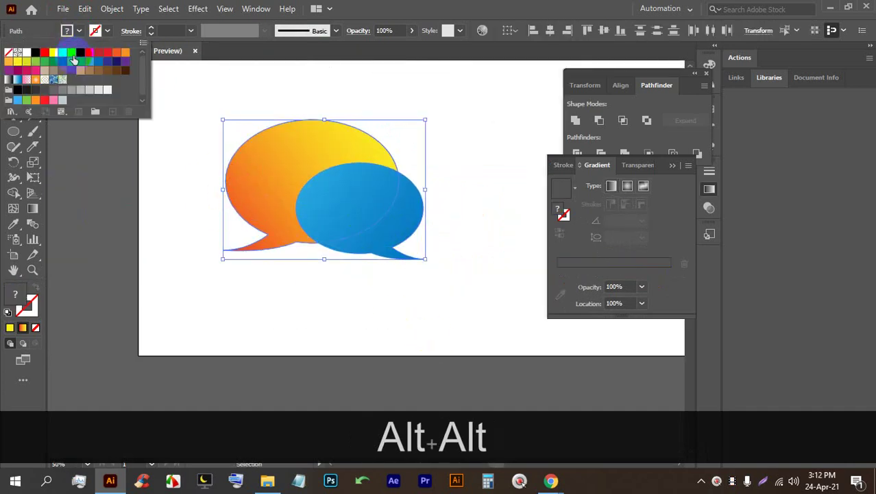
click(184, 152)
click(250, 160)
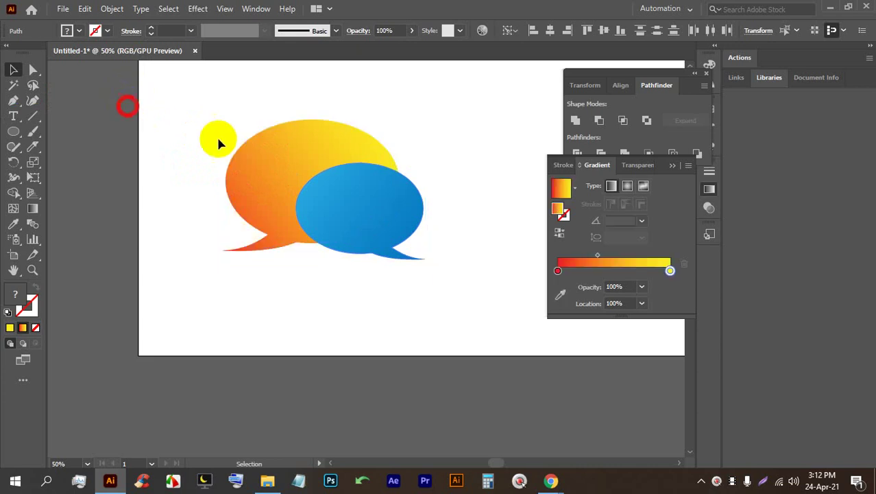
click(95, 33)
click(56, 59)
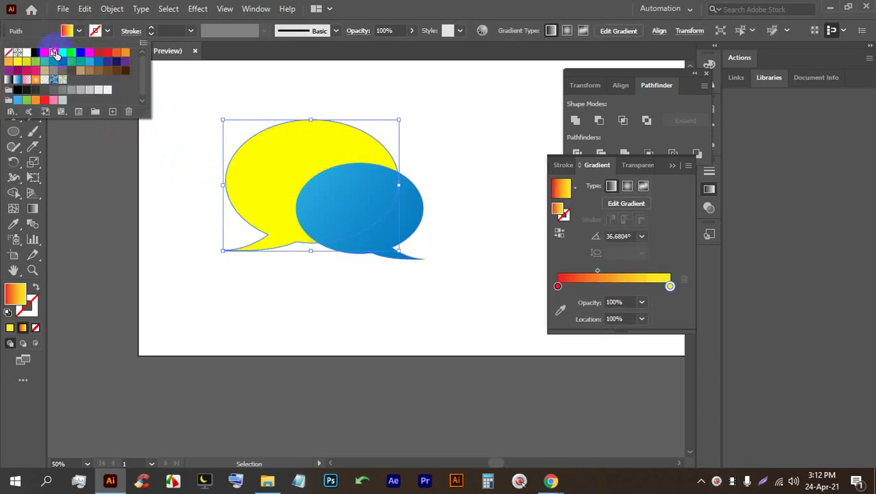
click(106, 184)
Step: Fill the smaller speech bubble on the artboard with solid light blue
click(345, 215)
click(78, 31)
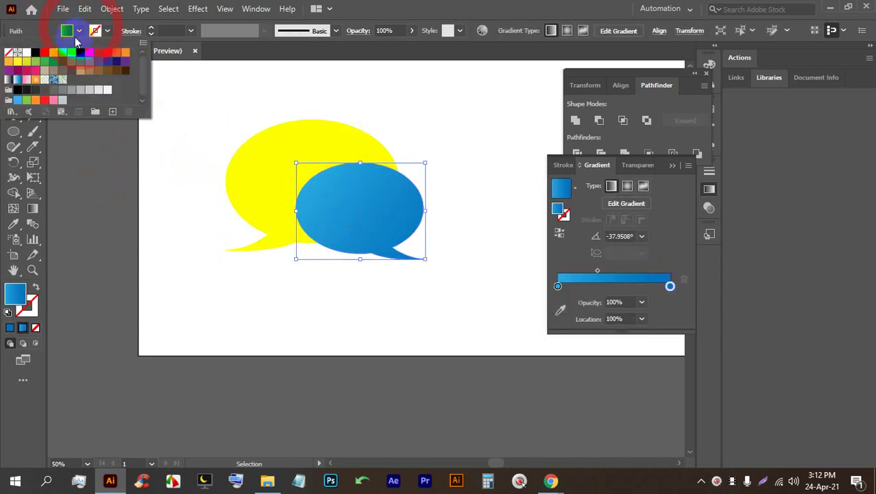
click(90, 67)
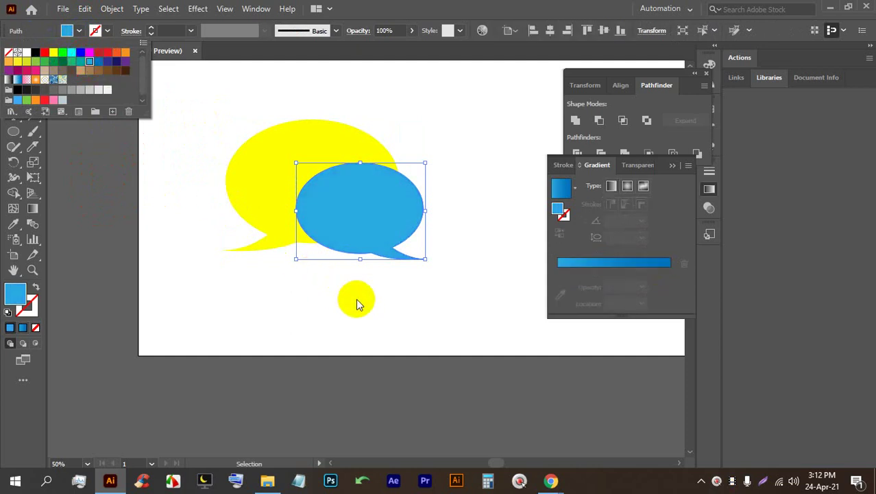
click(363, 298)
Step: Offset the small blue bubble's path outward by 13 px with miter joins, using the preview to judge the distance
scroll(398, 233, up, 1)
drag(407, 225, 303, 235)
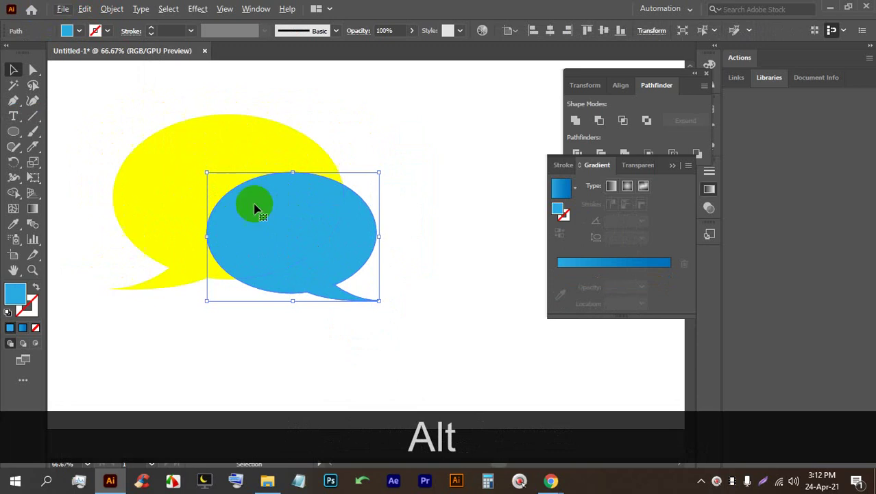
click(419, 281)
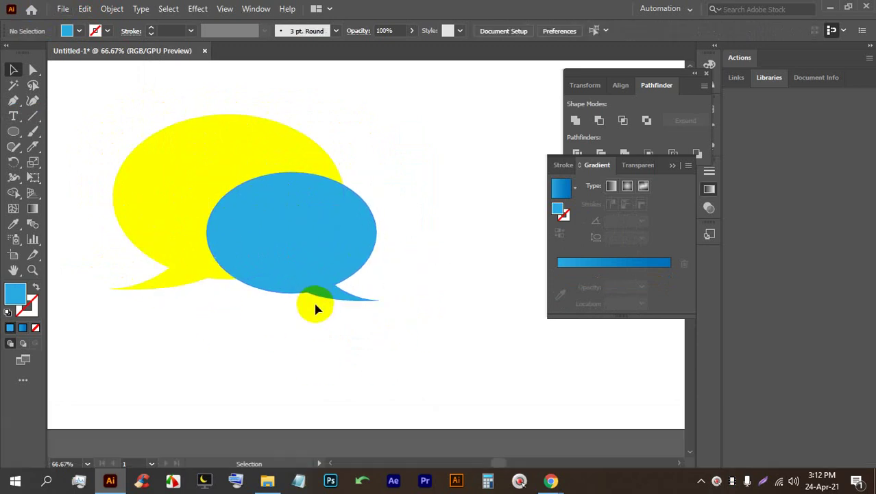
drag(431, 298, 131, 133)
click(454, 323)
click(298, 247)
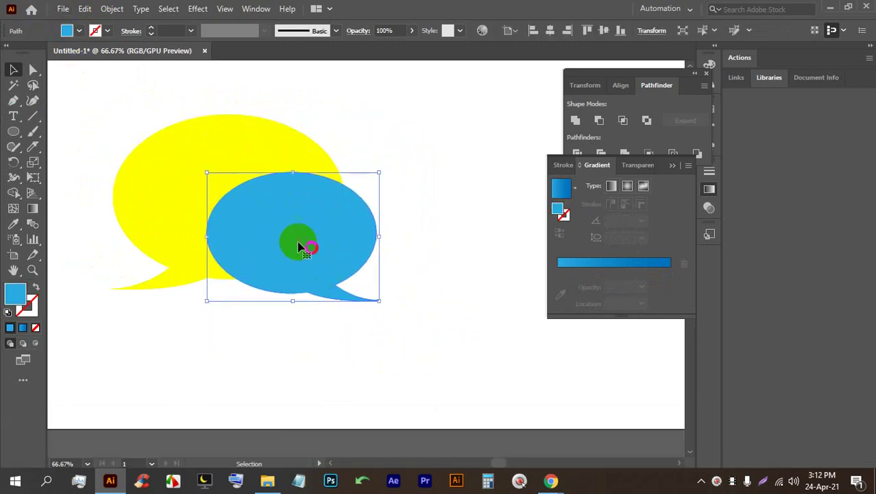
click(103, 11)
mouse_move(168, 313)
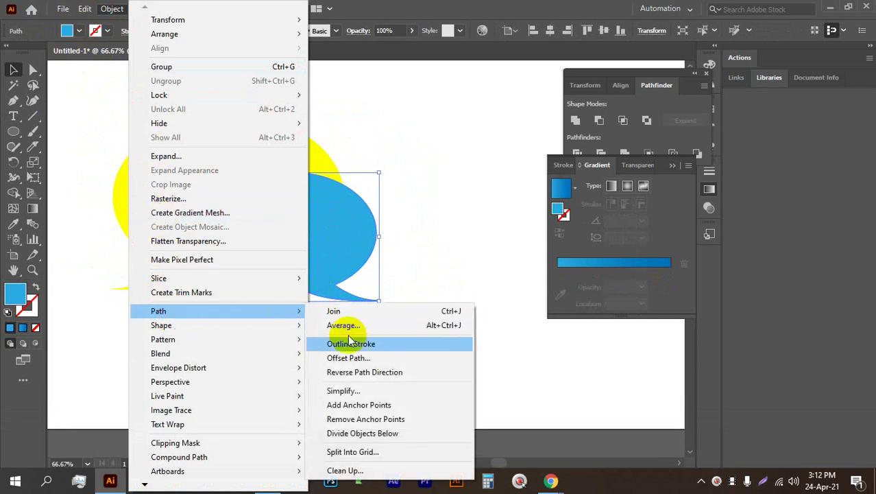
click(350, 358)
click(514, 284)
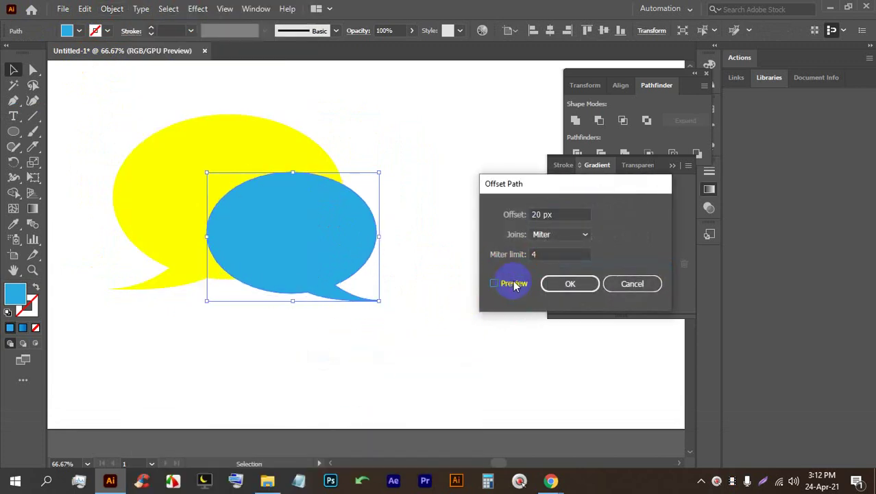
click(516, 283)
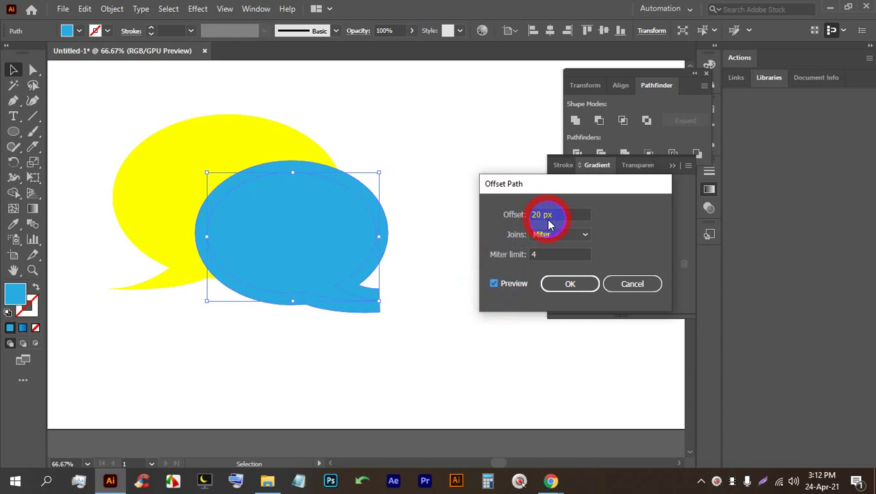
key(Down)
key(Down)
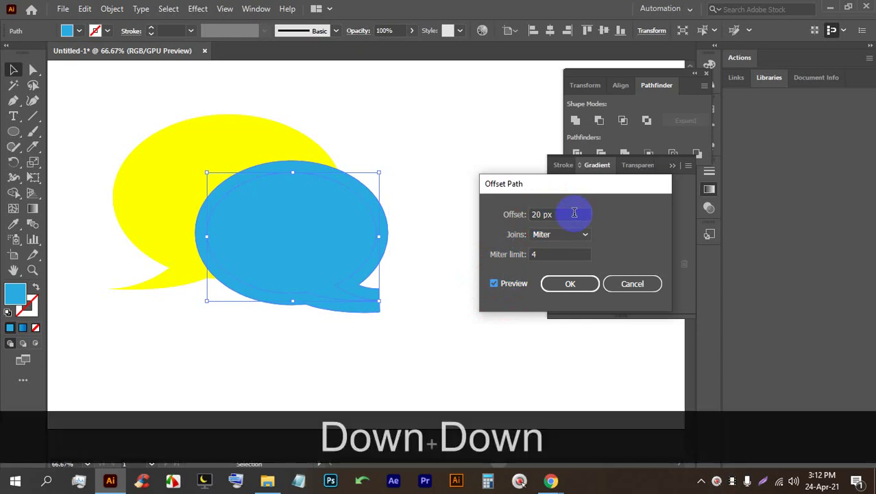
key(Down)
key(Down)
key(Down)
key(Down)
key(Down)
key(Down)
key(Down)
key(Down)
key(Down)
key(Down)
key(Down)
key(Down)
key(Down)
key(Down)
key(Down)
key(Down)
key(Down)
key(Up)
key(Up)
key(Up)
key(Up)
key(Up)
key(Up)
key(Up)
key(Up)
key(Up)
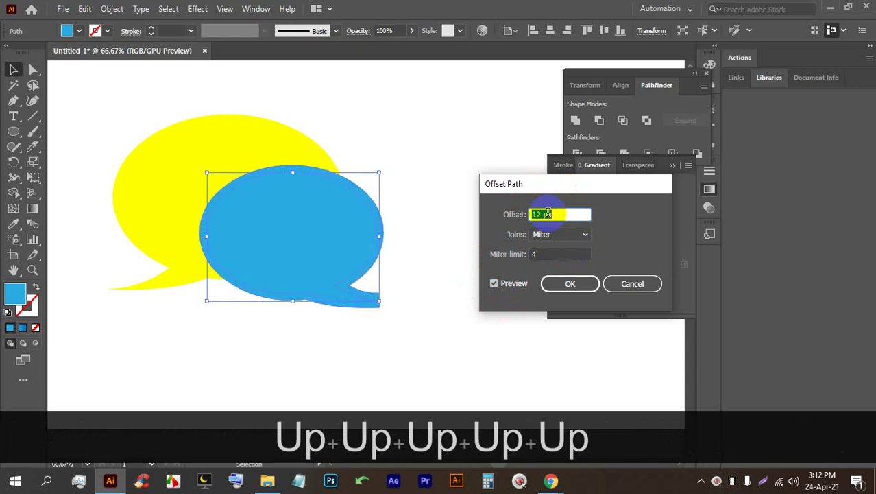
key(Up)
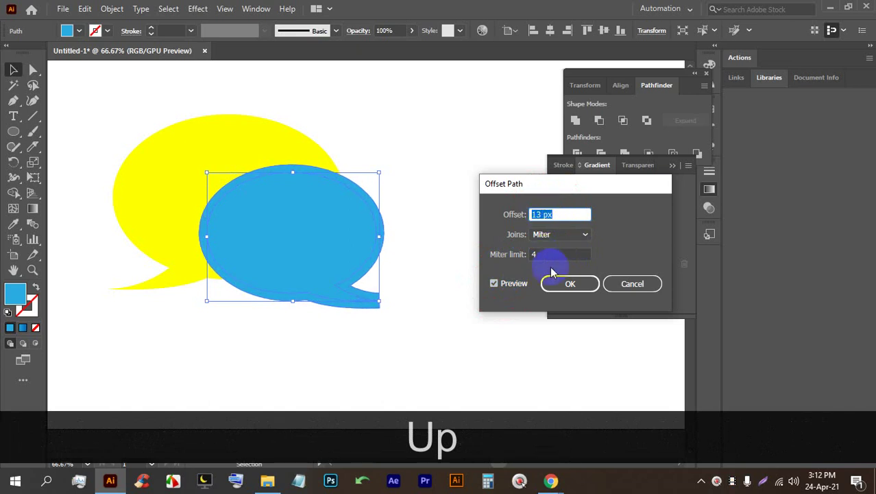
click(570, 284)
Step: Divide the yellow bubble, blue bubble and offset shape with Pathfinder and ungroup the resulting pieces
drag(470, 357, 244, 253)
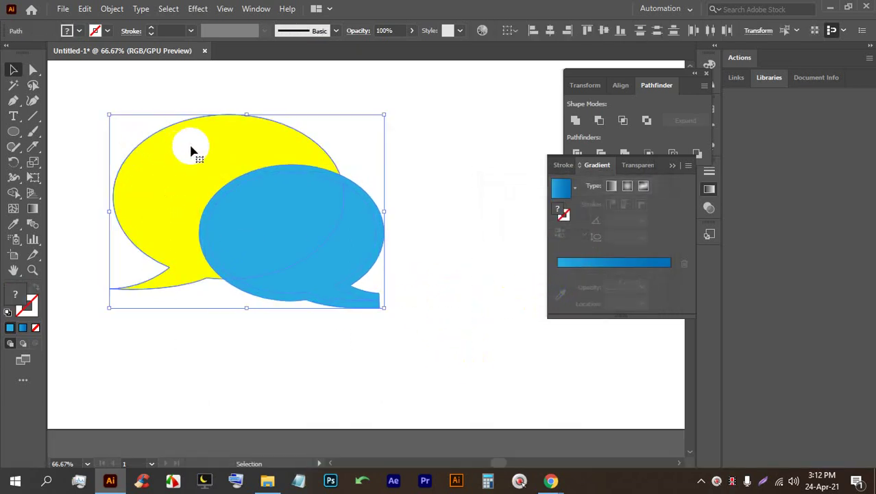
click(674, 167)
click(578, 155)
right_click(266, 190)
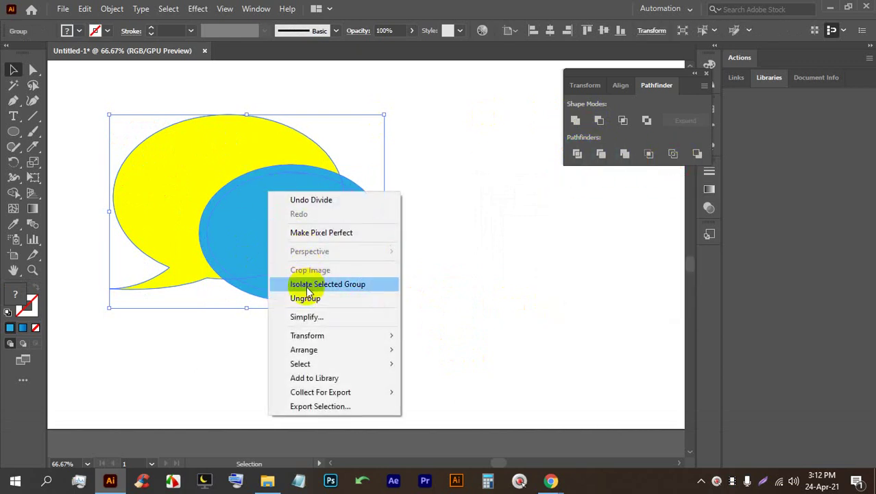
click(303, 297)
Step: Delete the offset pieces around the blue bubble to leave a gap between the two bubbles
click(431, 222)
click(369, 199)
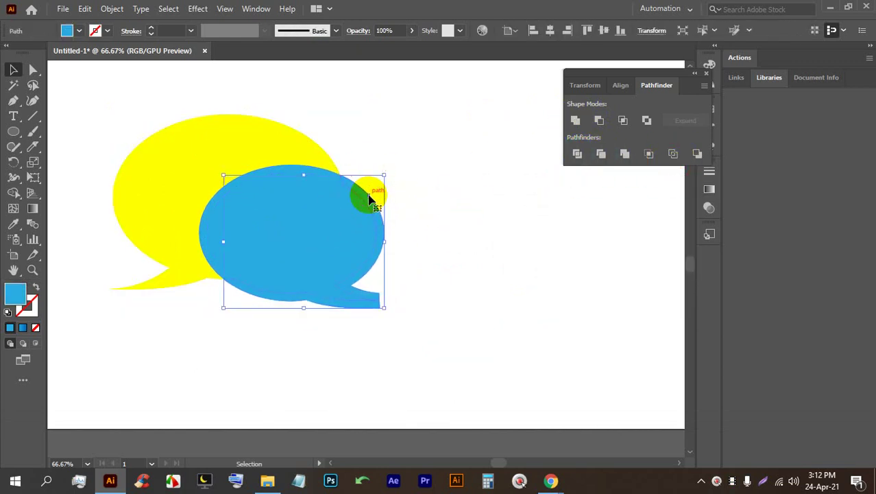
key(BackSpace)
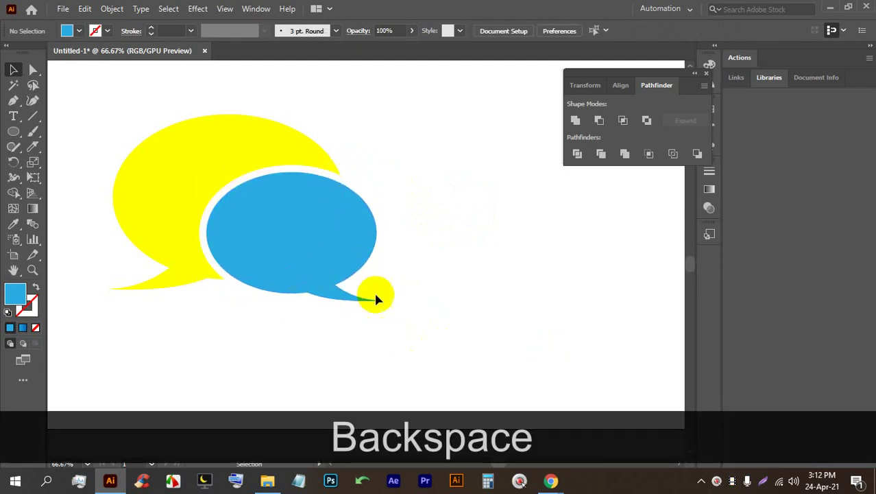
Step: Recolor the yellow bubble with the red-to-yellow gradient sampled from the orange bubble copy beside the artboard
scroll(376, 300, down, 3)
drag(311, 214, 94, 269)
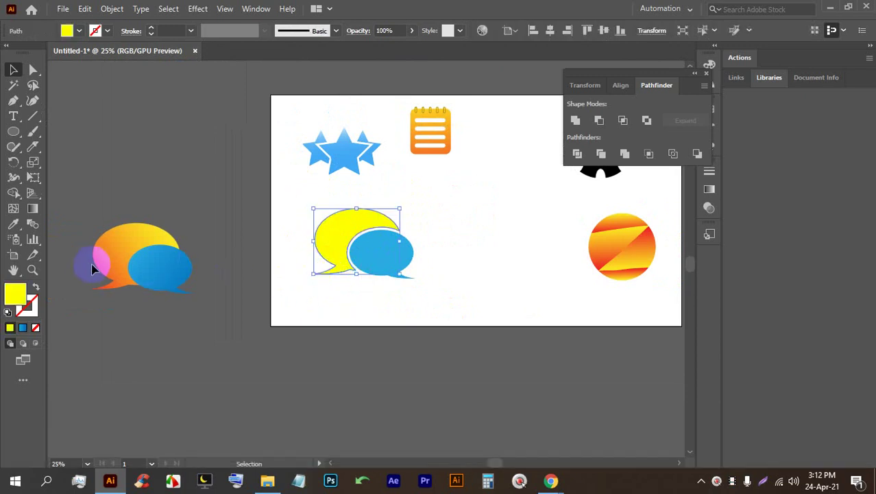
click(14, 223)
click(127, 229)
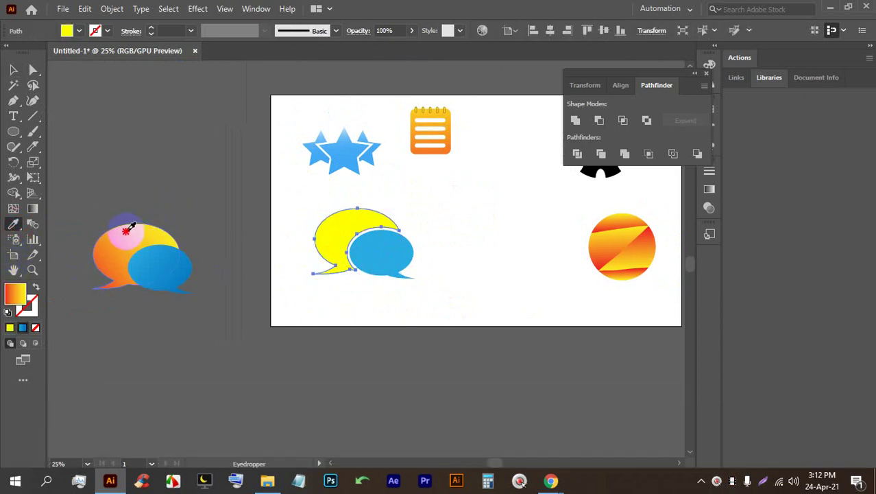
click(13, 69)
click(364, 359)
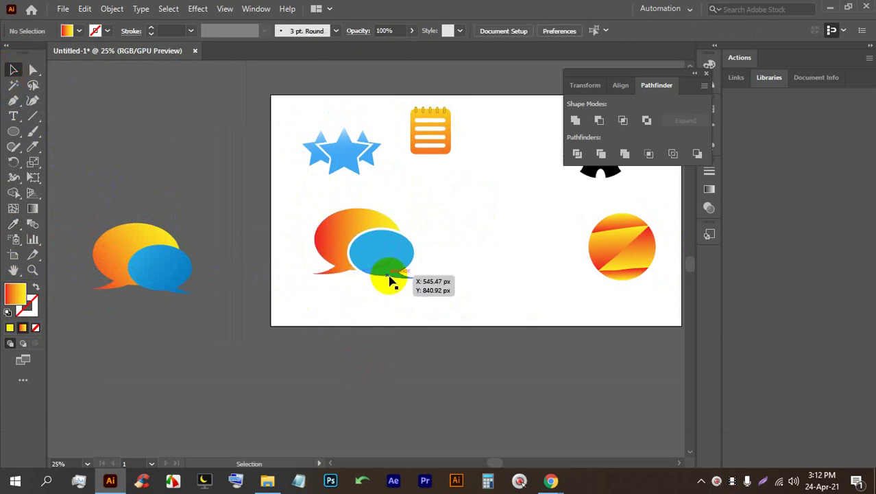
click(382, 256)
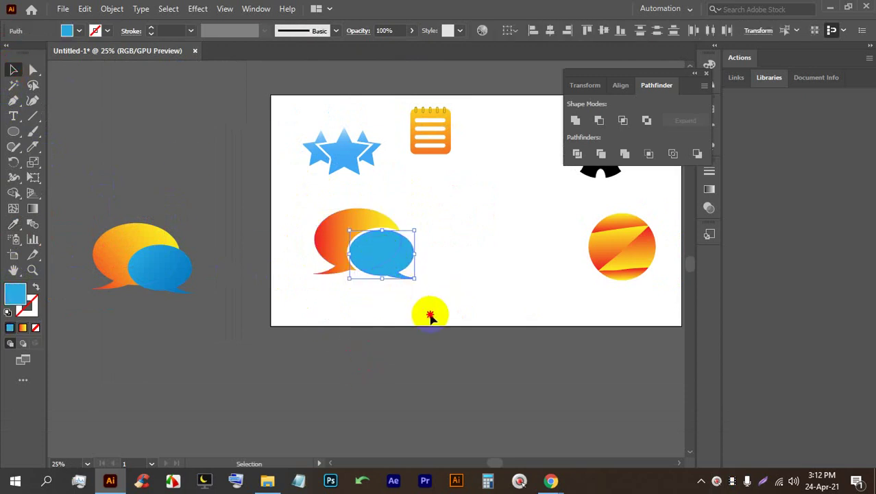
click(429, 316)
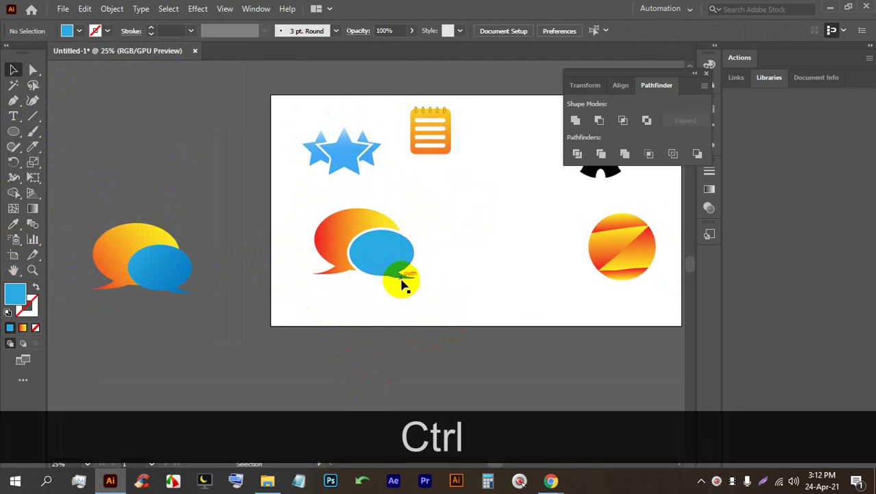
key(ctrl+space)
click(398, 275)
Step: Draw a light blue circle with the Ellipse tool on the empty canvas outside the artboard
drag(555, 281, 189, 163)
scroll(190, 161, down, 2)
drag(518, 192, 180, 248)
scroll(199, 203, up, 2)
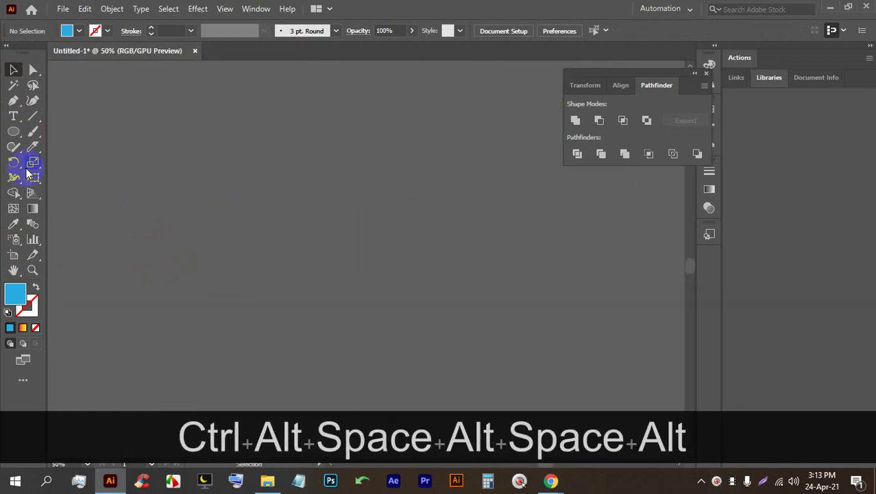
click(16, 132)
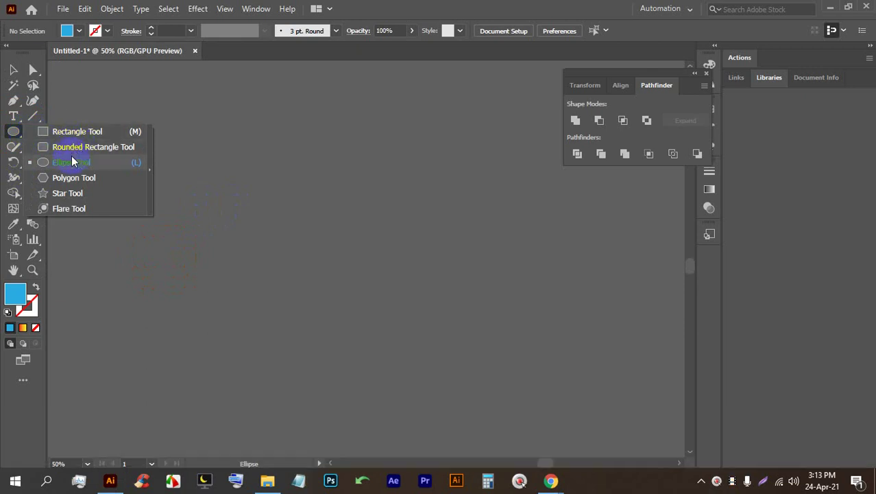
click(72, 160)
mouse_move(223, 186)
mouse_down()
mouse_move(236, 245)
mouse_move(260, 277)
mouse_up()
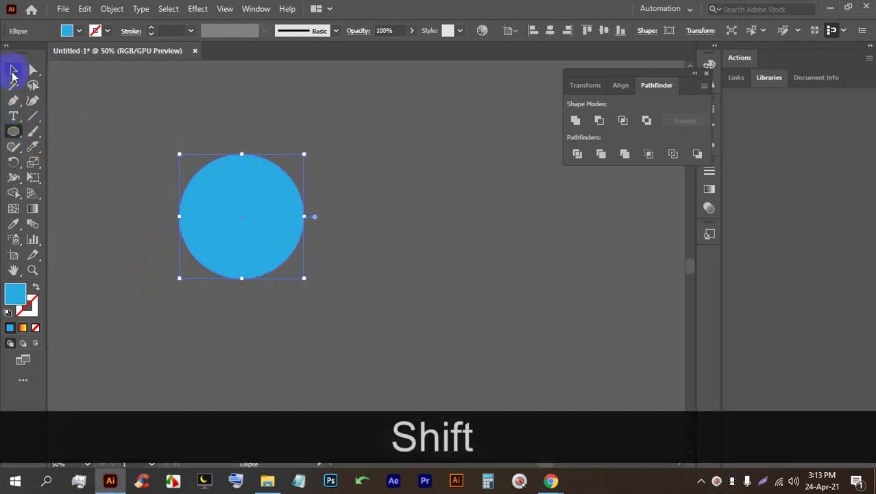
click(13, 70)
Step: Duplicate the circle to its right so the two overlap, and fill the copy with red
drag(231, 214, 302, 216)
click(79, 30)
click(38, 55)
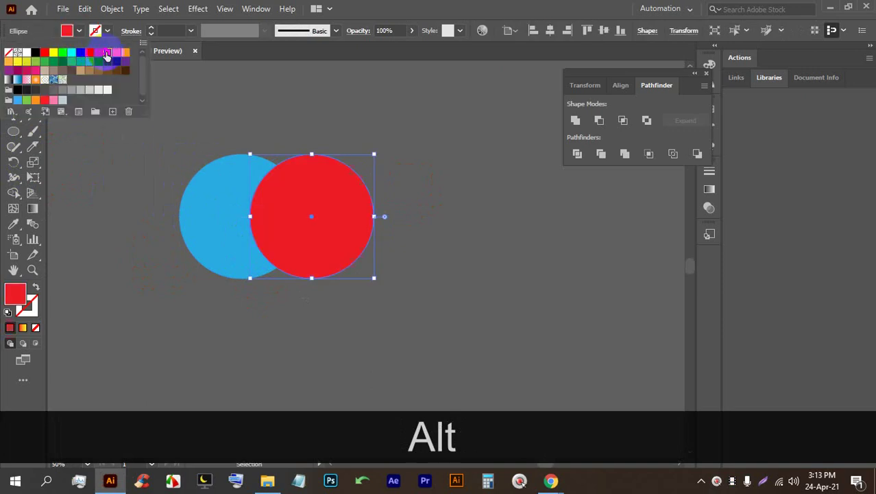
click(490, 140)
scroll(248, 196, up, 1)
click(318, 101)
scroll(270, 156, up, 2)
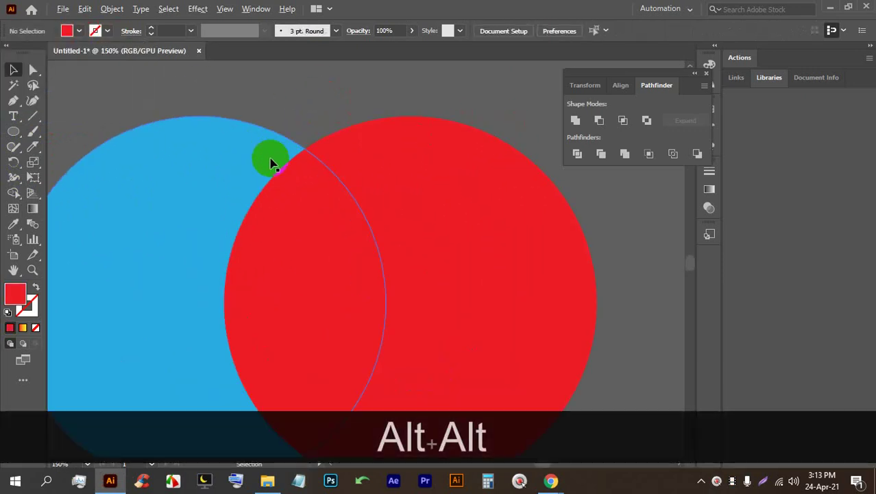
Step: Offset the red circle's path outward by 14 px with miter joins and a miter limit of 4
scroll(226, 226, down, 1)
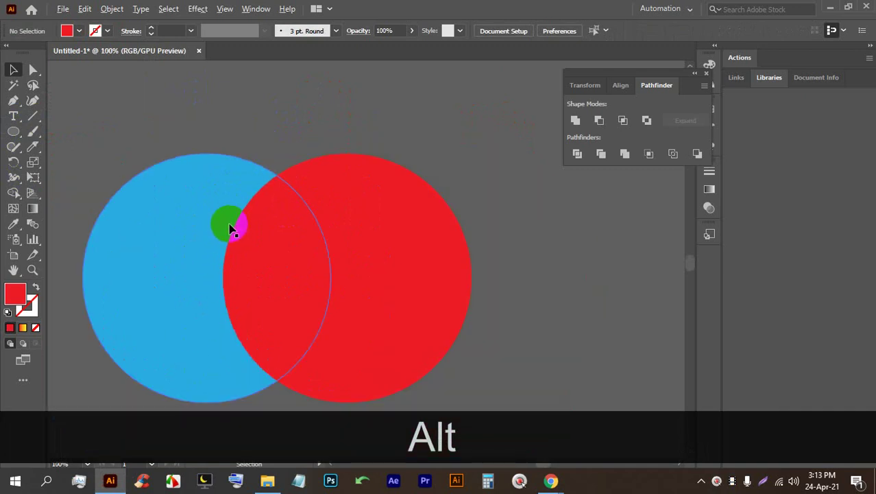
click(342, 164)
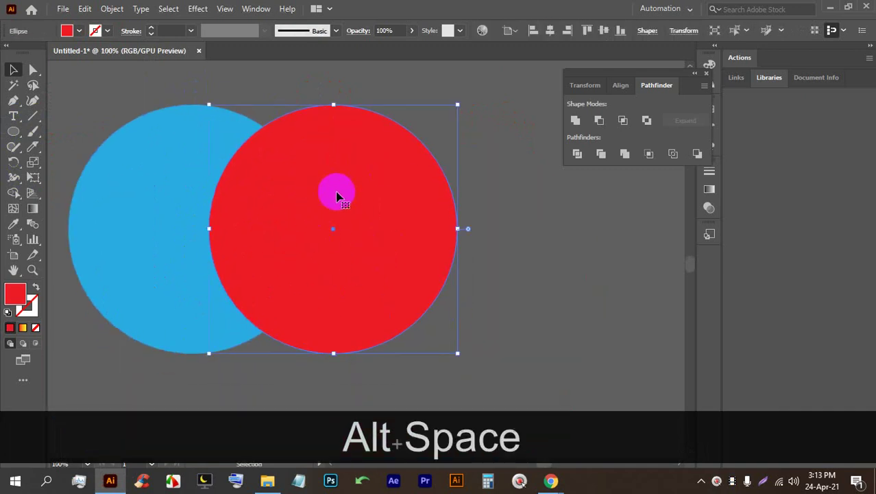
click(112, 9)
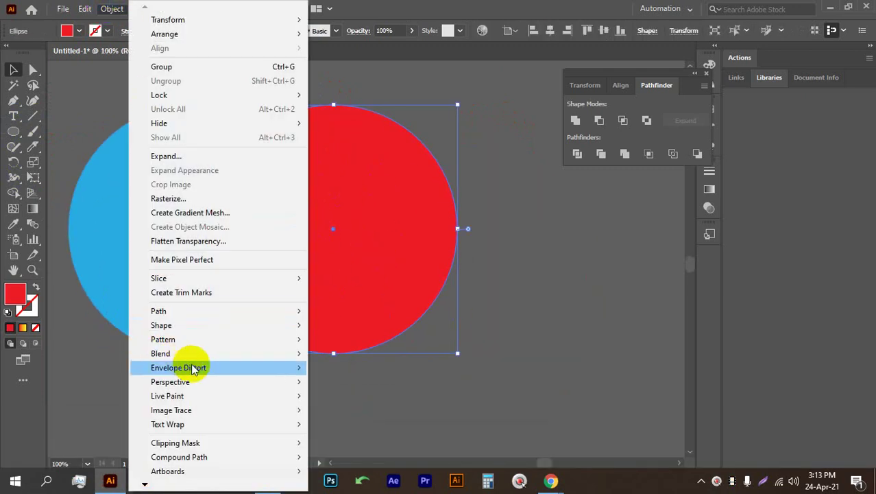
mouse_move(185, 314)
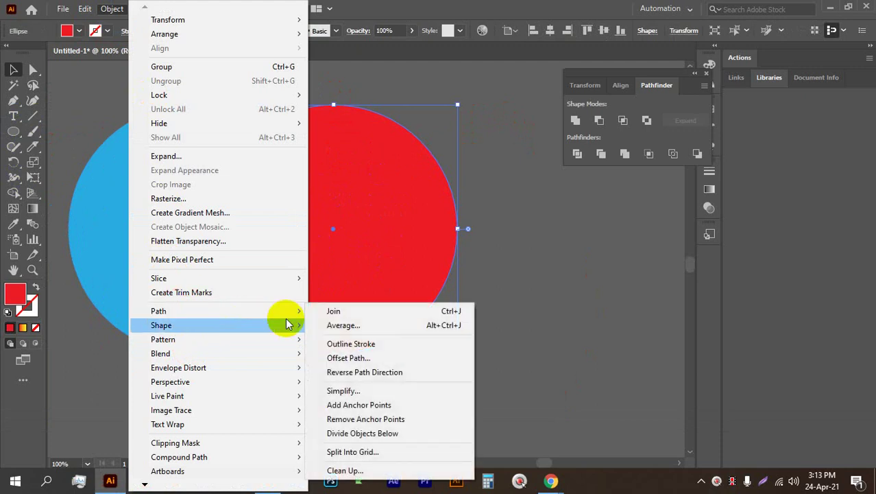
click(348, 358)
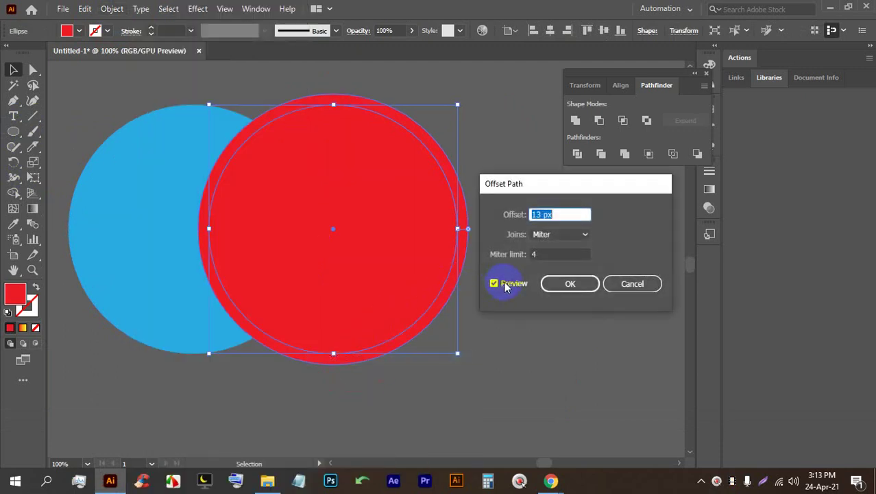
click(562, 214)
key(Down)
key(Down)
key(Down)
key(Down)
key(Down)
key(Down)
key(Down)
key(Down)
key(Down)
key(Down)
key(Down)
key(Down)
key(Down)
key(Down)
key(Down)
key(Down)
key(Down)
key(Down)
key(Down)
key(Down)
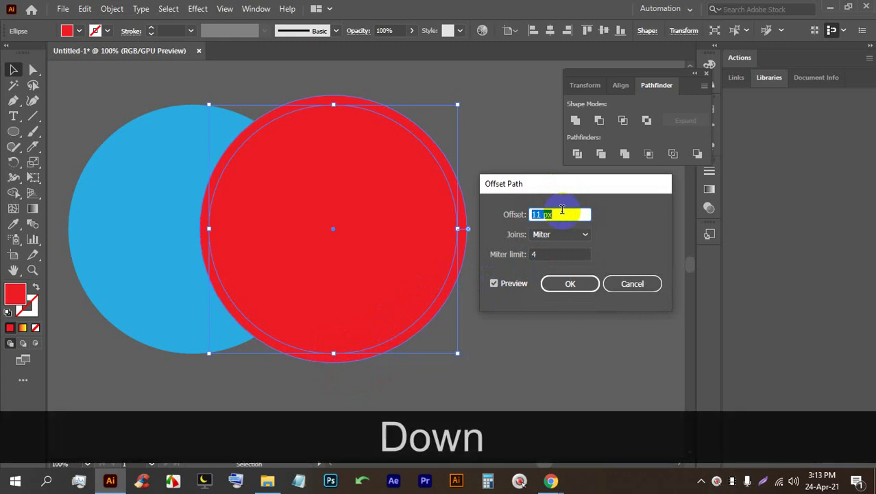
key(Up)
key(Up)
key(Up)
key(Up)
key(Up)
key(Up)
key(Up)
key(Up)
key(Up)
key(Up)
key(Up)
key(Up)
key(Up)
key(Up)
key(Up)
key(Up)
key(Up)
key(Up)
key(Up)
key(Up)
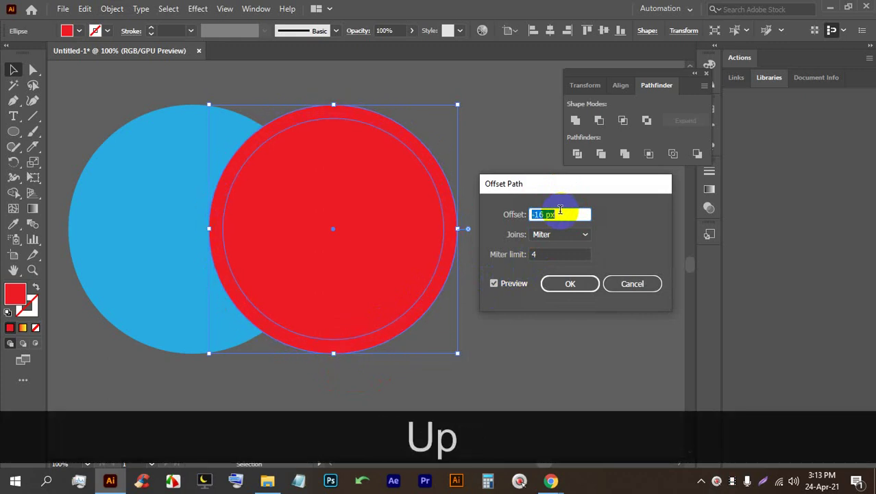
key(Up)
key(Up)
key(Up)
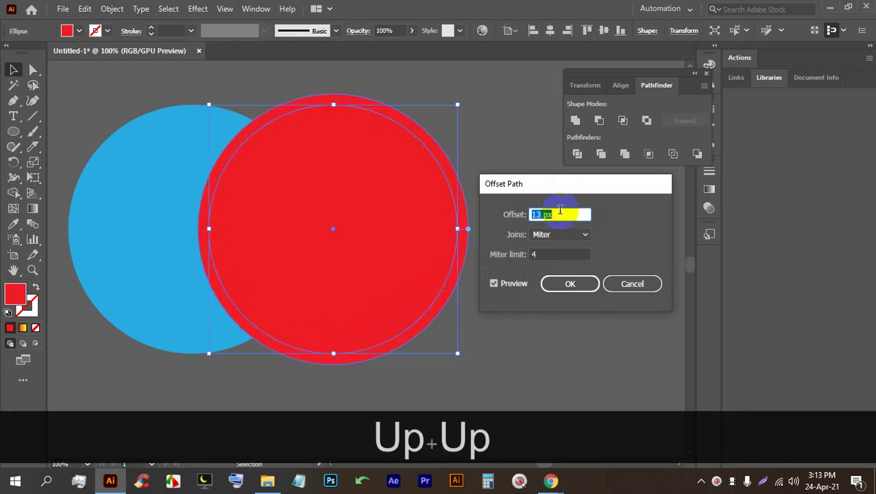
click(568, 282)
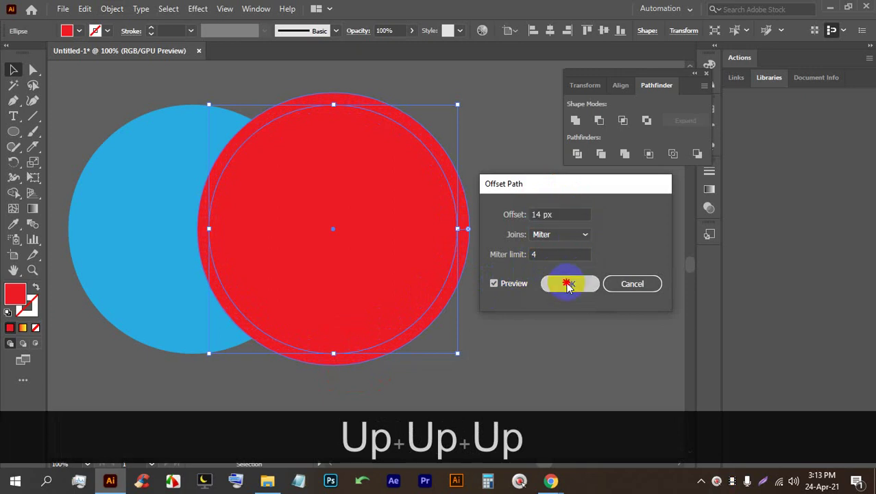
Step: Divide the blue circle, red circle and offset circle with Pathfinder, and ungroup the resulting pieces
click(475, 150)
click(172, 197)
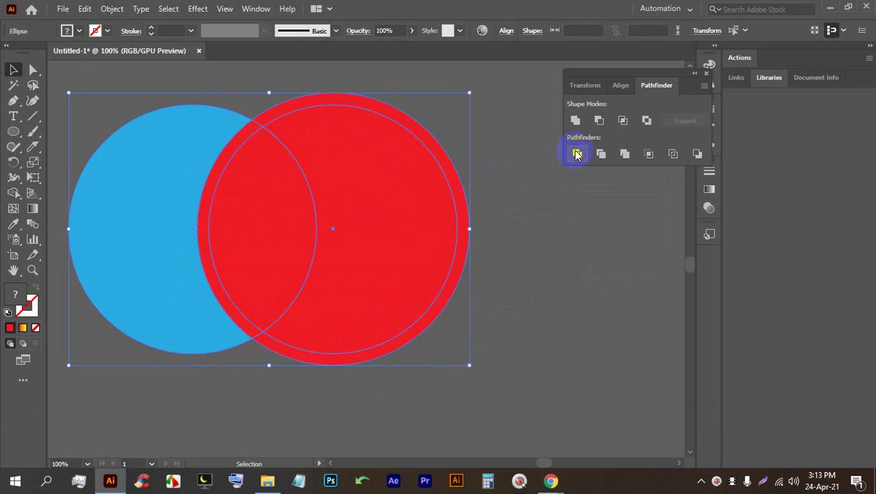
click(577, 154)
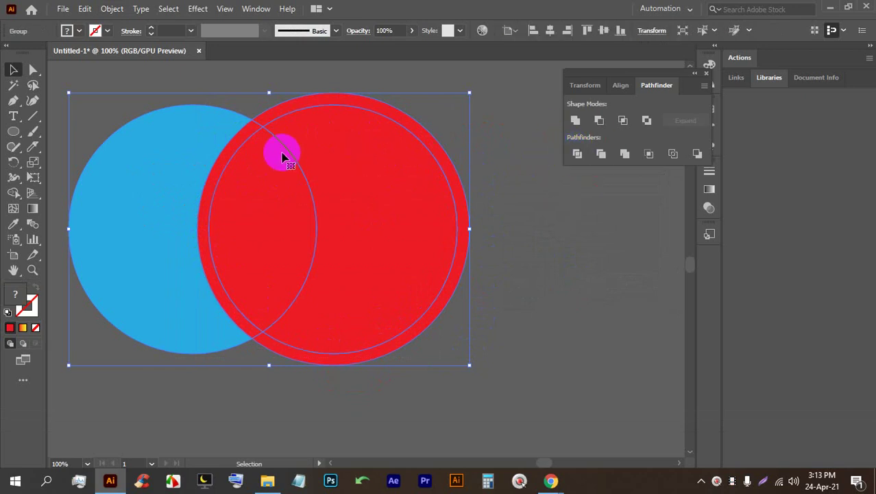
right_click(302, 199)
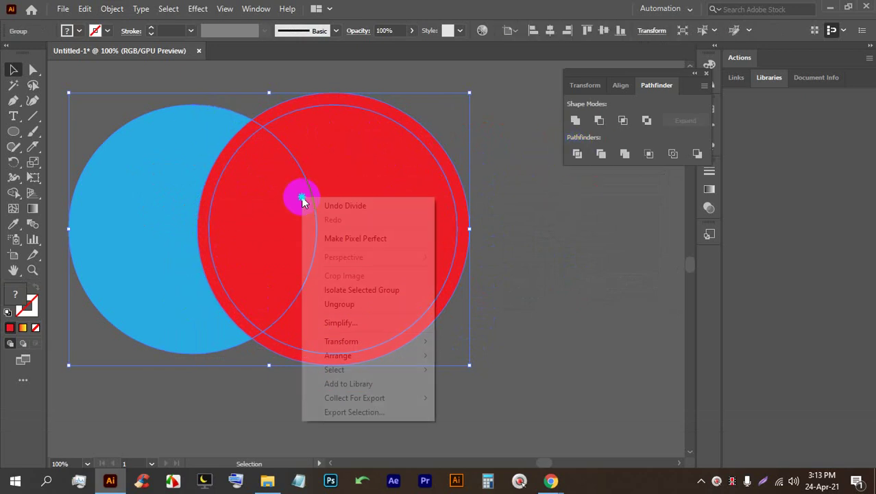
click(334, 306)
click(518, 198)
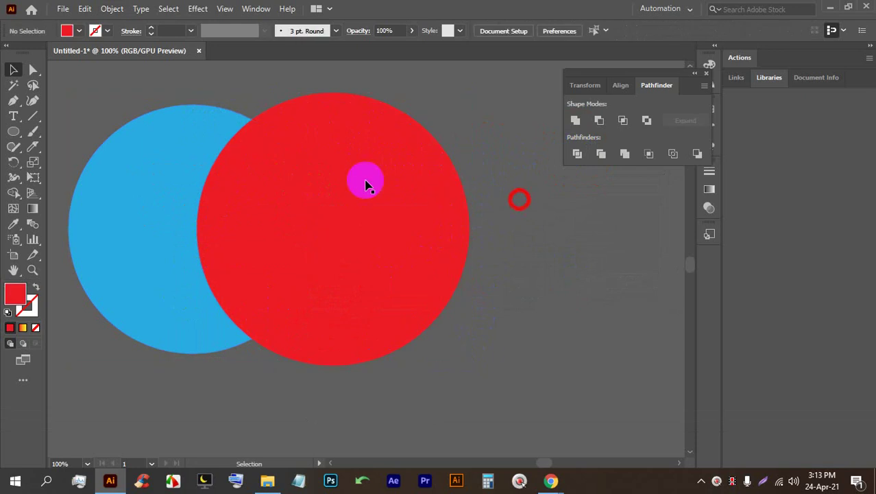
Step: Delete the outer offset pieces around the red circle to leave a gap beside the blue shape
click(253, 132)
key(BackSpace)
click(272, 114)
key(BackSpace)
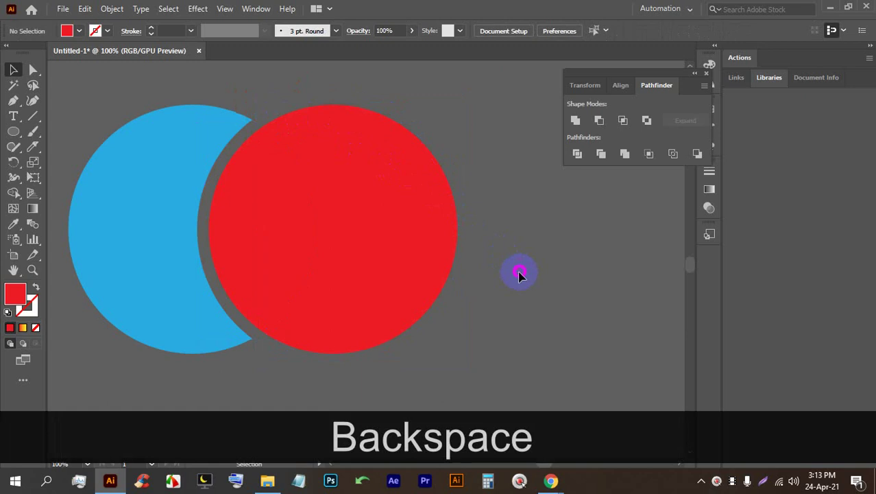
Step: Unite the two remaining red pieces into a single circle
scroll(215, 117, up, 1)
scroll(274, 172, down, 1)
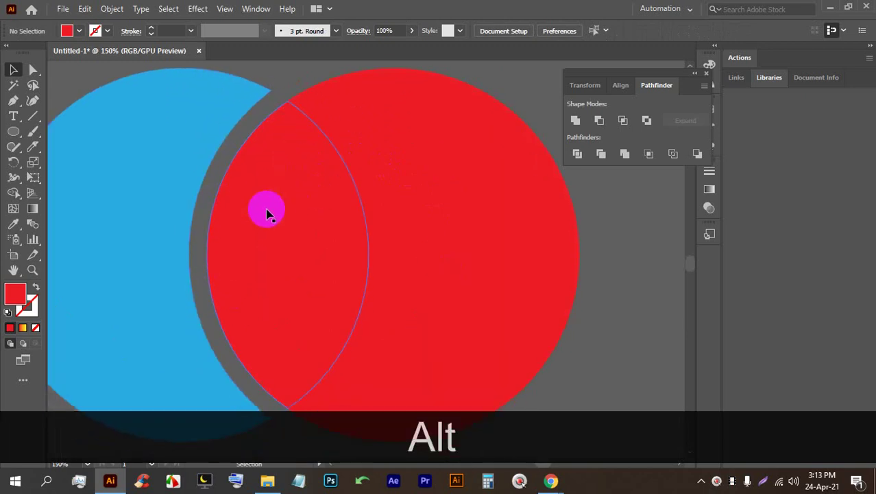
scroll(409, 316, down, 2)
click(340, 256)
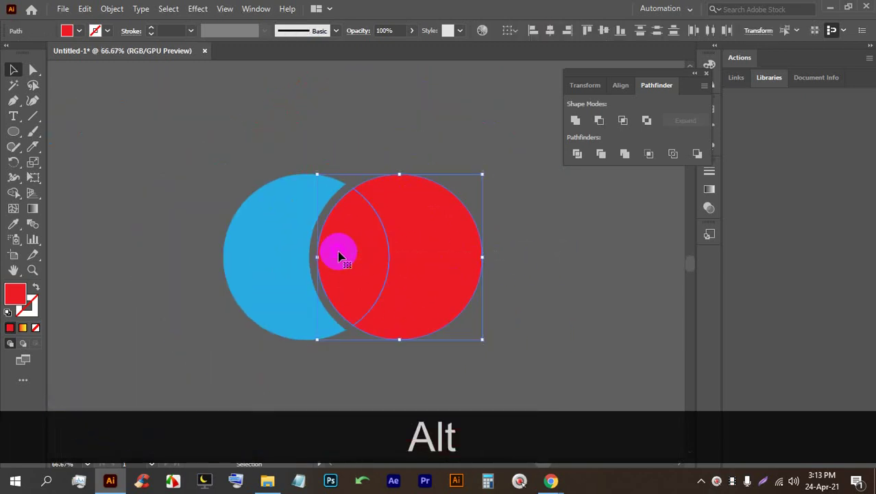
click(575, 120)
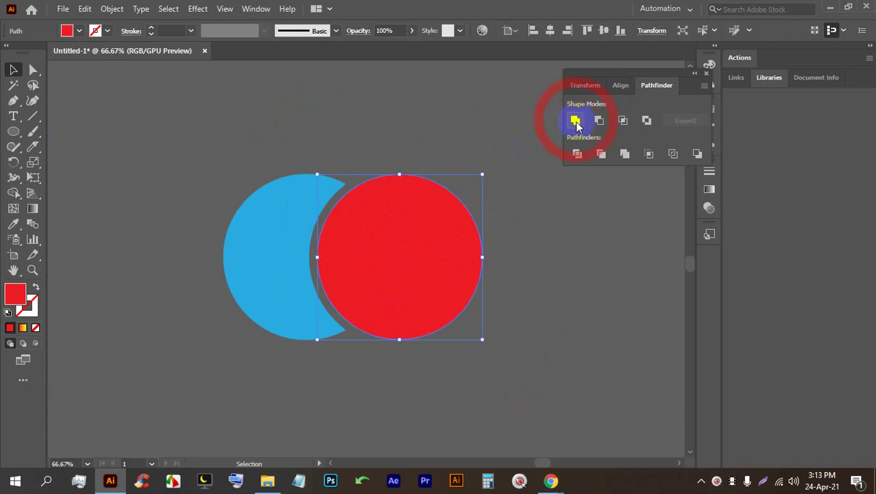
click(581, 287)
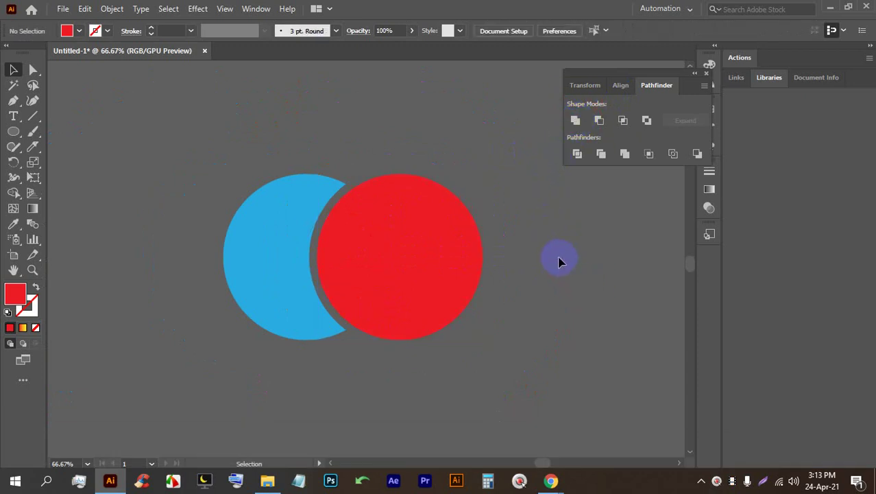
Step: Recolor the chat icon's blue bubble with the blue gradient sampled from the bubble copy beside the artboard
scroll(399, 229, down, 4)
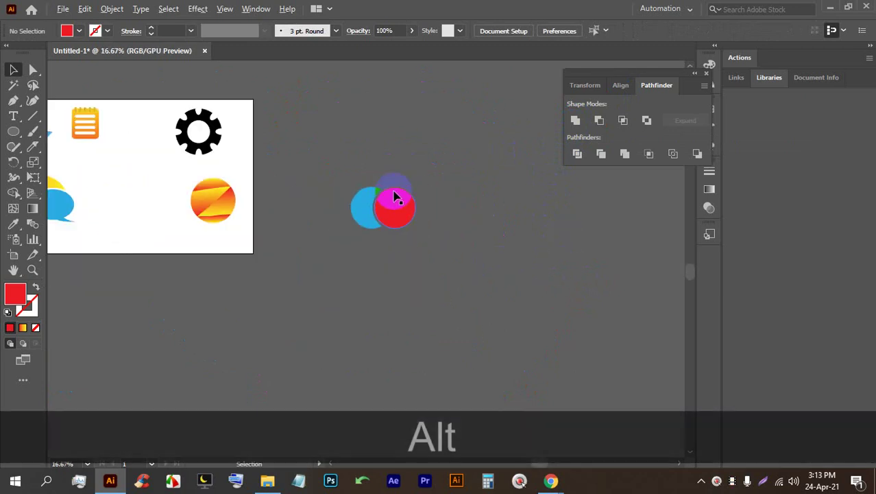
scroll(401, 219, up, 3)
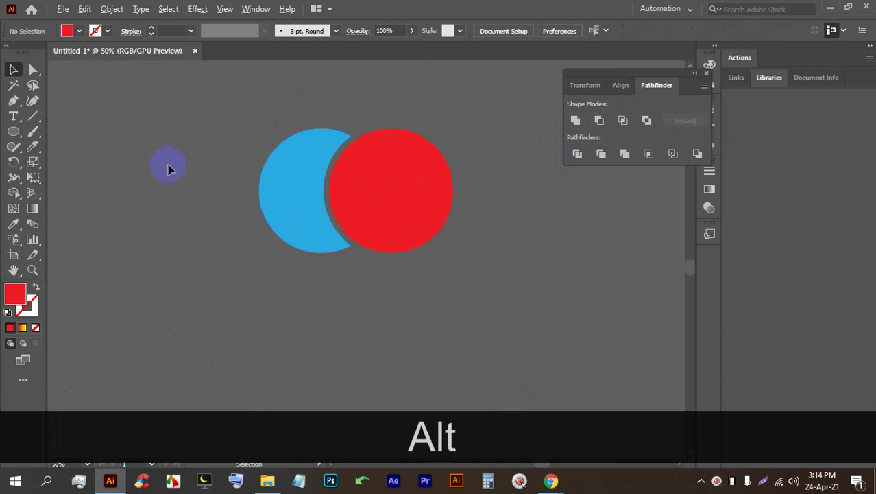
scroll(171, 170, down, 5)
drag(160, 177, 482, 176)
scroll(296, 180, up, 1)
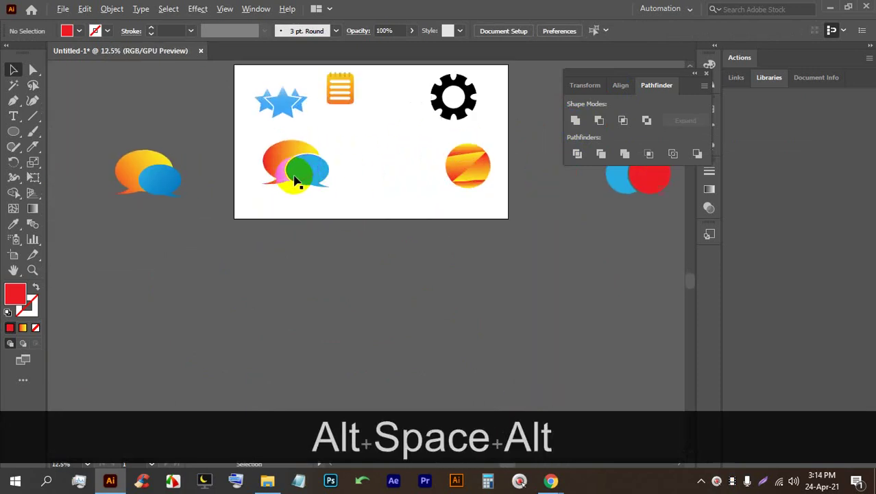
scroll(296, 180, up, 3)
drag(301, 176, 333, 180)
scroll(332, 180, down, 1)
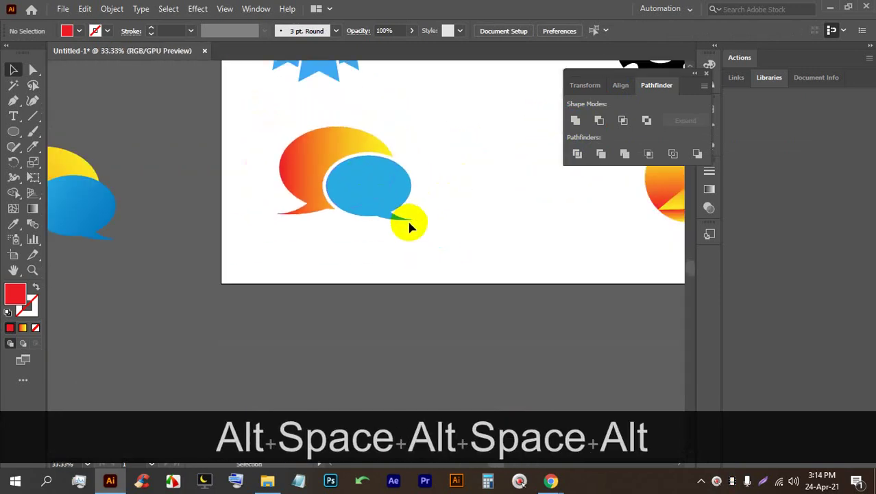
drag(409, 227, 483, 246)
click(443, 212)
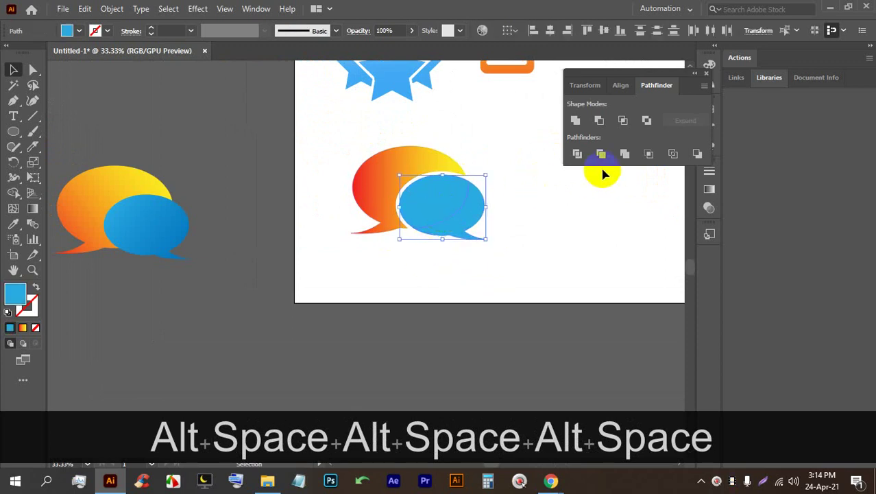
click(33, 208)
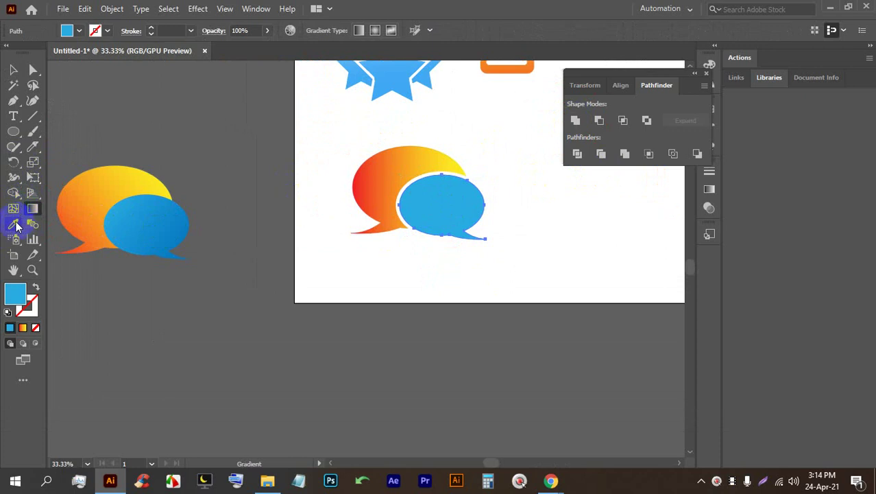
click(15, 225)
click(152, 218)
click(14, 69)
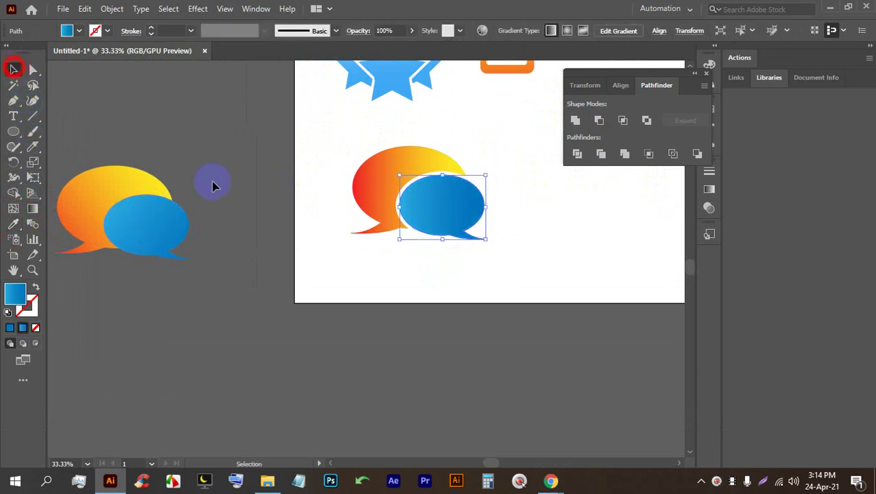
click(515, 185)
Step: Redirect the larger bubble's gradient diagonally from red at the lower left to yellow at the upper right, shifting its midpoint toward the red end
scroll(516, 185, up, 2)
click(292, 175)
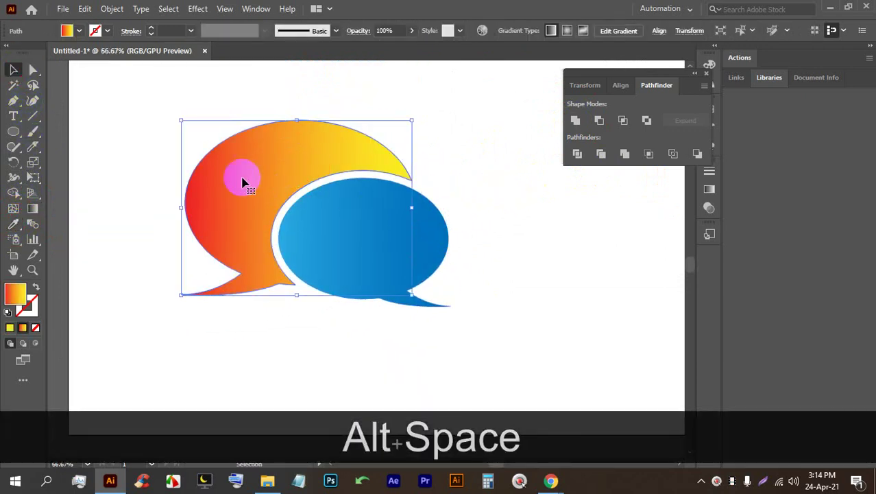
click(32, 207)
drag(366, 110, 195, 243)
drag(162, 308, 368, 120)
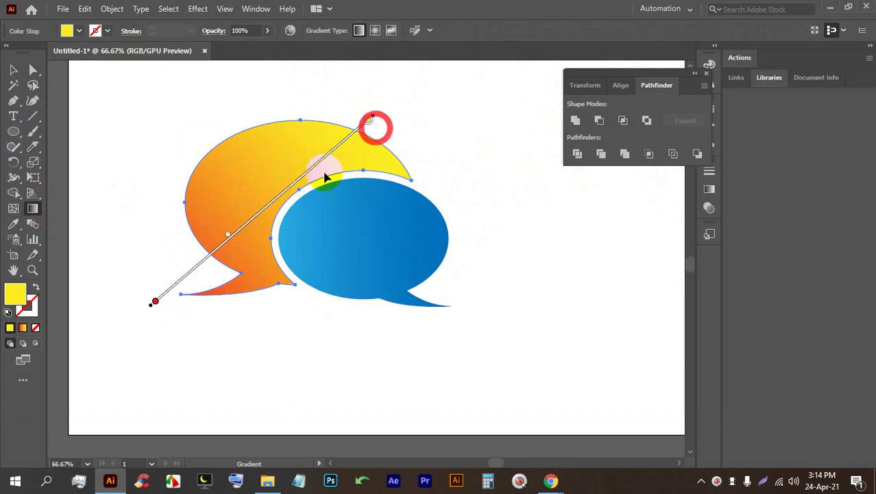
drag(228, 238, 211, 252)
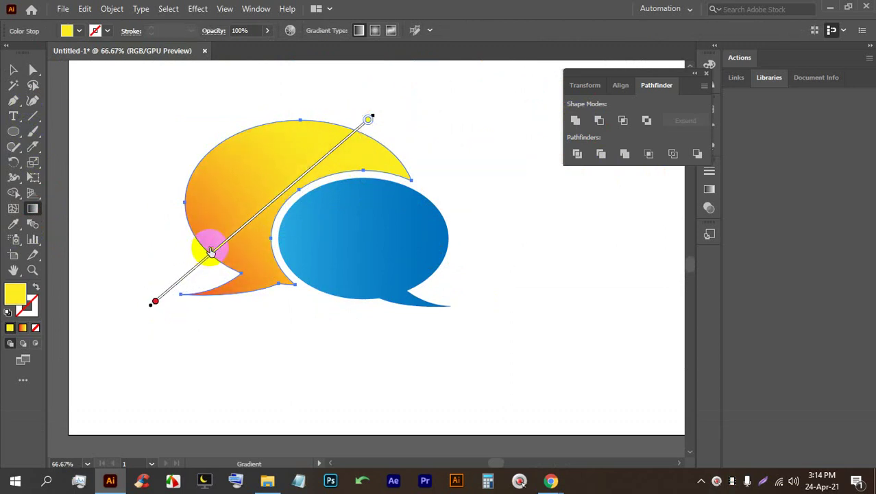
Step: Try light orange for the larger bubble's yellow gradient stop and restore the stop to yellow
double_click(370, 119)
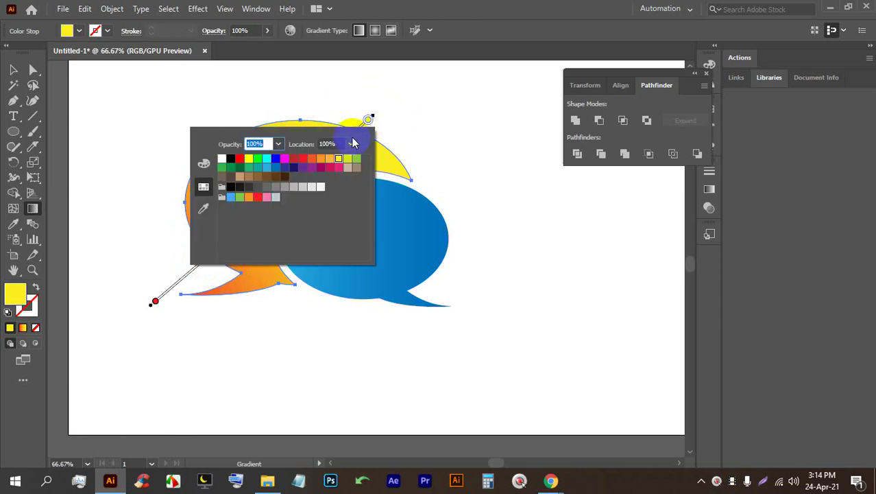
click(330, 158)
click(138, 103)
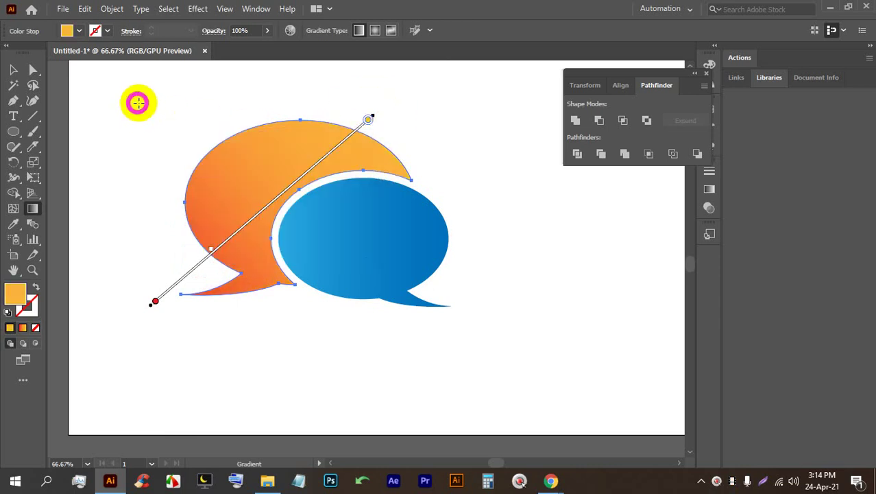
double_click(369, 119)
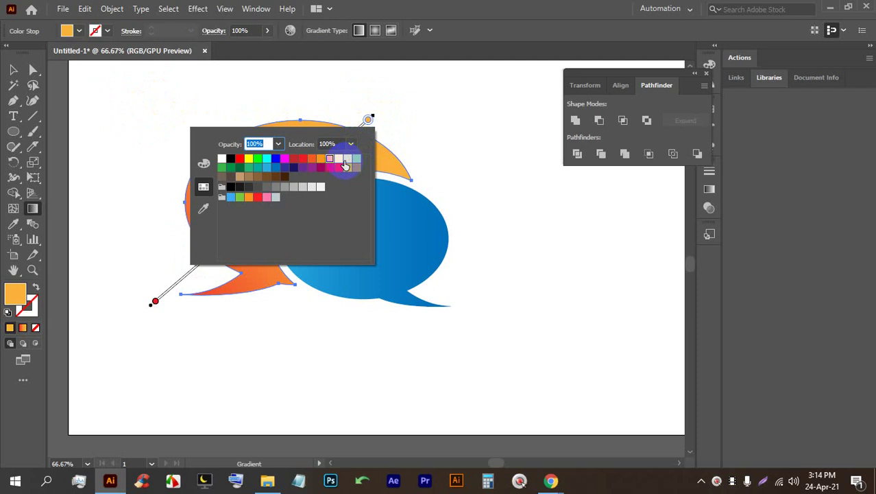
click(339, 159)
Step: Undo the accidental gradient change on the larger bubble and deselect the artwork
click(13, 69)
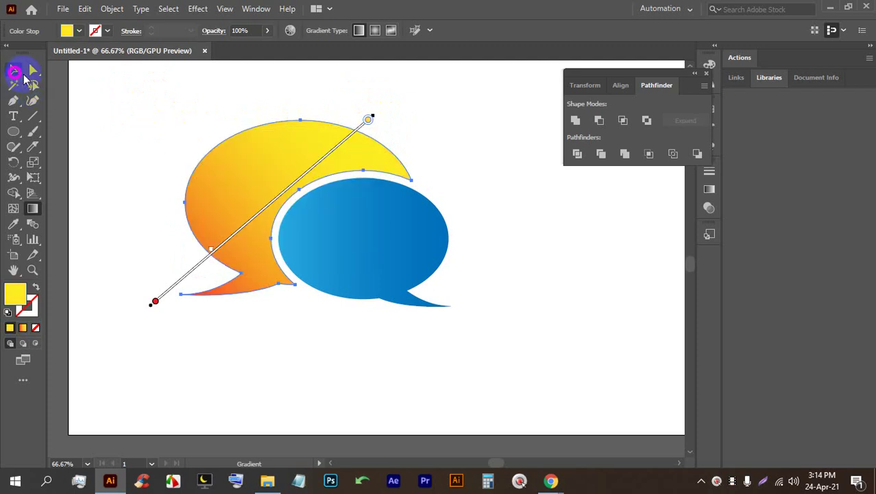
click(116, 84)
scroll(225, 225, down, 2)
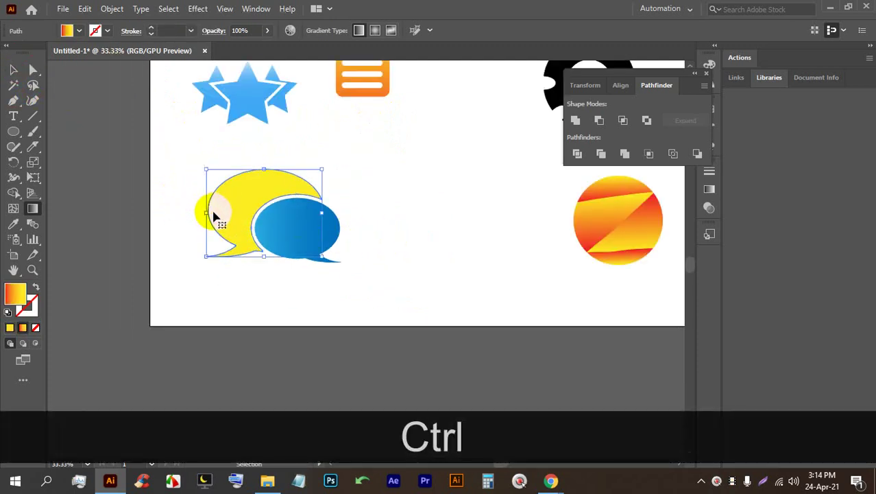
key(ctrl+z)
click(13, 70)
click(127, 129)
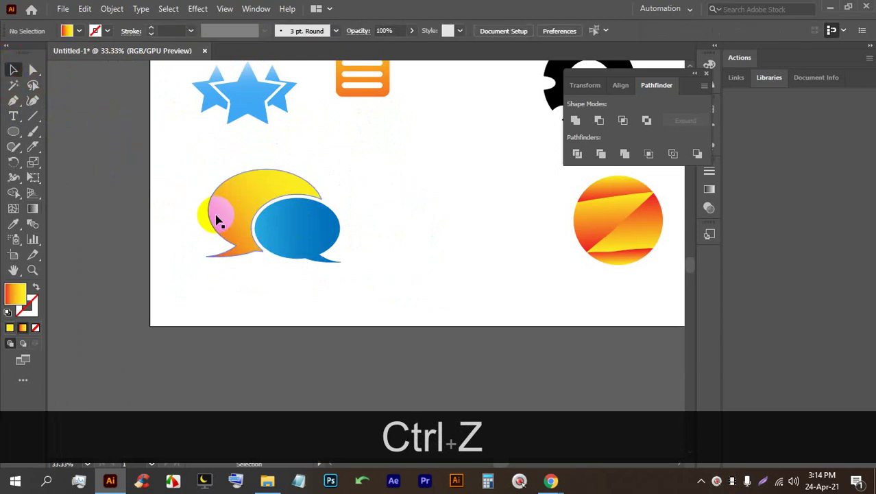
scroll(227, 212, up, 1)
drag(389, 265, 282, 280)
alt+click(172, 274)
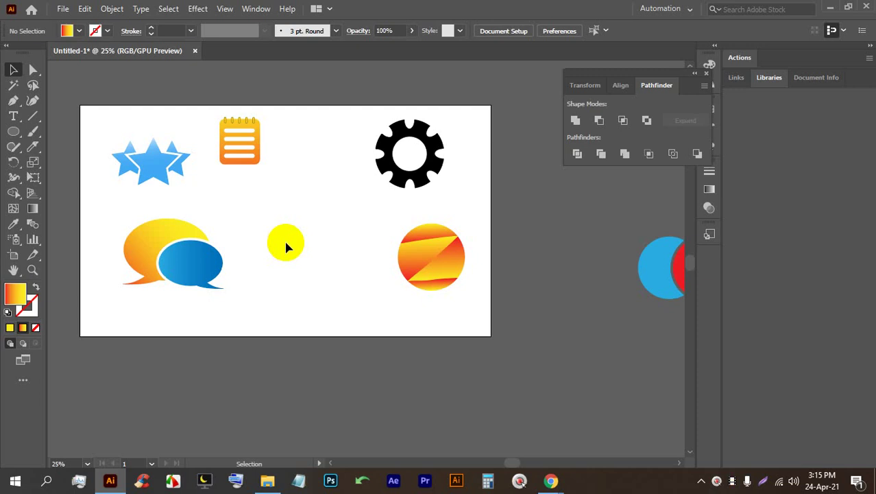
Step: Scale down the star, notepad and chat icons together and place them in the artboard's upper-left corner
drag(336, 190, 388, 160)
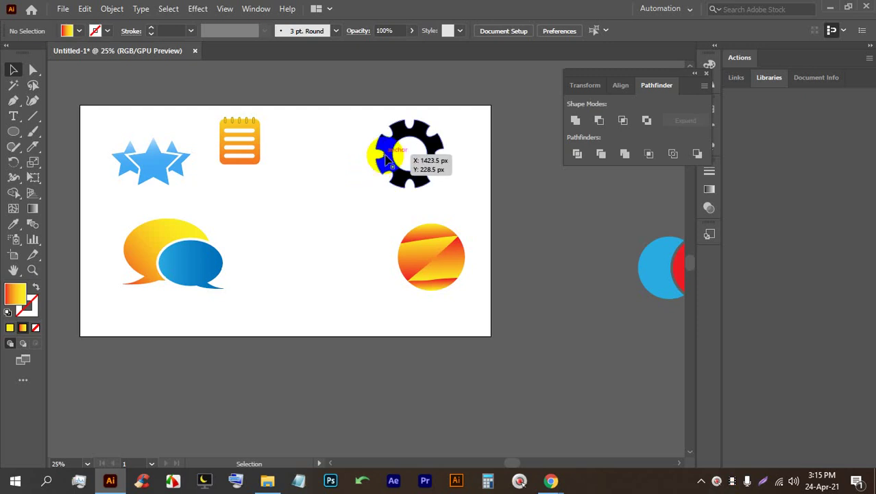
drag(387, 159, 340, 242)
scroll(339, 242, down, 2)
drag(160, 147, 240, 271)
click(319, 301)
drag(143, 151, 184, 205)
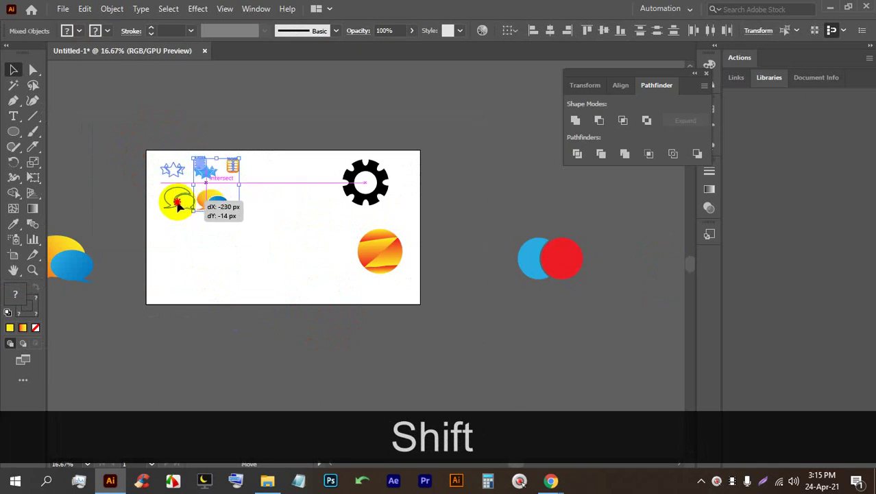
Step: Check the Google Meet call in Chrome and switch back to Illustrator
alt+scroll(236, 236, up, 3)
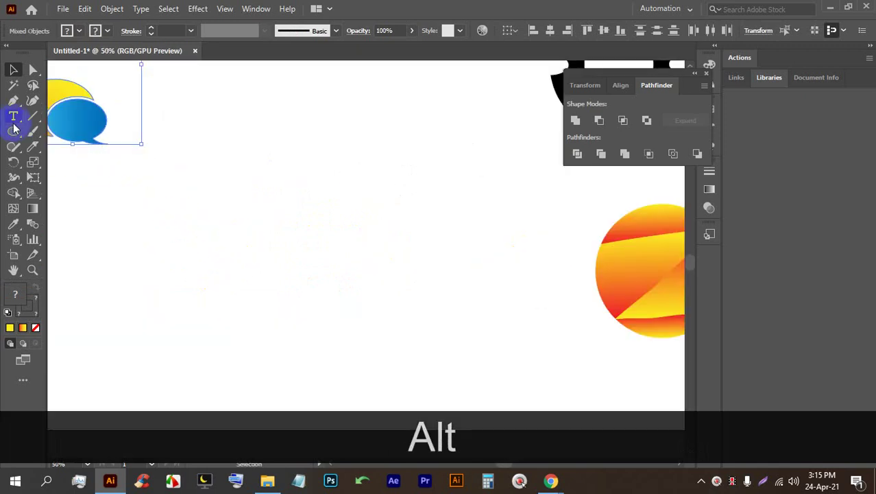
click(549, 478)
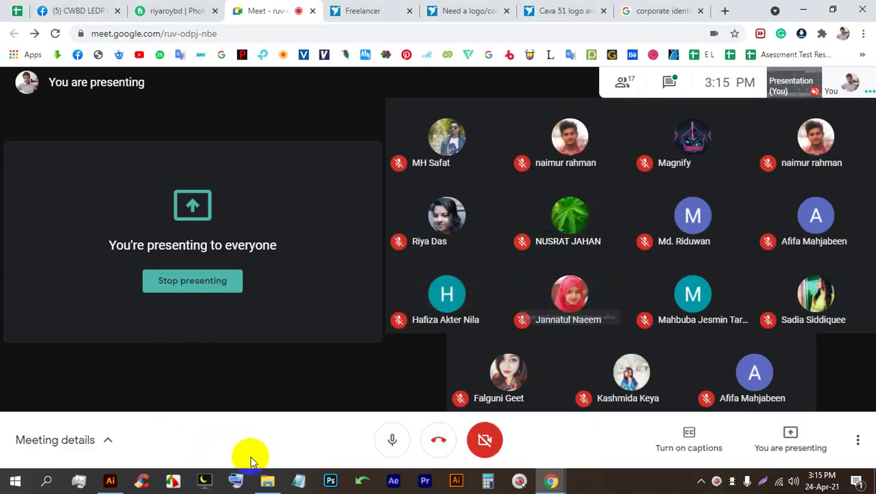
click(110, 480)
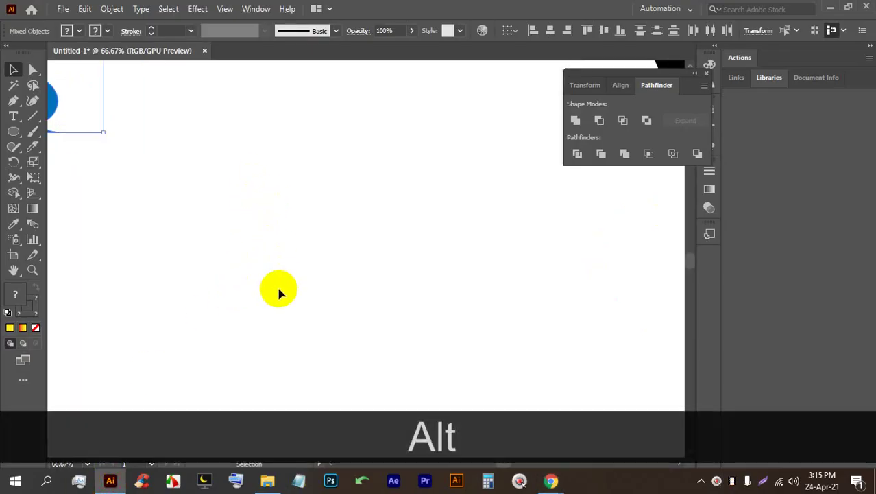
scroll(189, 200, up, 1)
click(13, 131)
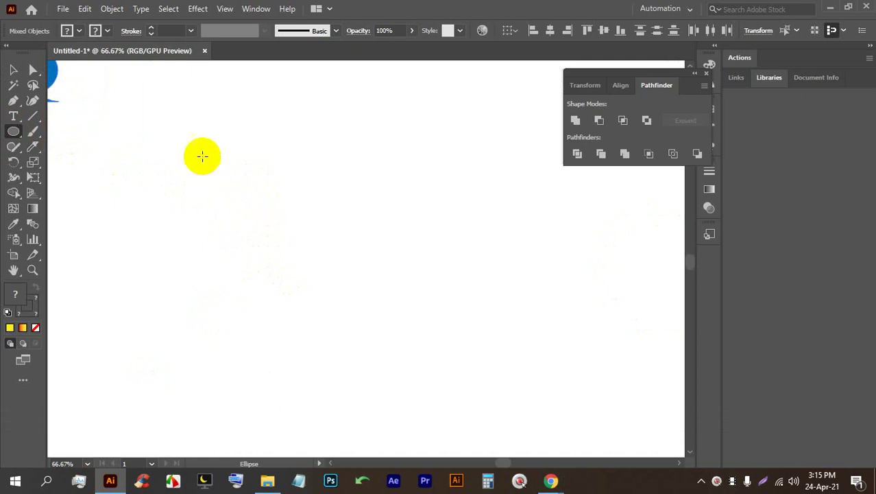
drag(212, 186, 242, 215)
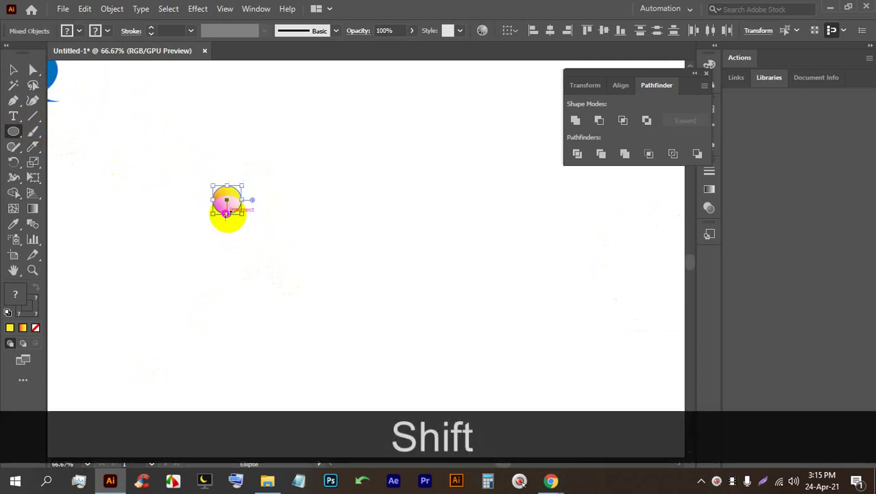
click(80, 30)
click(35, 52)
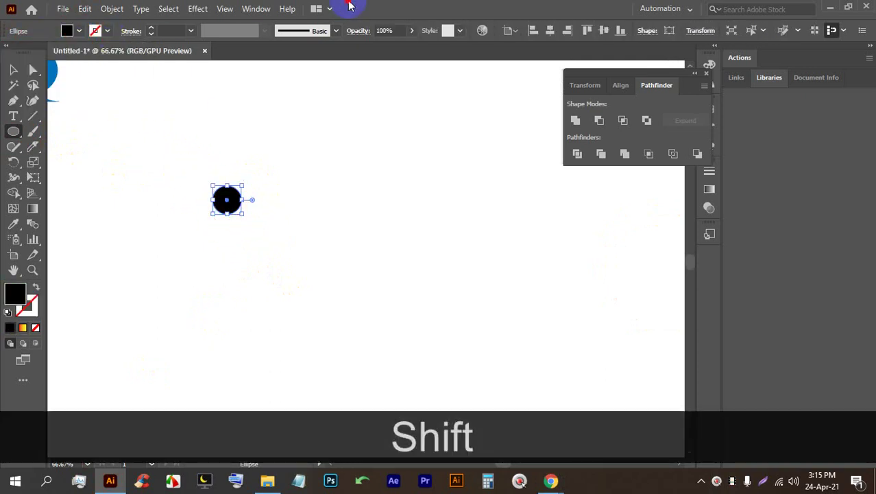
click(13, 69)
drag(228, 192, 230, 210)
click(133, 161)
click(231, 206)
key(BackSpace)
Step: Draw a large circle and a smaller one inside it on the empty artboard area, both with no fill and a 1 pt black stroke
click(13, 131)
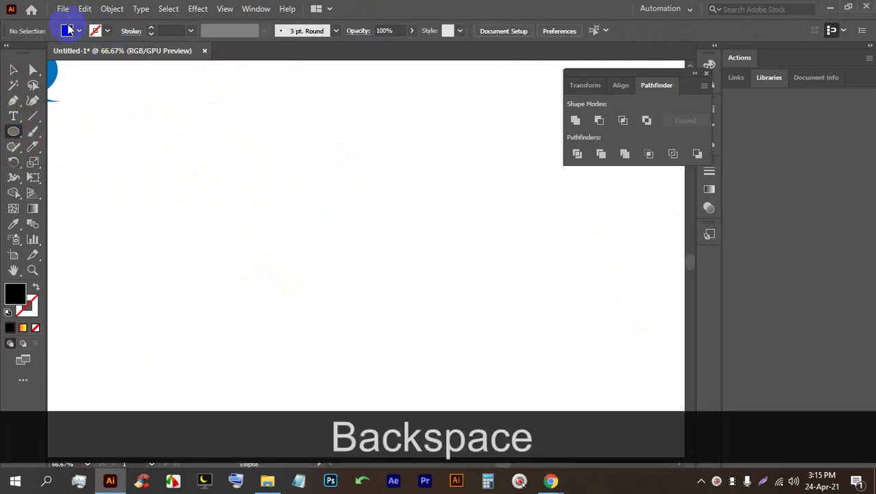
click(68, 30)
click(8, 53)
click(108, 32)
click(36, 53)
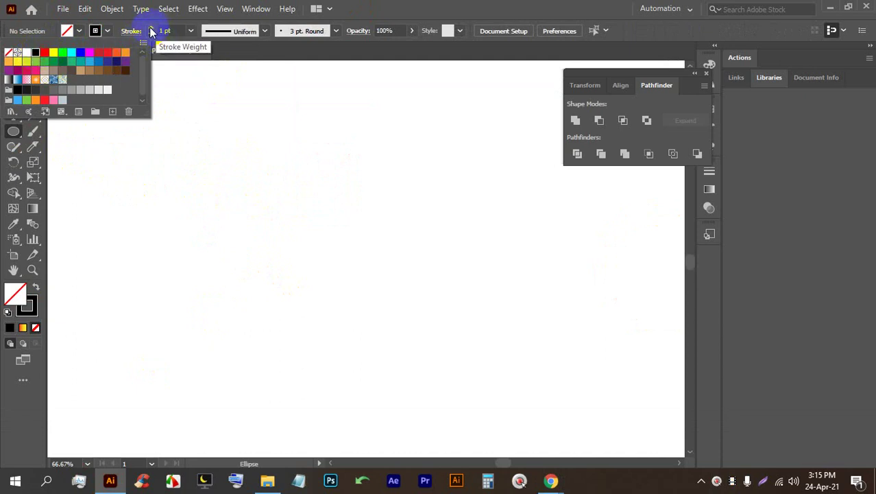
click(221, 153)
drag(179, 113, 435, 343)
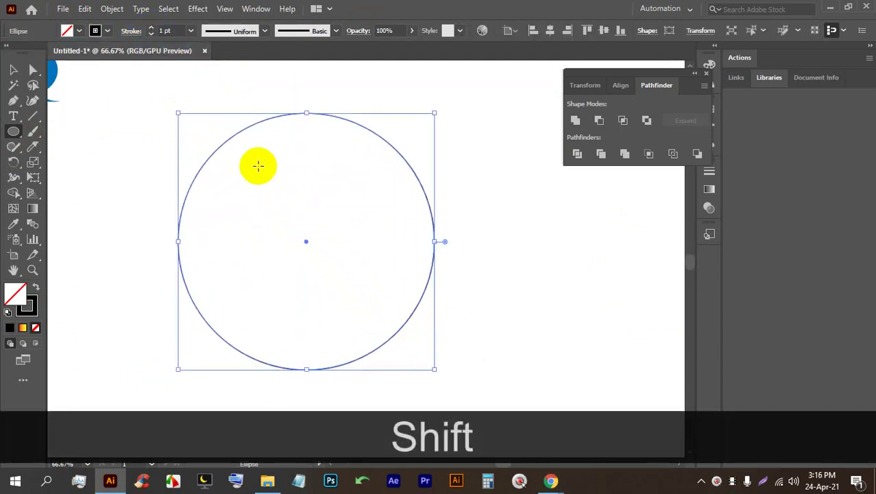
drag(253, 165, 357, 328)
click(13, 69)
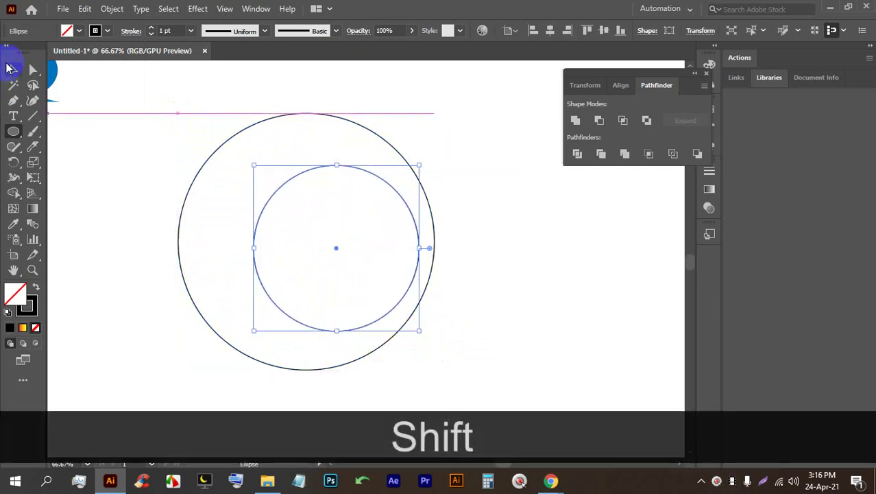
drag(280, 189, 243, 179)
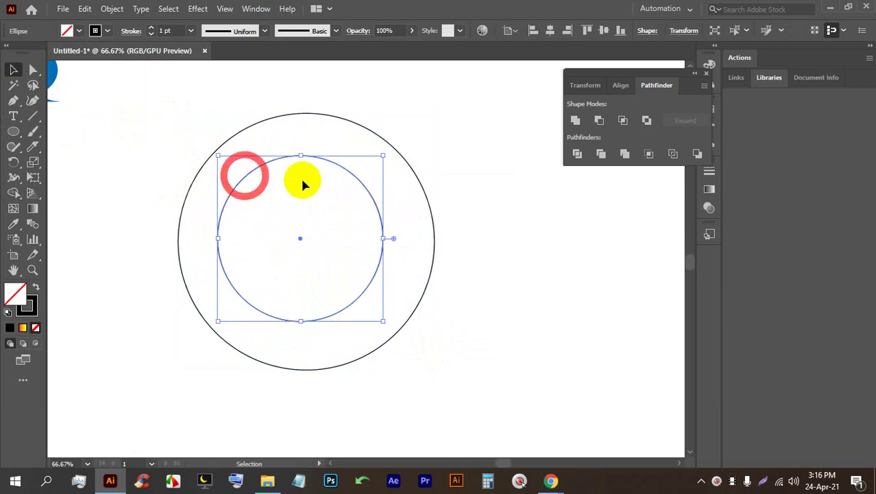
drag(323, 161, 324, 187)
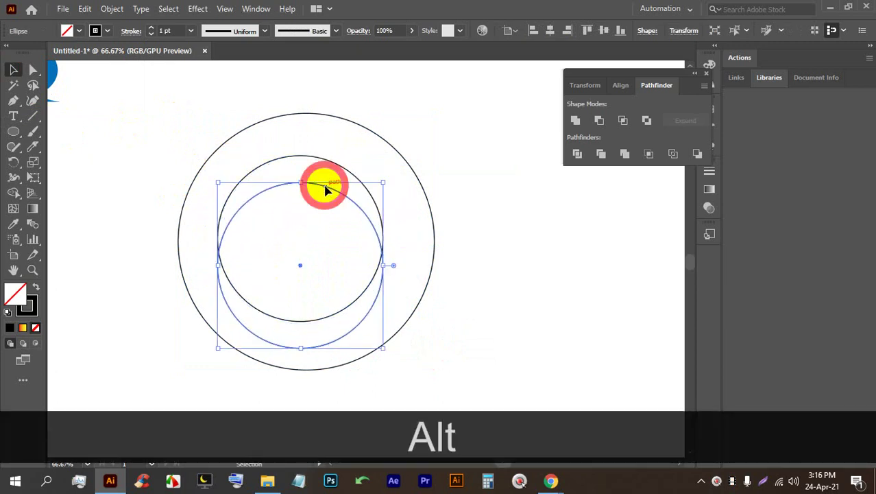
key(shift)
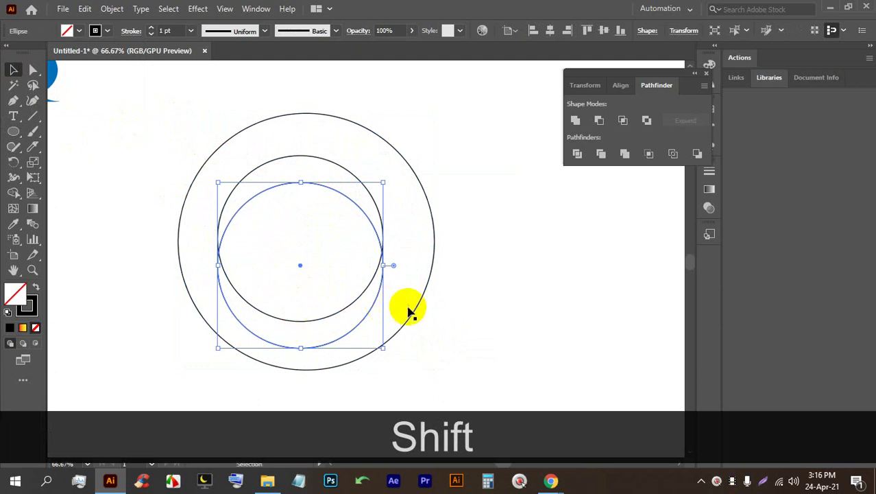
key(BackSpace)
Step: Align the two circles to each other horizontally and vertically so they share one centre
drag(378, 264, 387, 268)
drag(528, 312, 251, 168)
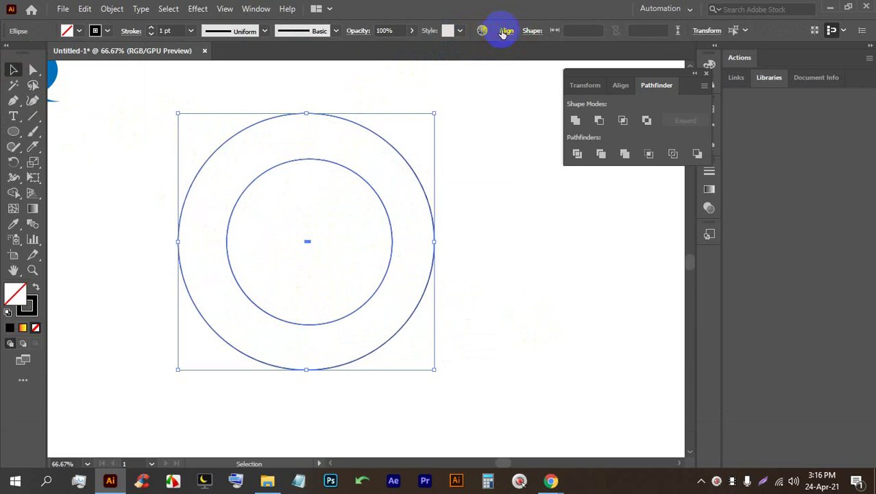
click(505, 31)
click(399, 67)
click(479, 66)
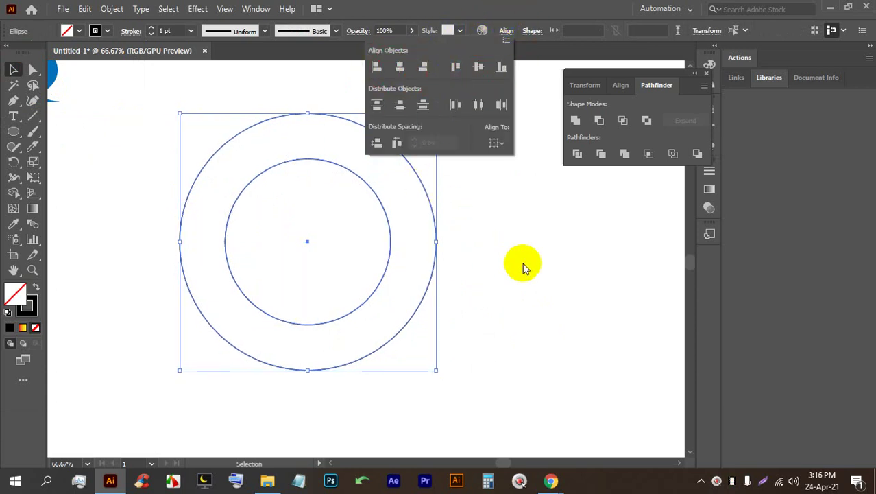
click(524, 267)
Step: Duplicate the inner circle in place and scale the copy from its centre into a small concentric circle
click(391, 250)
key(ctrl)
key(ctrl+c)
key(ctrl+f)
click(489, 173)
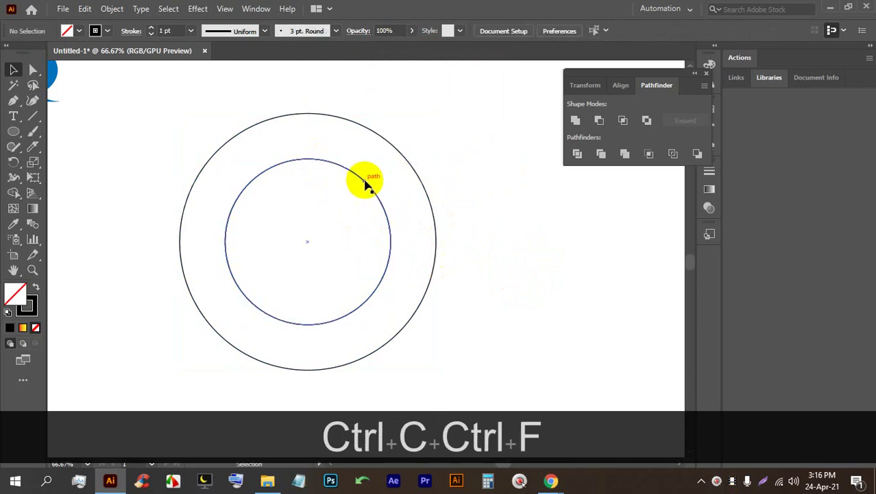
click(366, 184)
drag(307, 158, 299, 212)
Step: Fill the small central circle with black and remove its stroke
click(68, 30)
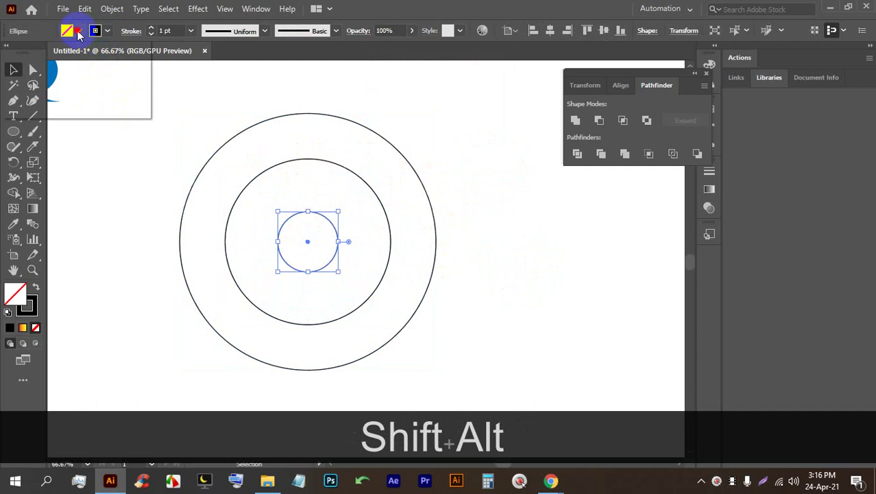
click(35, 54)
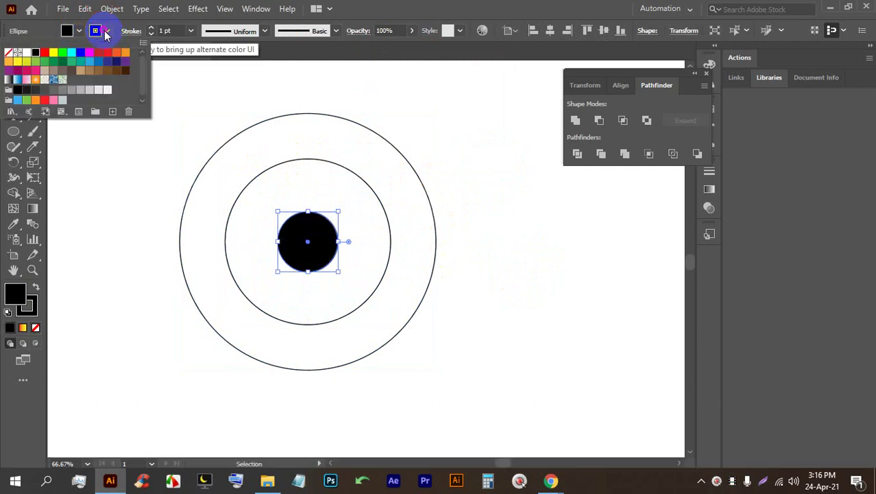
click(8, 52)
click(275, 99)
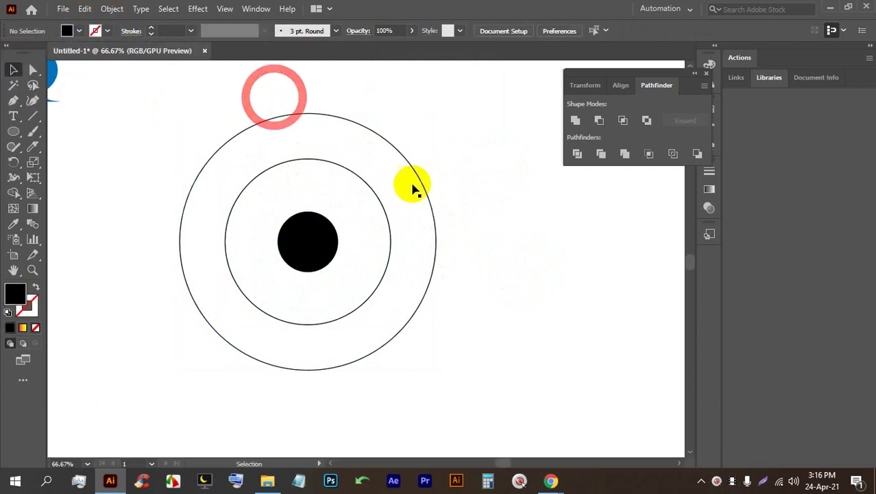
Step: Set the stroke weight of the two outer circles to 27 pt
drag(489, 284, 213, 93)
click(166, 30)
key(Up)
key(Up)
key(Up)
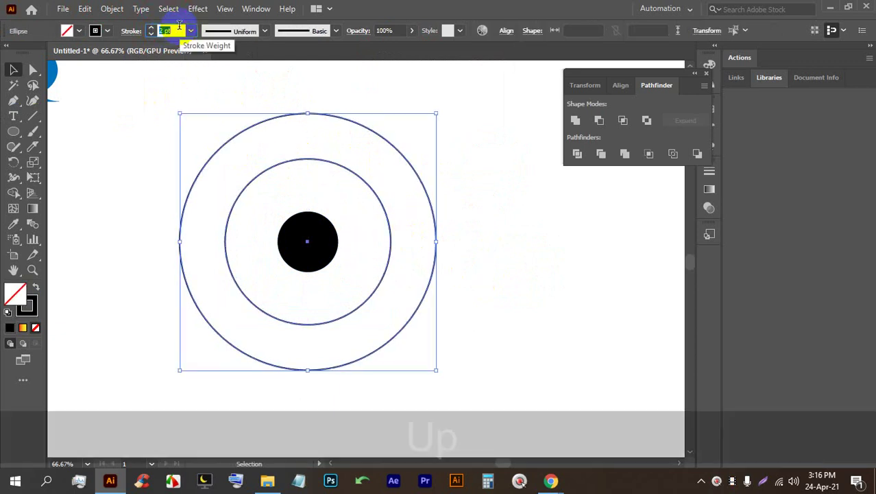
key(Up)
key(Up)
key(Up)
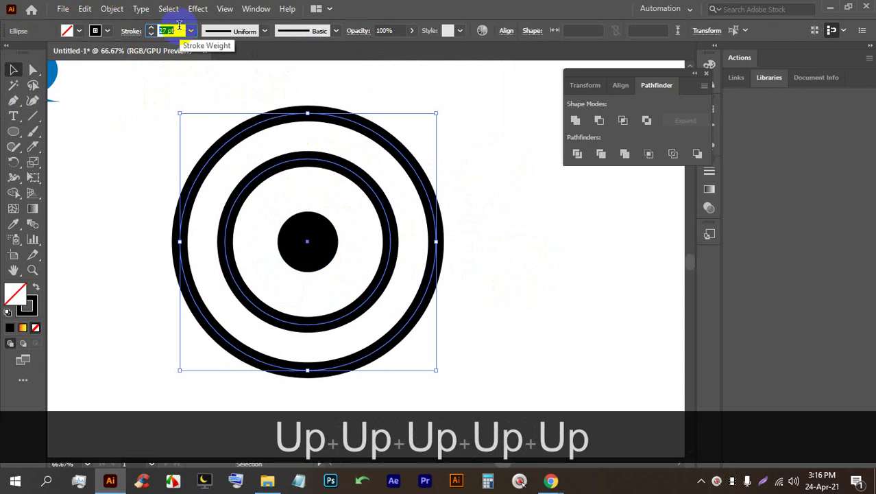
key(Down)
key(Up)
key(Down)
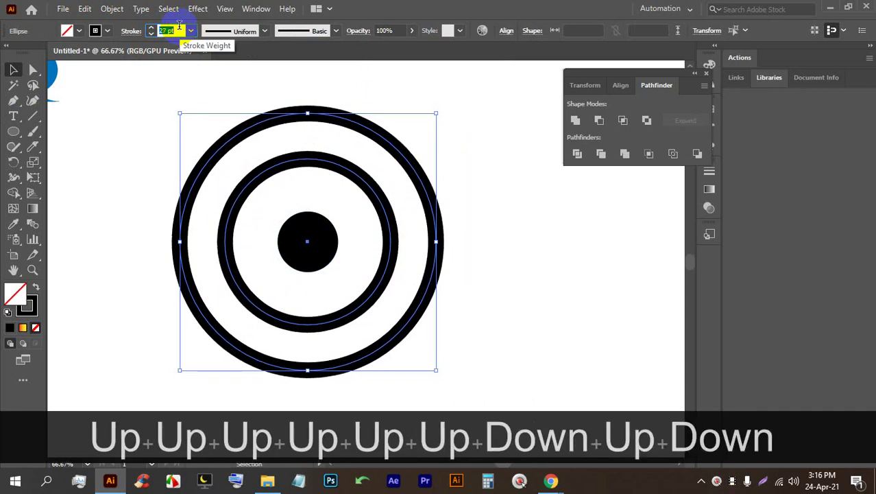
key(Down)
key(Up)
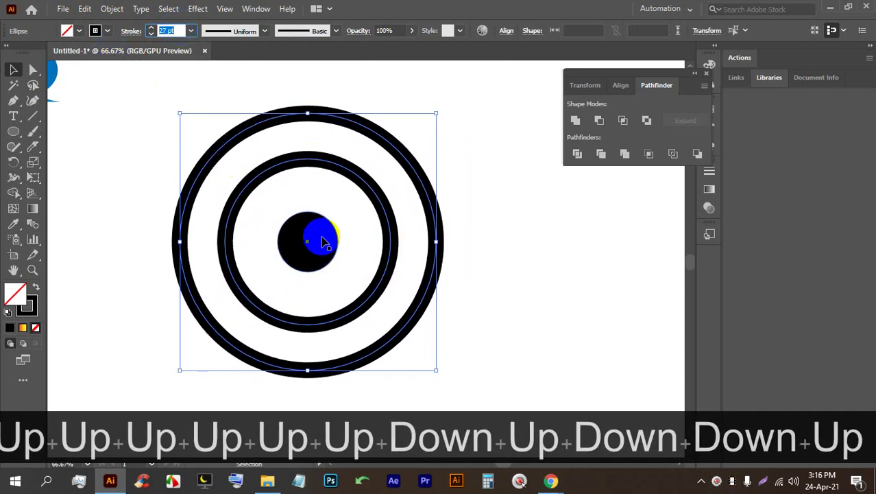
click(539, 307)
Step: Draw a straight Pen line from the top of the central dot to the outer ring's lower left
scroll(371, 246, down, 4)
scroll(374, 263, up, 2)
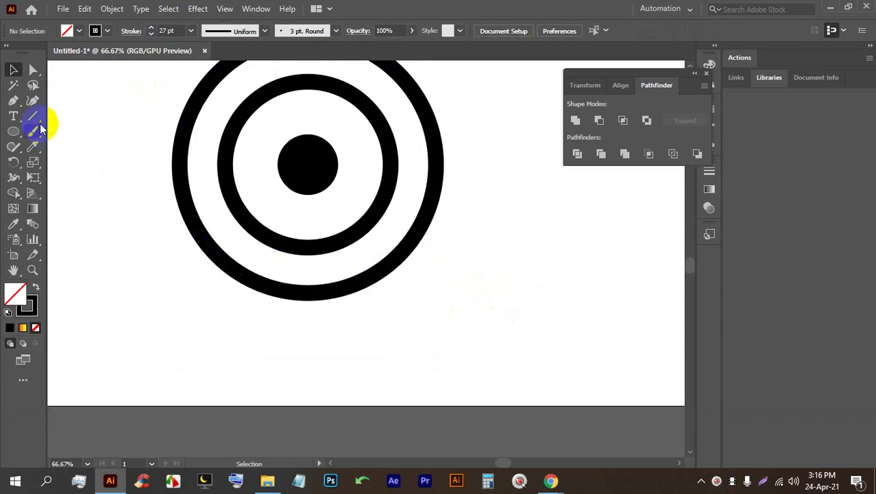
click(13, 100)
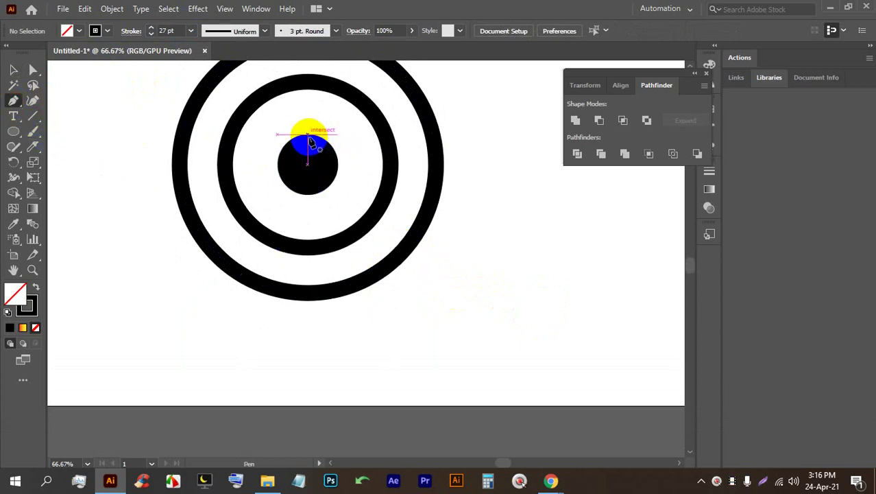
click(308, 135)
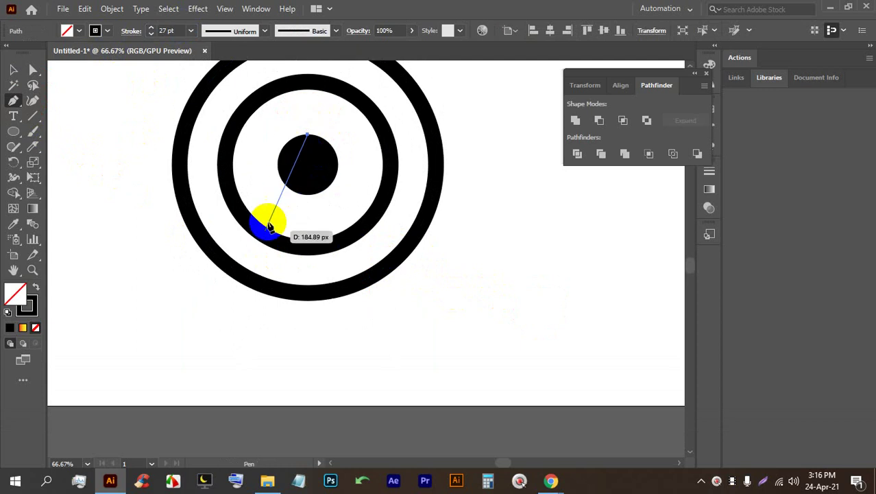
click(245, 286)
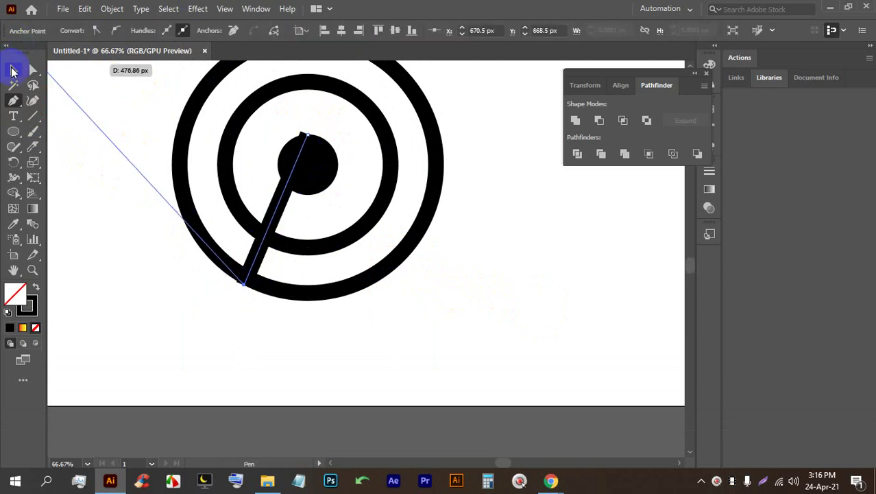
click(13, 69)
click(548, 284)
Step: Set the slanted line's stroke weight to 1 pt
click(276, 208)
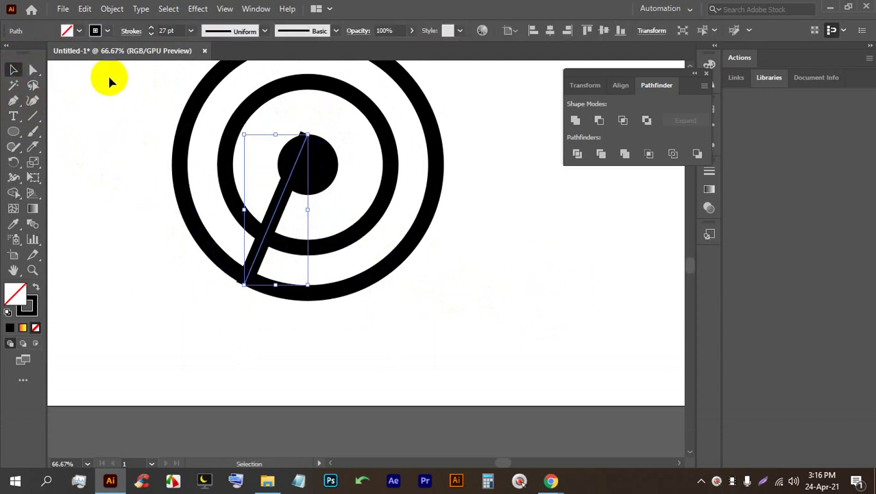
drag(151, 34, 152, 34)
click(152, 33)
click(557, 317)
Step: Create a copy of the slanted line reflected across the vertical axis and move it to the dot's right side to mirror the original
click(276, 216)
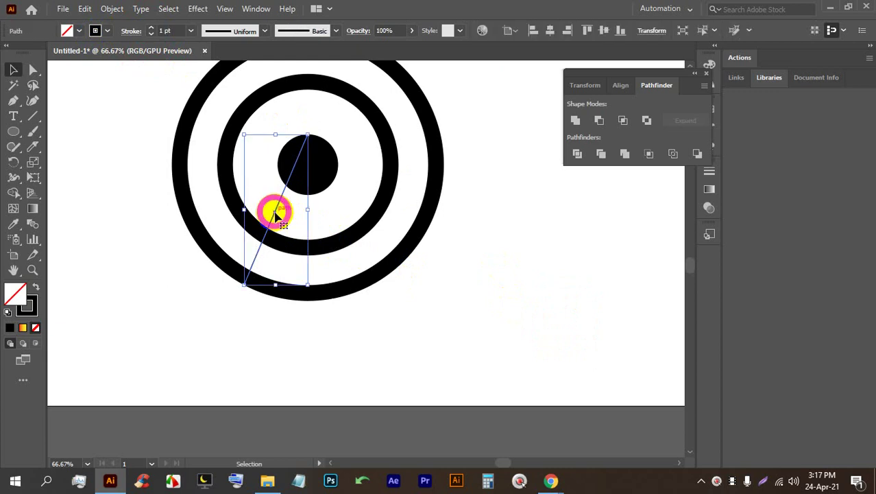
right_click(277, 216)
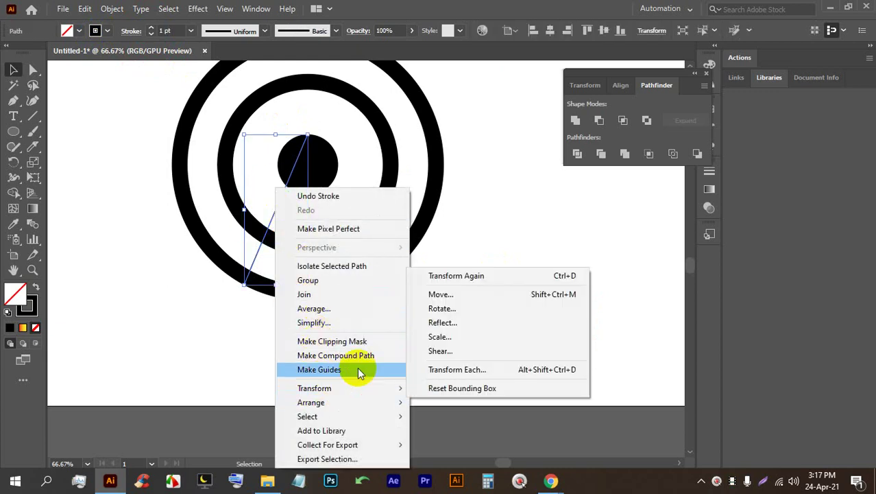
click(431, 320)
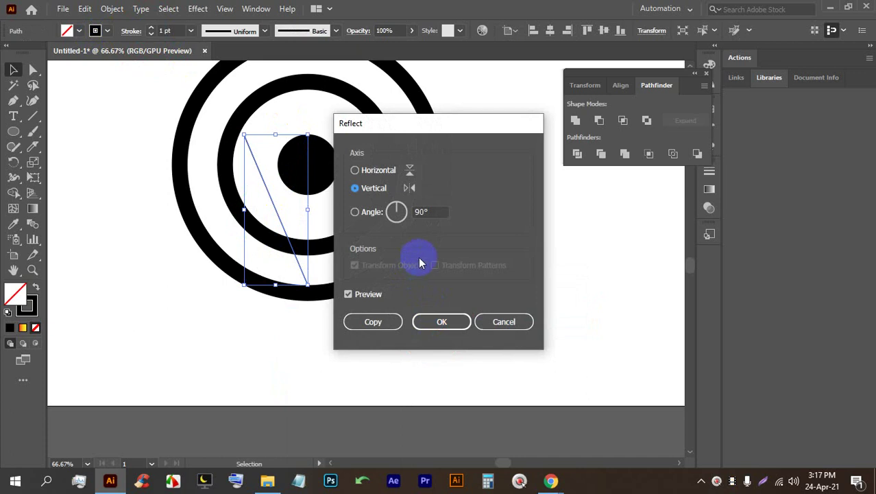
click(374, 322)
click(503, 328)
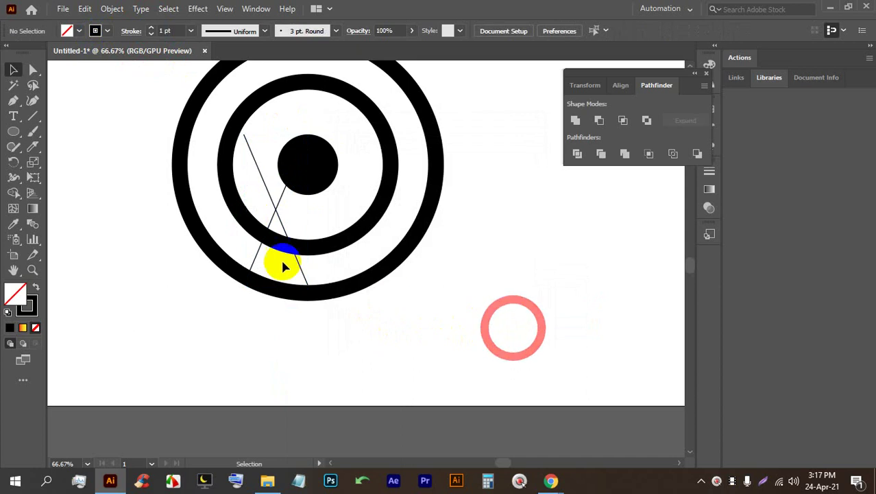
drag(278, 232, 347, 226)
click(471, 323)
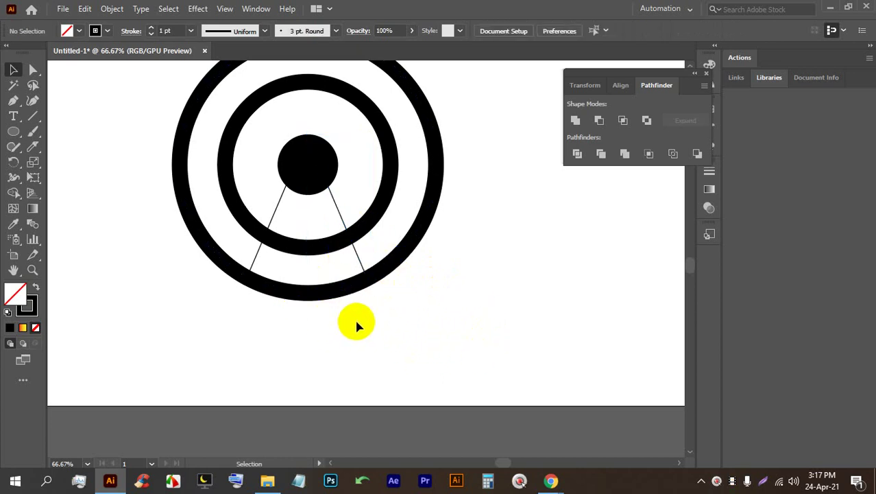
Step: Delete both slanted lines running from the central dot to the outer ring
scroll(355, 316, up, 3)
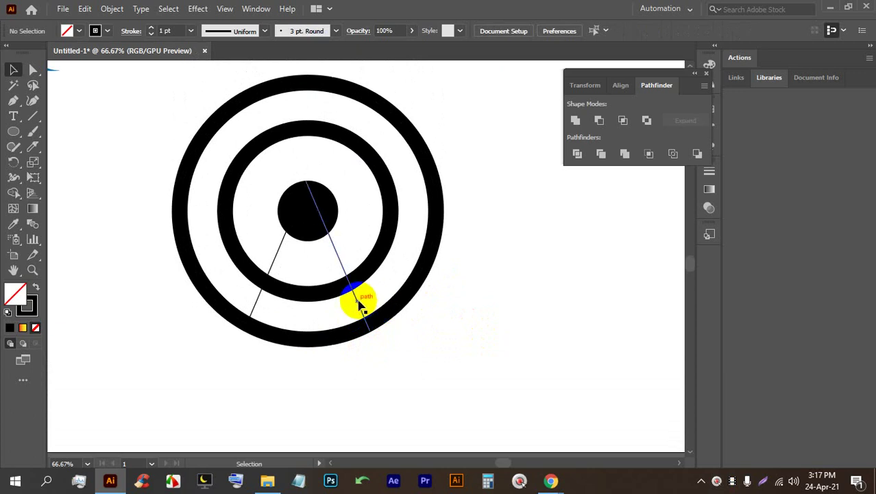
click(358, 305)
key(BackSpace)
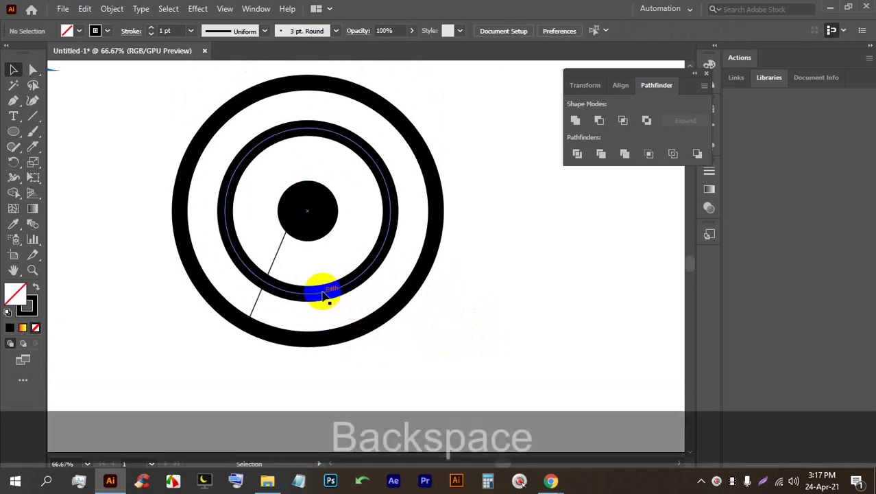
click(277, 251)
key(BackSpace)
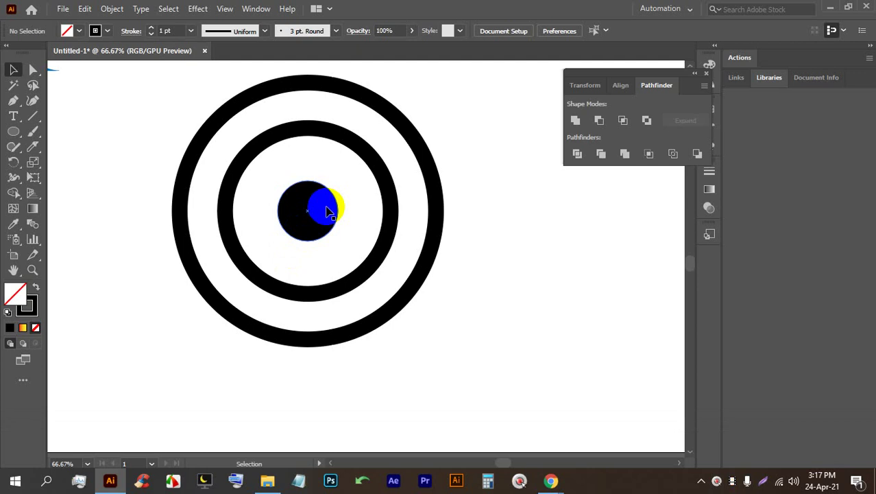
Step: Show the rulers and pull a horizontal guide to the centre of the selected rings and dot
drag(327, 211, 343, 210)
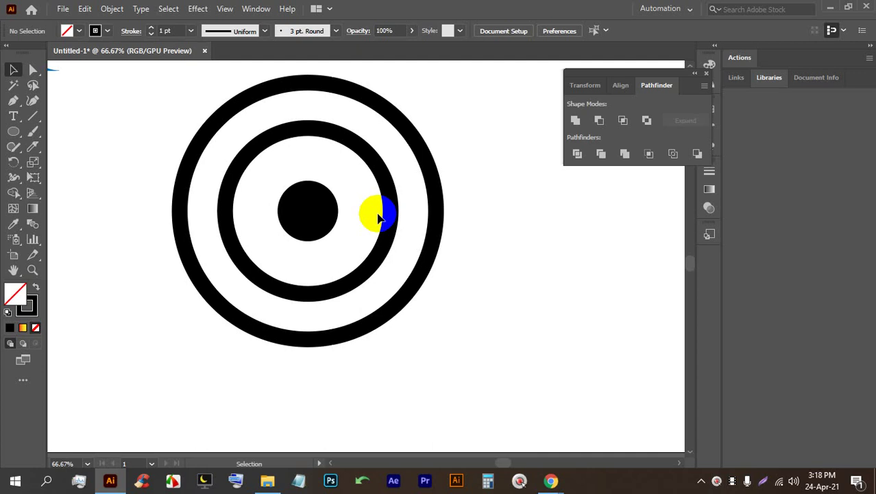
drag(479, 293, 302, 165)
click(506, 30)
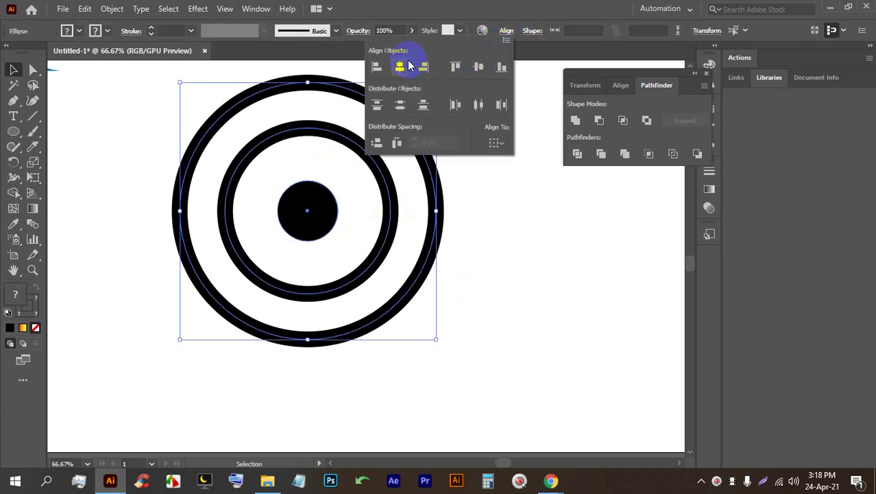
click(524, 266)
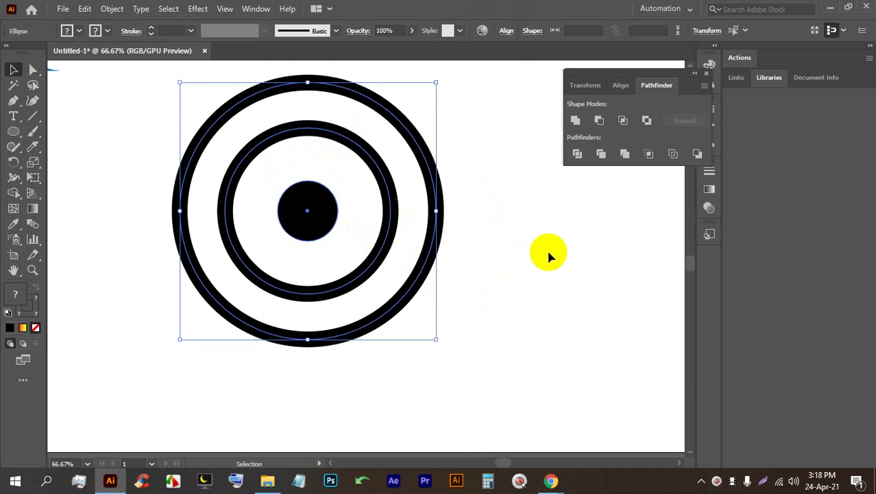
key(ctrl+r)
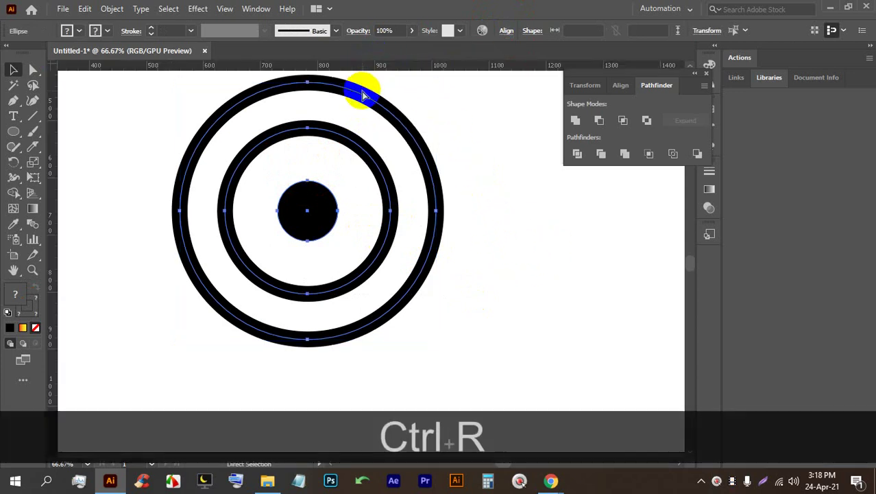
drag(362, 67, 313, 211)
Step: Make the hidden guides visible and unlock them for editing
right_click(489, 194)
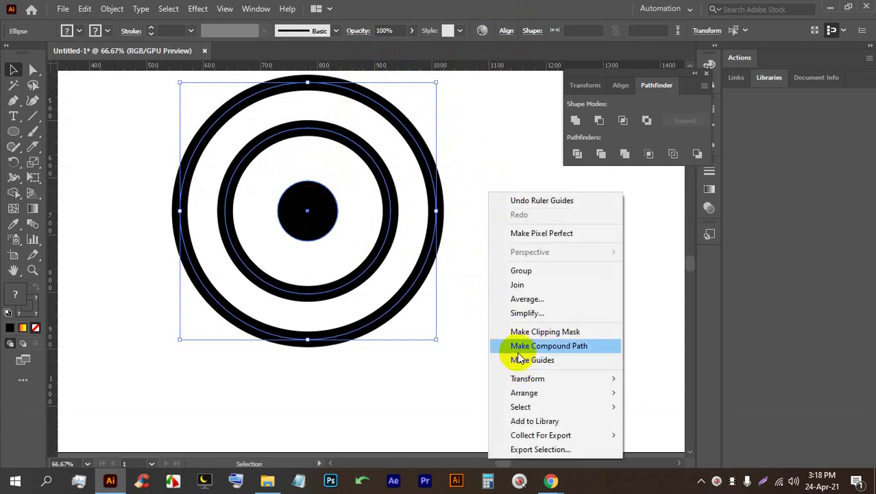
right_click(509, 147)
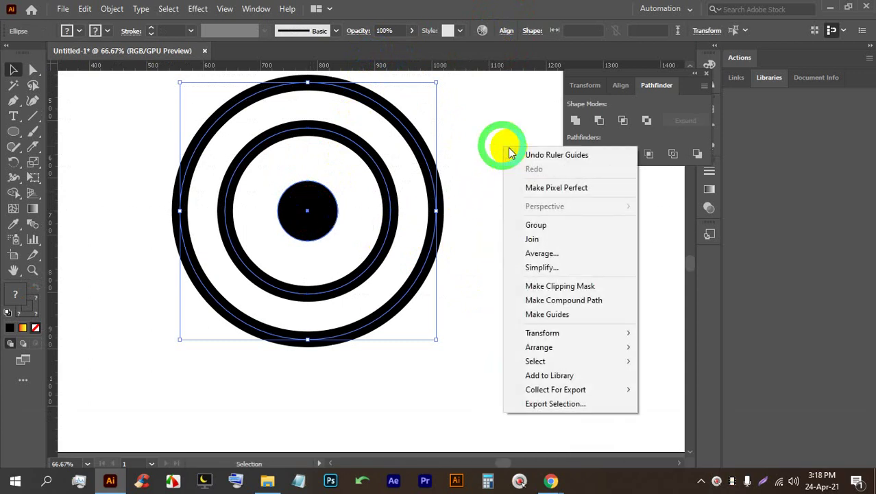
click(474, 123)
right_click(485, 123)
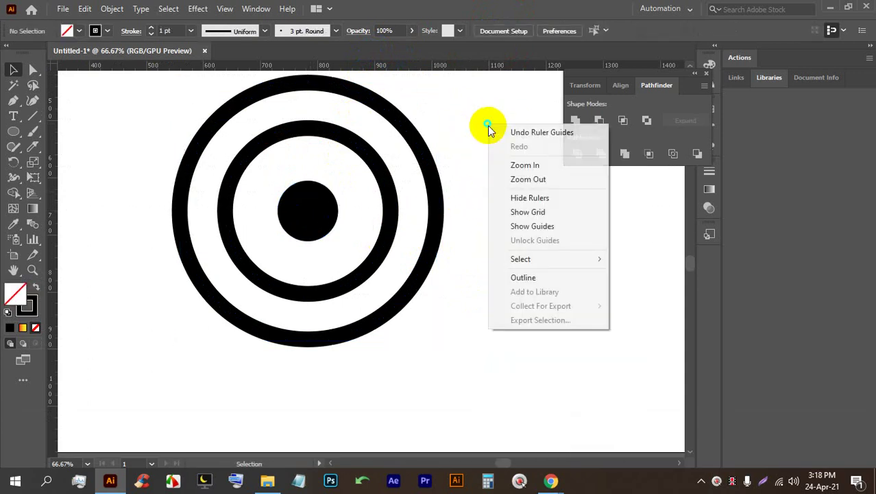
click(500, 228)
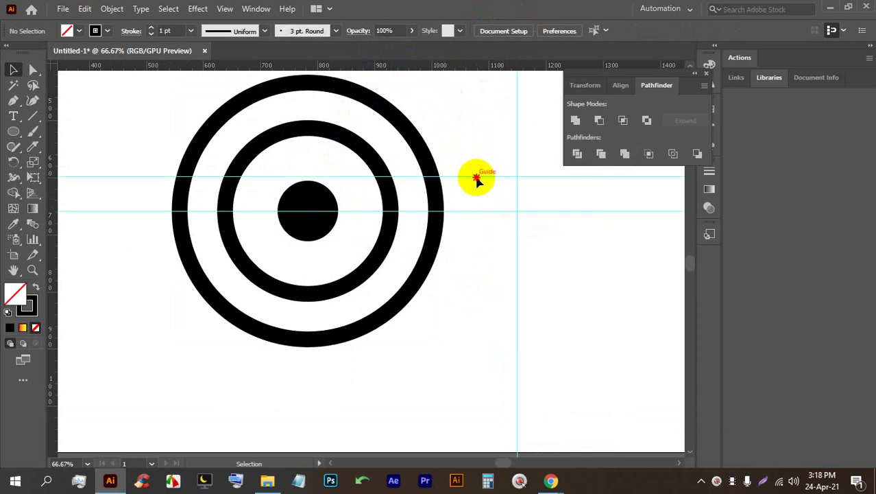
right_click(525, 182)
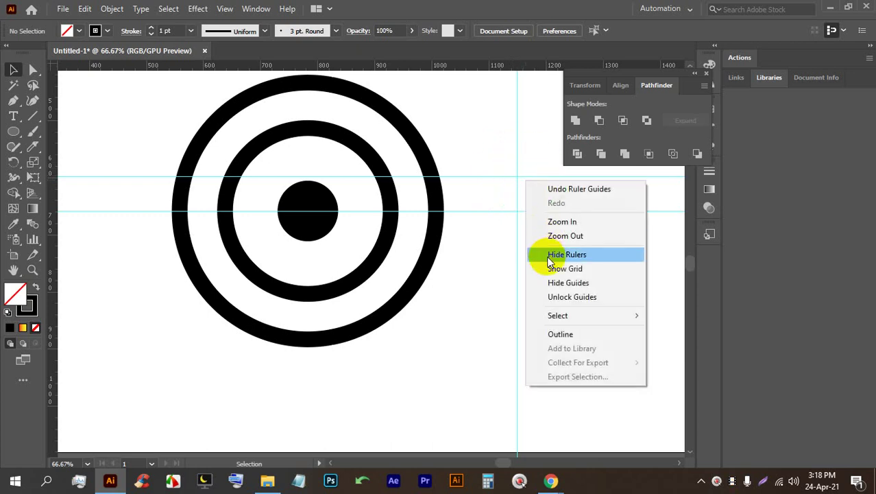
click(554, 297)
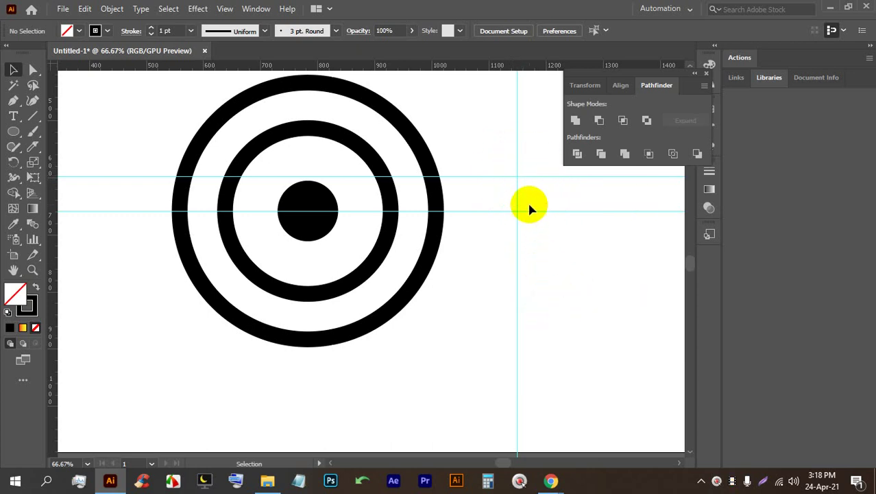
Step: Delete all existing guides, including the two beside the rings and the one through their centre
drag(501, 167, 523, 184)
key(BackSpace)
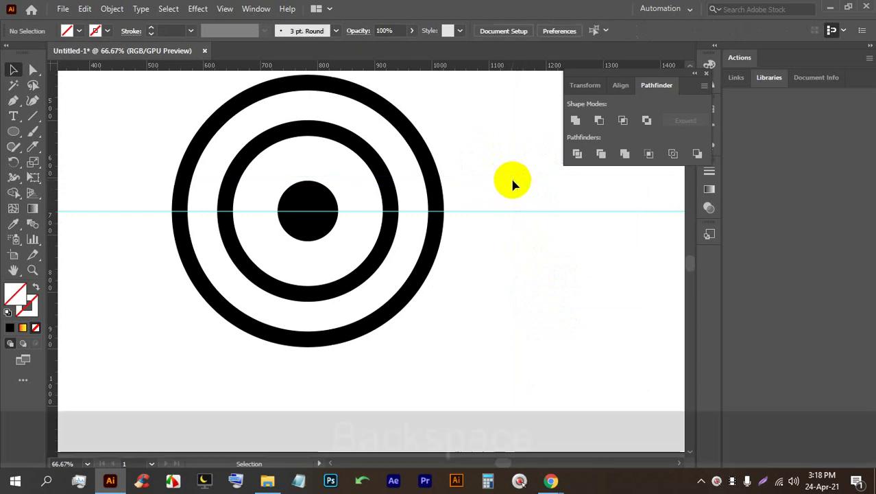
click(511, 210)
key(BackSpace)
Step: Select the rings and dot, and place one horizontal and one vertical guide crossing at their centre
drag(496, 277, 268, 177)
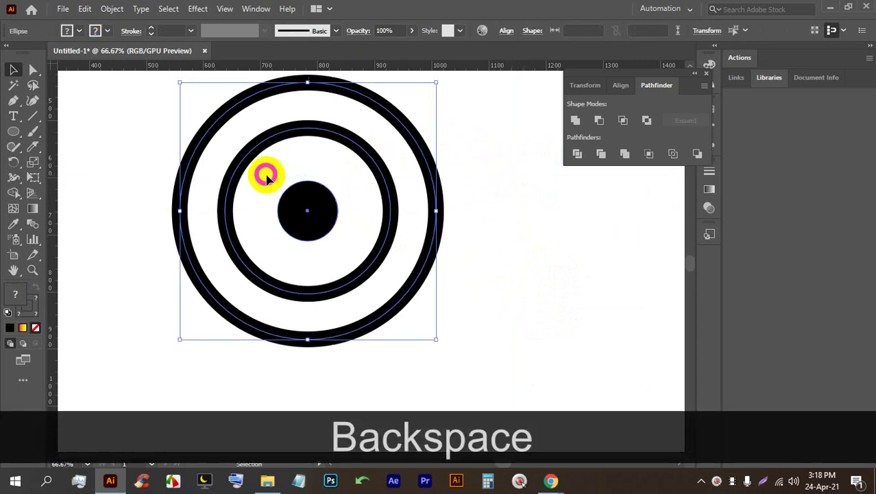
drag(339, 65, 308, 214)
click(326, 112)
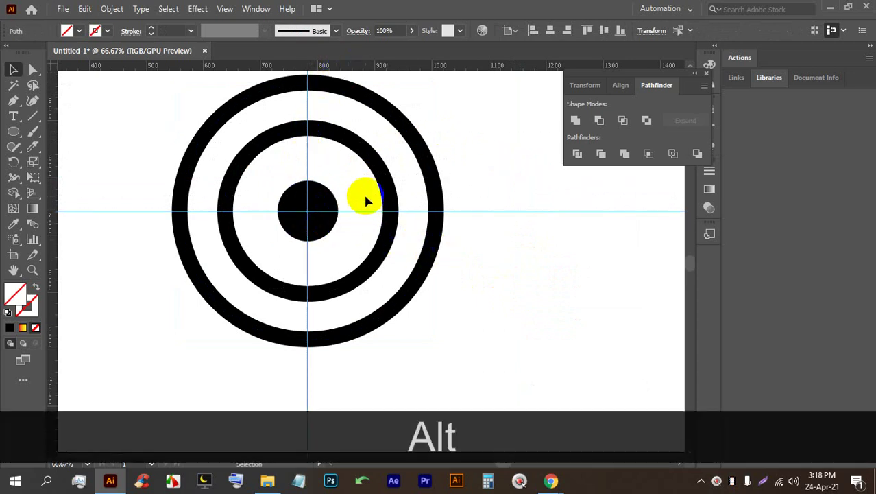
Step: Try to draw a closed Pen triangle from the guide intersection, with its base corners just outside the lower part of the outer ring
scroll(375, 194, down, 2)
scroll(324, 236, up, 1)
scroll(323, 237, up, 1)
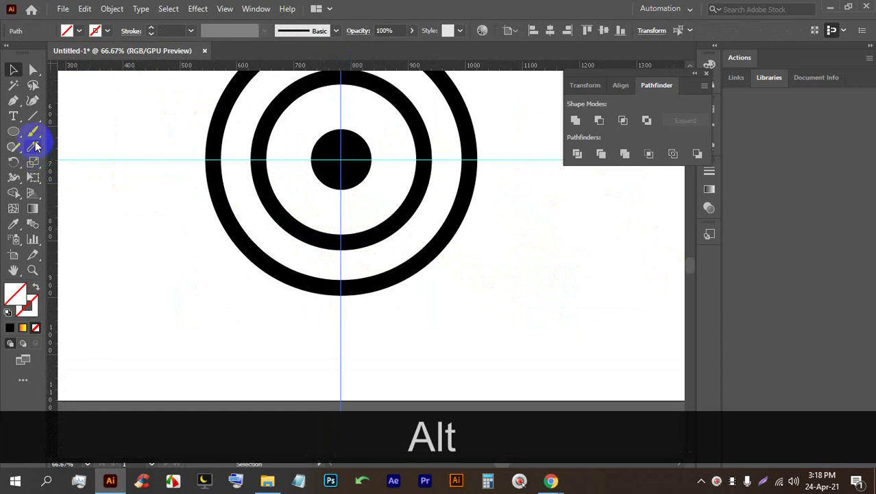
click(13, 100)
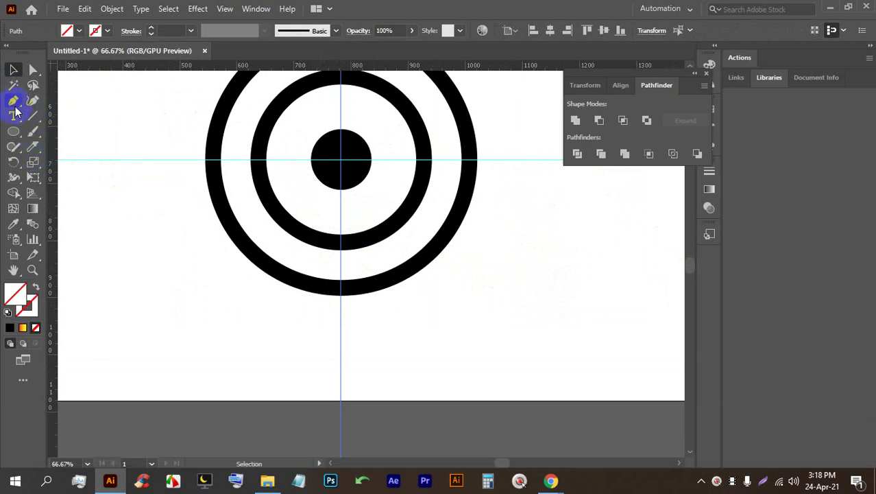
click(347, 169)
drag(347, 168, 343, 164)
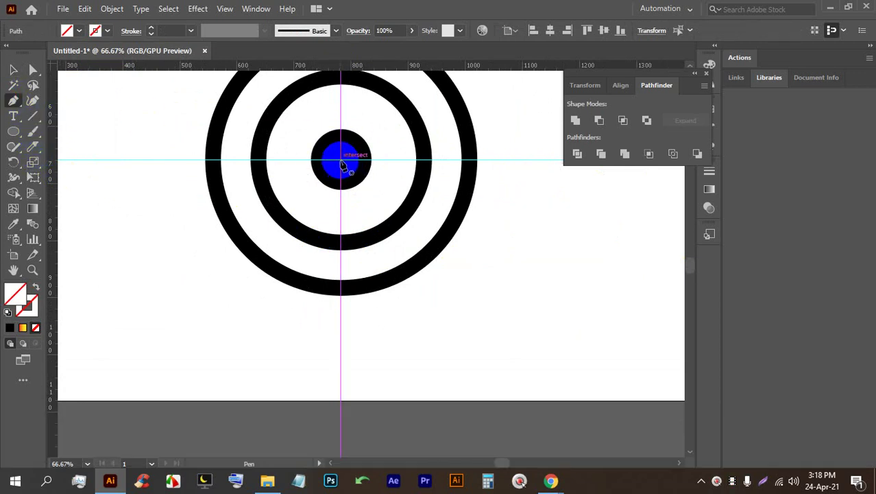
click(287, 217)
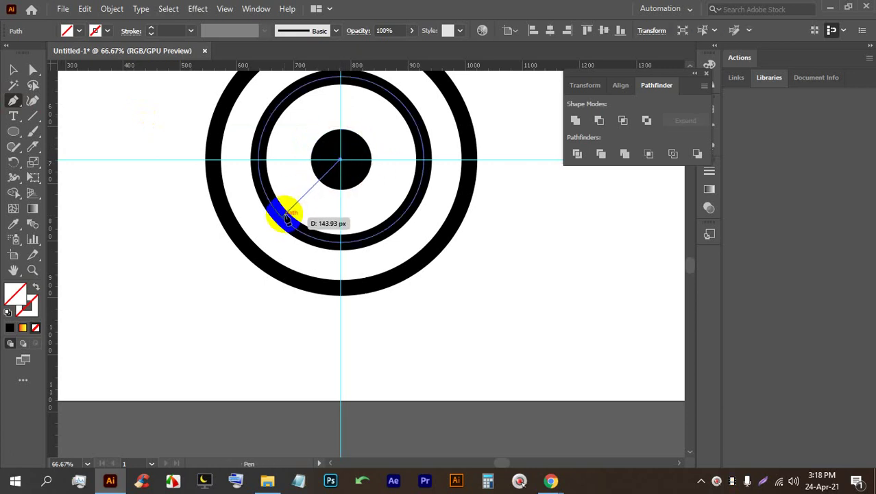
key(shift)
drag(287, 217, 242, 293)
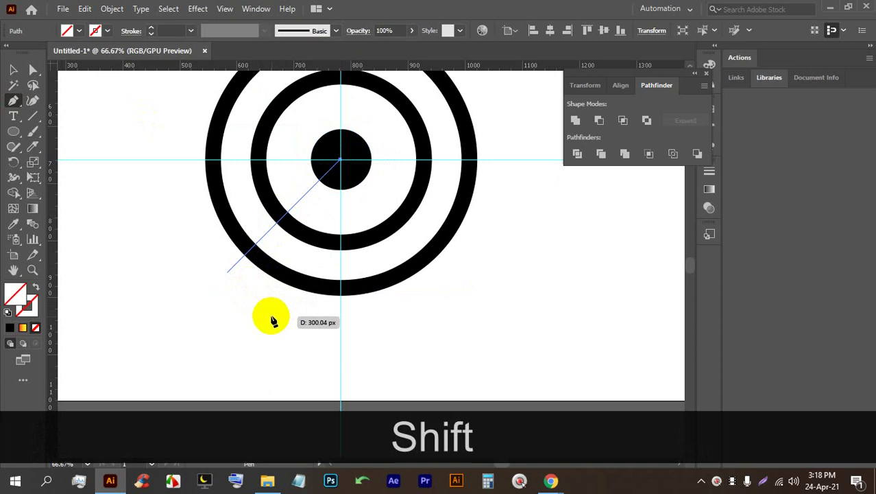
shift+click(232, 295)
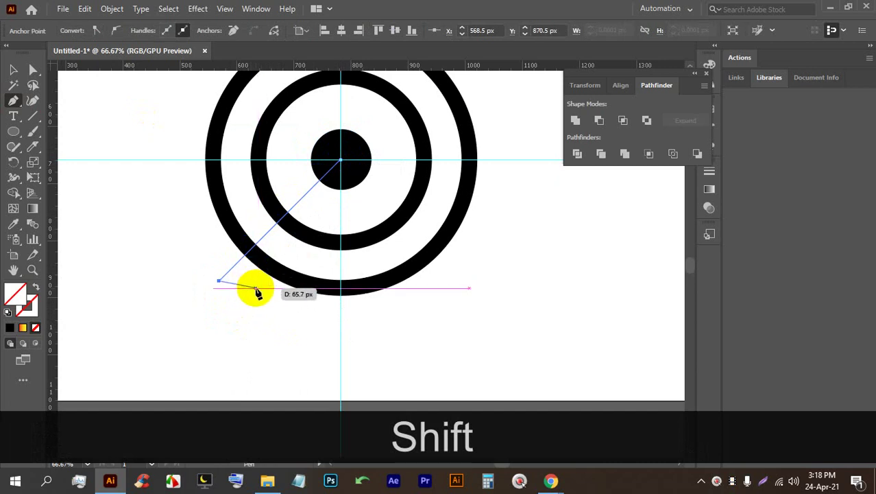
shift+click(482, 291)
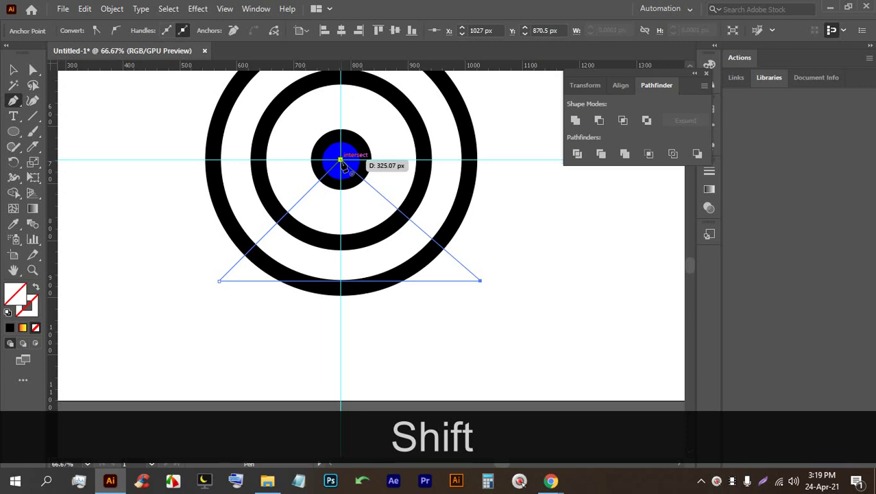
shift+click(341, 160)
Step: Undo the Pen-drawn triangle completely
scroll(421, 377, down, 1)
scroll(392, 329, down, 1)
key(ctrl+z)
key(ctrl+z)
key(ctrl+z)
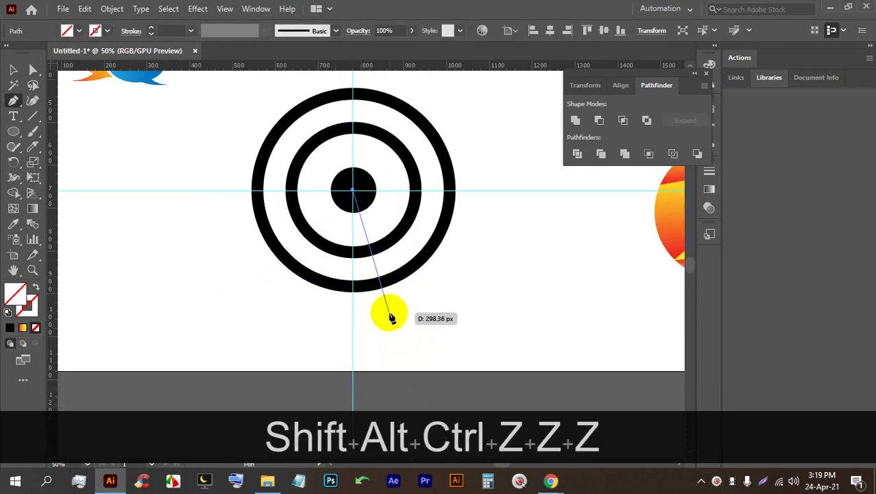
key(ctrl+z)
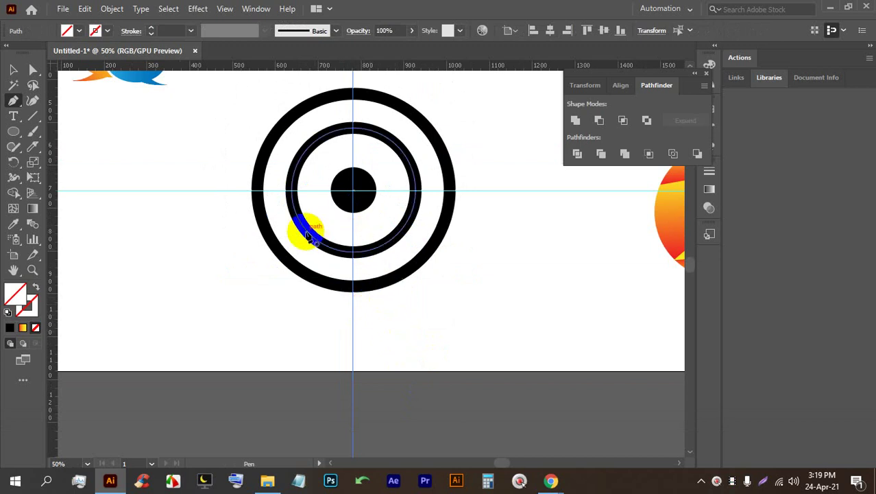
Step: Draw an upright three-sided polygon about 280 px wide, centred on the guide intersection, using the Polygon tool
scroll(358, 226, down, 1)
scroll(358, 227, up, 2)
scroll(367, 221, down, 1)
drag(13, 131, 67, 198)
drag(13, 131, 74, 177)
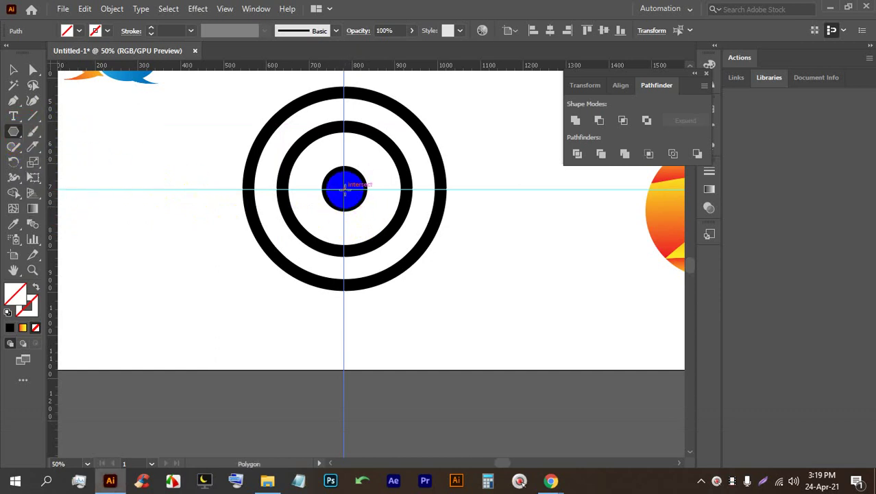
drag(344, 185, 345, 256)
key(Down)
key(Down)
key(shift)
Step: Give the triangle a black 0.5 pt stroke and move it straight down until its apex meets the central dot's centre
click(13, 71)
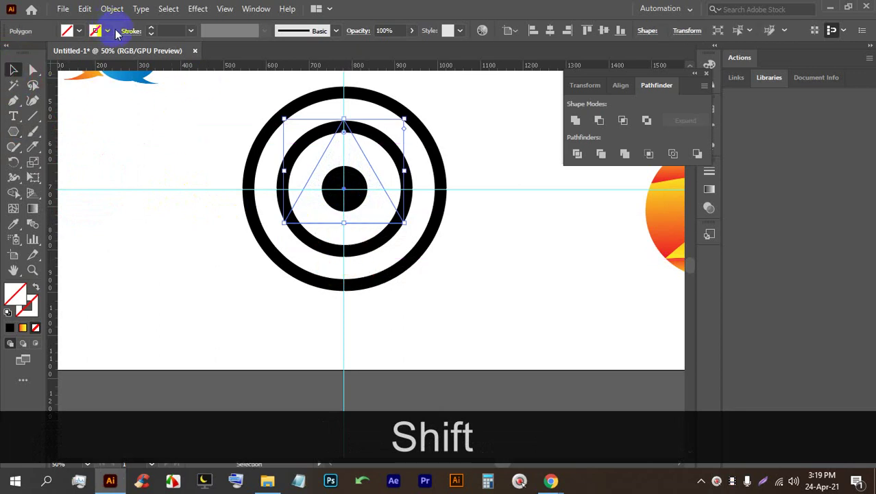
click(463, 249)
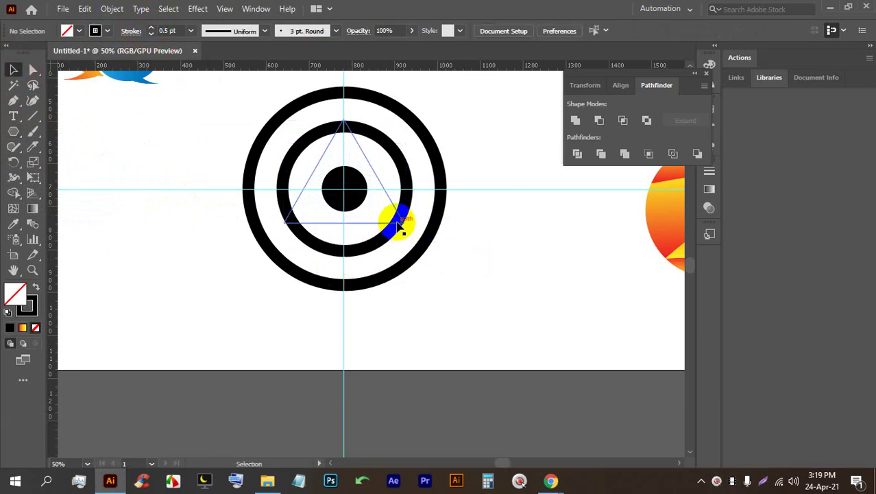
drag(395, 208, 393, 278)
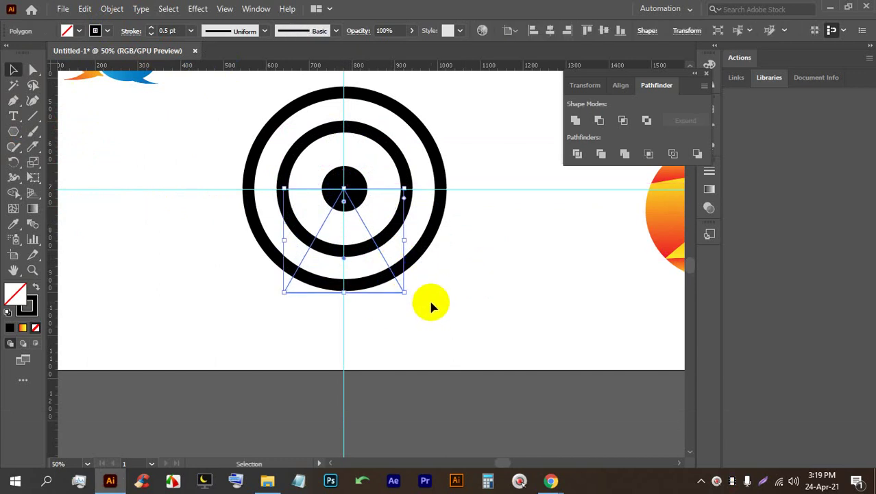
Step: Examine up close how the triangle's apex sits against the guide intersection
alt+scroll(348, 179, up, 7)
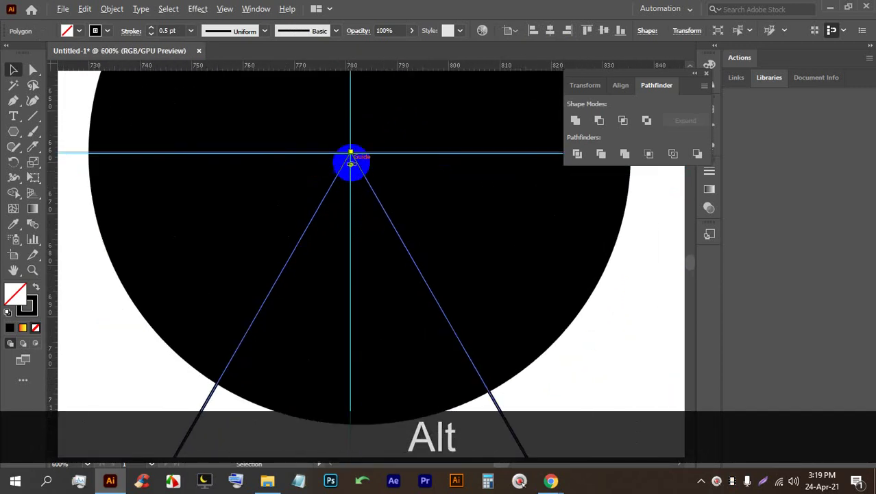
scroll(351, 162, up, 3)
alt+scroll(353, 146, up, 5)
drag(442, 170, 354, 307)
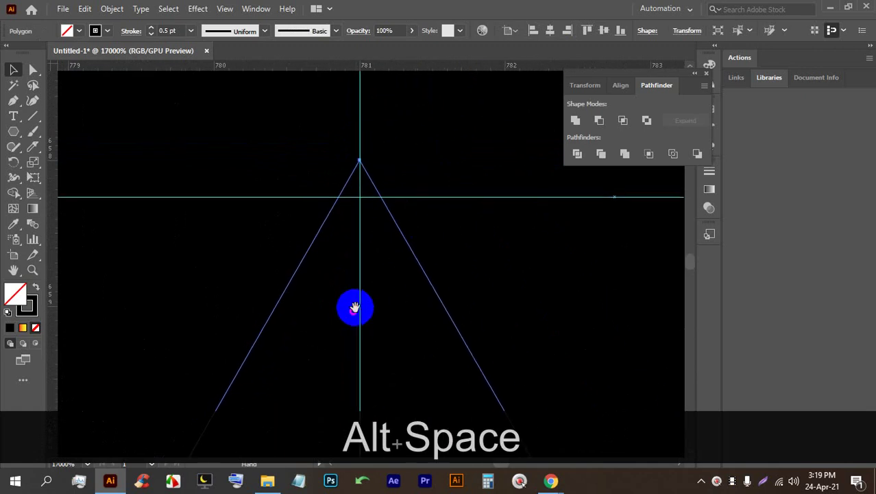
alt+scroll(346, 199, down, 10)
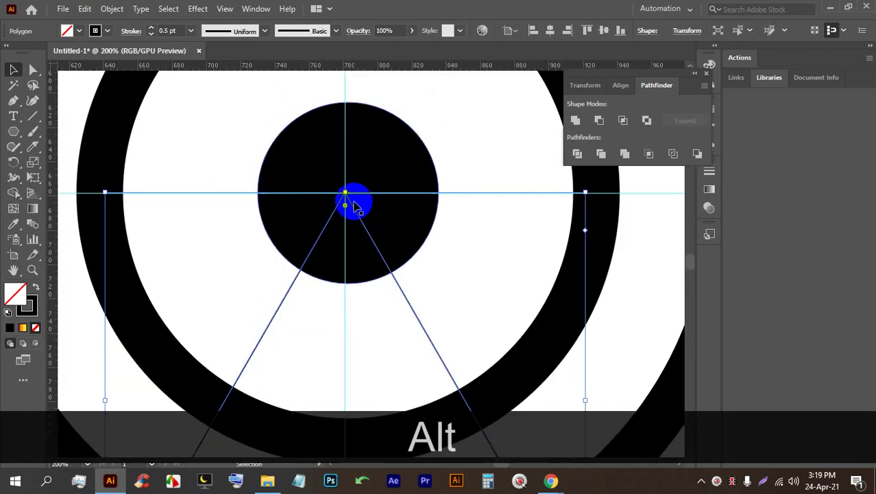
key(ctrl+alt+z)
alt+scroll(353, 208, down, 5)
Step: Move the triangle off the rings onto the empty canvas below the artboard
drag(370, 237, 391, 357)
key(space)
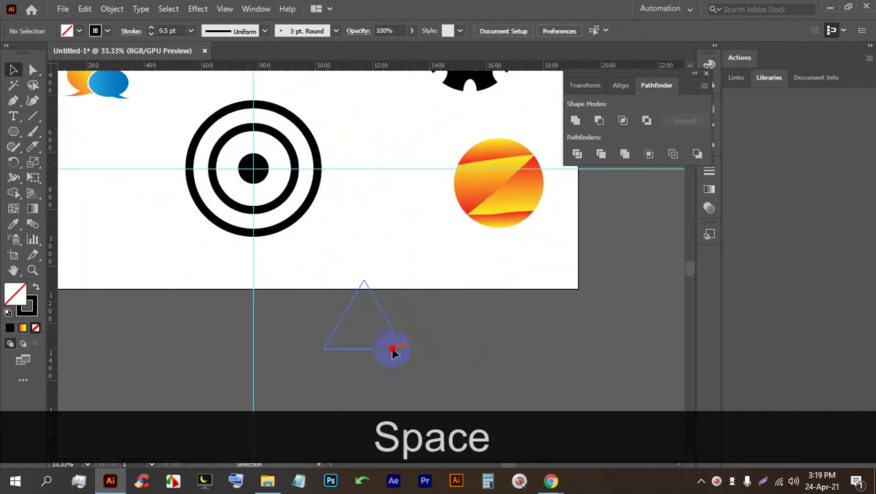
alt+scroll(391, 358, up, 3)
key(alt+space)
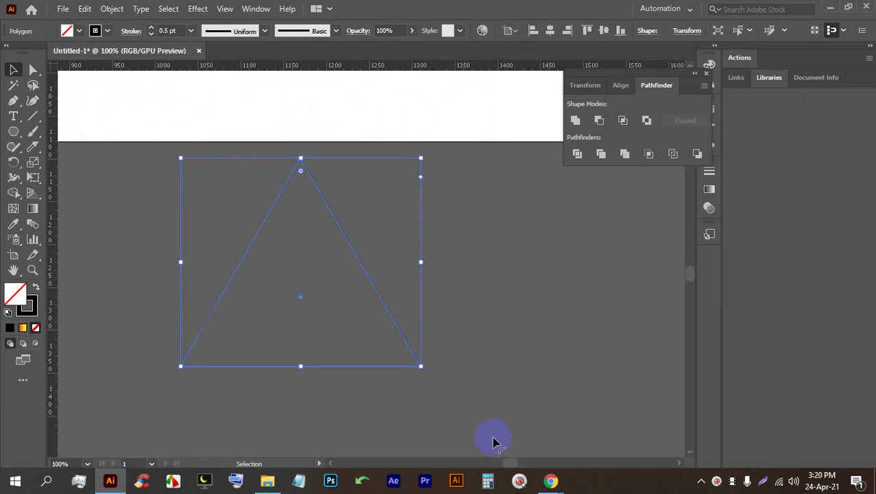
Step: Switch to the Google Meet call in the Chrome browser
mouse_move(551, 478)
click(475, 415)
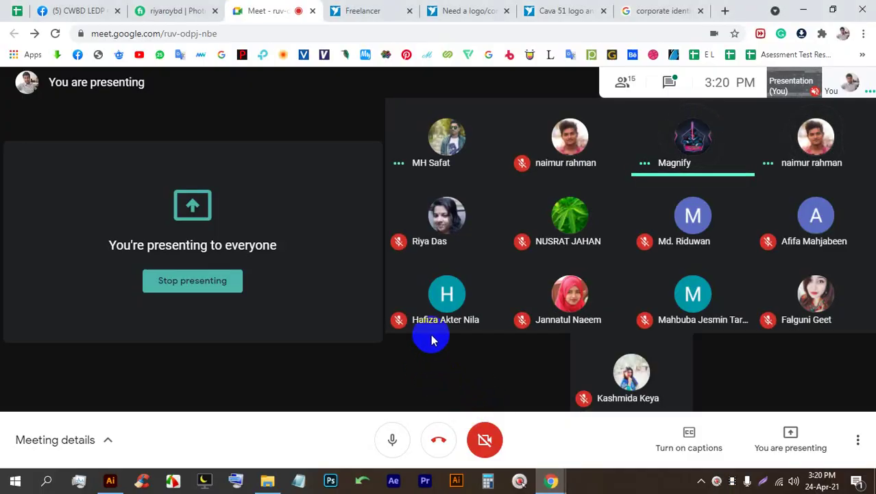
Step: Search Google for "triangle" in a new browser tab and open the equilateral triangle picture with 60° angles
click(725, 10)
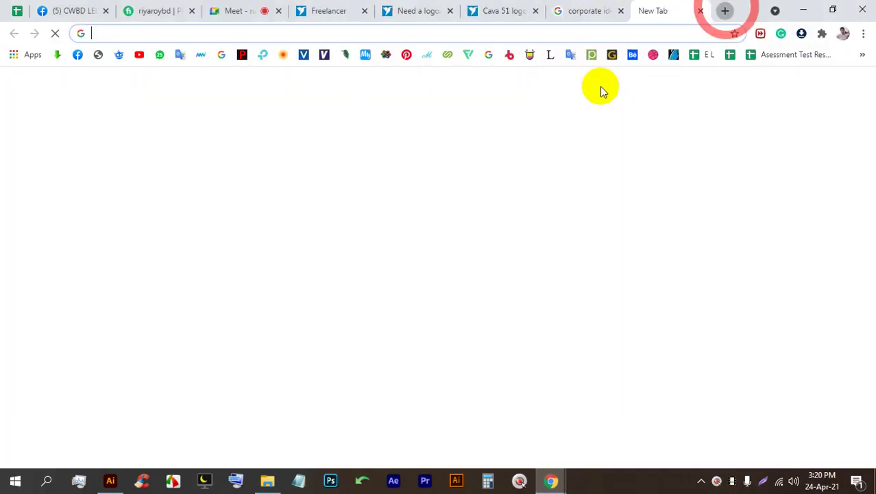
click(597, 268)
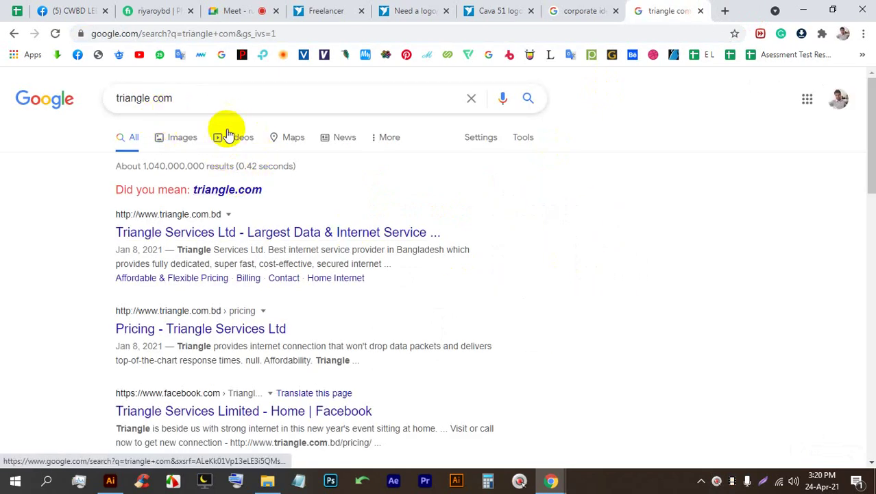
click(242, 106)
key(BackSpace)
key(BackSpace)
key(BackSpace)
key(BackSpace)
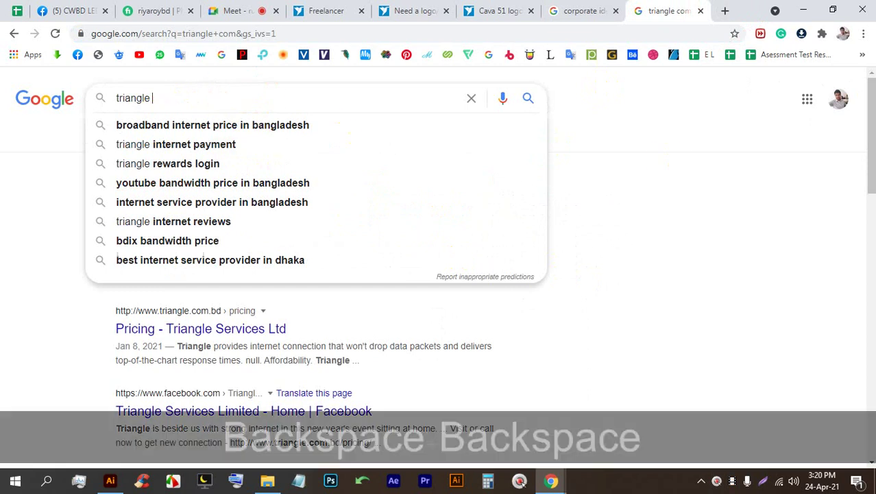
key(Return)
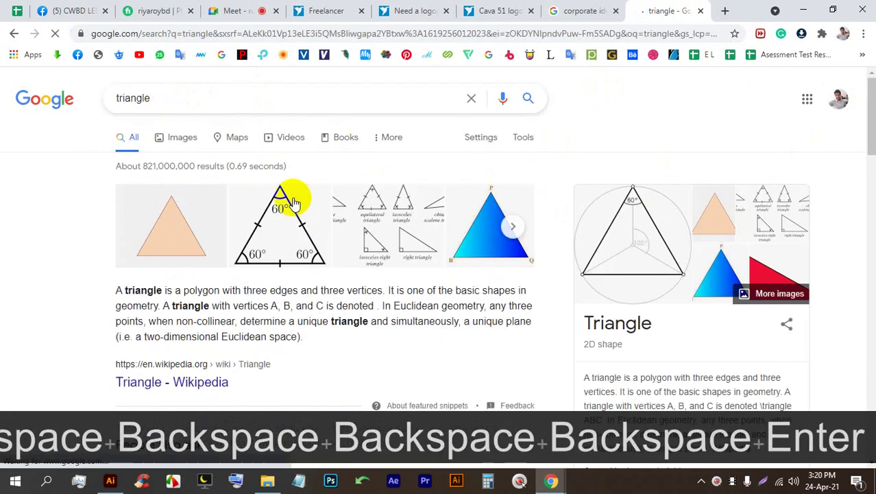
click(312, 223)
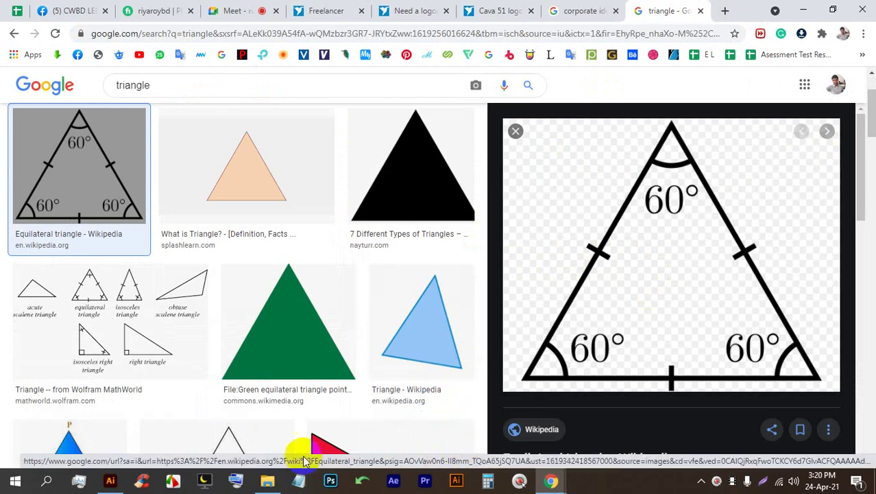
Step: Switch back to Illustrator and move the triangle onto the rings so its apex meets the guide intersection in the central dot
click(104, 482)
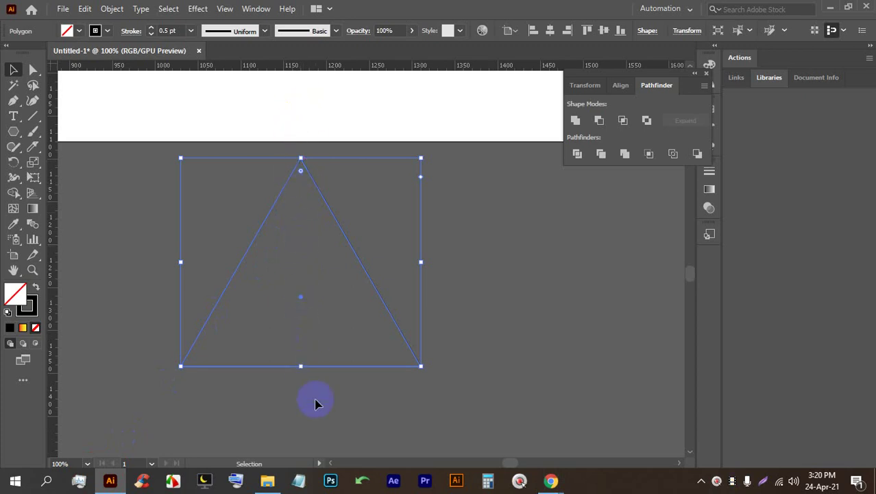
alt+scroll(377, 289, down, 3)
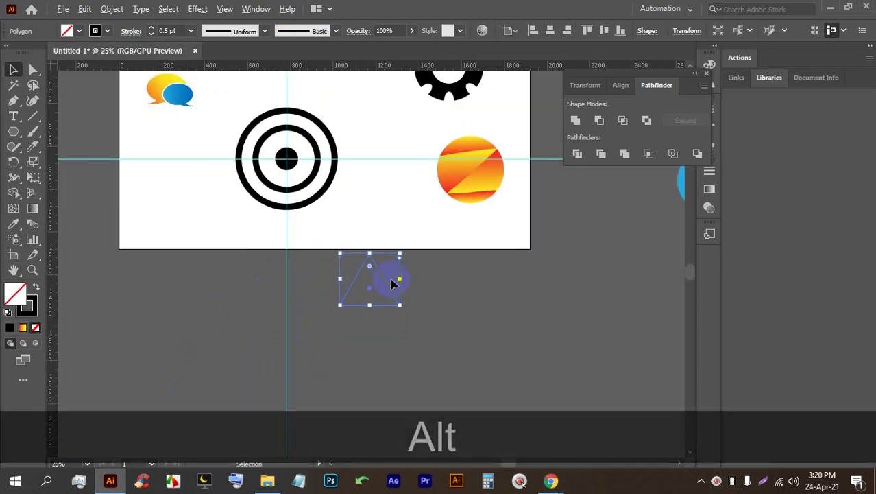
drag(426, 316, 314, 190)
alt+scroll(314, 190, up, 4)
click(262, 190)
click(264, 196)
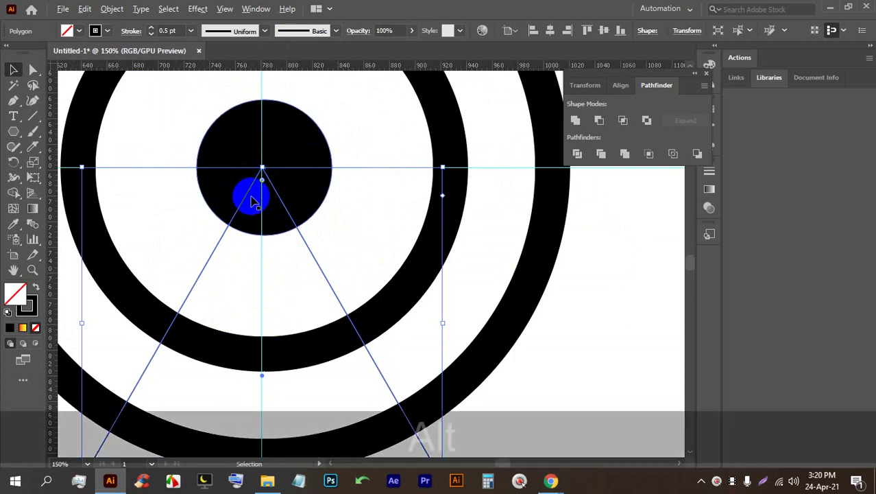
alt+scroll(251, 199, up, 3)
scroll(252, 247, down, 1)
alt+scroll(253, 253, down, 2)
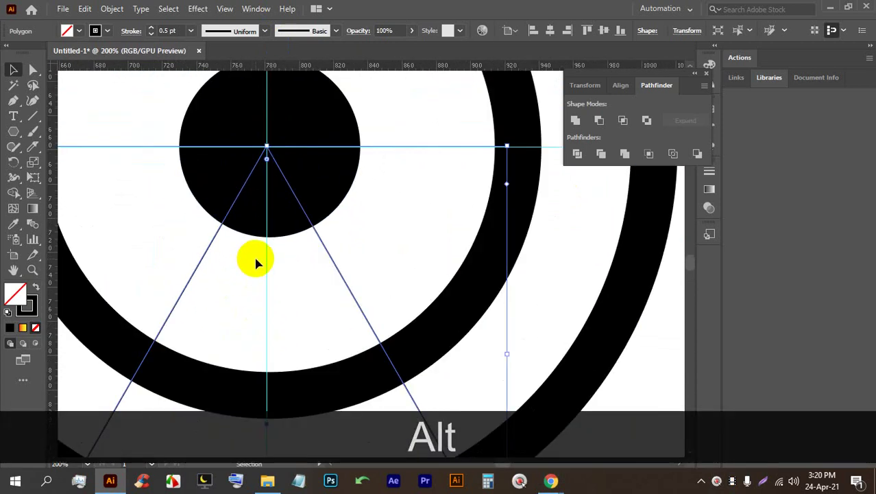
Step: Select the rings, the dot and the triangle together and expand their fill and stroke
click(265, 252)
scroll(268, 246, down, 4)
scroll(270, 237, up, 1)
drag(272, 259, 319, 287)
alt+scroll(485, 333, down, 1)
drag(485, 333, 238, 163)
scroll(295, 195, down, 2)
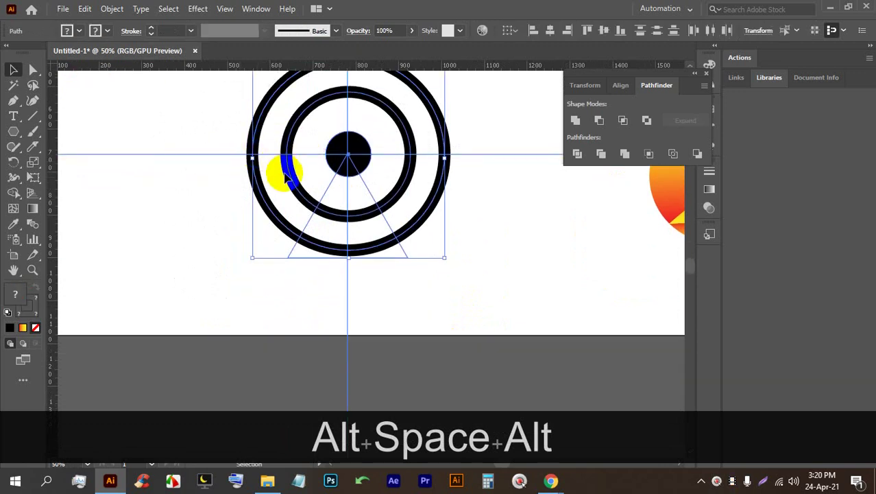
scroll(414, 295, up, 2)
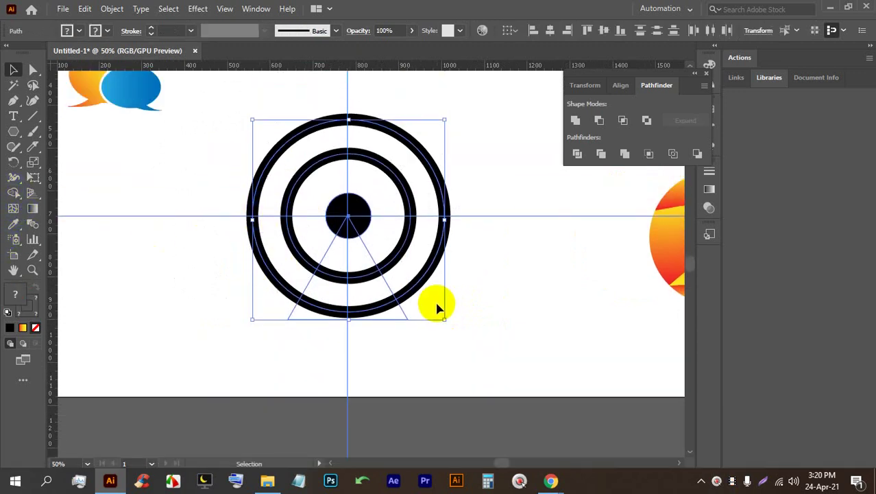
click(112, 8)
click(184, 158)
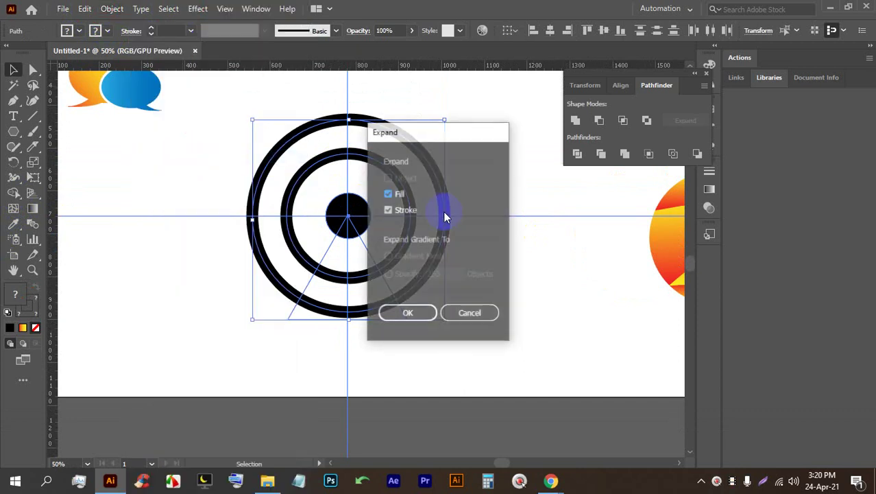
click(408, 311)
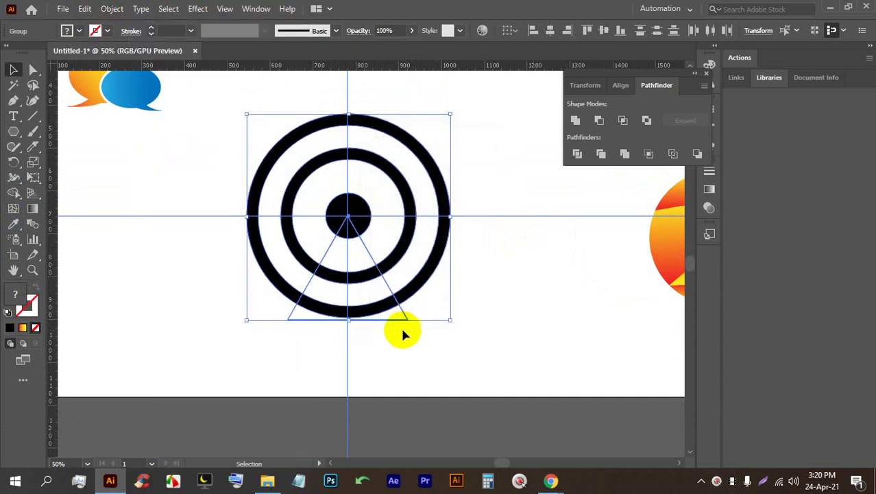
Step: Use the Shape Builder on the selected shapes to remove the ring sections and gaps inside the triangle below the dot
scroll(414, 169, up, 1)
scroll(391, 146, down, 1)
drag(512, 340, 253, 179)
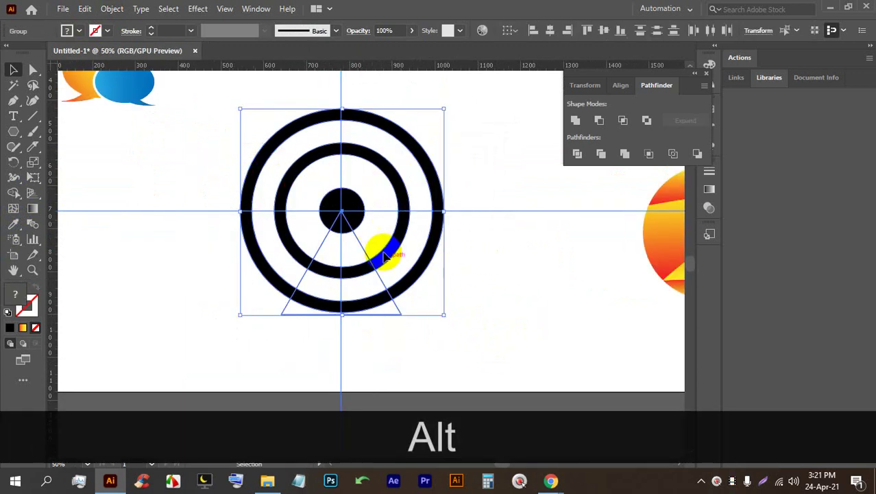
scroll(408, 295, up, 1)
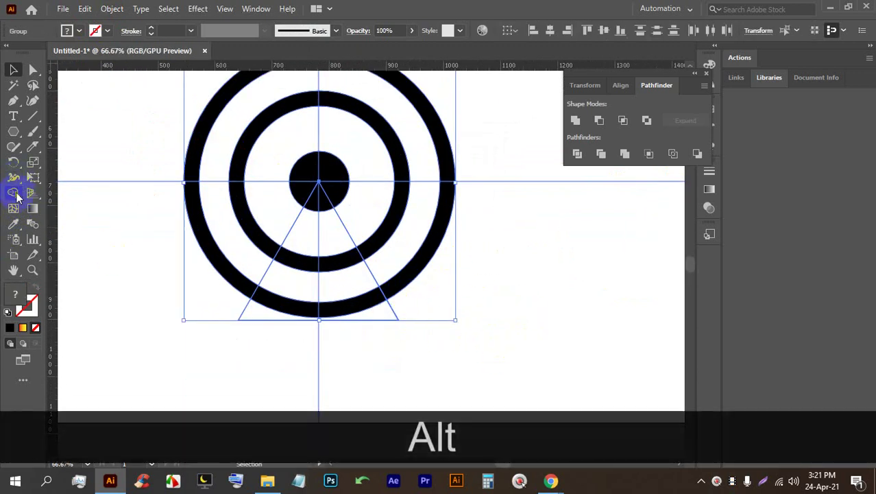
click(14, 193)
drag(350, 321, 330, 254)
alt+click(336, 235)
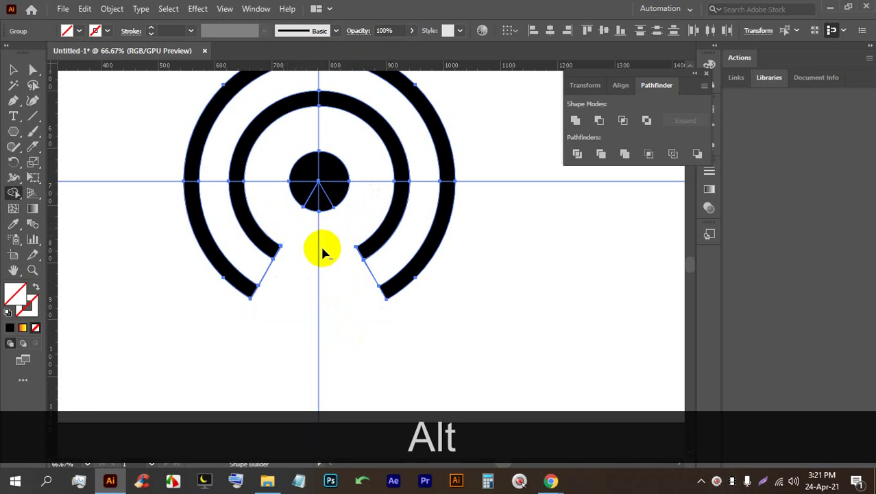
Step: Remove the leftover triangle edges between the cut ends of the two rings on both sides
alt+click(366, 192)
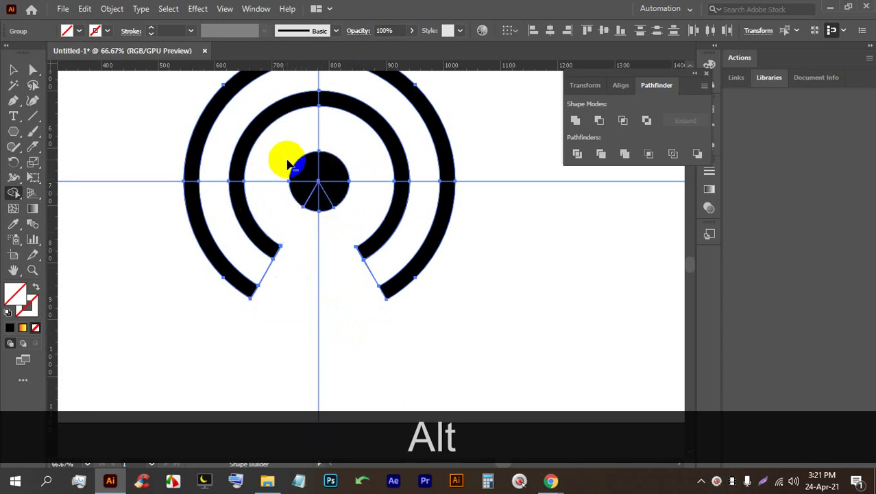
alt+click(371, 262)
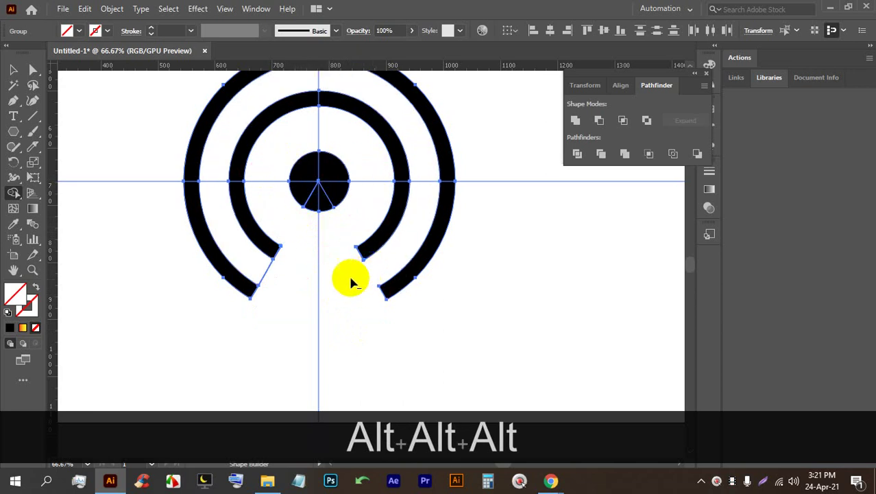
alt+click(274, 278)
click(14, 70)
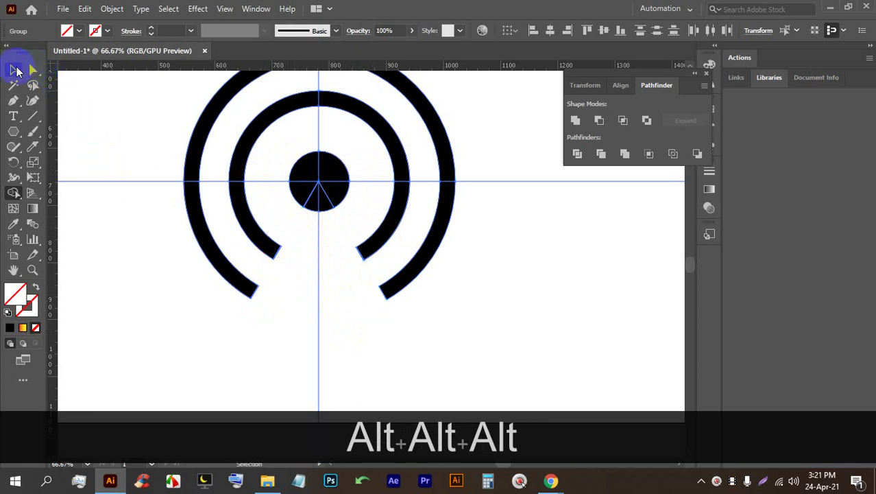
Step: Deselect the artwork and hide the guides
alt+scroll(230, 296, down, 2)
click(409, 317)
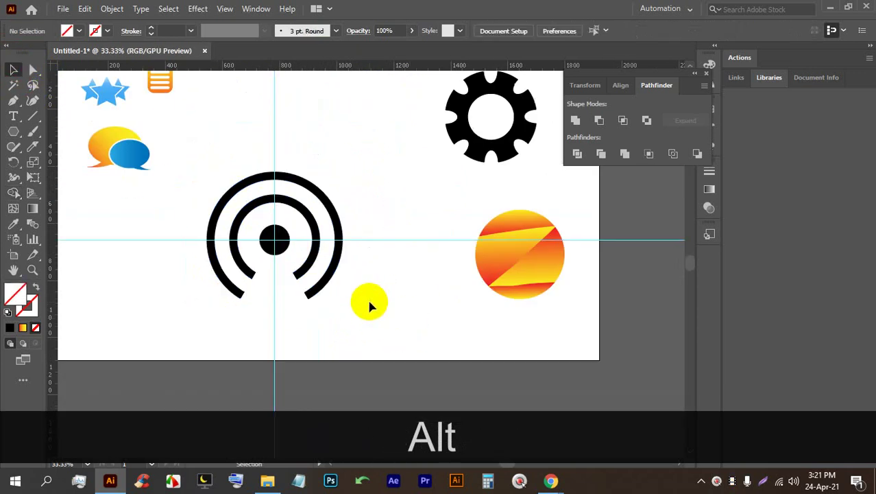
right_click(389, 258)
click(413, 355)
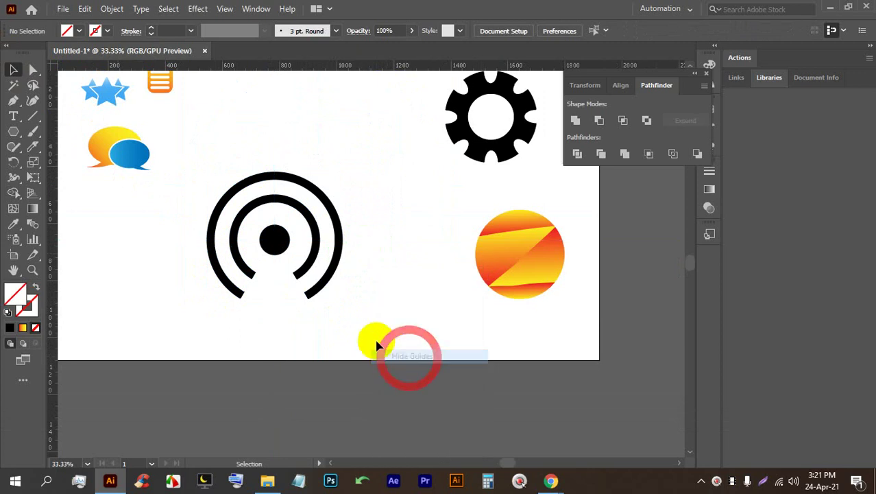
Step: Scale the ring icon down to about half its size and place it near the artboard's upper edge, between the notepad and gear
alt+scroll(277, 271, up, 1)
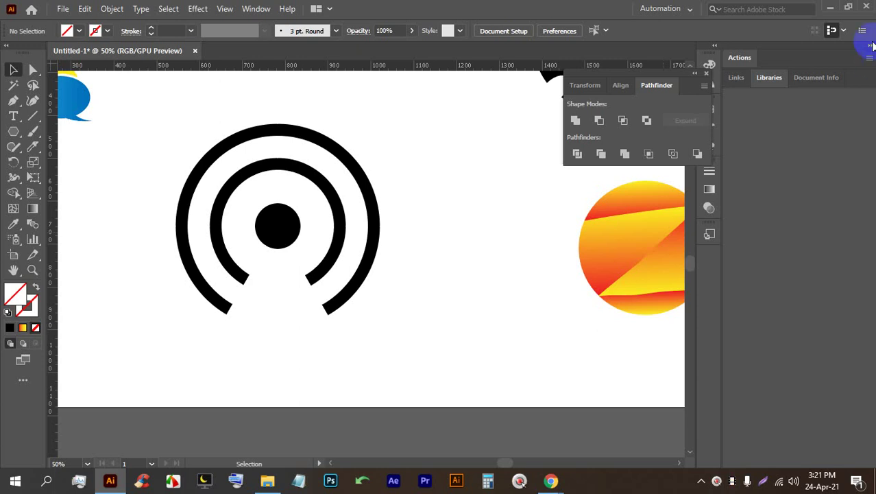
scroll(411, 225, down, 2)
drag(417, 207, 427, 267)
click(335, 254)
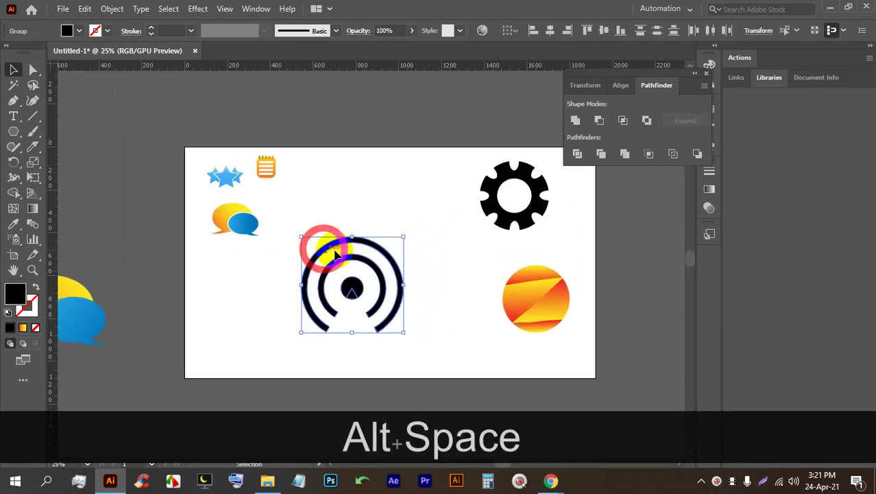
drag(352, 237, 386, 186)
scroll(354, 257, up, 2)
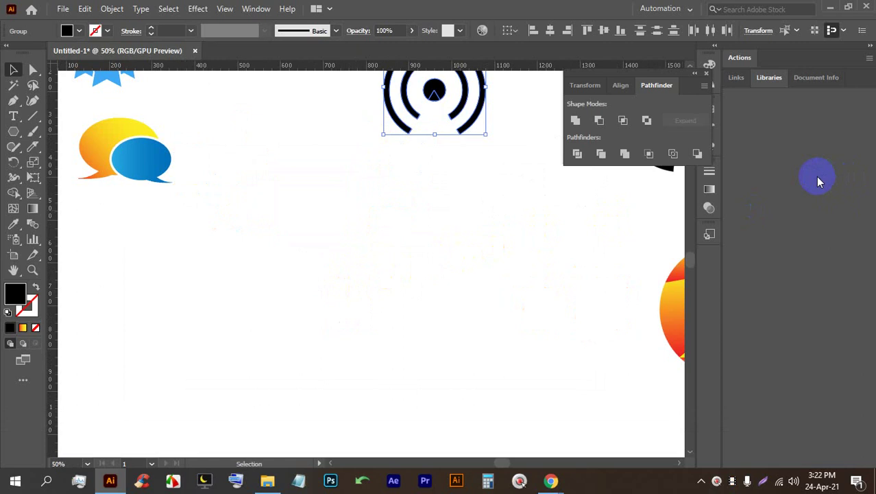
scroll(335, 225, down, 1)
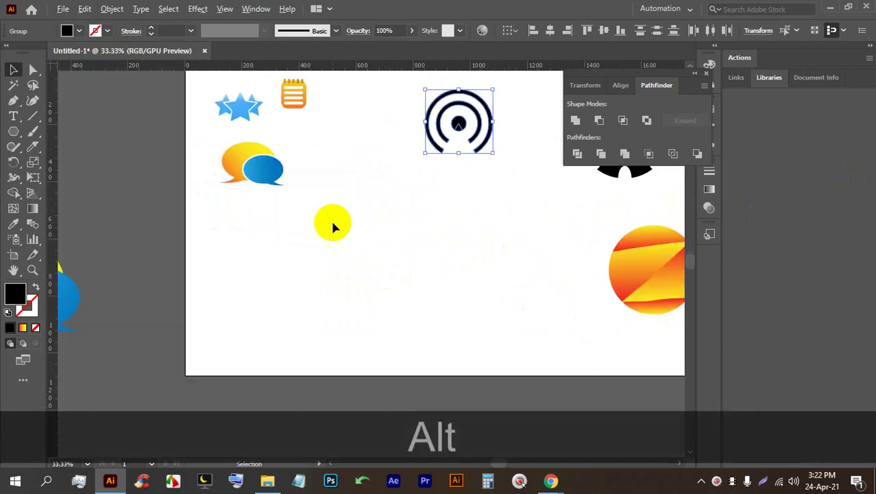
Step: Draw a circle on the empty artboard area below the speech bubbles and set its fill to none
scroll(327, 268, up, 2)
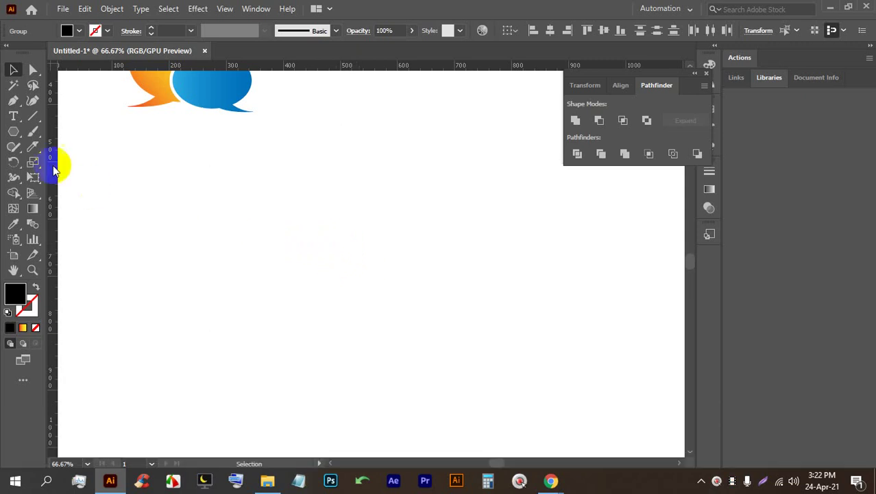
drag(13, 135, 60, 163)
drag(225, 185, 337, 365)
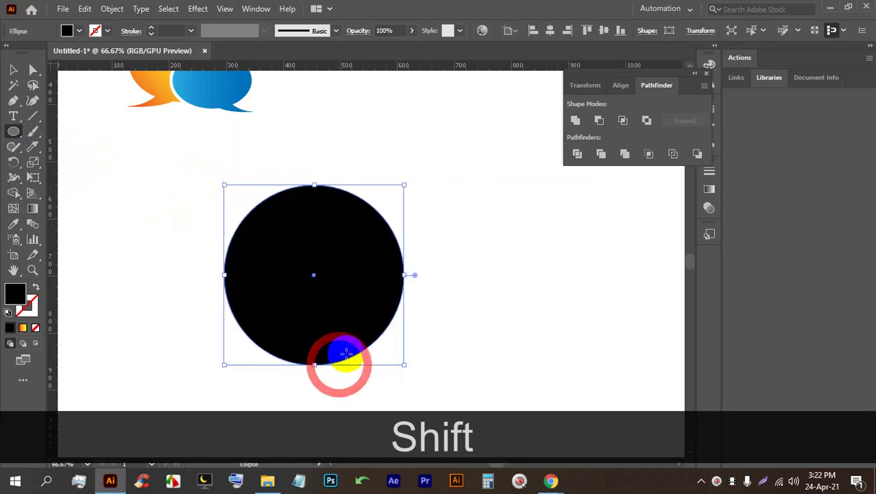
click(79, 31)
click(9, 52)
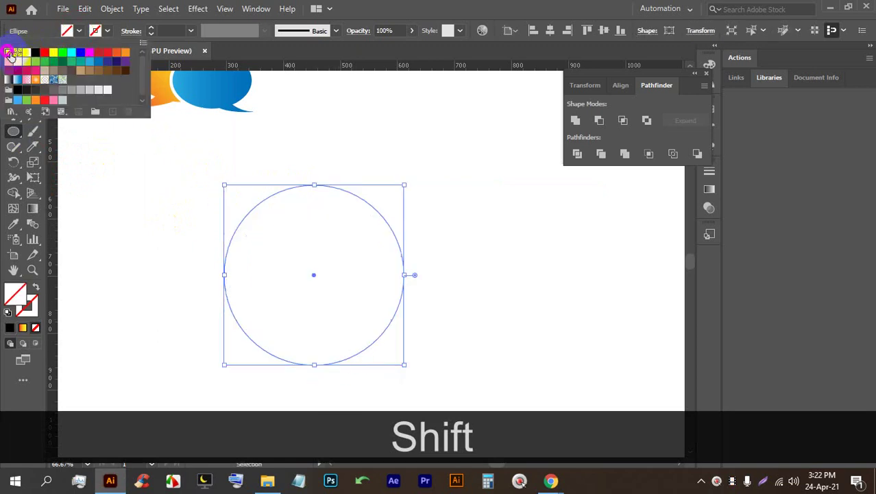
Step: Give the circle a black outline with a 20 pt stroke weight
click(151, 31)
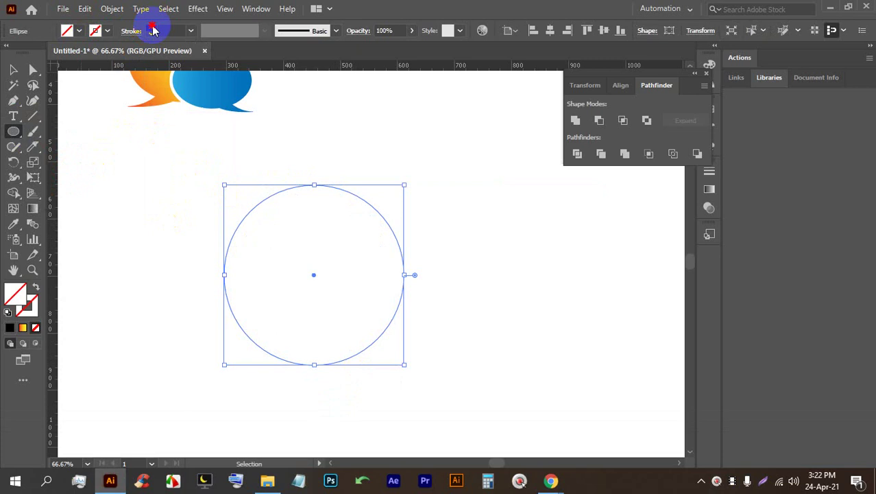
click(152, 31)
click(152, 28)
click(152, 28)
click(152, 28)
click(151, 34)
click(152, 34)
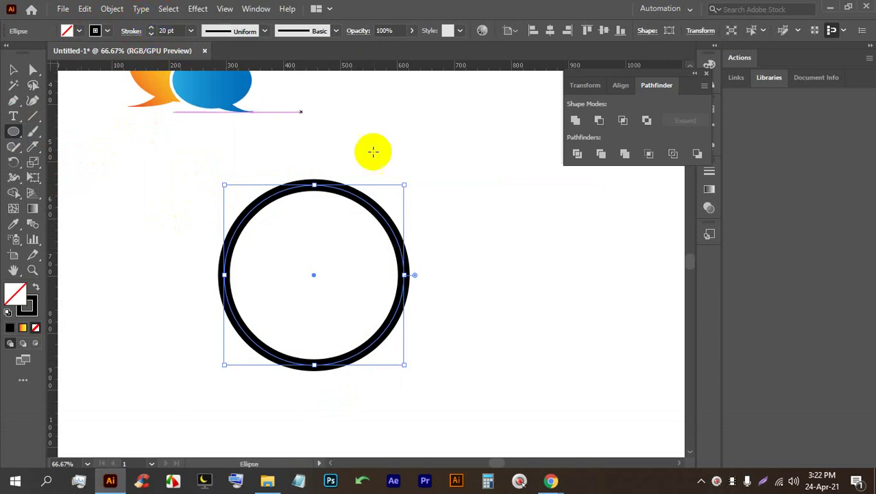
click(476, 246)
click(462, 257)
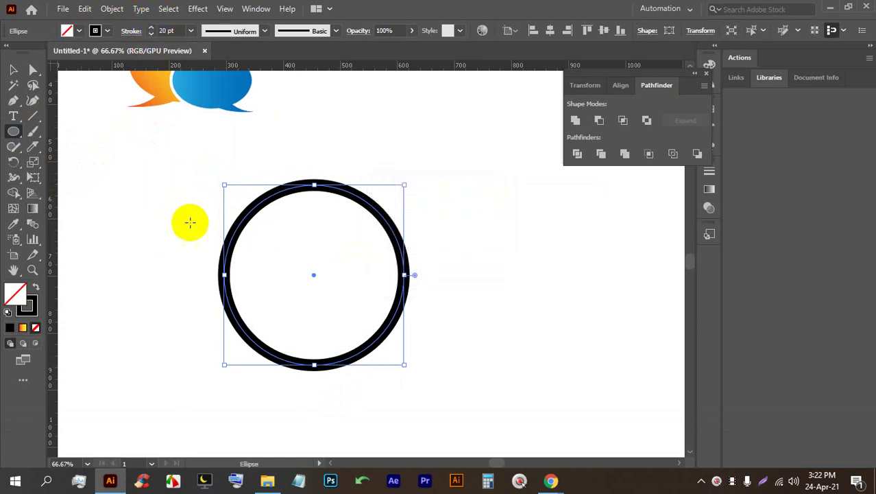
Step: Draw a narrow upright ellipse as tall as the circle and shift it to the circle's middle
mouse_move(314, 185)
mouse_down()
mouse_move(303, 298)
mouse_move(319, 378)
mouse_move(340, 371)
mouse_move(341, 362)
mouse_up()
click(13, 70)
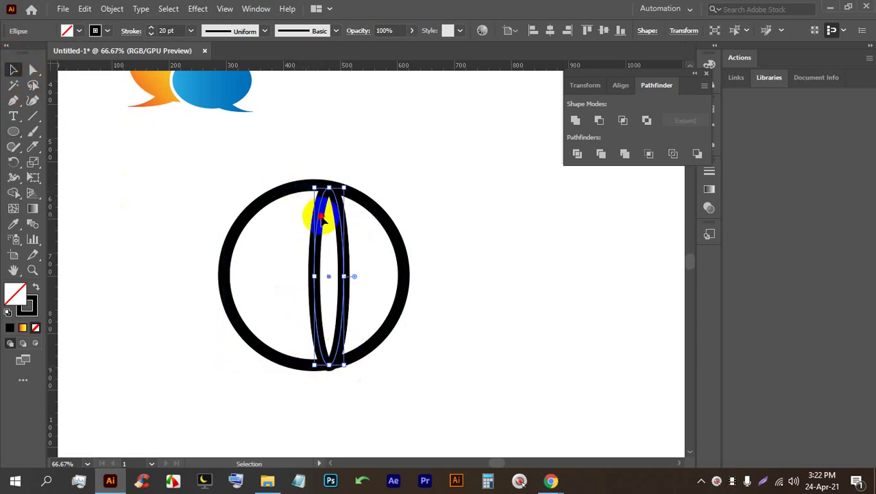
drag(318, 211, 303, 214)
Step: Align the narrow ellipse and the circle to each other's centres, both vertically and horizontally
drag(459, 338, 195, 215)
click(506, 30)
click(478, 66)
click(400, 67)
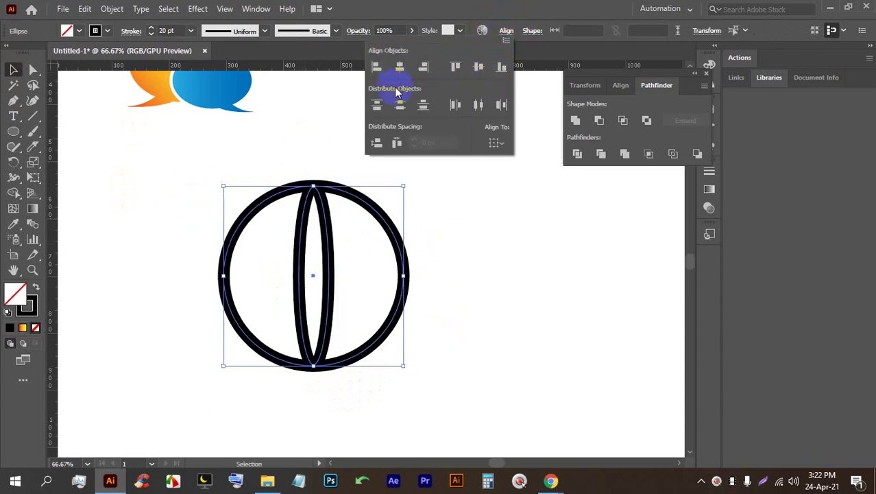
click(426, 293)
key(space)
drag(426, 293, 411, 286)
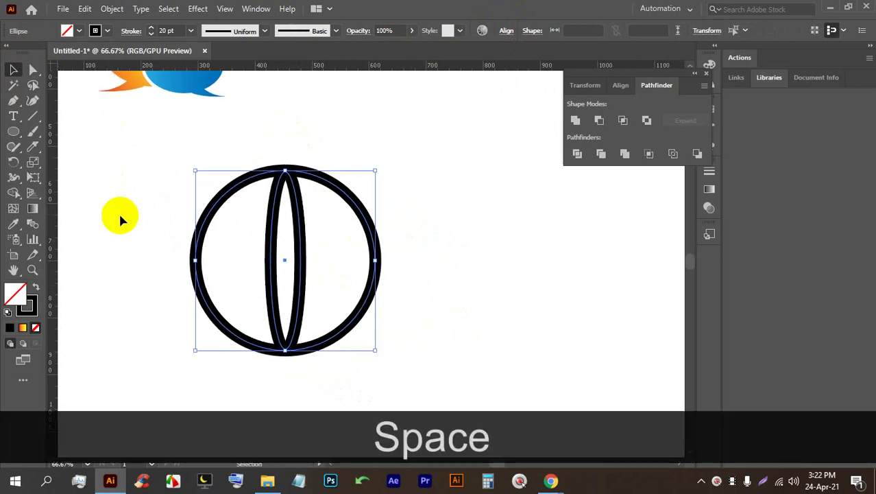
click(15, 134)
click(13, 101)
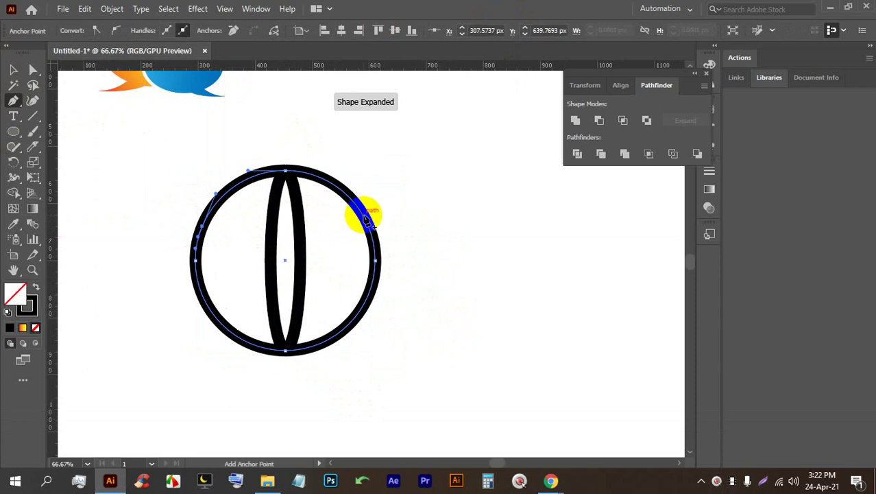
key(ctrl+z)
key(ctrl+z)
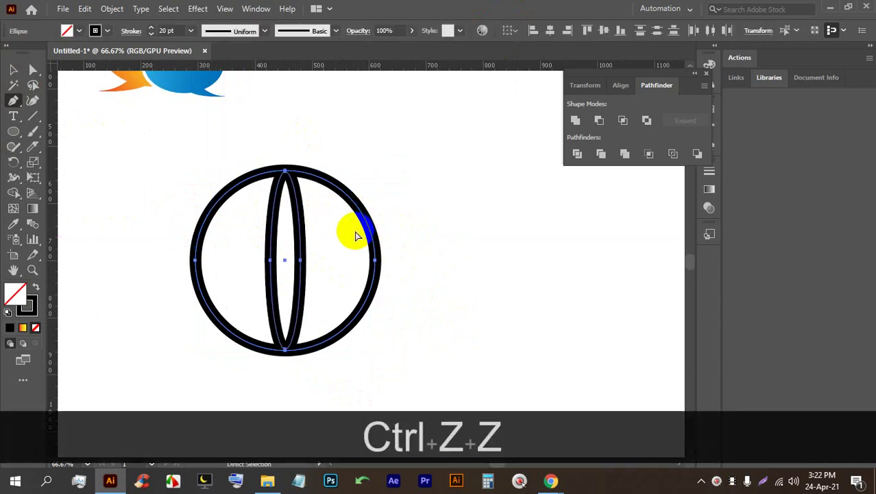
Step: Lock the outer circle
click(14, 69)
click(342, 231)
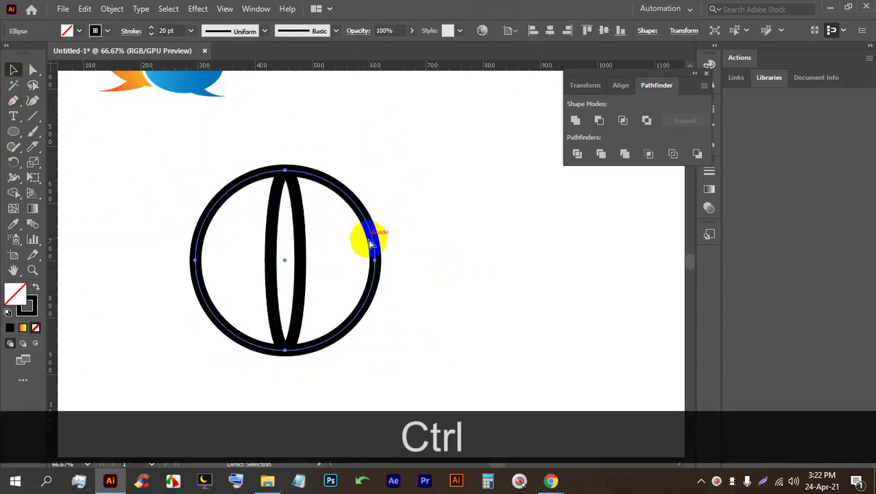
key(ctrl+2)
Step: Draw an upward-arching curve across the upper part of the circle with the Pen tool, from edge to edge
click(14, 103)
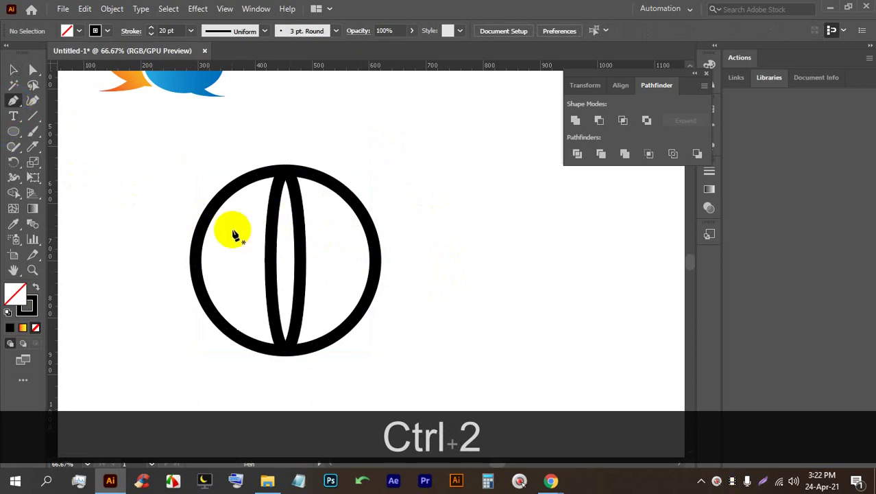
click(202, 238)
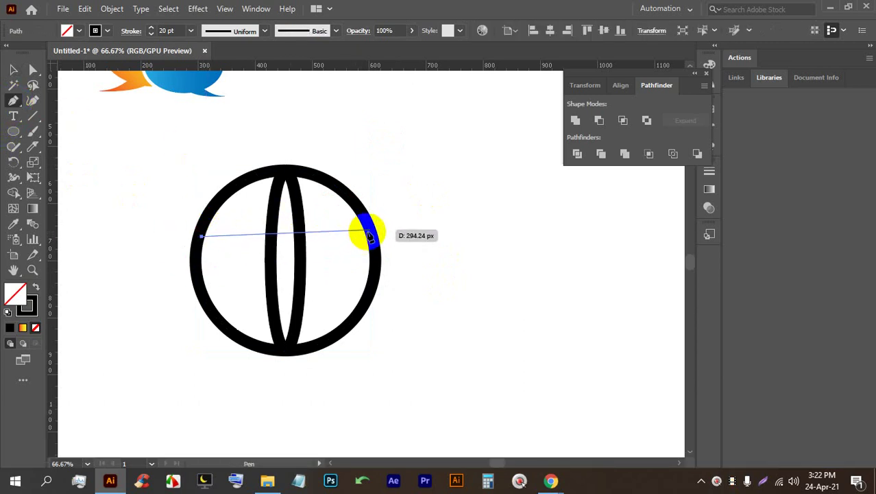
drag(372, 238, 455, 290)
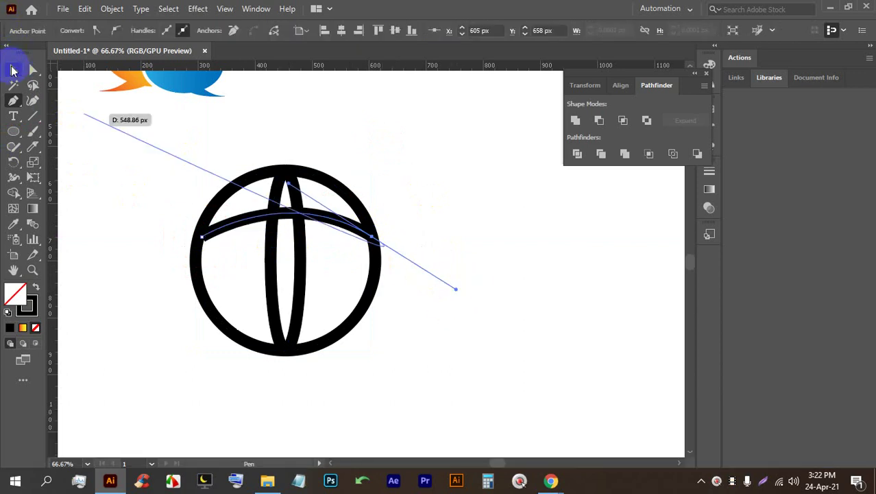
click(12, 70)
click(378, 166)
Step: Copy the arc straight down into the circle's lower half and reflect the copy about the vertical axis
drag(335, 213, 332, 277)
right_click(329, 279)
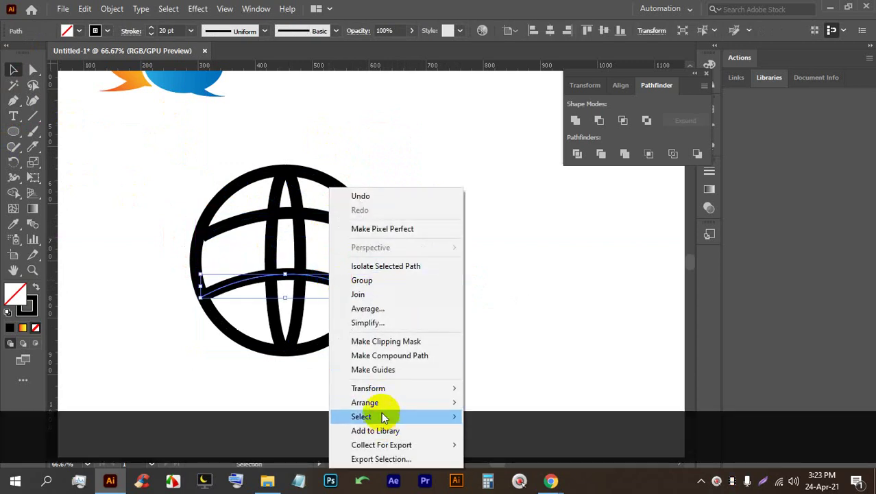
mouse_move(398, 388)
click(492, 269)
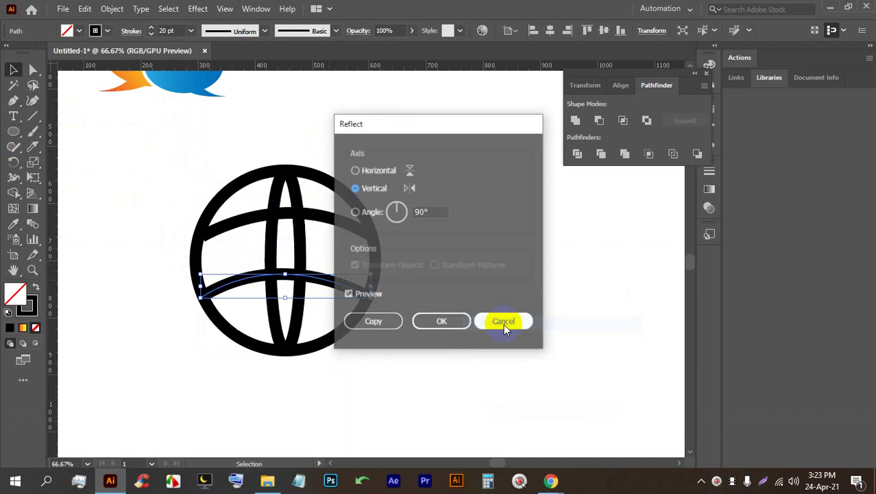
click(442, 321)
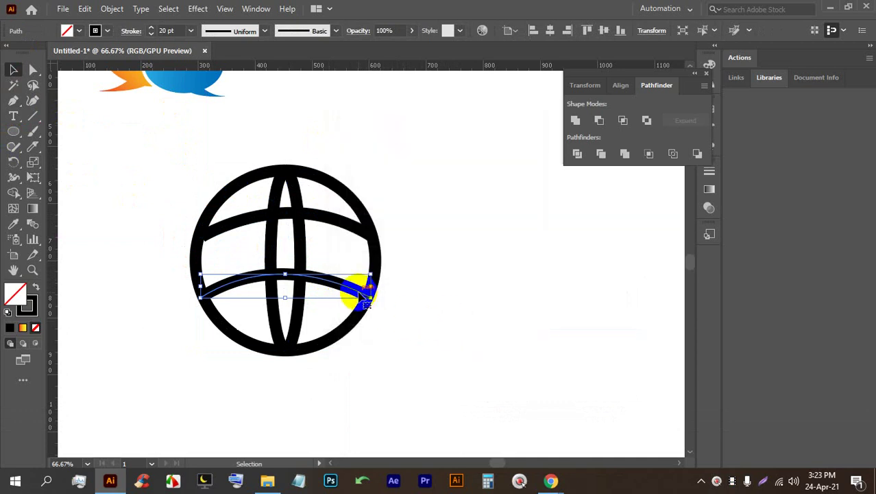
right_click(359, 294)
mouse_move(410, 229)
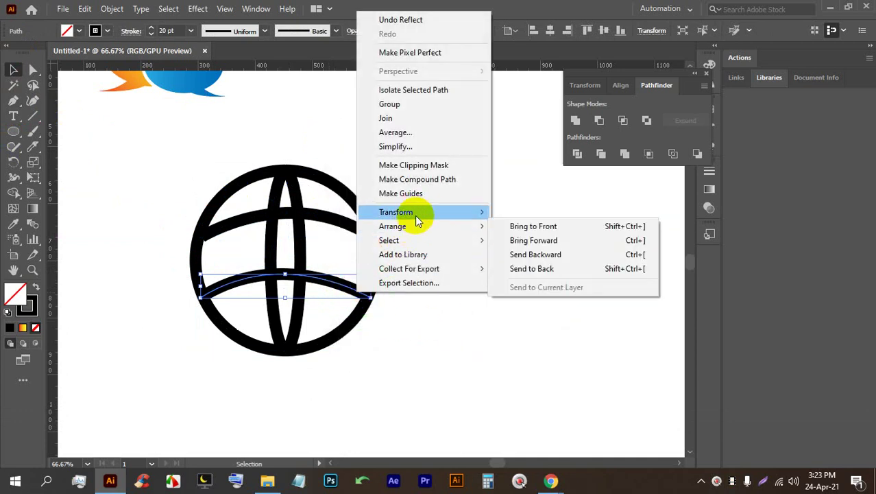
click(540, 245)
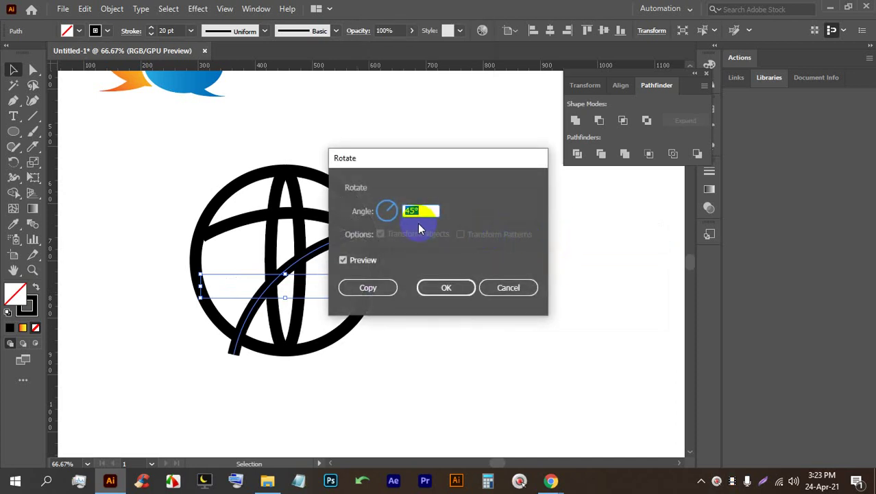
click(502, 288)
Step: Reflect the lower arc about the horizontal axis and move it slightly down inside the circle
right_click(347, 271)
mouse_move(404, 390)
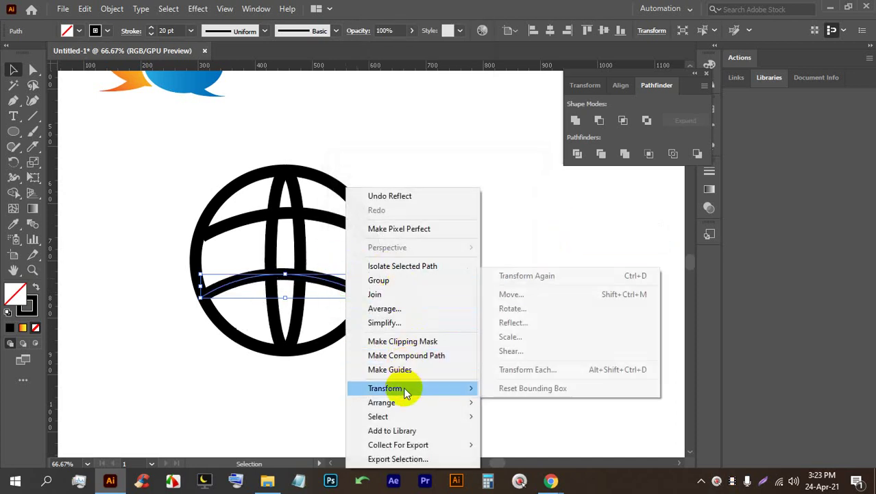
click(511, 323)
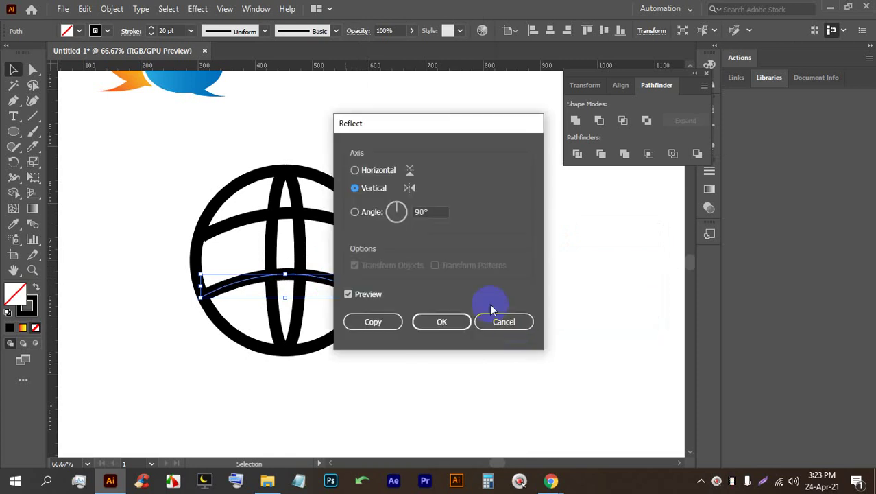
click(376, 172)
click(437, 323)
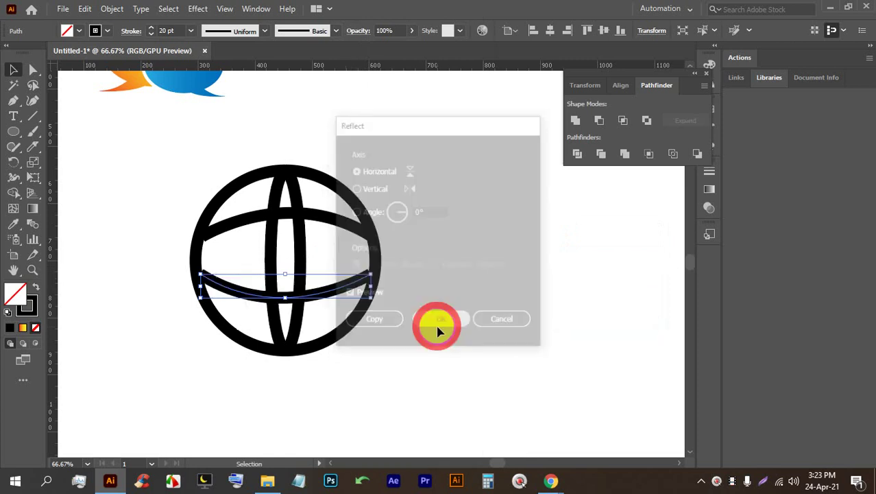
click(487, 321)
drag(349, 286, 362, 300)
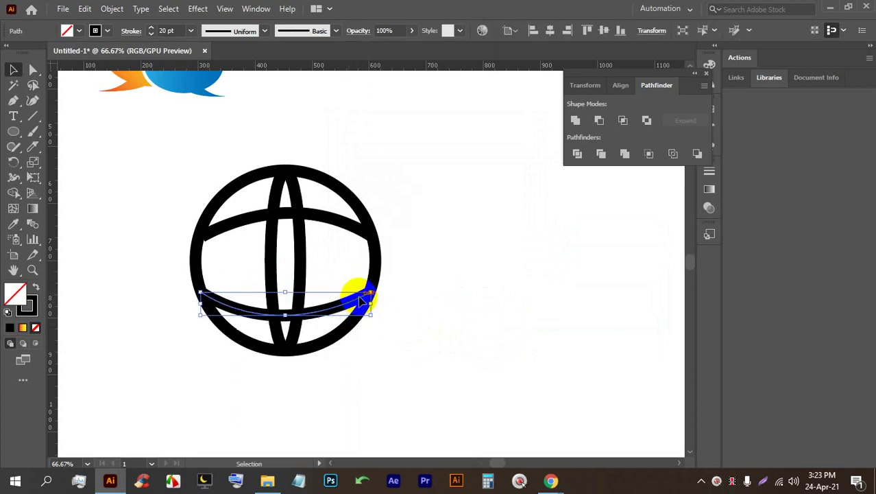
Step: Move the upper arc slightly down within the circle
click(340, 226)
drag(340, 227, 354, 232)
click(501, 254)
scroll(379, 243, down, 2)
scroll(364, 240, down, 1)
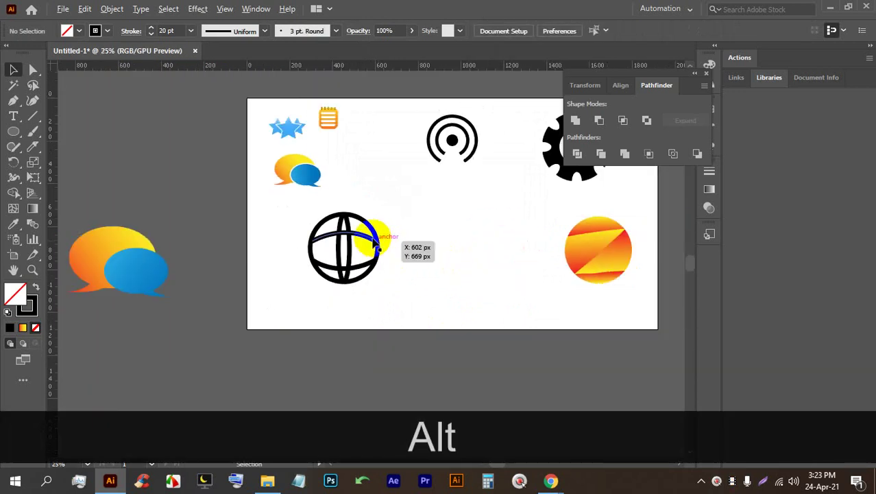
scroll(359, 243, up, 4)
Step: Delete the lower and upper arcs, leaving only the circle and the upright ellipse
click(358, 244)
drag(363, 361, 358, 351)
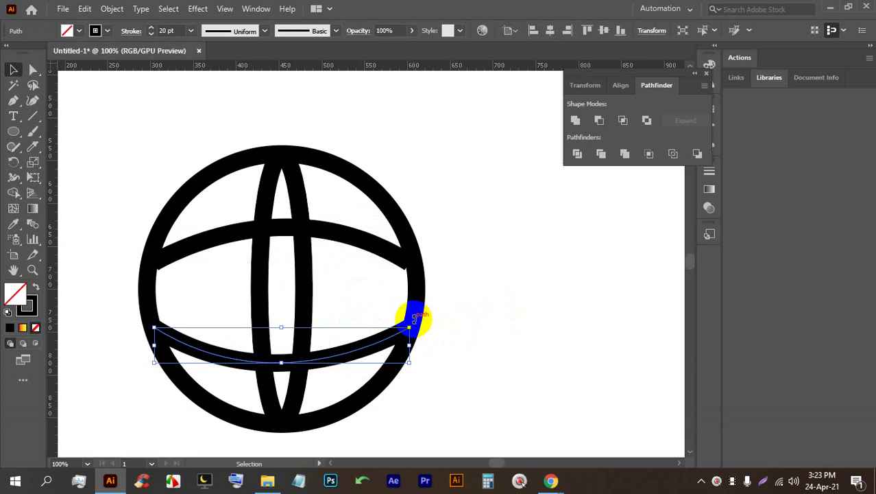
key(BackSpace)
click(359, 236)
key(BackSpace)
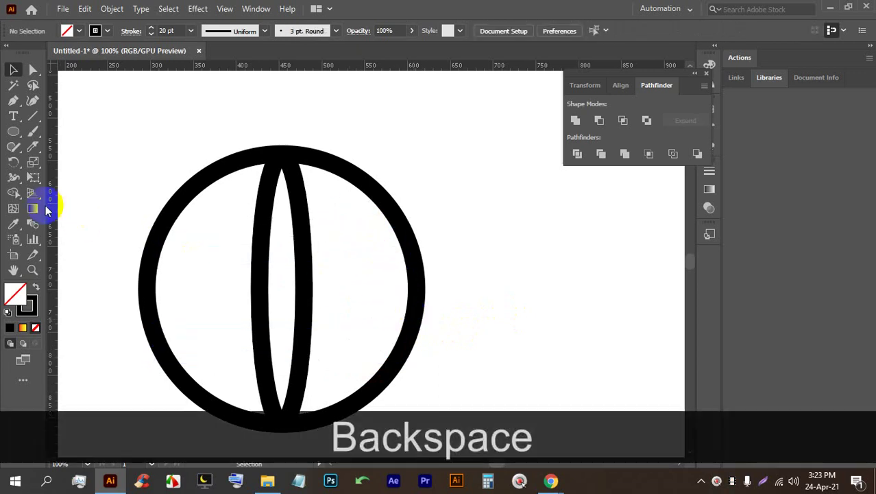
Step: Draw a wide horizontal ellipse across the circle's middle and resize it so its ends meet the circle's outline
click(14, 132)
mouse_move(156, 249)
mouse_down()
mouse_move(217, 342)
mouse_move(420, 351)
mouse_up()
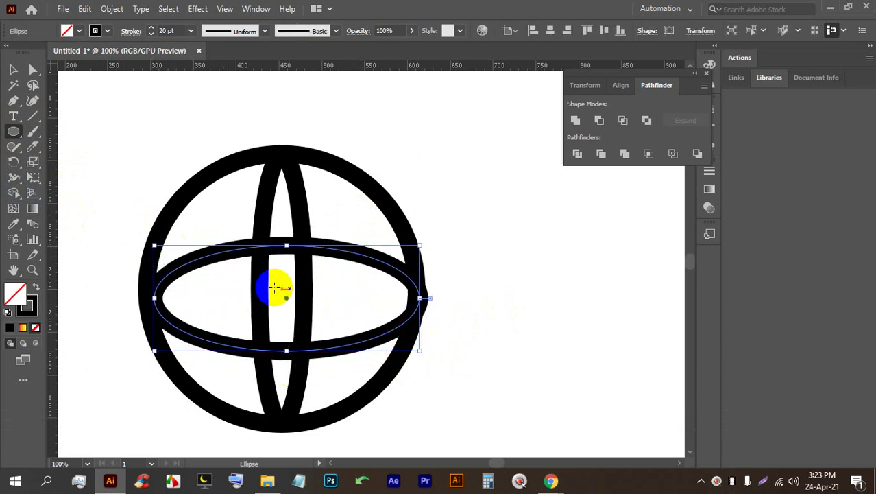
drag(154, 299, 146, 295)
drag(281, 246, 284, 239)
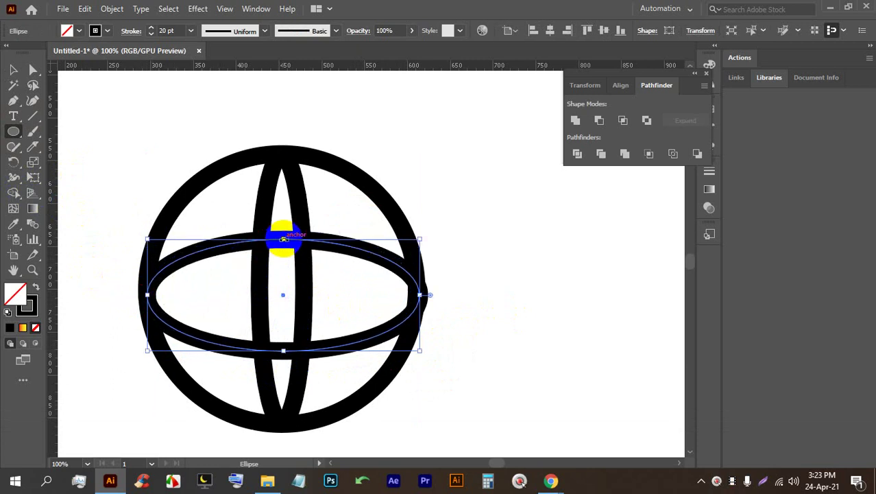
drag(420, 293, 417, 295)
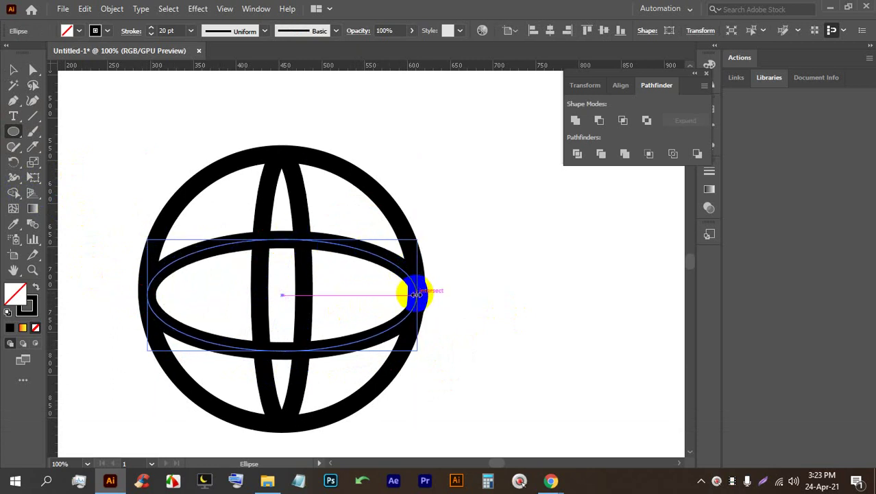
alt+click(473, 295)
click(458, 262)
click(13, 69)
click(474, 199)
Step: Delete the horizontal ellipse from the globe
scroll(446, 199, down, 3)
scroll(459, 265, down, 1)
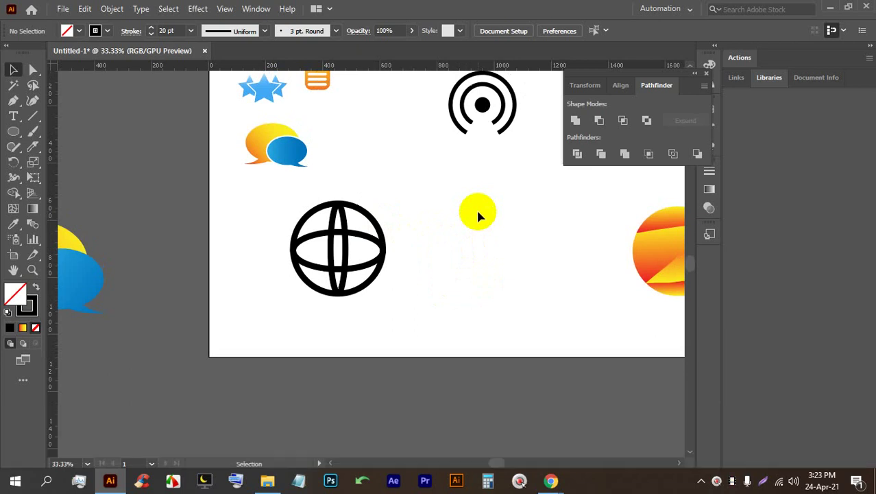
scroll(346, 254, up, 3)
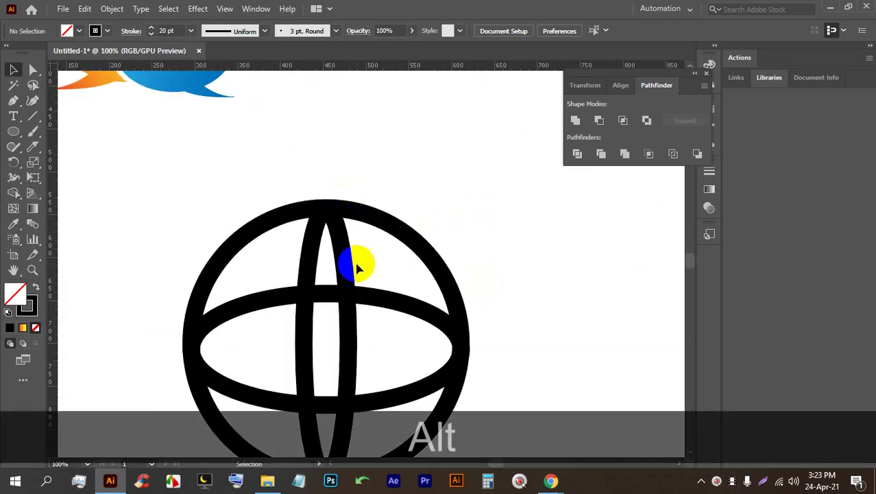
click(386, 237)
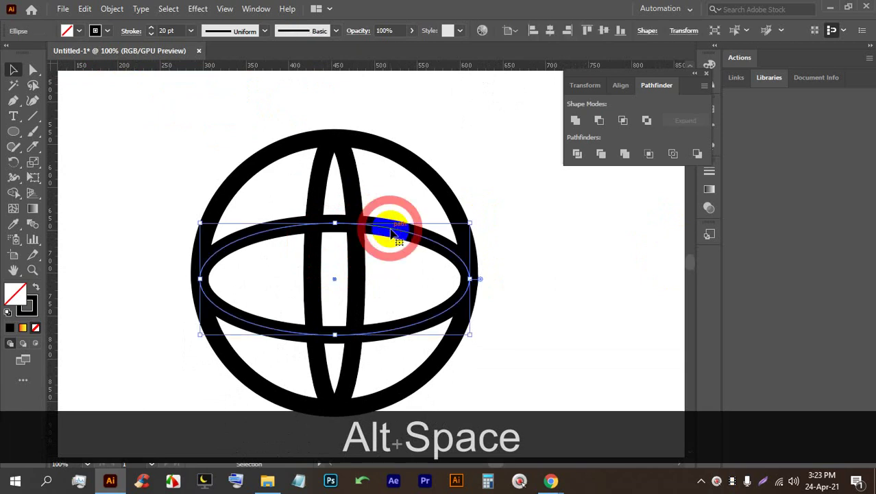
key(BackSpace)
Step: Draw a wide rounded rectangle across the middle of the circle, spanning its full width
click(10, 135)
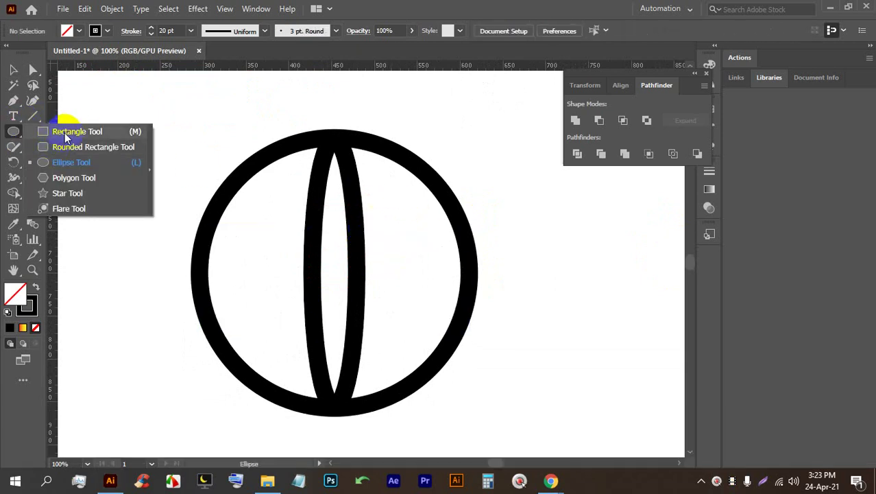
click(68, 146)
drag(210, 214, 462, 309)
alt+scroll(286, 232, up, 1)
Step: Reduce the rounded rectangle's lower corner radius to about 6.75 px and lower its upper edge slightly
click(20, 103)
click(31, 73)
click(185, 349)
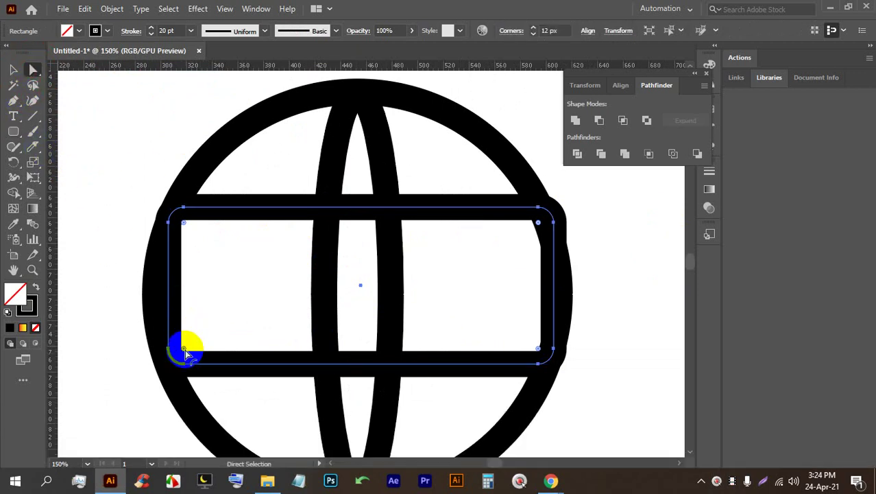
drag(186, 349, 171, 350)
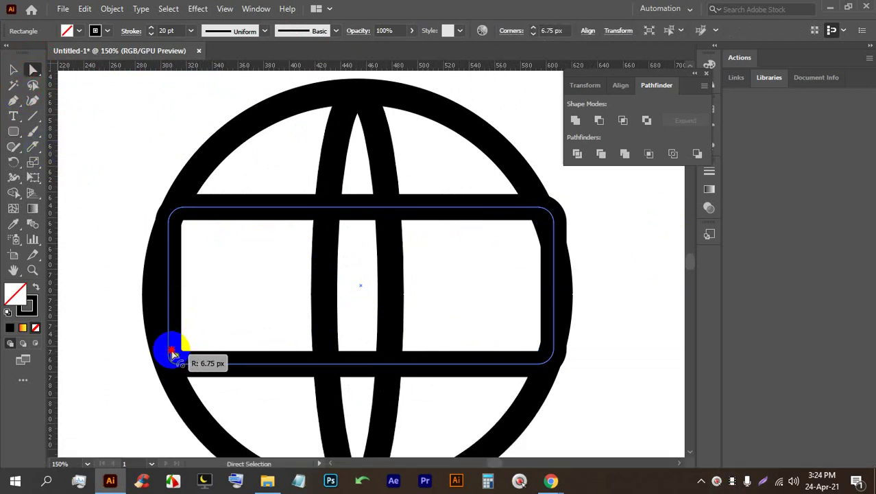
click(170, 221)
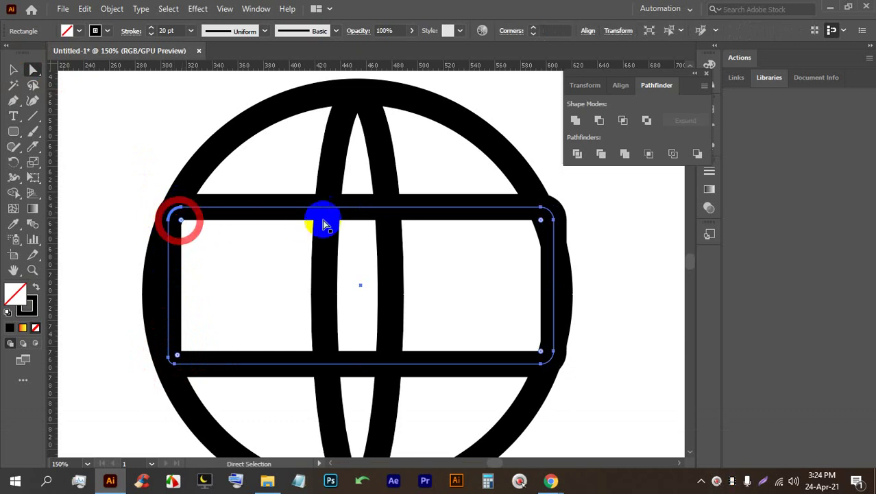
click(13, 70)
drag(360, 206, 356, 224)
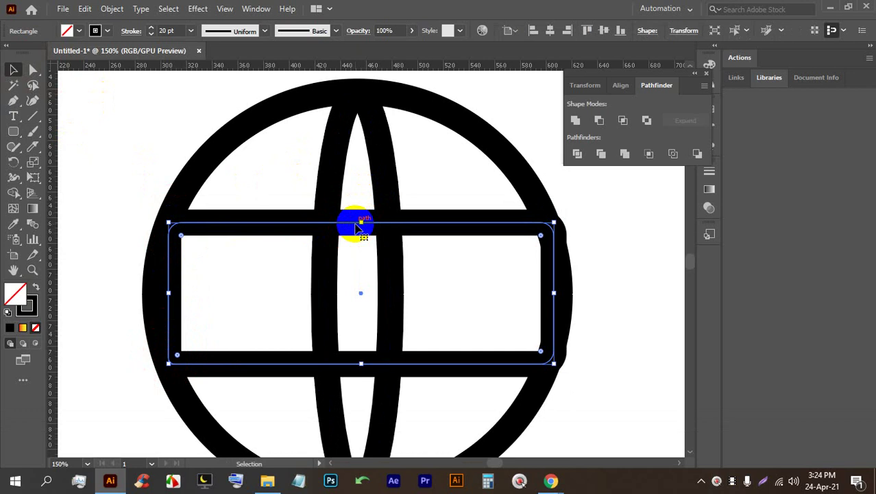
scroll(358, 226, down, 4)
click(537, 265)
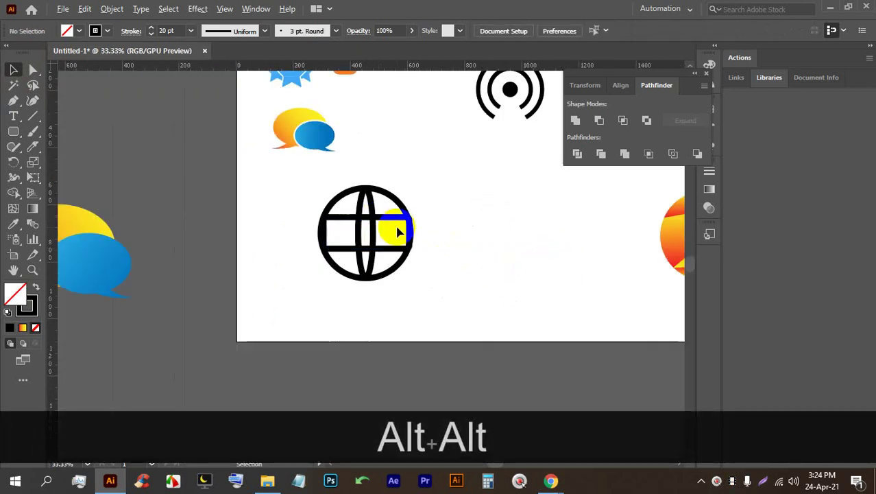
Step: Widen the rectangle beyond both sides of the circle and adjust its height around the circle's middle
scroll(400, 232, up, 1)
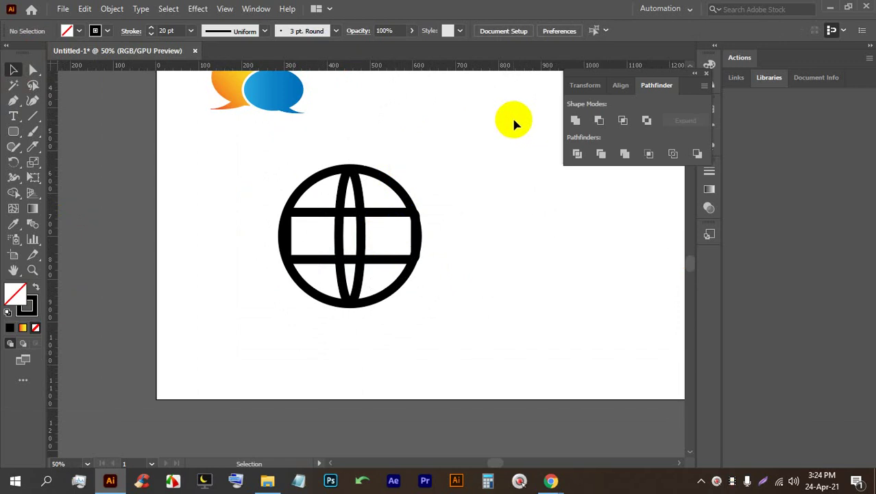
alt+scroll(405, 309, down, 3)
alt+scroll(343, 243, up, 5)
drag(343, 243, 418, 211)
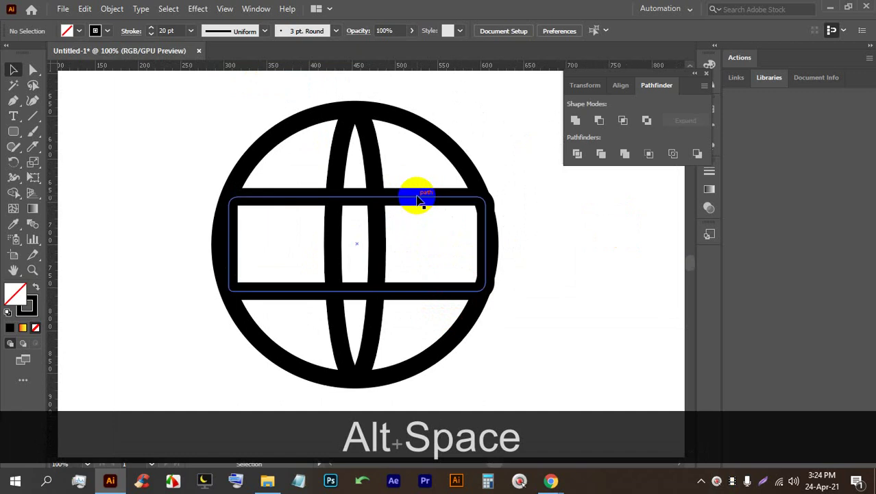
click(417, 199)
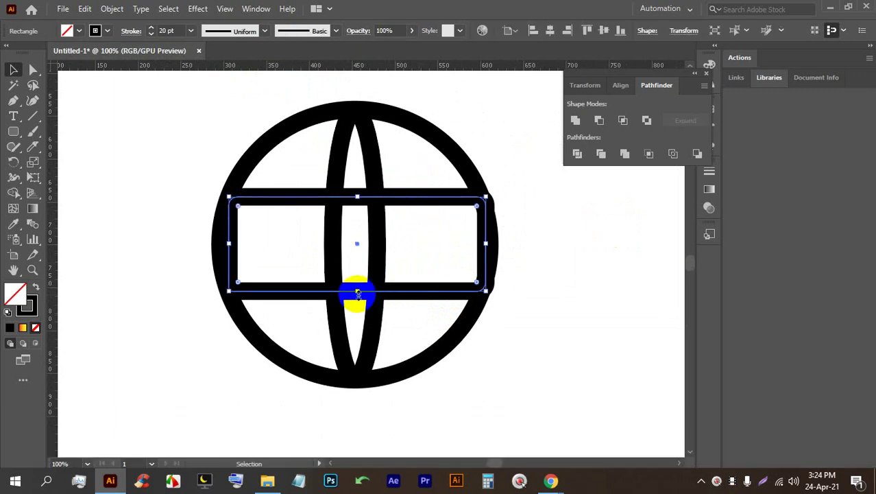
drag(228, 244, 186, 244)
drag(337, 195, 337, 206)
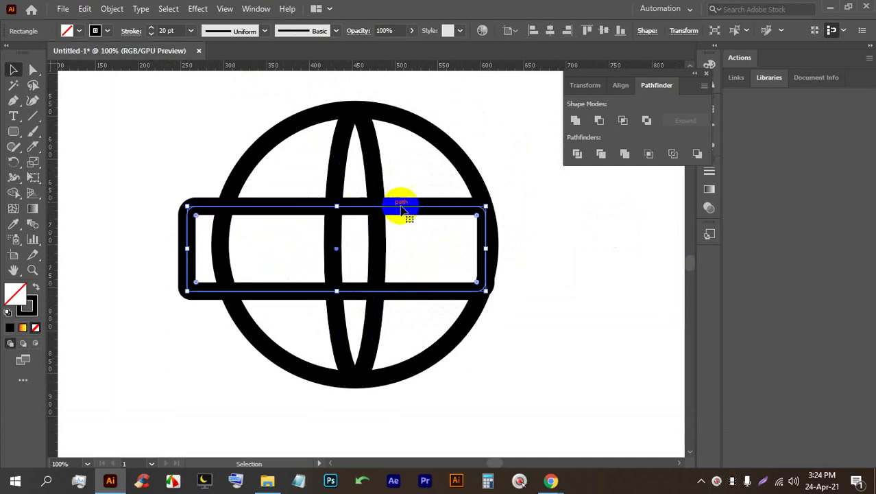
drag(485, 205, 521, 205)
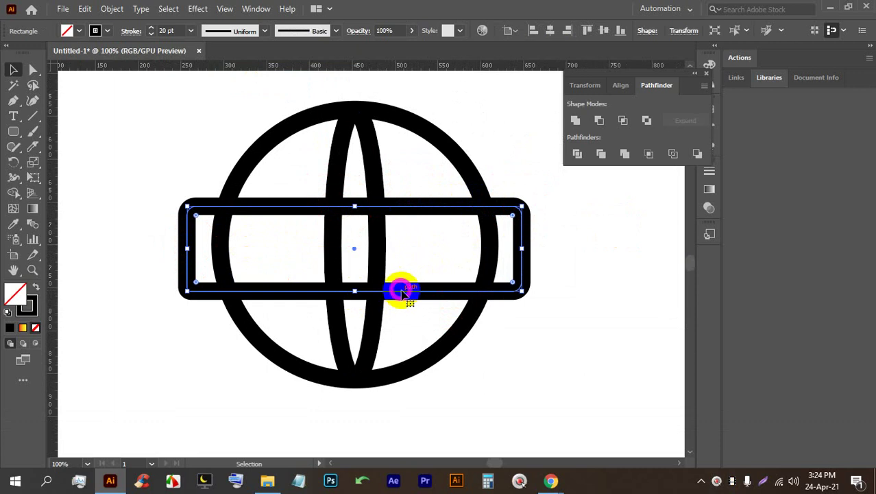
drag(354, 291, 393, 245)
key(space)
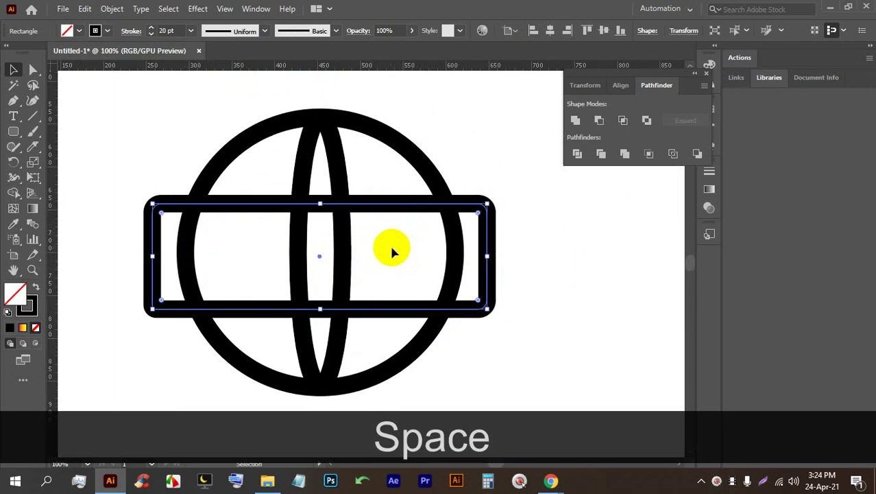
click(454, 117)
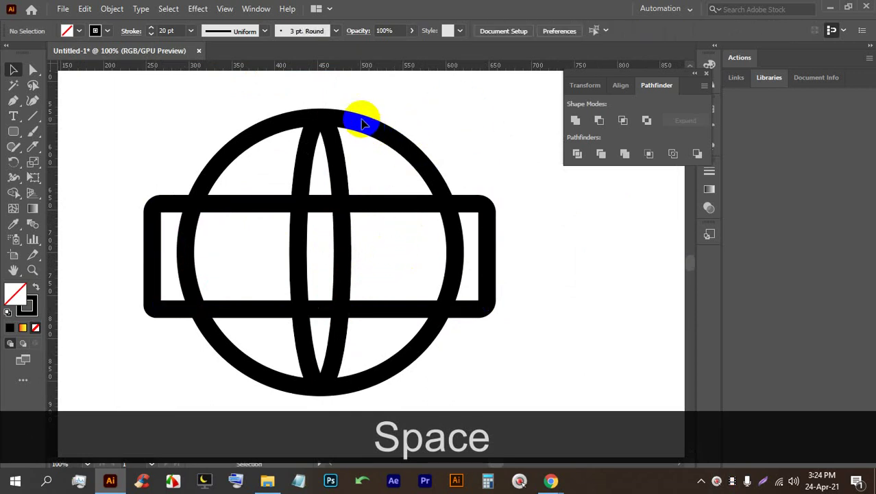
Step: Extend the upright ellipse upward so its upper end reaches the circle's outline
scroll(317, 113, up, 3)
alt+click(323, 175)
drag(321, 160, 318, 143)
scroll(319, 143, down, 3)
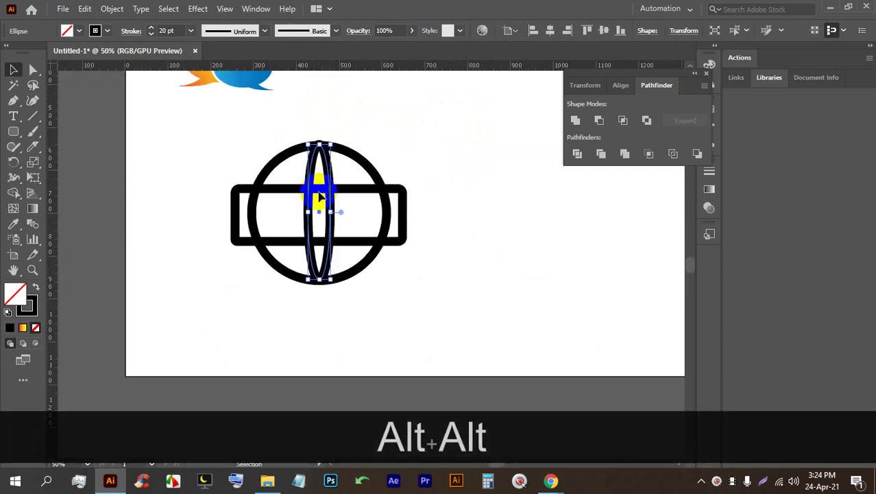
click(316, 310)
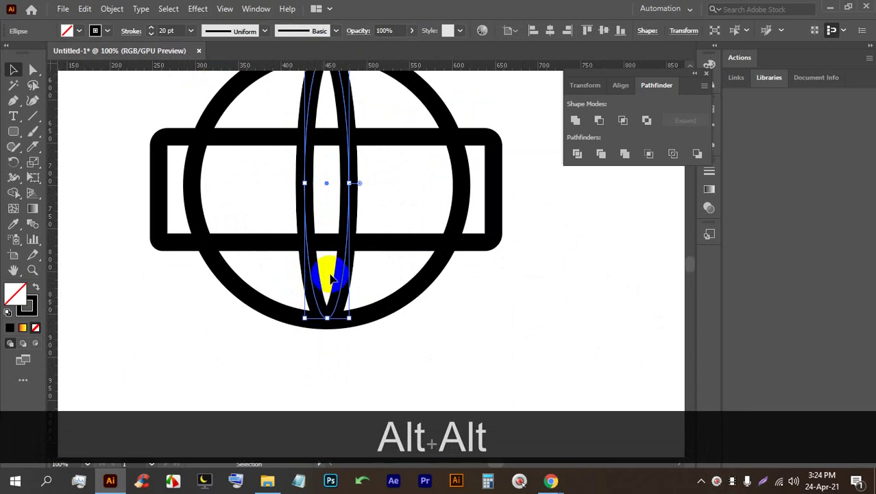
scroll(333, 277, down, 2)
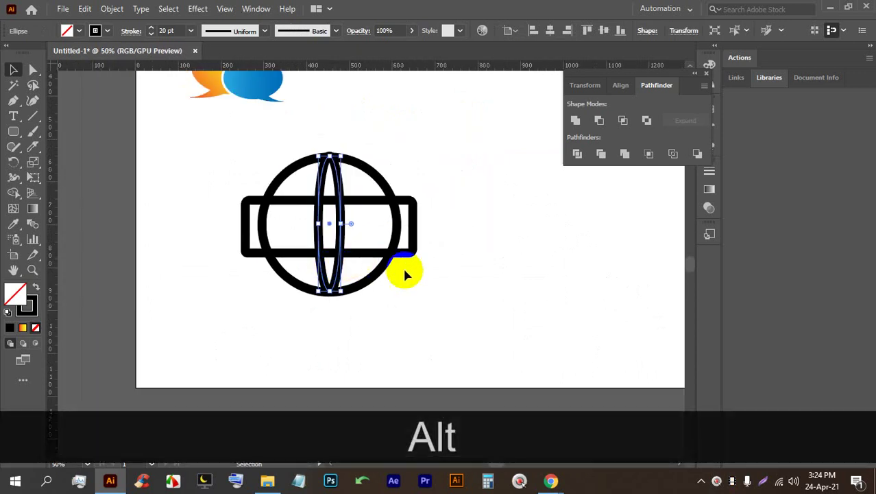
click(393, 275)
Step: Delete the rounded rectangle, leaving only the circle and the upright ellipse
click(364, 278)
scroll(379, 250, down, 1)
scroll(379, 250, up, 1)
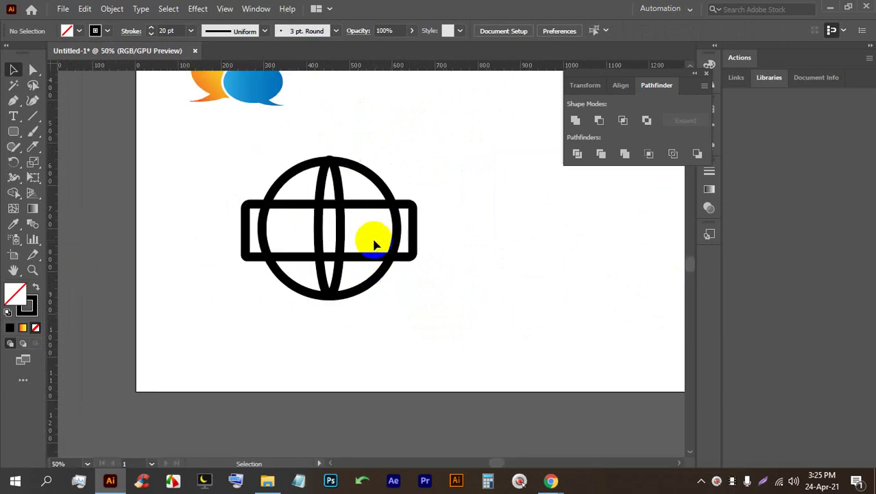
scroll(374, 245, down, 1)
scroll(367, 240, up, 2)
click(419, 258)
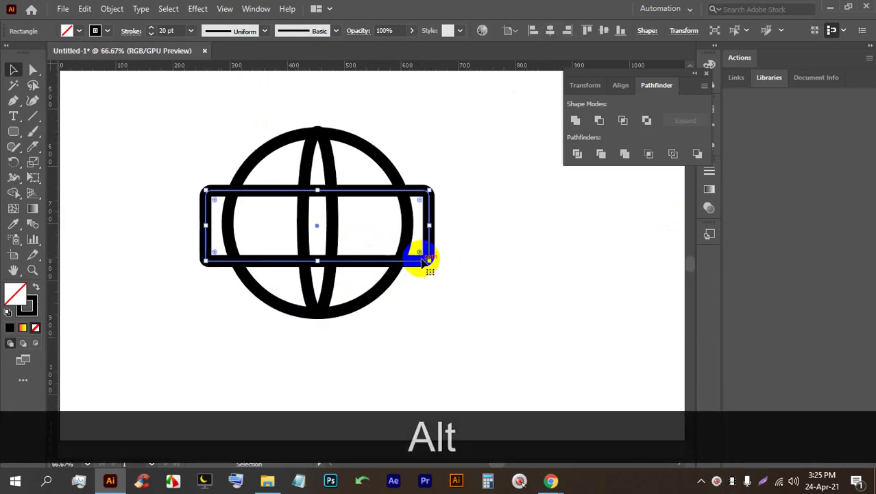
key(BackSpace)
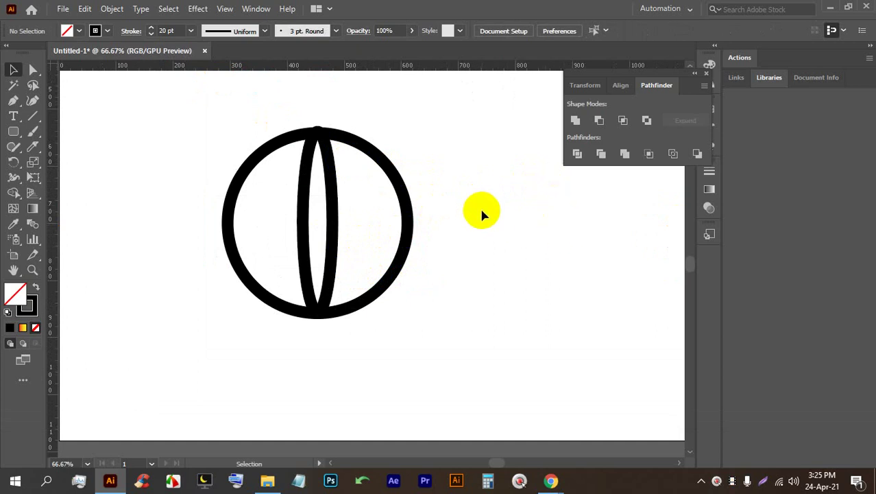
Step: Draw a new rounded rectangle inside the circle across its middle and remove the stray small shape on the ellipse
scroll(296, 180, up, 1)
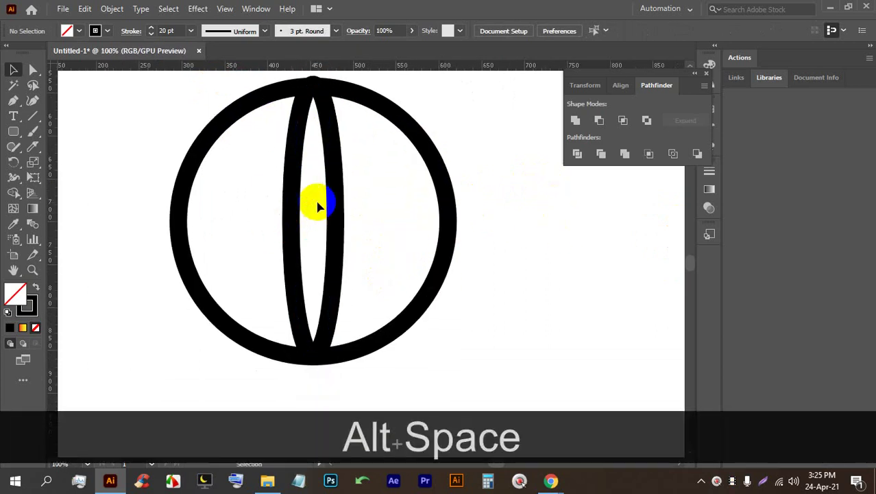
click(335, 160)
click(19, 127)
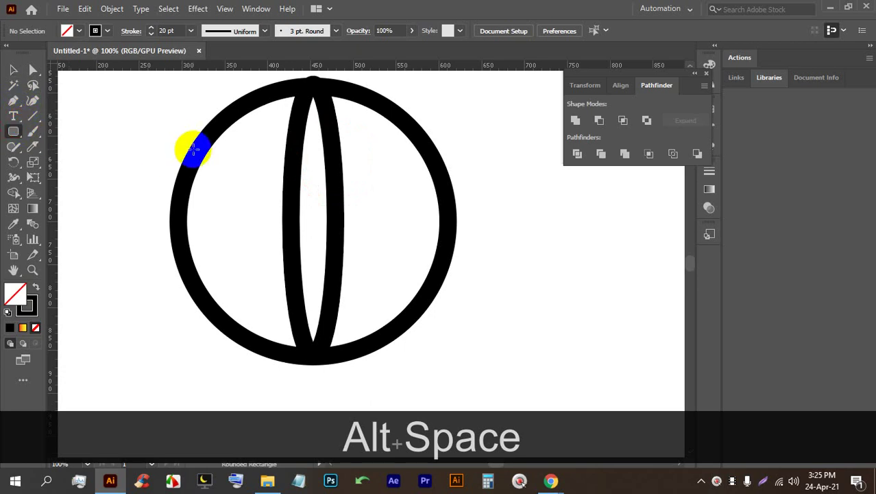
drag(190, 159, 435, 290)
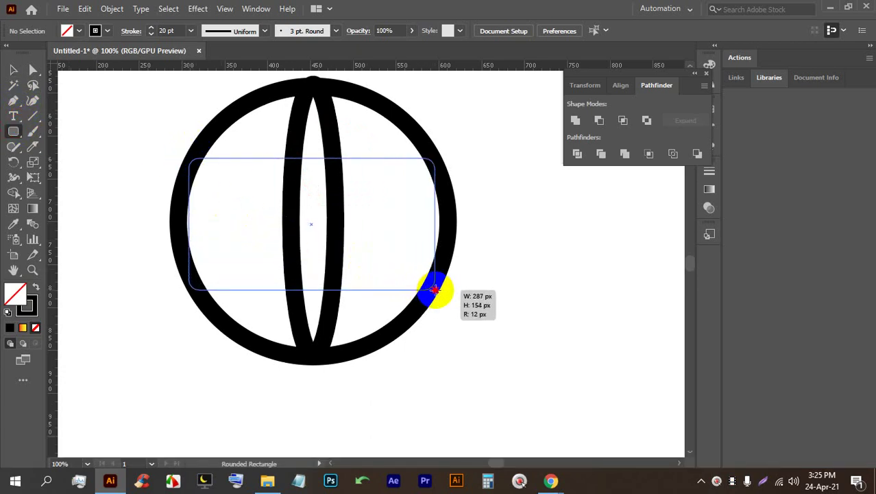
drag(310, 166, 264, 180)
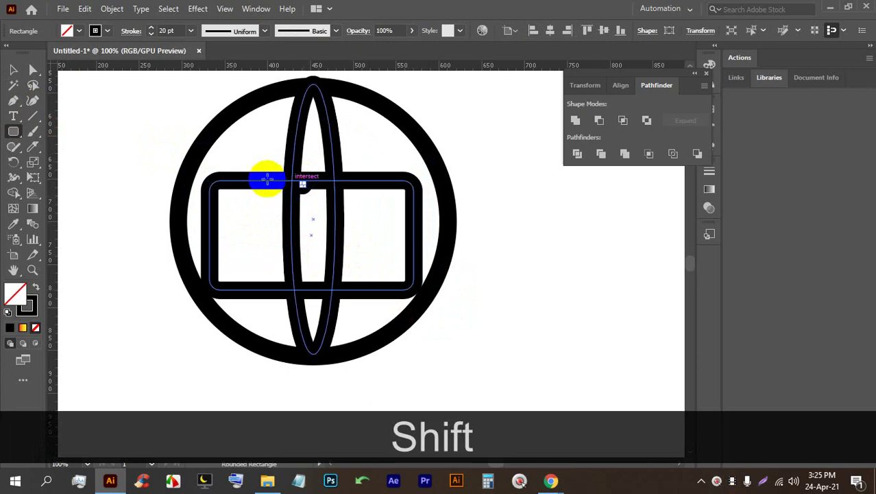
key(BackSpace)
Step: Move the rectangle up slightly, then stretch it past both sides of the circle and reduce its height around the middle
click(12, 69)
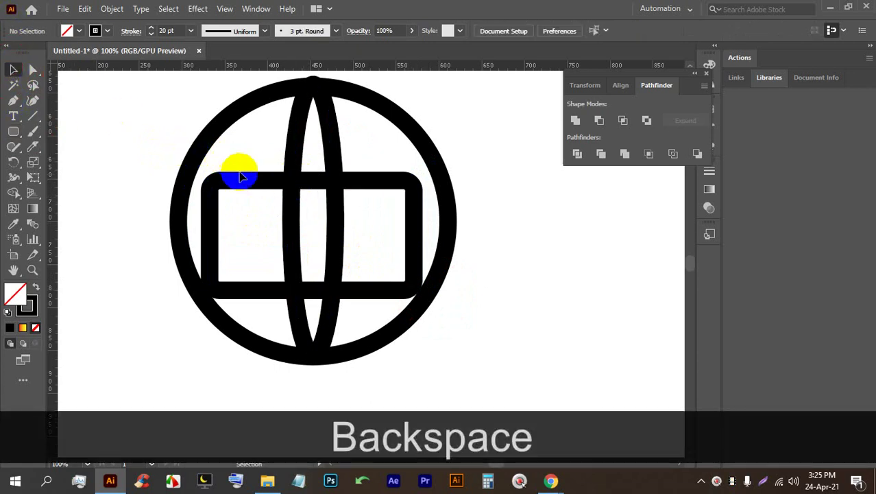
drag(247, 181, 241, 174)
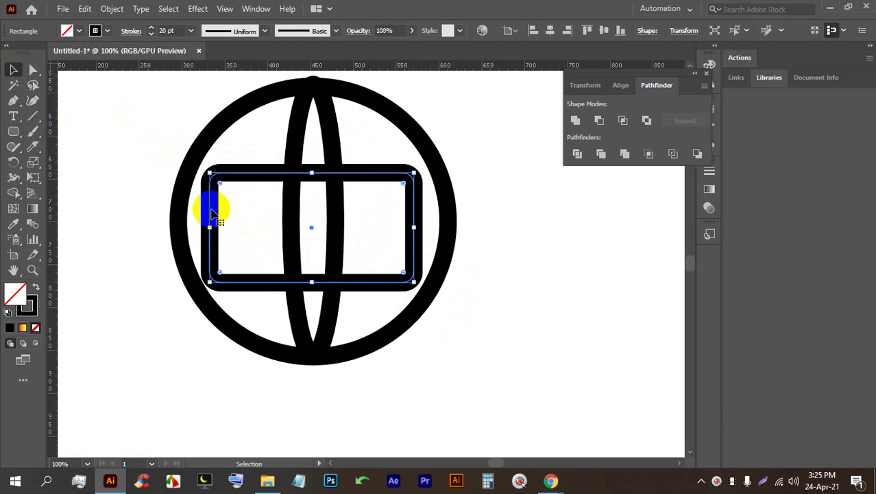
drag(209, 227, 165, 227)
drag(414, 227, 468, 223)
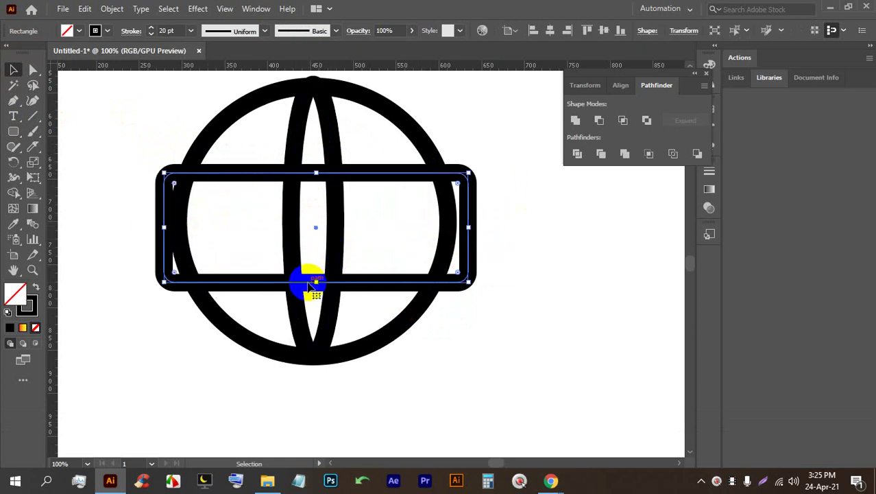
drag(315, 281, 315, 273)
drag(316, 174, 315, 183)
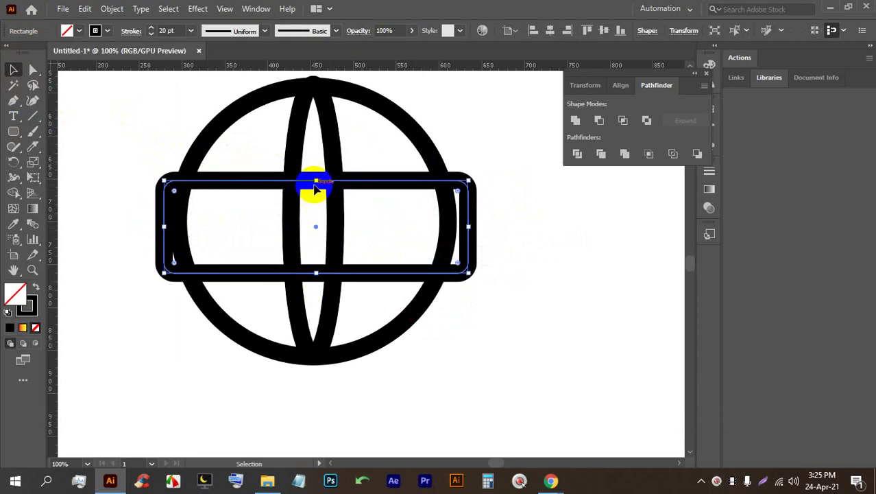
click(365, 201)
click(512, 239)
Step: Select the upright ellipse and the rounded rectangle and expand their strokes into filled shapes
key(space)
drag(431, 298, 469, 325)
drag(557, 384, 173, 169)
click(111, 8)
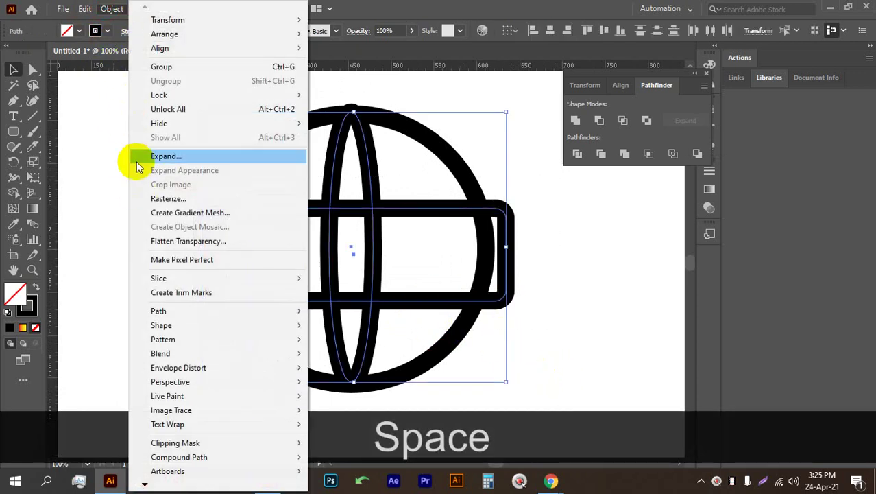
click(137, 158)
click(397, 309)
right_click(335, 212)
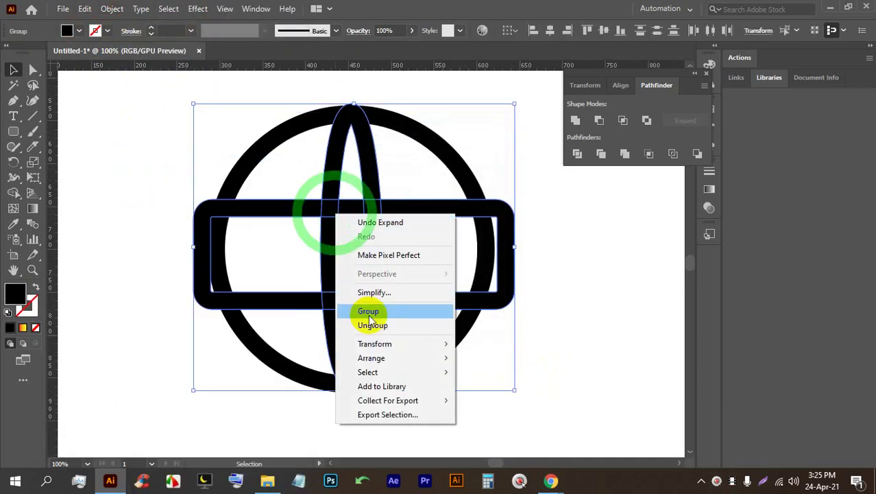
click(508, 329)
click(509, 328)
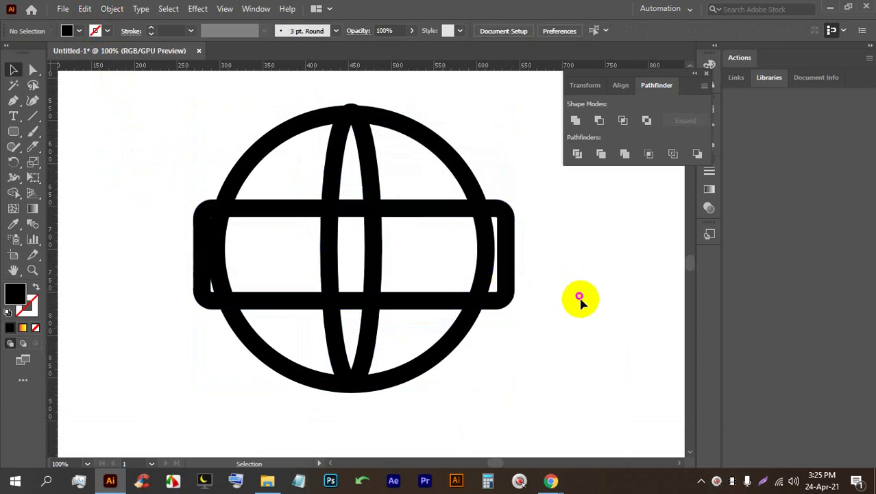
Step: Divide the expanded ellipse and rectangle along their intersections with Pathfinder and ungroup the pieces
drag(580, 300, 152, 160)
click(578, 155)
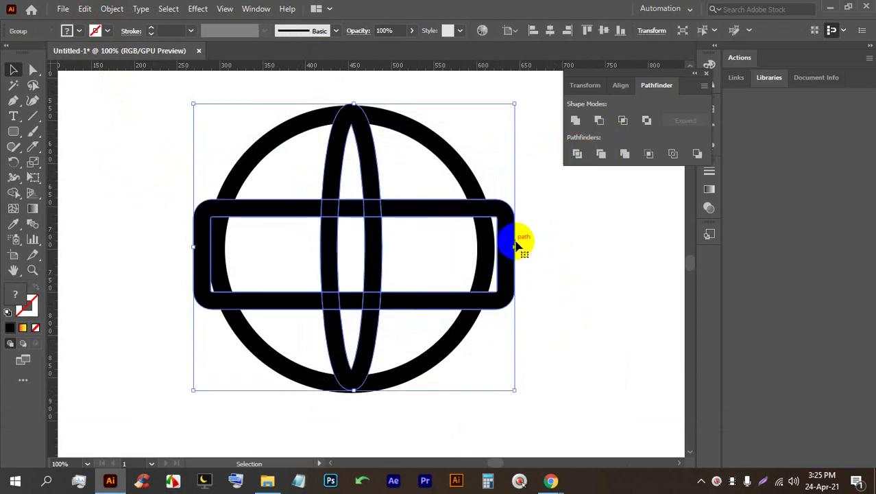
right_click(509, 227)
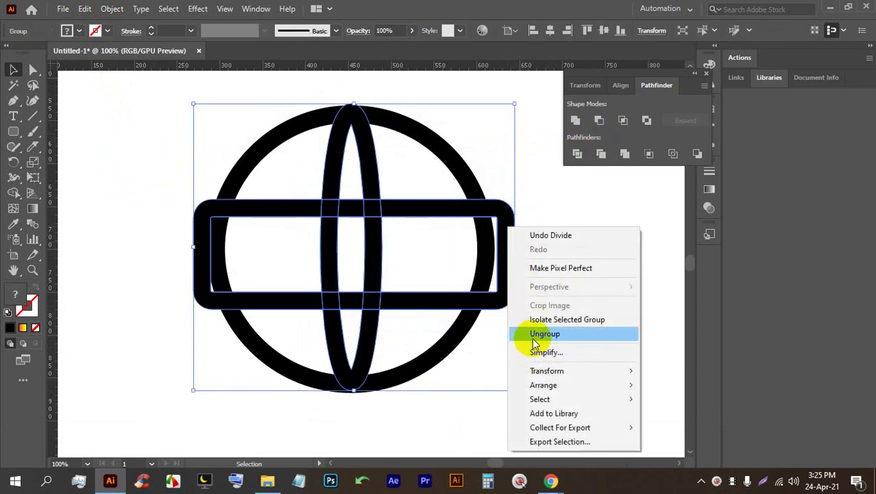
click(538, 334)
click(553, 298)
click(513, 251)
click(554, 299)
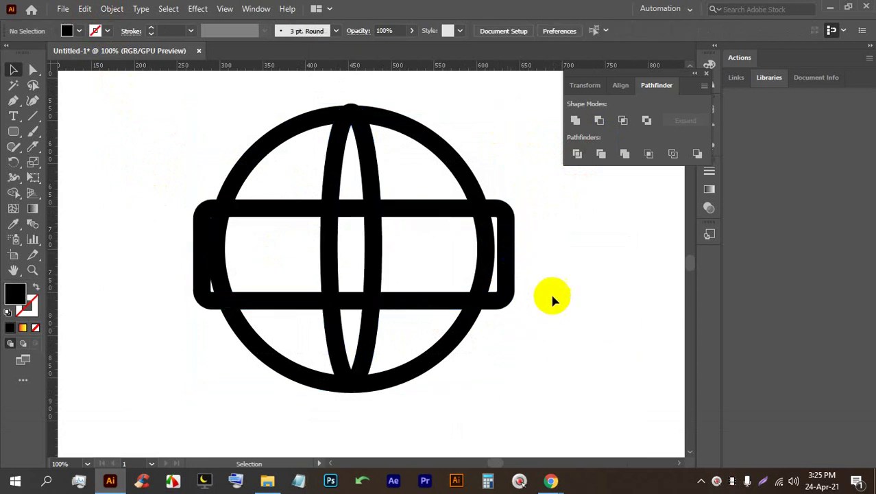
Step: Unlock all objects, select the circle together with the ellipse and rectangle, and expand their fill and stroke
key(ctrl+alt+2)
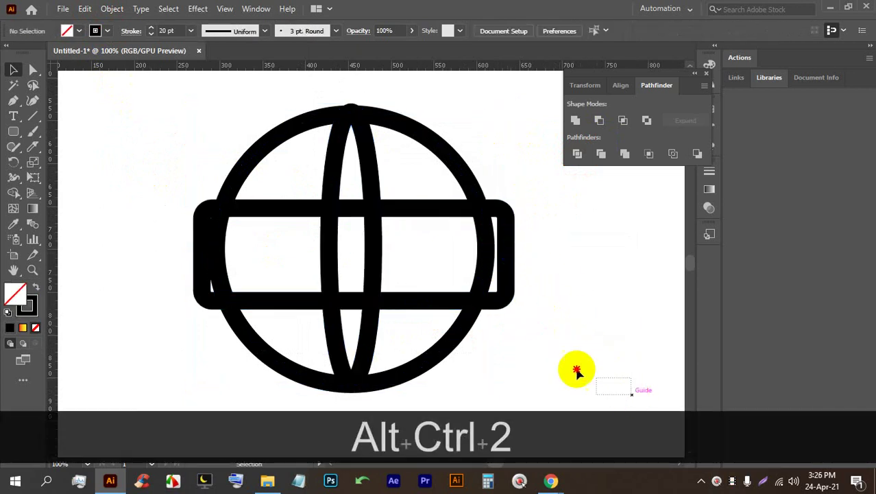
drag(573, 368, 222, 144)
click(581, 286)
key(ctrl+z)
click(590, 351)
key(ctrl+z)
click(112, 8)
click(158, 156)
click(446, 314)
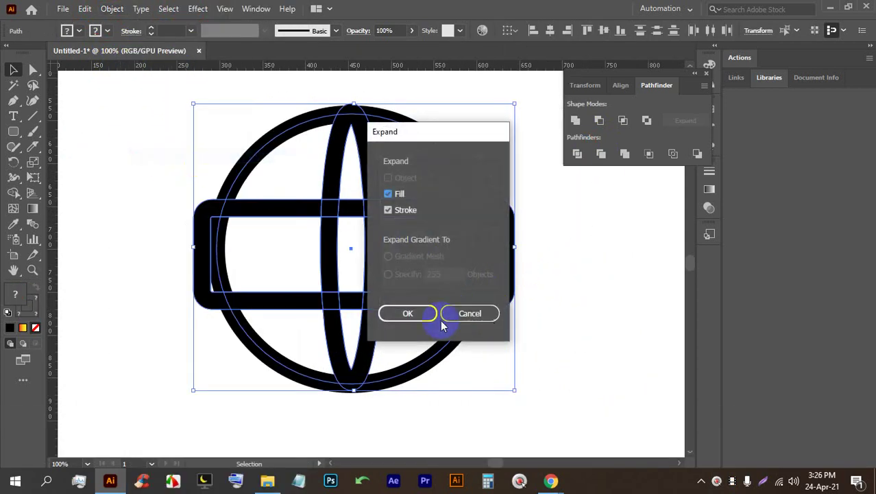
Step: Divide the expanded circle, ellipse and rectangle along their overlaps with Pathfinder and ungroup the resulting pieces
click(576, 154)
right_click(444, 235)
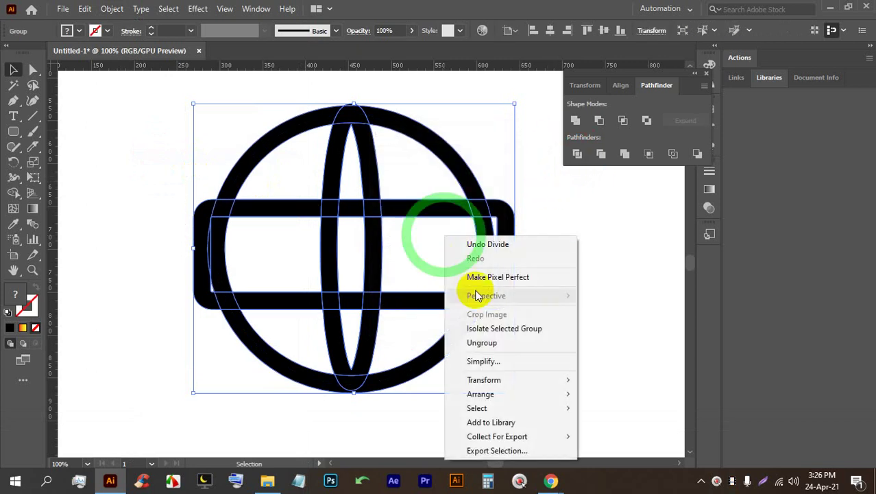
click(489, 342)
click(612, 345)
Step: Delete the rectangle ends outside both sides of the circle and the ellipse tip sticking out above it
click(509, 262)
key(BackSpace)
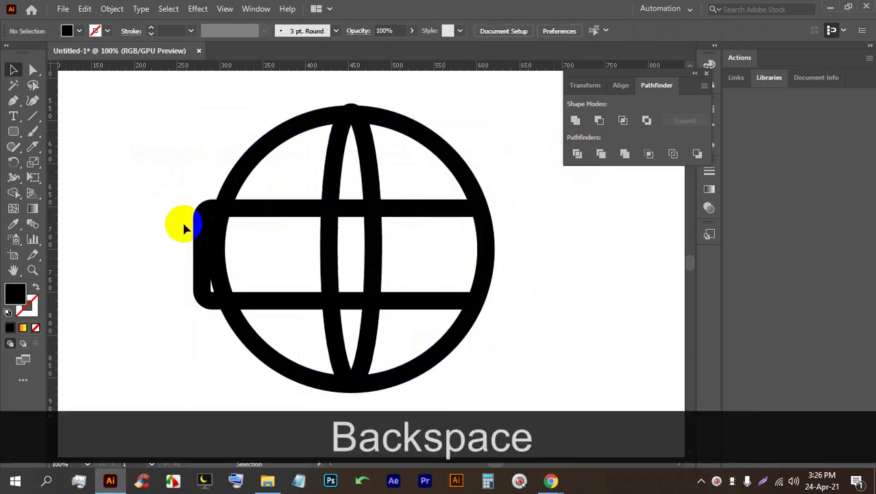
click(197, 288)
key(BackSpace)
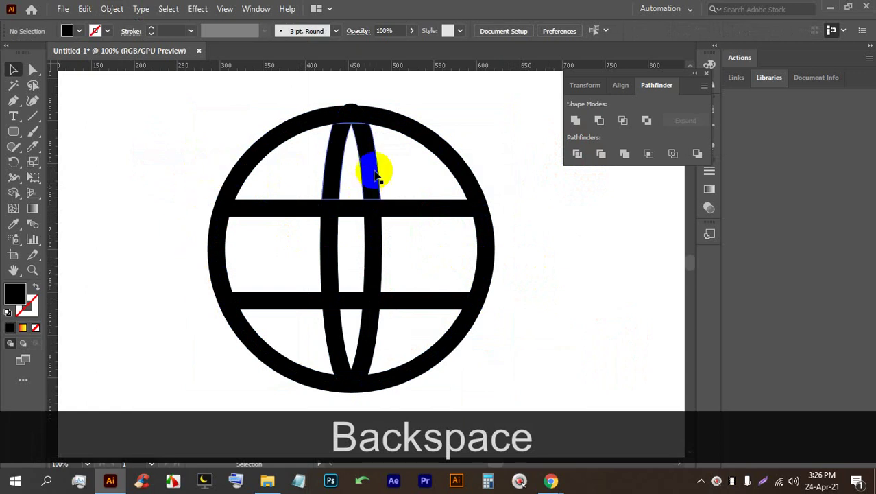
scroll(346, 107, up, 4)
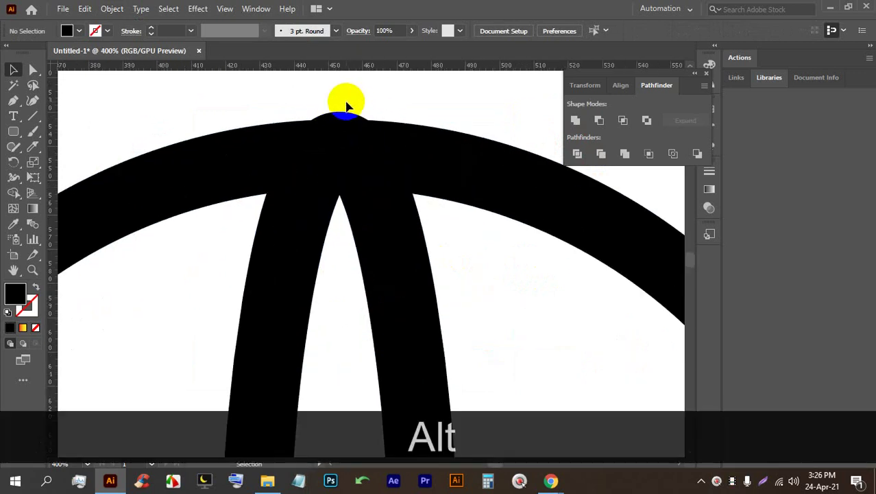
click(342, 114)
key(BackSpace)
Step: Try to scale down the ungrouped globe pieces together, then undo the scaling
scroll(377, 140, down, 10)
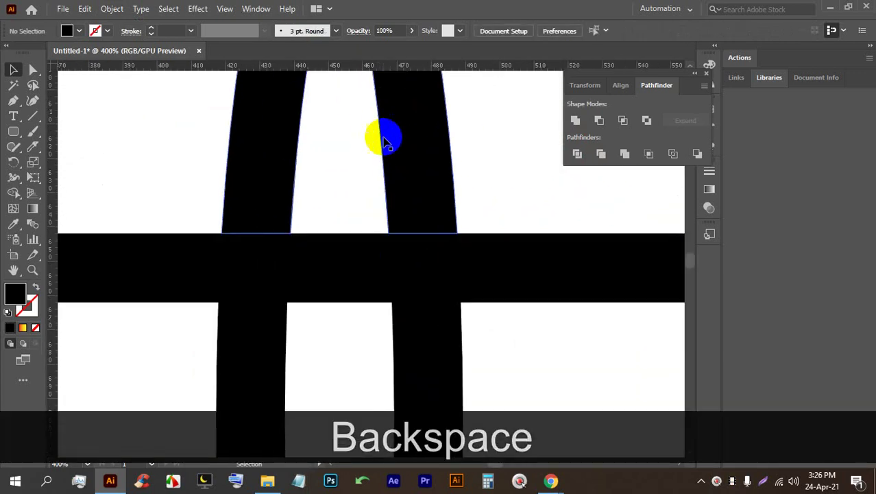
scroll(371, 150, down, 5)
key(space)
drag(329, 248, 333, 310)
scroll(437, 244, down, 1)
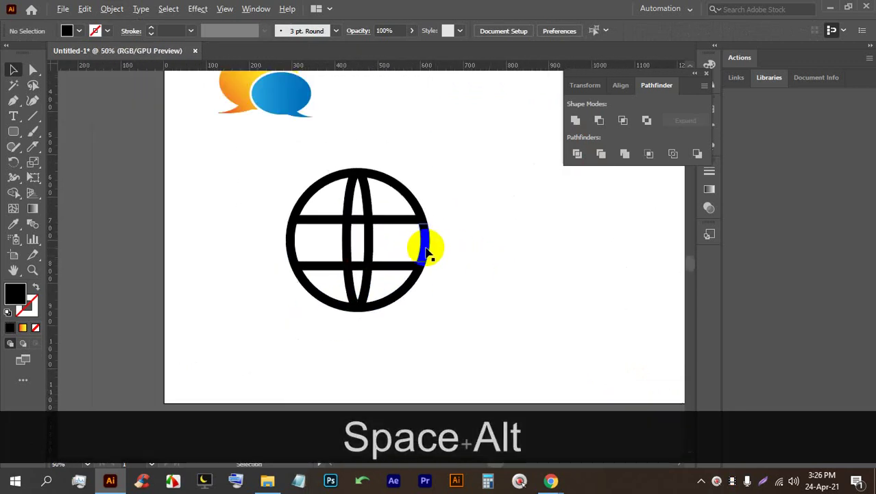
scroll(439, 248, down, 3)
drag(441, 252, 442, 262)
scroll(427, 278, up, 3)
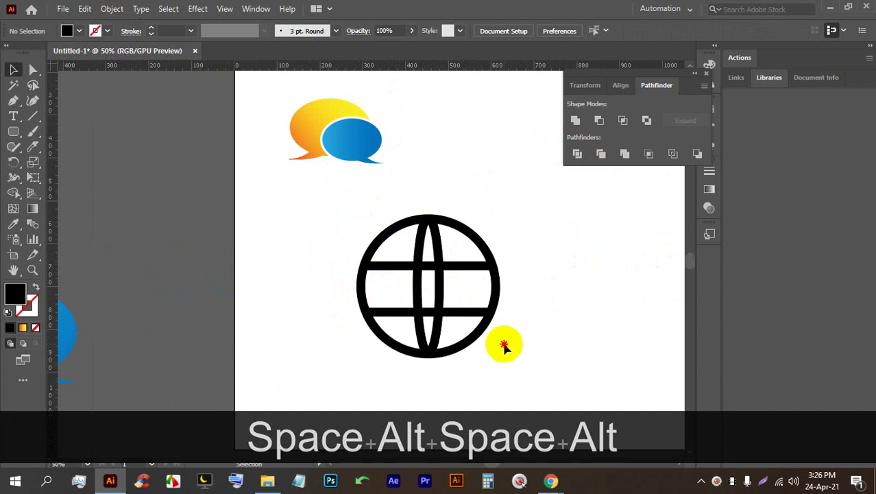
click(370, 257)
shift+click(440, 221)
drag(428, 216, 429, 326)
click(487, 315)
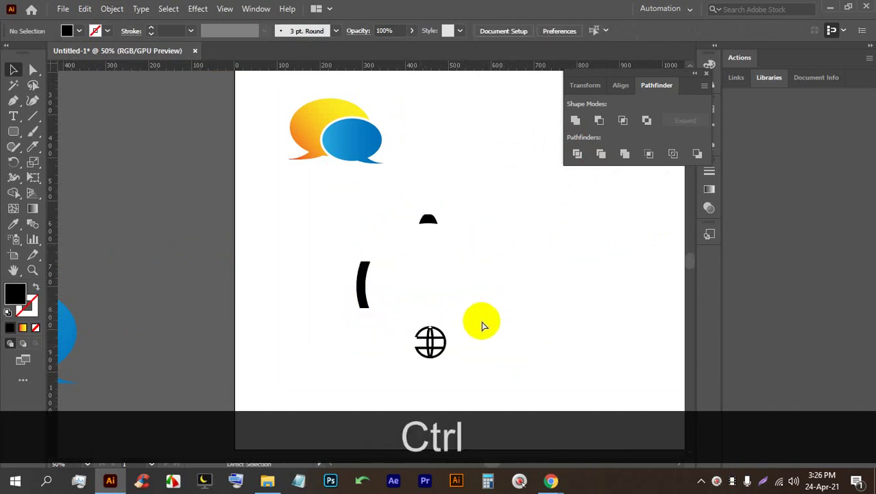
key(ctrl+z)
key(ctrl+z)
key(ctrl+z)
Step: Group the globe pieces and scale the group down proportionally to about 35 px wide
key(ctrl+g)
drag(426, 214, 417, 345)
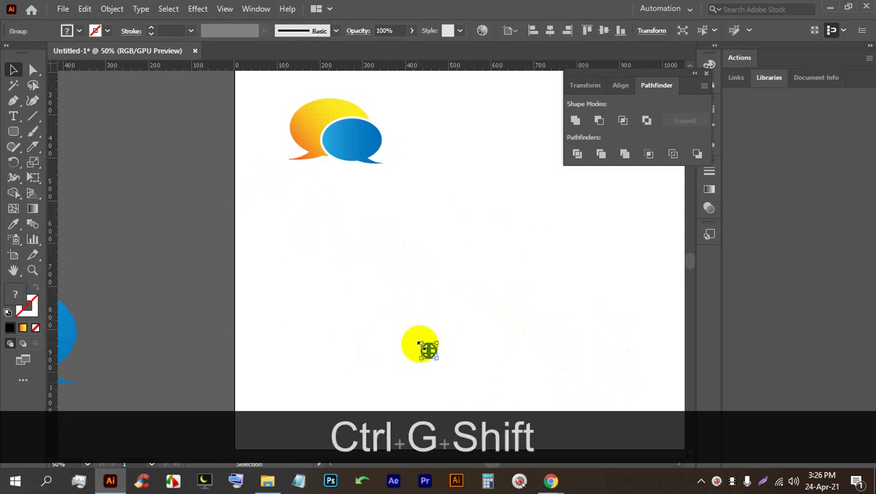
click(460, 354)
scroll(459, 368, up, 2)
drag(459, 368, 357, 312)
scroll(298, 291, up, 3)
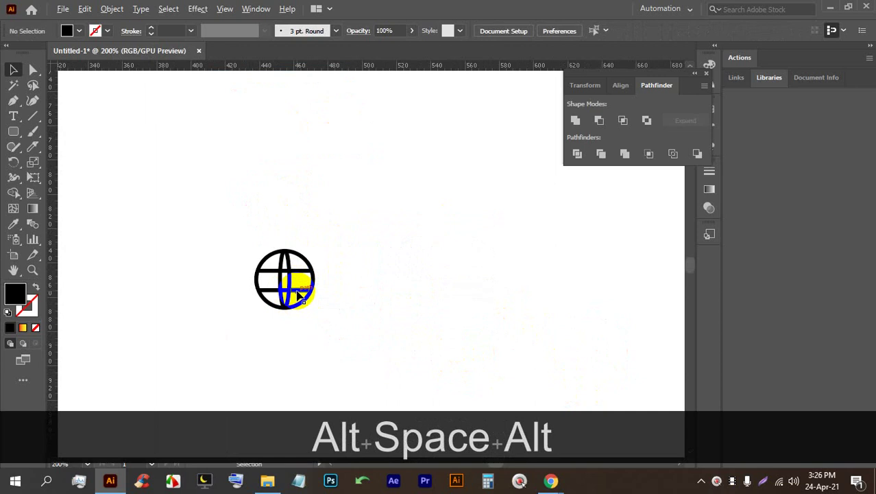
scroll(327, 286, up, 3)
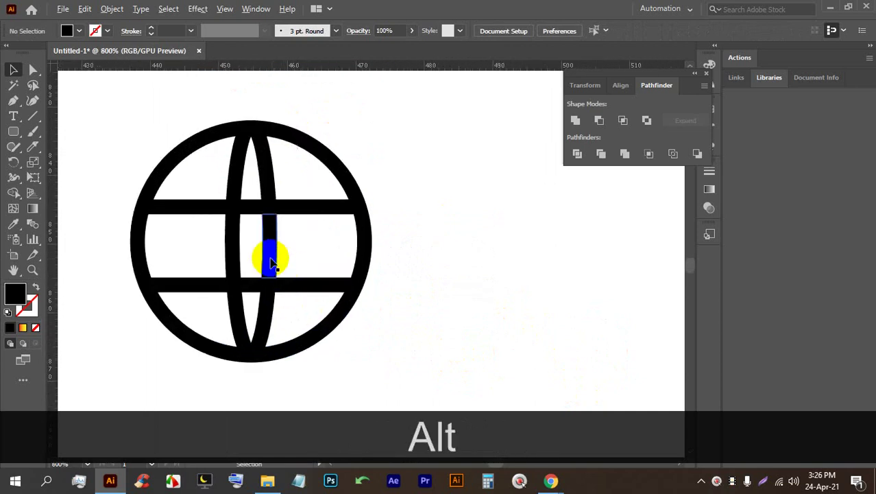
click(300, 206)
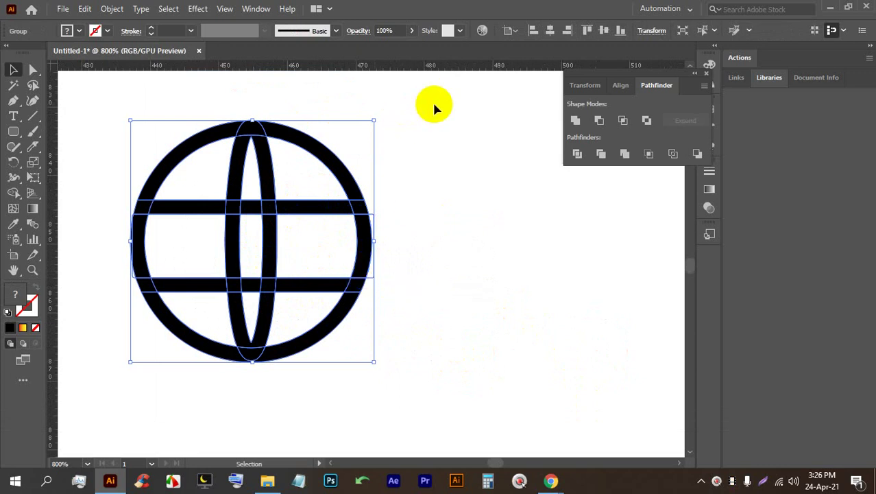
Step: Draw a perfect circle about 85 px in diameter in the empty area beside the small globe
alt+click(454, 253)
drag(454, 253, 328, 245)
drag(13, 132, 98, 164)
drag(121, 152, 375, 329)
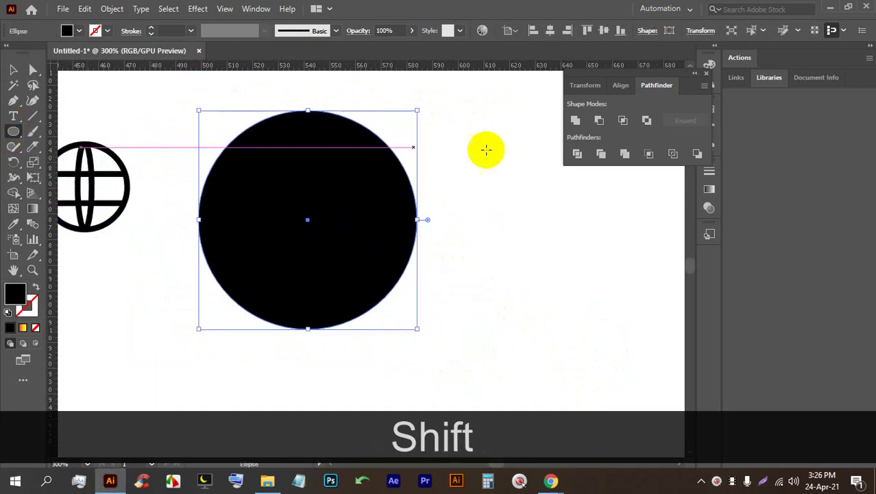
Step: Remove the new circle's fill and give it a black 4 pt stroke
click(79, 31)
click(10, 45)
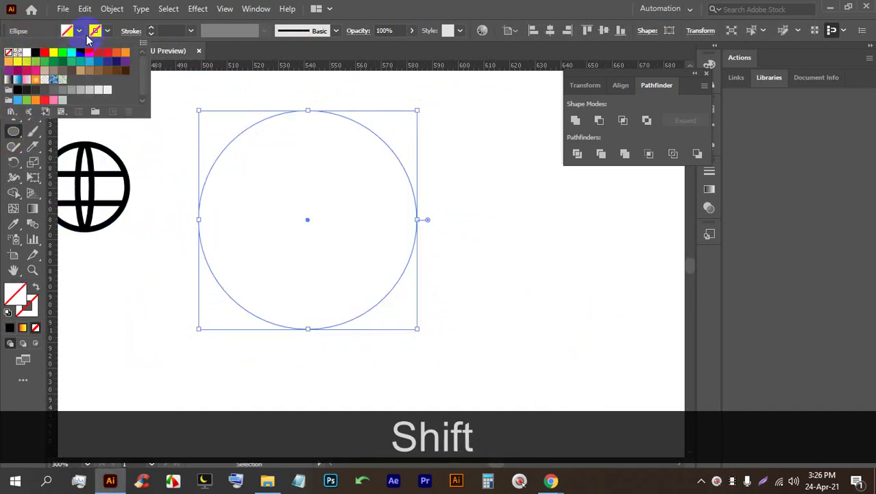
click(153, 30)
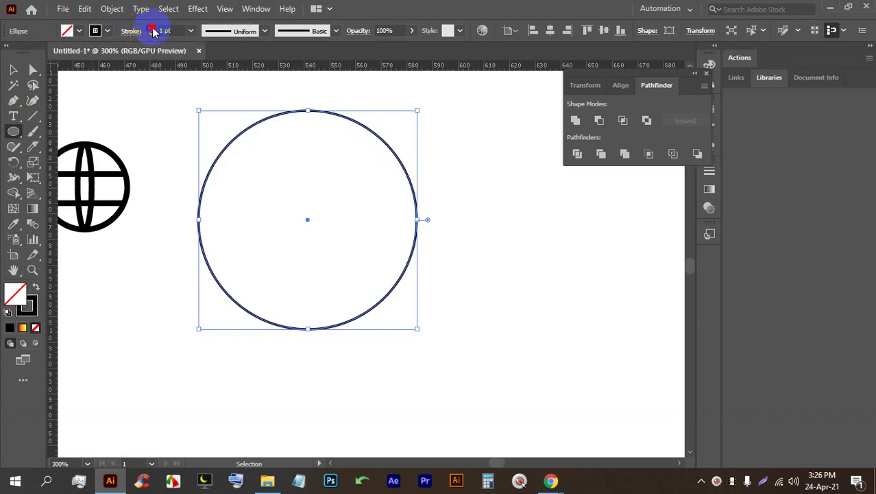
click(153, 31)
click(151, 35)
click(152, 35)
click(151, 35)
click(151, 34)
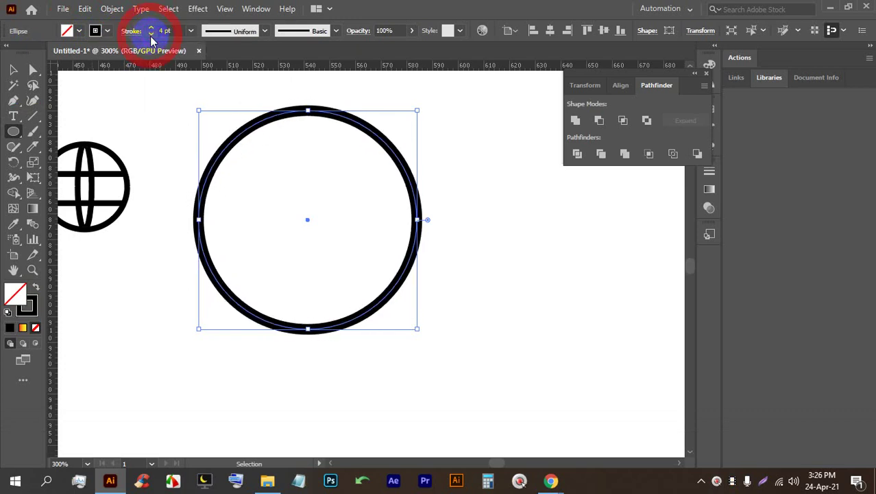
click(13, 69)
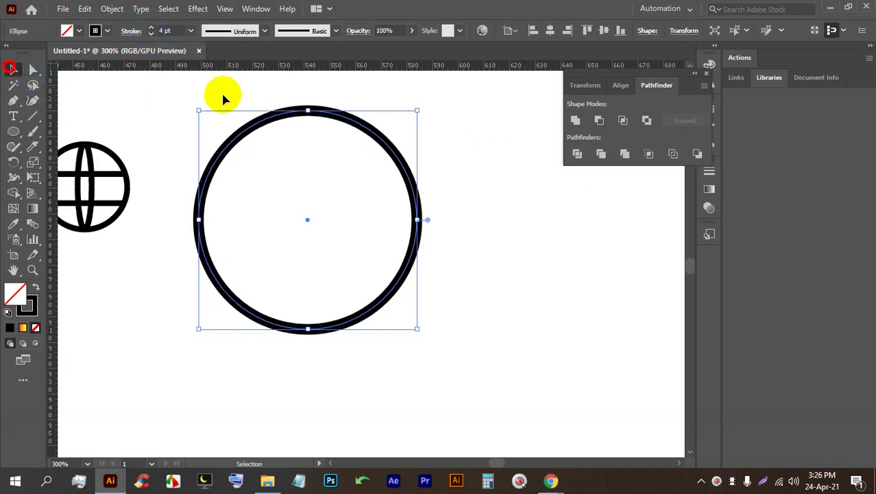
click(447, 155)
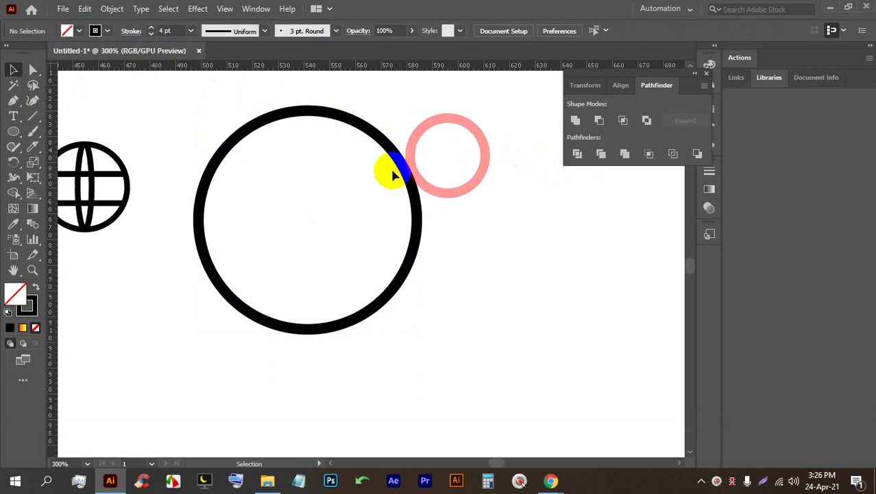
Step: Draw a narrow upright ellipse spanning the circle's full height in its middle and widen it to about 15 px
click(13, 131)
mouse_move(298, 112)
mouse_down()
mouse_move(312, 290)
mouse_move(327, 331)
mouse_up()
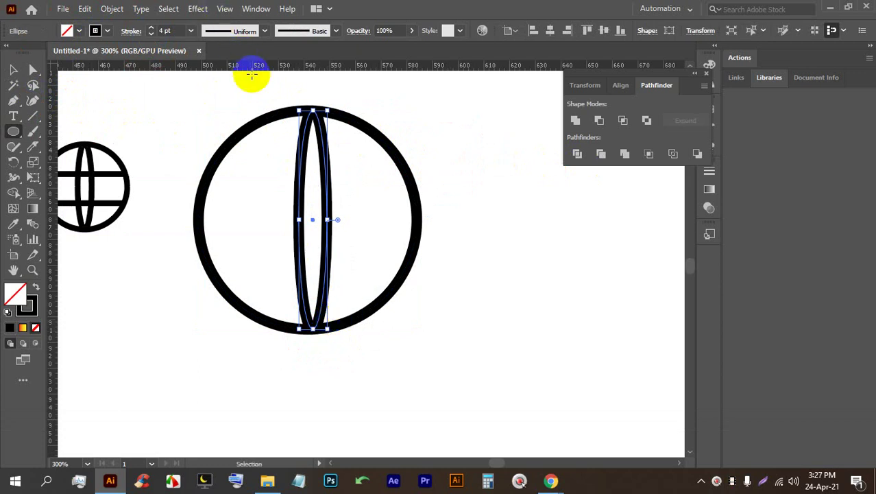
mouse_move(299, 219)
mouse_down()
mouse_move(284, 220)
mouse_move(294, 203)
mouse_up()
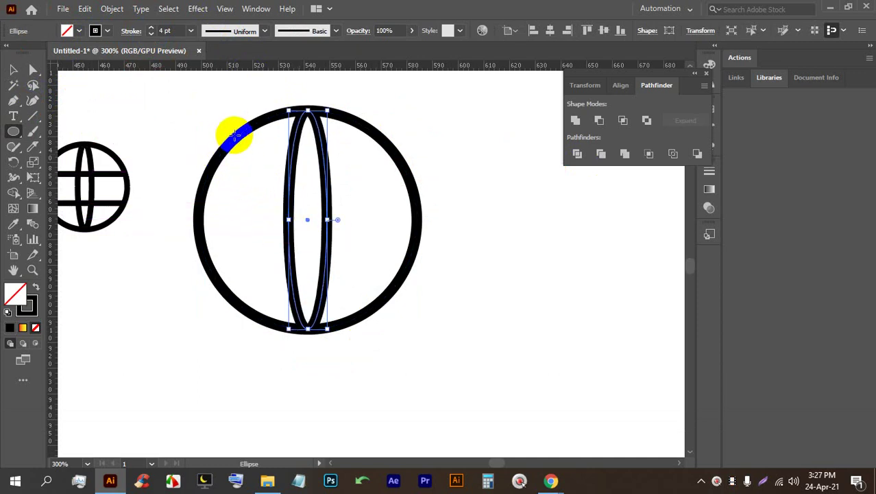
Step: Draw a larger upright ellipse about 47 by 117 px extending above and below the circle and shift it slightly
drag(247, 124, 367, 365)
drag(307, 133, 302, 72)
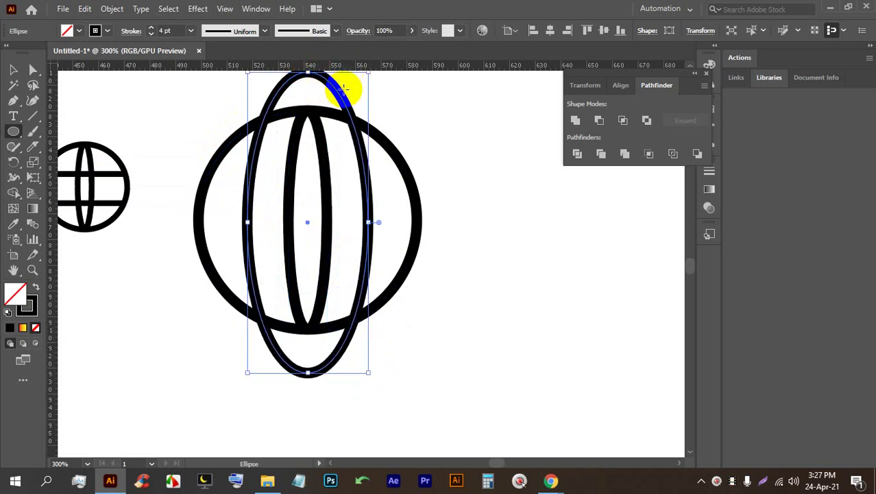
click(14, 70)
drag(341, 98, 334, 93)
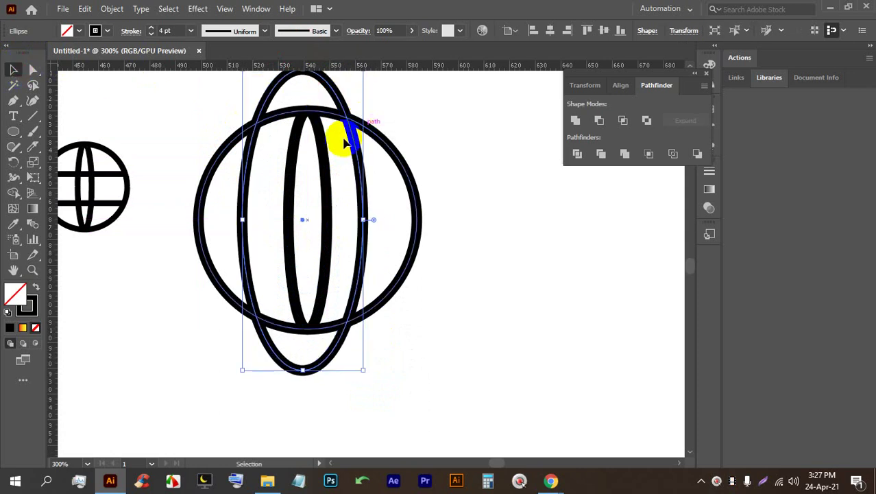
Step: Select the circle and both ellipses and align their centers horizontally and vertically
click(483, 217)
drag(501, 314, 201, 165)
click(506, 31)
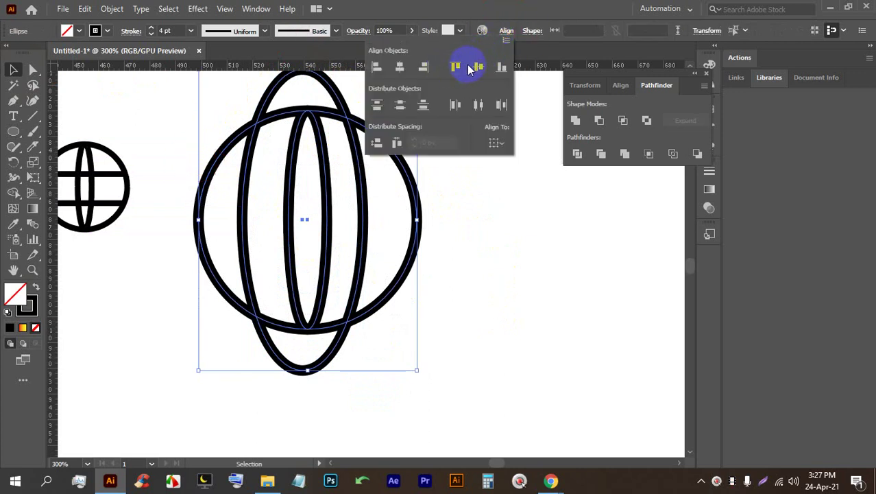
click(400, 68)
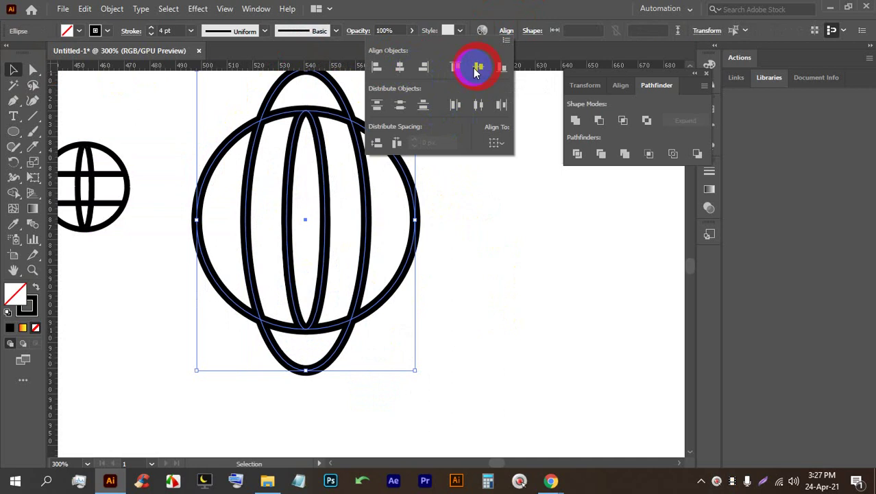
click(534, 269)
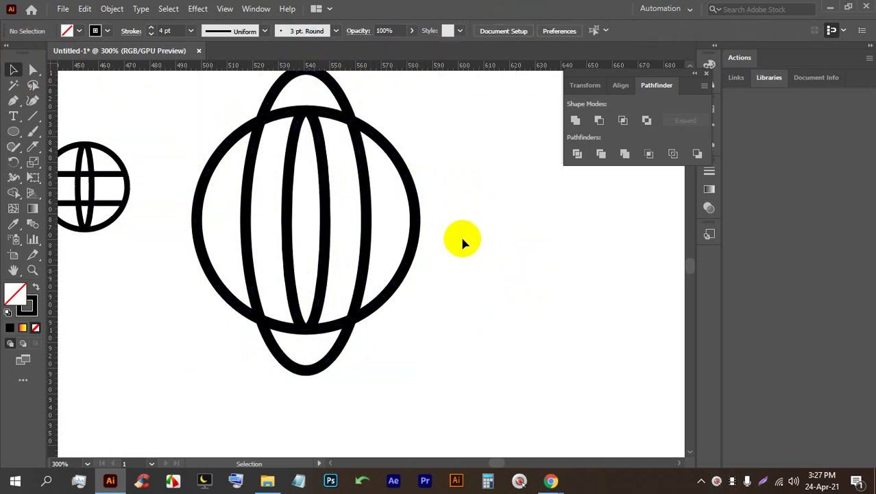
Step: Draw a straight horizontal line about 98 px long across the upper part of the circle, extending past both sides
click(31, 118)
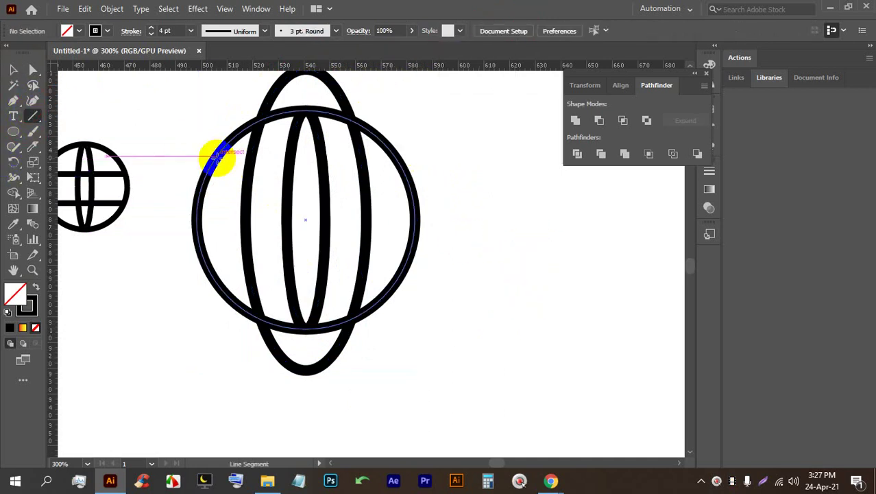
drag(216, 156, 401, 152)
key(ctrl+z)
drag(172, 146, 425, 146)
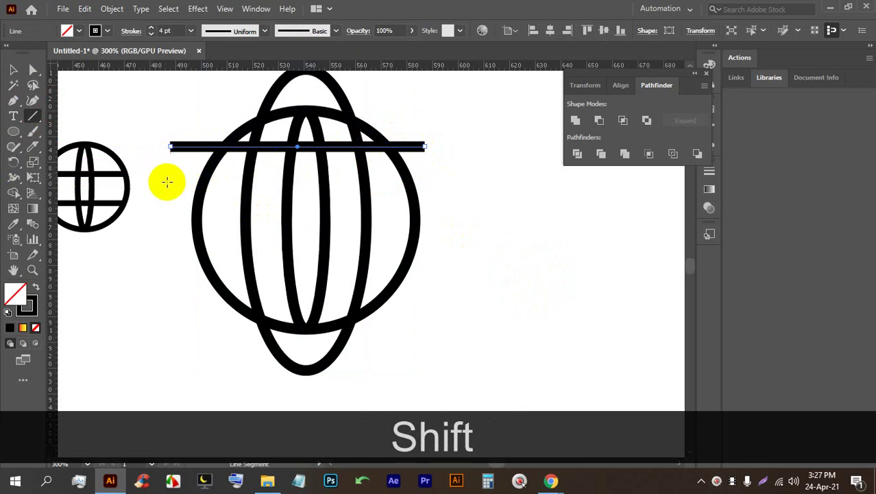
Step: Copy the horizontal line about 12 px lower and repeat the duplication five times down across the circle
click(13, 69)
mouse_move(319, 147)
mouse_down()
mouse_move(321, 184)
mouse_move(313, 182)
mouse_move(320, 179)
mouse_up()
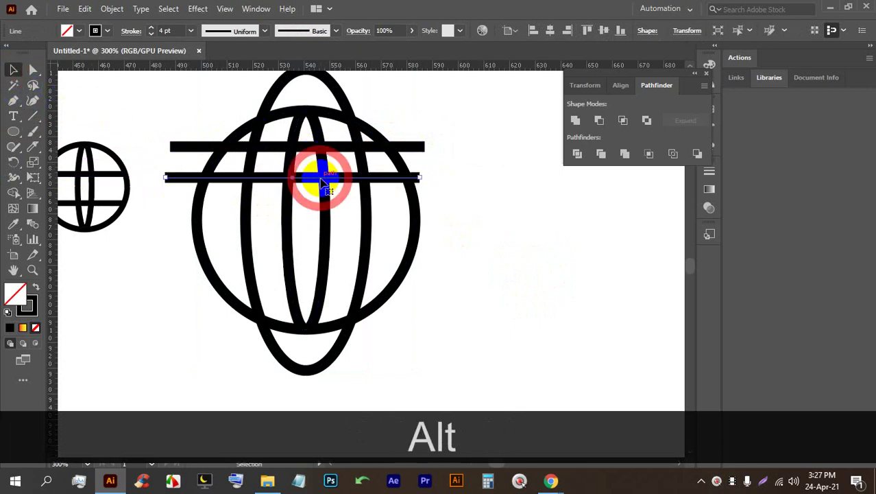
key(ctrl+d)
key(ctrl+d)
key(ctrl+d)
key(ctrl+d)
key(ctrl+d)
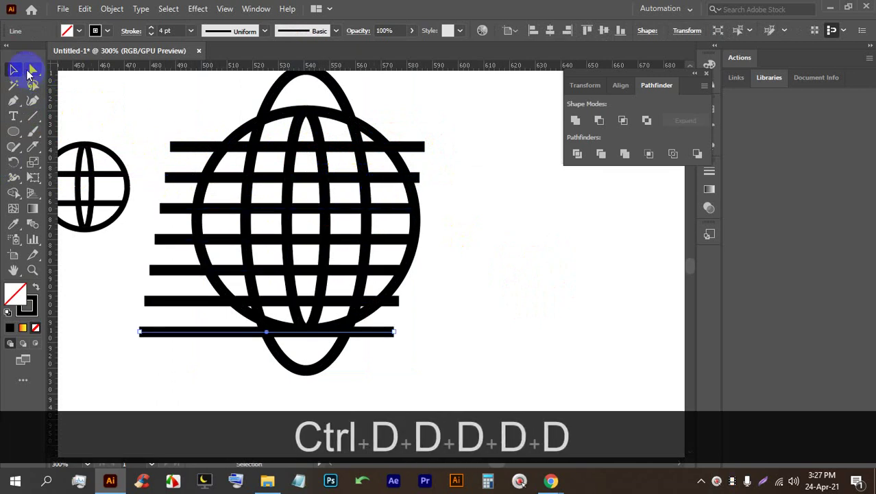
Step: Select the circle, ellipses and horizontal lines together and expand them into filled shapes
key(space)
drag(480, 231, 476, 252)
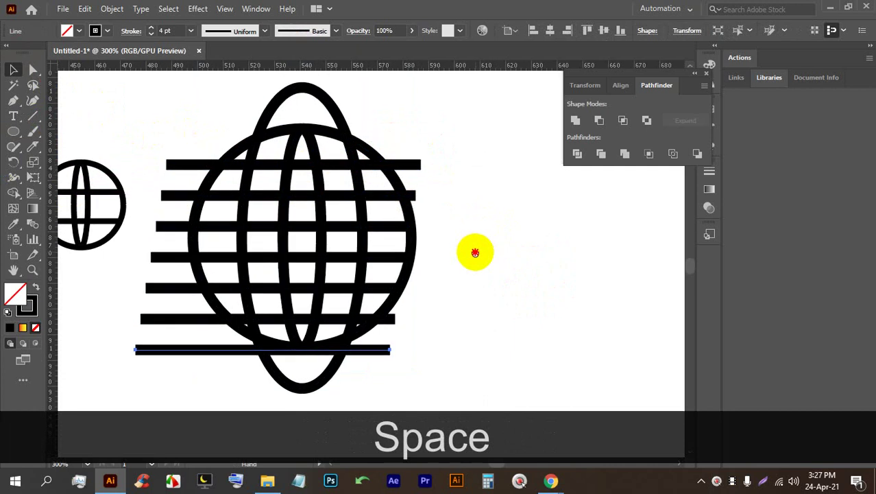
scroll(478, 256, down, 1)
drag(521, 348, 271, 151)
click(112, 8)
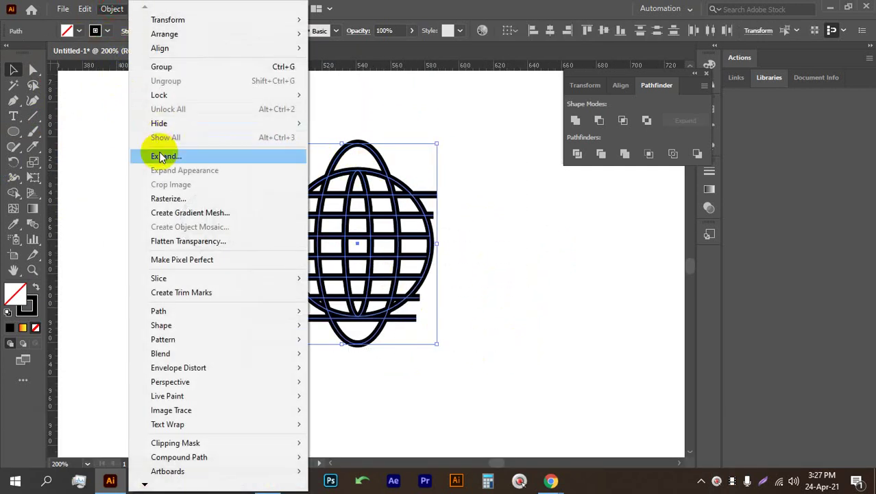
click(147, 157)
click(408, 312)
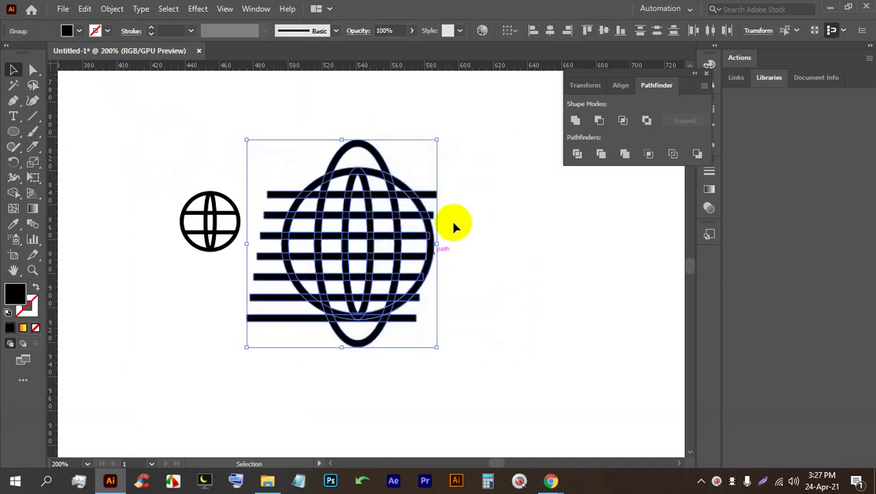
Step: Divide the expanded circle, ellipses and lines with Pathfinder and ungroup the pieces
click(577, 153)
right_click(355, 201)
click(378, 313)
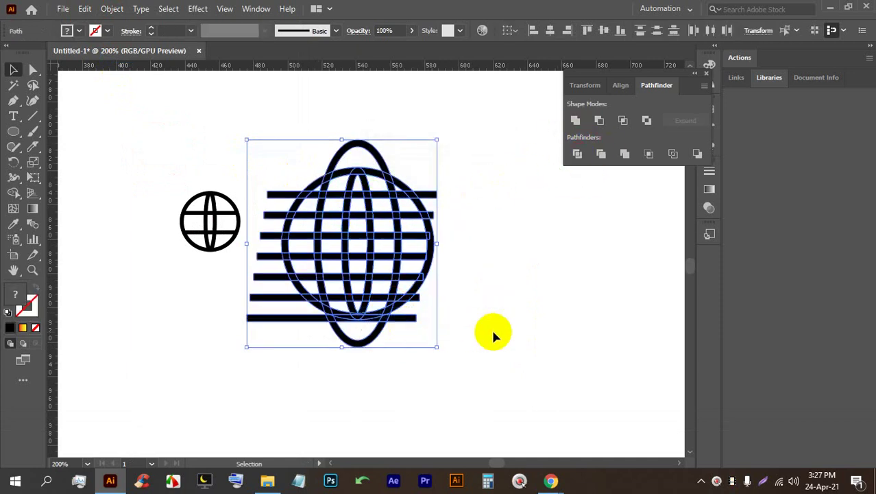
click(494, 333)
Step: Delete the line ends projecting from the circle's left side and the main ellipse arc pieces hanging below it
drag(266, 173, 269, 352)
key(BackSpace)
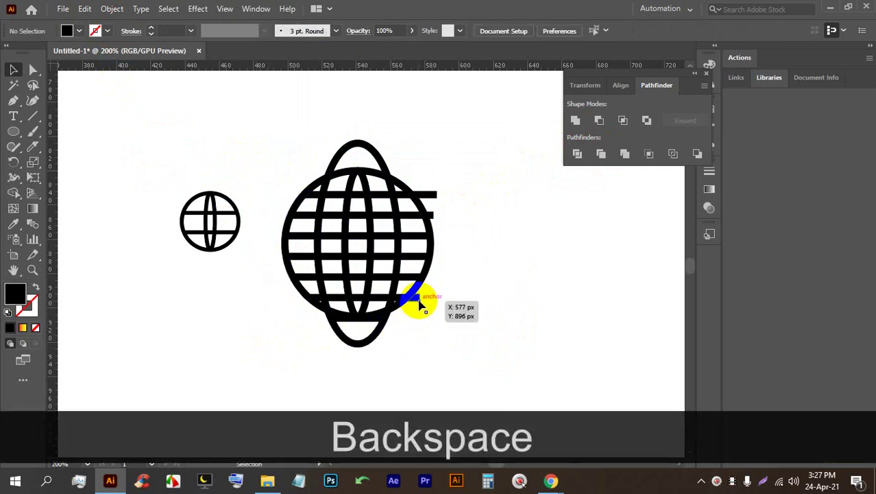
click(364, 346)
key(BackSpace)
click(372, 321)
key(BackSpace)
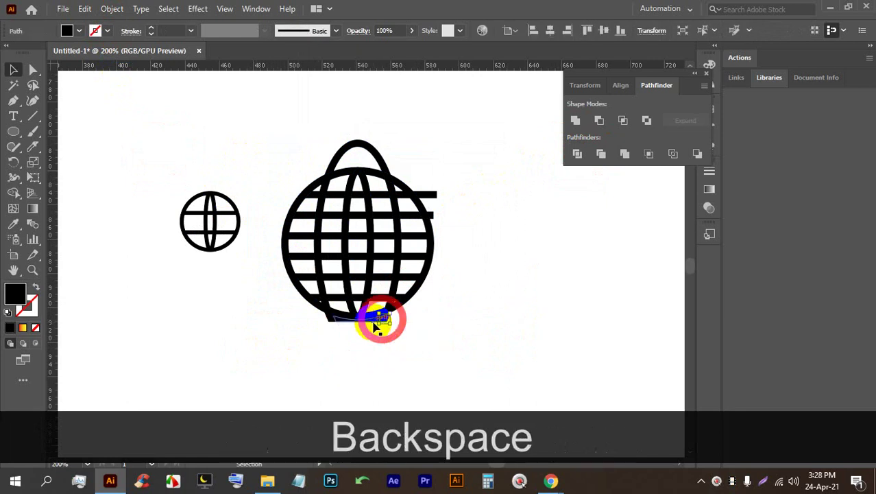
Step: Delete the small leftover line and ellipse fragments along the circle's bottom edge
alt+scroll(372, 332, up, 3)
click(259, 294)
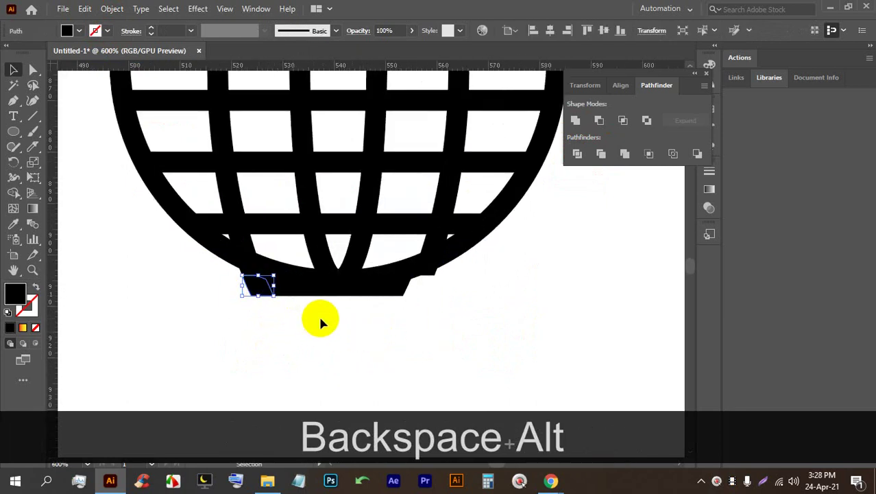
key(BackSpace)
click(390, 293)
key(BackSpace)
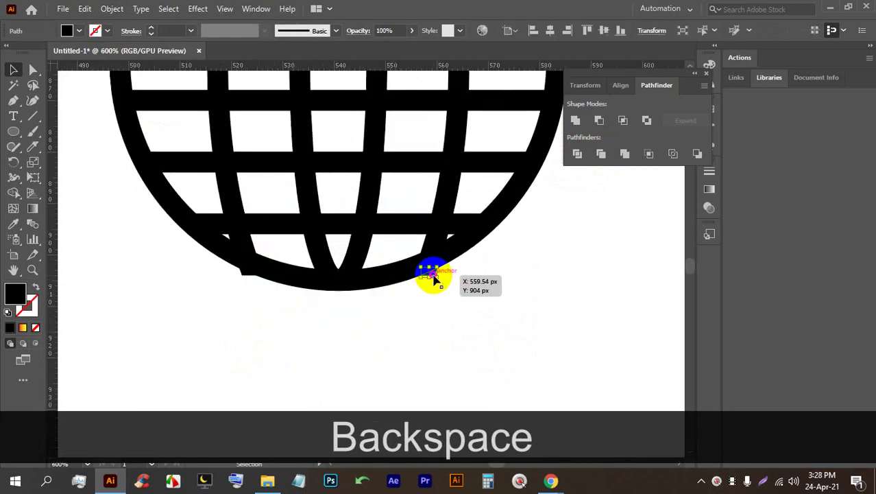
key(BackSpace)
click(241, 273)
key(BackSpace)
Step: Delete the ellipse arc above the circle and the two line ends projecting past its right side
scroll(280, 349, down, 2)
scroll(293, 323, up, 2)
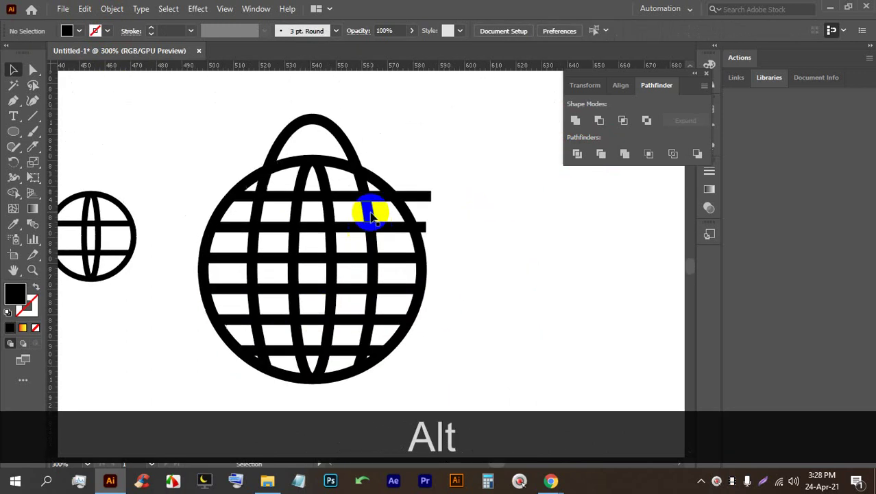
click(334, 153)
key(BackSpace)
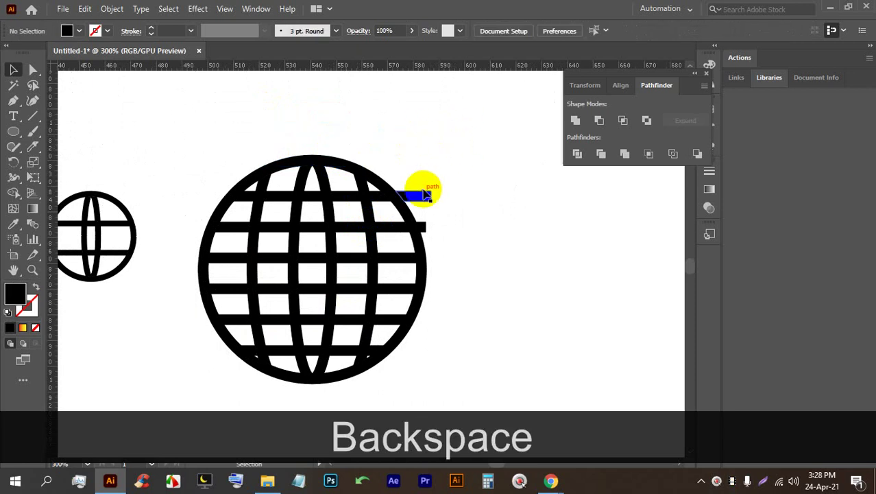
click(421, 225)
key(BackSpace)
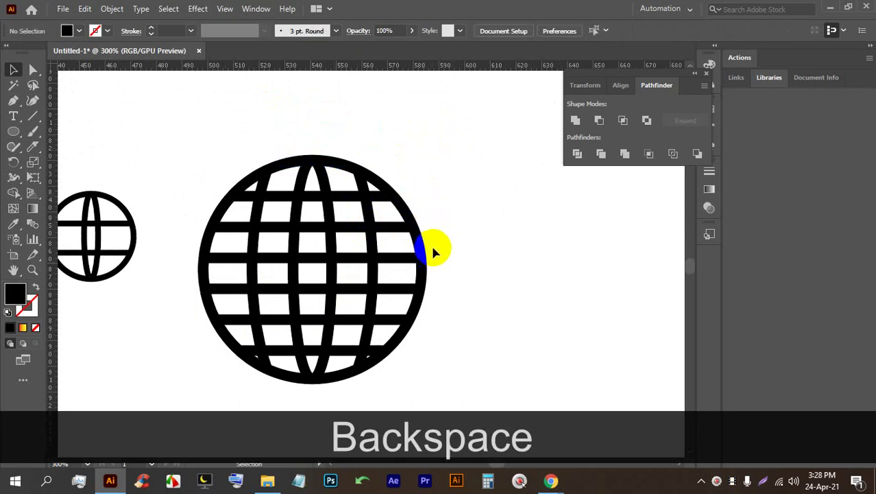
scroll(434, 252, down, 1)
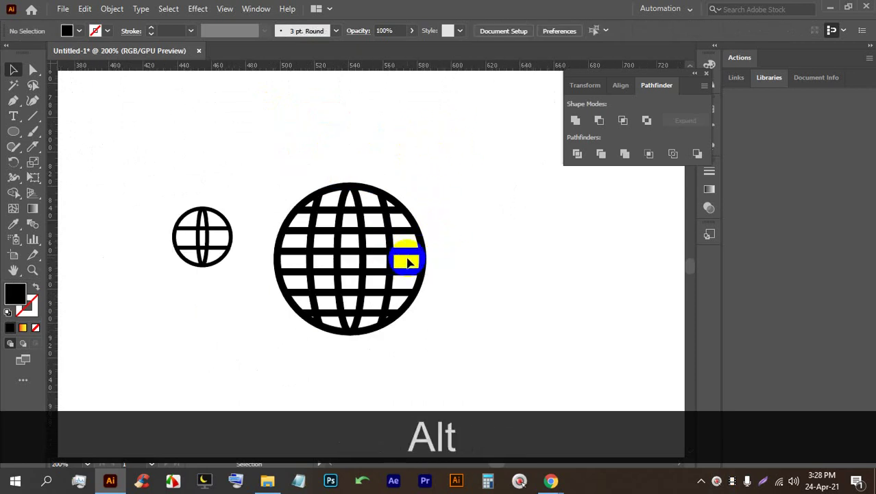
scroll(412, 252, down, 1)
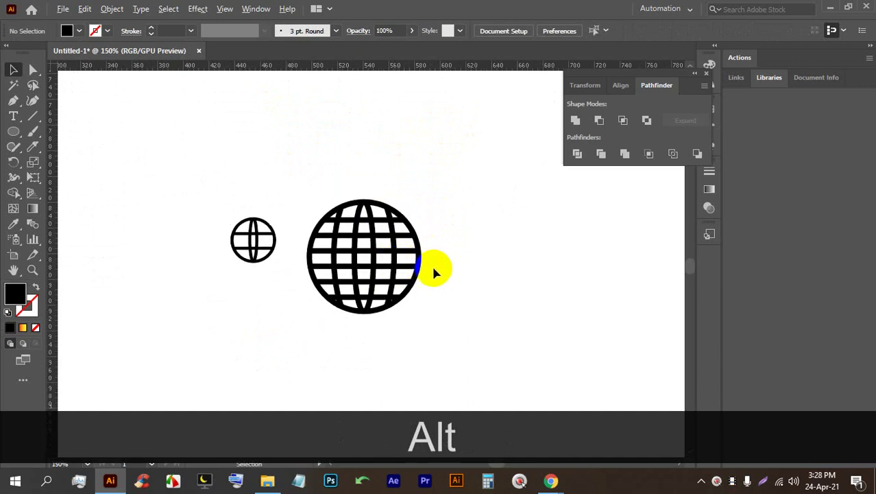
drag(435, 274, 427, 277)
scroll(425, 277, up, 3)
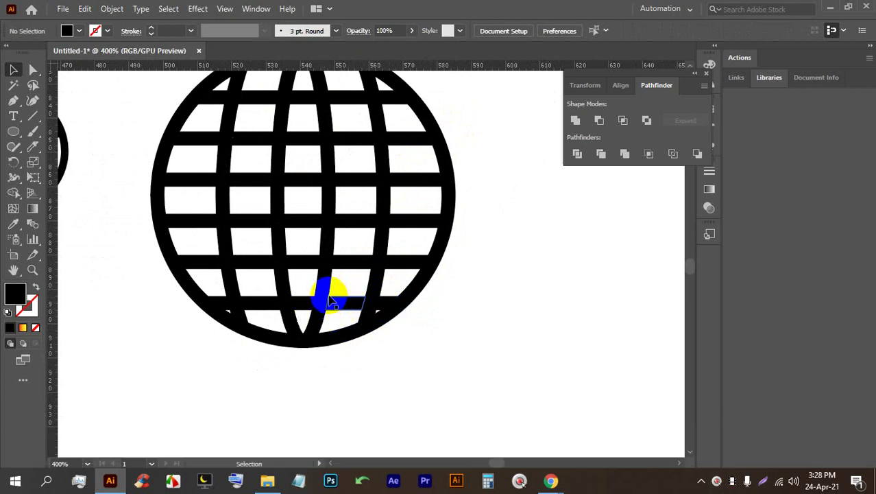
scroll(311, 285, up, 2)
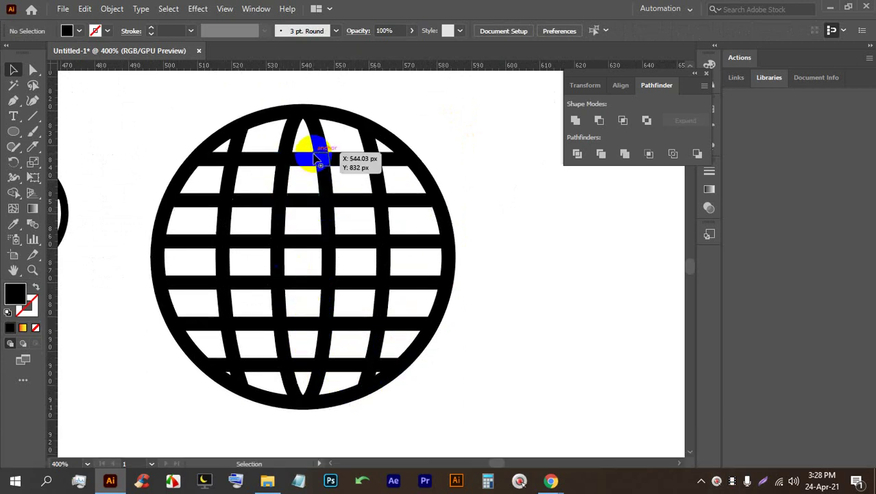
mouse_move(390, 384)
mouse_down()
mouse_move(384, 372)
mouse_move(392, 381)
mouse_up()
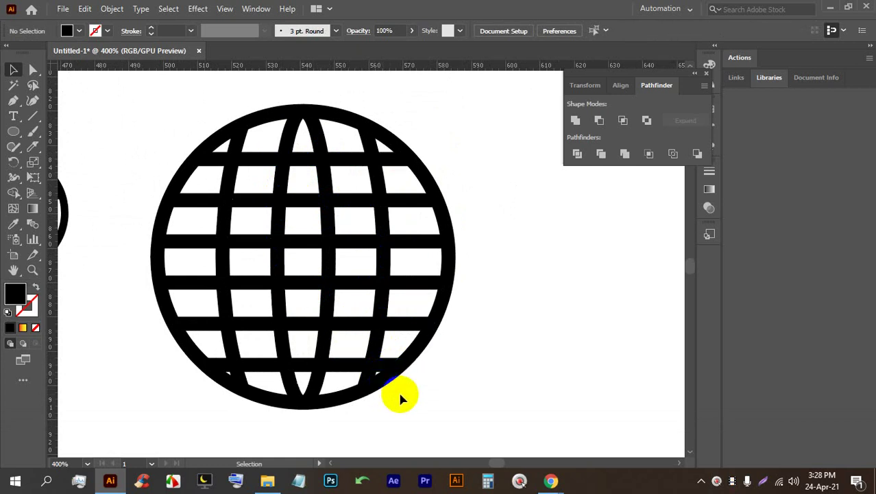
Step: Delete the invisible leftover shape below the large globe, keeping the globe in its original place
alt+scroll(405, 377, down, 3)
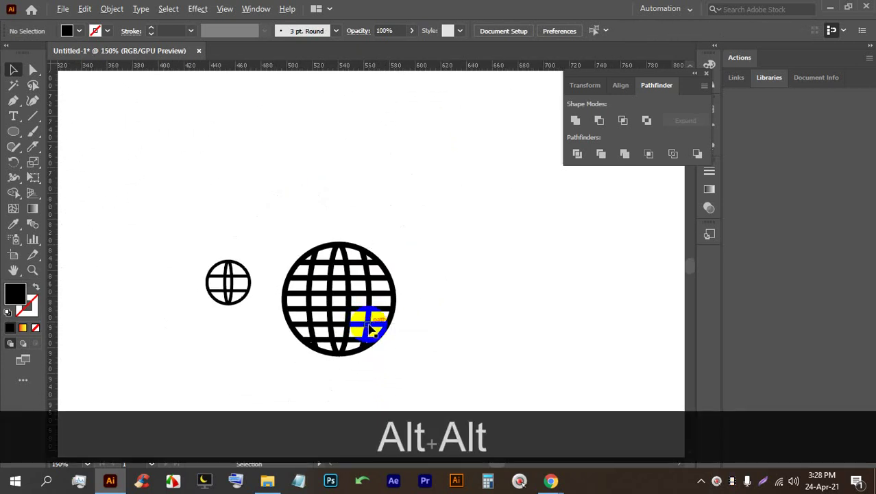
drag(312, 218, 243, 180)
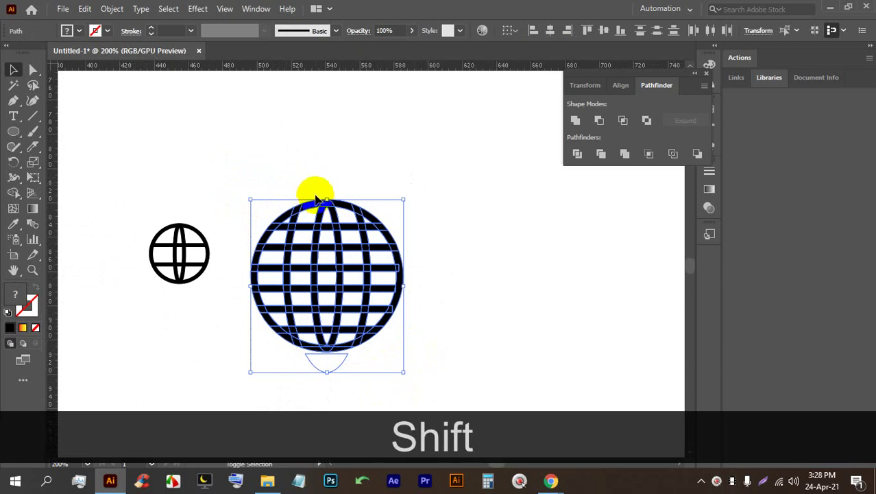
drag(397, 380, 303, 342)
key(BackSpace)
drag(460, 377, 263, 188)
drag(328, 200, 323, 320)
key(ctrl+z)
click(447, 329)
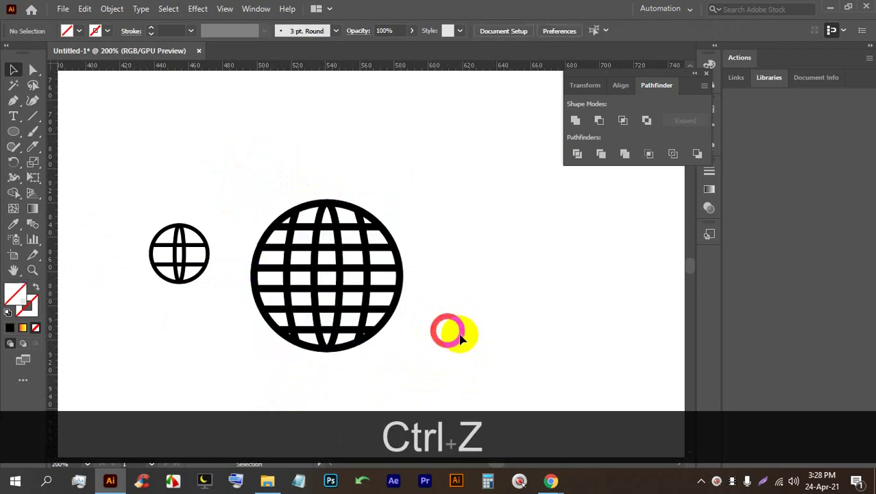
Step: Group all pieces of the large globe and move it up beside the speech-bubble icon
scroll(331, 268, up, 1)
scroll(341, 271, up, 2)
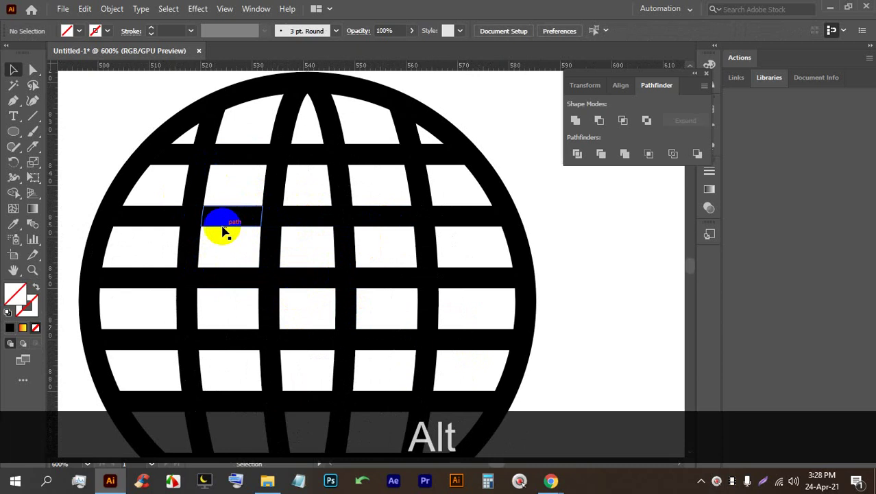
scroll(221, 232, down, 1)
scroll(216, 230, down, 2)
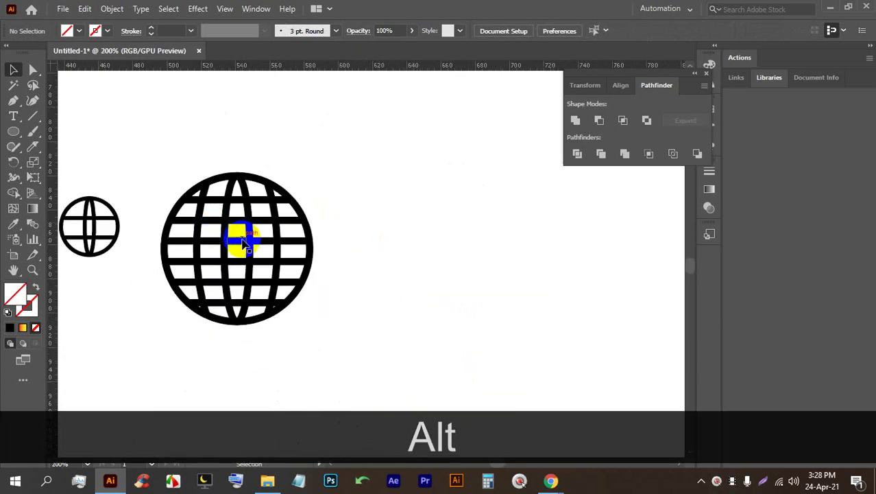
scroll(242, 242, down, 2)
drag(373, 309, 219, 194)
key(ctrl)
key(ctrl+g)
scroll(315, 289, down, 3)
drag(289, 268, 297, 128)
Step: Delete the small globe icon left below the large globe
scroll(298, 110, up, 3)
scroll(295, 137, down, 2)
click(241, 361)
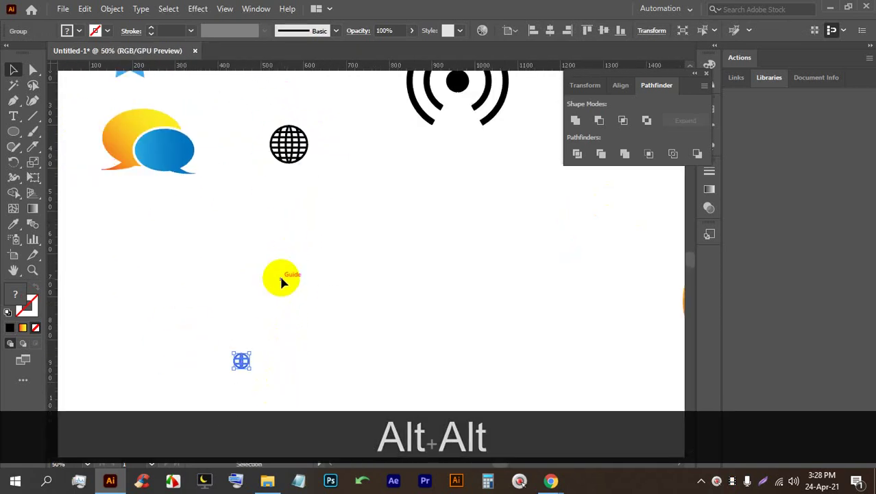
key(BackSpace)
scroll(315, 160, up, 4)
drag(239, 133, 285, 188)
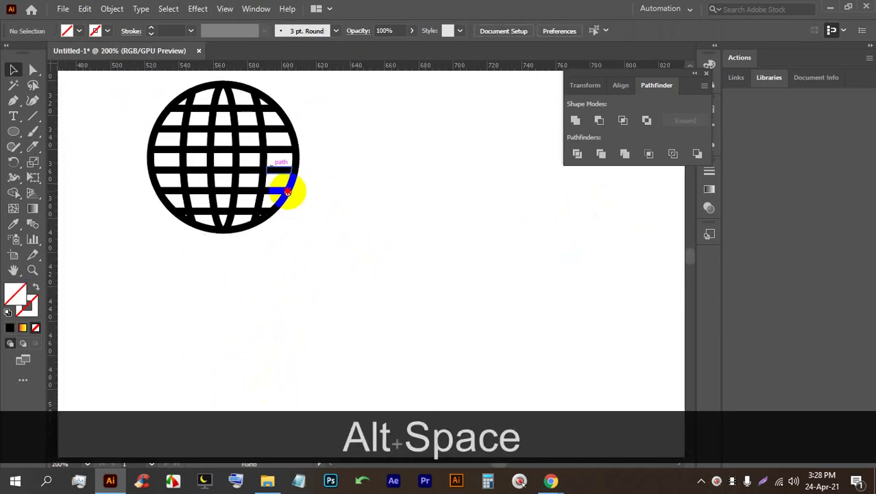
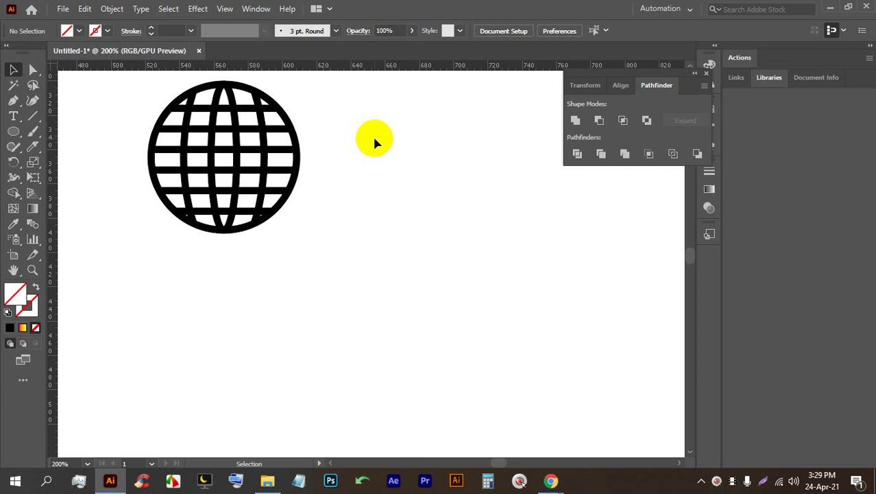
ctrl+alt+click(221, 153)
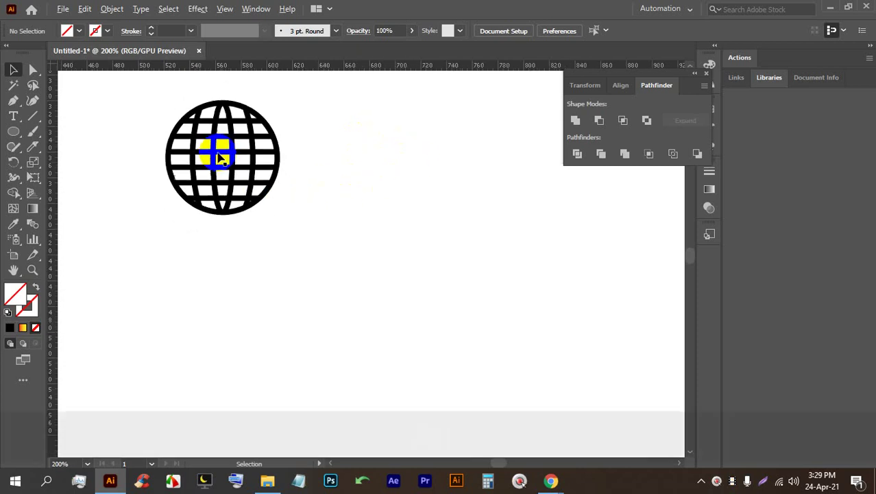
ctrl+alt+click(334, 225)
click(13, 100)
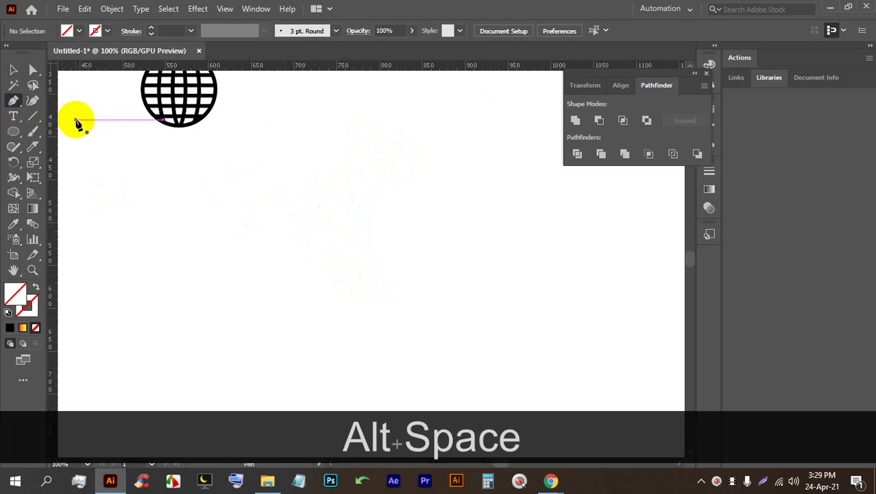
click(163, 87)
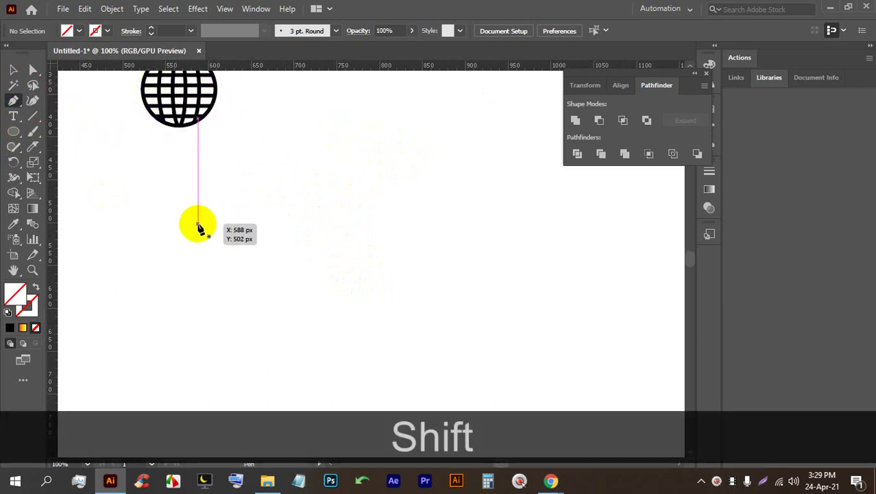
click(262, 191)
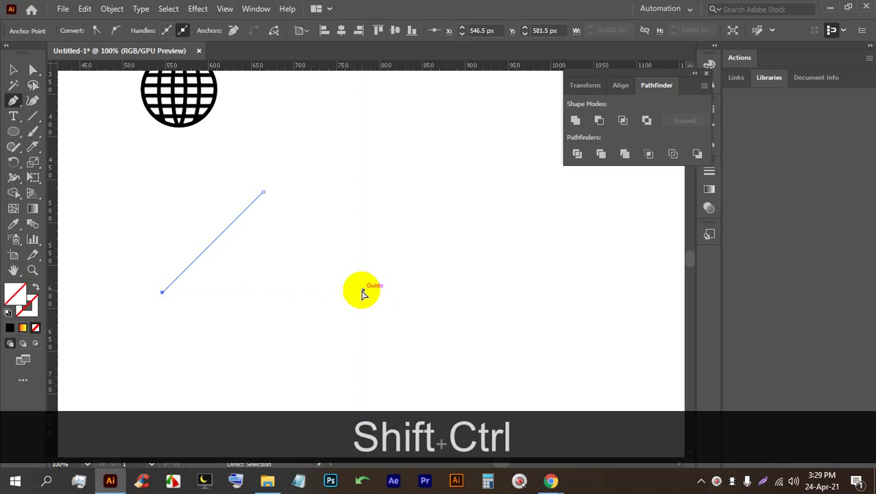
key(ctrl+z)
key(ctrl+z)
Step: Draw an upright triangle about 200 px wide in the empty area below the globe with the Polygon tool
click(13, 132)
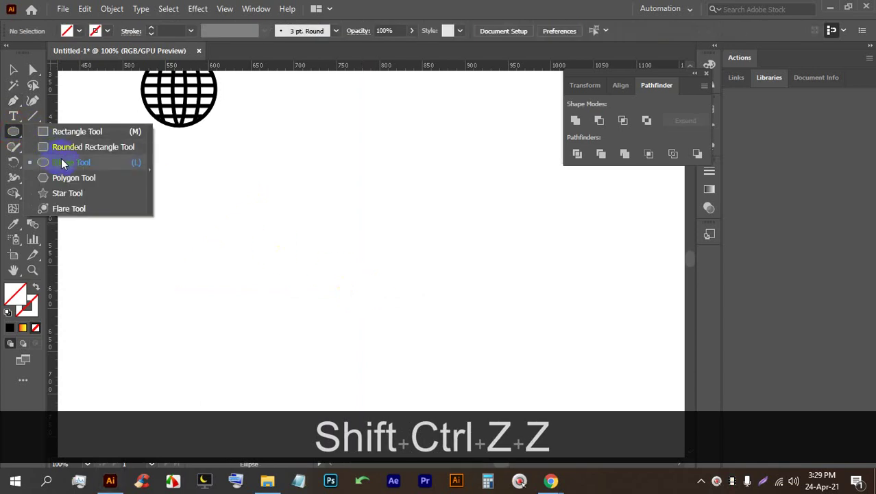
click(69, 178)
drag(341, 234, 253, 282)
Step: Flatten the triangle by moving its apex straight down about 87 px
click(32, 71)
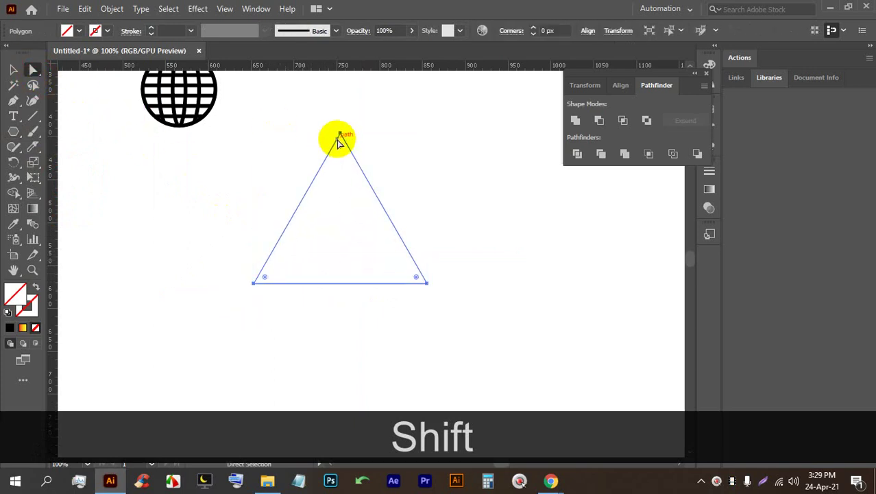
click(340, 134)
drag(341, 136, 336, 207)
key(shift)
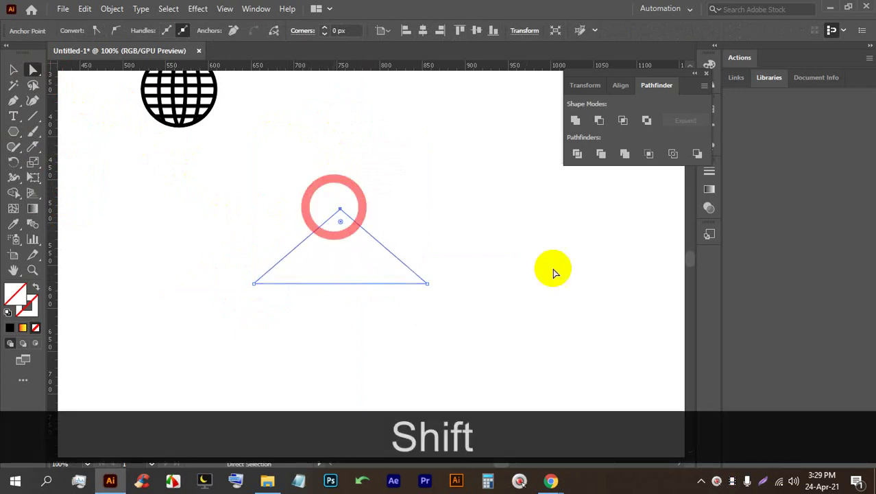
click(15, 86)
click(390, 199)
Step: Fill the flattened triangle with black
click(17, 71)
drag(209, 159, 395, 314)
click(78, 31)
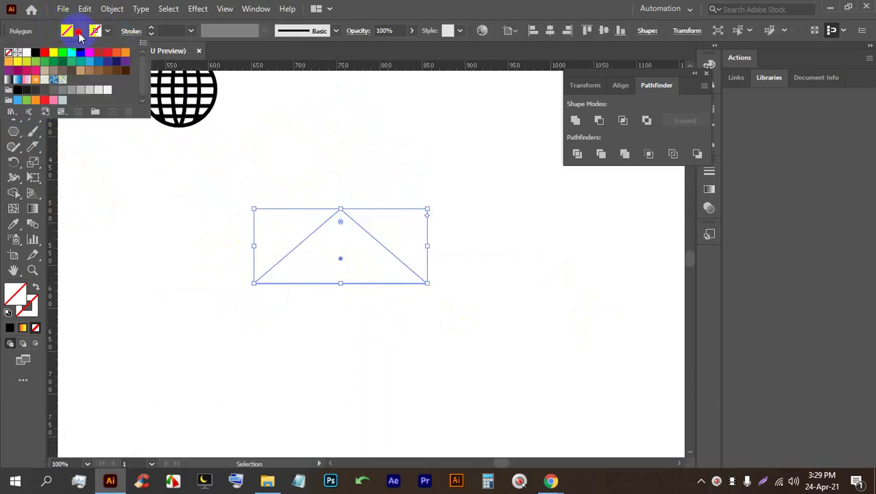
click(17, 89)
click(342, 172)
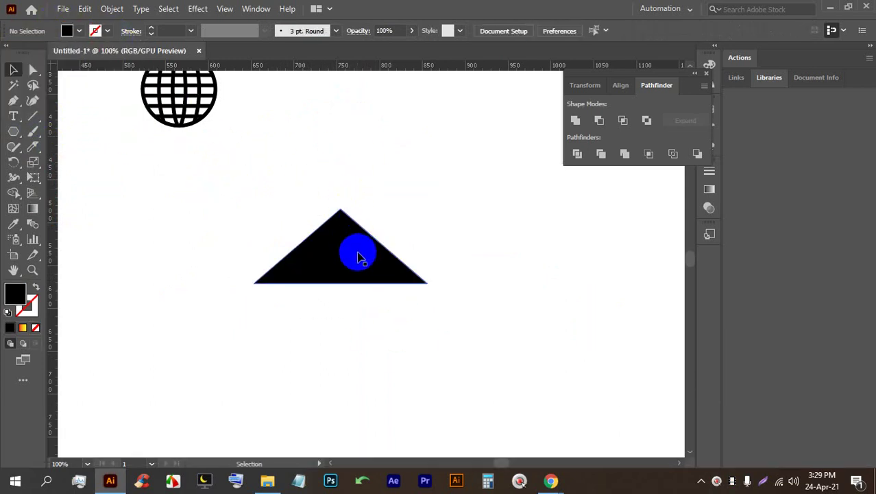
Step: Remove the triangle's fill and give it a black stroke
click(355, 252)
click(78, 31)
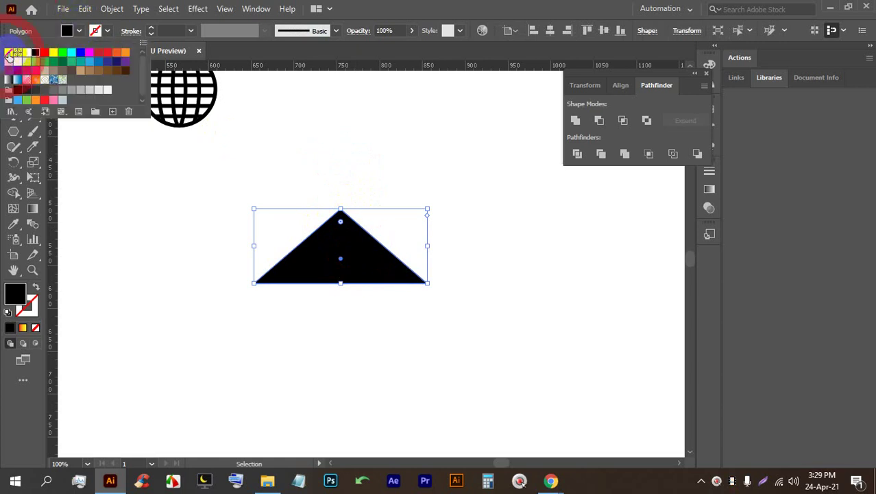
click(8, 52)
click(107, 31)
click(107, 31)
click(33, 53)
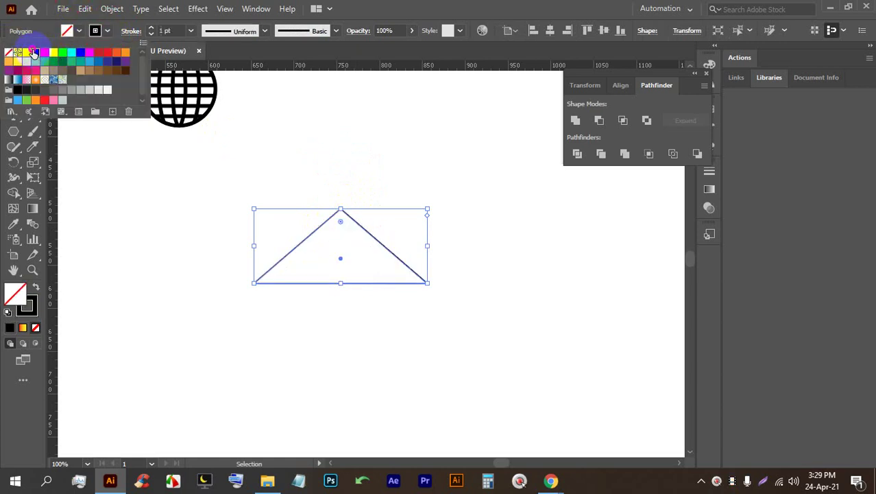
Step: Set the triangle's stroke weight to 8 pt
click(150, 28)
click(151, 28)
click(151, 27)
click(151, 27)
click(151, 28)
click(150, 28)
click(151, 27)
click(151, 27)
click(399, 350)
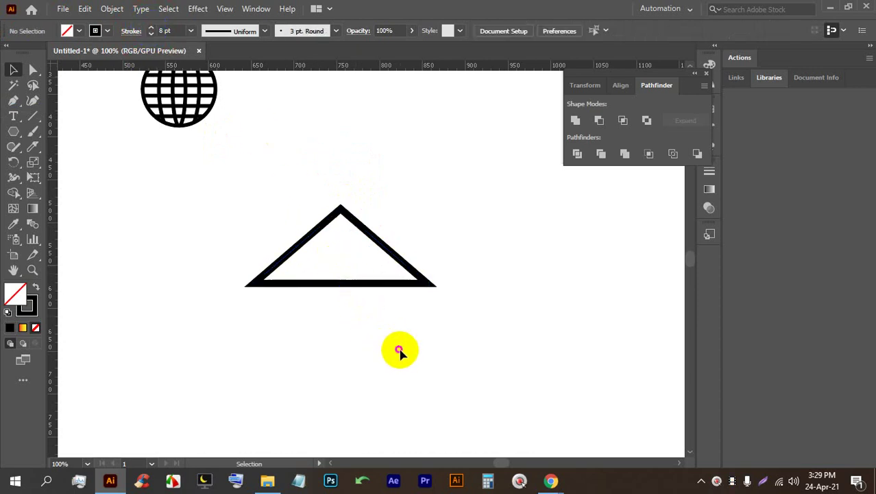
Step: Duplicate the triangle to the right so the neighbouring base corners meet, and align both triangles vertically
drag(371, 288, 444, 282)
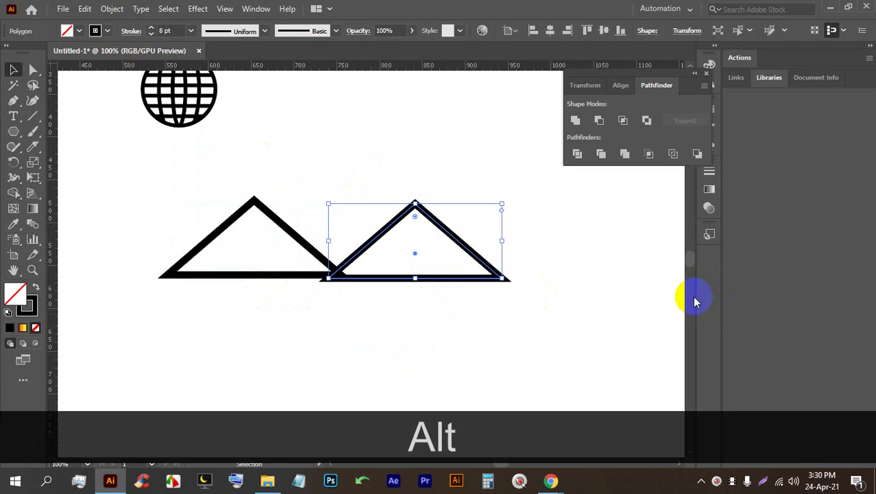
drag(456, 282, 462, 278)
drag(512, 342, 341, 171)
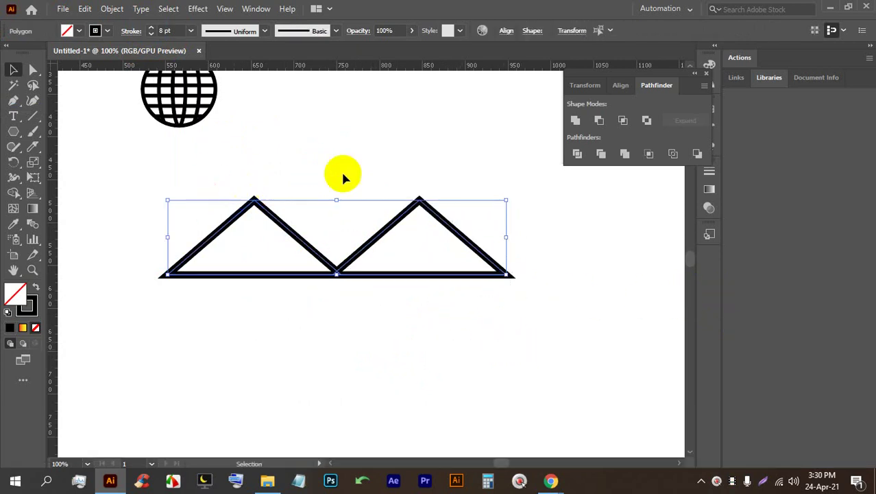
click(506, 31)
click(482, 69)
click(484, 385)
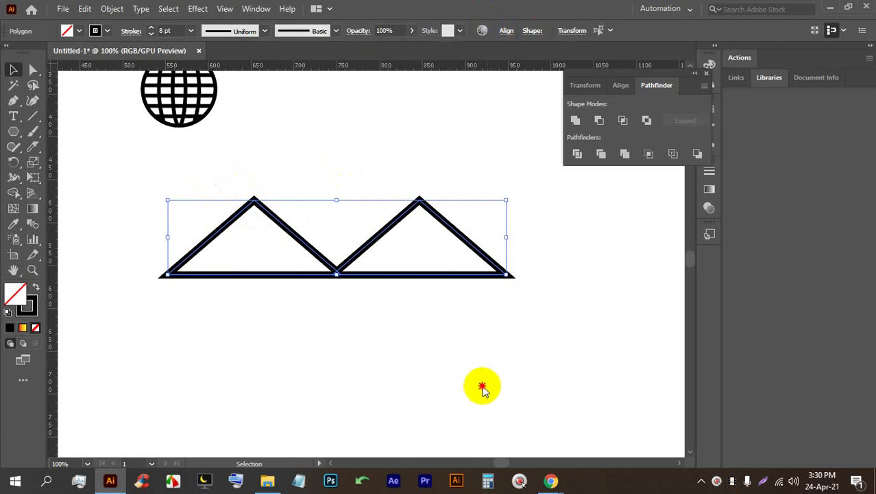
Step: Nudge the second triangle horizontally until its stroked base corner overlaps the first triangle's base corner
click(420, 335)
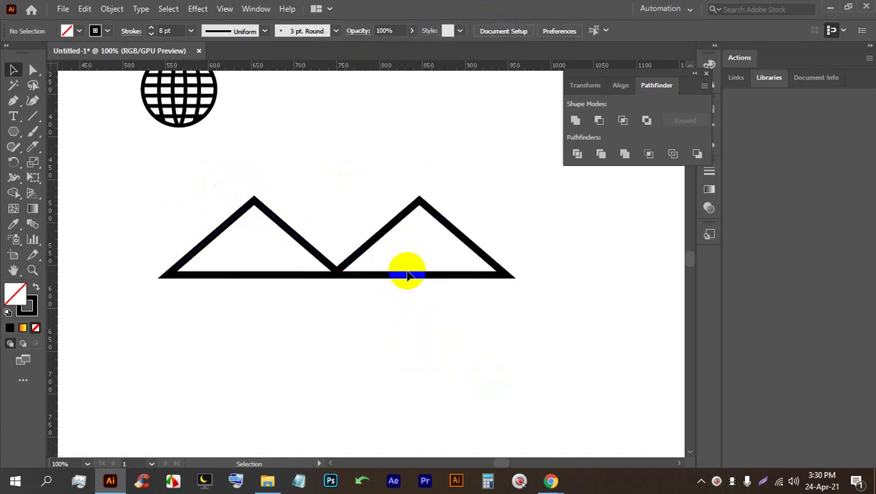
click(408, 275)
key(Right)
key(Right)
key(Right)
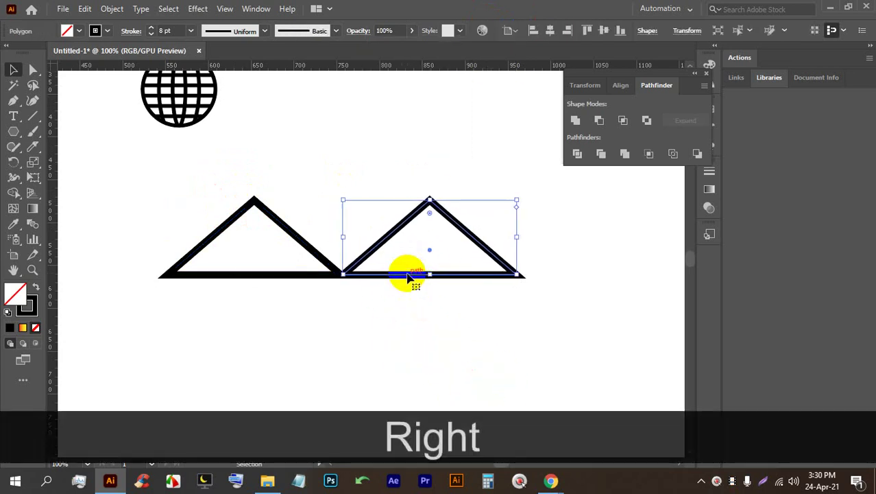
click(407, 275)
key(Right)
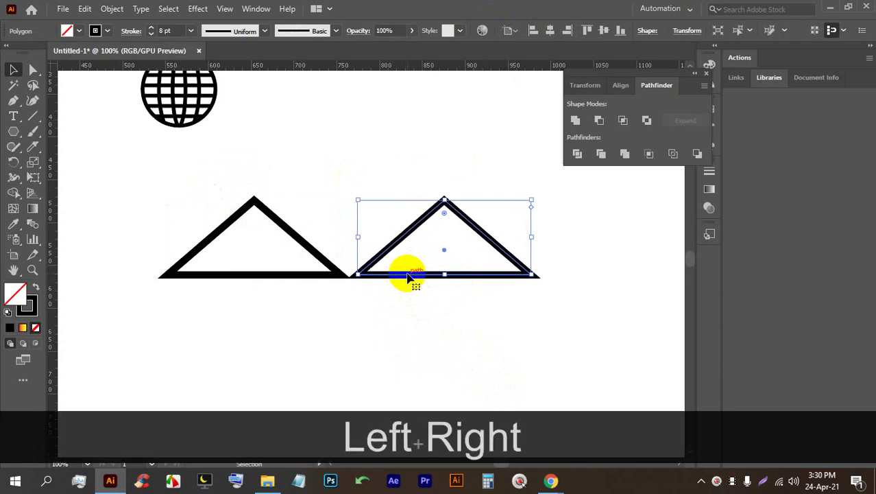
key(Right)
key(Right)
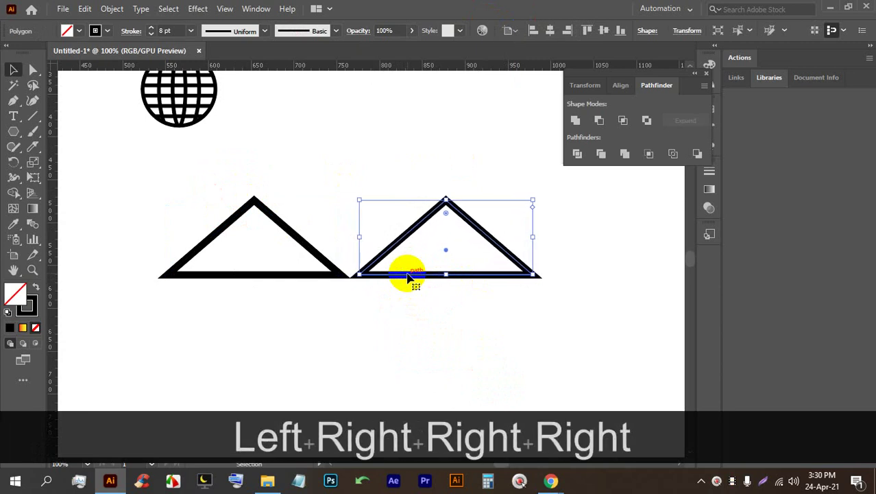
key(Left)
key(Left)
key(Left)
key(Left)
key(Left)
key(Left)
key(Left)
key(Left)
key(Left)
key(Left)
key(Left)
key(Left)
key(Left)
key(Left)
key(Left)
key(Left)
key(Left)
key(Left)
key(Left)
key(Left)
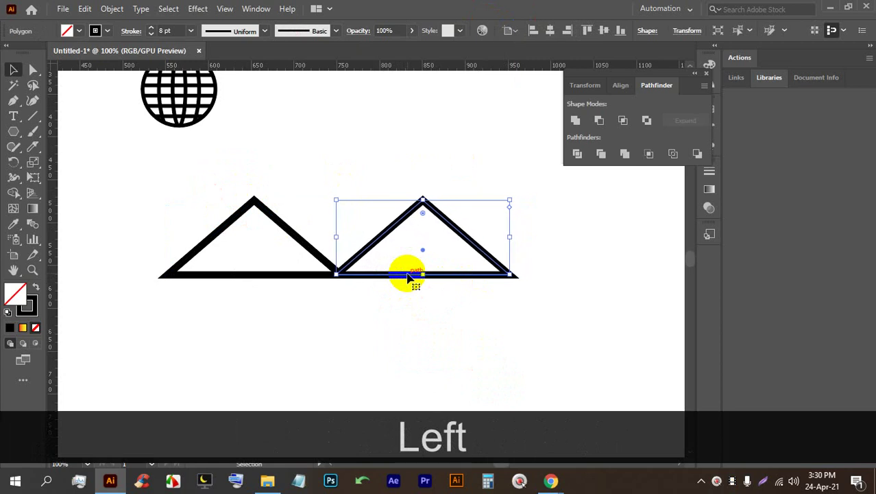
click(380, 318)
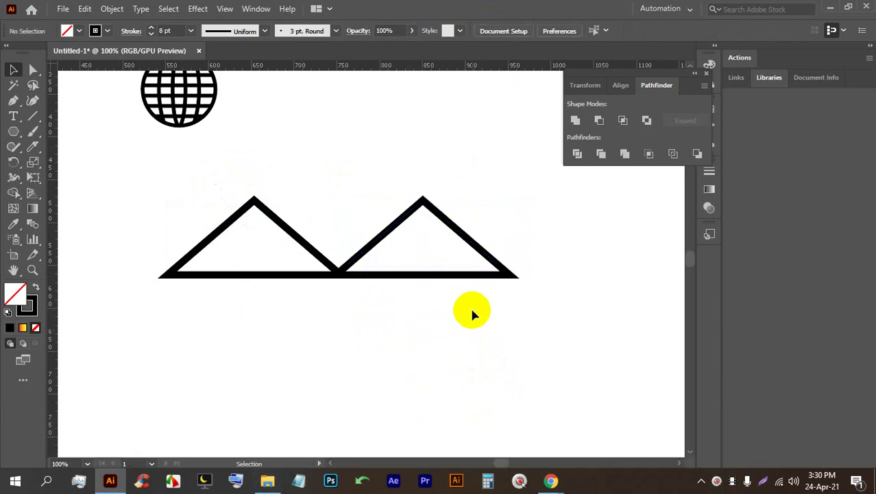
scroll(385, 281, up, 2)
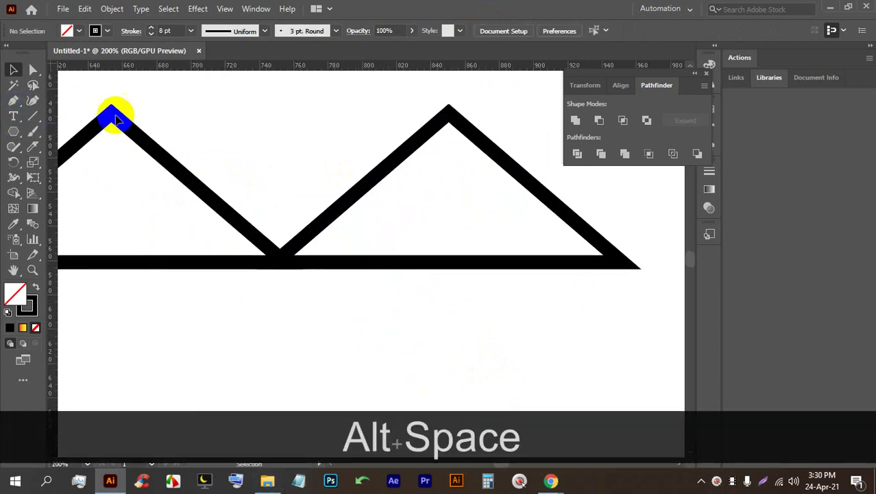
click(150, 143)
click(13, 100)
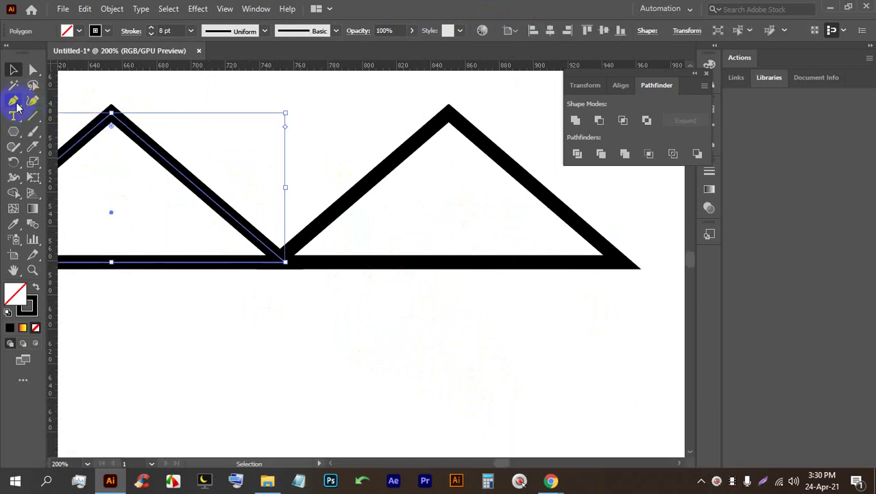
click(285, 263)
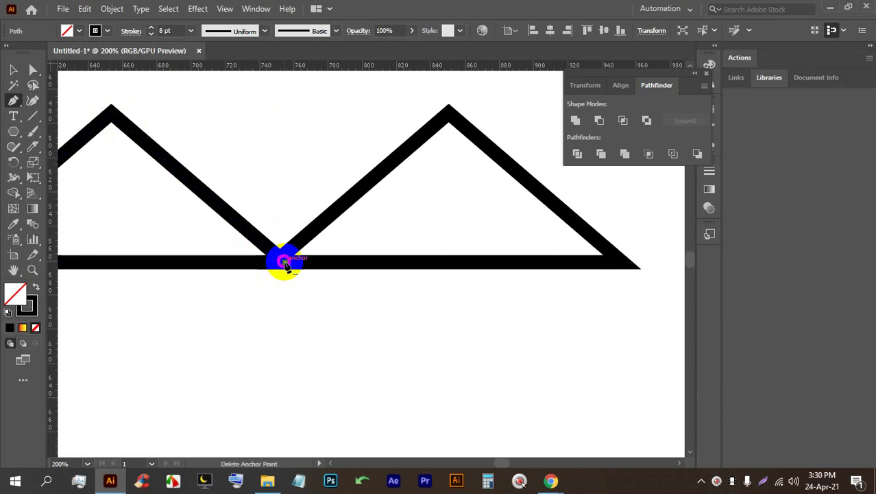
shift+click(283, 264)
key(ctrl+shift+z)
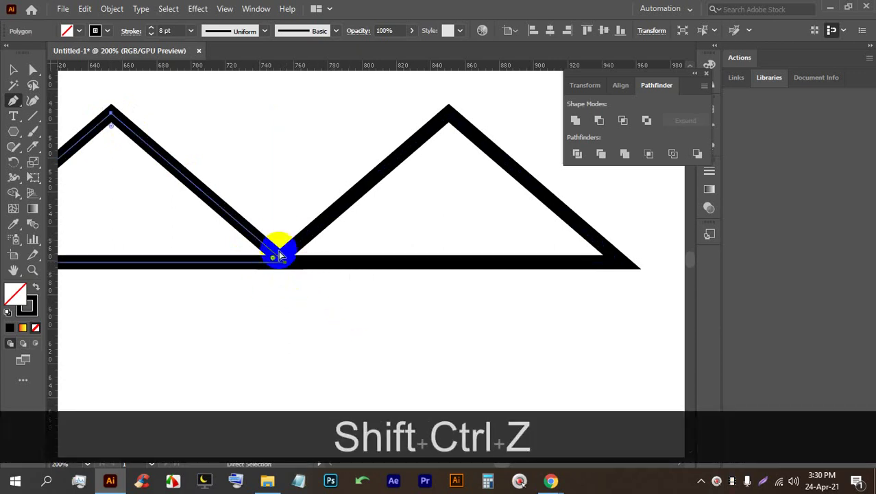
click(112, 115)
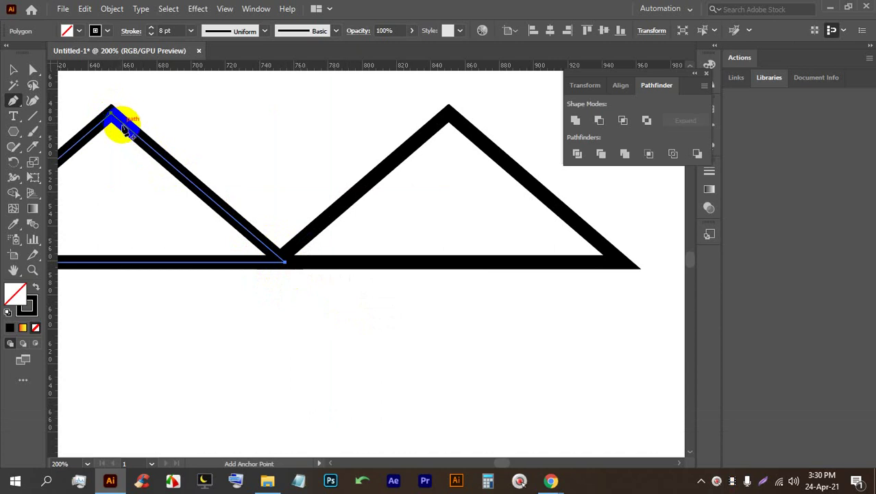
click(124, 126)
click(278, 257)
key(shift)
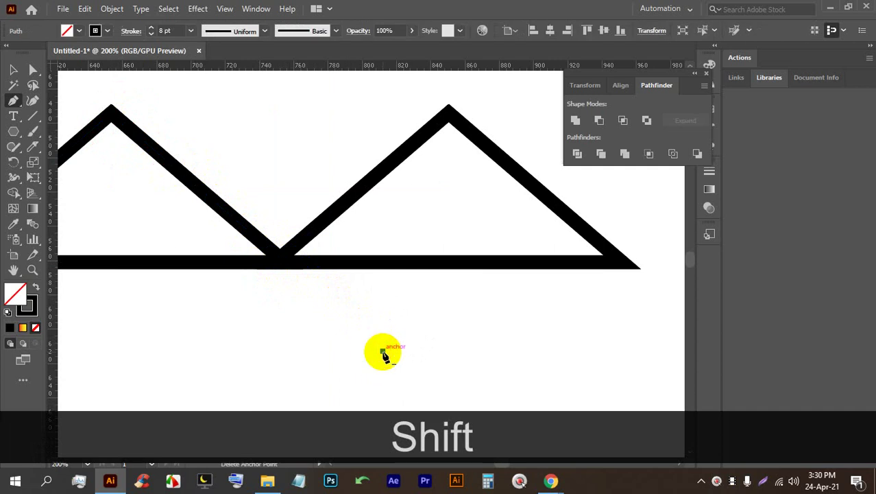
key(ctrl+z)
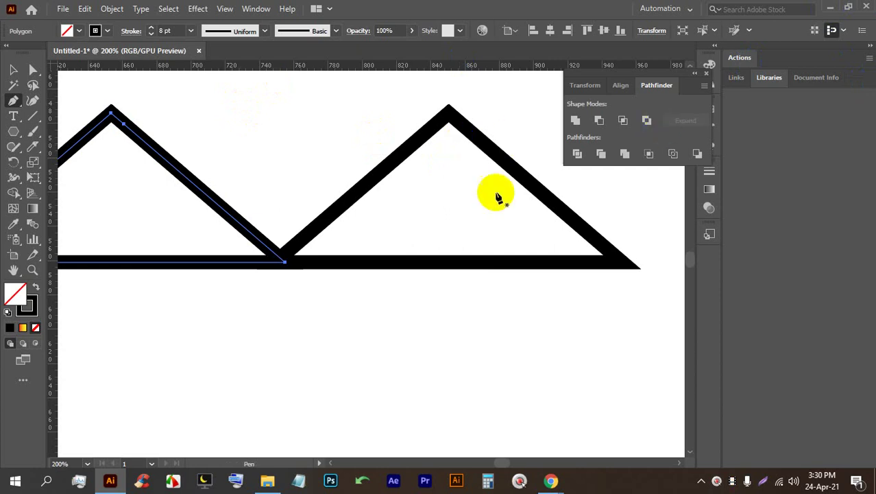
Step: Draw a straight diagonal line about 245 px long from the first triangle's apex along its inner side, extending below the base
scroll(242, 205, down, 1)
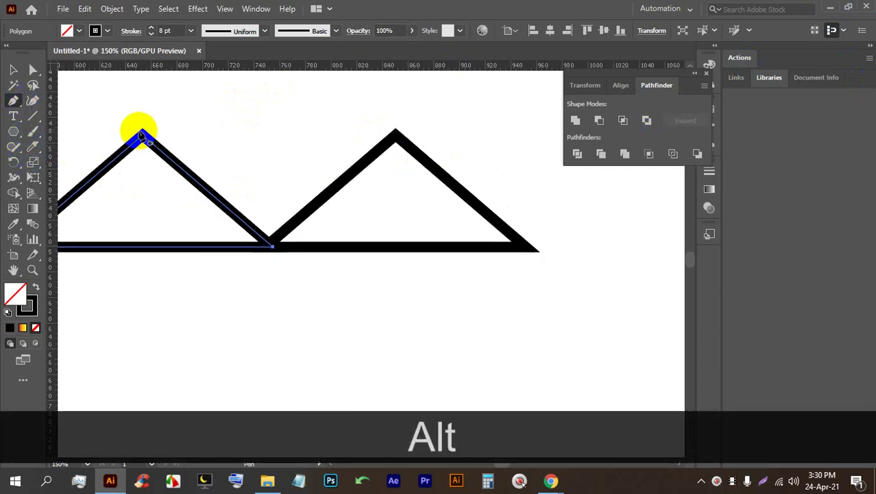
drag(137, 130, 374, 337)
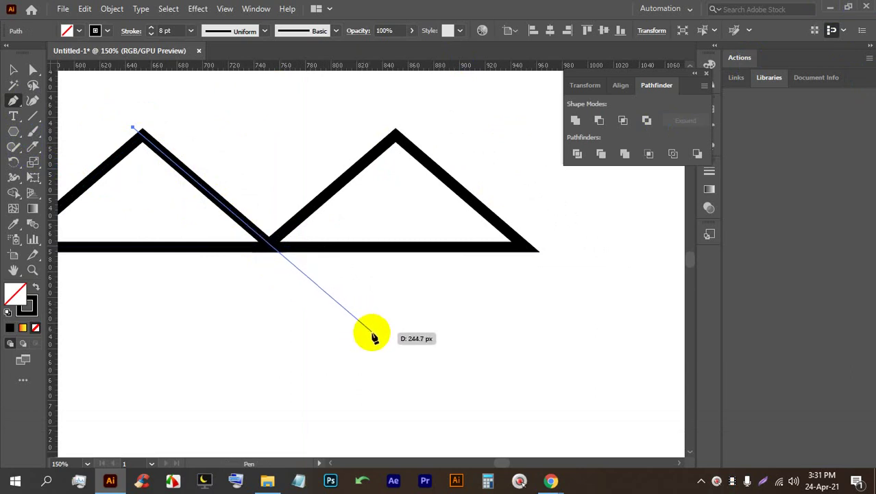
click(374, 337)
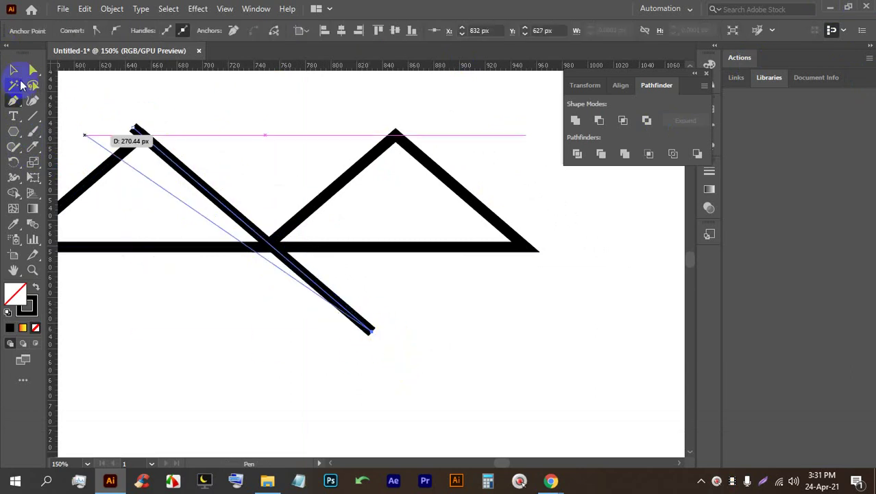
click(14, 70)
click(142, 167)
scroll(143, 167, up, 3)
drag(156, 149, 214, 159)
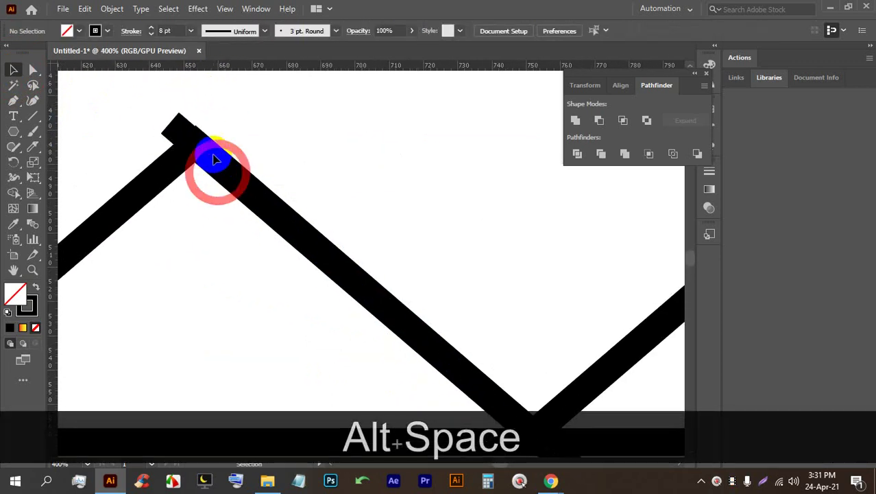
scroll(172, 121, up, 2)
scroll(165, 109, down, 5)
drag(156, 99, 343, 213)
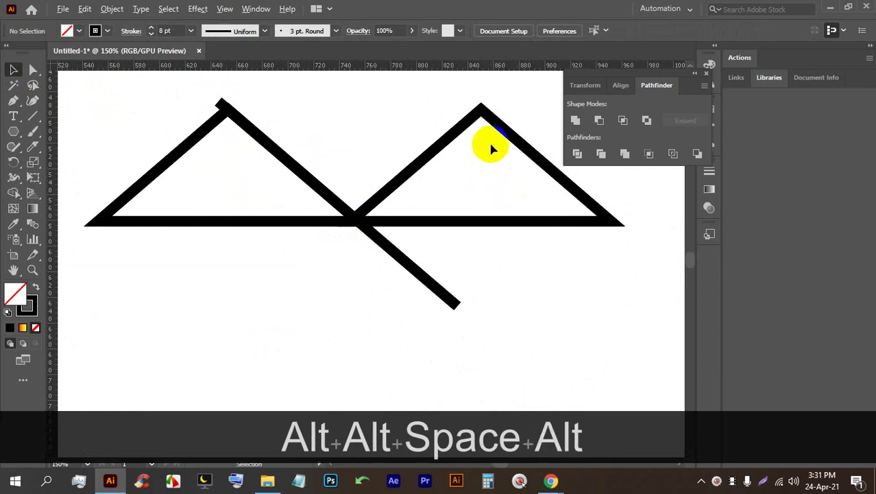
scroll(491, 149, down, 1)
click(475, 127)
click(13, 101)
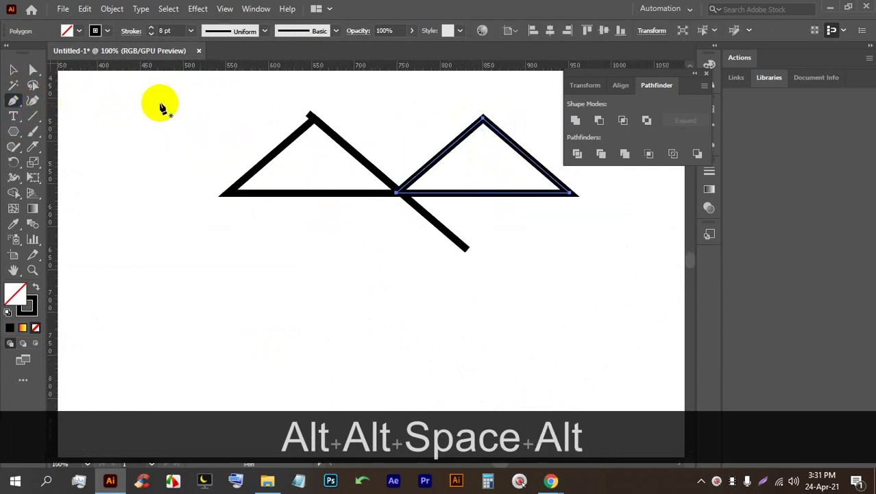
click(487, 117)
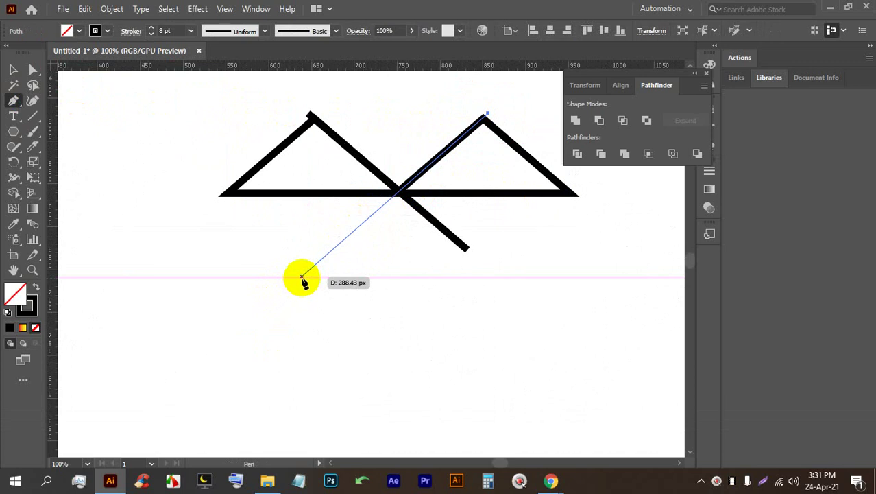
key(ctrl+z)
click(13, 69)
click(333, 309)
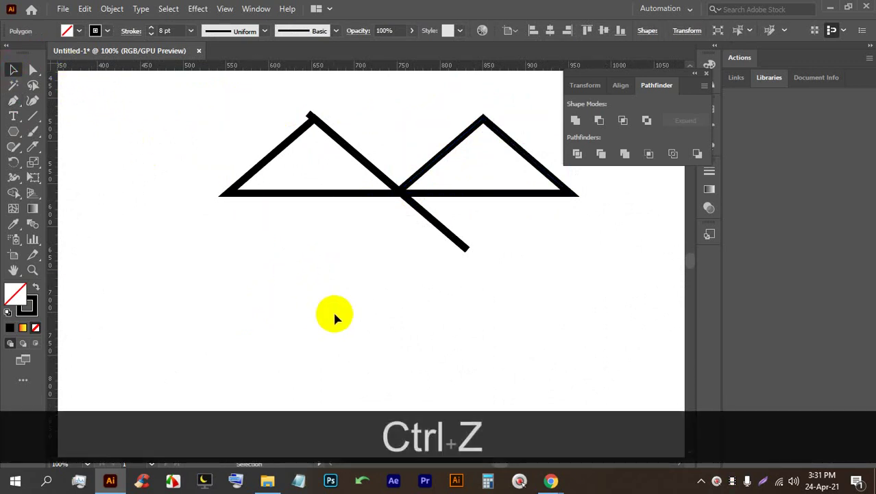
Step: Create a mirrored copy of the diagonal line by reflecting it across the horizontal axis
click(458, 244)
right_click(455, 237)
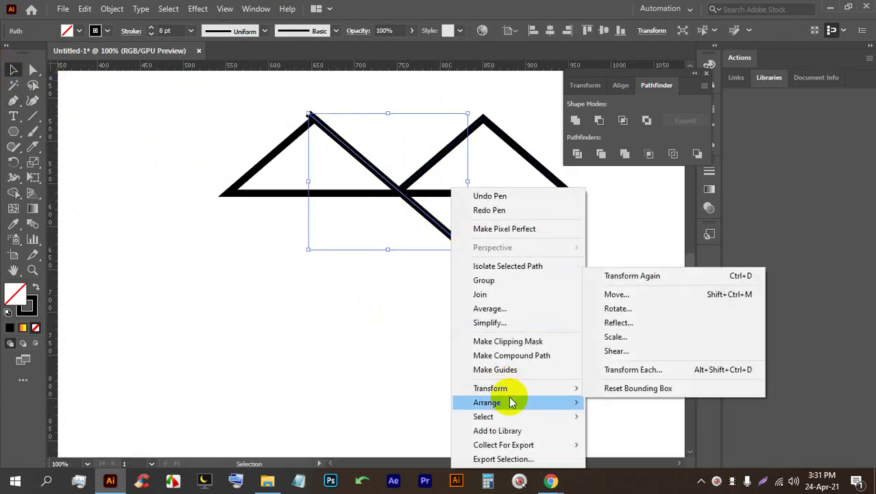
mouse_move(516, 388)
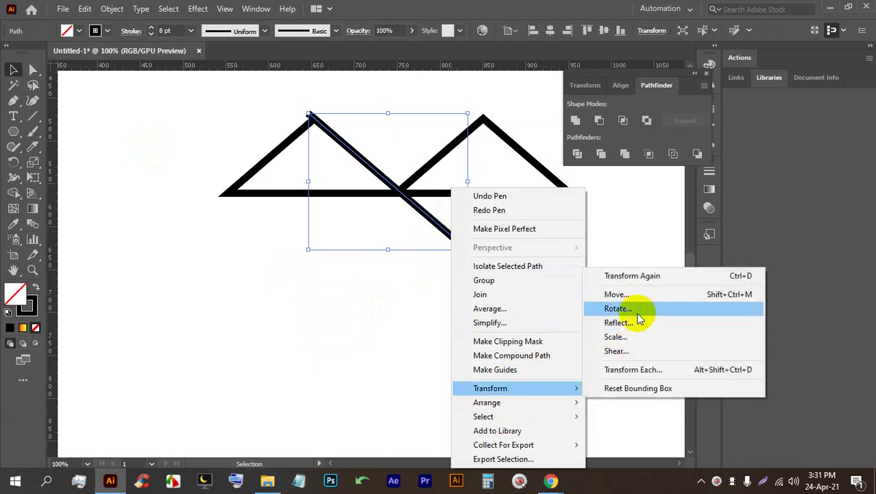
click(638, 323)
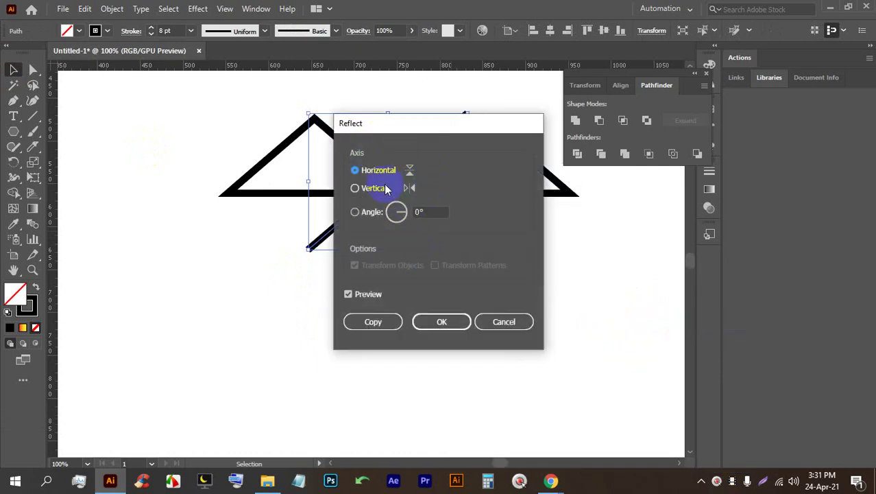
drag(404, 134, 525, 137)
click(494, 332)
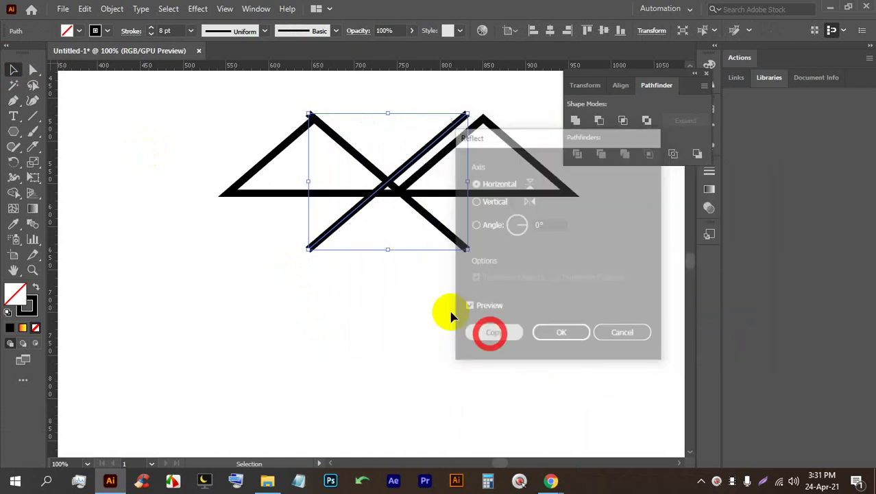
click(12, 69)
click(283, 405)
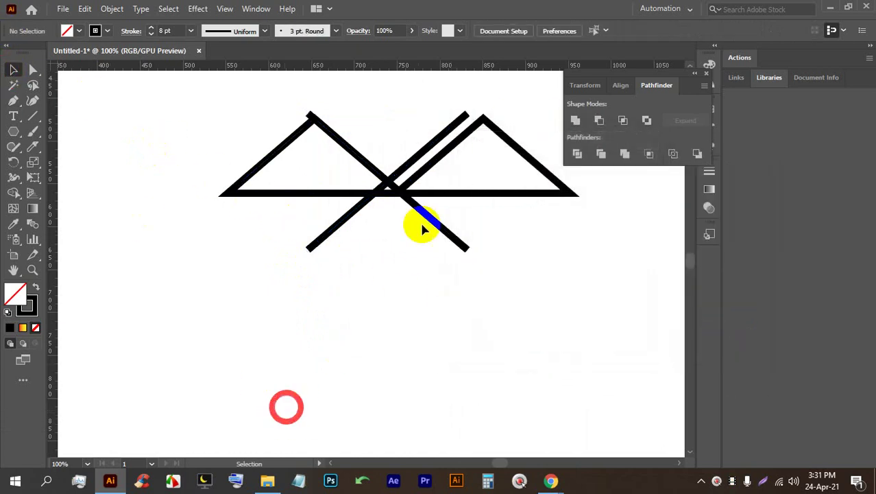
Step: Move the mirrored line onto the second triangle's inner side so that it starts at that triangle's apex
click(424, 152)
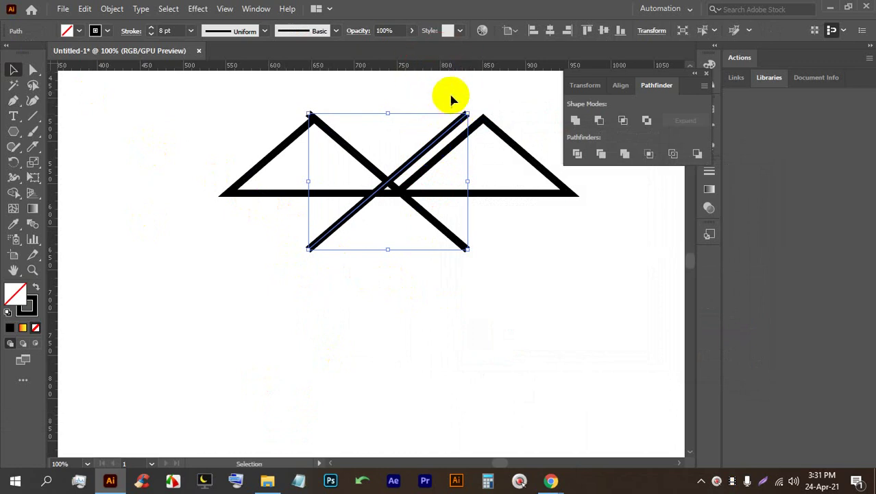
click(453, 111)
drag(458, 122, 478, 128)
scroll(480, 124, up, 6)
scroll(463, 134, down, 9)
scroll(466, 148, up, 4)
Step: Shift the original diagonal line along the first triangle's inner side so its upper end meets the apex without protruding
drag(579, 195, 274, 147)
scroll(285, 153, up, 3)
drag(300, 176, 317, 195)
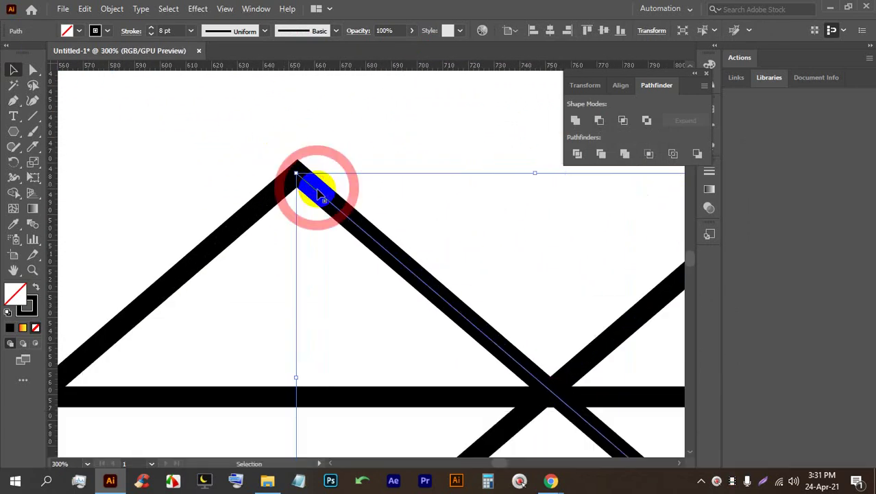
scroll(158, 86, down, 4)
drag(275, 261, 298, 297)
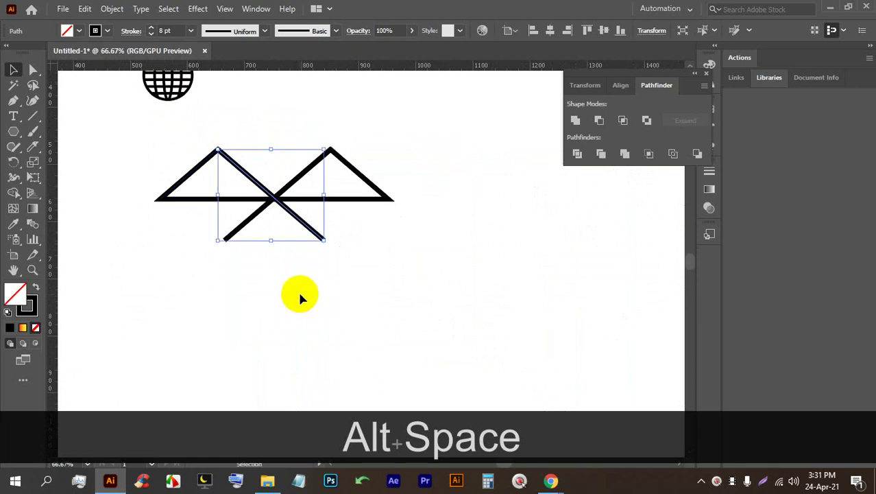
click(338, 295)
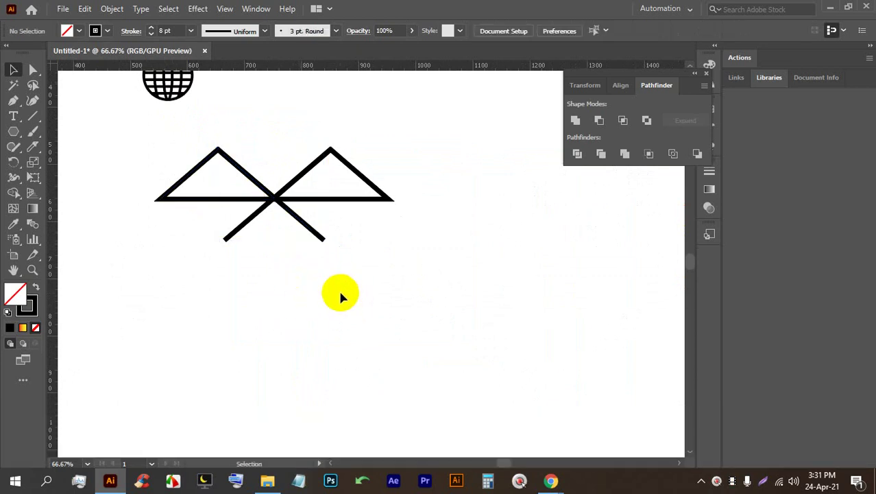
Step: Set the stroke weight of both triangles and both diagonal lines to 11 pt
drag(394, 265, 155, 168)
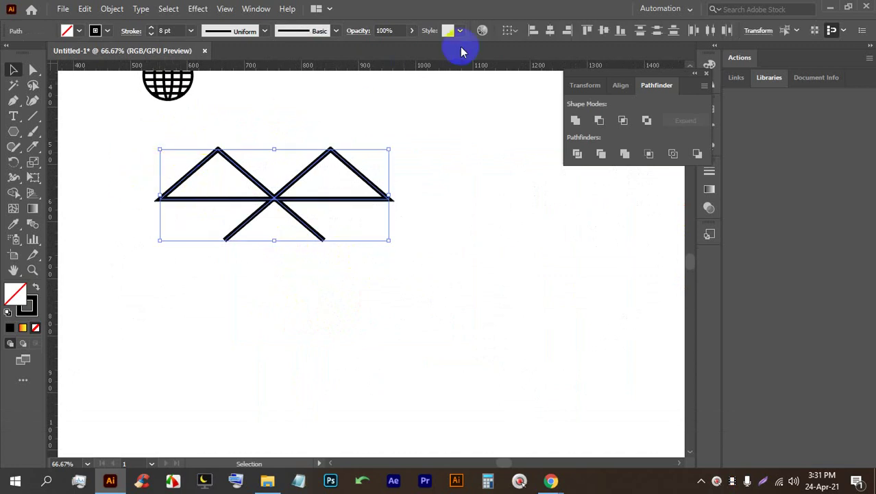
click(151, 28)
click(151, 29)
click(151, 28)
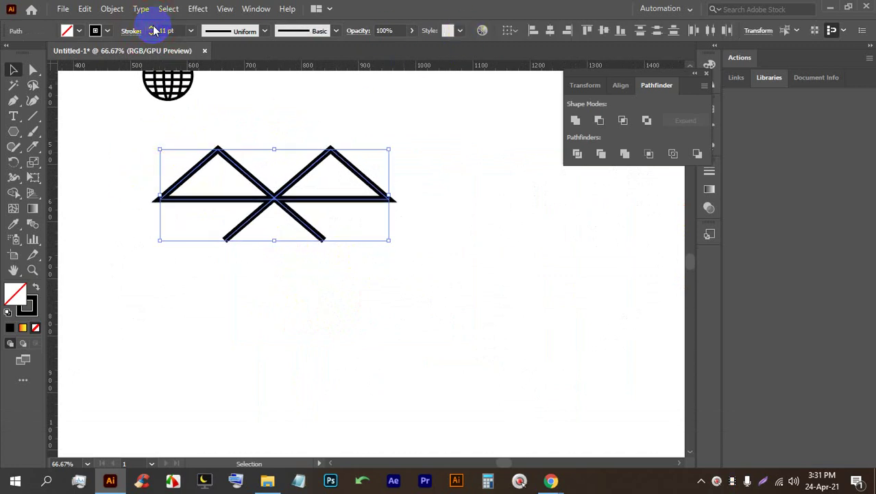
Step: Draw a small square above the crossing point, between the two triangle peaks
key(space)
drag(289, 119, 290, 131)
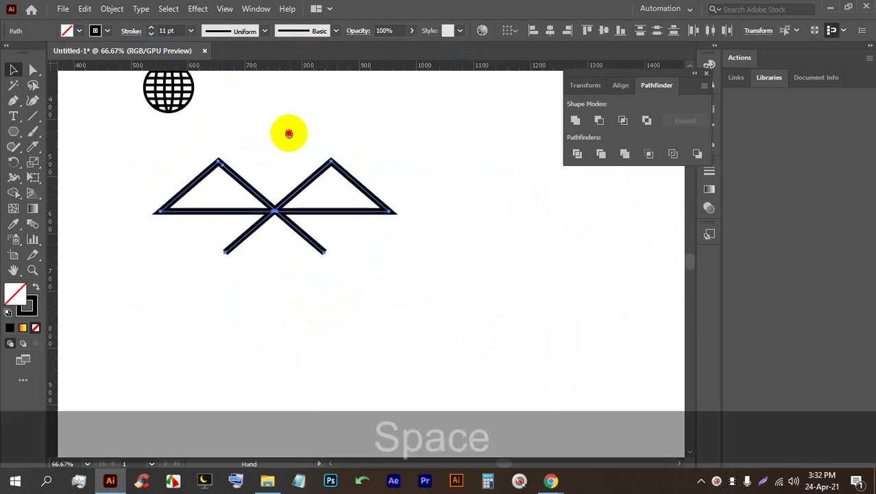
drag(15, 131, 62, 131)
drag(260, 140, 277, 157)
Step: Fill the small square above the crossing point with black and remove its stroke
click(79, 30)
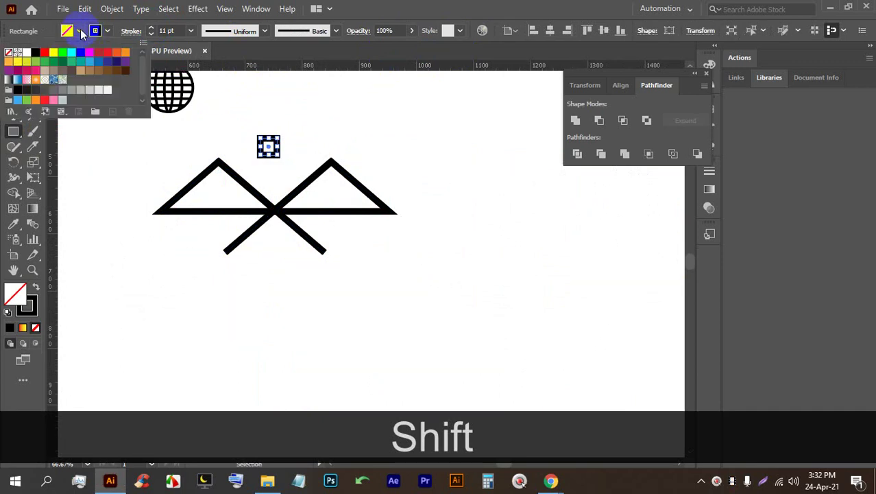
click(34, 52)
click(105, 33)
click(107, 30)
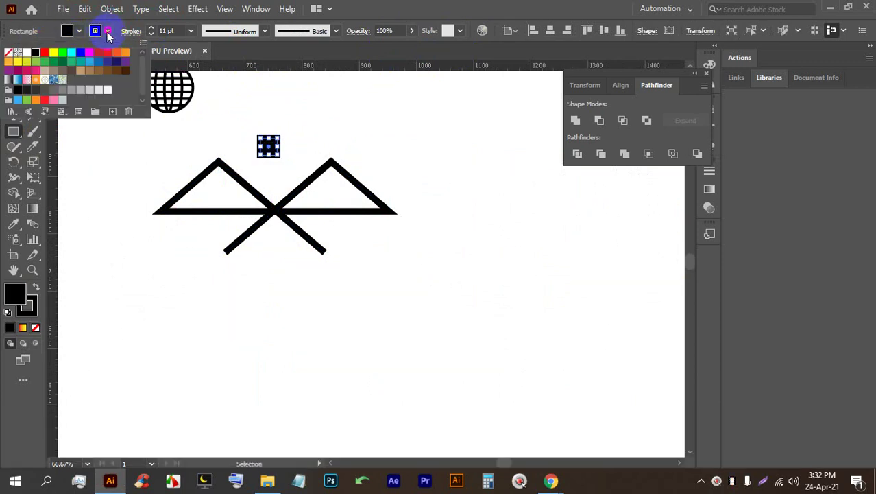
click(9, 53)
click(292, 102)
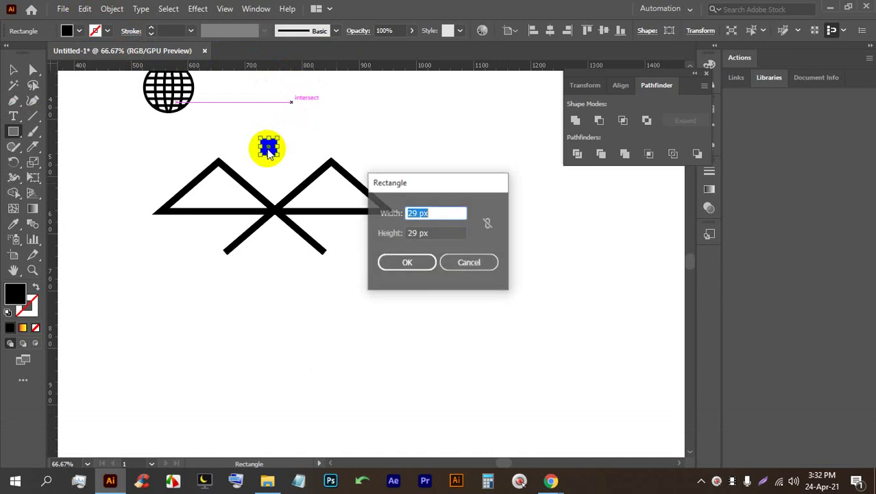
click(460, 262)
Step: Rotate the small square into a diamond and place a copy of it below the crossing point
click(13, 70)
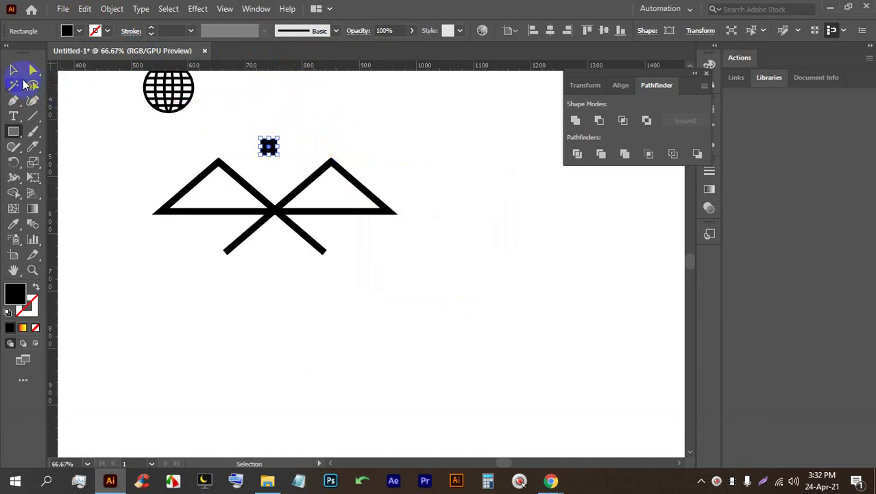
scroll(269, 145, up, 1)
drag(269, 145, 276, 315)
click(268, 171)
Step: Group the two triangles with their crossing diagonal lines, leaving both diamonds out
drag(489, 292, 130, 194)
click(470, 303)
drag(504, 267, 207, 206)
key(ctrl+g)
click(412, 307)
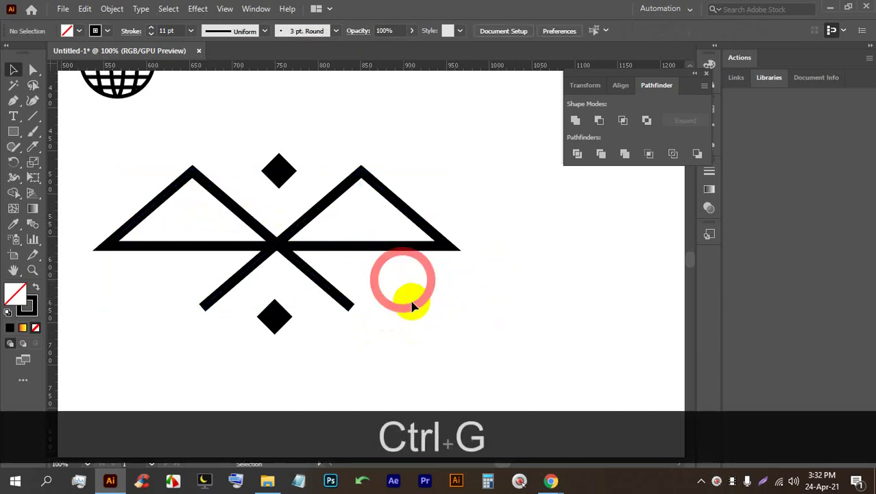
Step: Align the two diamonds horizontally by their centres so one sits directly above the other
click(276, 315)
shift+click(278, 171)
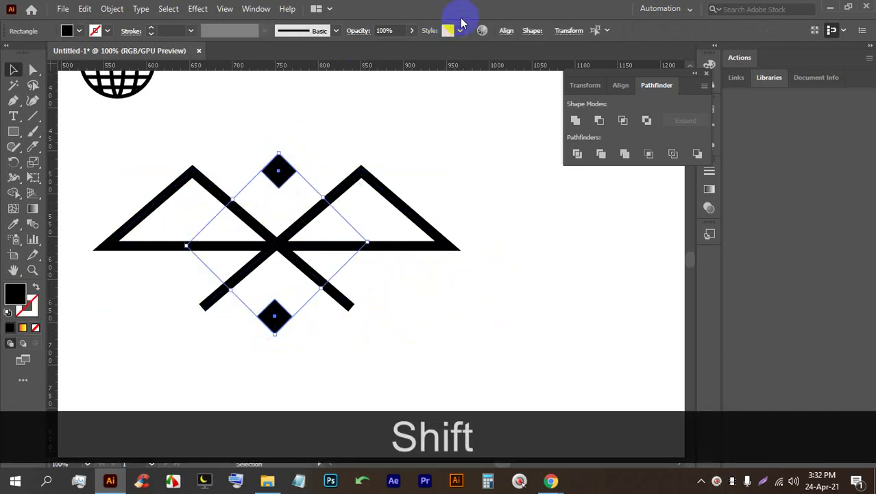
click(504, 31)
click(401, 67)
click(456, 297)
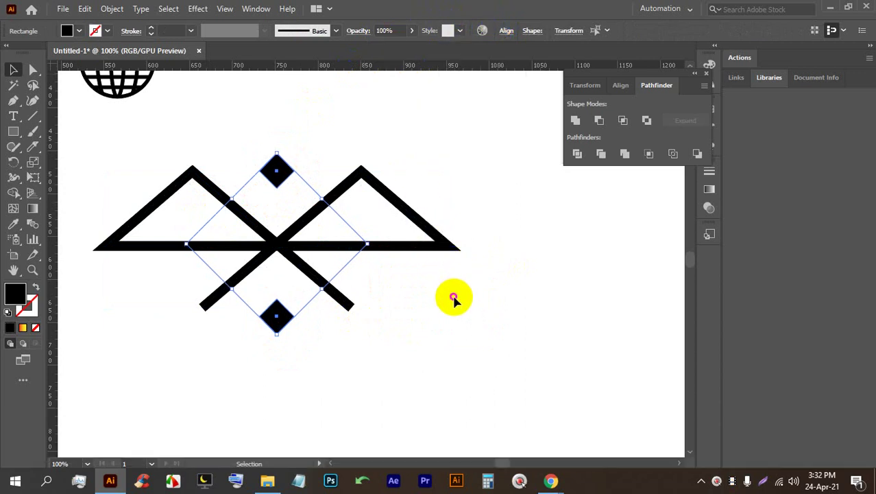
Step: Rotate the triangles, diagonal lines and both diamonds together 90° clockwise into an upright Bluetooth symbol
scroll(275, 240, down, 2)
drag(371, 312, 192, 226)
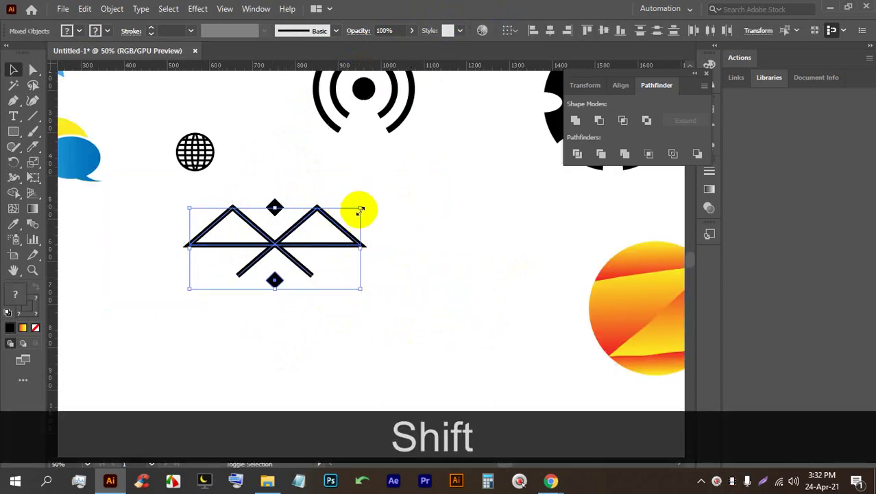
drag(381, 313, 209, 198)
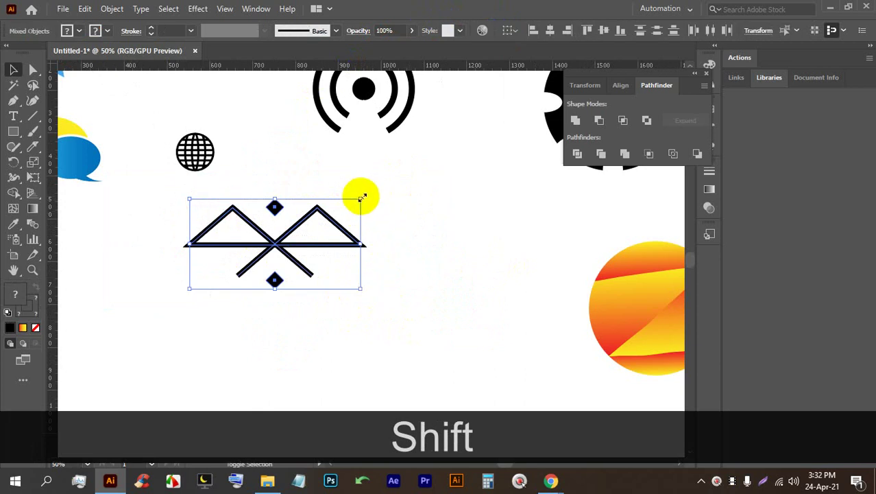
drag(367, 198, 293, 309)
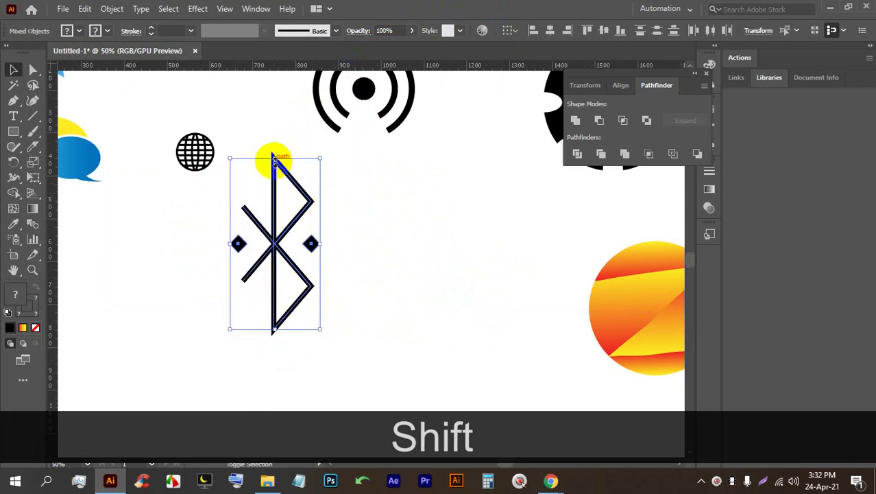
Step: Scale the whole Bluetooth symbol down proportionally to about 250 px tall
drag(273, 158, 265, 197)
drag(263, 207, 255, 231)
drag(275, 269, 278, 201)
click(398, 226)
scroll(295, 192, up, 3)
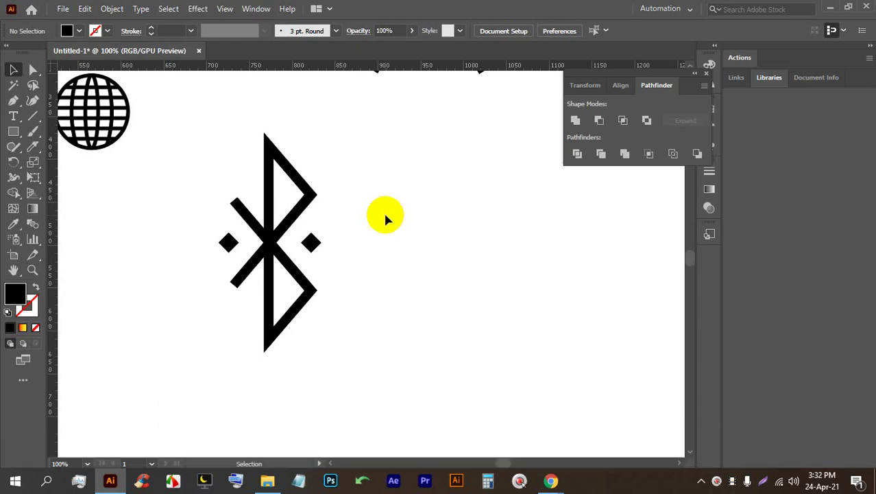
scroll(439, 274, down, 1)
scroll(449, 275, down, 4)
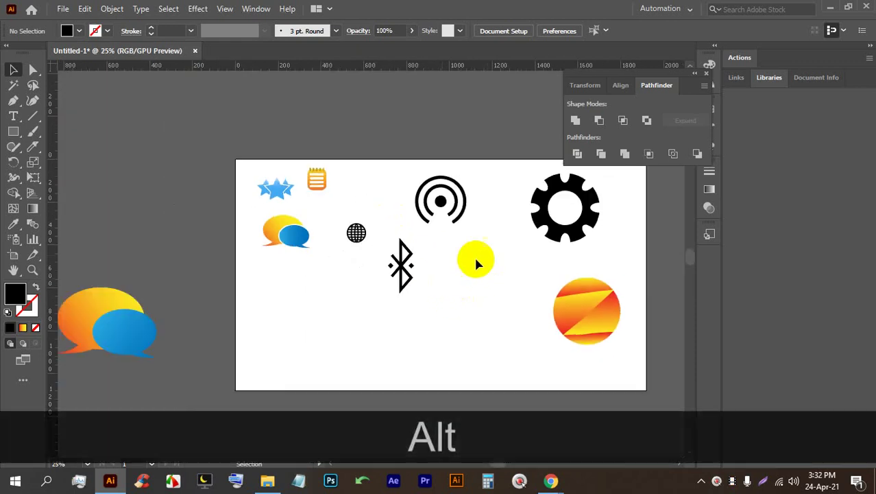
scroll(598, 208, up, 2)
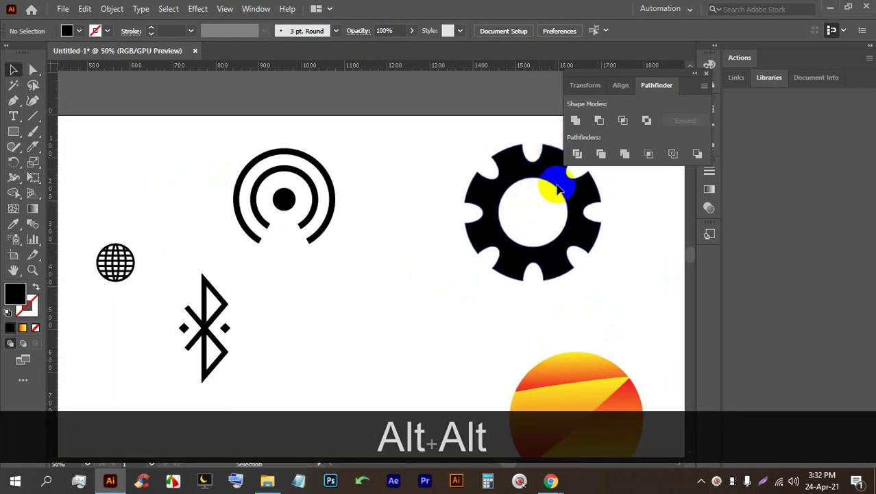
click(498, 206)
click(508, 164)
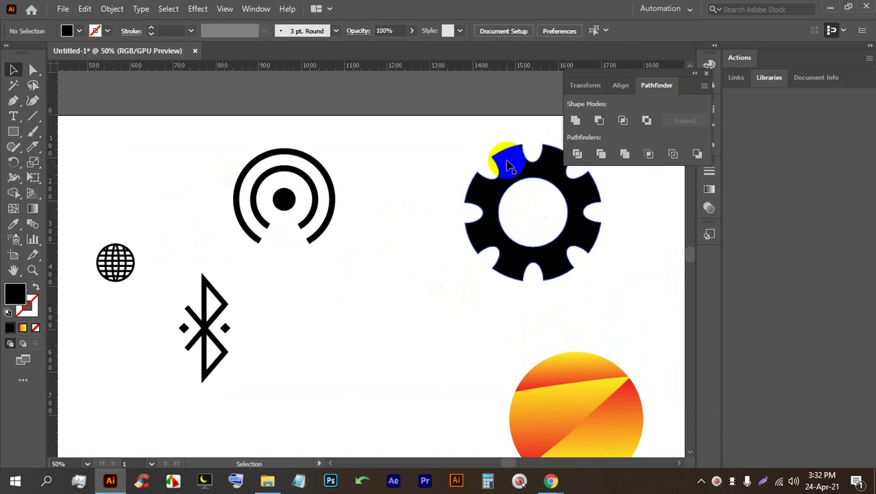
click(382, 132)
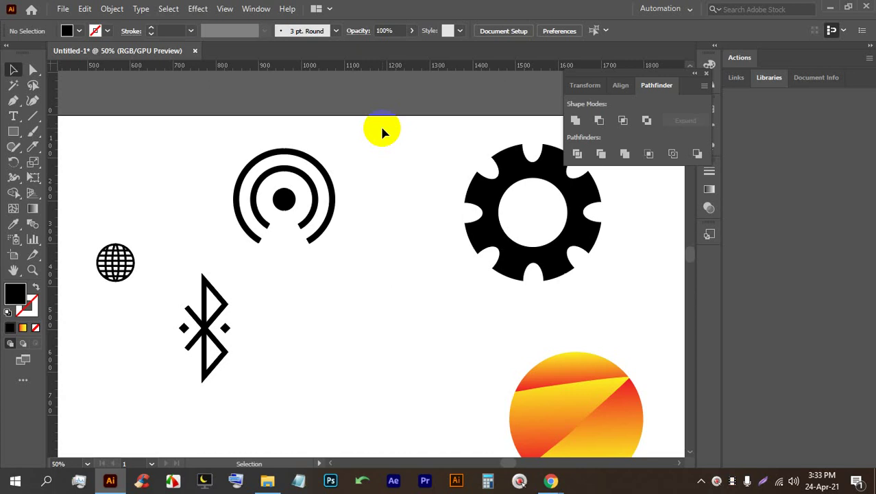
Step: Move the whole Bluetooth symbol so it sits beneath the broadcast icon, clearing the lower part of the artboard
scroll(326, 339, down, 4)
scroll(321, 192, up, 2)
drag(321, 192, 412, 324)
scroll(358, 289, up, 2)
scroll(416, 206, down, 2)
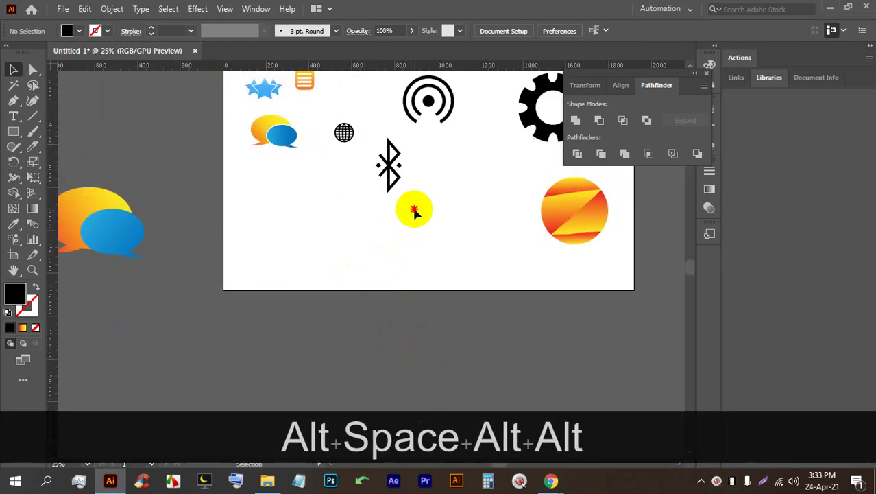
drag(374, 137, 428, 167)
scroll(287, 239, up, 2)
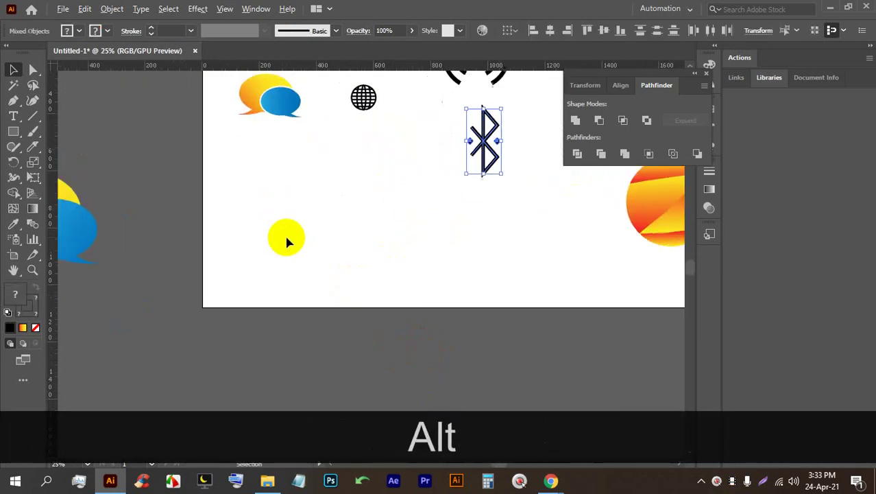
scroll(335, 158, up, 1)
mouse_move(358, 66)
mouse_down()
mouse_move(353, 200)
mouse_move(341, 200)
mouse_move(362, 67)
mouse_up()
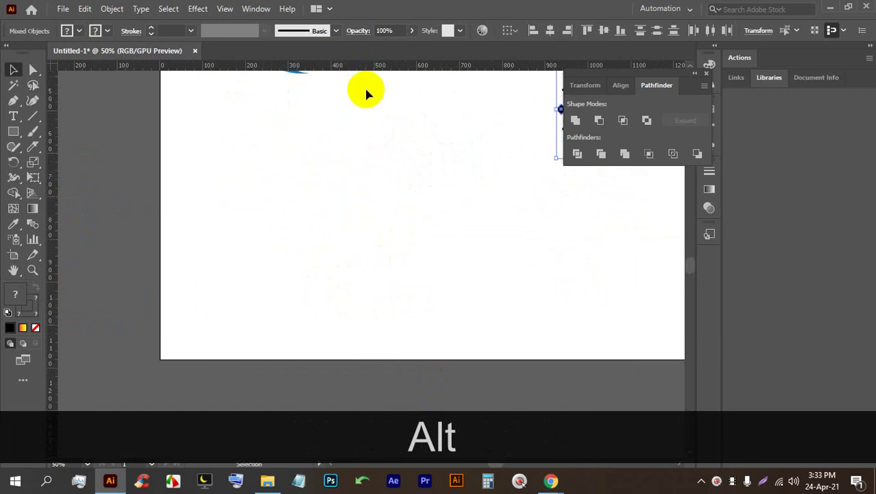
right_click(339, 137)
click(287, 150)
right_click(429, 147)
right_click(403, 139)
click(434, 242)
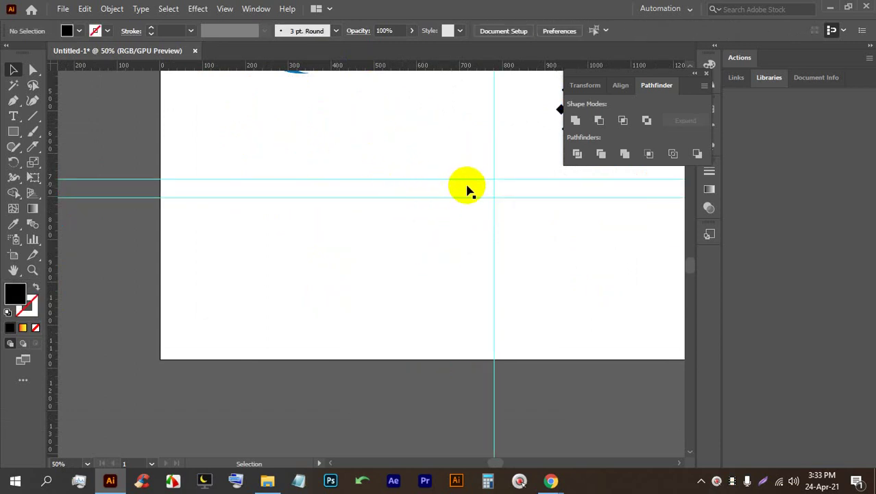
key(ctrl+a)
key(BackSpace)
Step: Place one horizontal and one vertical guide crossing in the empty lower-left area of the artboard
drag(341, 66, 332, 198)
drag(401, 69, 320, 199)
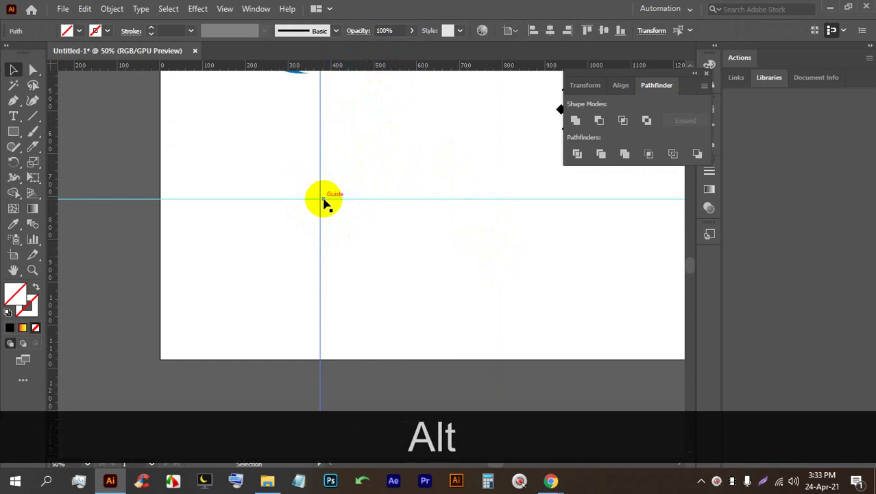
scroll(327, 217, up, 1)
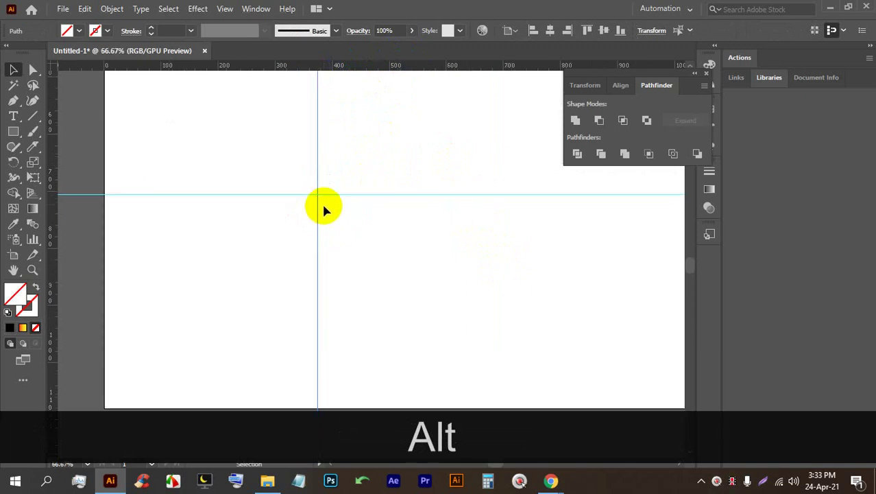
Step: Draw a square about 318 px wide centred on the guide crossing and fill it with black
click(15, 132)
drag(317, 194, 358, 286)
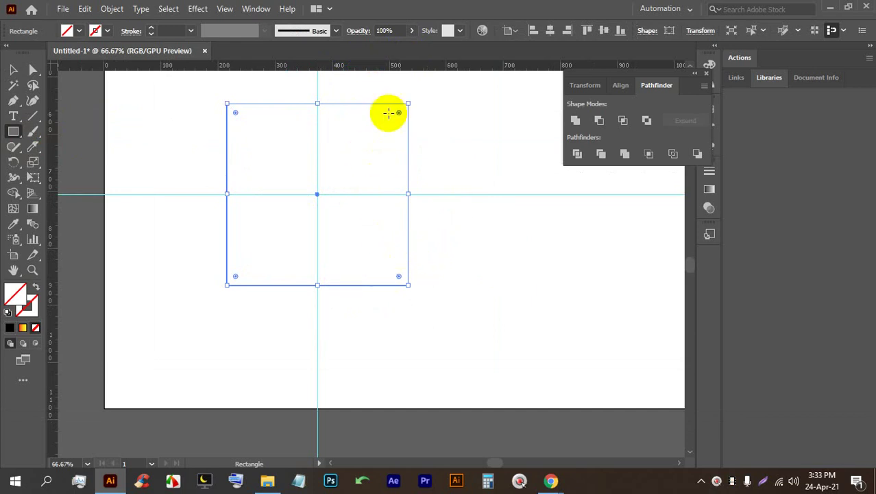
scroll(391, 113, up, 2)
click(78, 32)
click(39, 53)
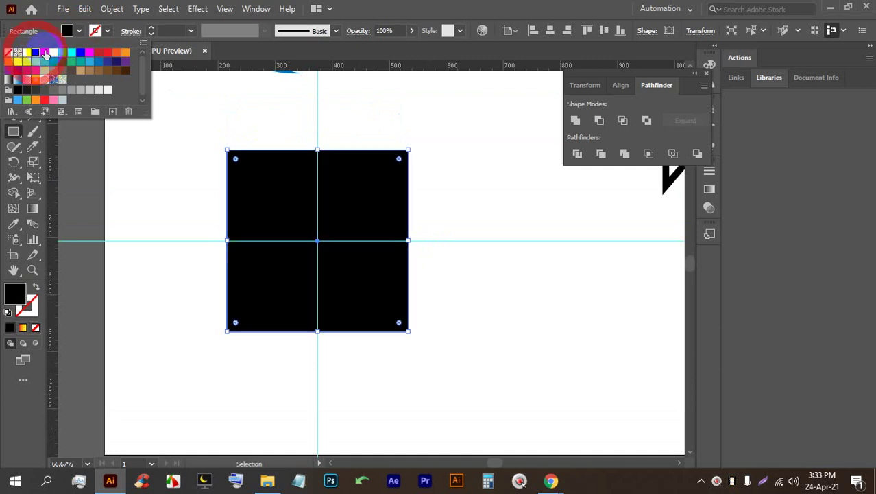
Step: Add anchor points on the square's top and bottom edges where the vertical guide crosses them
key(alt)
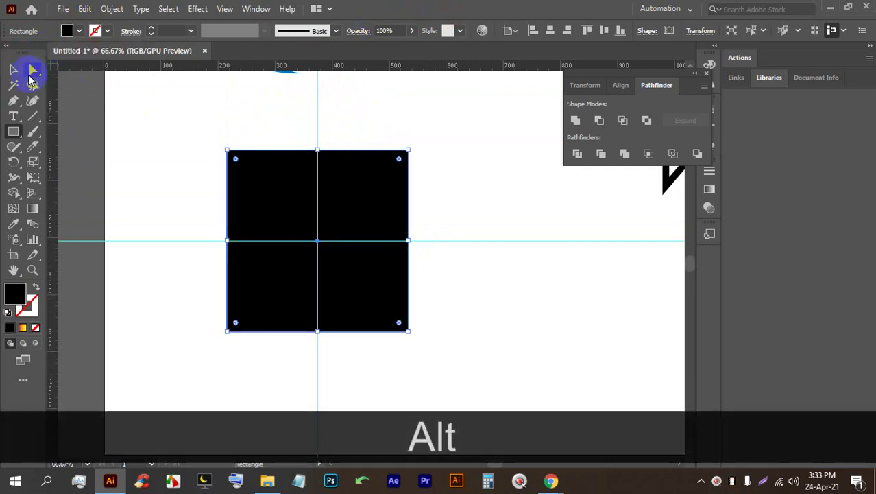
alt+click(13, 100)
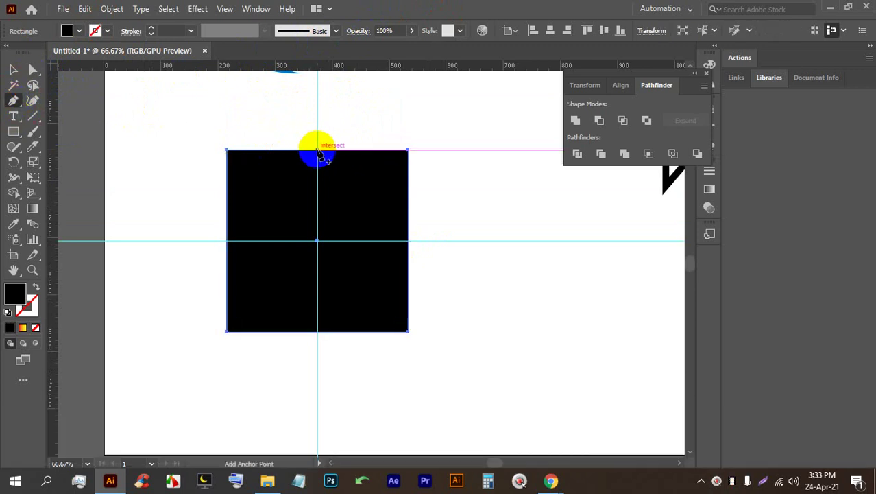
click(318, 150)
click(319, 332)
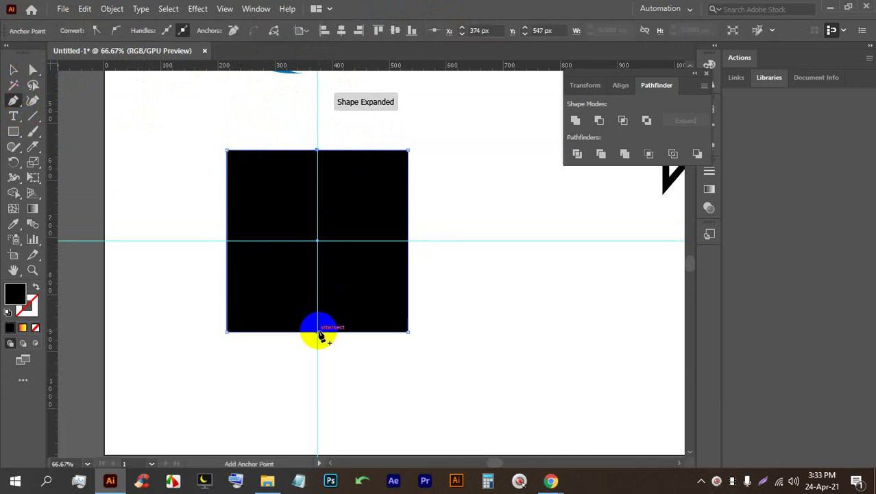
click(349, 284)
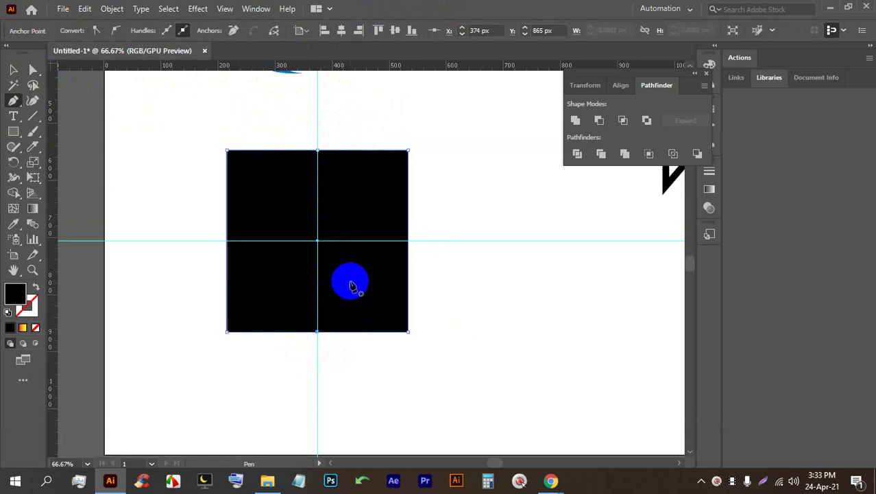
Step: Pull the two new anchor points outward along the vertical guide to turn the square into a tall hexagon
drag(318, 150, 318, 99)
drag(318, 332, 317, 394)
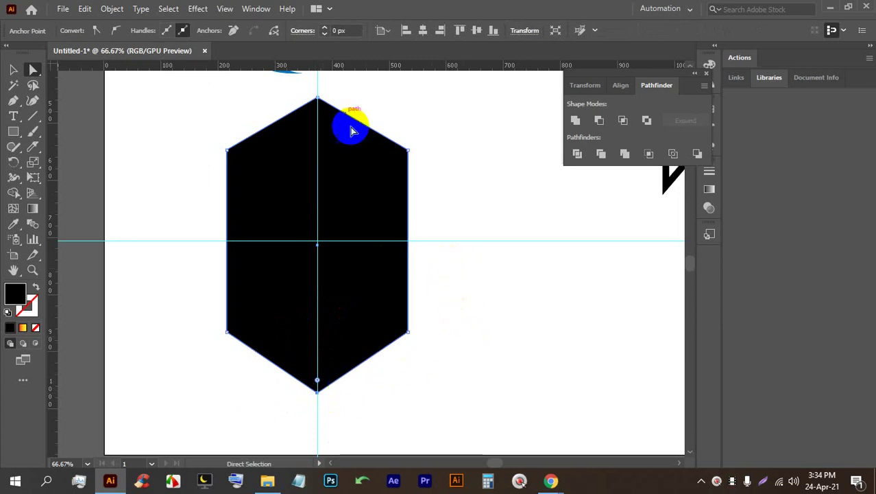
click(319, 103)
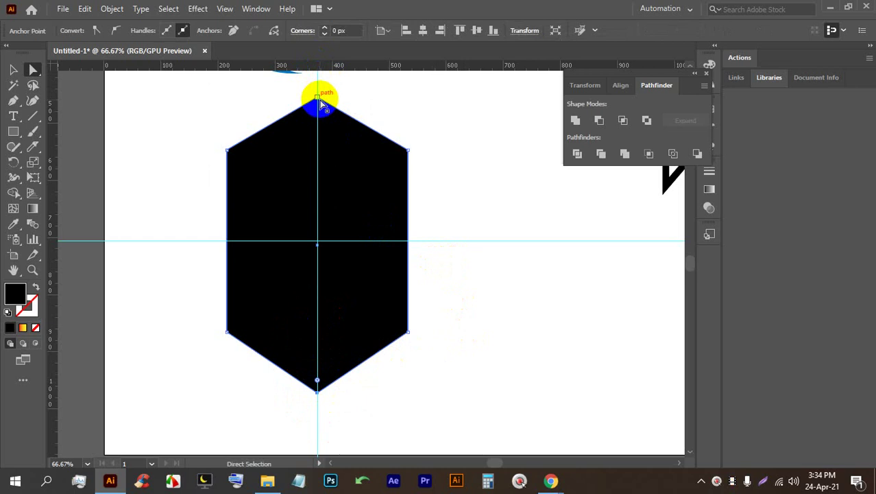
click(322, 103)
drag(320, 103, 317, 108)
click(336, 219)
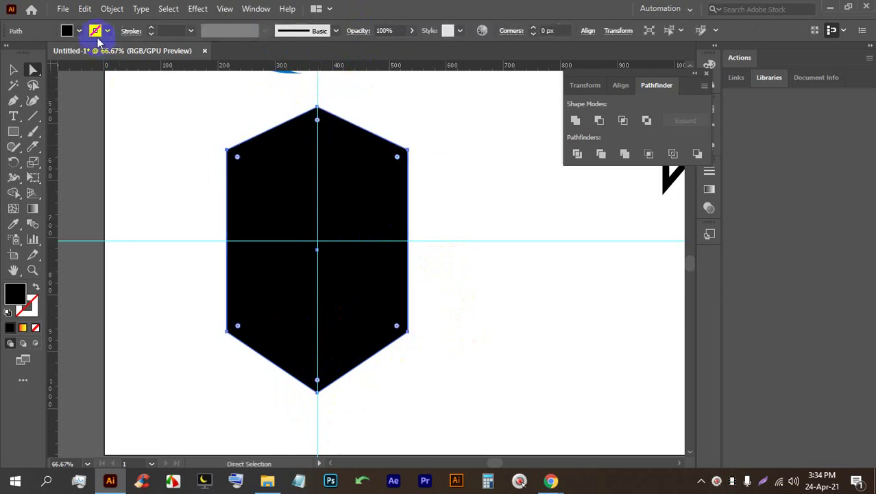
Step: Remove the hexagon's fill and give it a black stroke of 19 pt
click(79, 30)
click(6, 53)
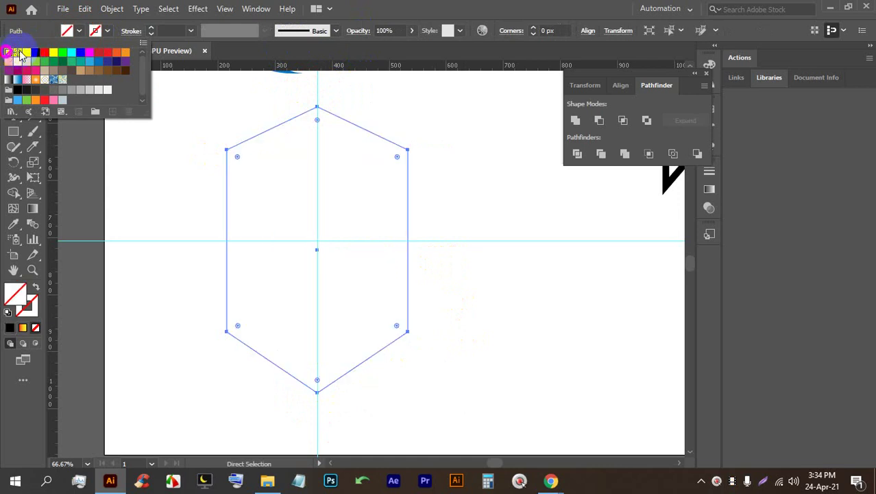
click(108, 31)
click(36, 52)
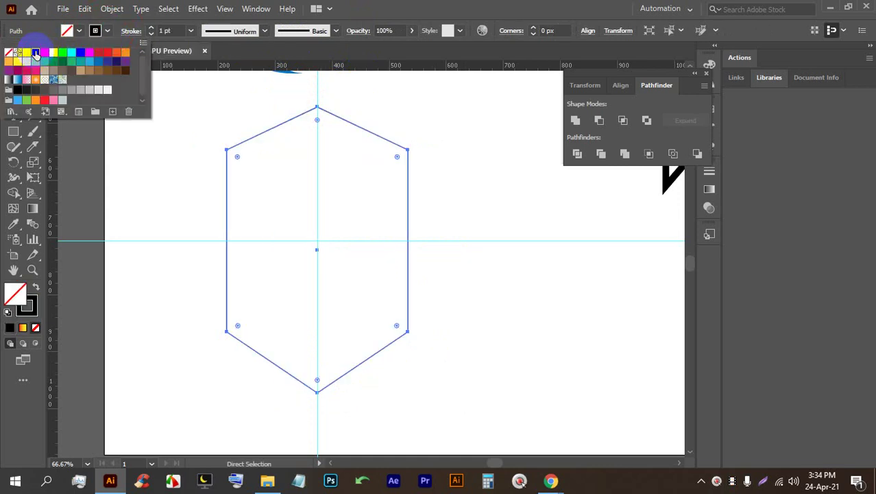
click(149, 28)
click(150, 28)
click(149, 28)
click(150, 28)
click(150, 28)
click(149, 28)
click(149, 28)
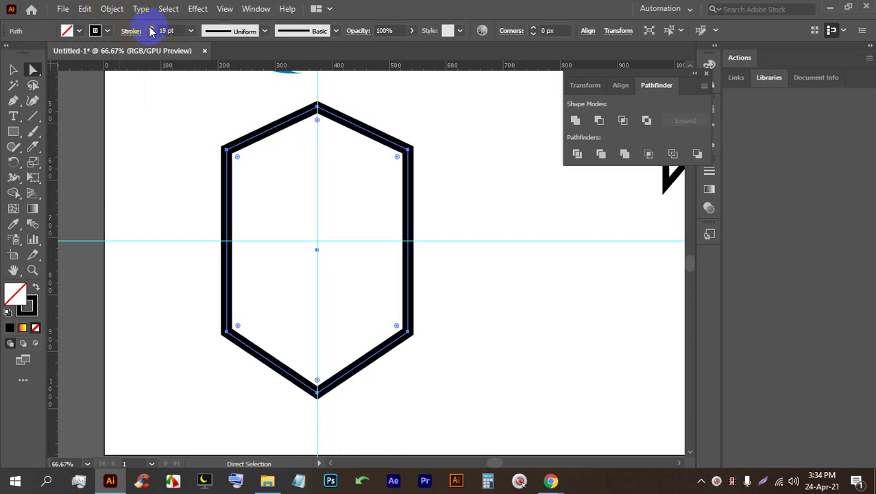
Step: Round the hexagon's two lower side corners to a radius of about 42 px
click(318, 378)
drag(318, 381, 316, 415)
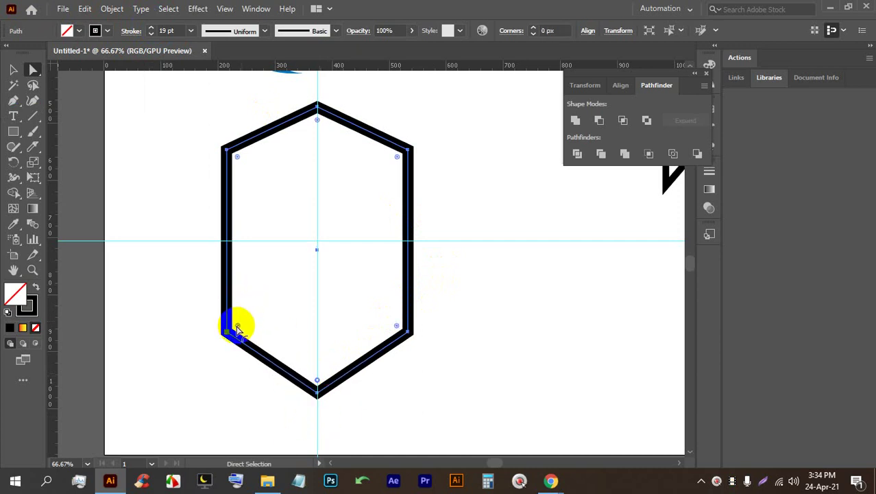
drag(237, 327, 251, 319)
drag(396, 325, 385, 320)
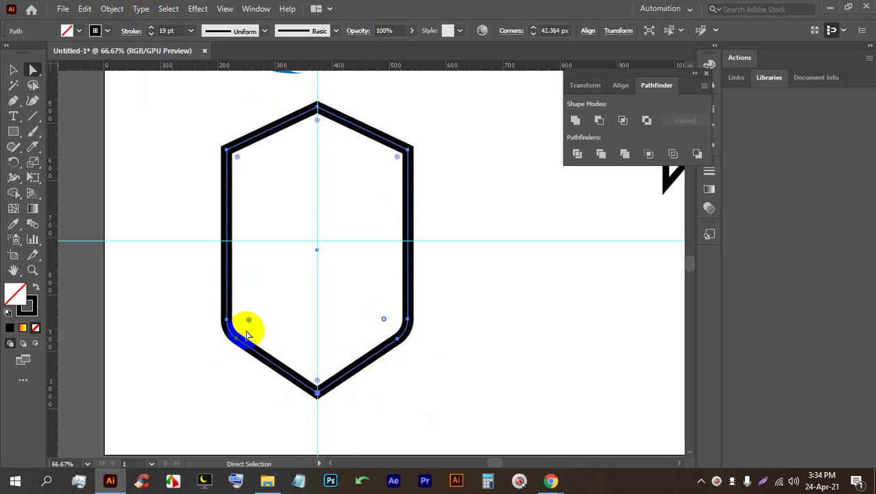
Step: Set the lower-left corner's radius to about 44 px and move the hexagon's three upper points down to shorten the shape
drag(249, 318, 252, 319)
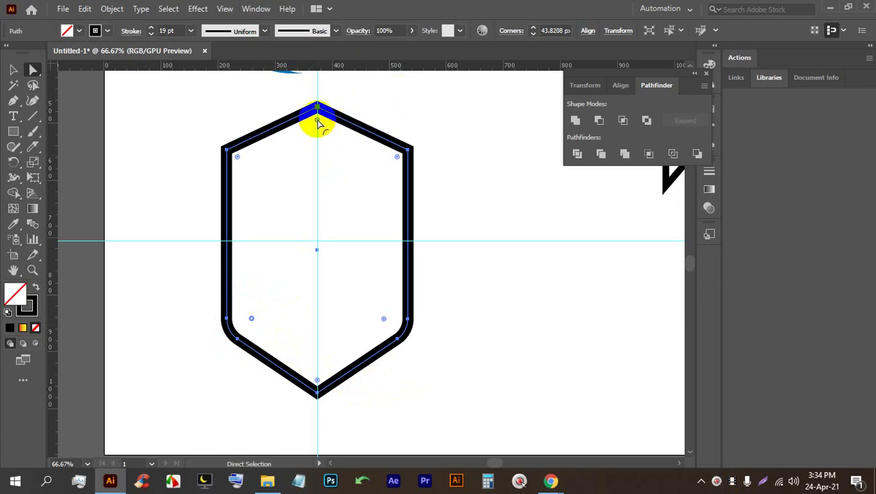
mouse_move(318, 120)
mouse_down()
mouse_move(318, 135)
mouse_move(317, 105)
mouse_up()
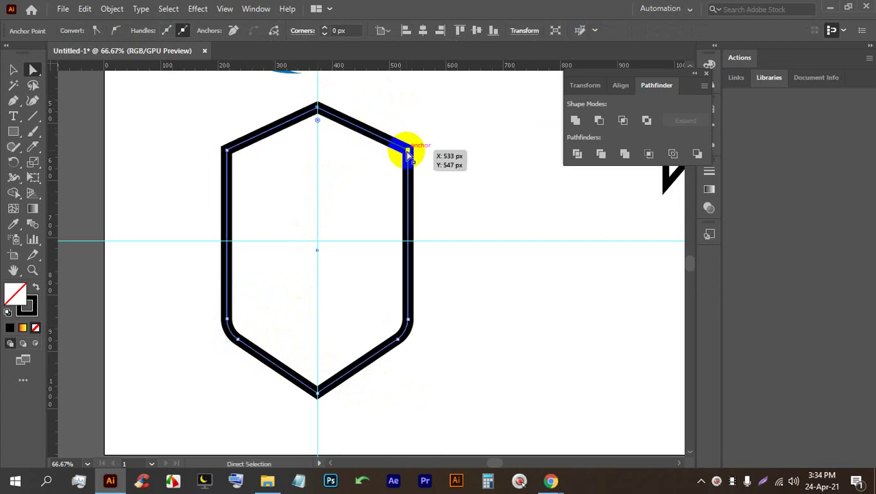
drag(408, 150, 408, 221)
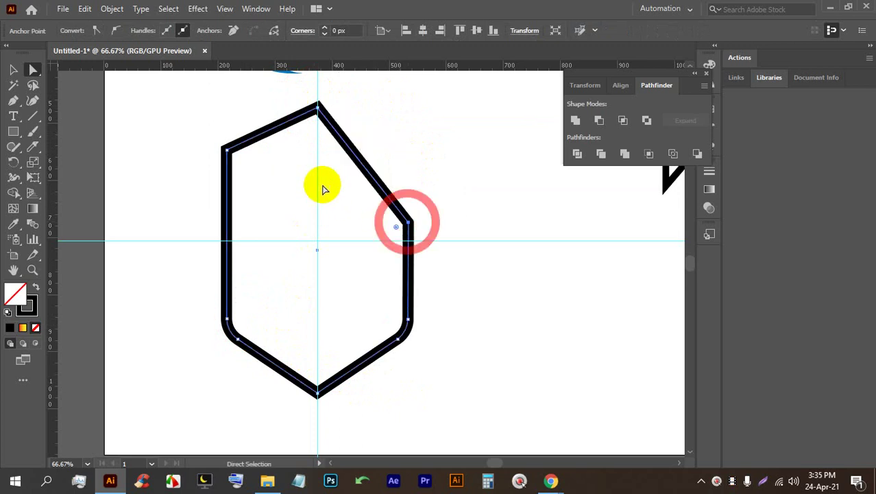
drag(227, 150, 226, 221)
click(317, 108)
drag(317, 107, 318, 183)
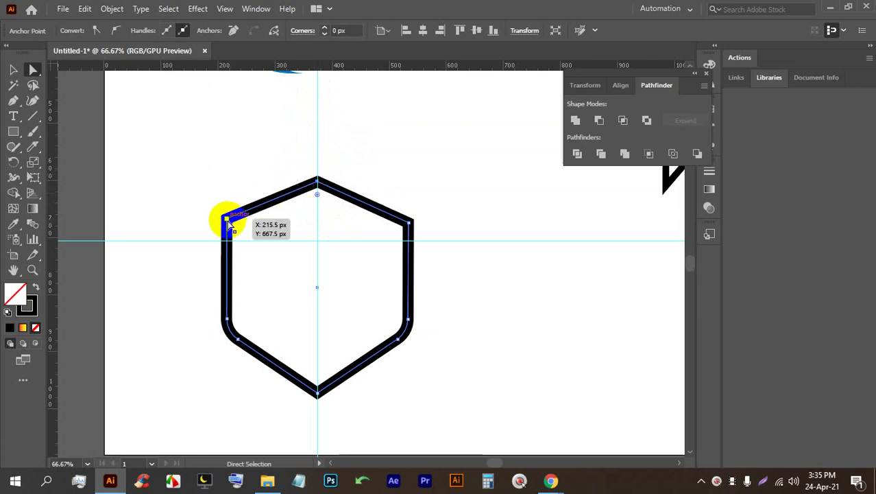
Step: Raise the hexagon's two upper side corners slightly and pull its top and bottom points outward along the vertical guide
drag(228, 223, 225, 201)
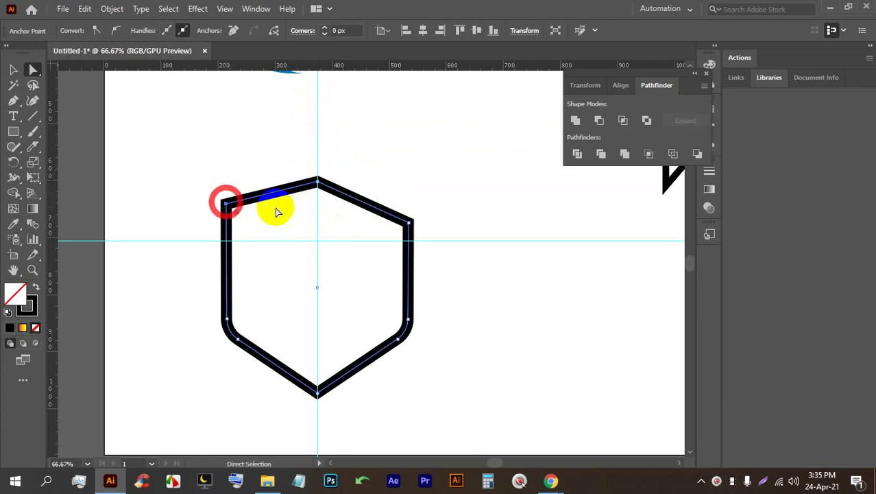
drag(407, 221, 408, 206)
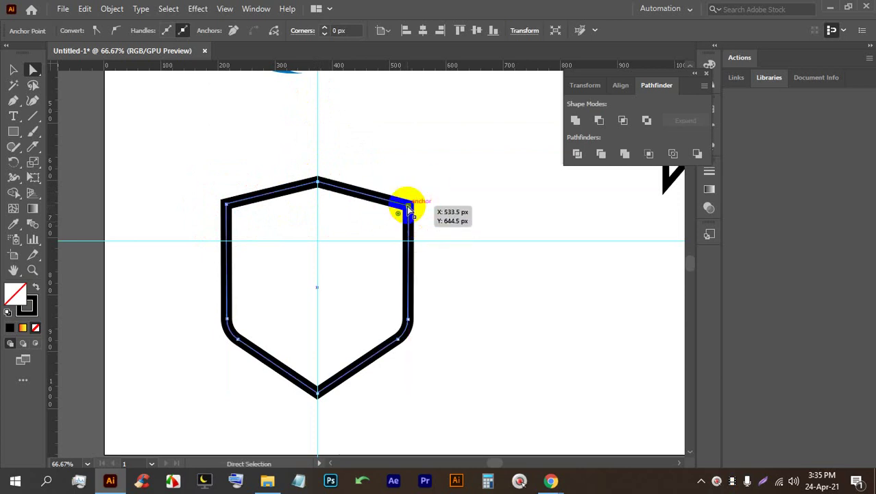
drag(317, 183, 316, 165)
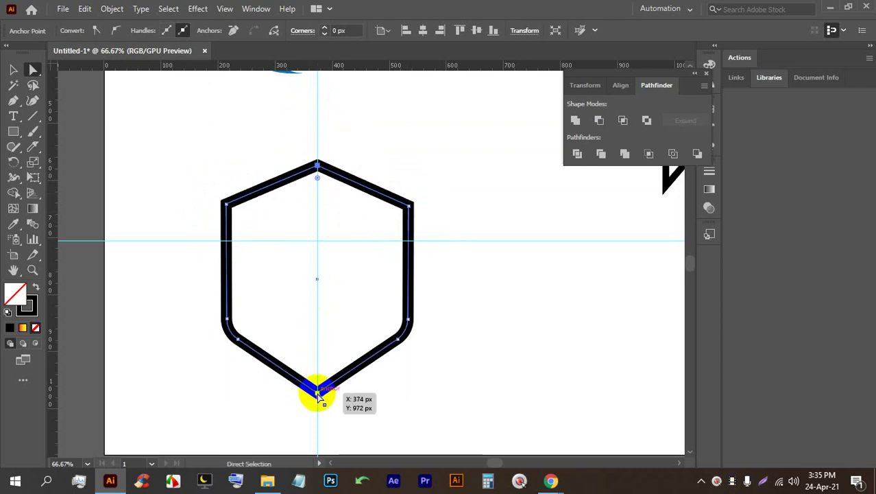
drag(317, 393, 320, 409)
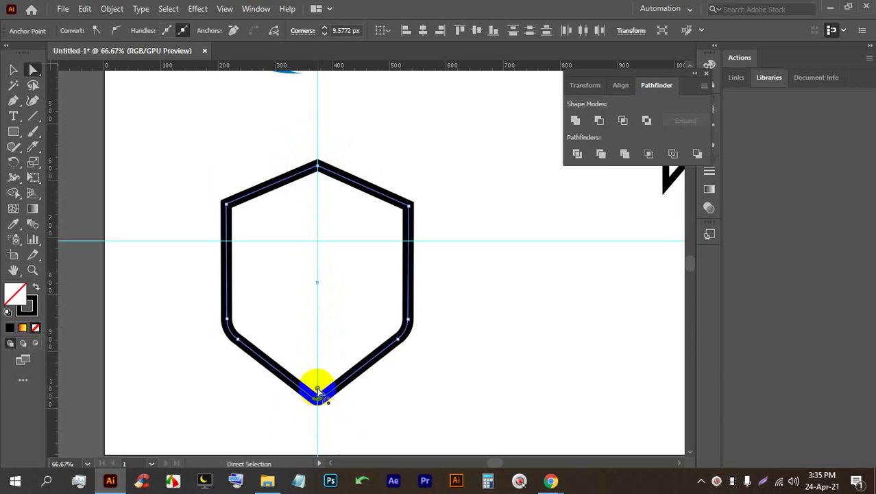
key(ctrl+z)
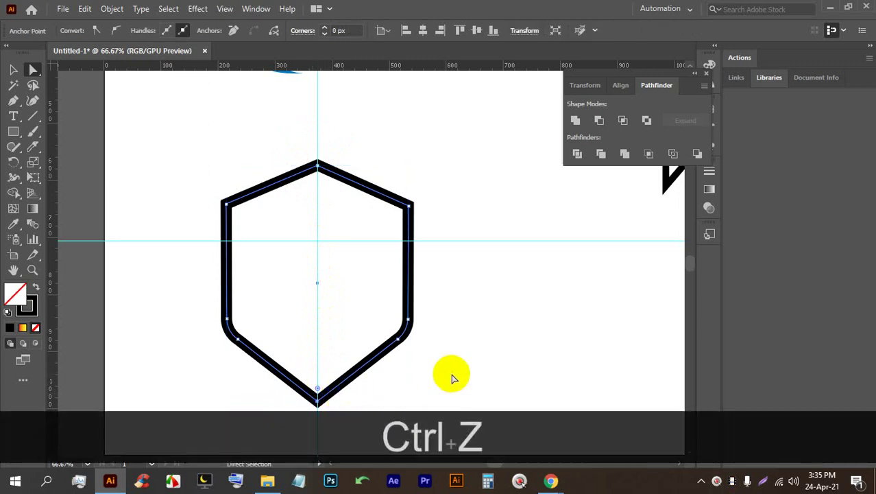
key(alt)
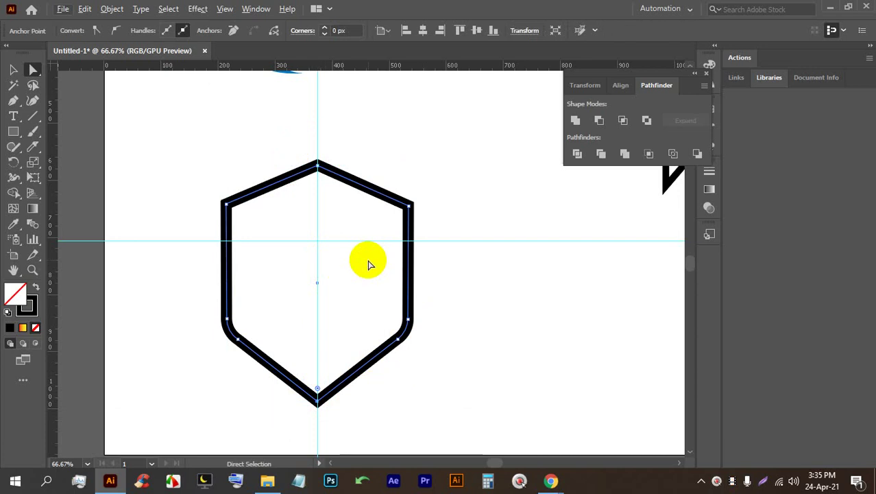
click(475, 333)
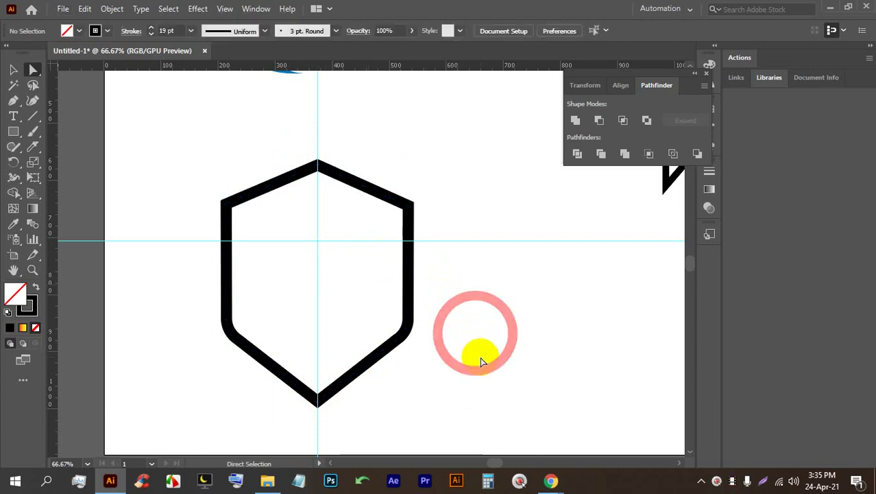
click(408, 315)
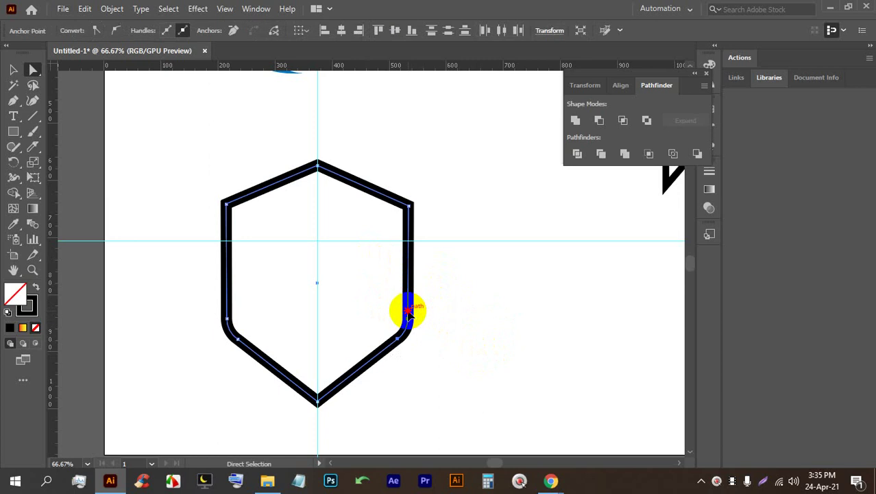
drag(408, 310, 408, 294)
key(ctrl+z)
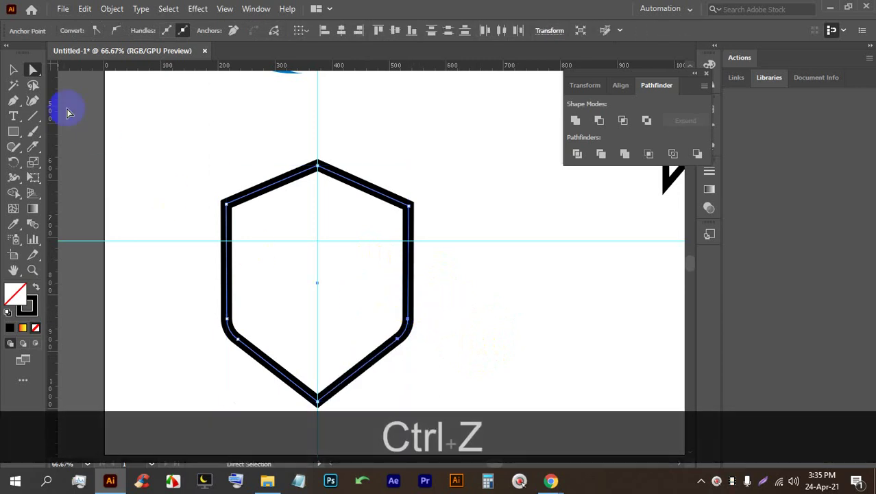
Step: Move the shield outline so its center sits on the crossing of the two guides
click(17, 69)
drag(190, 114, 272, 146)
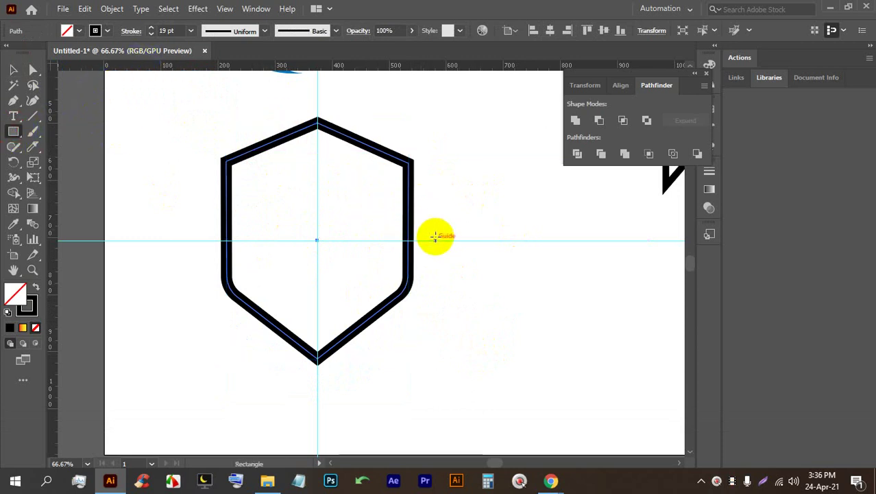
Step: Draw a rectangle from the guides' crossing over the shield's upper-right quarter, with a black fill and no stroke
drag(426, 240, 316, 100)
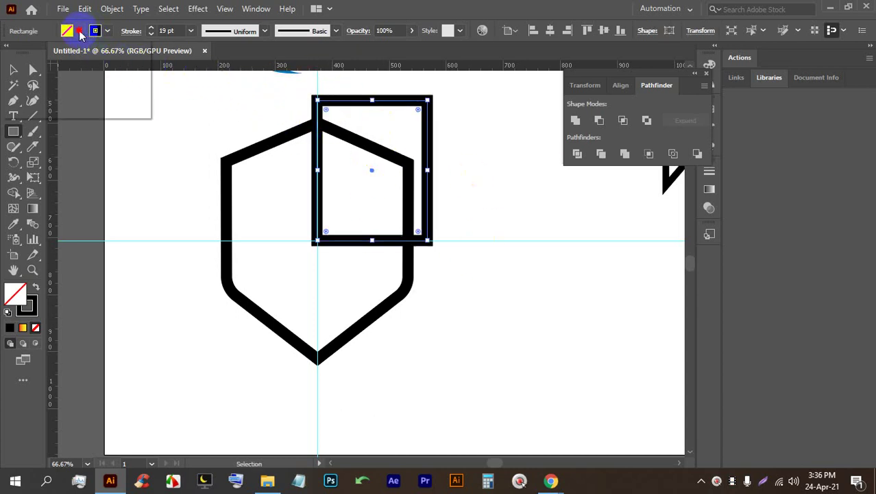
click(79, 31)
click(35, 52)
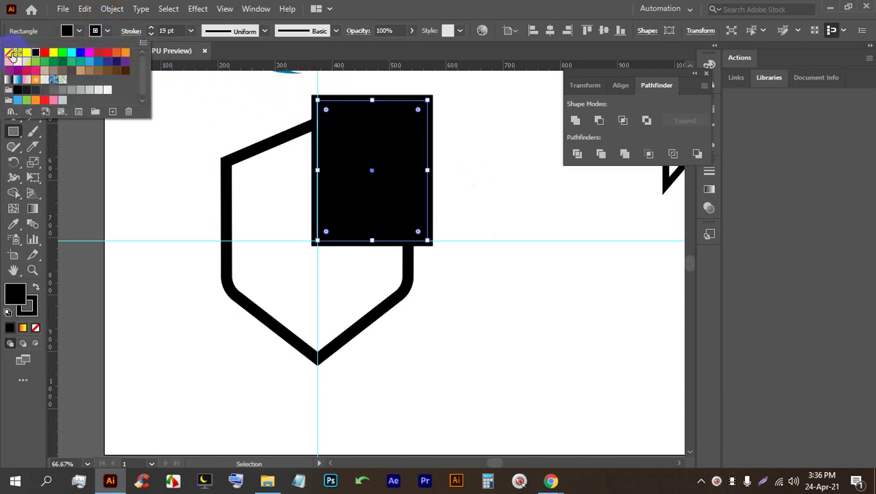
click(9, 53)
click(11, 71)
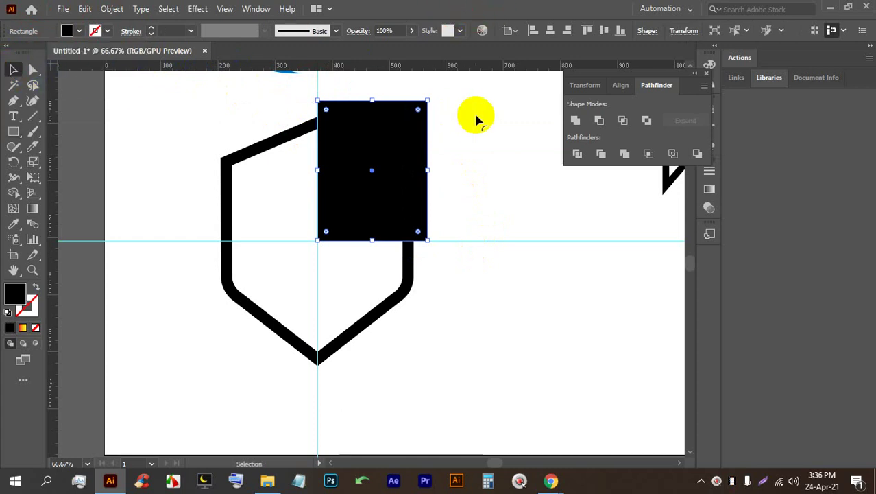
click(476, 116)
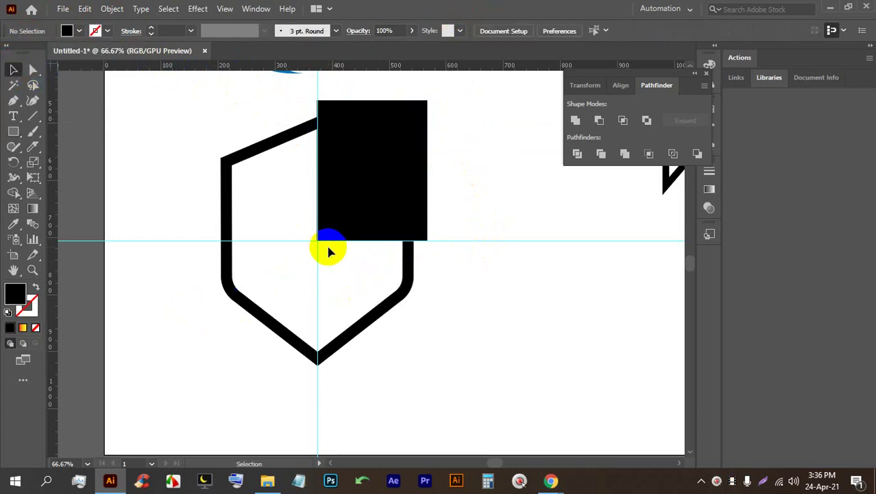
Step: Align the black rectangle's inner corner exactly with the crossing of the guides
scroll(319, 245, up, 10)
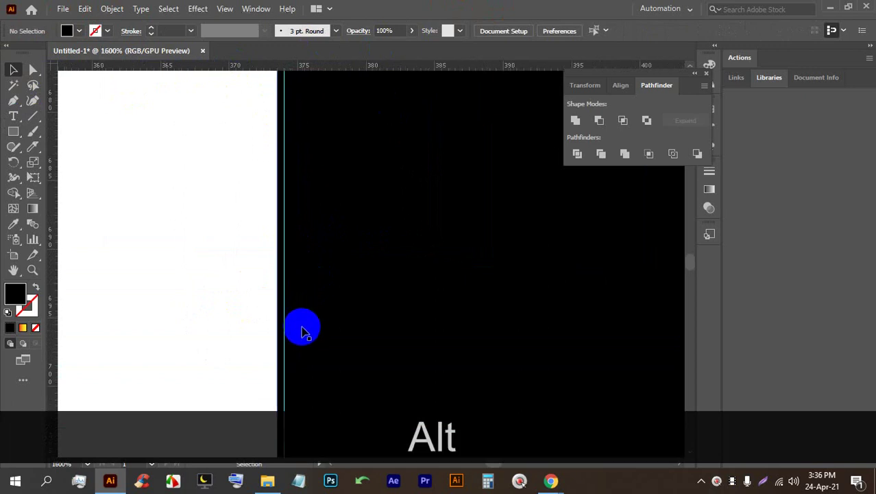
drag(314, 373, 337, 211)
scroll(330, 294, up, 2)
drag(315, 262, 321, 279)
scroll(298, 260, down, 12)
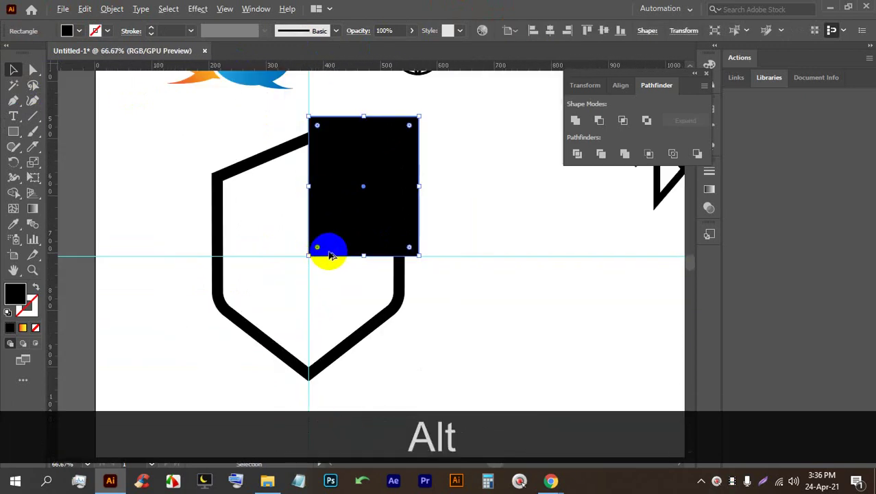
Step: Draw a second black rectangle over the shield's lower-left quarter, with its inner corner at the guides' crossing
scroll(330, 255, down, 1)
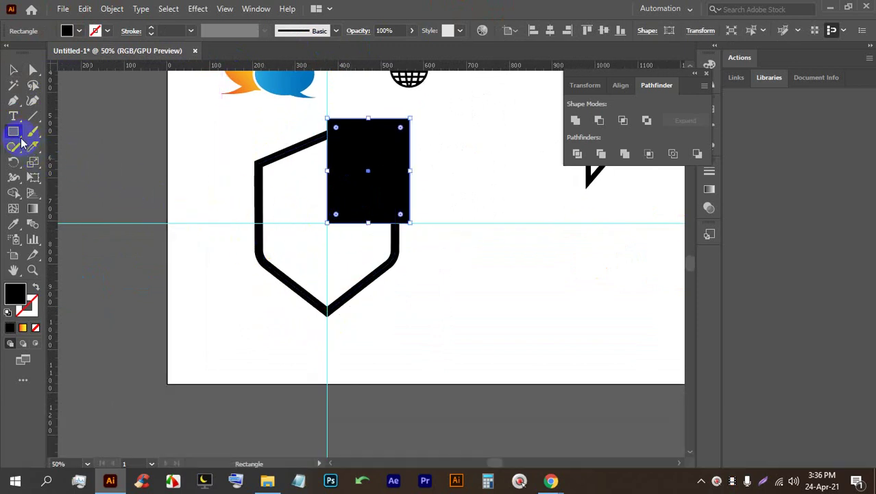
drag(217, 332, 326, 224)
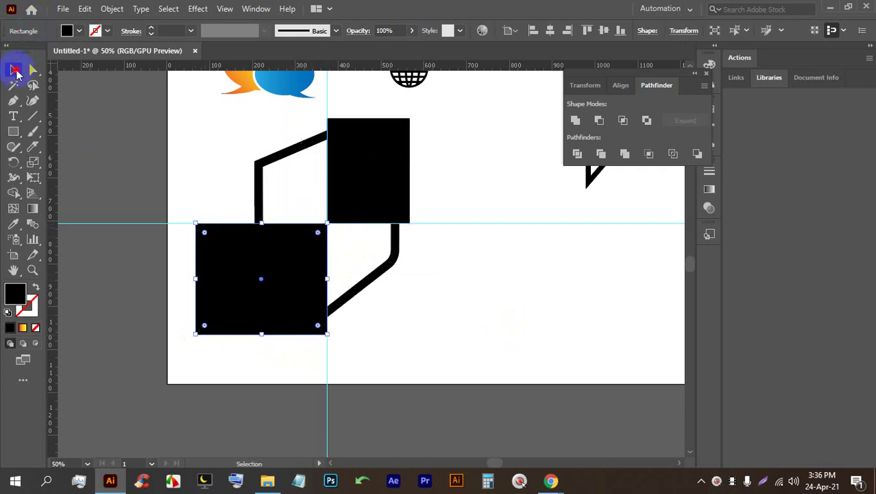
click(15, 71)
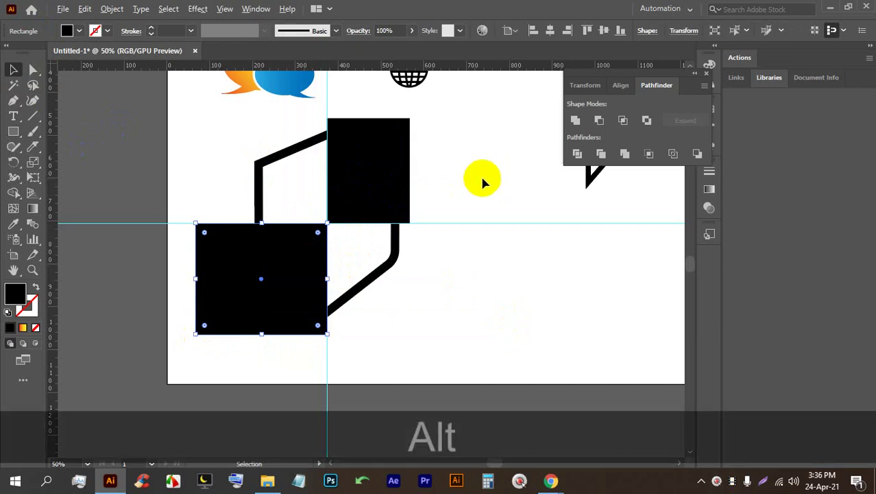
Step: Remove the parts of both black rectangles that lie outside the shield outline with the Shape Builder tool
scroll(385, 199, up, 1)
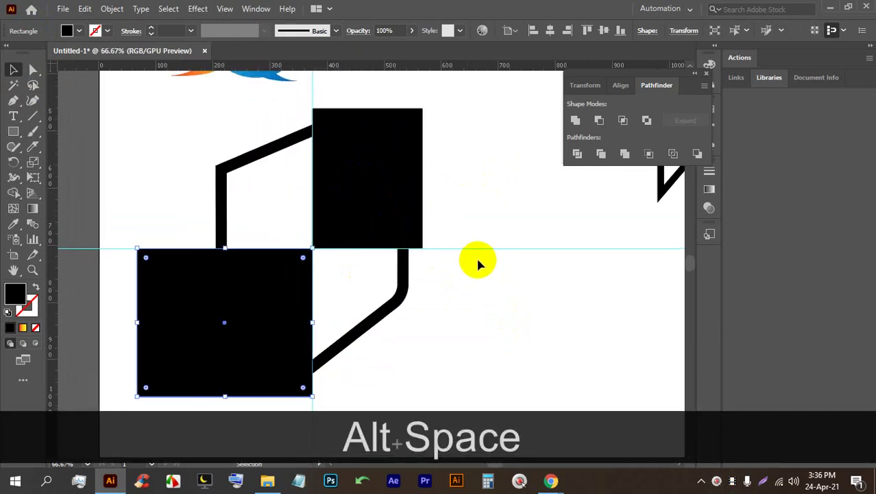
drag(473, 367, 188, 149)
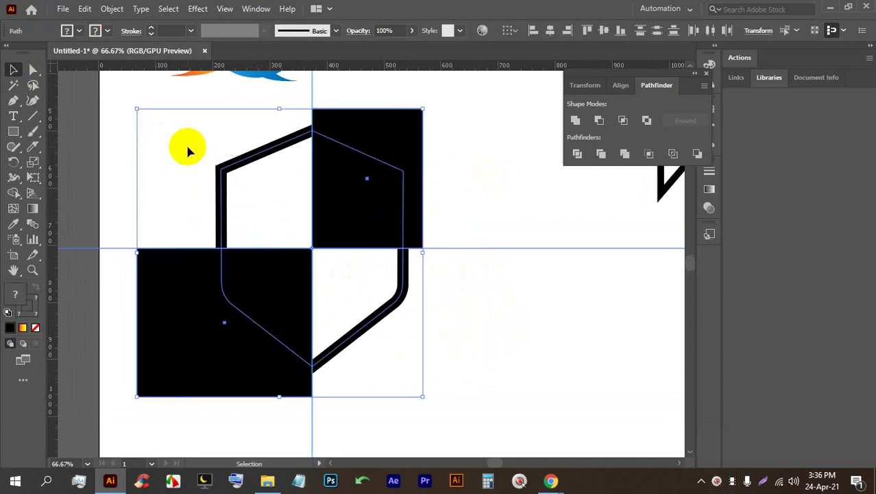
click(15, 195)
alt+click(399, 130)
mouse_move(214, 304)
mouse_down()
mouse_move(186, 329)
mouse_move(198, 354)
mouse_up()
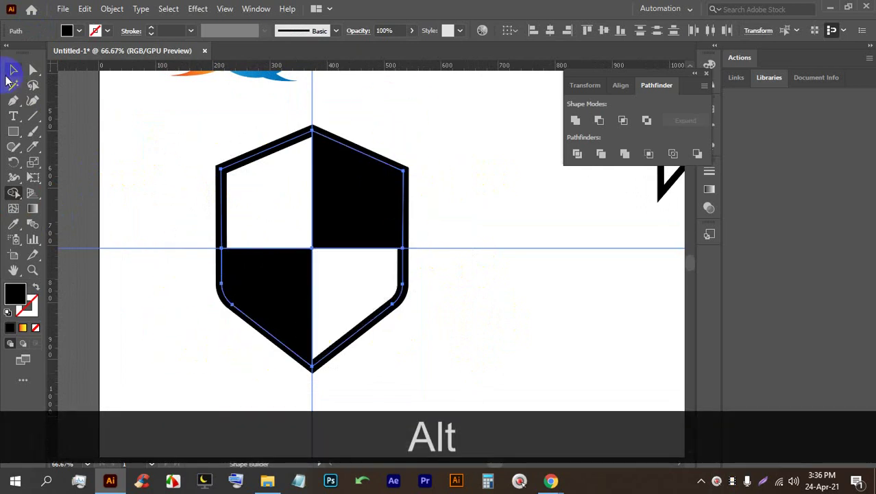
Step: Deselect the finished shield and hide the guides
click(11, 73)
click(500, 271)
scroll(418, 218, down, 1)
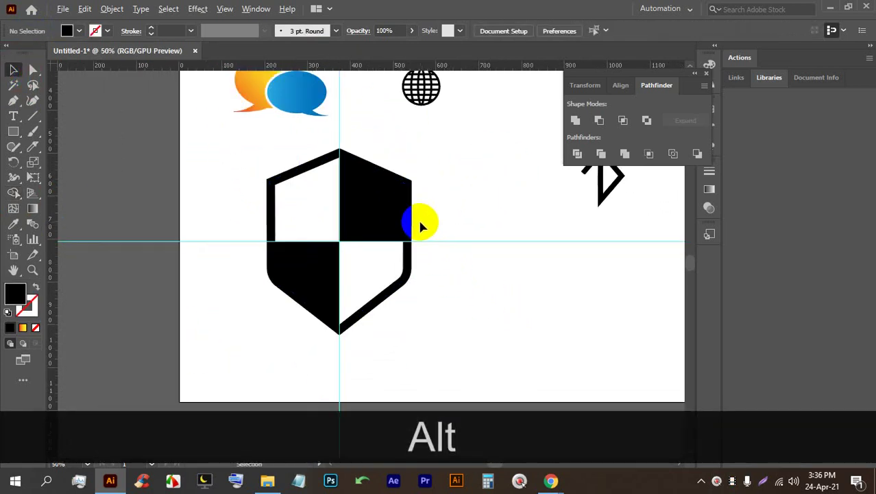
right_click(456, 245)
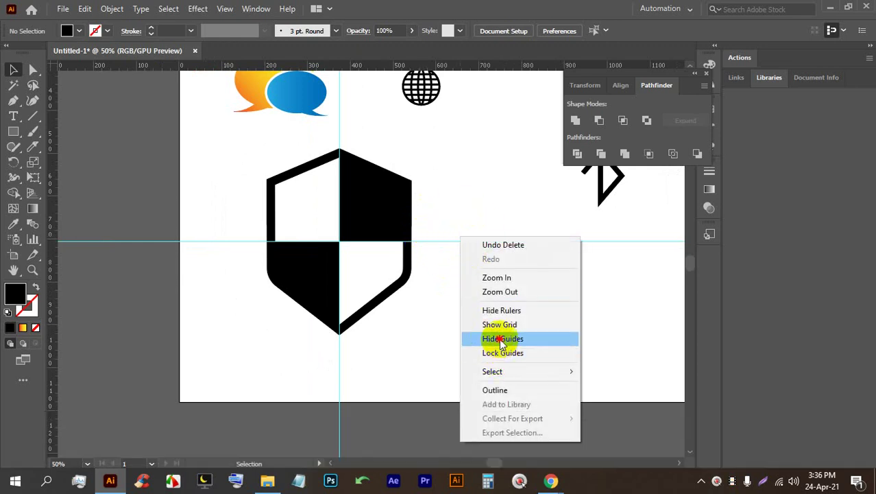
click(499, 340)
key(alt)
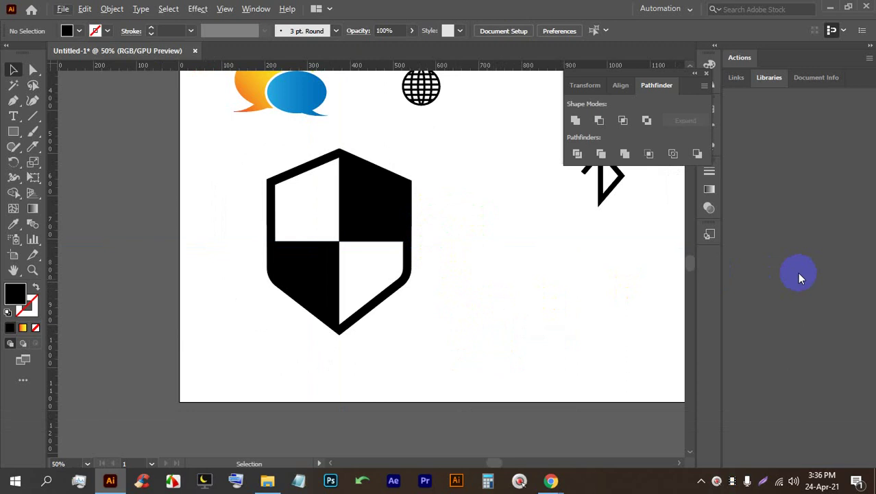
scroll(605, 270, down, 1)
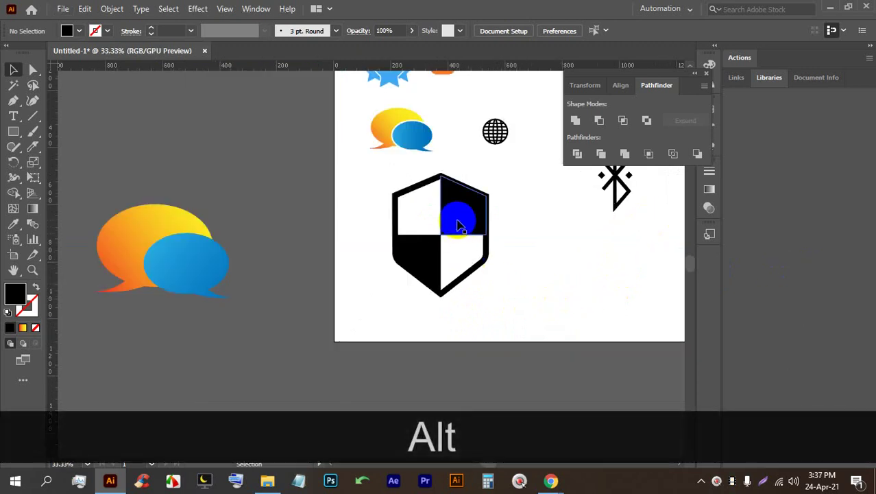
scroll(462, 222, up, 3)
scroll(461, 227, down, 2)
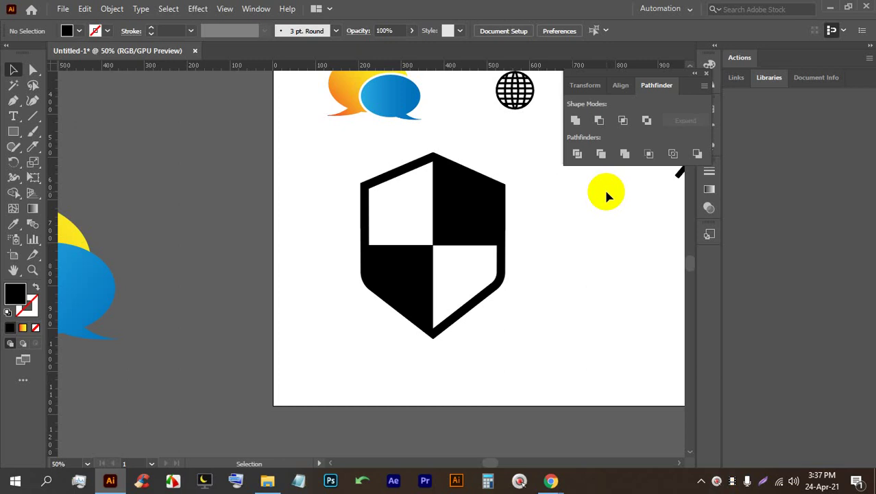
Step: Draw a rounded rectangle about 200 by 130 px in the empty area below the Bluetooth symbol
scroll(493, 167, down, 1)
drag(493, 167, 176, 258)
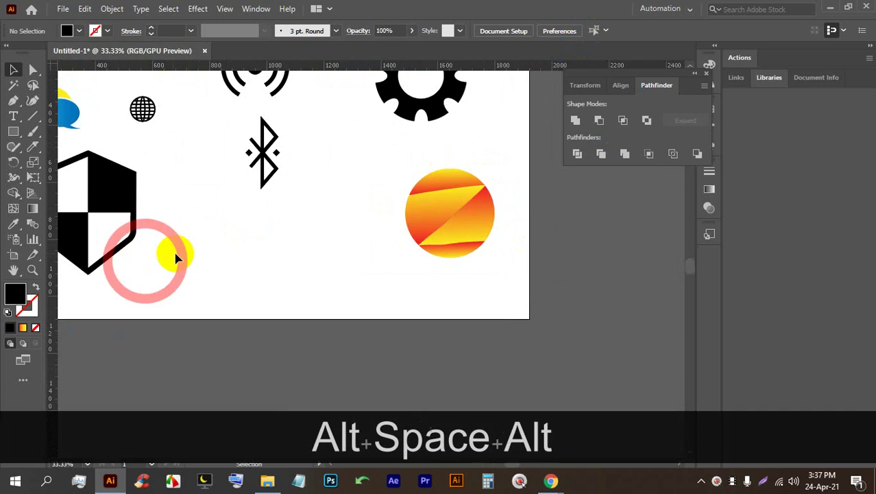
scroll(176, 258, up, 2)
drag(290, 260, 264, 241)
mouse_move(17, 138)
mouse_down()
mouse_move(15, 129)
mouse_move(50, 145)
mouse_up()
mouse_move(217, 210)
mouse_down()
mouse_move(336, 268)
mouse_move(328, 286)
mouse_up()
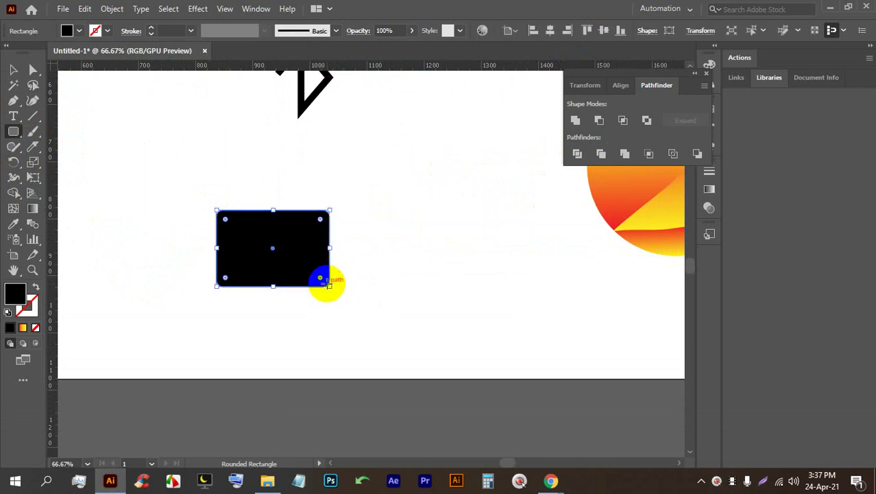
Step: Remove the rounded rectangle's fill and give it a black stroke of 13 pt
click(80, 31)
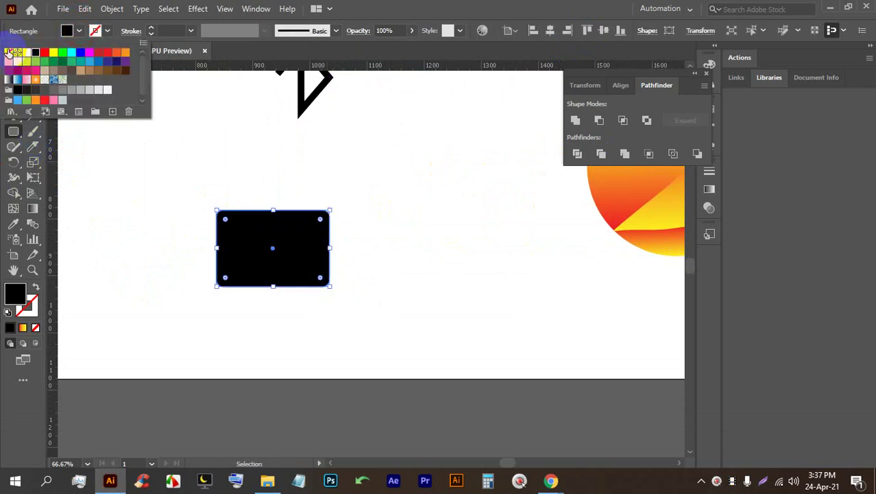
click(9, 52)
click(150, 30)
drag(149, 31, 151, 31)
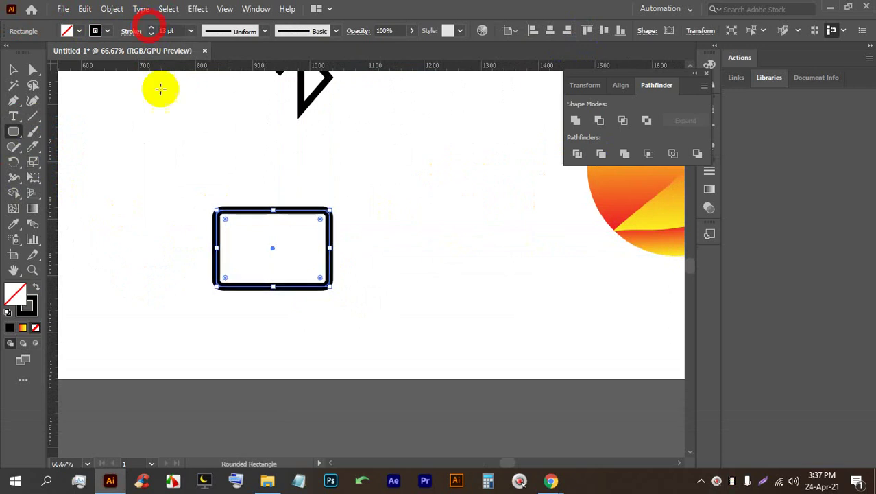
Step: Place a scaled-down copy of the rounded rectangle, about 96 by 66 px, over the middle of its top edge as a handle
drag(19, 135, 47, 132)
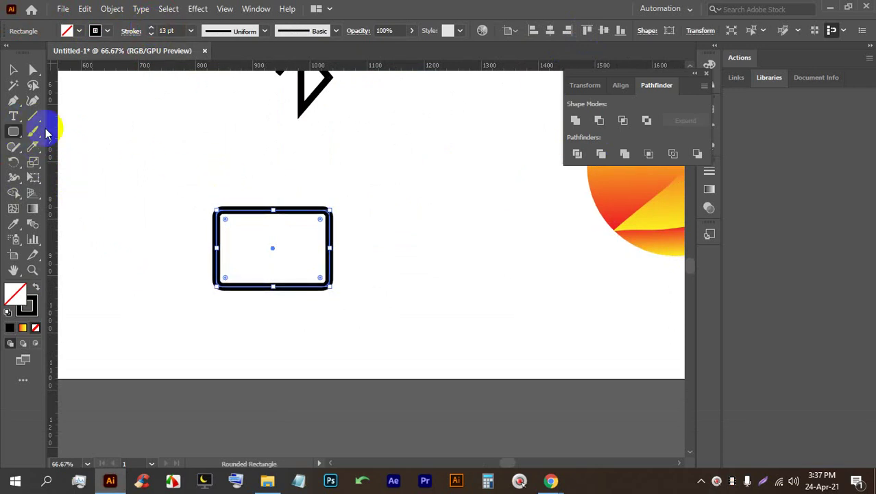
click(13, 70)
key(alt)
drag(293, 211, 287, 185)
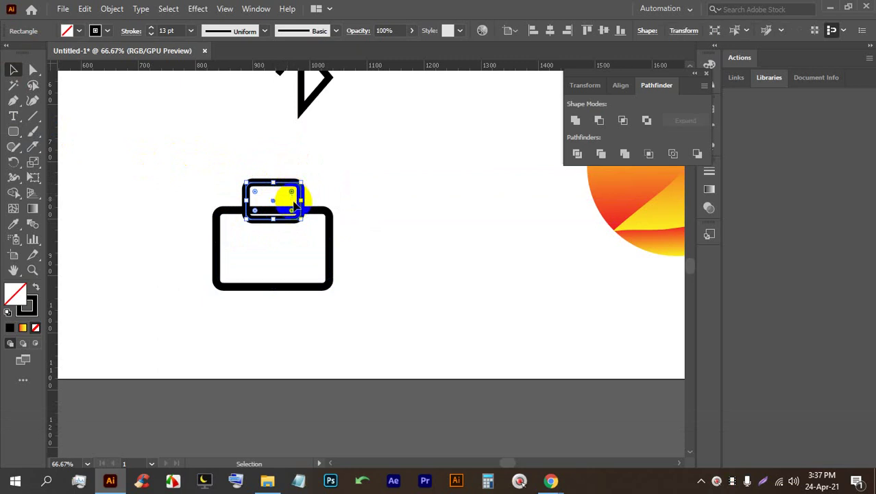
click(358, 188)
Step: Draw a thin rectangle about 198 by 14 px across the full width of the case body, in its lower part
scroll(271, 229, up, 1)
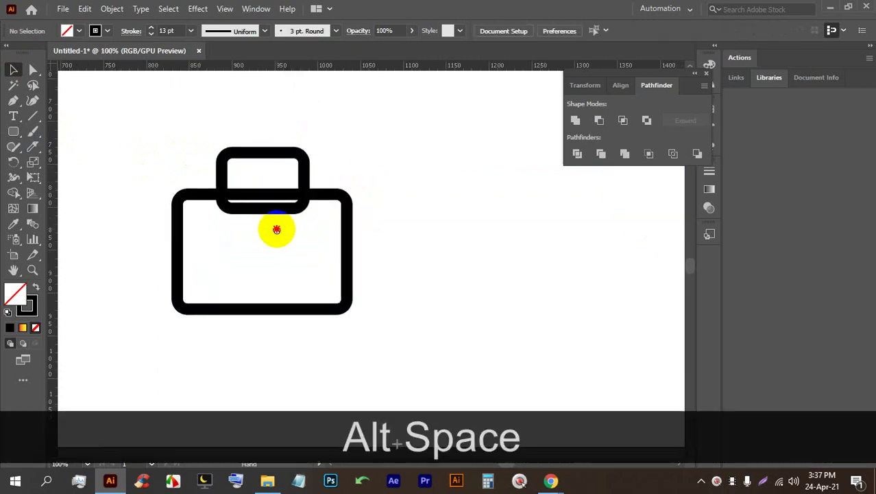
scroll(273, 223, up, 1)
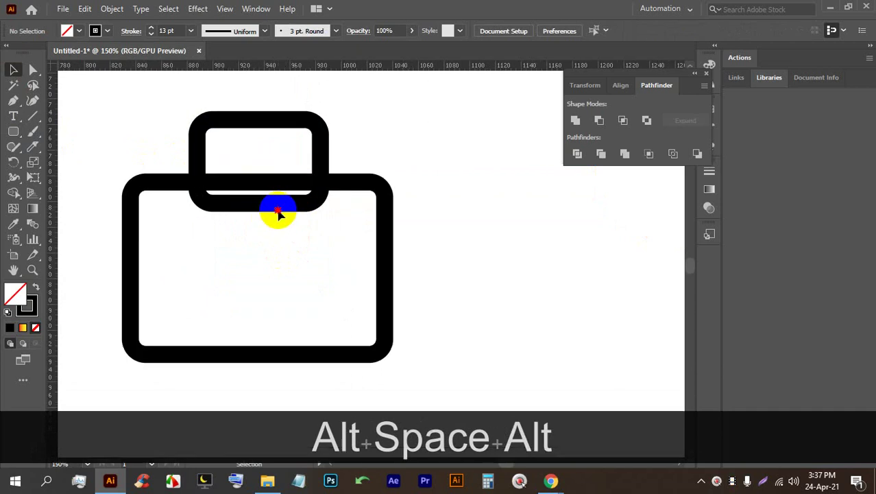
drag(15, 135, 61, 131)
mouse_move(130, 296)
mouse_down()
mouse_move(142, 309)
mouse_move(384, 312)
mouse_up()
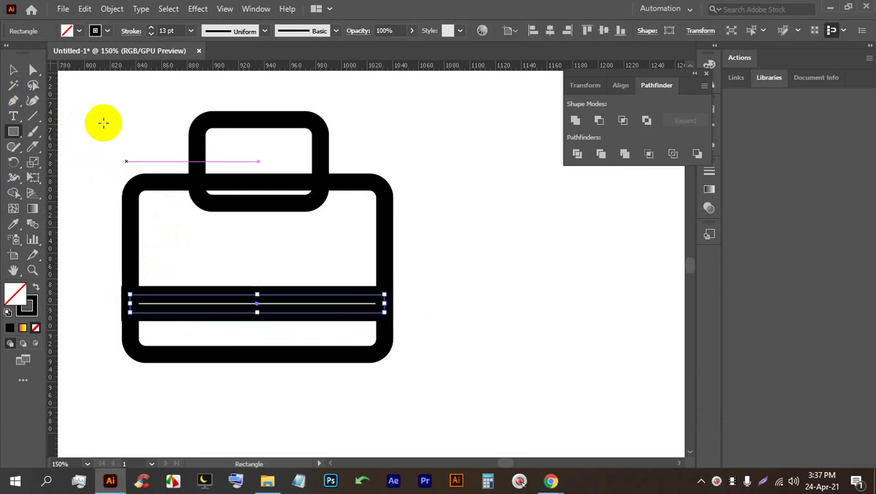
Step: Give the thin rectangle a black fill and no stroke, and deselect it
click(80, 31)
click(32, 53)
click(99, 29)
click(99, 29)
click(9, 52)
key(Escape)
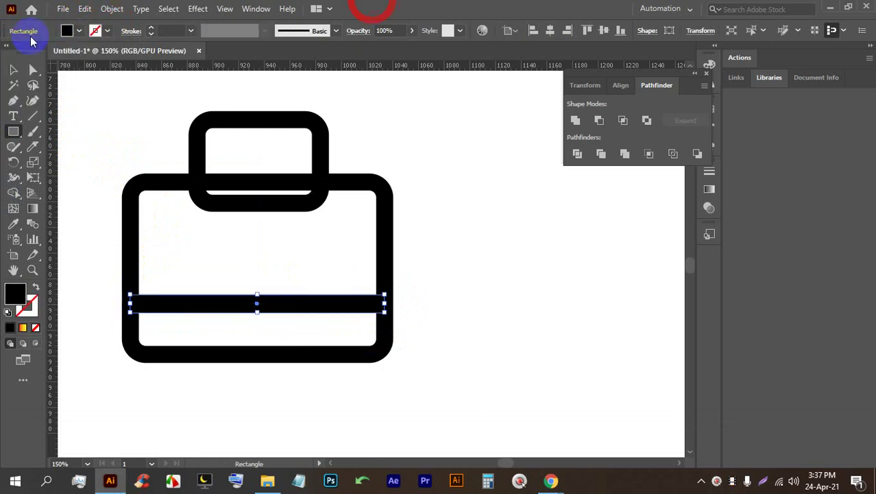
click(13, 70)
click(401, 313)
Step: Move the handle rectangle down about 9 px and center it horizontally on the case body
drag(352, 351, 374, 355)
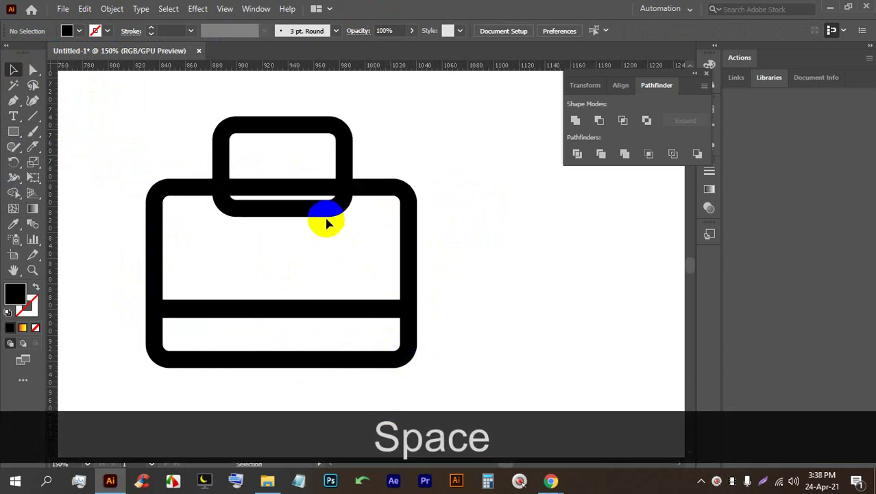
drag(340, 139, 347, 153)
click(483, 352)
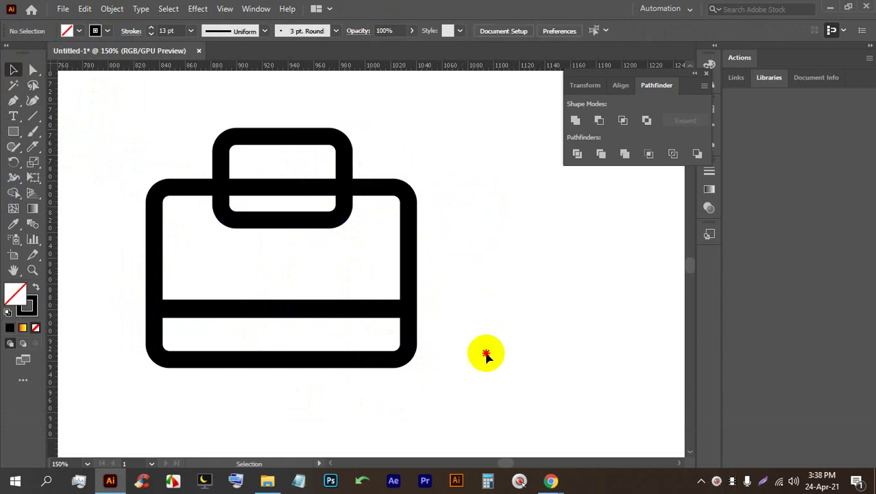
drag(106, 147, 166, 146)
click(506, 30)
click(399, 66)
click(493, 263)
Step: Draw a horizontal line about 126 px long across the handle, just below the body's top edge, and remove its stroke
scroll(261, 208, up, 2)
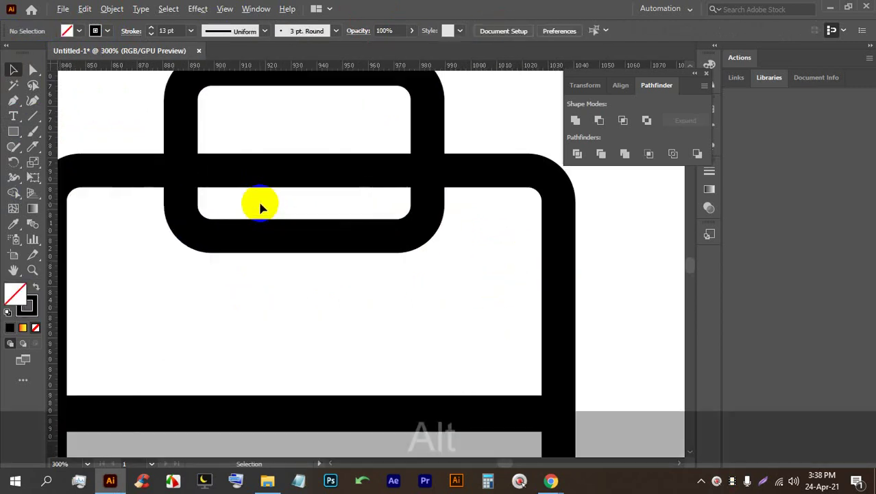
click(33, 115)
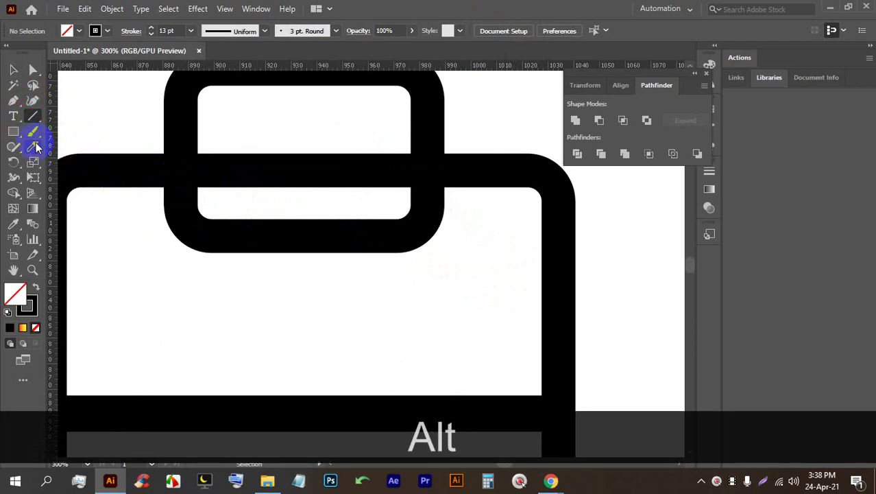
key(shift)
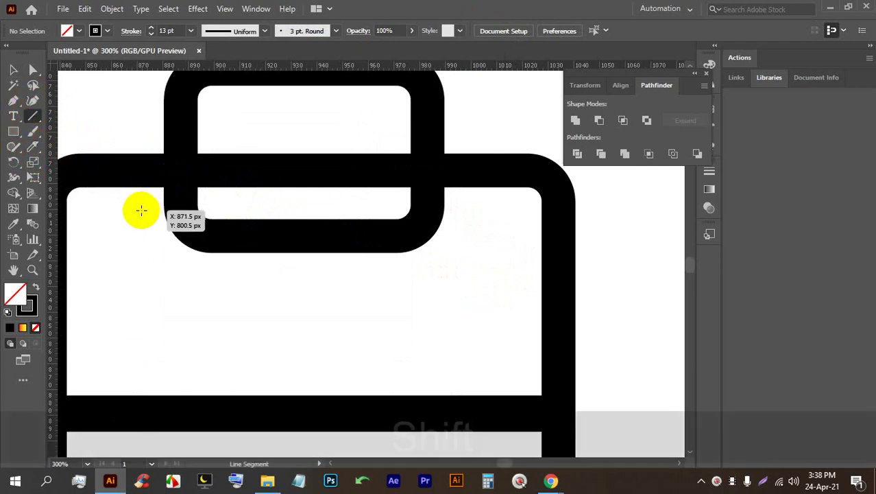
drag(131, 207, 454, 207)
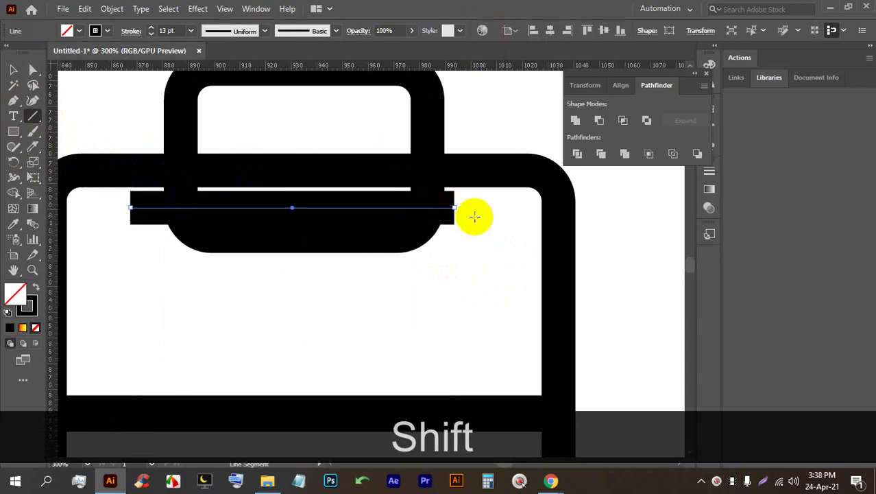
click(108, 31)
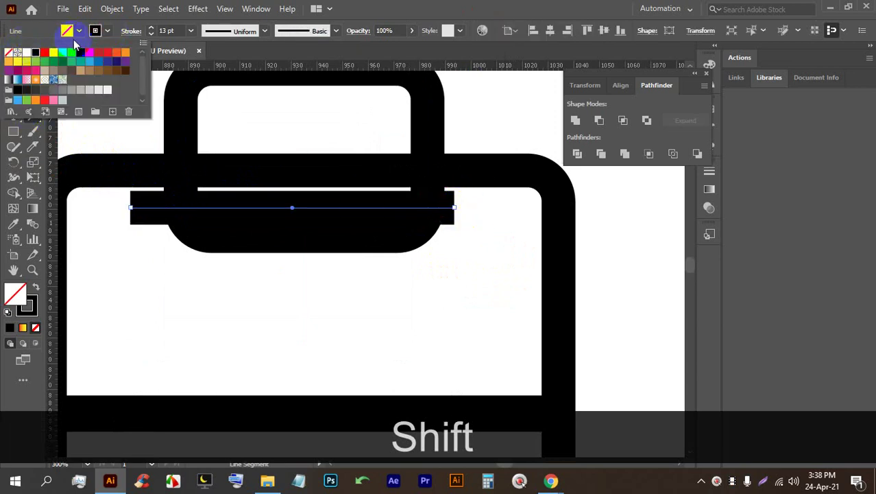
click(8, 52)
click(13, 69)
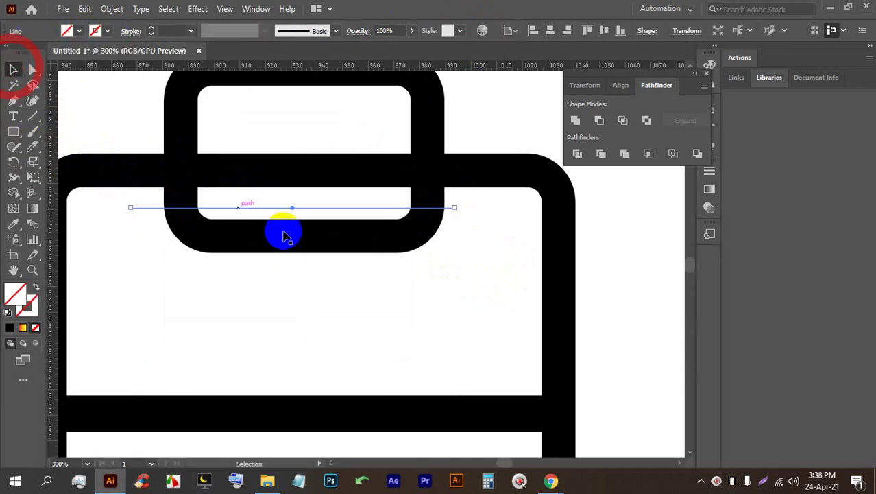
click(376, 298)
Step: Try to divide the handle along the line with Pathfinder, ungroup it and delete the lower piece
drag(420, 306, 269, 199)
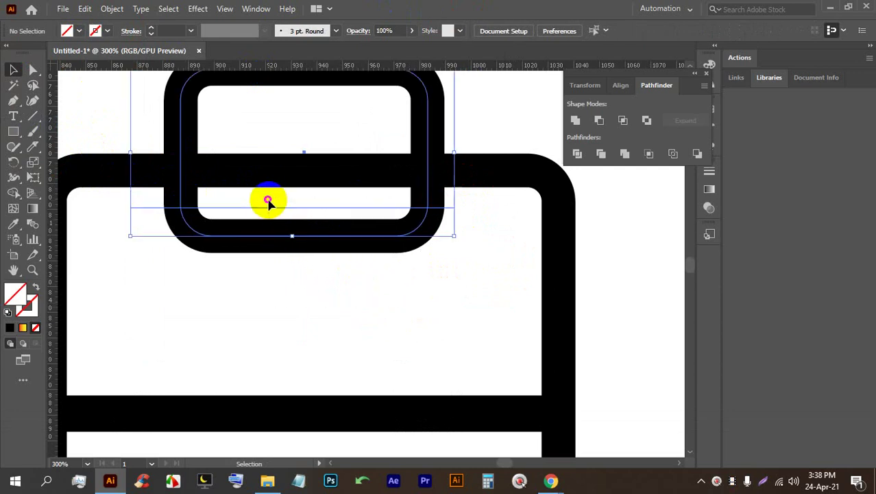
click(577, 155)
right_click(403, 219)
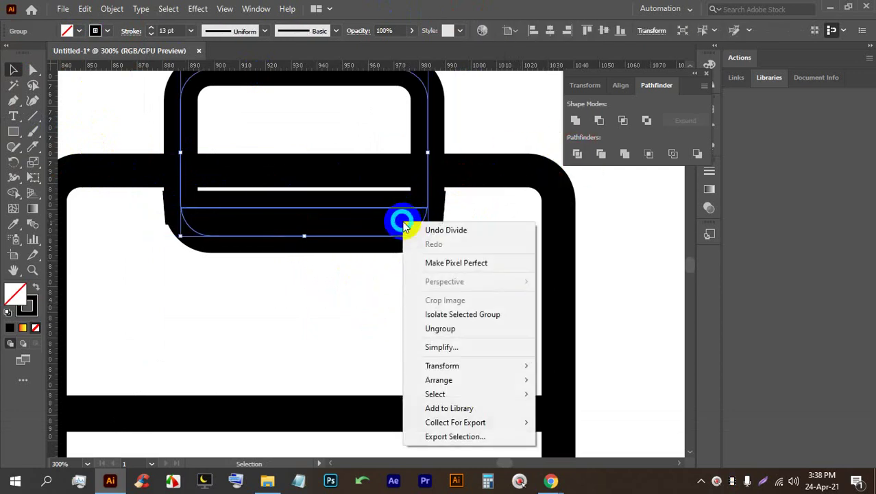
click(427, 329)
click(428, 309)
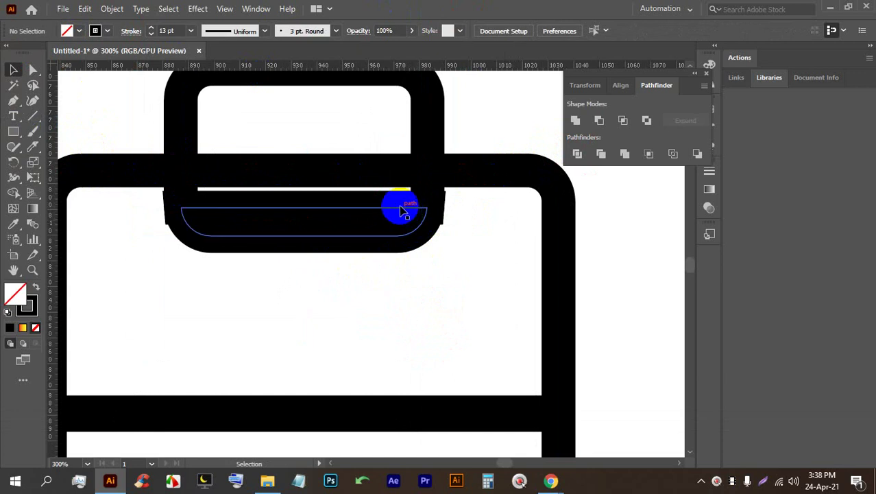
click(392, 210)
key(BackSpace)
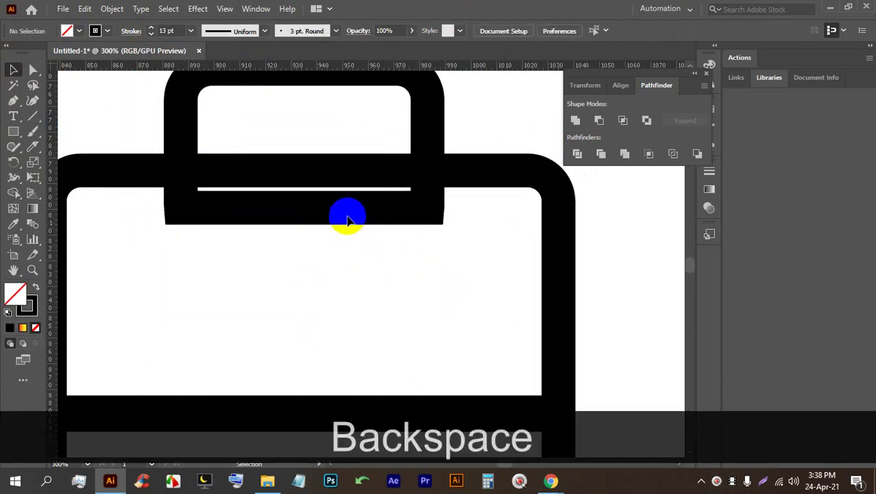
Step: Undo the deletion, ungrouping and division of the handle
key(ctrl+z)
key(ctrl+z)
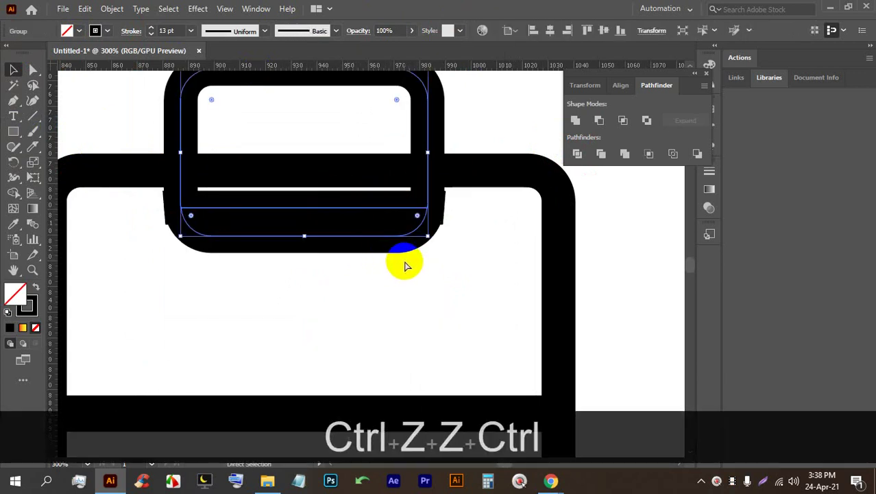
key(ctrl+z)
click(425, 277)
Step: Expand all the briefcase's outlined shapes into filled shapes
scroll(480, 278, down, 2)
drag(495, 280, 331, 183)
ctrl+alt+click(479, 261)
click(112, 9)
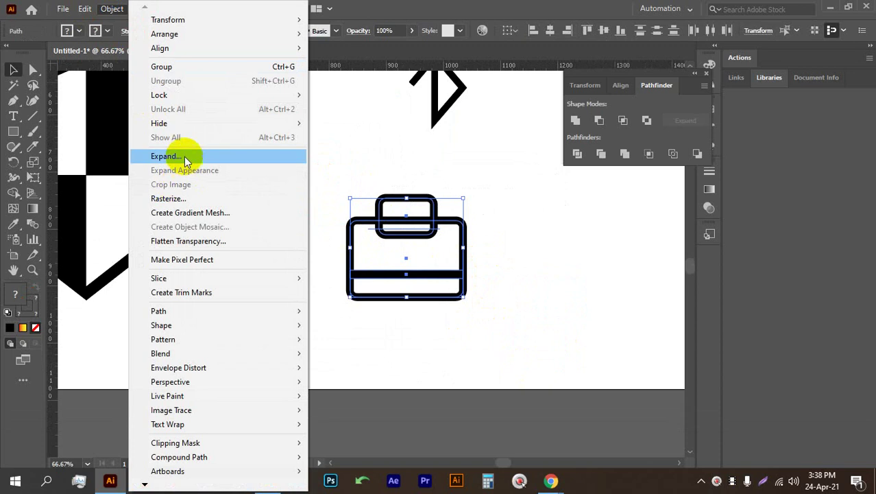
click(196, 153)
click(410, 312)
scroll(432, 308, up, 2)
drag(577, 359, 245, 137)
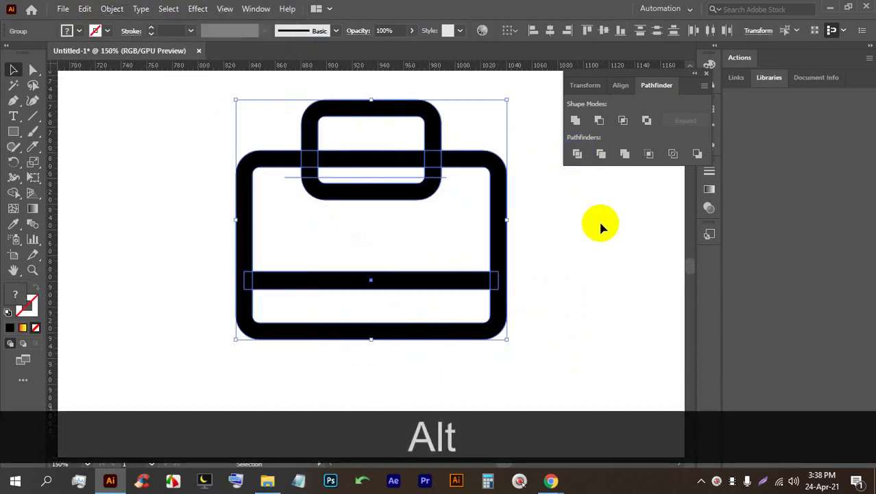
click(601, 227)
Step: Divide the expanded handle along the horizontal line with Pathfinder and ungroup the resulting pieces
click(355, 172)
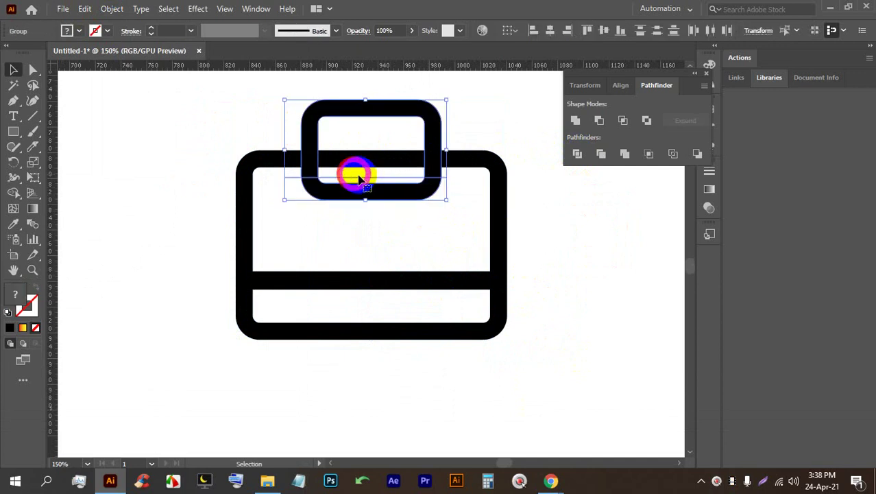
click(576, 156)
scroll(418, 191, up, 1)
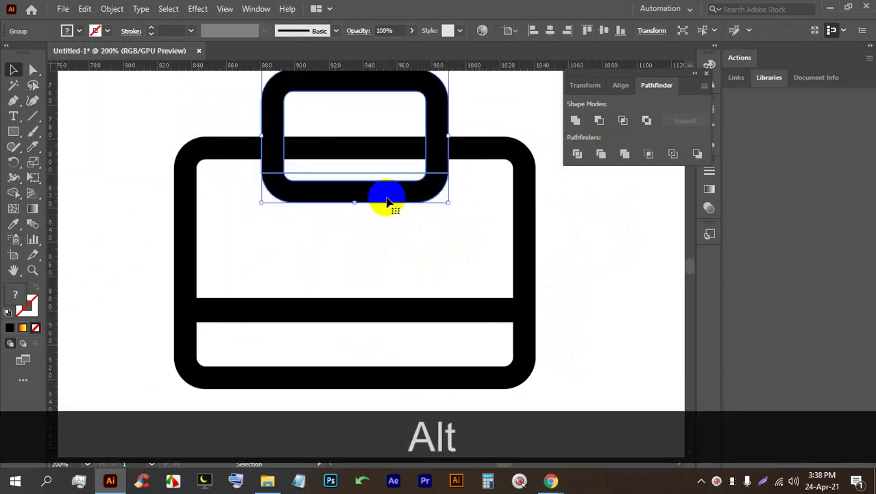
right_click(391, 198)
click(410, 301)
Step: Delete the handle's lower piece below the dividing line
click(362, 197)
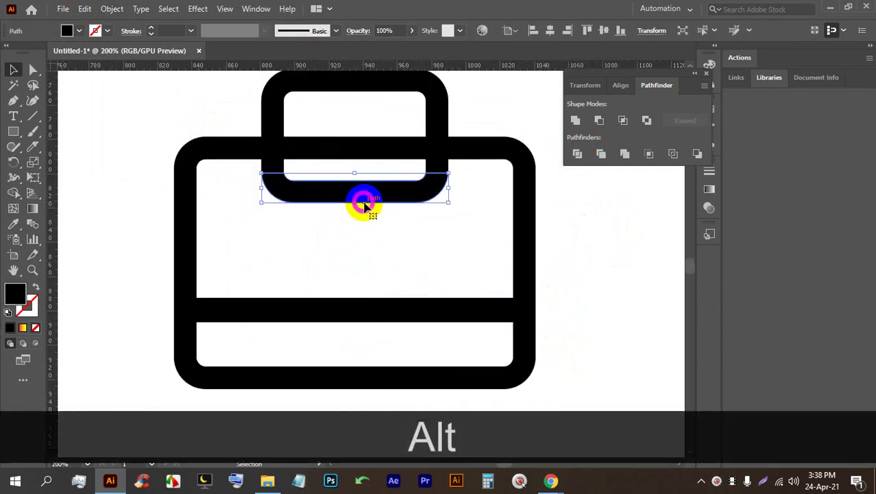
key(BackSpace)
scroll(520, 233, down, 1)
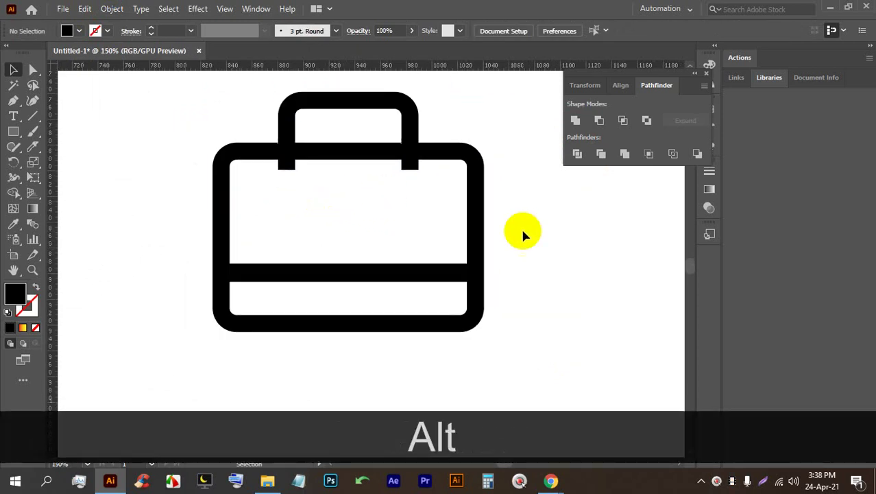
drag(521, 234, 405, 235)
scroll(391, 212, down, 2)
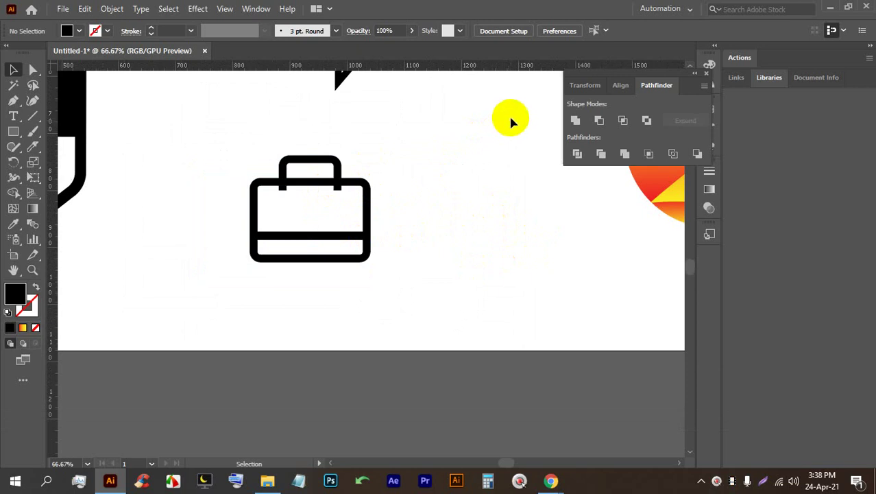
Step: Build a cloud from three overlapping black circles beside the briefcase: two about 65 px wide flanking one about 93 px wide
drag(503, 149, 272, 192)
scroll(344, 197, up, 1)
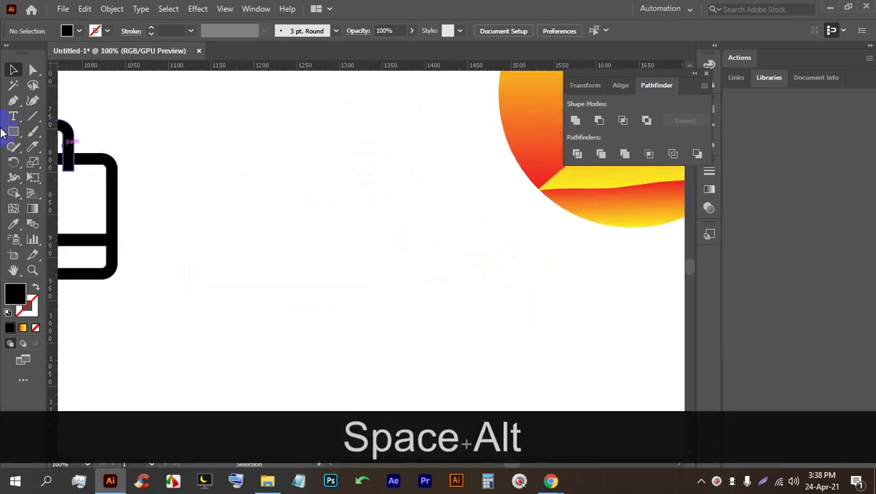
drag(18, 136, 66, 162)
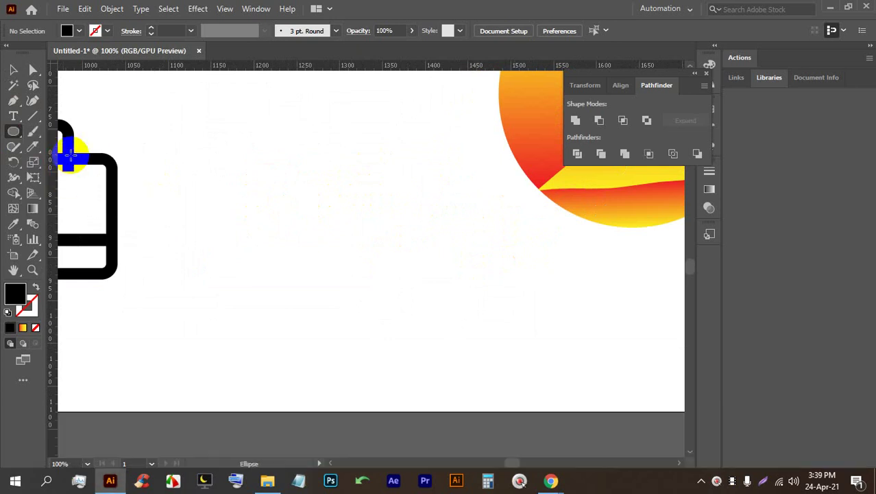
drag(169, 205, 274, 231)
click(13, 70)
key(BackSpace)
alt+drag(197, 241, 279, 236)
drag(348, 281, 176, 199)
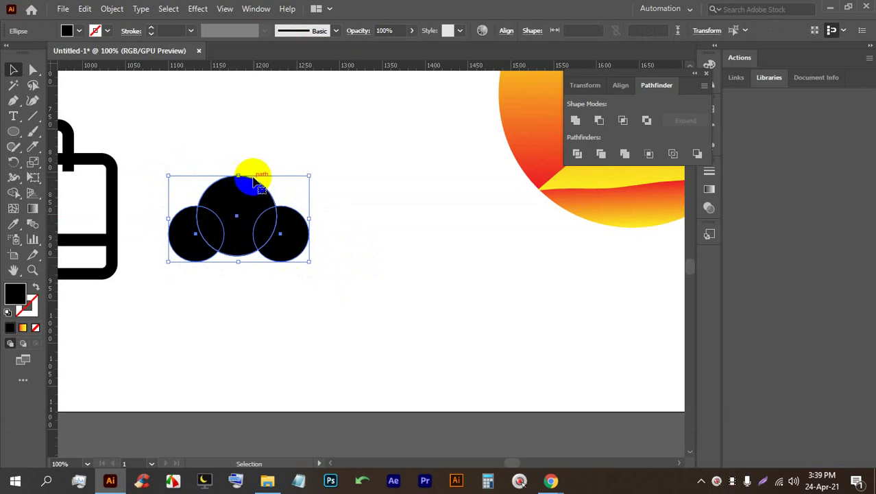
Step: Draw a horizontal line about 234 px long across the lower part of the three circles and select it with them
click(33, 115)
mouse_move(98, 197)
mouse_down()
mouse_move(144, 246)
mouse_move(341, 253)
mouse_move(191, 181)
mouse_up()
click(13, 69)
click(298, 147)
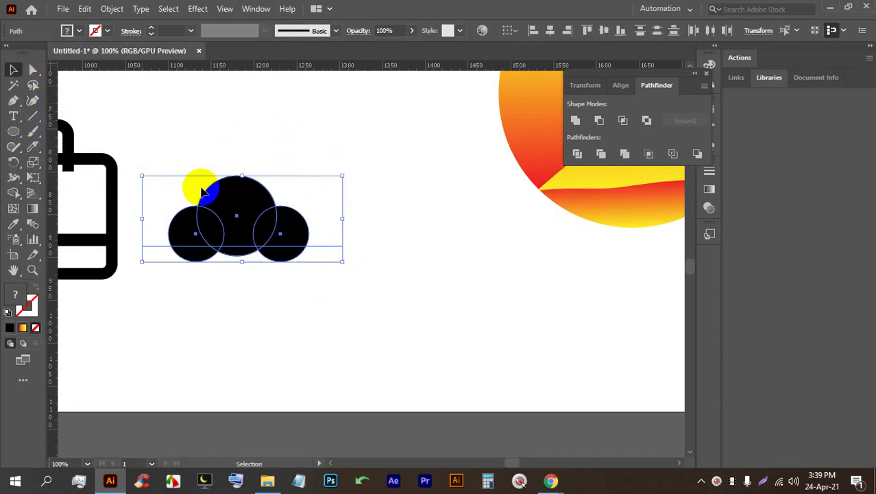
Step: Divide the three circles along the line with Pathfinder and ungroup the pieces
click(577, 154)
right_click(234, 235)
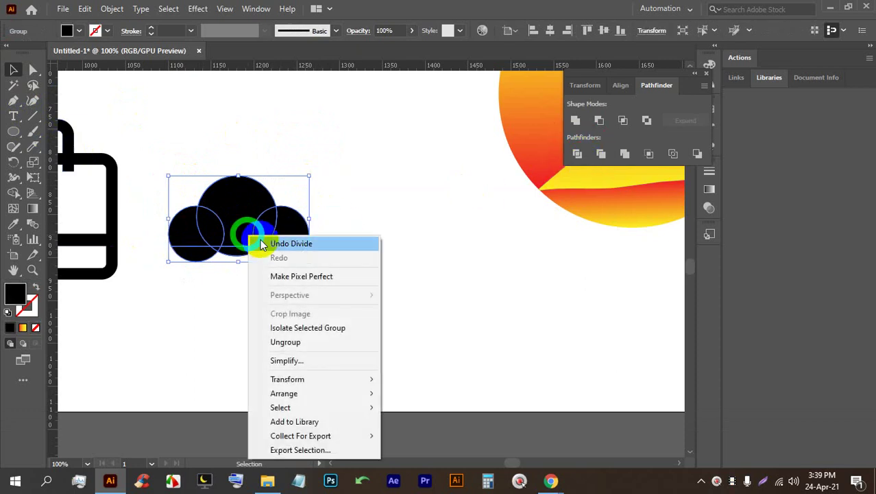
click(289, 339)
click(329, 309)
Step: Delete the circle pieces below the line to give the cloud a flat base
drag(331, 293, 184, 259)
key(BackSpace)
drag(291, 271, 276, 240)
key(BackSpace)
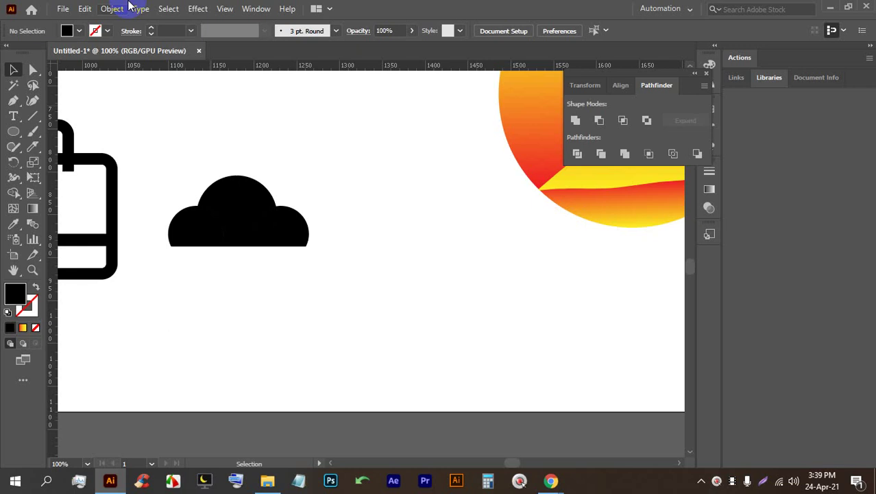
Step: Draw a black triangle about 45 px wide and 39 px high with the Polygon tool in the empty area beside the cloud
scroll(350, 258, up, 2)
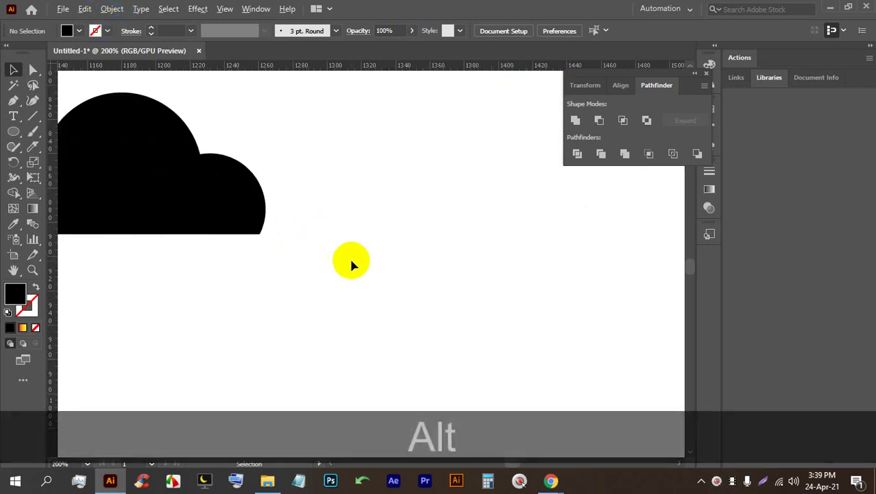
drag(350, 258, 335, 240)
click(13, 131)
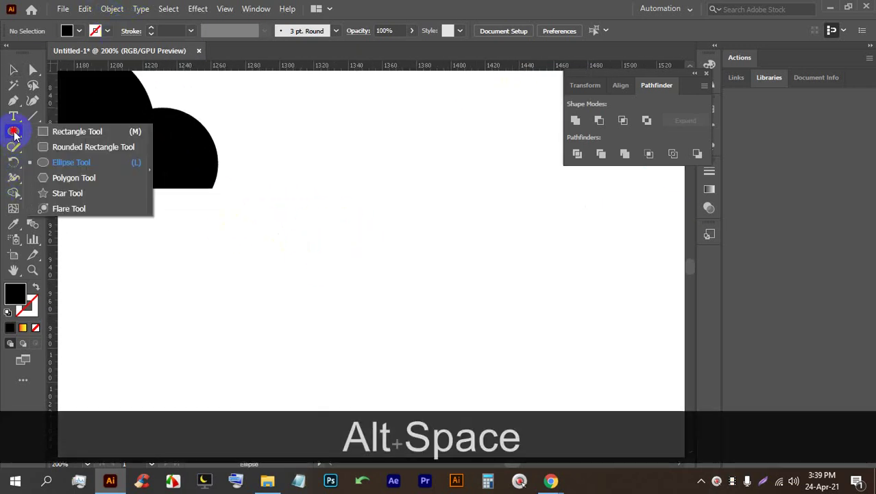
click(74, 178)
drag(307, 193, 342, 209)
scroll(312, 147, up, 1)
click(32, 69)
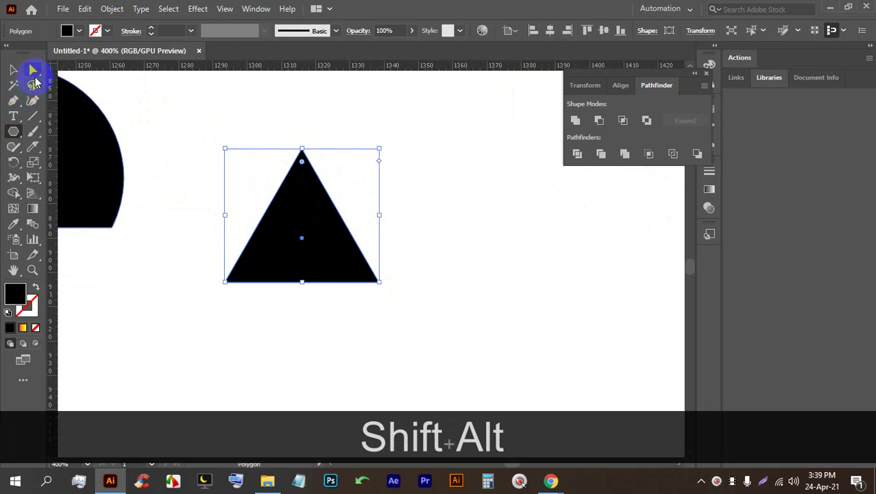
Step: Lower the triangle's apex by about 17 px and draw a black rectangle about 18 px wide and 24 px high beneath it as the arrow's stem
drag(302, 150, 302, 209)
key(shift)
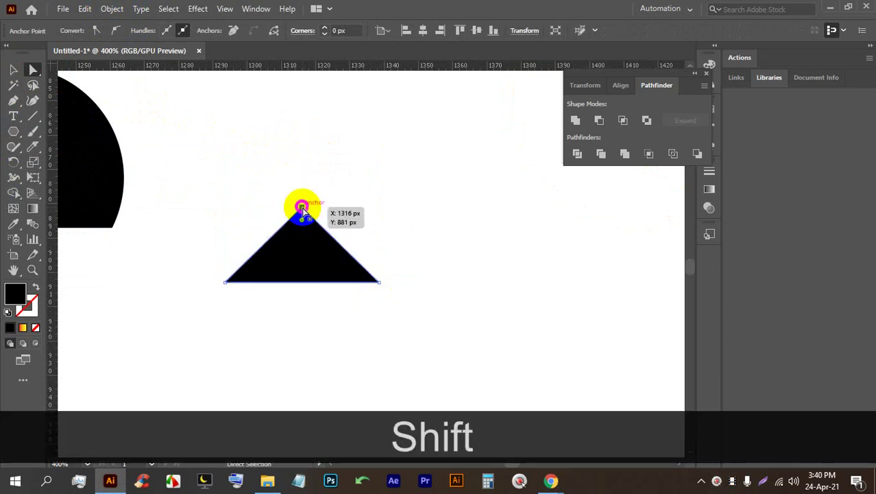
scroll(262, 190, down, 2)
click(14, 132)
click(68, 132)
drag(272, 211, 334, 296)
Step: Select the triangle and rectangle together and align them on their horizontal centers
click(13, 69)
drag(237, 141, 450, 213)
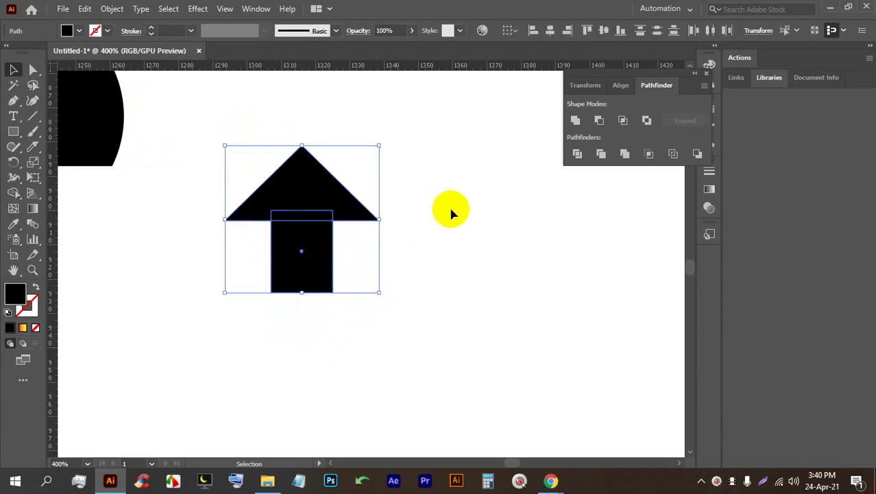
click(553, 32)
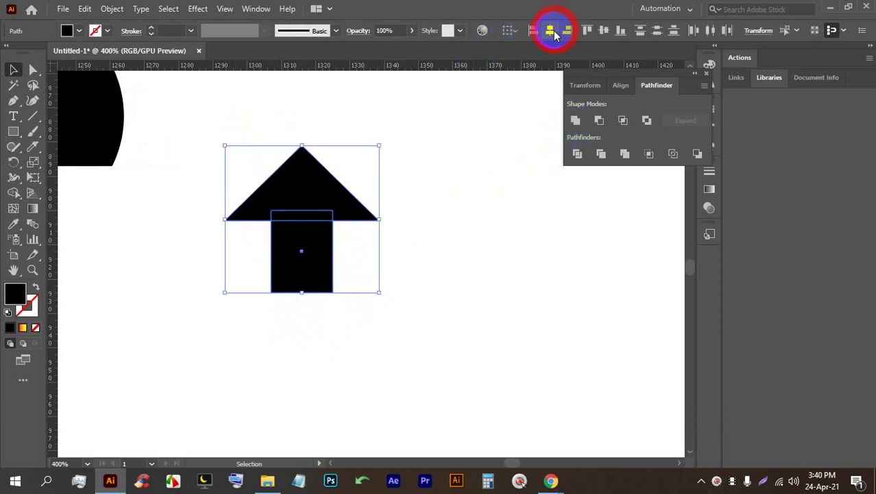
click(430, 170)
Step: Select both arrow shapes and fill them with white
alt+scroll(425, 240, down, 3)
drag(441, 278, 358, 202)
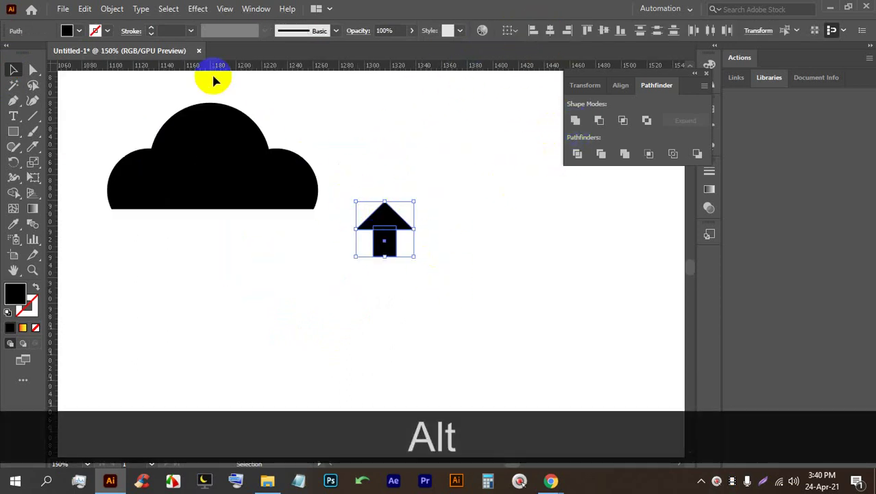
click(75, 30)
click(26, 52)
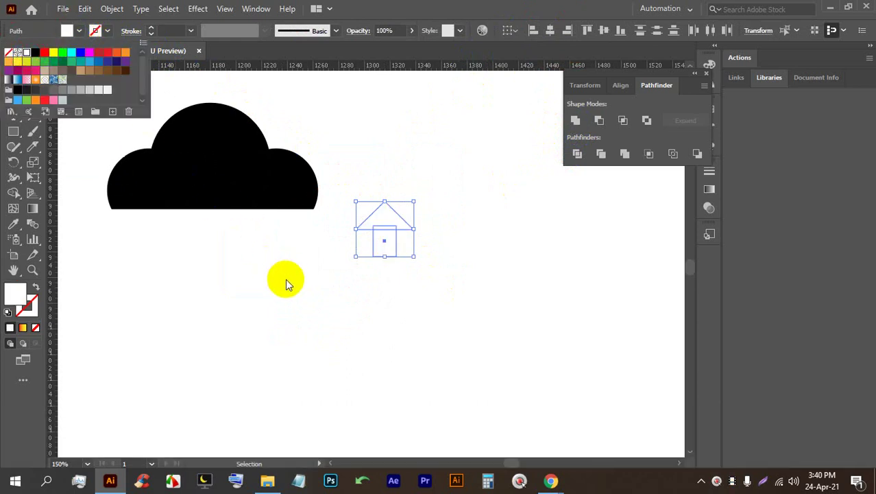
click(362, 298)
Step: Group the white triangle and rectangle and move the arrow onto the middle of the cloud
ctrl+click(384, 225)
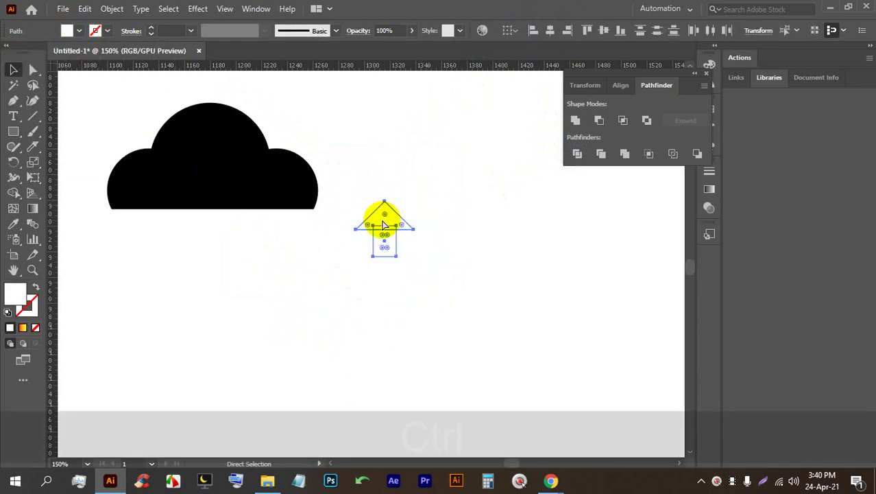
key(ctrl+g)
drag(384, 224, 218, 158)
key(space)
drag(278, 254, 319, 290)
Step: Select only the cloud pieces, leaving out the arrow, and unite them into one shape with Pathfinder
drag(349, 323, 177, 146)
click(440, 235)
drag(378, 285, 163, 237)
click(576, 121)
Step: Select the cloud and the arrow and center them horizontally on each other
drag(388, 279, 195, 180)
click(549, 30)
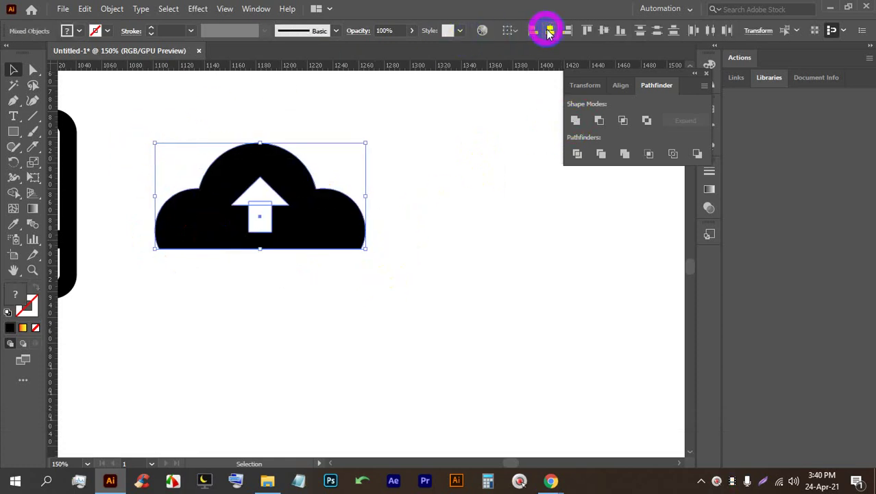
click(517, 233)
Step: Round the lower-left corner of the cloud by about 7 px and round its lower-right corner freehand with the corner widgets
scroll(302, 219, down, 2)
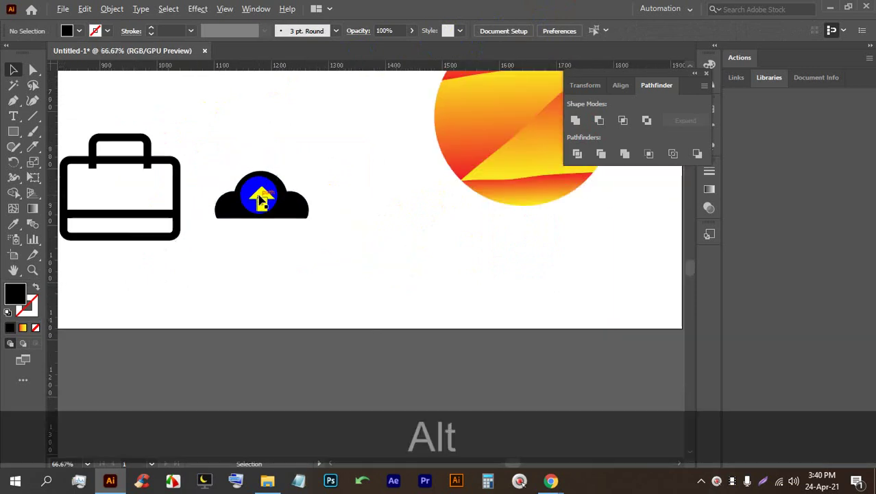
scroll(302, 225, up, 2)
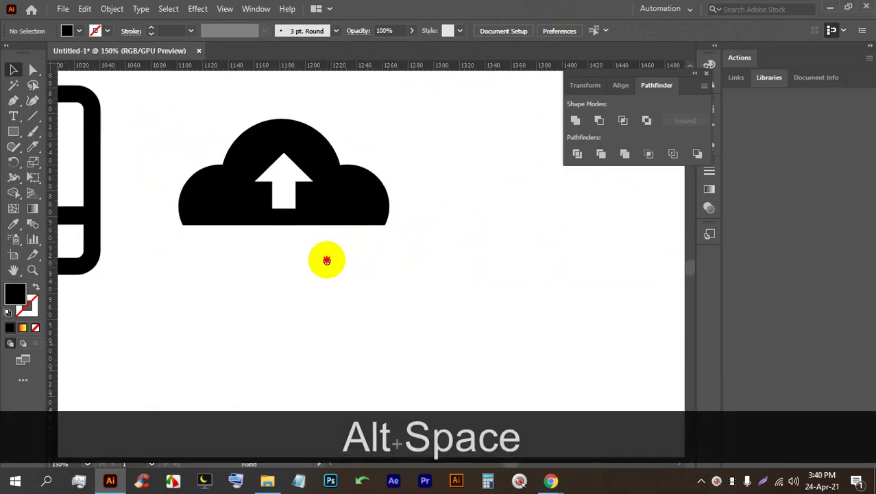
scroll(318, 235, up, 2)
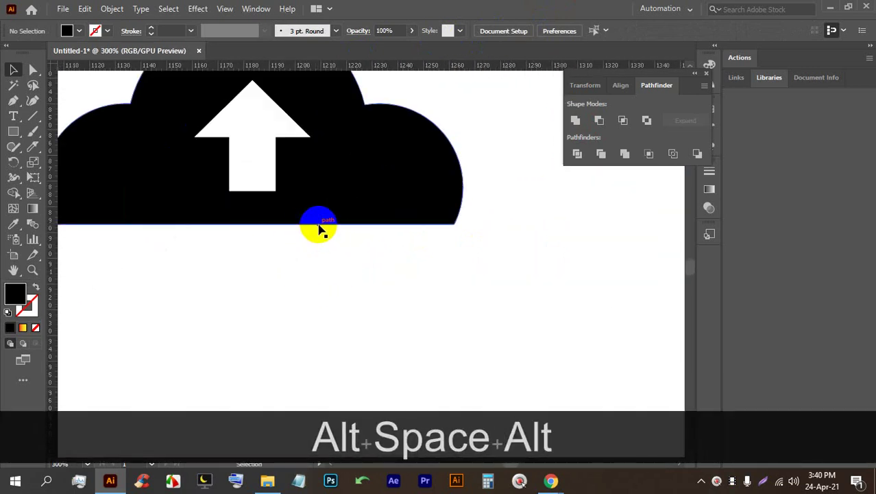
scroll(319, 221, up, 1)
scroll(439, 233, down, 2)
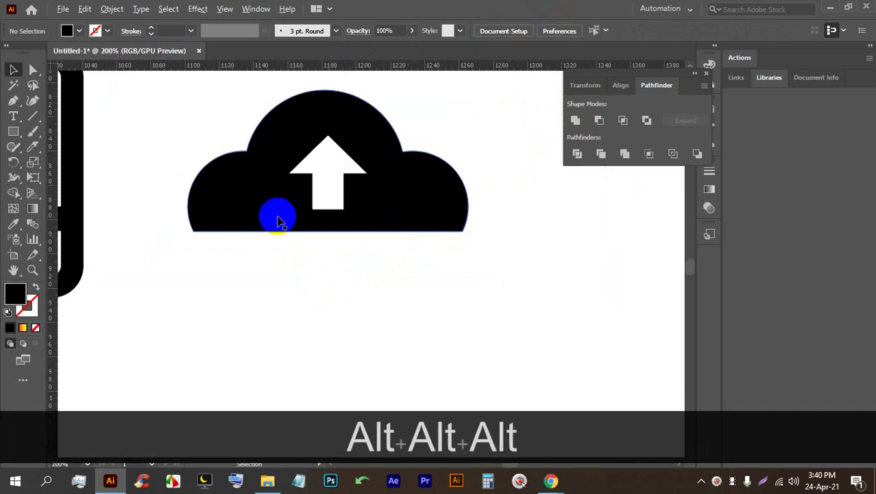
scroll(299, 203, up, 1)
click(434, 187)
click(33, 69)
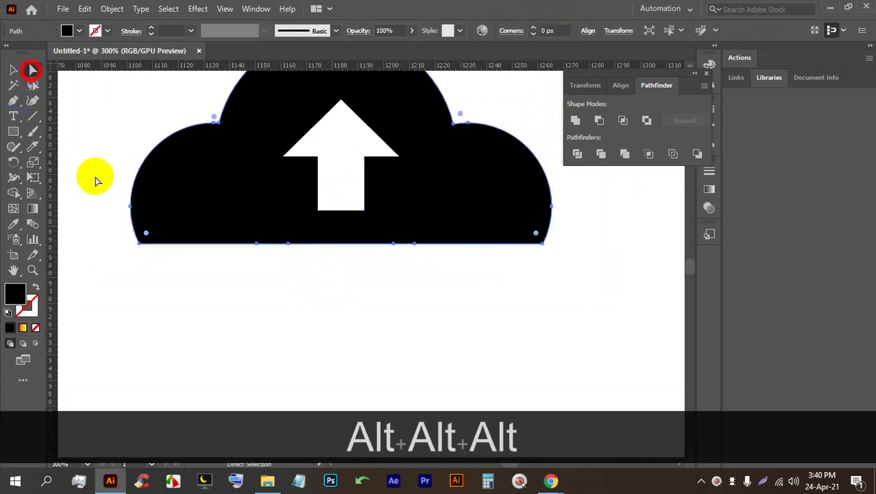
click(147, 234)
drag(148, 235, 152, 227)
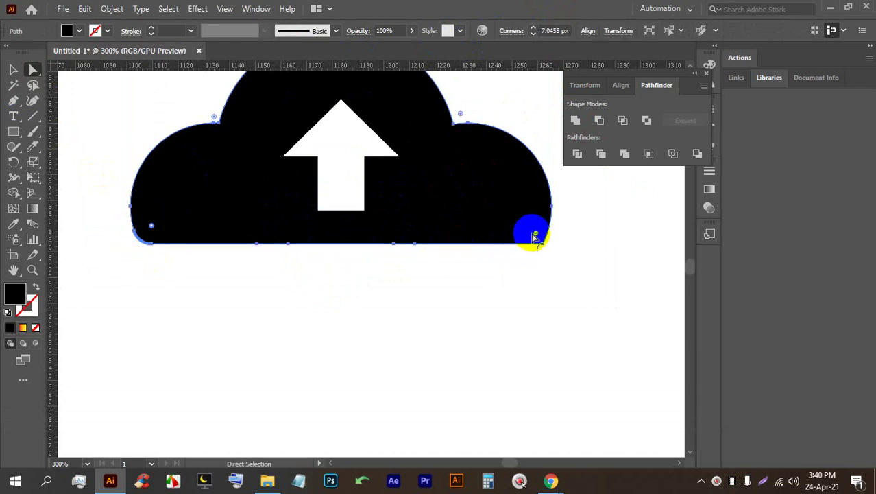
drag(537, 237, 513, 231)
alt+scroll(358, 282, down, 2)
alt+scroll(382, 261, up, 3)
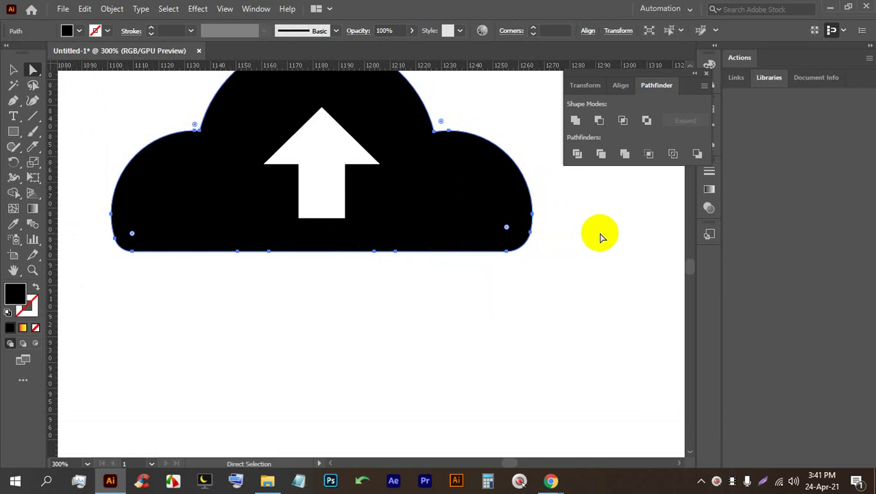
Step: Examine the signal icon of two open rings around a solid dot above the Bluetooth icon
scroll(329, 298, down, 6)
scroll(255, 209, down, 1)
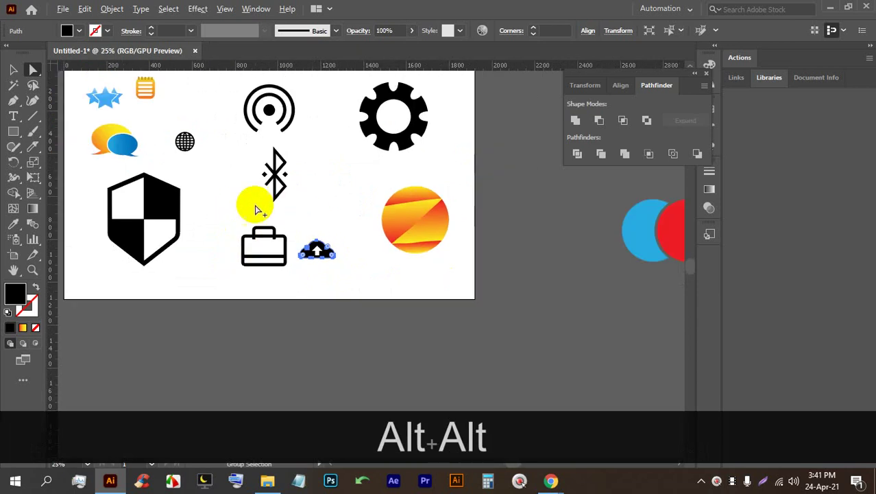
scroll(269, 103, up, 4)
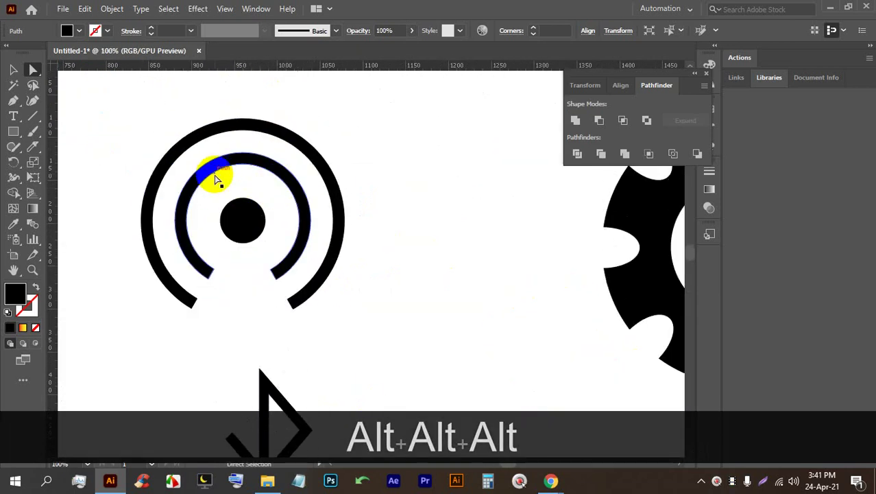
scroll(214, 180, up, 1)
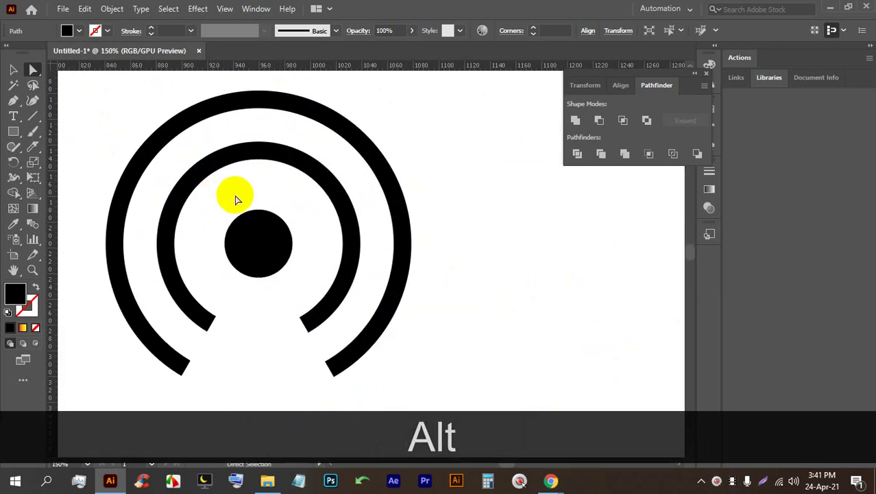
click(272, 245)
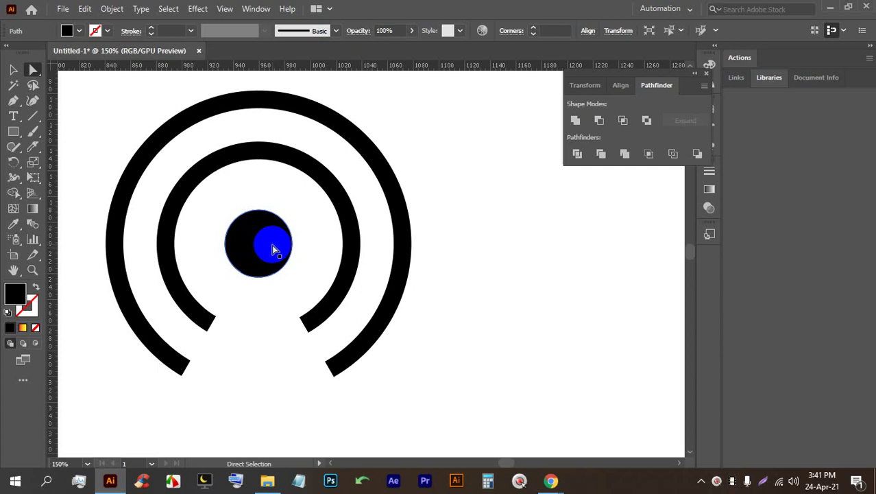
drag(276, 245, 381, 225)
scroll(250, 264, down, 2)
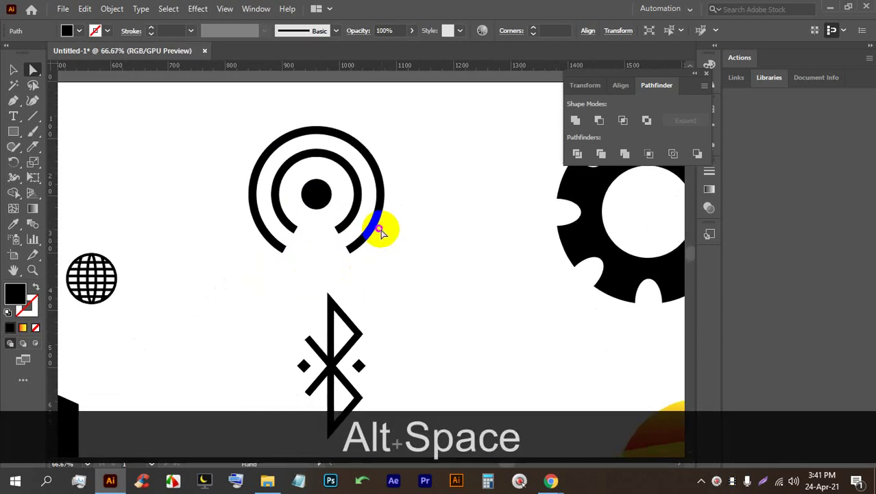
scroll(402, 239, down, 1)
Step: Capture the area around the signal icon for annotation and draw two red lines fanning downward from its center dot
key(Print)
drag(479, 295, 223, 100)
click(492, 189)
mouse_move(335, 204)
mouse_down()
mouse_move(300, 260)
mouse_move(335, 210)
mouse_move(360, 245)
mouse_up()
Step: Sketch nested red Wi-Fi arcs above a small dot beside the signal icon and close the screen capture
click(491, 172)
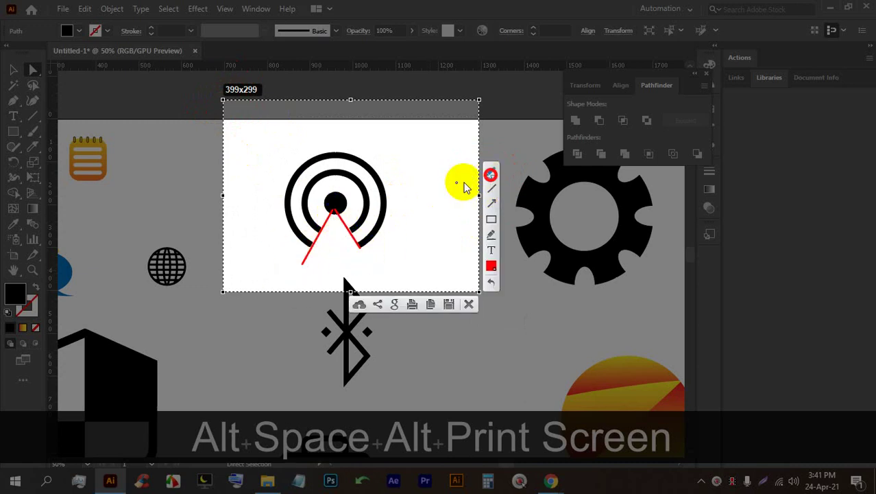
mouse_move(397, 219)
mouse_down()
mouse_move(450, 217)
mouse_move(419, 215)
mouse_move(443, 194)
mouse_move(458, 212)
mouse_move(406, 208)
mouse_move(431, 180)
mouse_move(456, 194)
mouse_move(456, 171)
mouse_move(422, 162)
mouse_move(398, 179)
mouse_move(404, 197)
mouse_move(422, 172)
mouse_up()
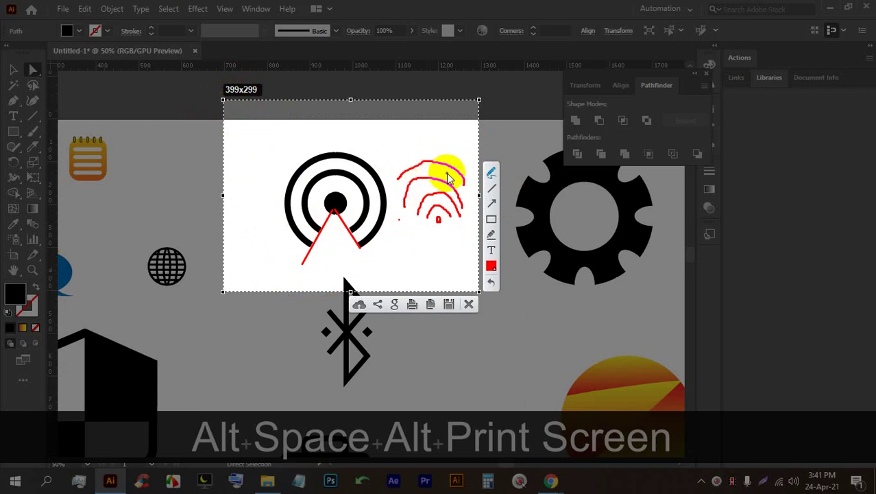
click(488, 171)
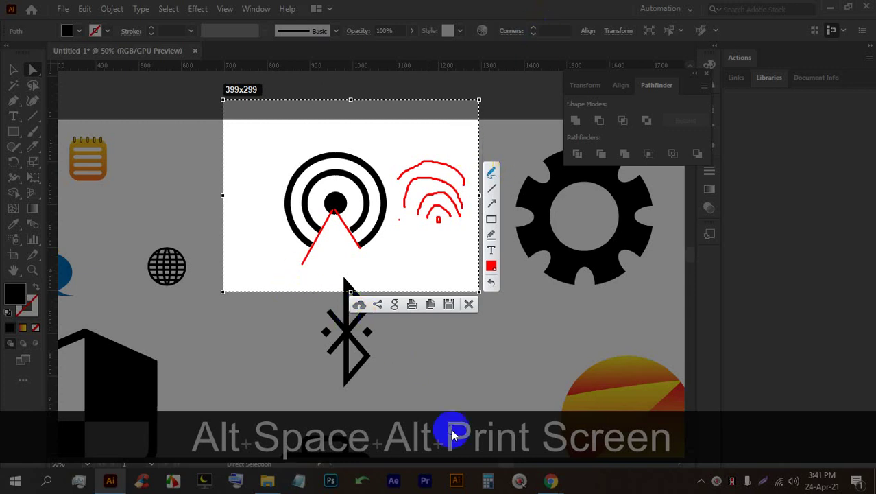
right_click(538, 467)
click(545, 454)
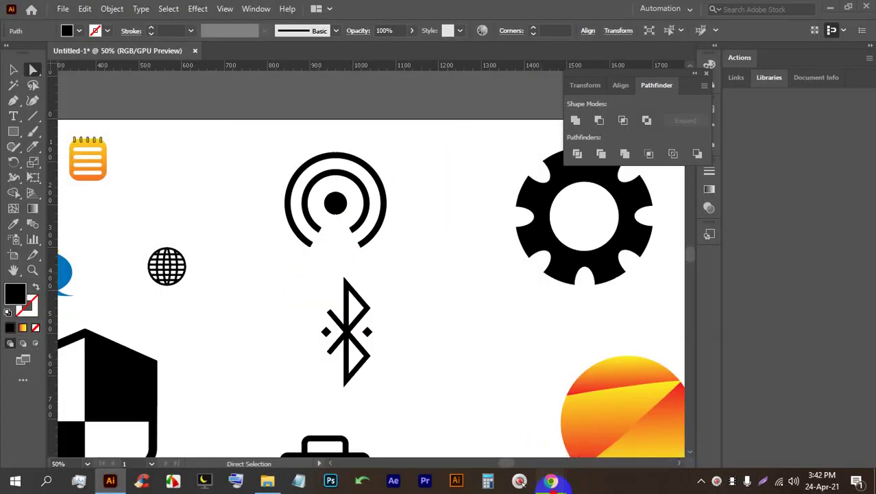
Step: Switch to the Google Meet call in Chrome, check the meeting chat for messages, and close the chat
click(551, 481)
click(261, 11)
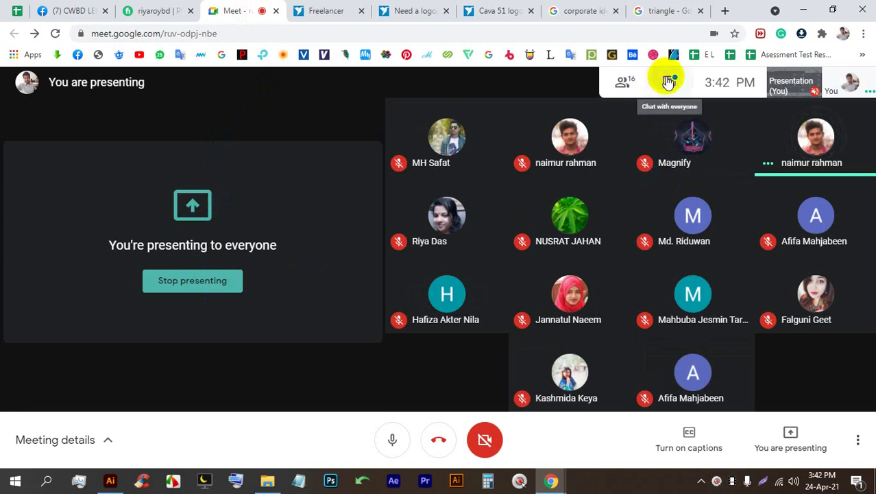
click(669, 82)
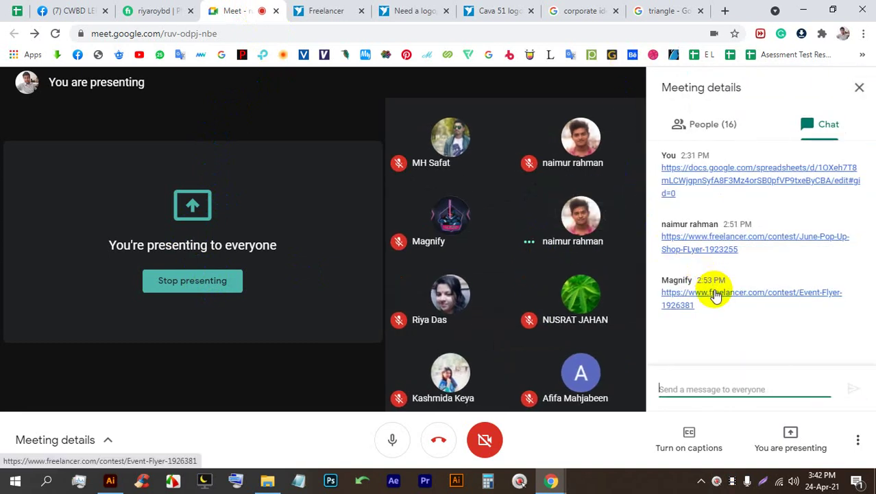
click(857, 89)
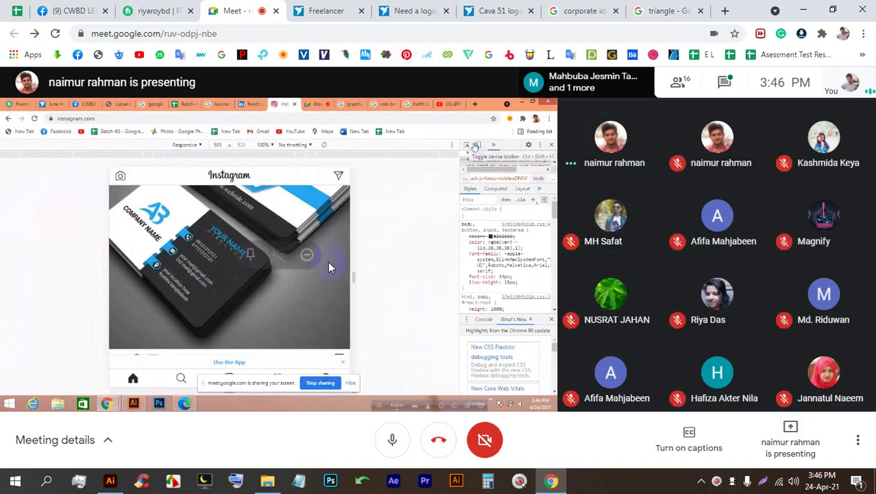
Step: View the Google Meet call in full screen and return to the normal browser view
double_click(417, 257)
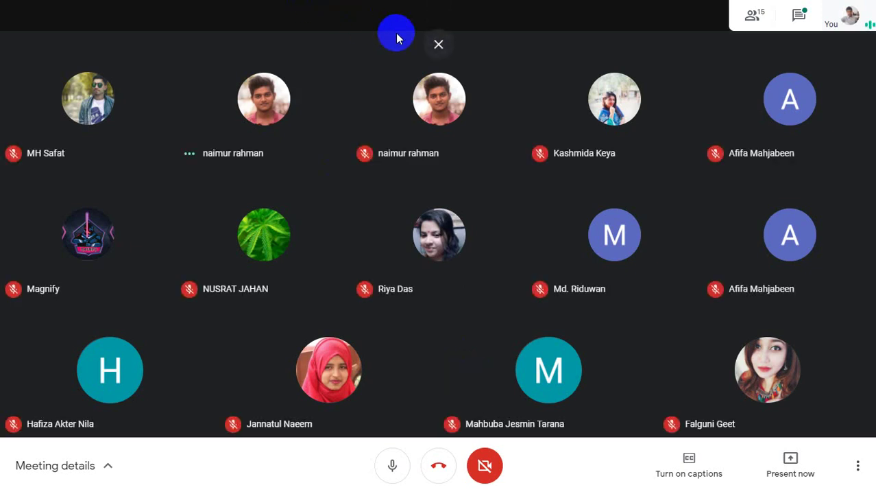
click(436, 40)
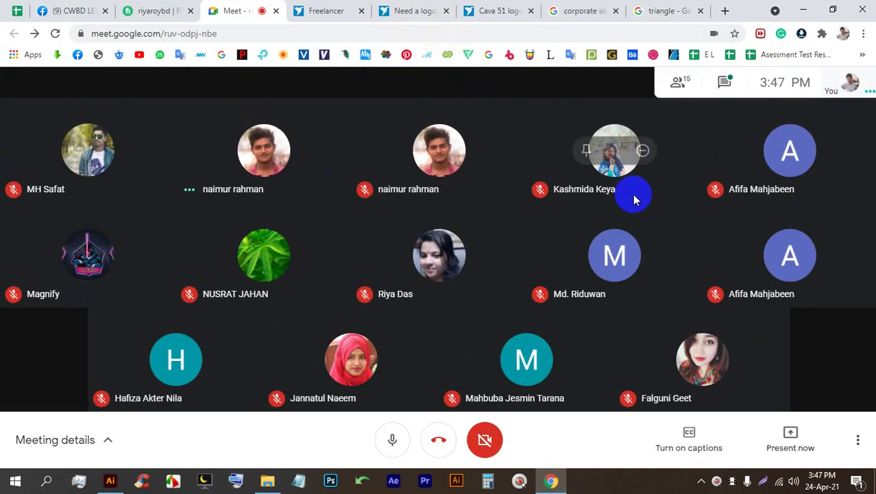